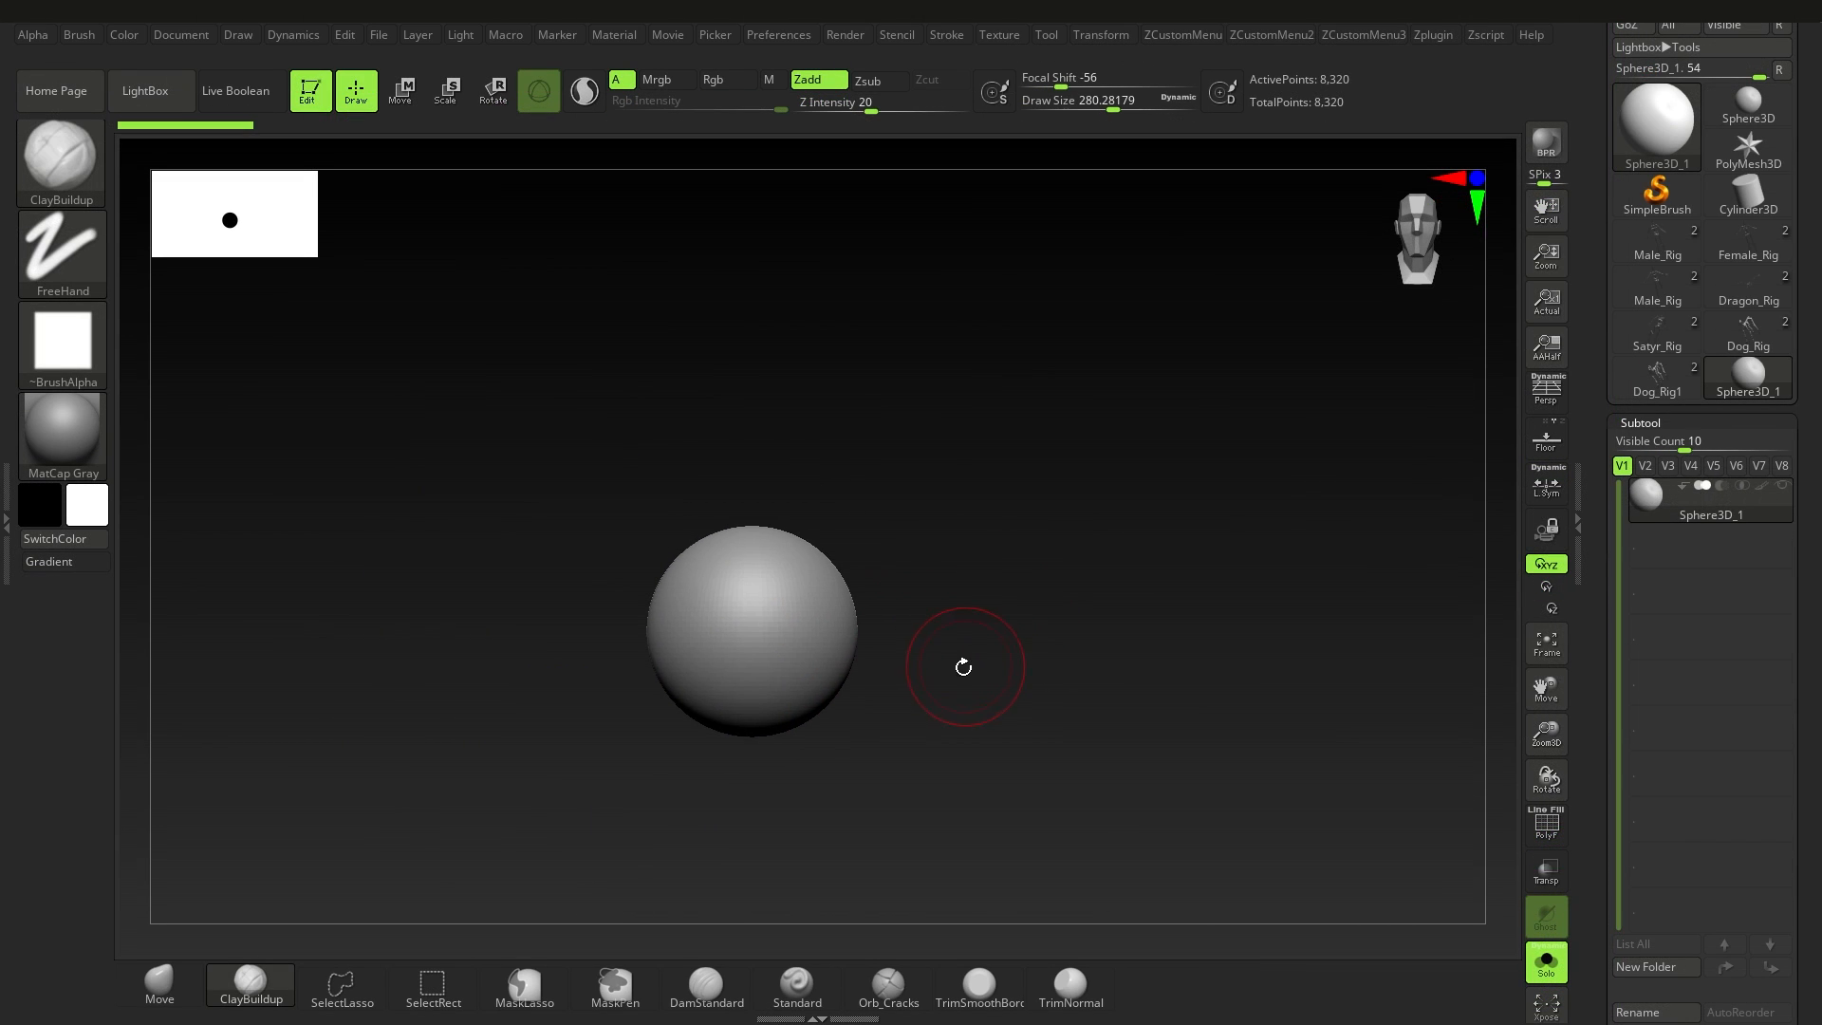
Step: Insert a ZSphere as a new subtool beneath Sphere3D_1
left_click_drag(1812, 931, 1778, 837)
scroll(1753, 474, "down", 5)
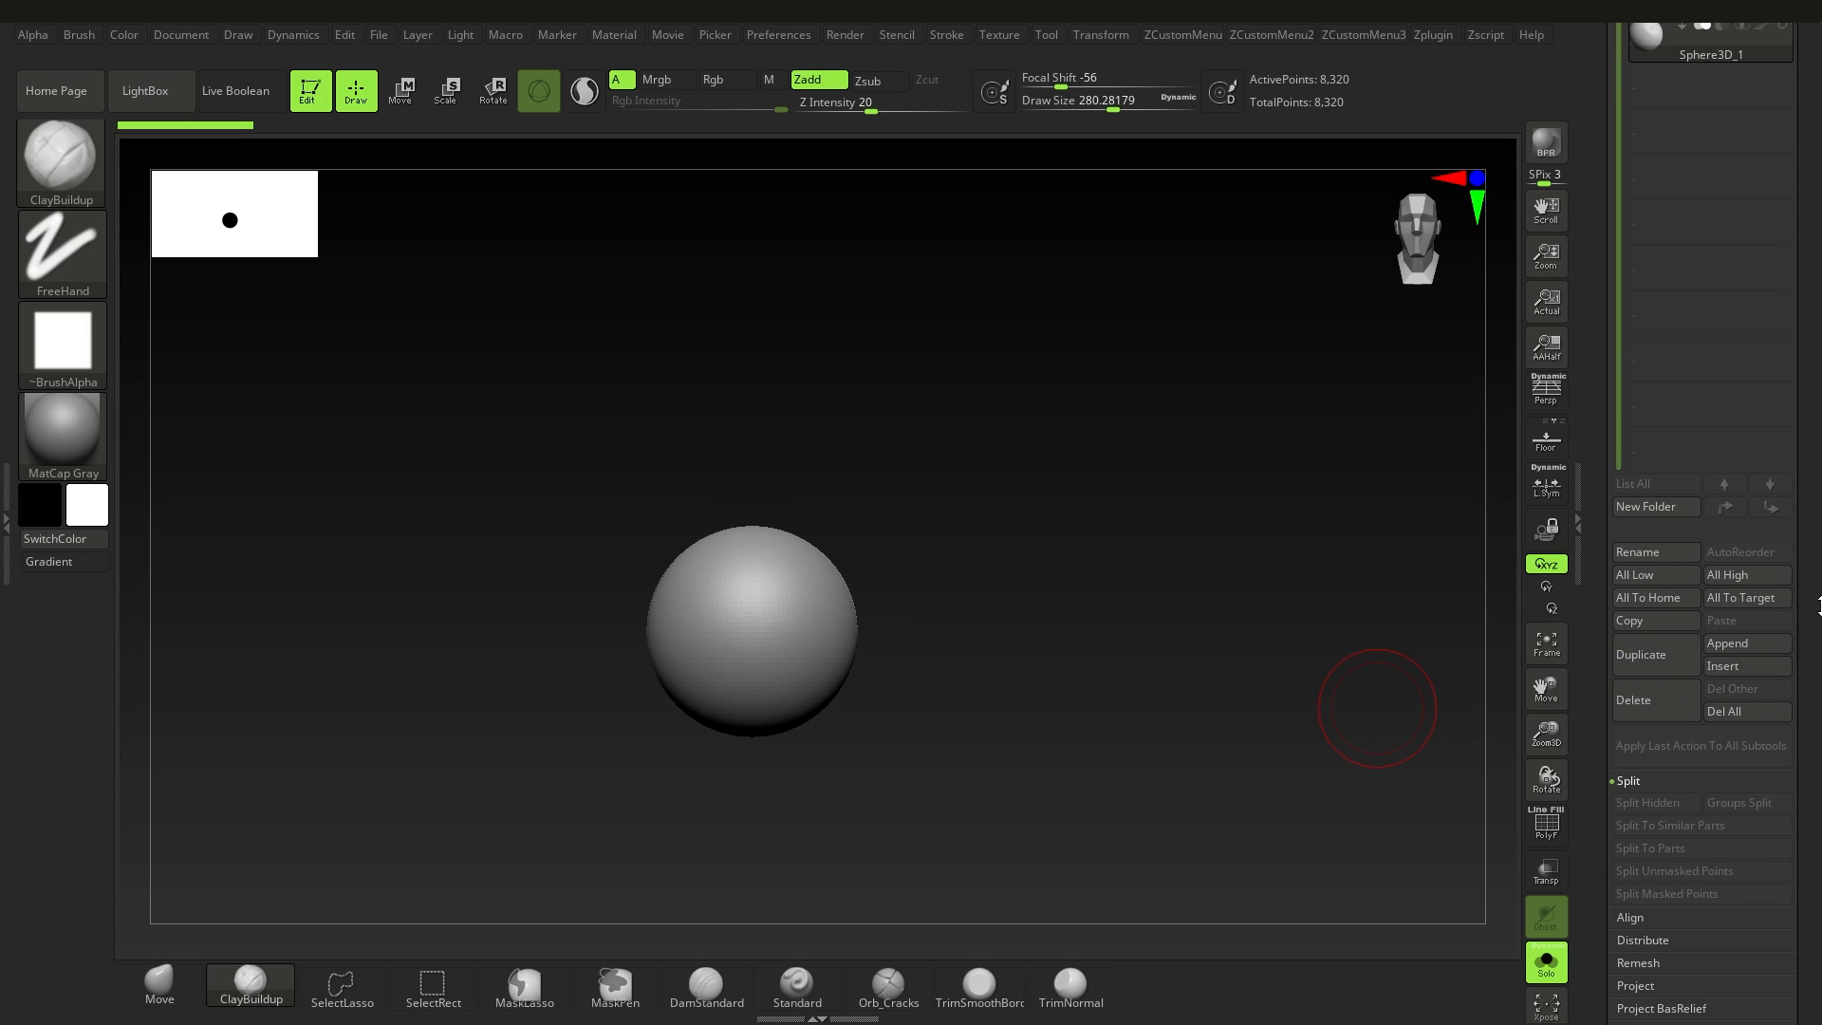
left_click(1746, 665)
left_click(1182, 711)
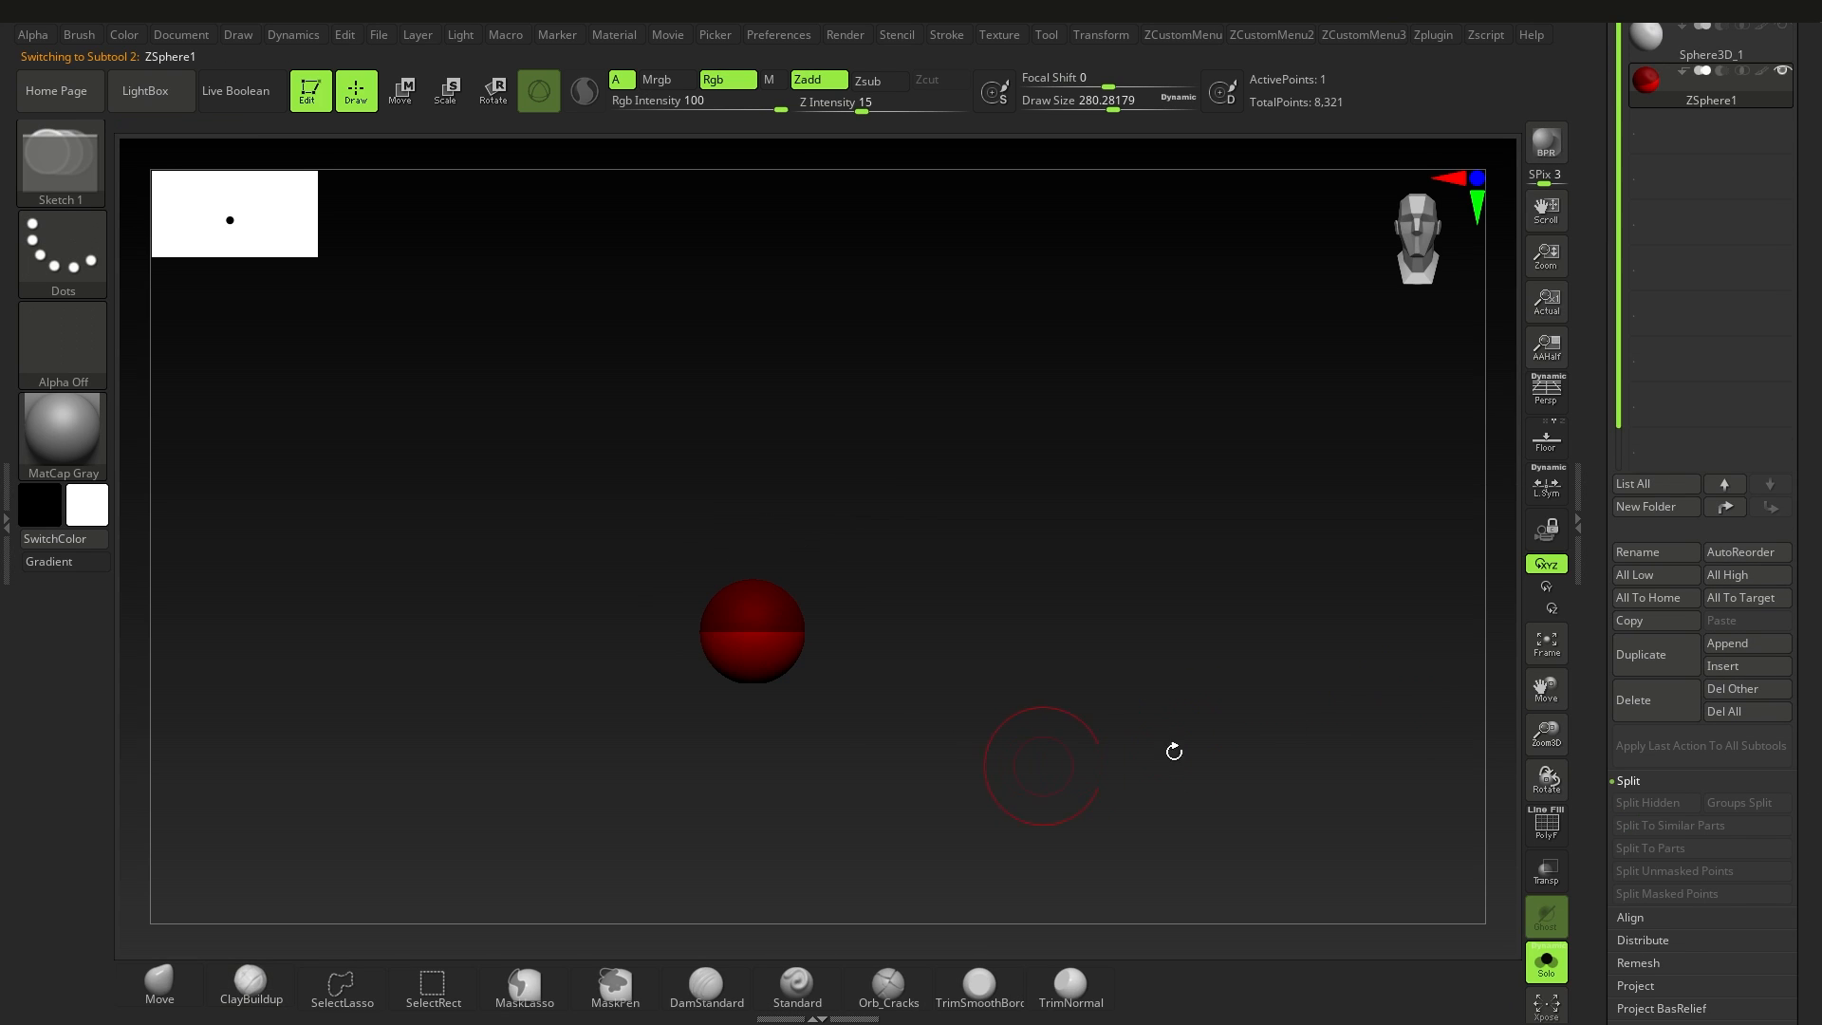
Step: Turn off Solo mode and hide the Sphere3D_1 subtool so only the ZSphere is displayed
left_click_drag(1812, 429, 1812, 522)
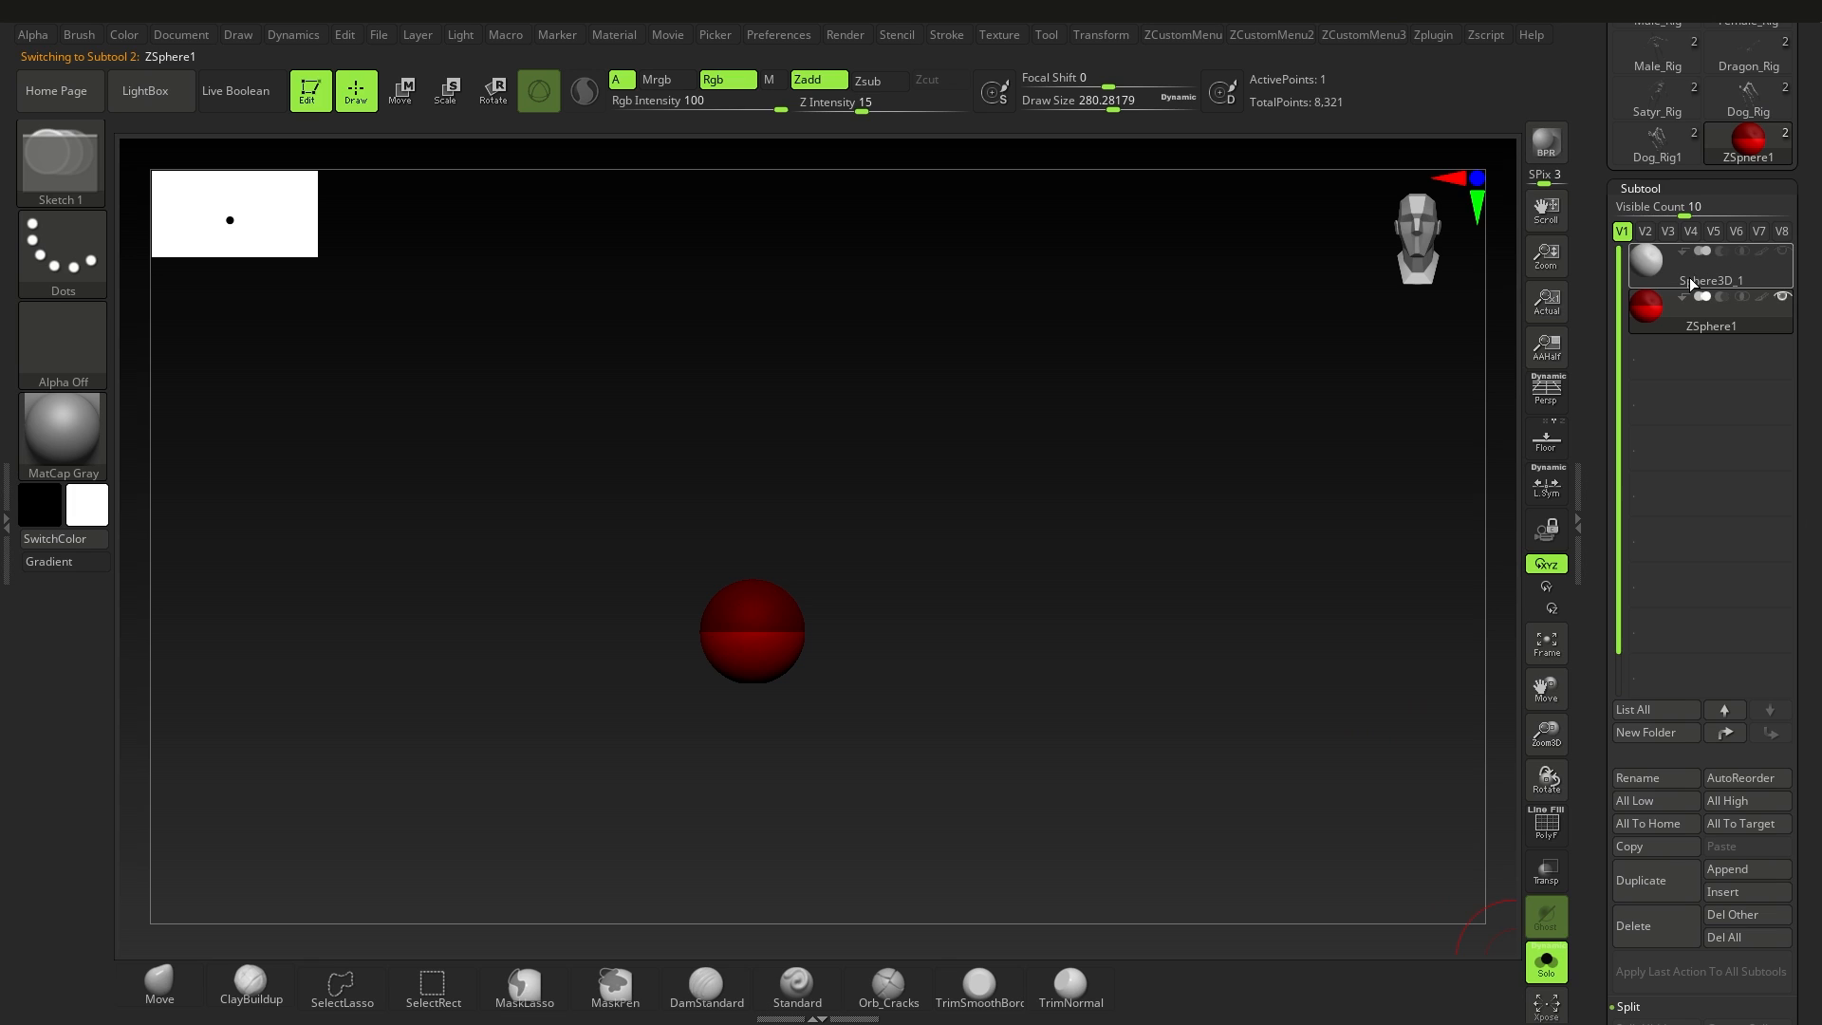
left_click_drag(736, 584, 760, 571)
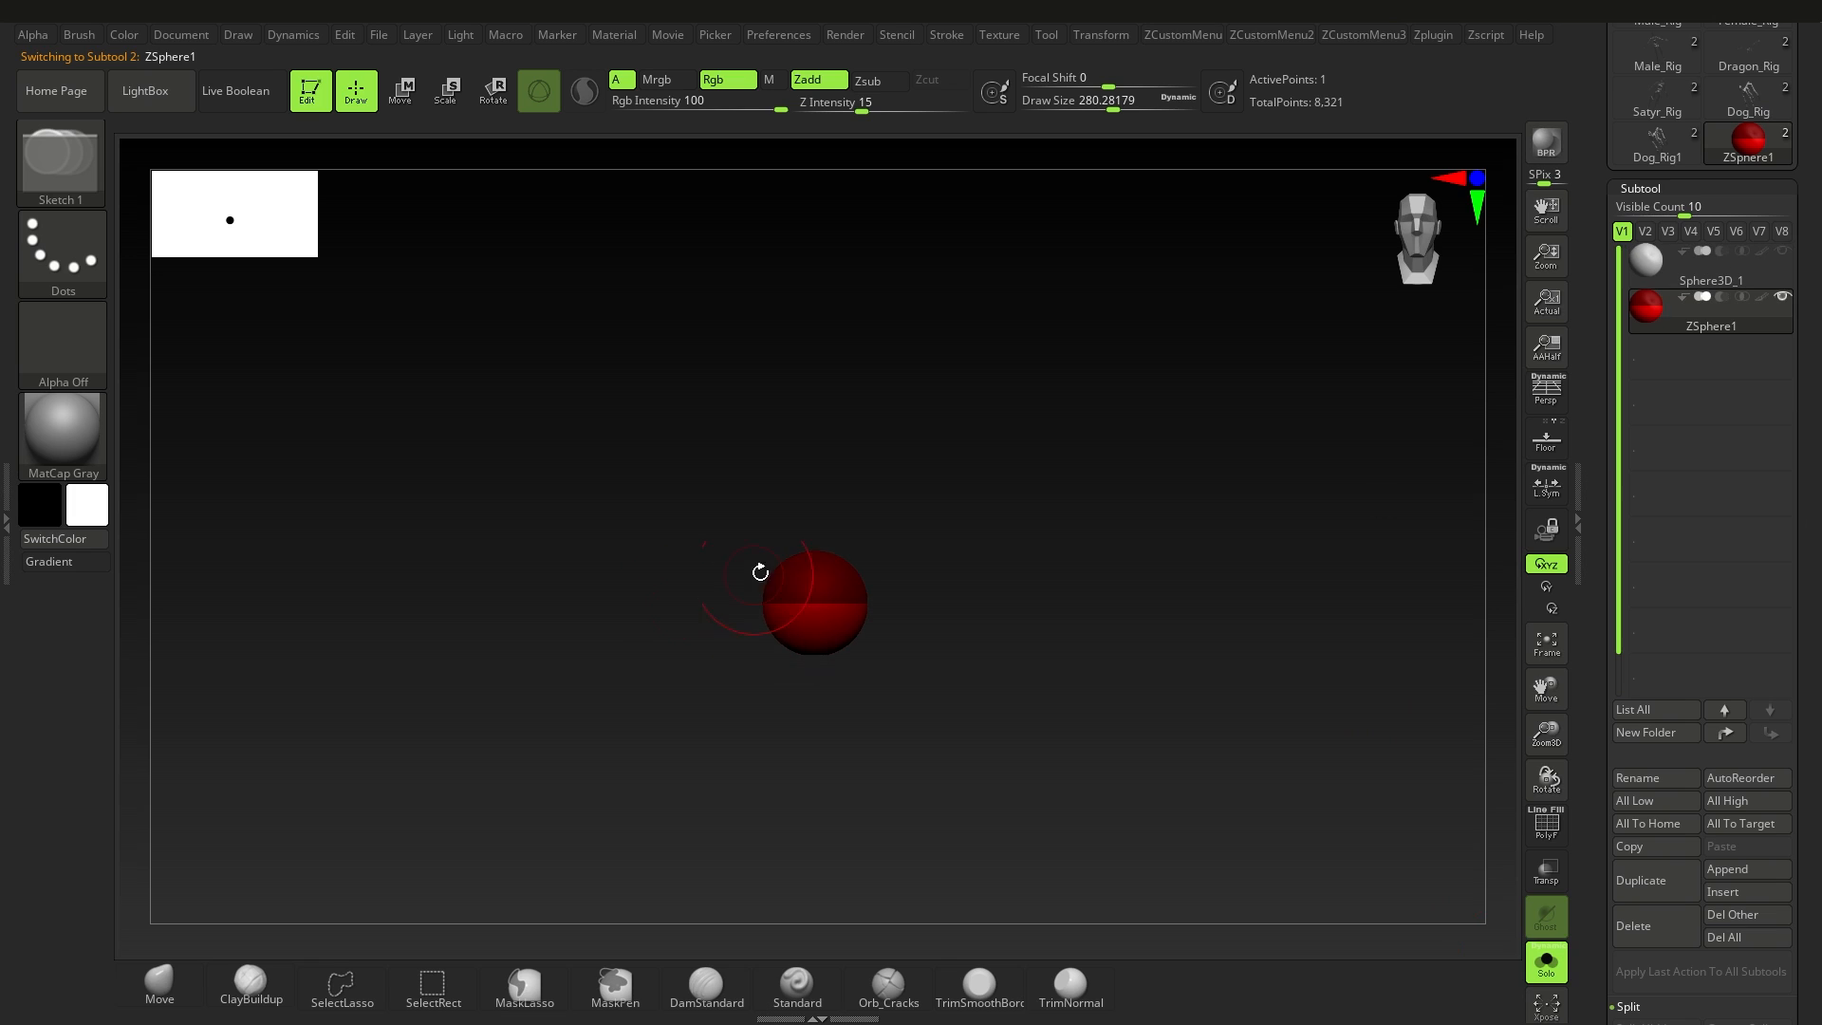
left_click(1550, 962)
left_click(1783, 250)
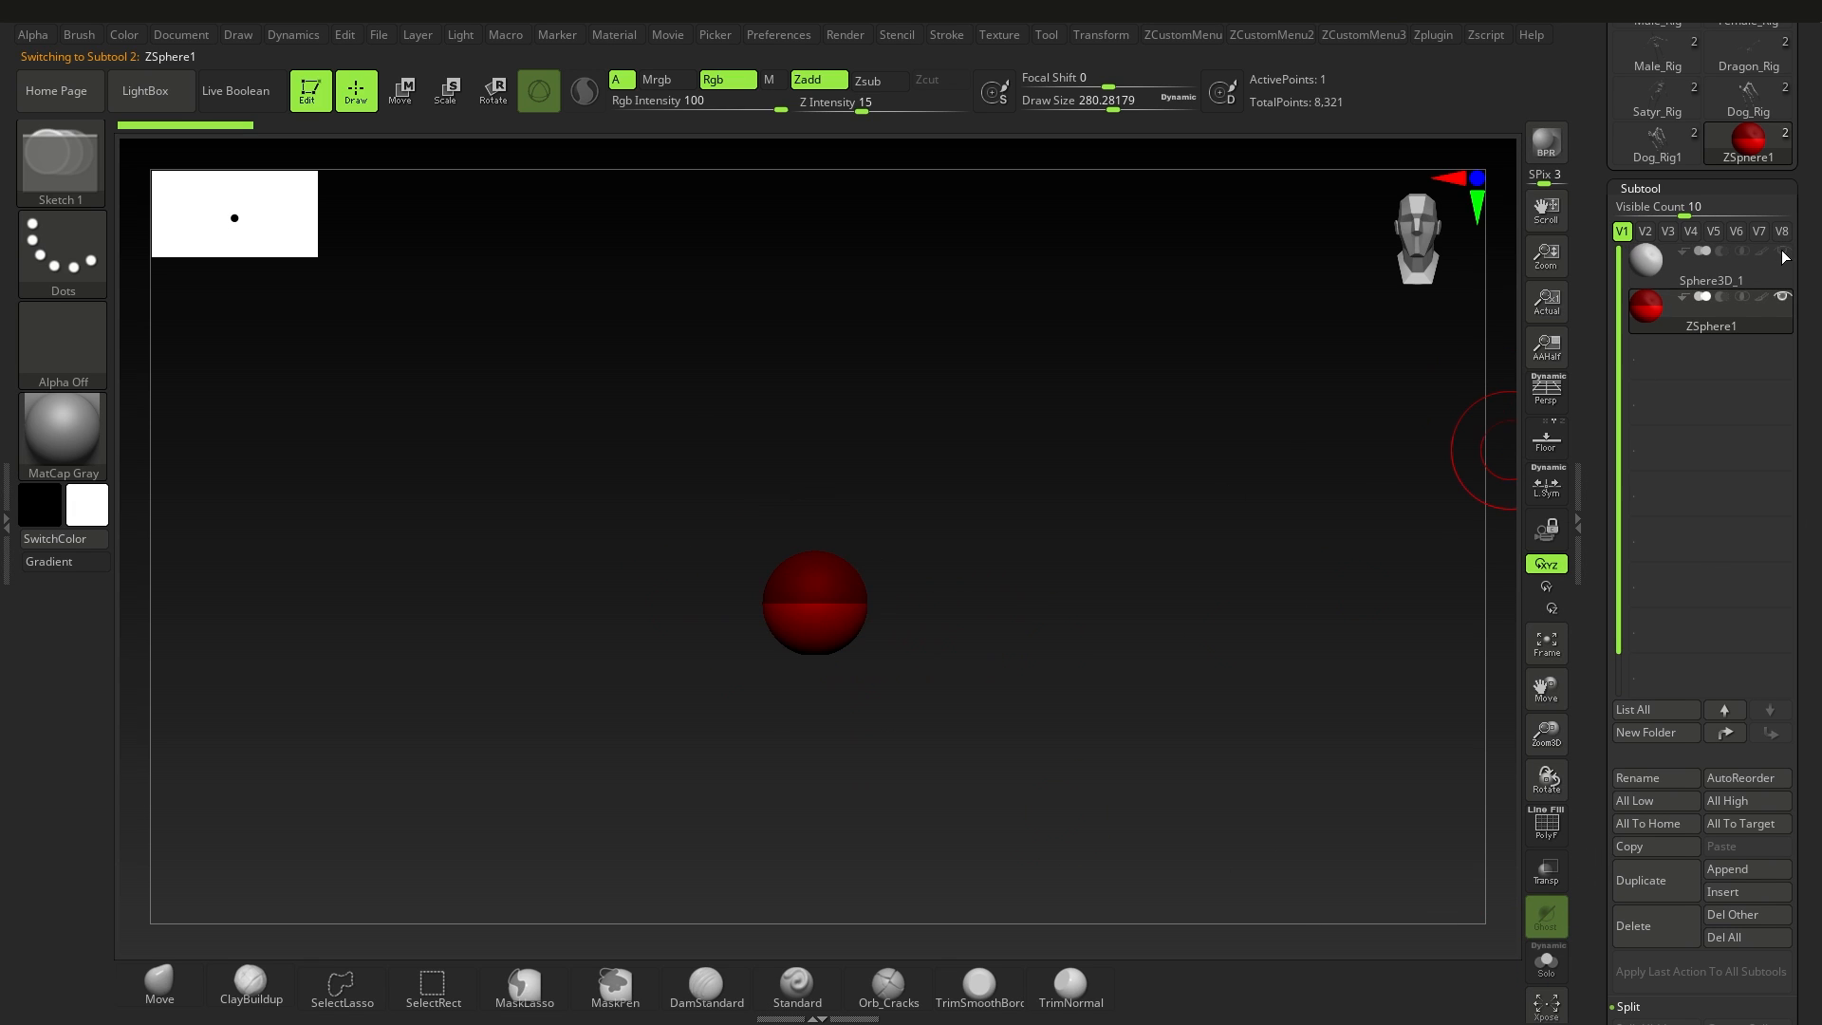
right_click_drag(1076, 782, 952, 691, "ctrl")
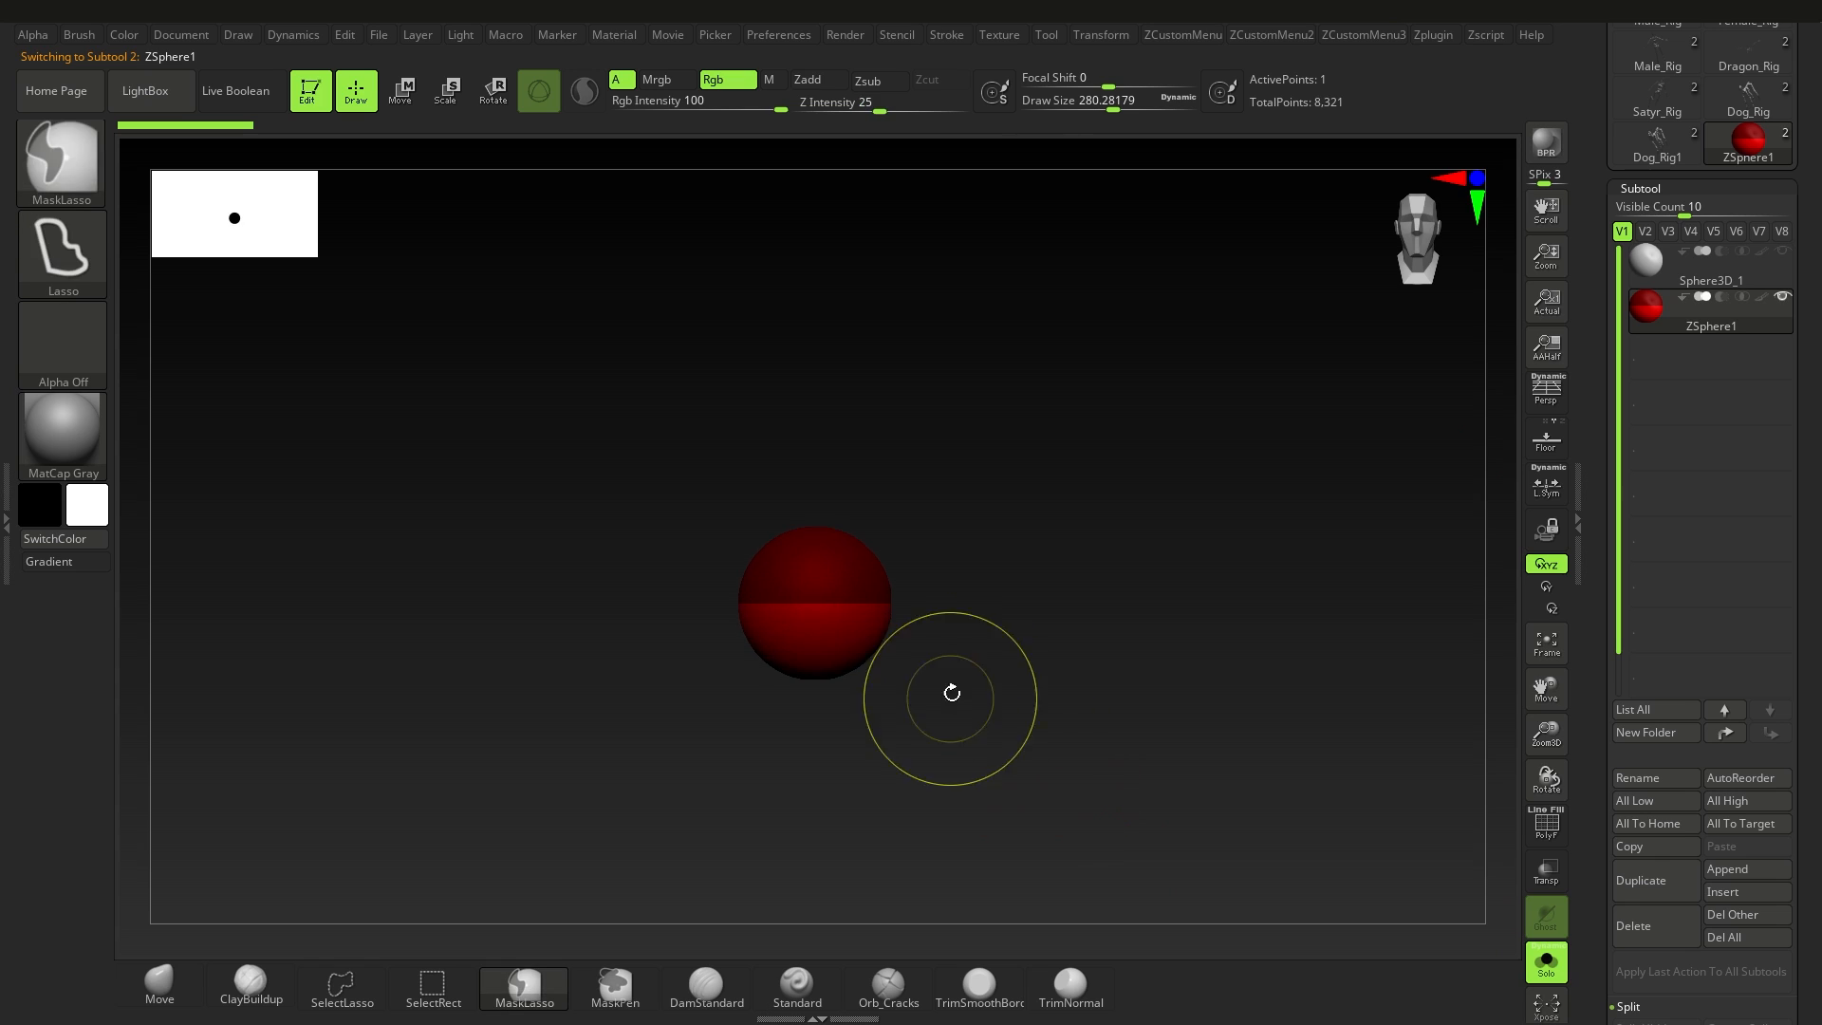
mouse_move(933, 610)
right_mouse_down("alt")
mouse_move(931, 652)
mouse_move(825, 608)
right_mouse_up("alt")
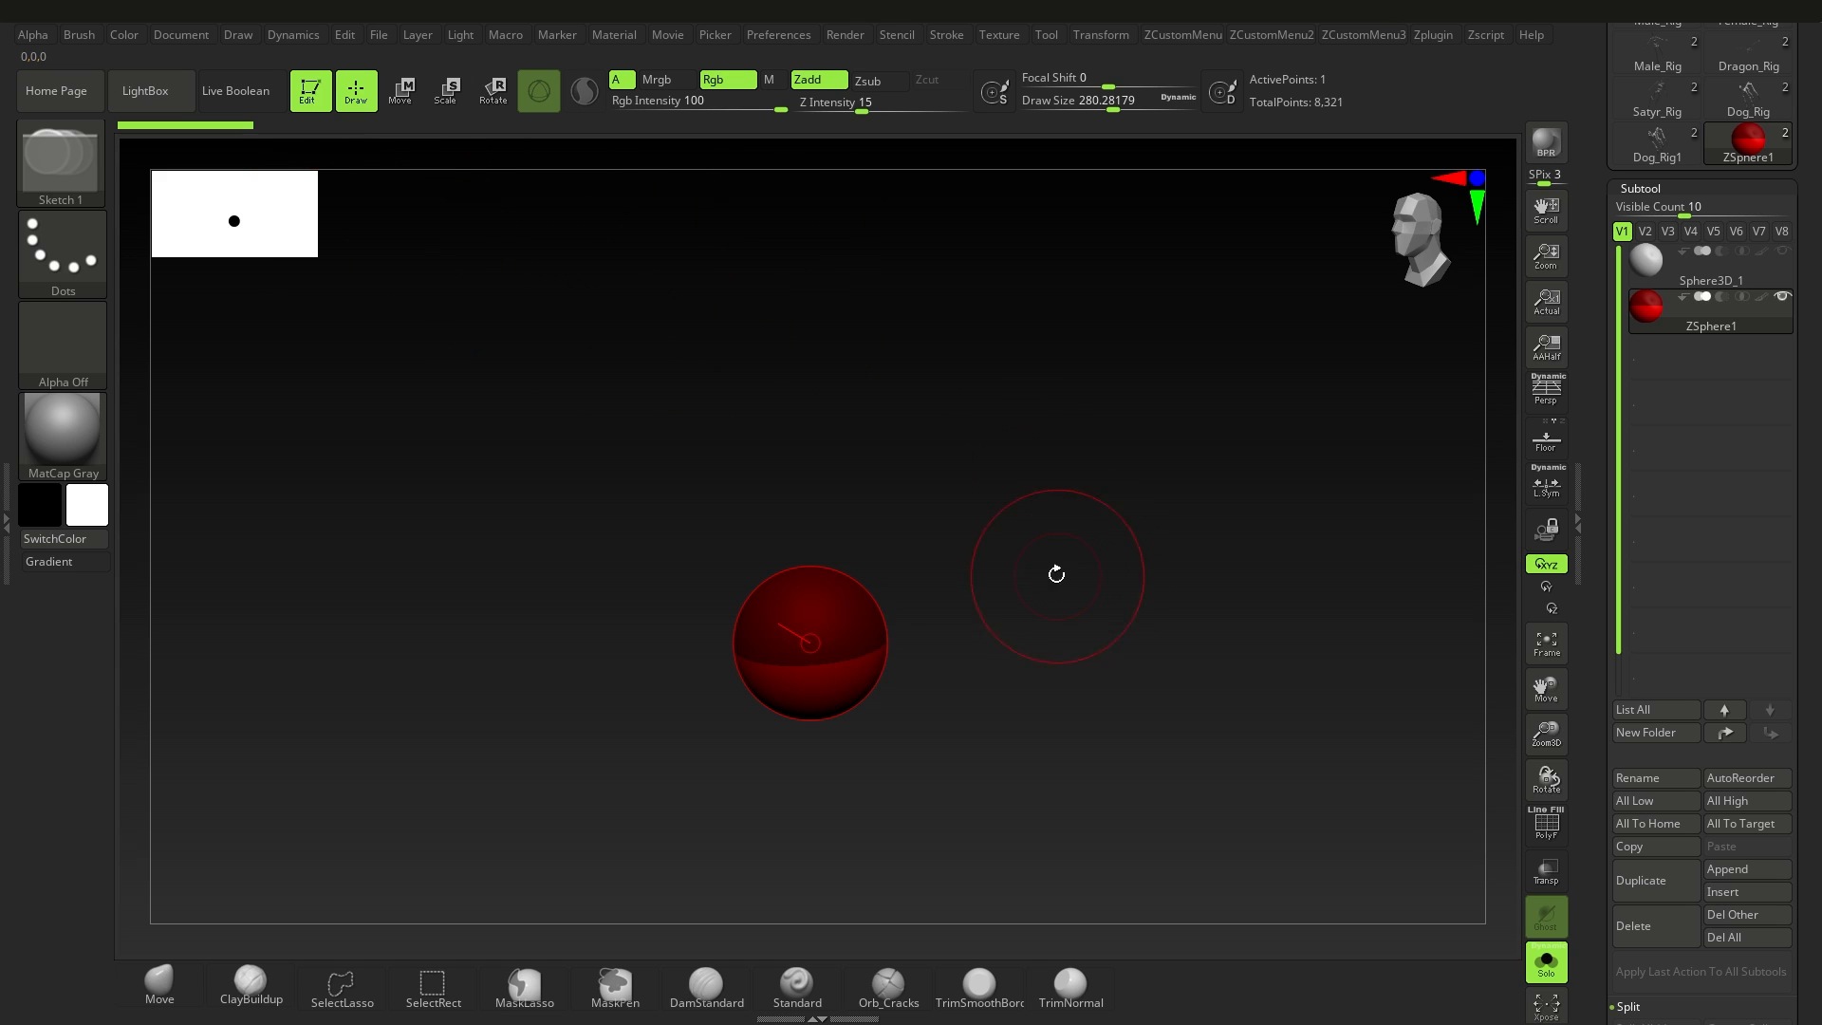
Step: Try the Move, Scale and Rotate modes on the root ZSphere, undo the change and return to Draw mode
left_click_drag(1056, 574, 543, 236)
left_click(402, 95)
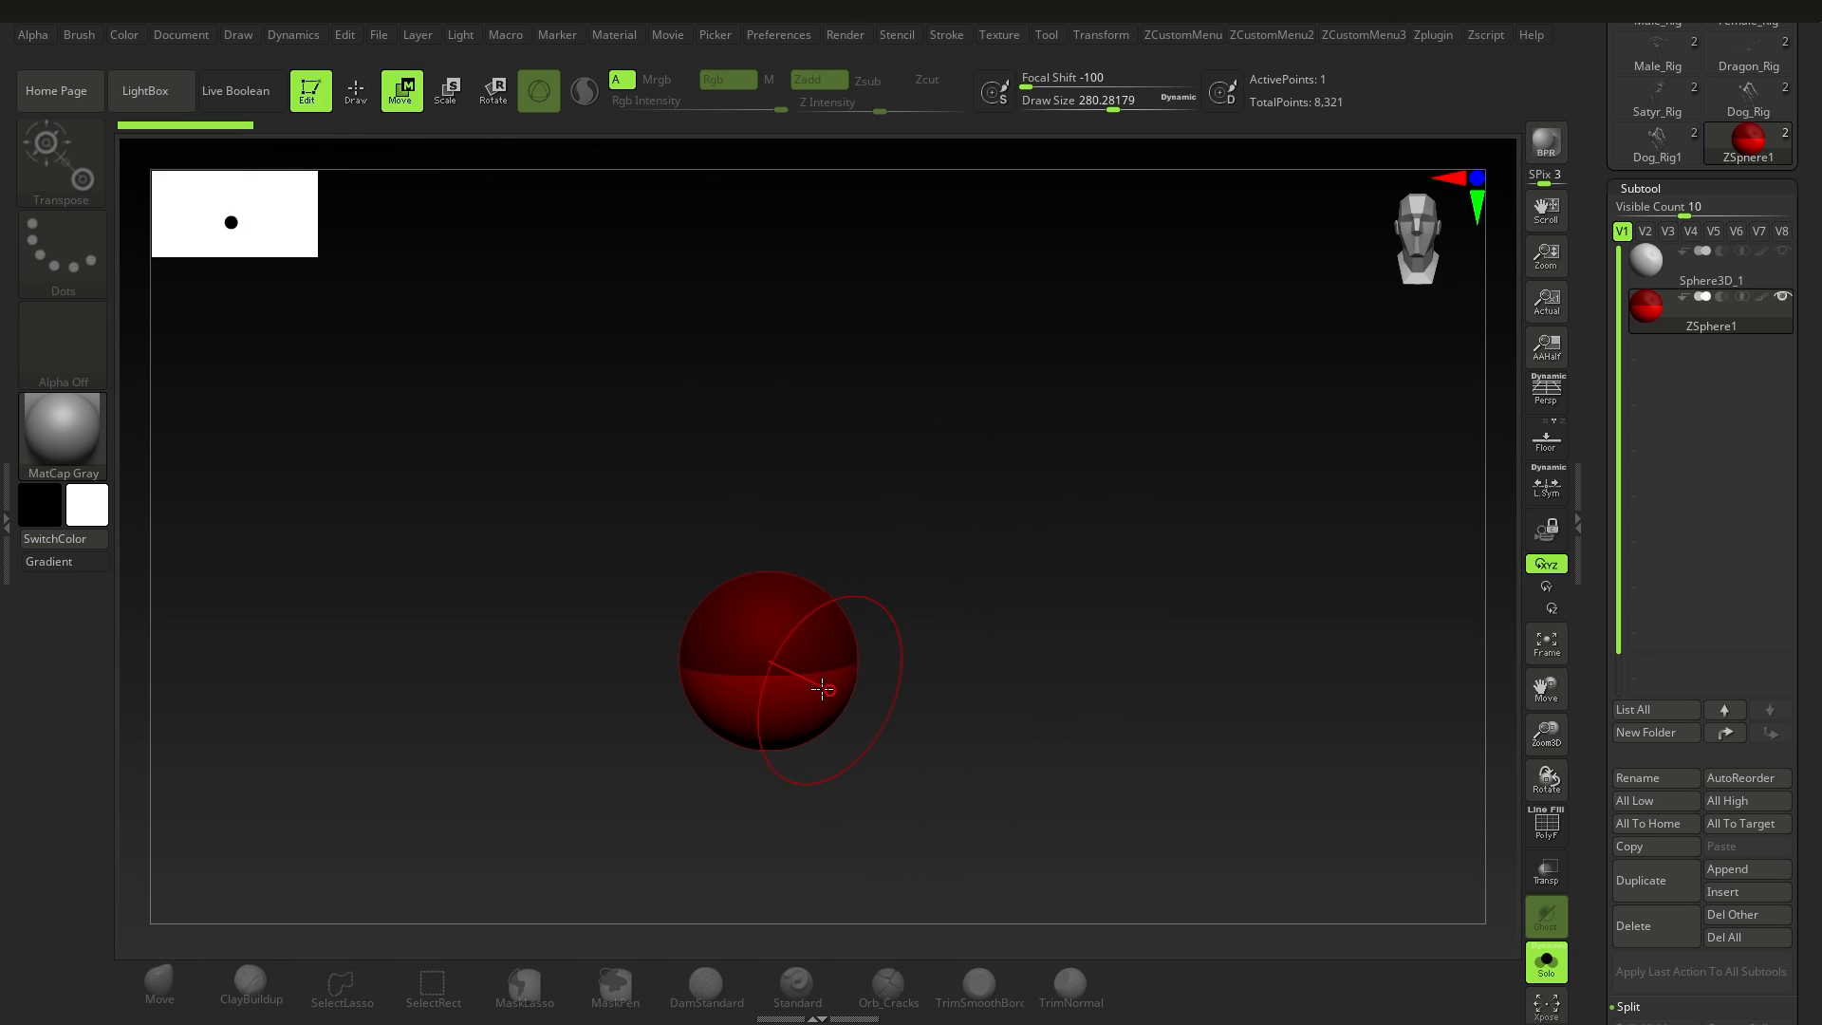
left_click_drag(792, 597, 778, 649)
key("ctrl+z")
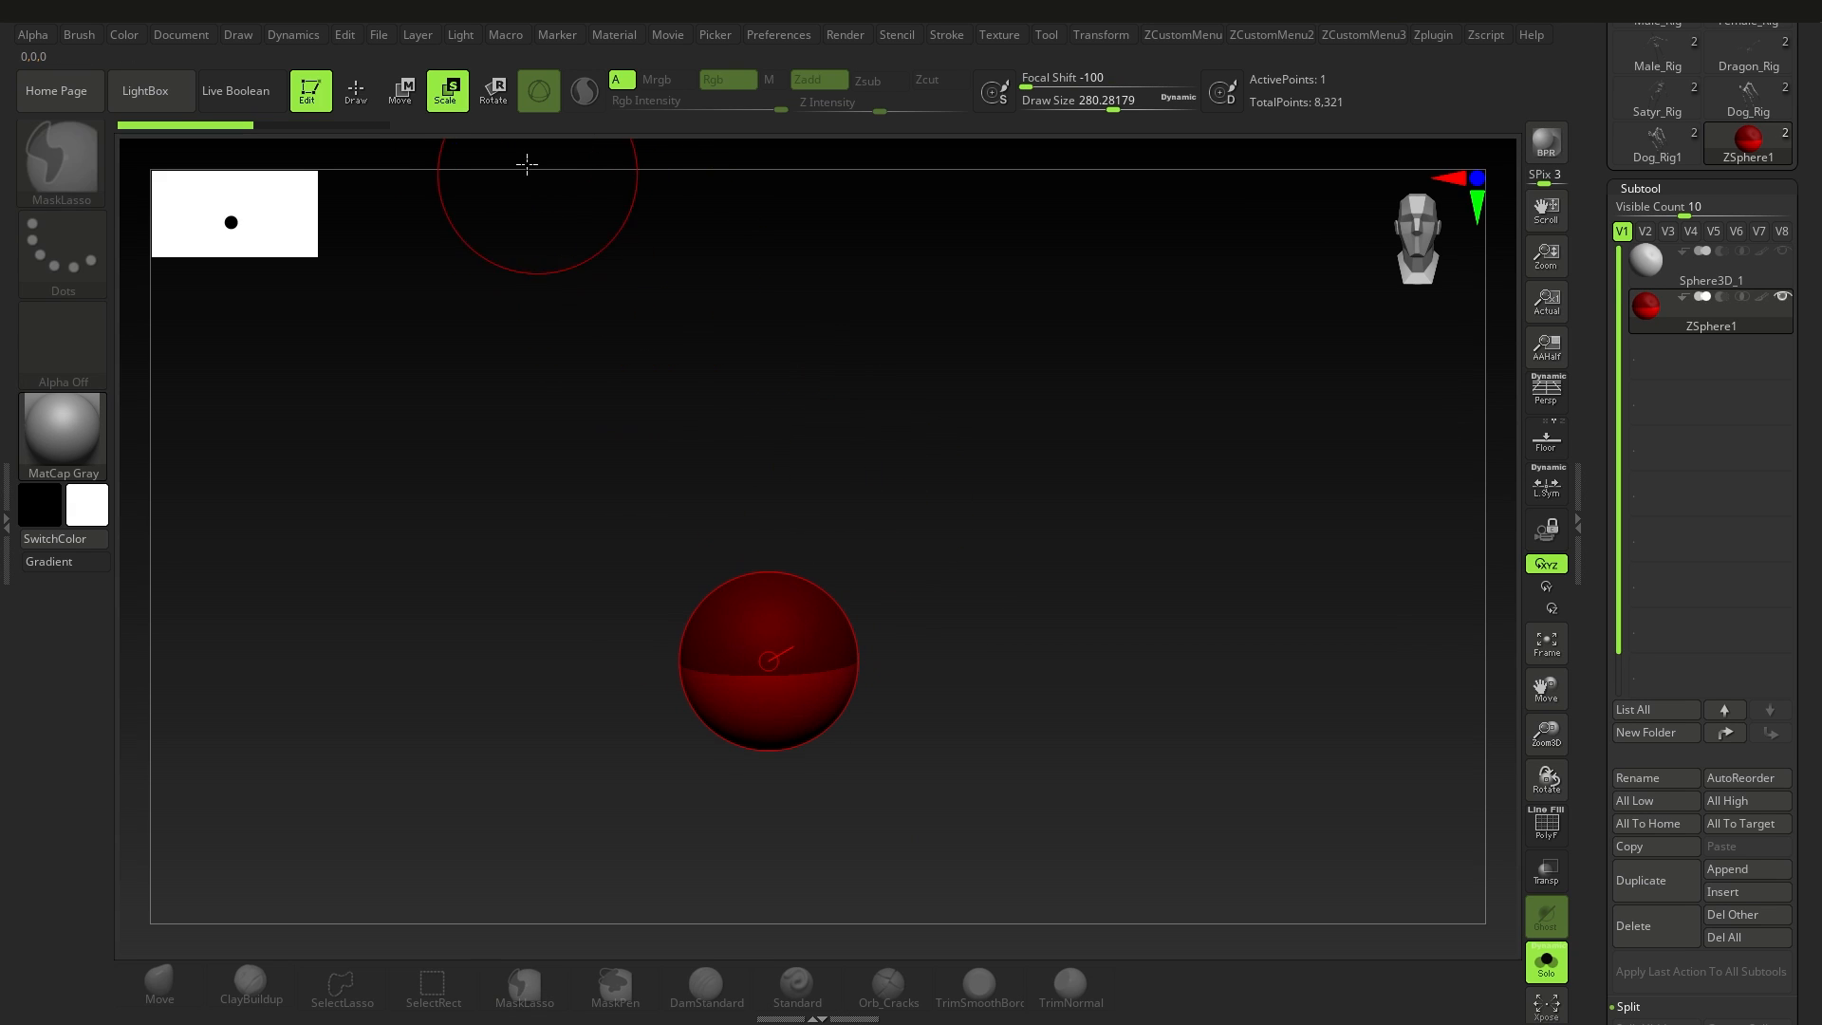
left_click(495, 95)
left_click(366, 108)
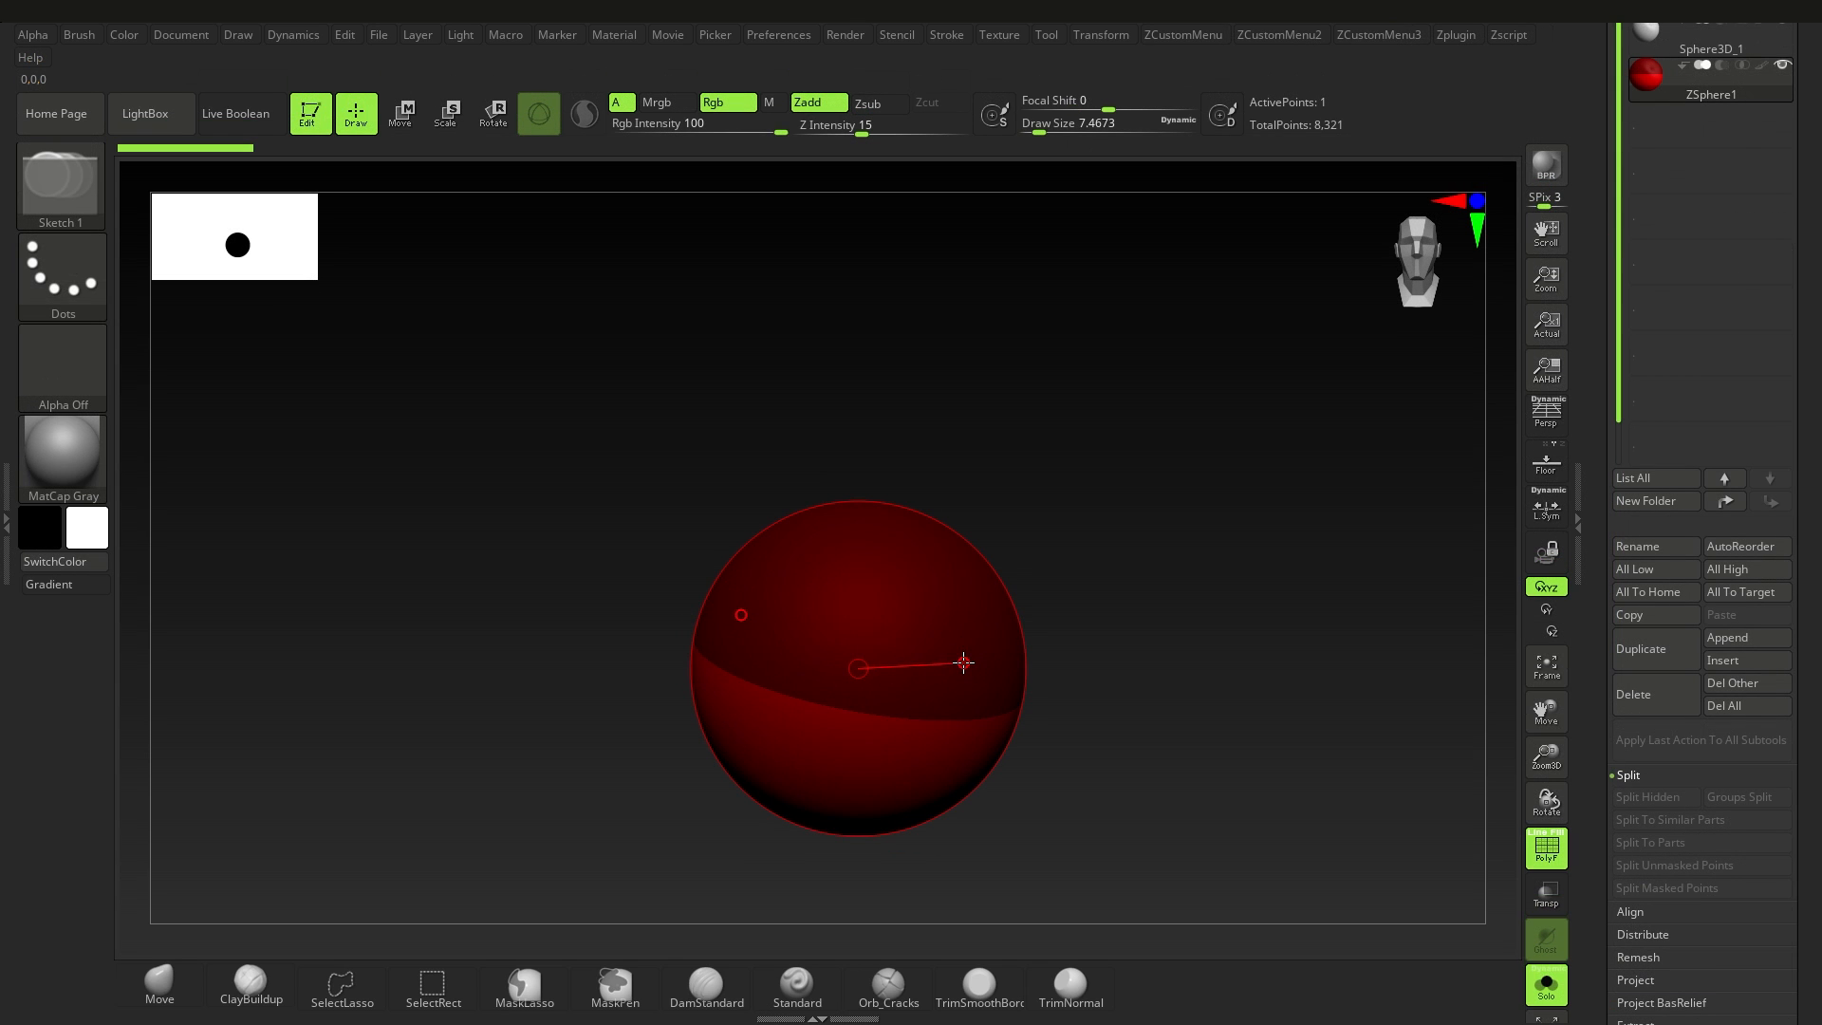
Step: Try drawing a child ZSphere on the root sphere and undo it
left_click_drag(911, 613, 950, 651)
key("ctrl+z")
left_click_drag(852, 606, 909, 694)
right_click_drag(911, 664, 866, 618)
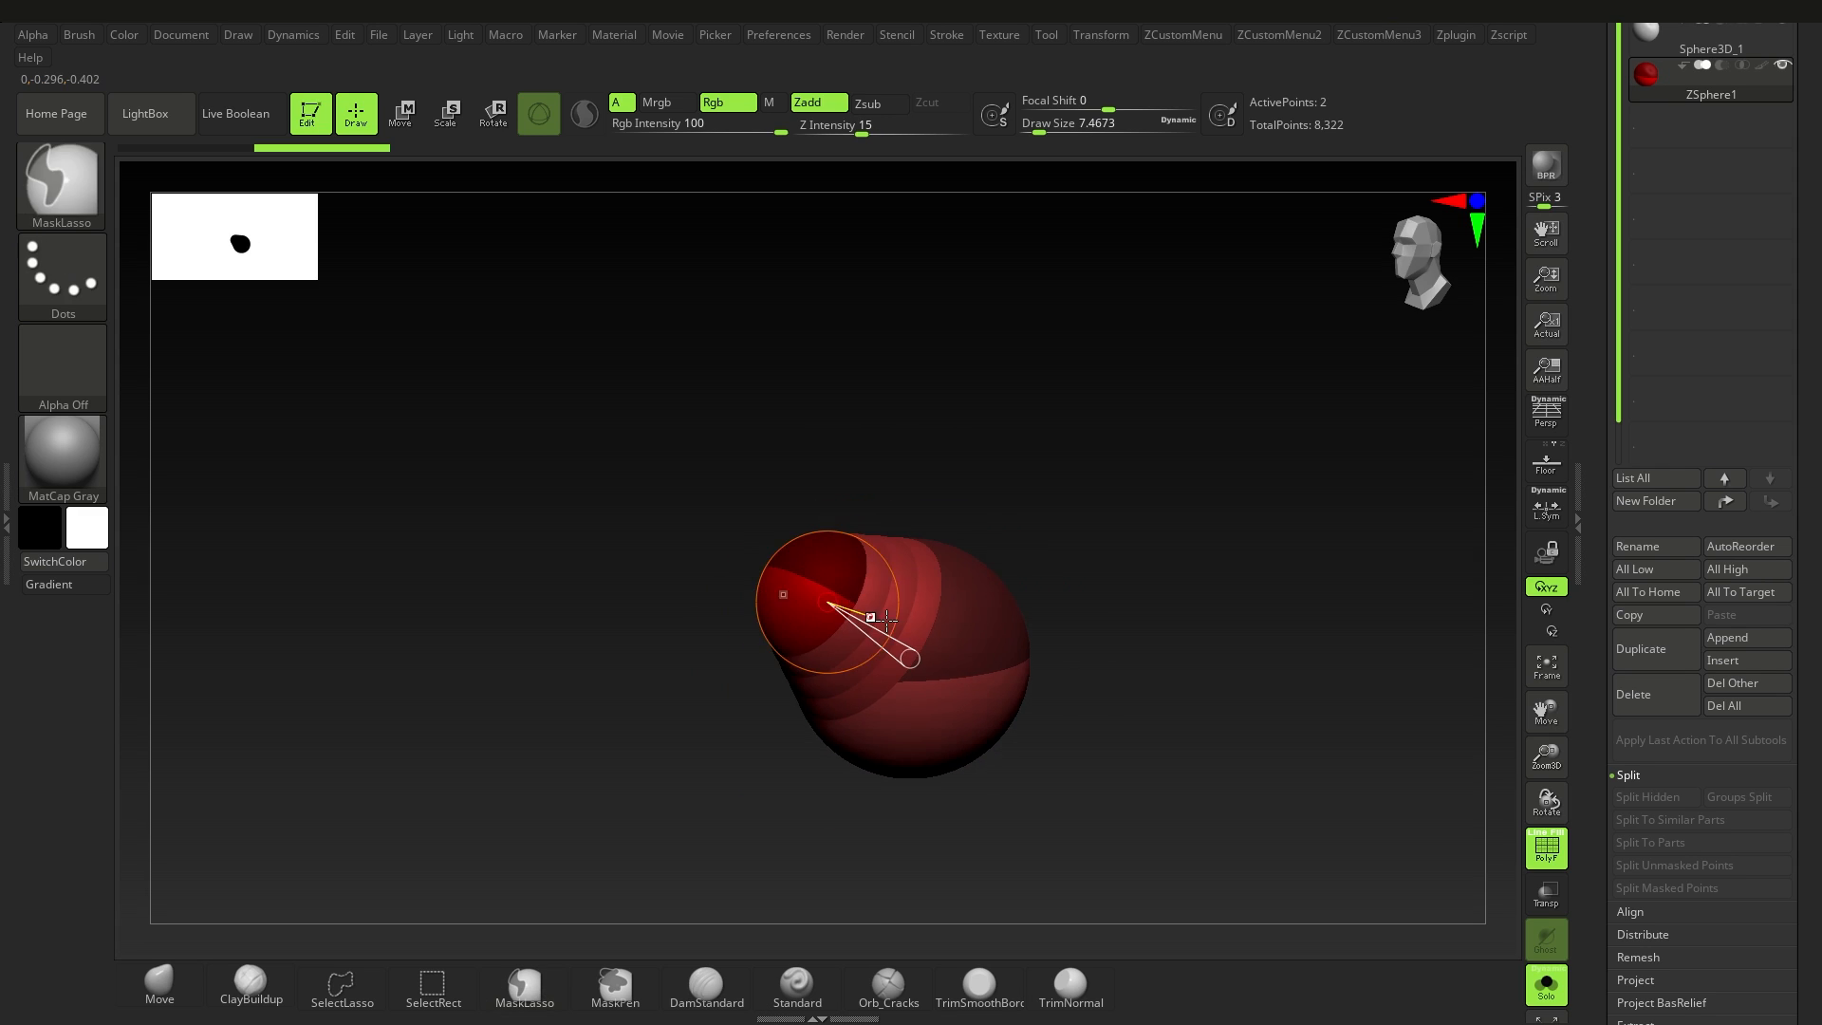
key("ctrl+z")
right_click_drag(1000, 635, 944, 632, "alt")
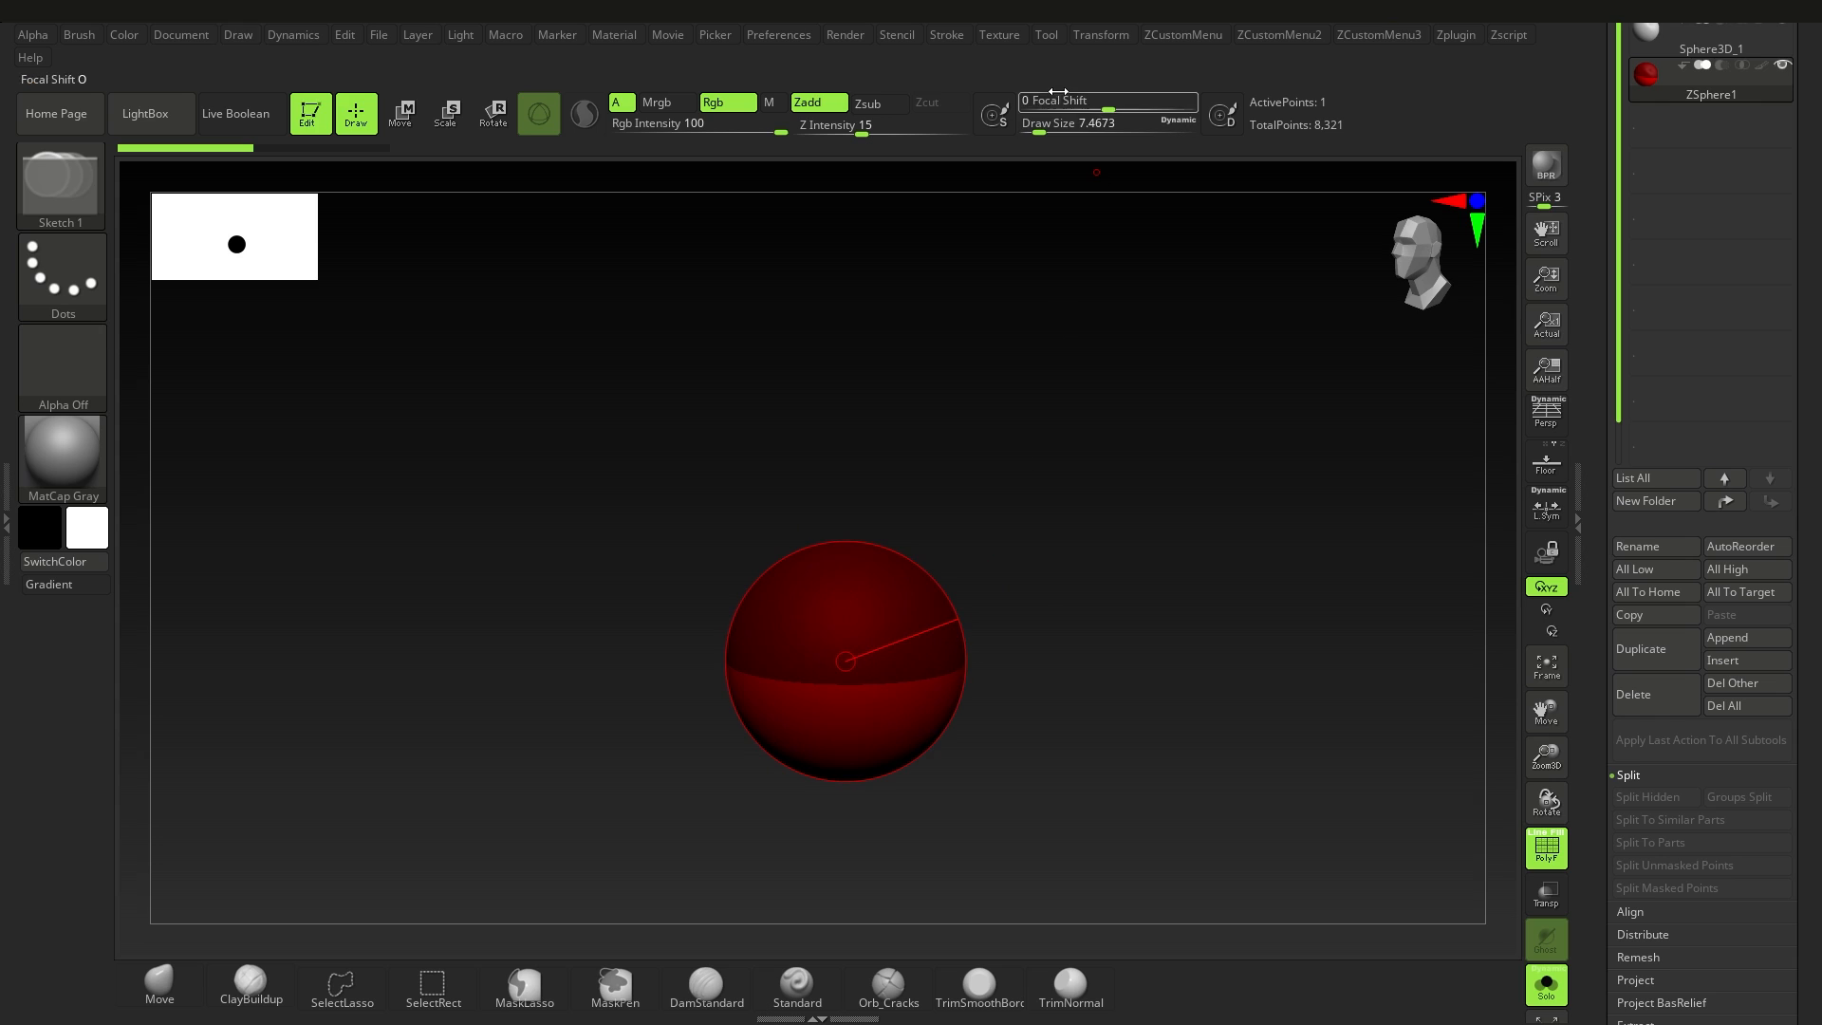
Step: Enable radial symmetry with a count of 8 around the Z axis only, turning off X symmetry
left_click(1114, 38)
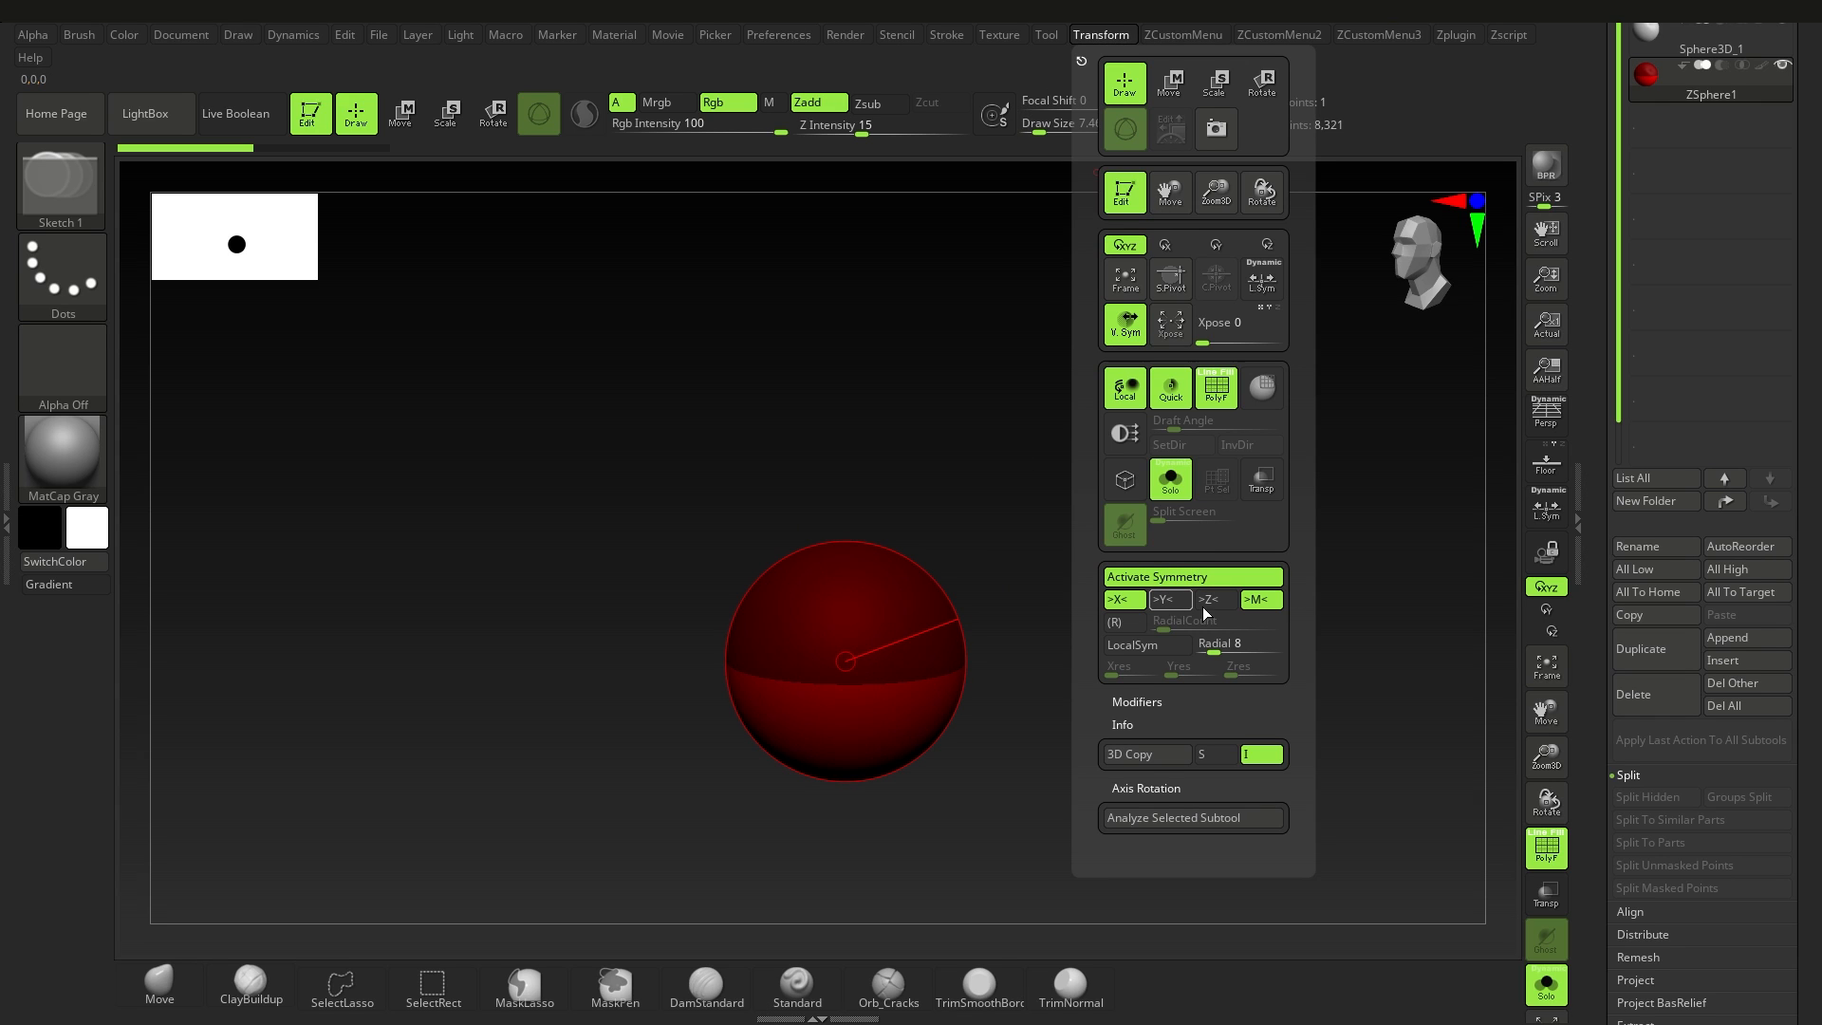
left_click(1126, 624)
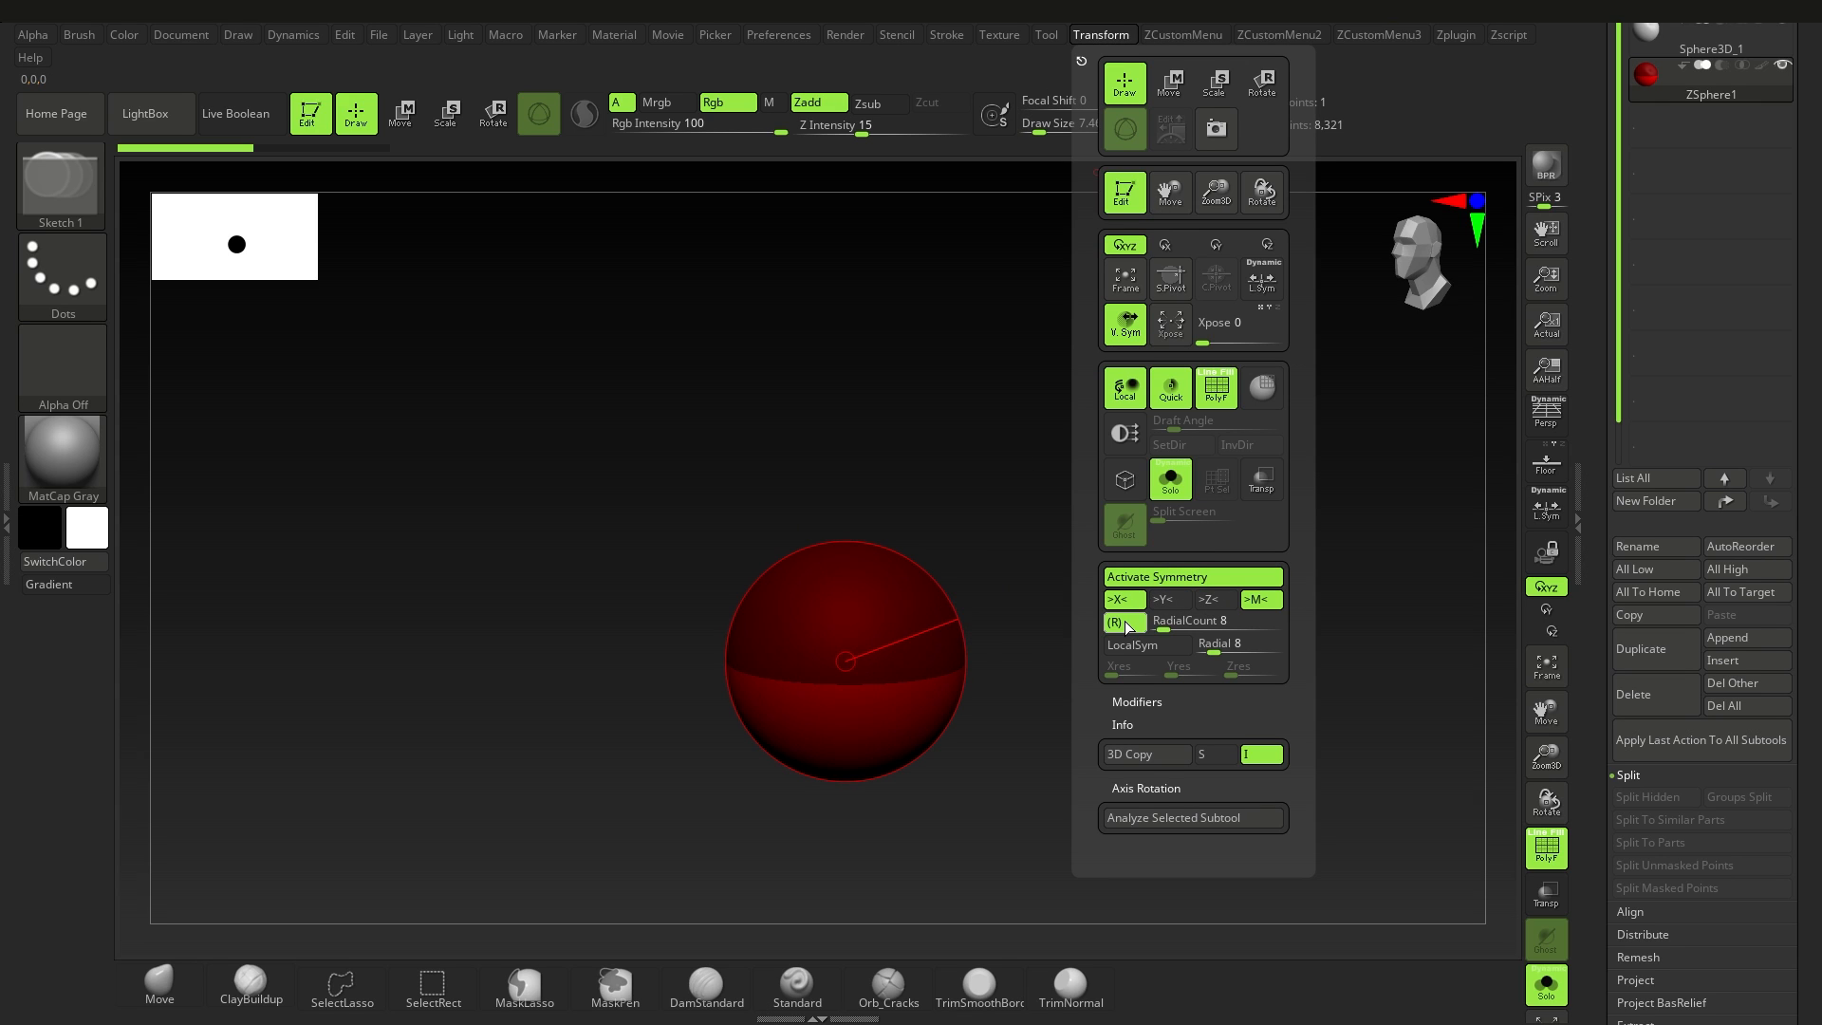
left_click(1126, 604)
left_click(1205, 603)
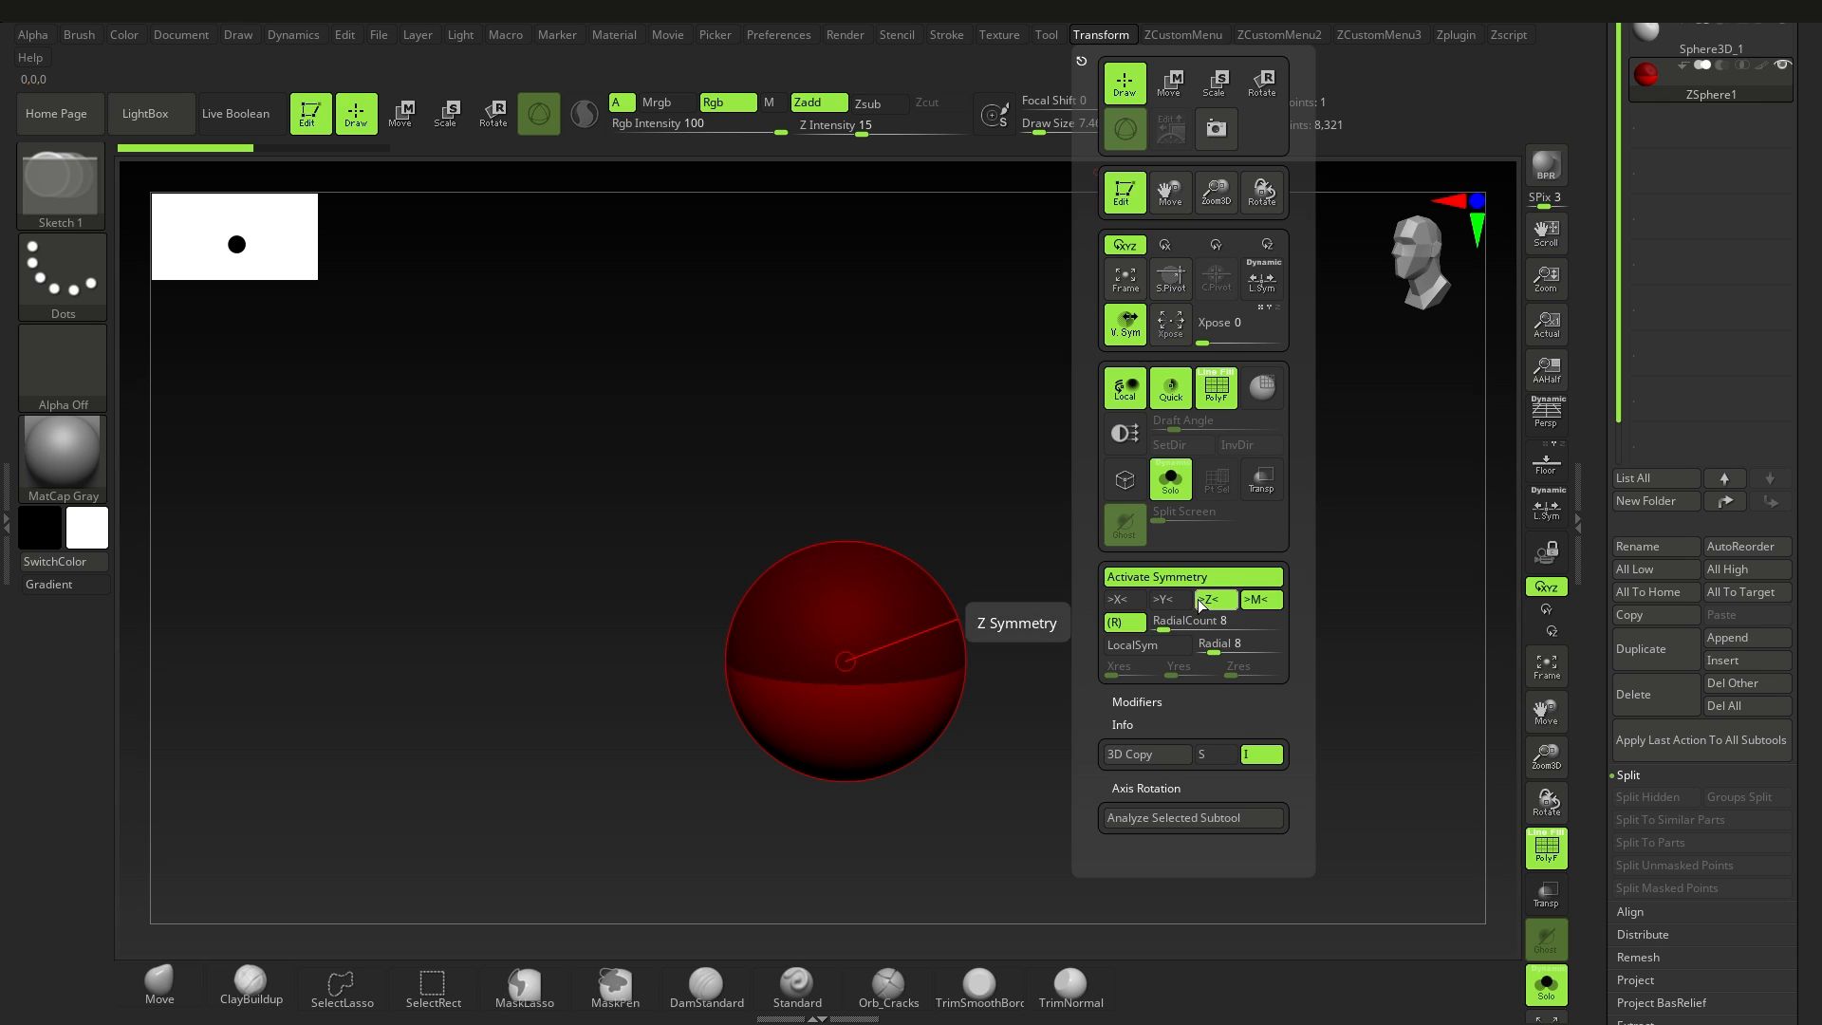
Step: Draw a ring of eight child ZSpheres around the root sphere and move them outward with the Move mode
left_click_drag(891, 648, 931, 645)
left_click(401, 113)
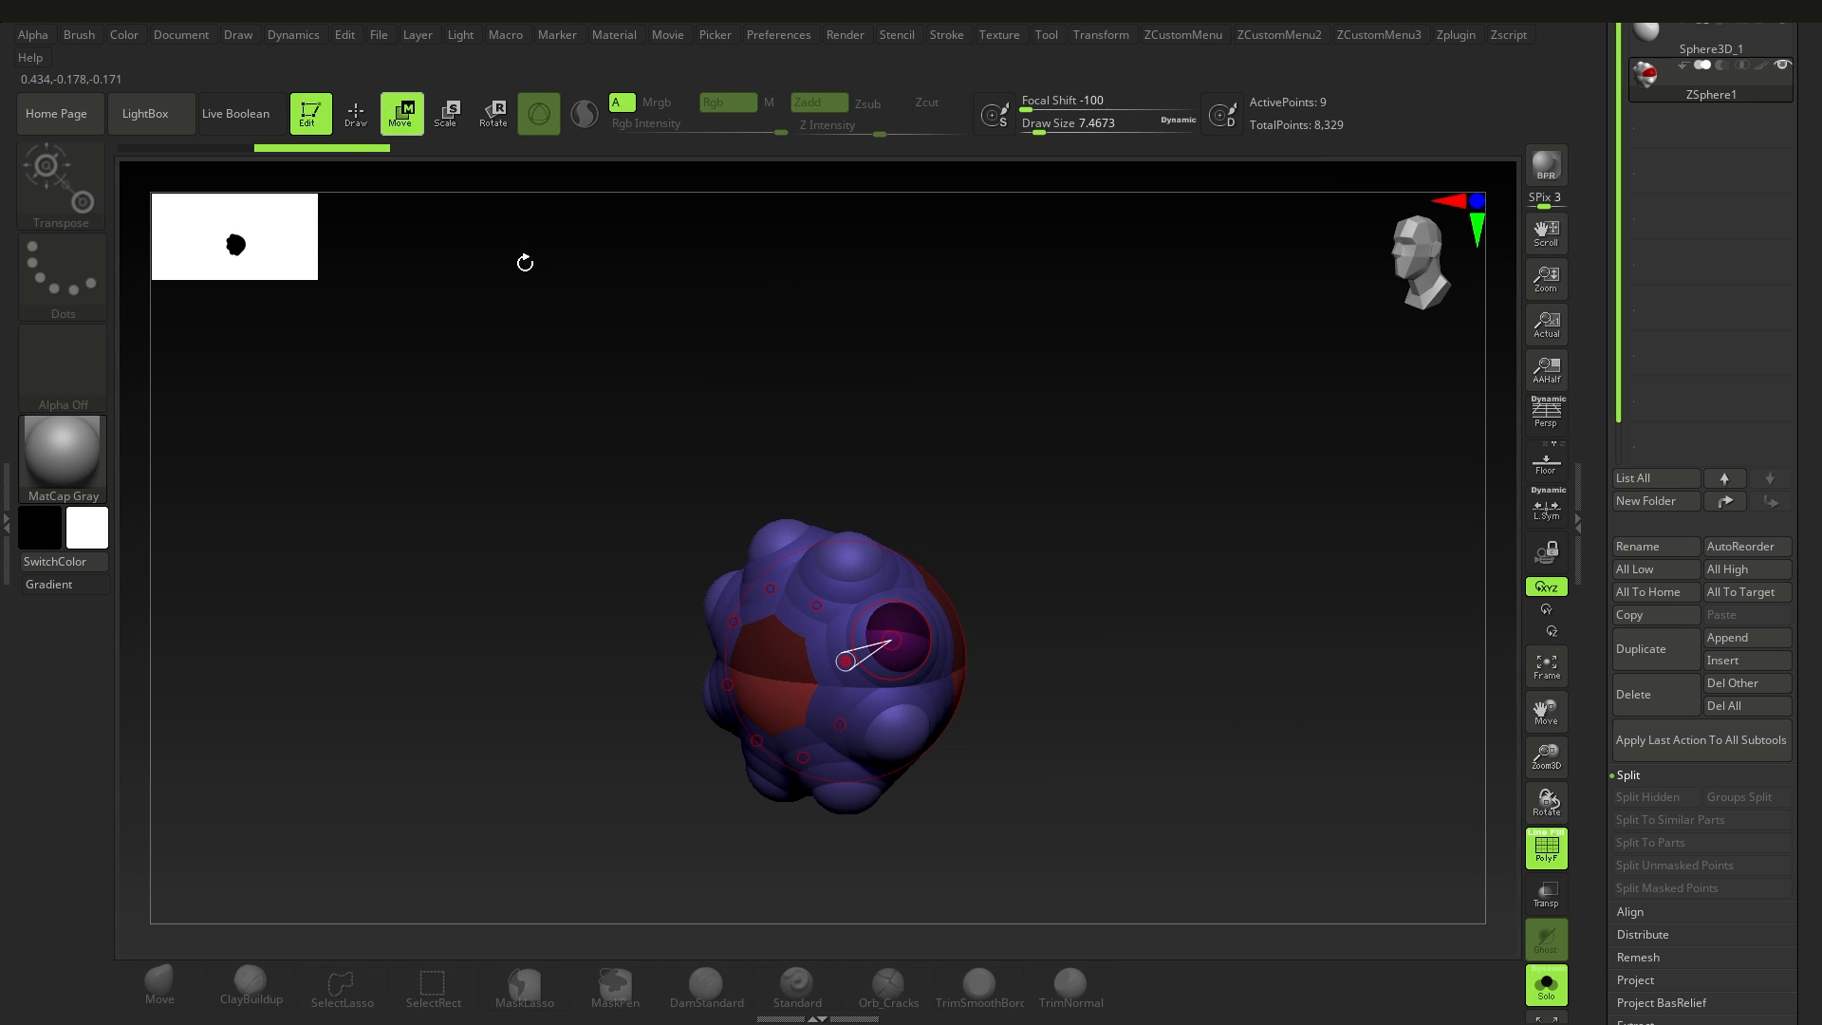
left_click_drag(521, 265, 379, 279)
mouse_move(756, 626)
left_mouse_down()
mouse_move(618, 581)
mouse_move(517, 603)
mouse_move(736, 630)
mouse_move(675, 709)
mouse_move(725, 645)
mouse_move(825, 651)
left_mouse_up()
Step: Draw a mirrored pair of child ZSpheres on the root sphere and move them outward and up into a V shape
key("q")
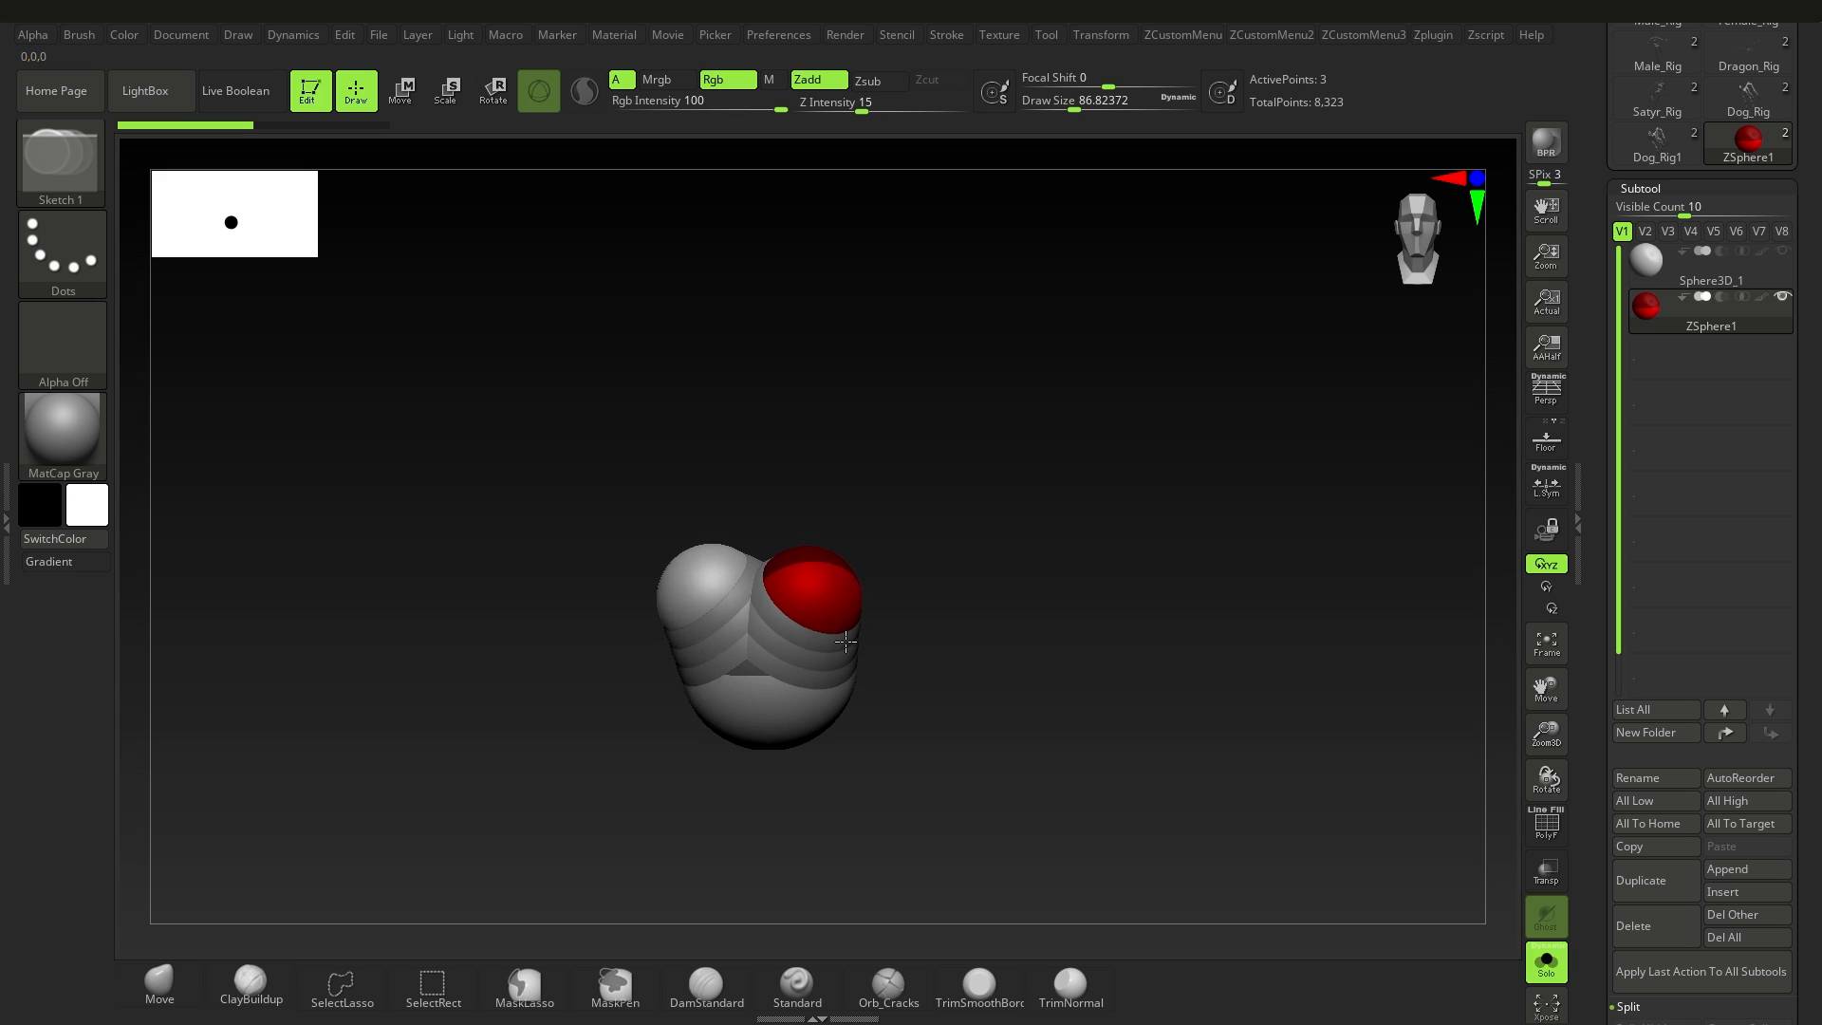
left_click_drag(845, 642, 848, 645)
right_click_drag(987, 646, 891, 651, "shift")
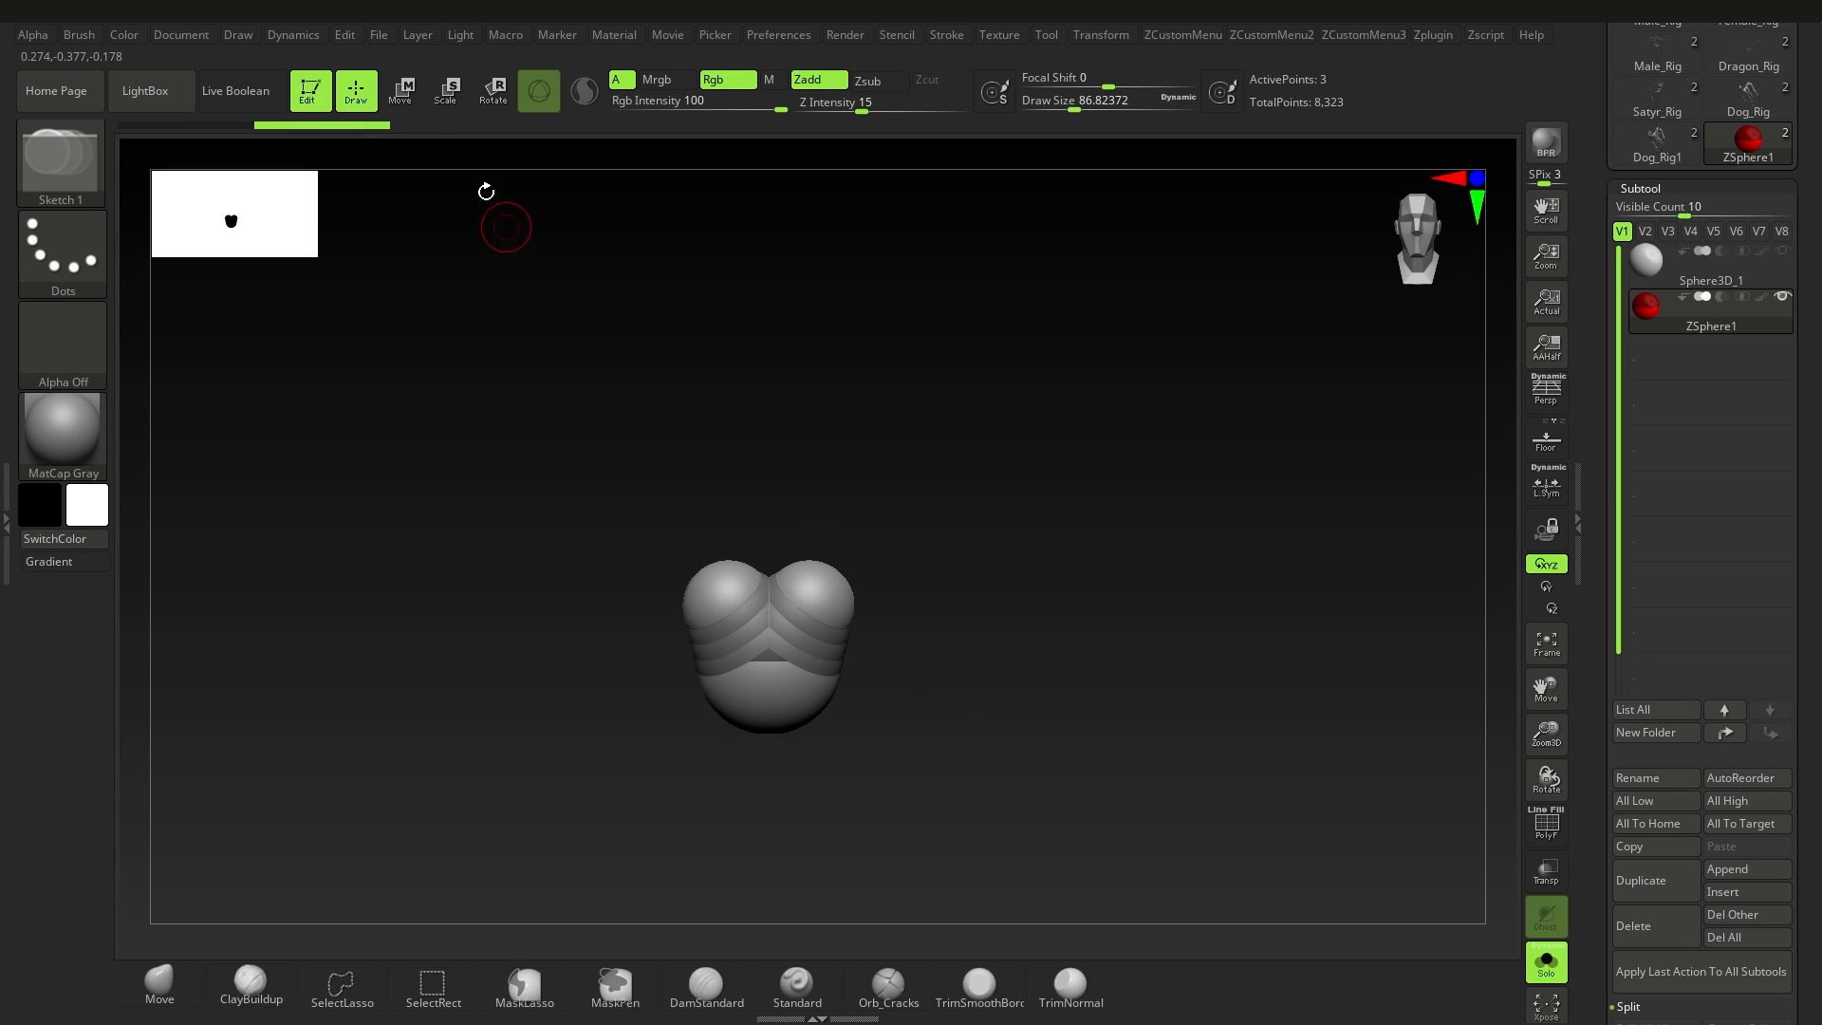
key("w")
left_click_drag(847, 542, 938, 580)
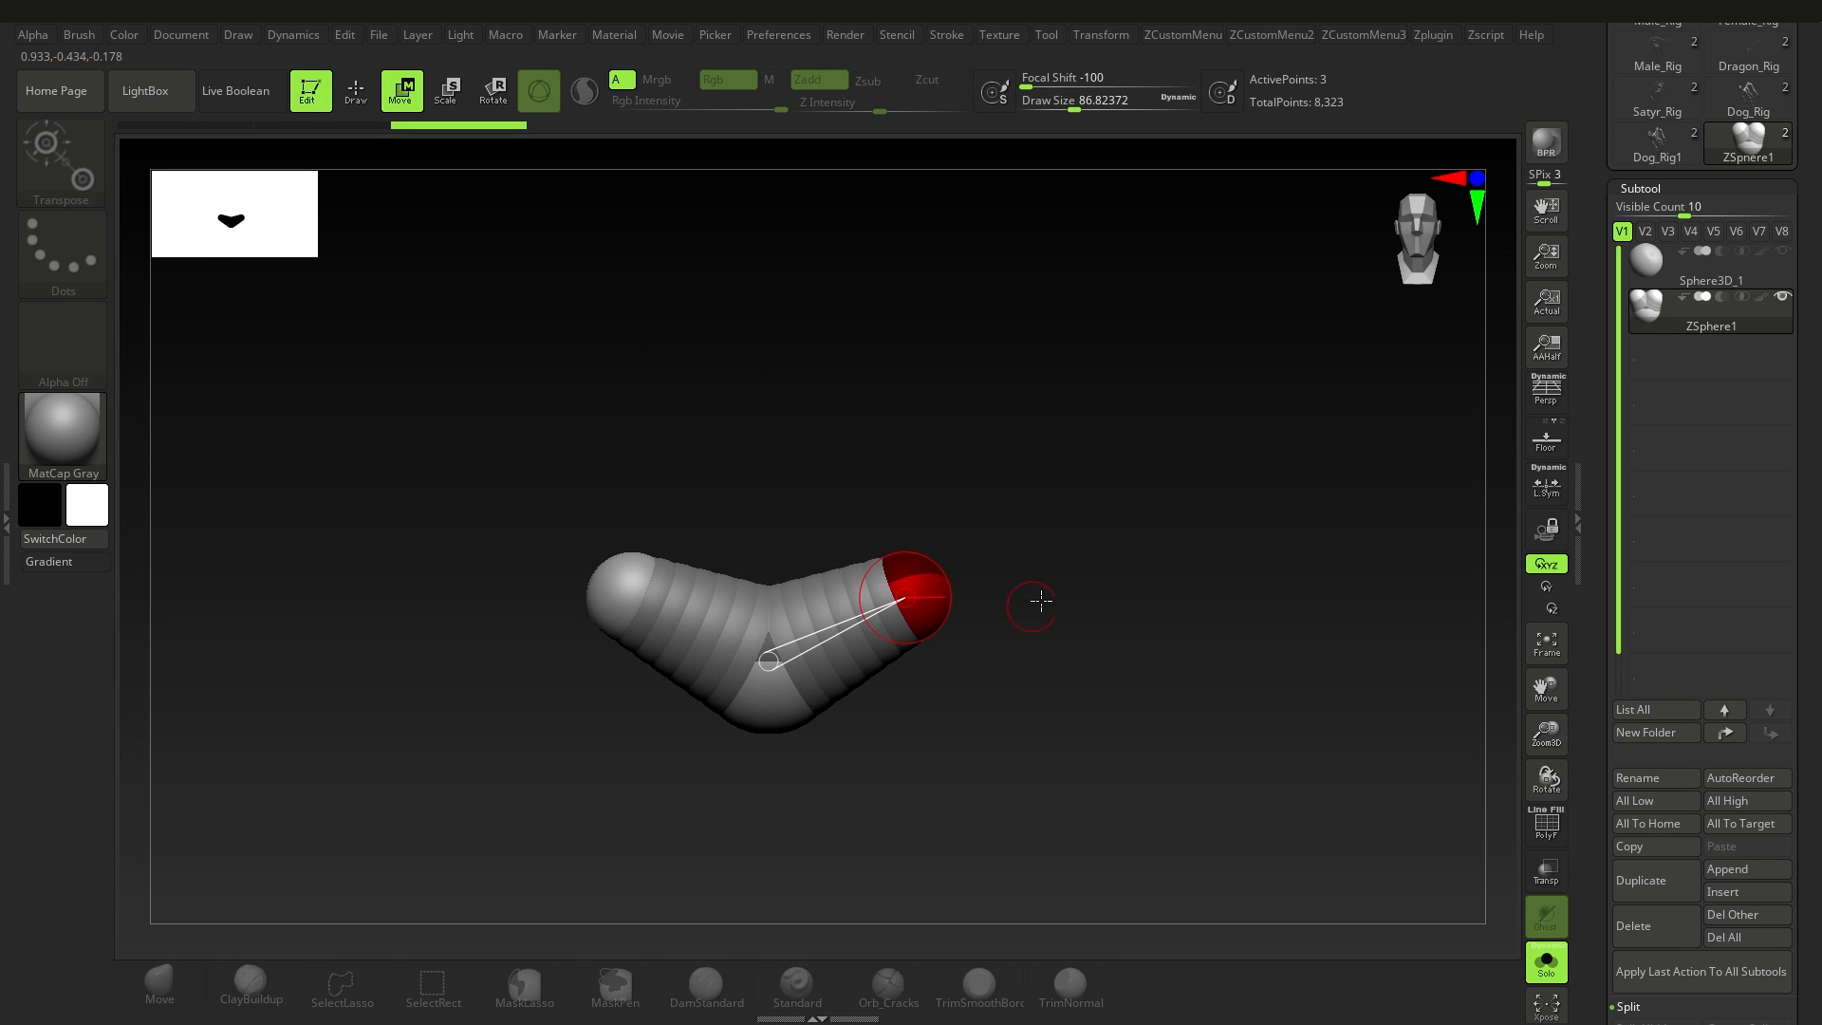
Step: Raise the Draw Size to about 476, try moving the mirrored branches and undo the moves
key("s")
mouse_move(1042, 601)
left_mouse_down()
mouse_move(1103, 604)
mouse_move(1028, 604)
left_mouse_up()
key("s")
mouse_move(918, 592)
left_mouse_down()
mouse_move(917, 562)
mouse_move(876, 607)
left_mouse_up()
mouse_move(875, 625)
left_mouse_down()
mouse_move(870, 579)
mouse_move(894, 619)
mouse_move(878, 579)
mouse_move(911, 590)
left_mouse_up()
key("ctrl+z")
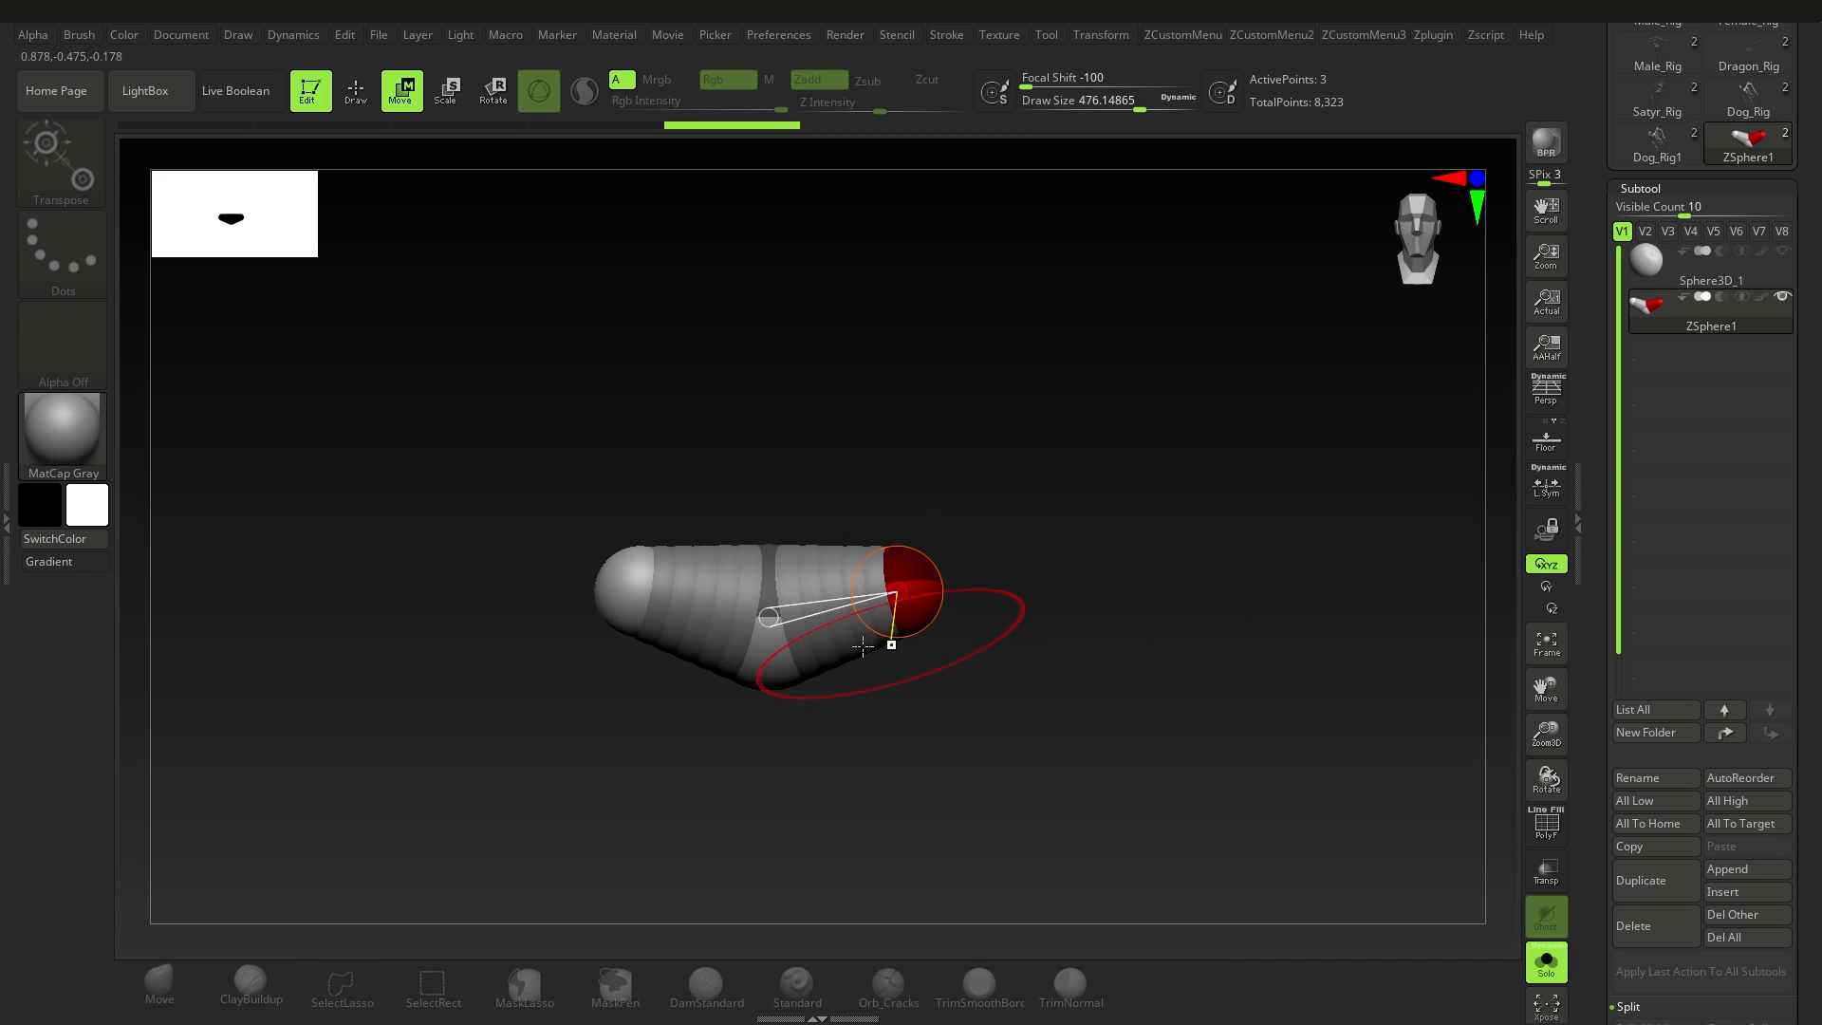
key("ctrl+z")
Step: Reduce the Draw Size to 1
key("s")
mouse_move(1023, 653)
left_mouse_down()
mouse_move(889, 664)
mouse_move(933, 608)
mouse_move(879, 554)
mouse_move(904, 670)
mouse_move(933, 600)
left_mouse_up()
key("s")
Step: Undo the mirrored branches back to the single root ZSphere
key("ctrl+z")
key("ctrl+z")
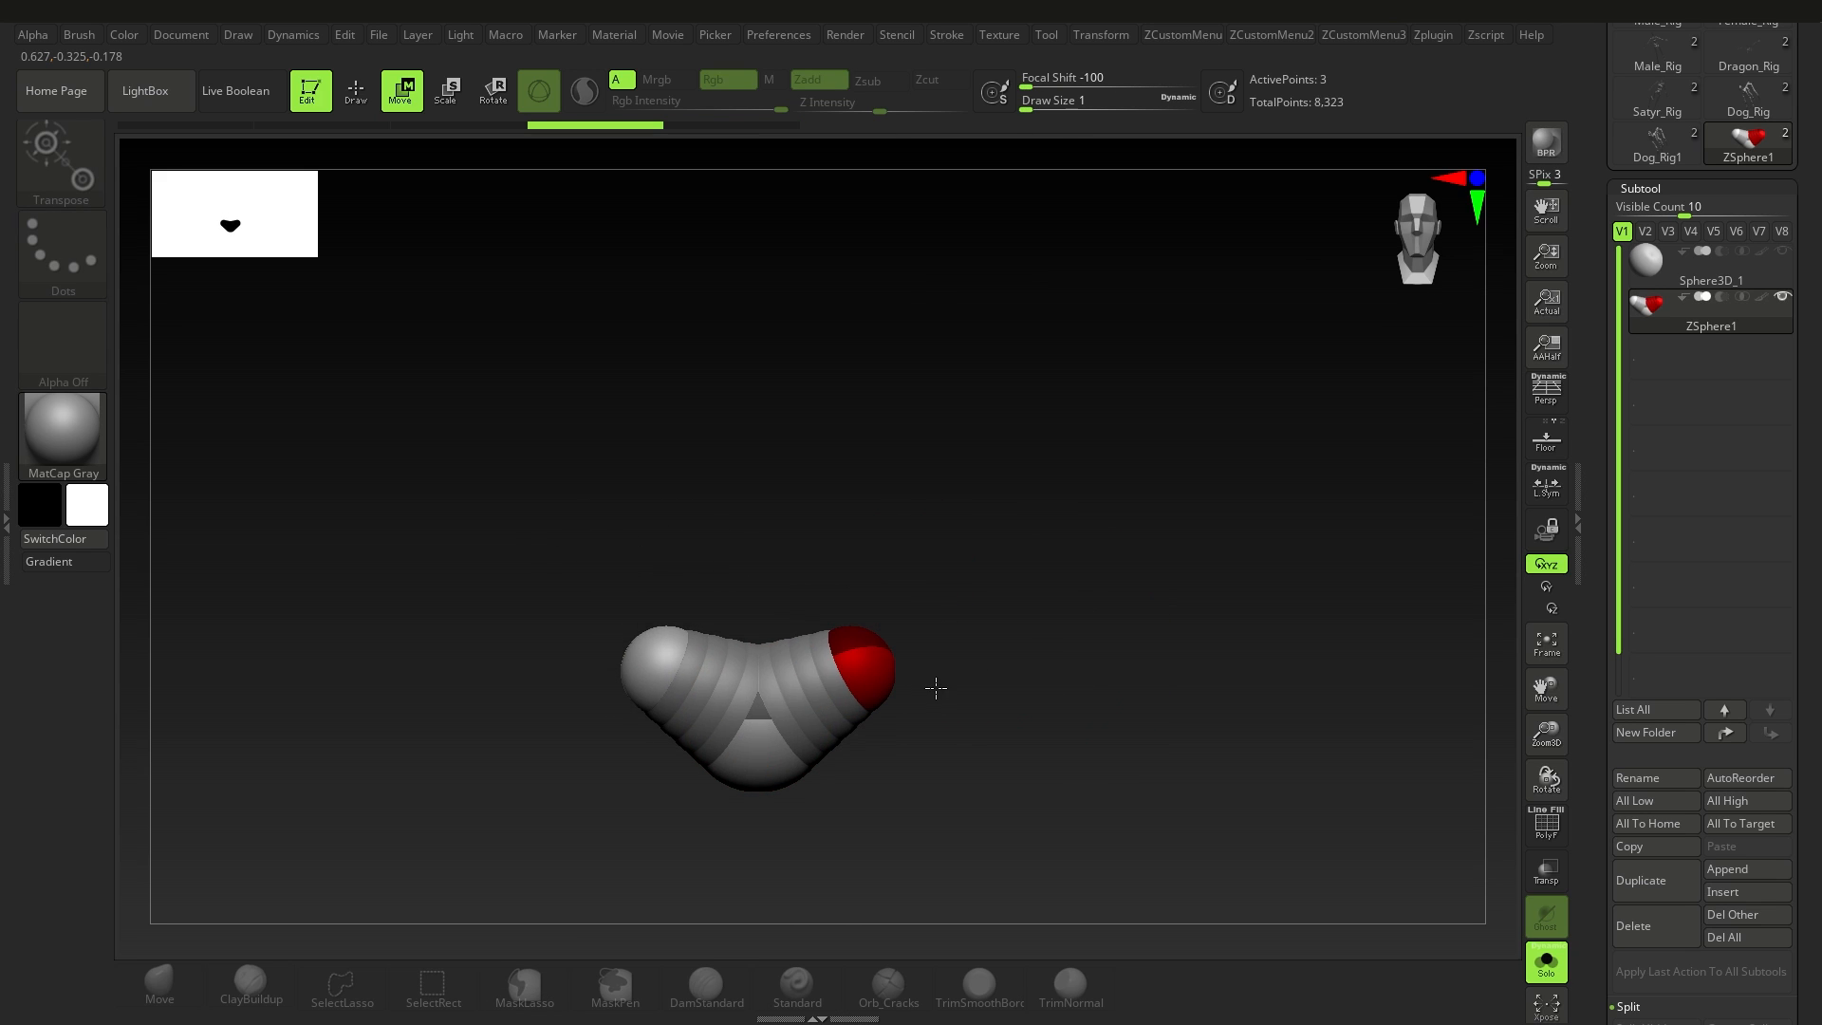
key("ctrl+z")
key("ctrl+z")
key("ctrl+z")
key("ctrl+z")
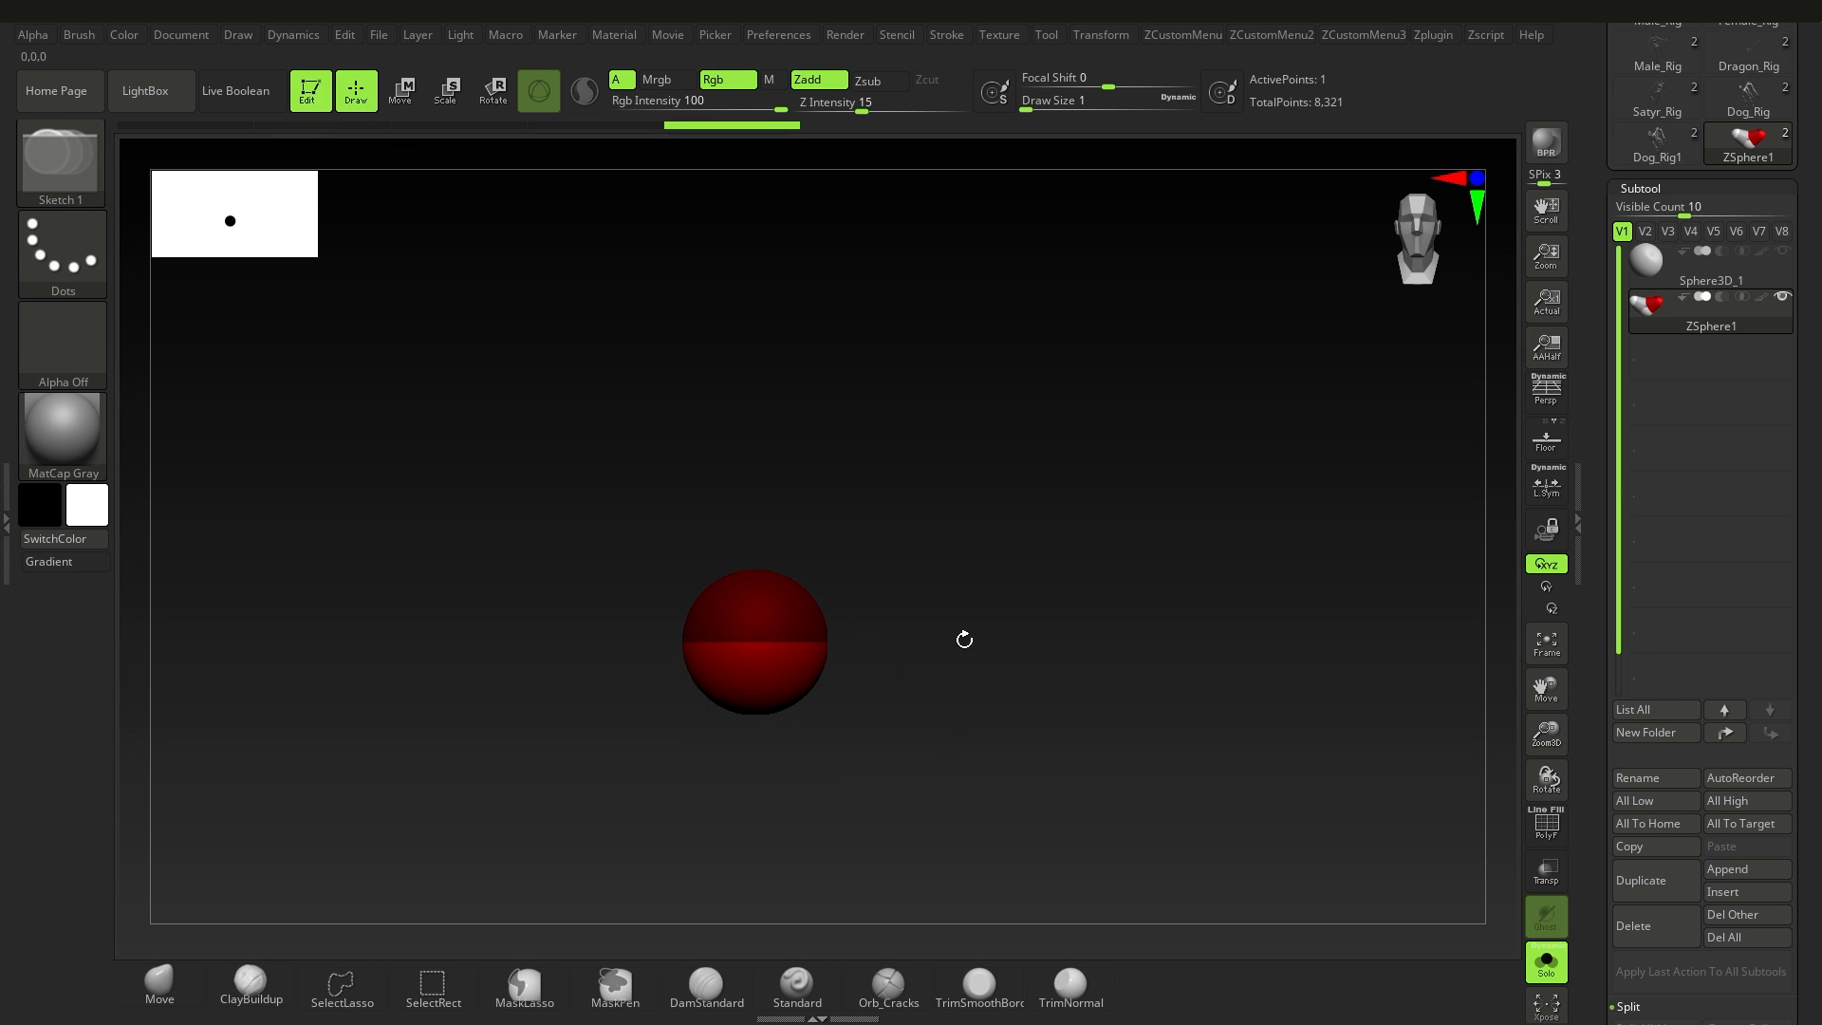
key("ctrl+z")
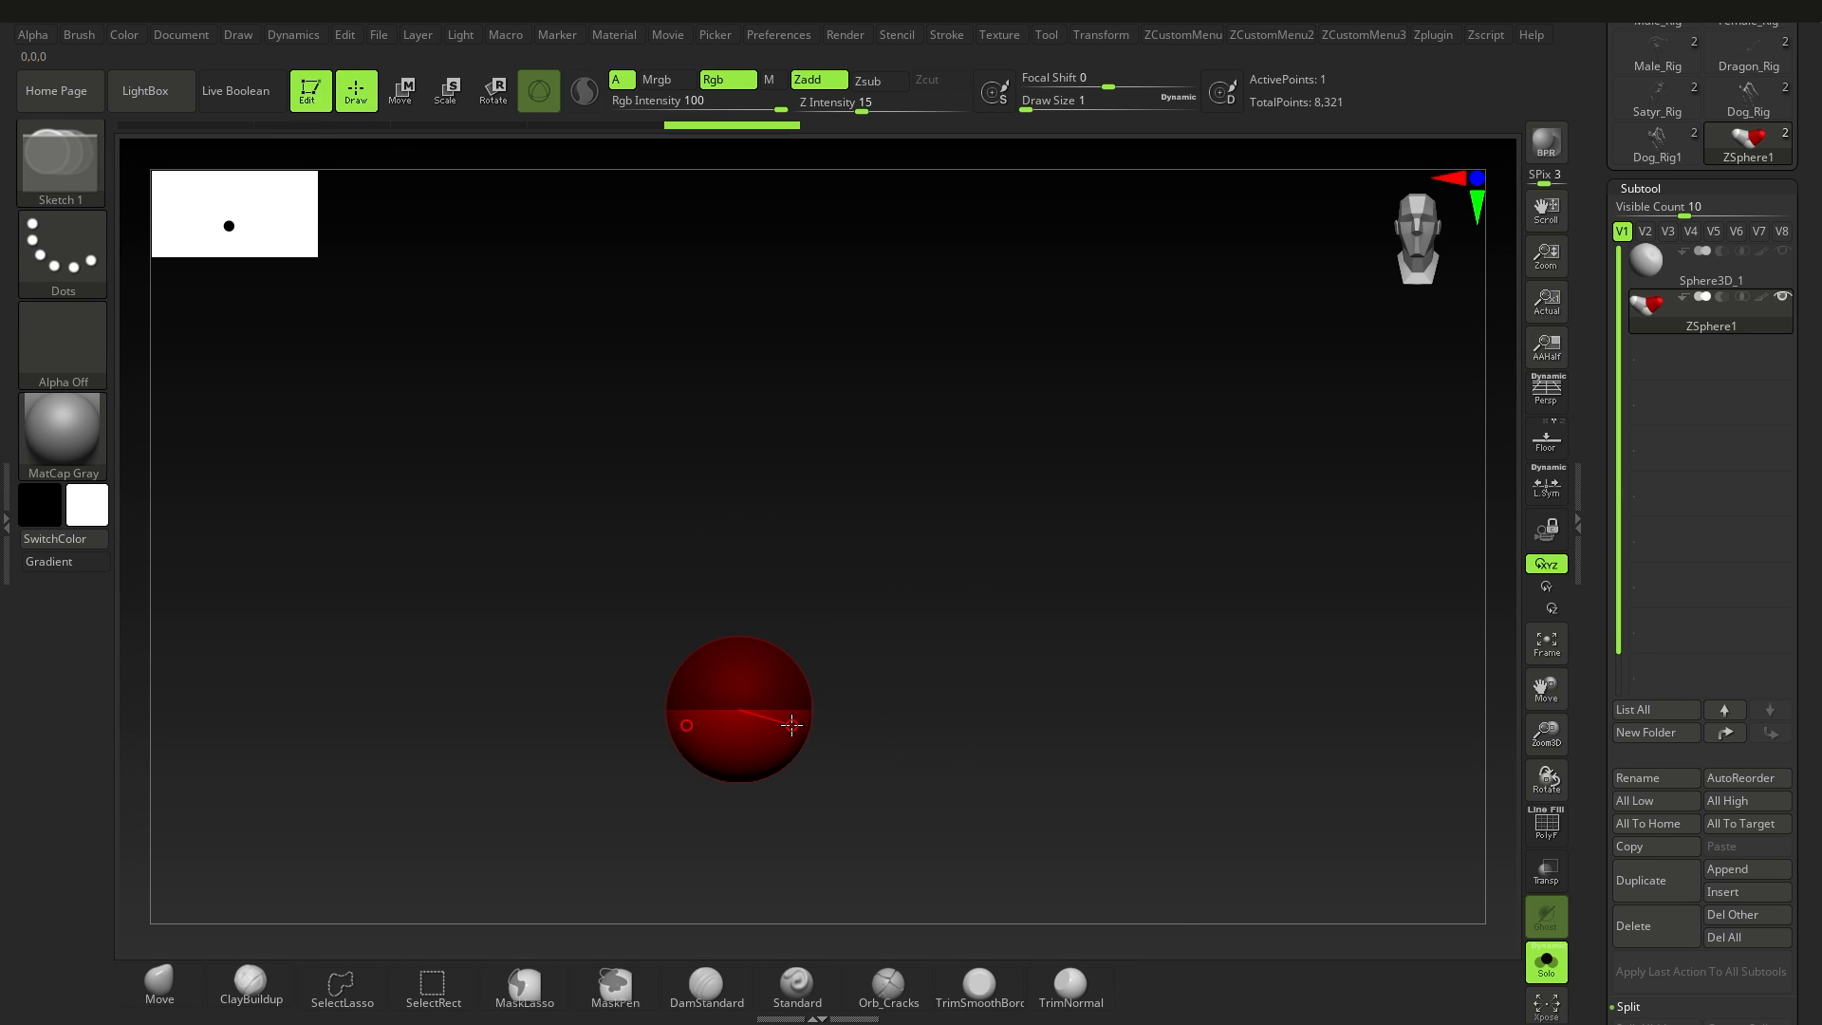
key("ctrl+z")
key("ctrl+z")
Step: Draw a child ZSphere on top of the root sphere and move it far upward to form a long spine
mouse_move(739, 653)
left_mouse_down()
mouse_move(883, 691)
mouse_move(492, 280)
left_mouse_up()
left_click(399, 106)
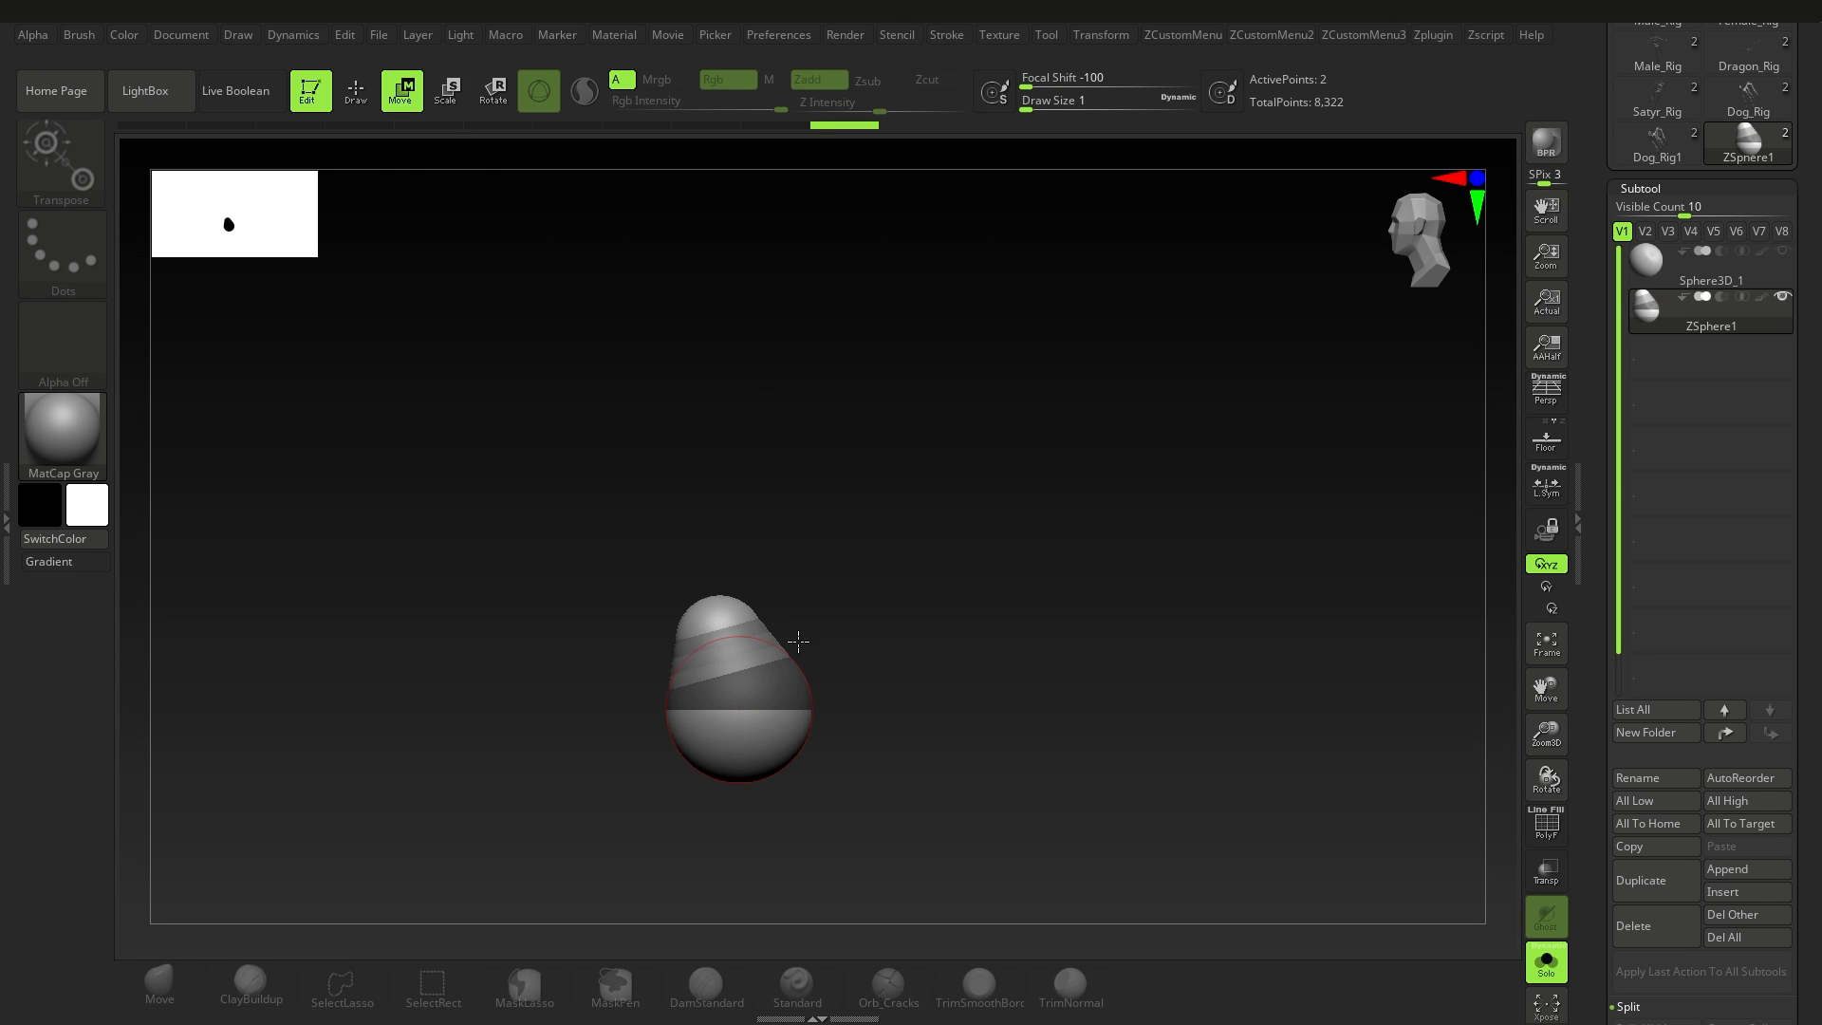
left_click_drag(735, 617, 692, 242)
left_click_drag(770, 397, 727, 443, "alt")
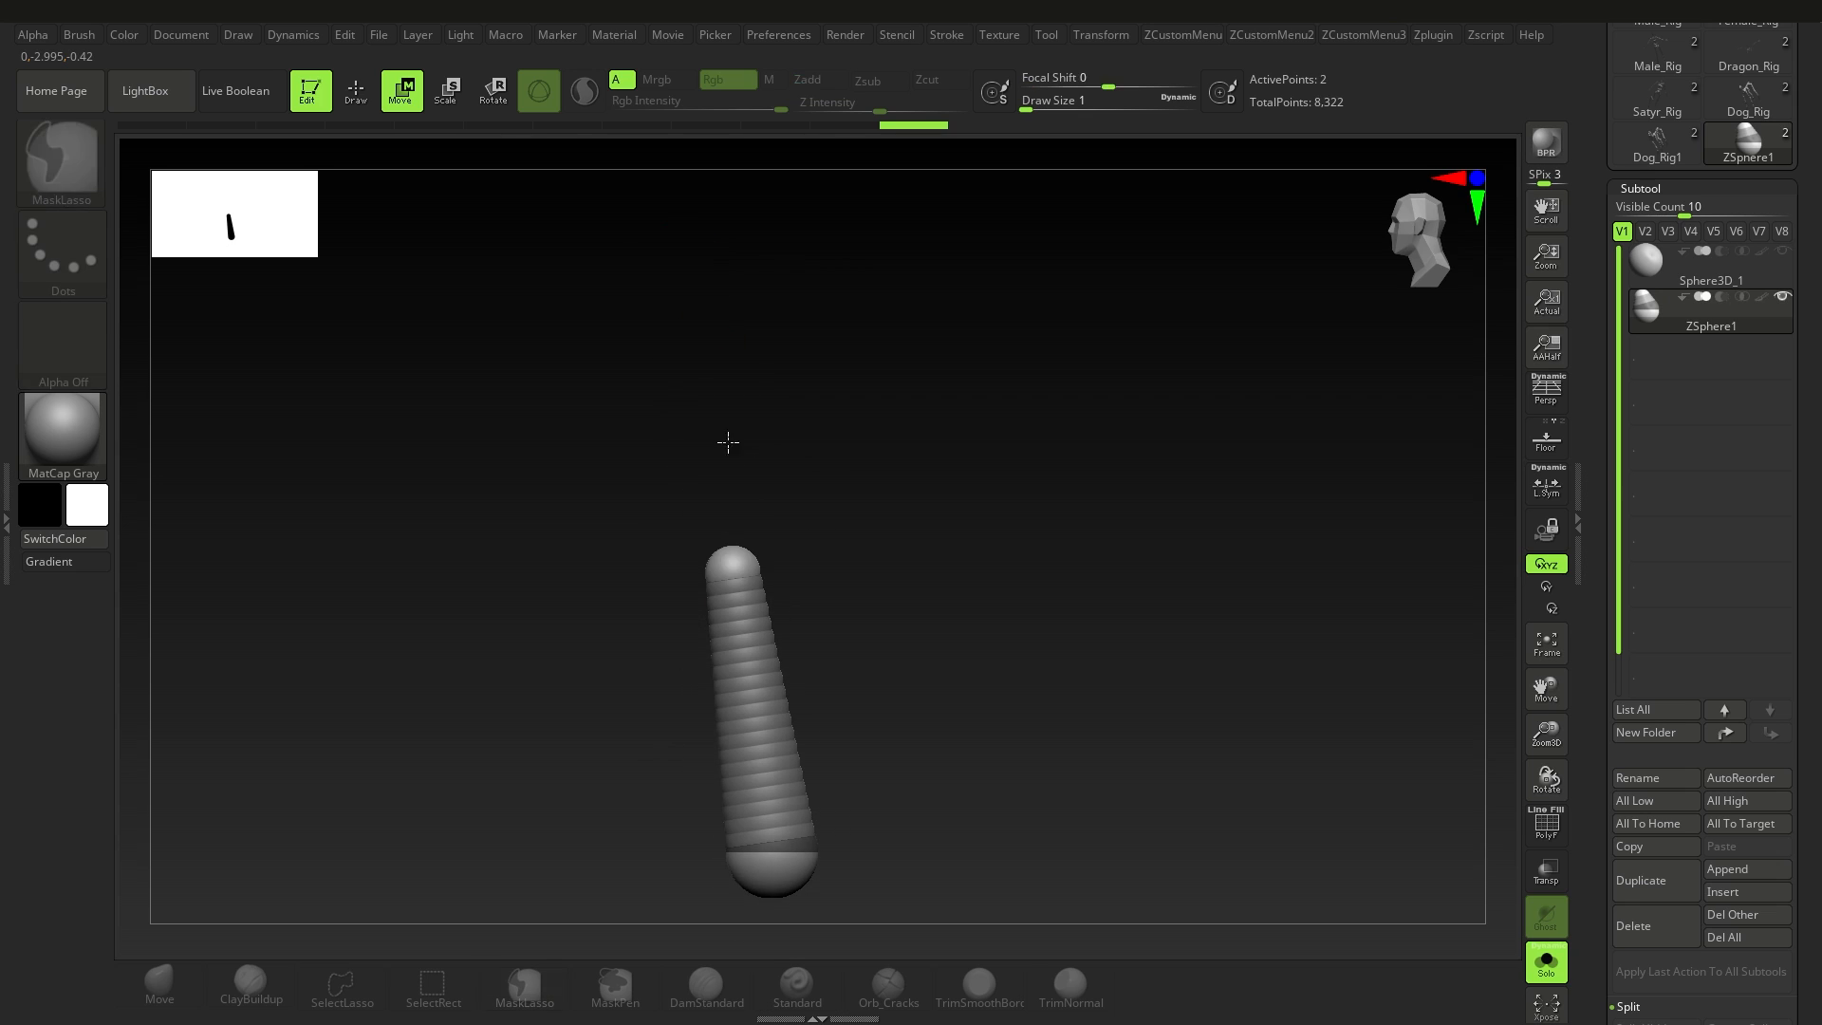
left_click_drag(729, 558, 662, 327)
Step: Try inserting four intermediate ZSpheres along the spine and undo all four
key("q")
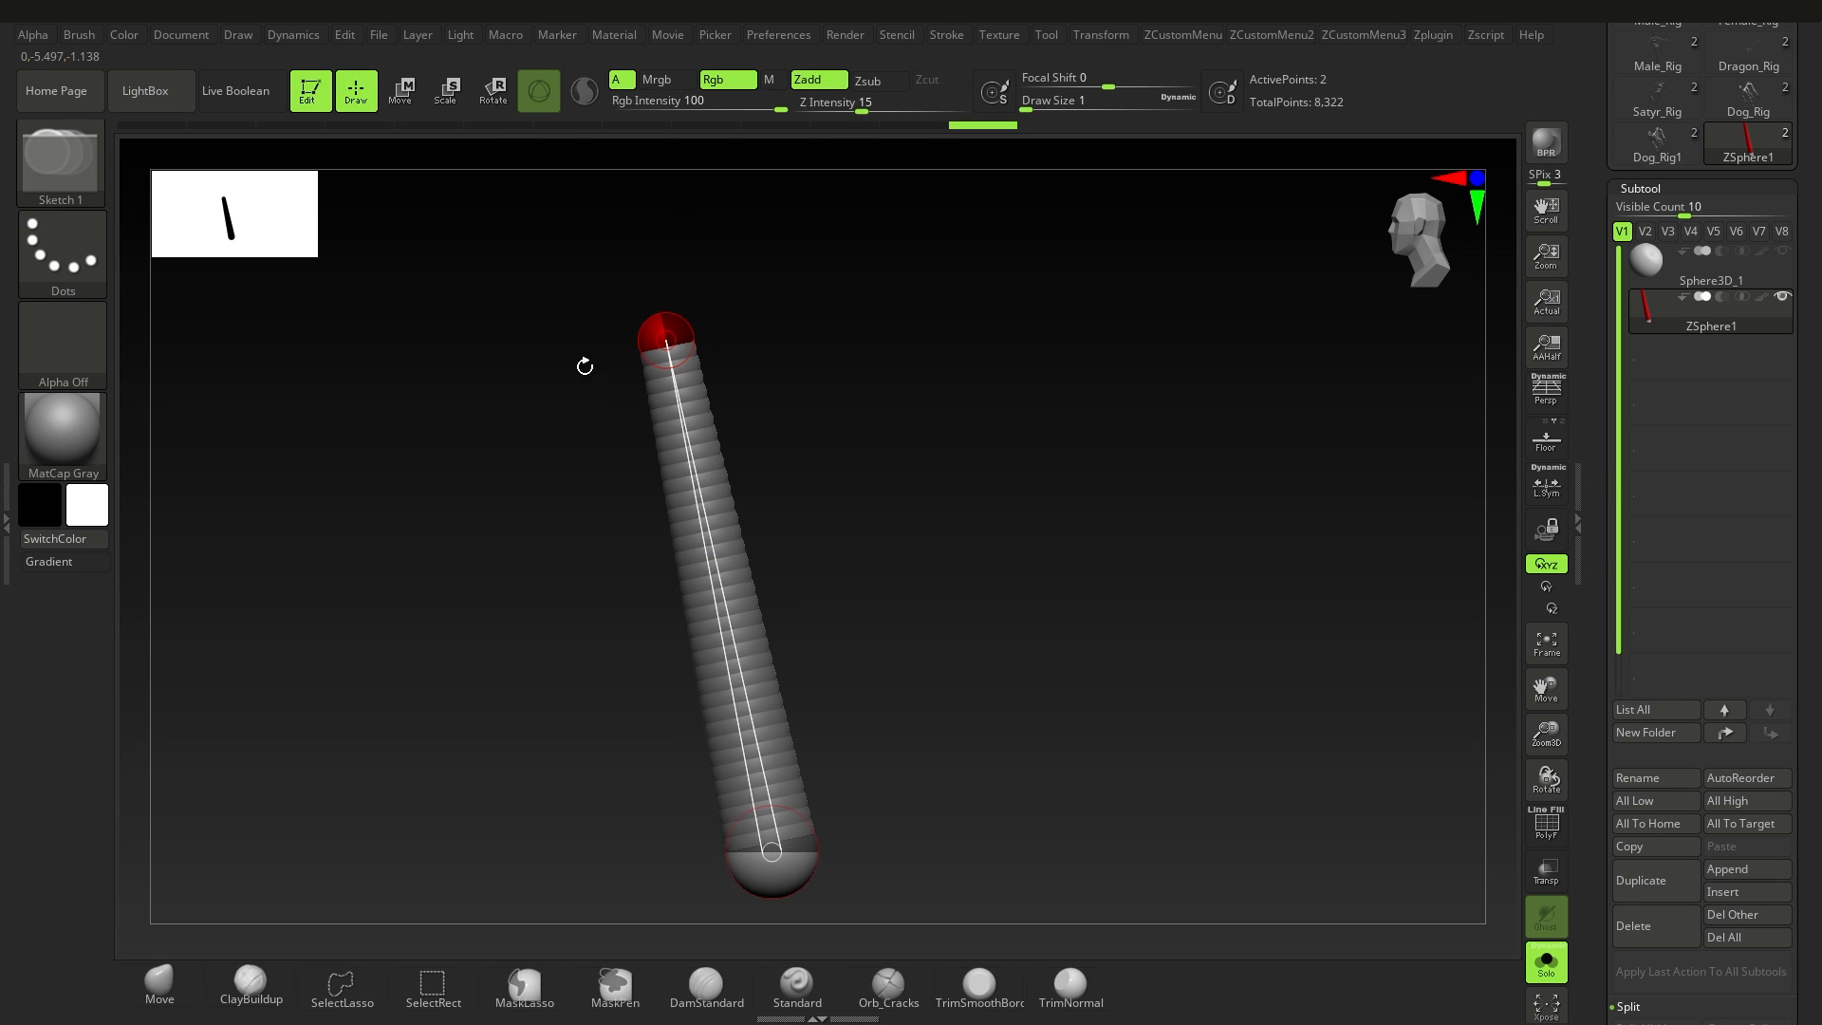
left_click(680, 442)
left_click(710, 558)
left_click(732, 662)
left_click(751, 756)
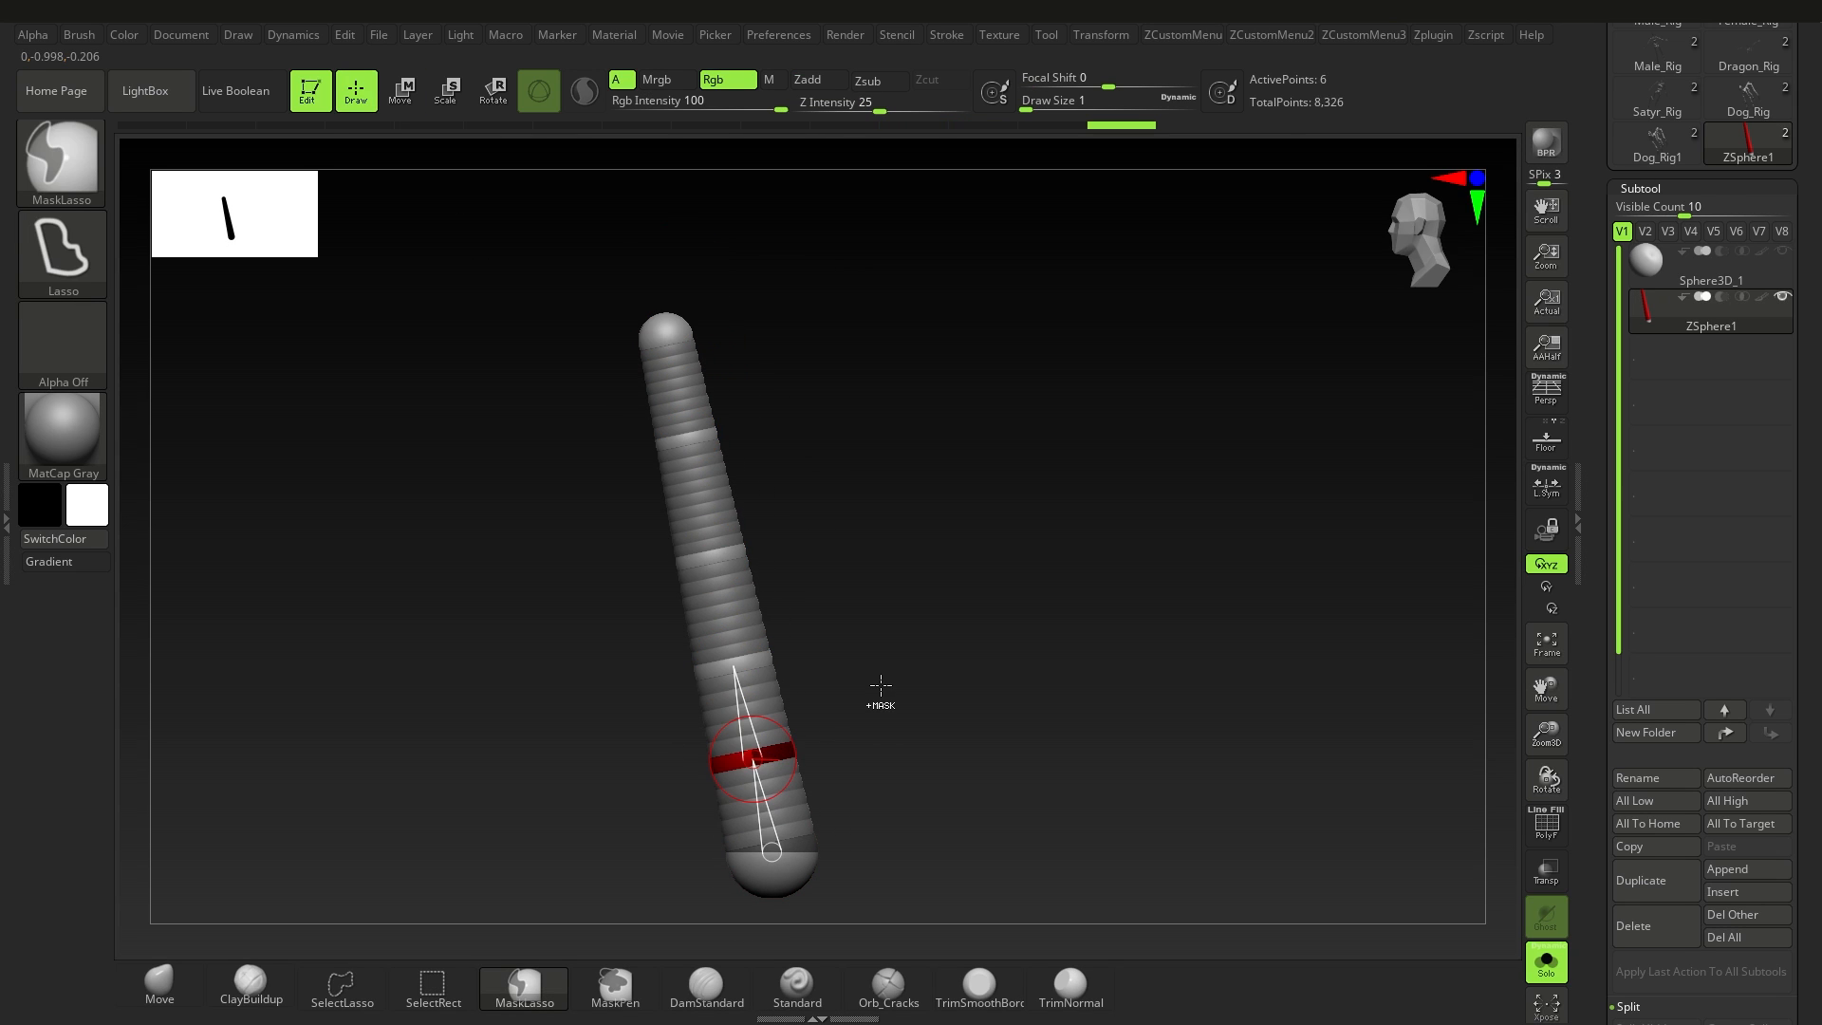
key("ctrl+z")
key("ctrl+z")
key("ctrl+z")
key("ctrl+z")
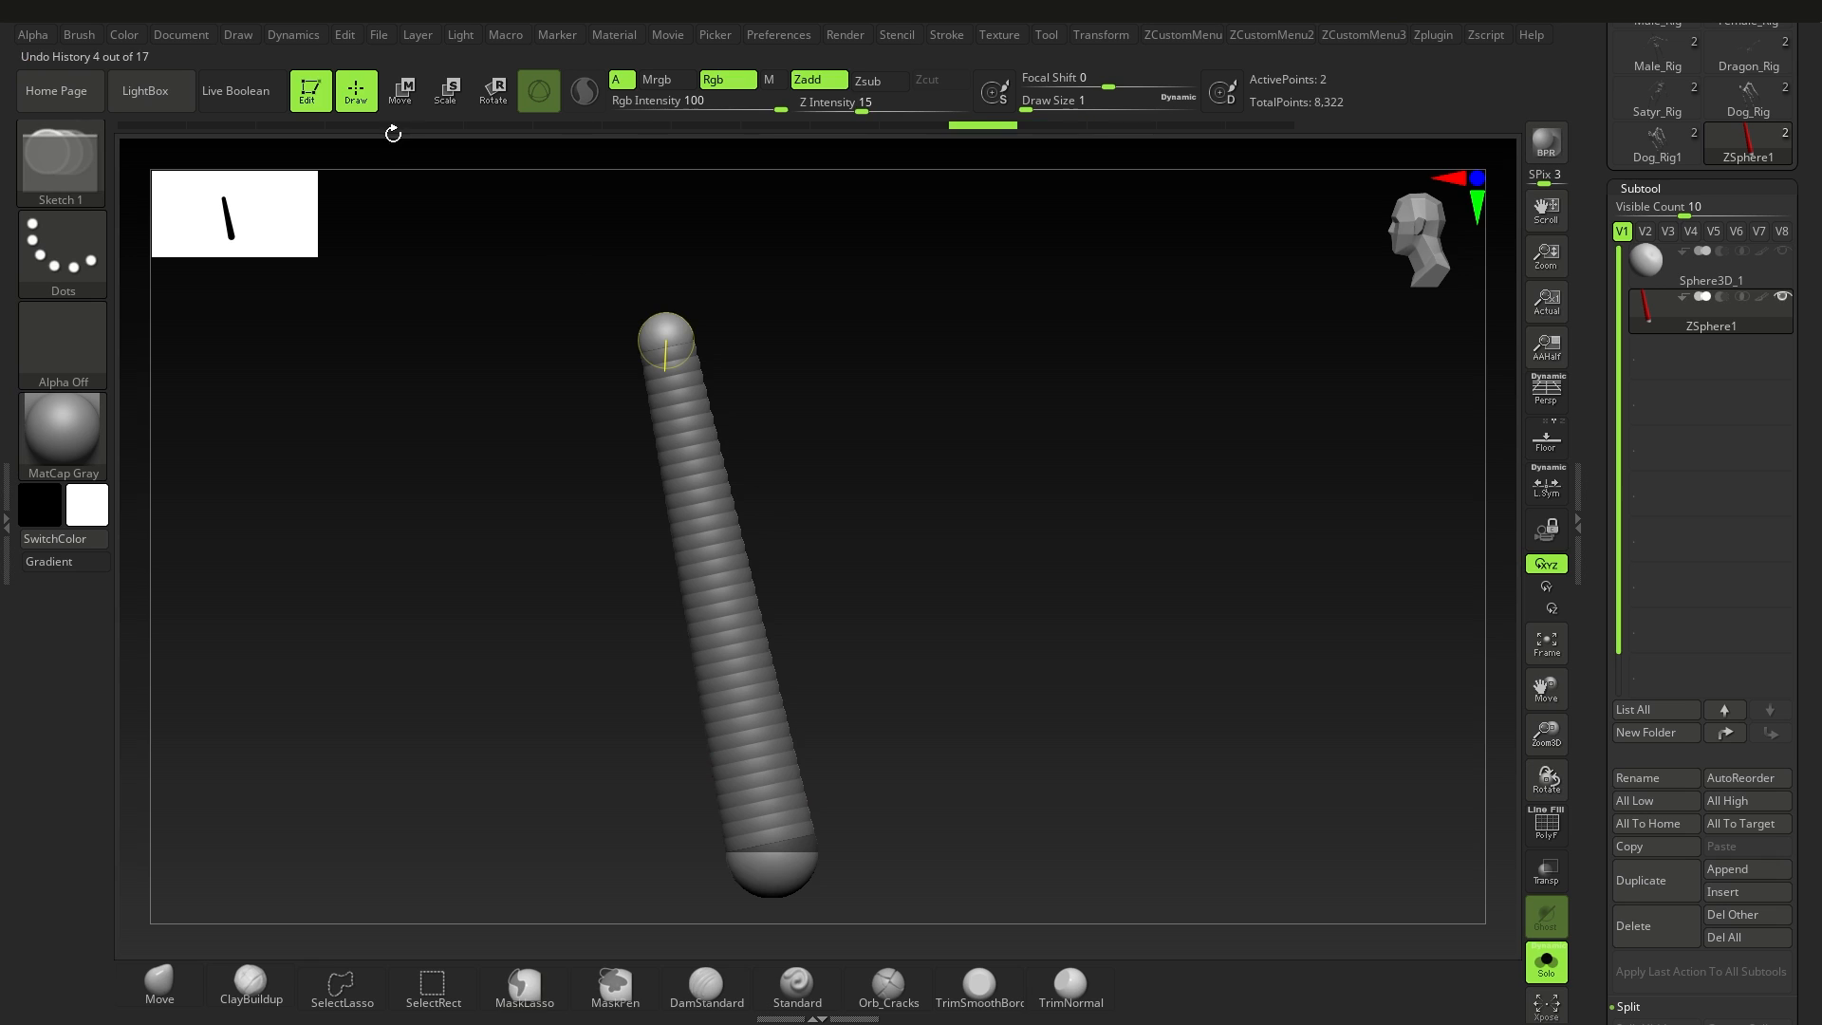
Step: Insert one ZSphere near the upper end of the spine and draw a mirrored pair of side ZSpheres on it
left_click(683, 432)
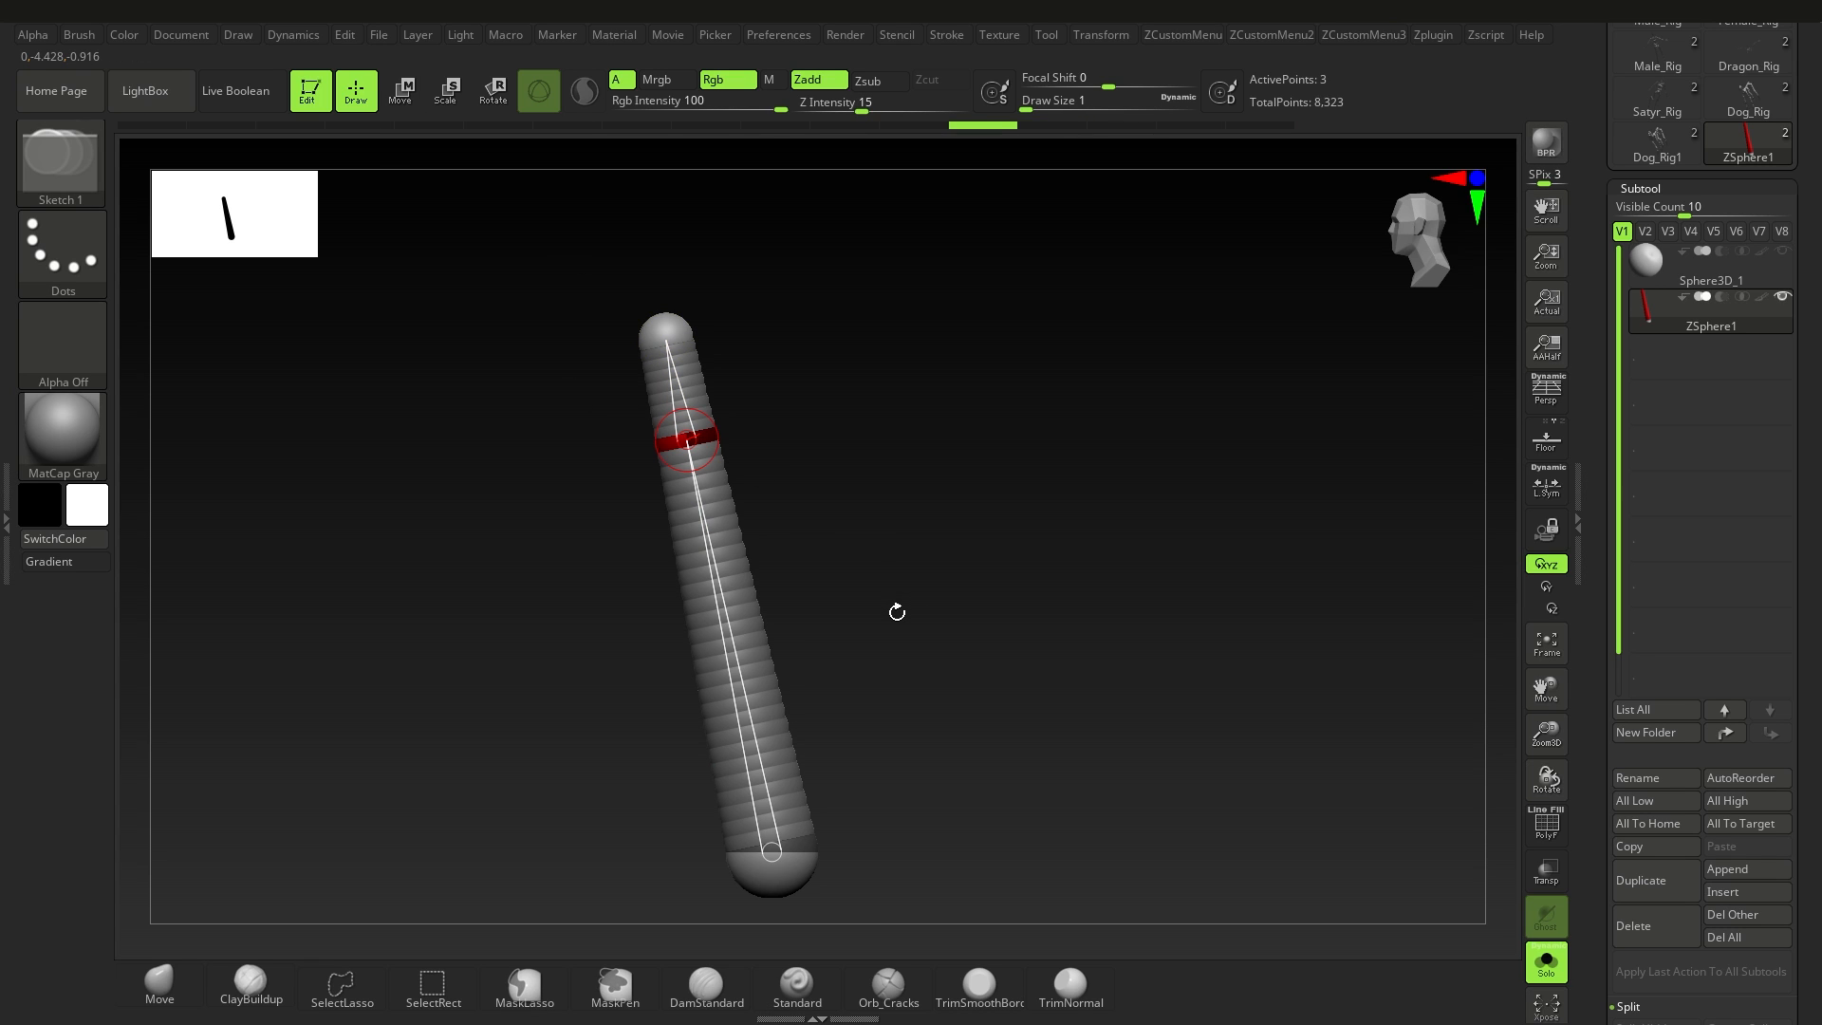
left_click_drag(769, 451, 847, 449)
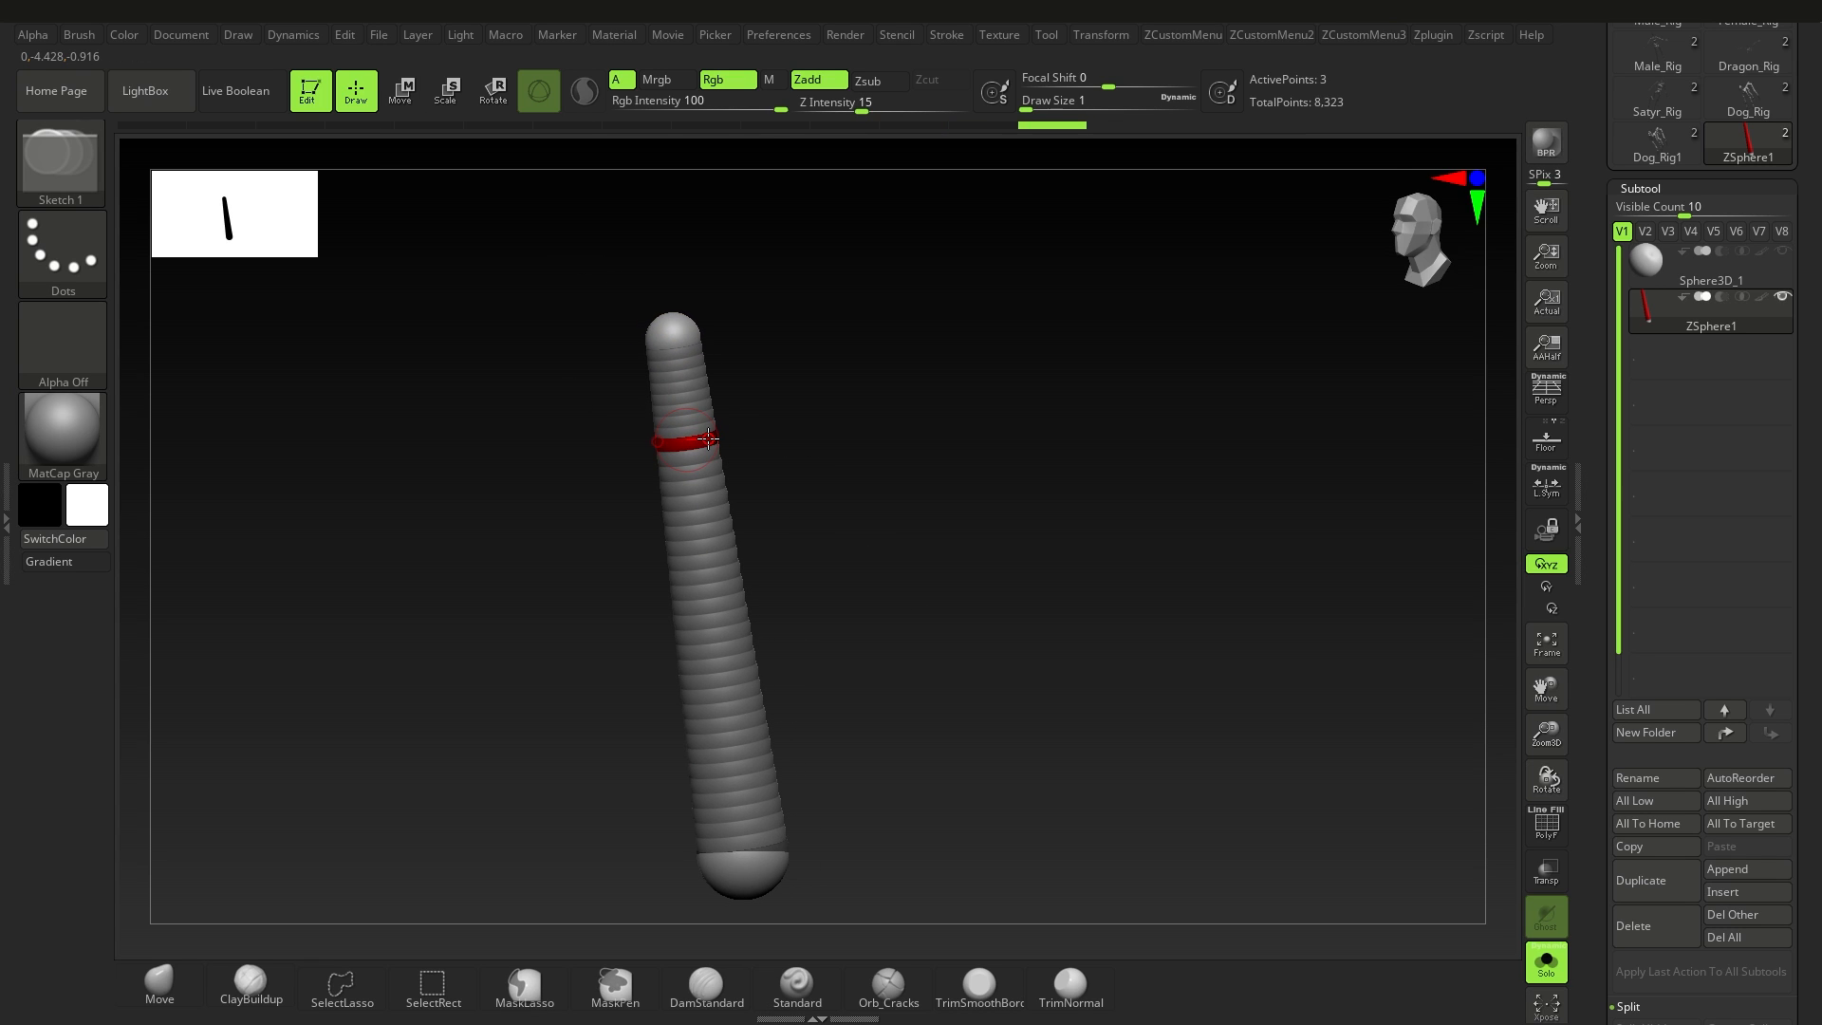
left_click_drag(724, 451, 733, 461)
left_click_drag(771, 438, 745, 399)
Step: Move the topmost ZSphere up and forward to tilt the head segment, and pull the side ZSpheres outward as shoulders
left_click(401, 92)
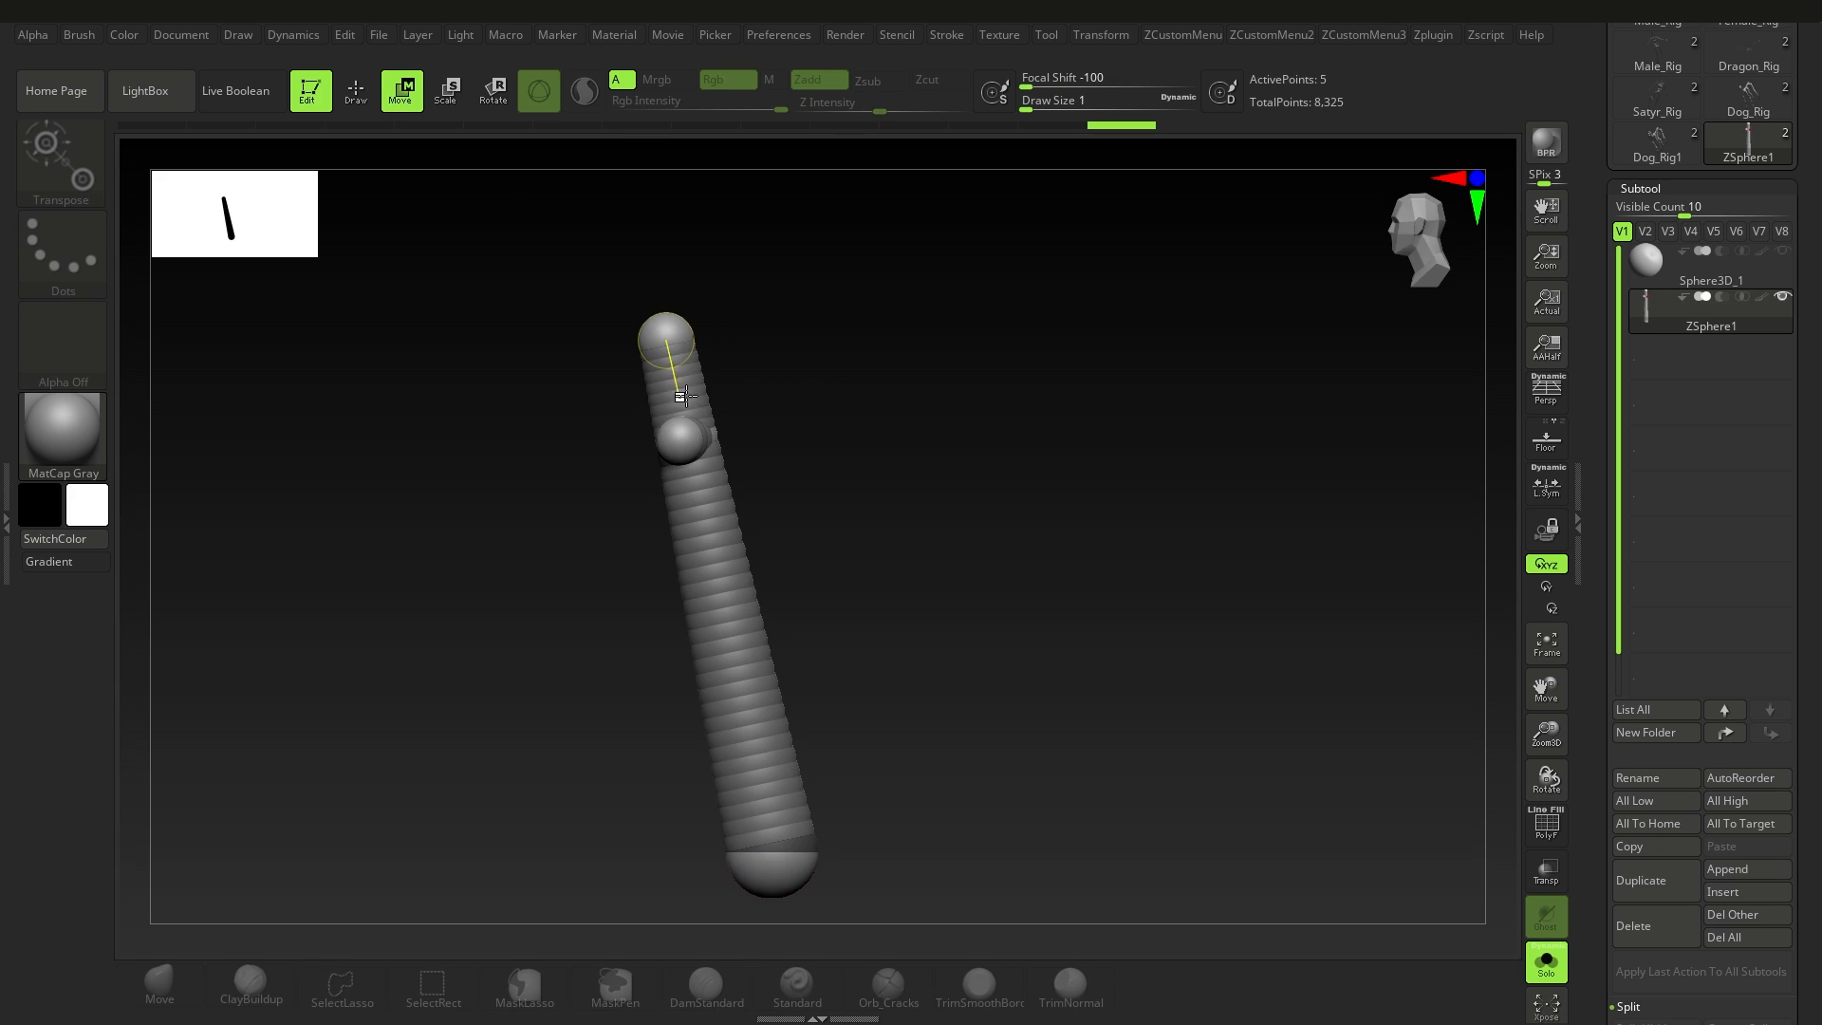
left_click_drag(667, 328, 626, 302)
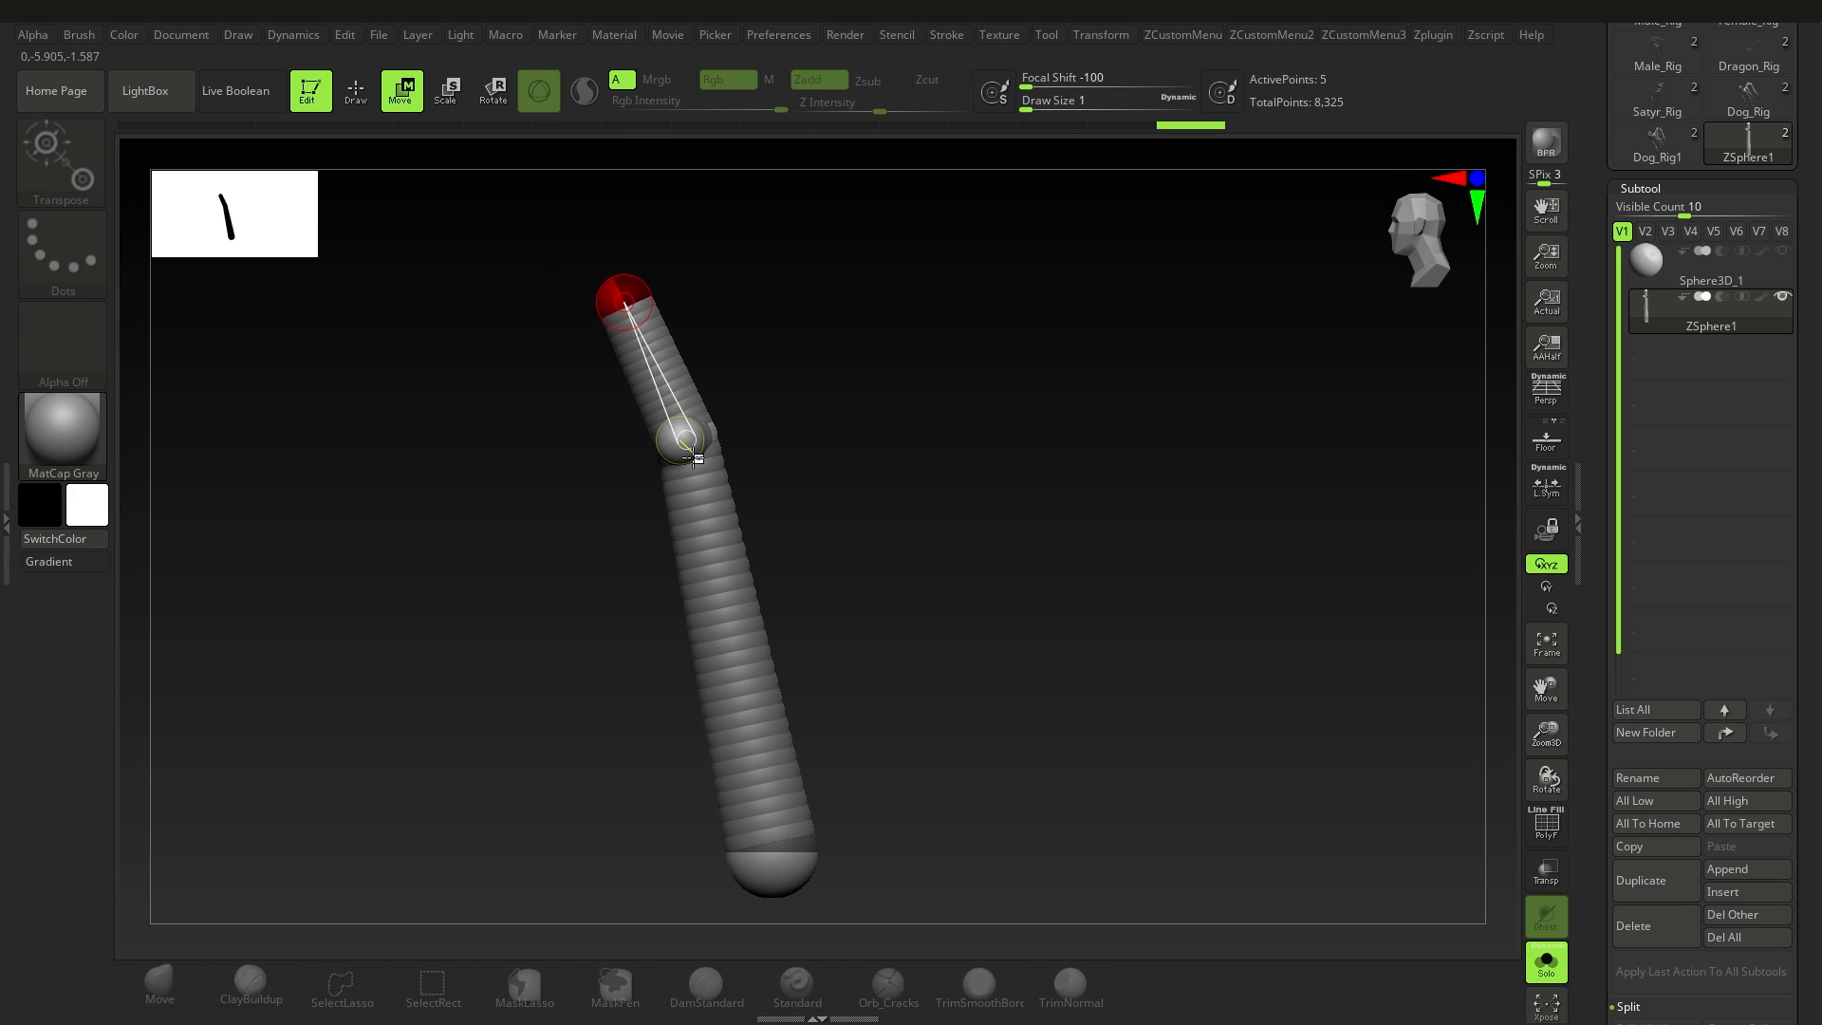
mouse_move(765, 436)
left_mouse_down()
mouse_move(818, 433)
mouse_move(794, 422)
mouse_move(817, 492)
mouse_move(826, 435)
mouse_move(757, 401)
left_mouse_up()
Step: Draw a mirrored pair of child ZSpheres at the shoulder ends and move them down and outward to form the arms
left_click(352, 96)
left_click(745, 403)
left_click(402, 93)
left_click_drag(797, 451, 809, 457, "shift")
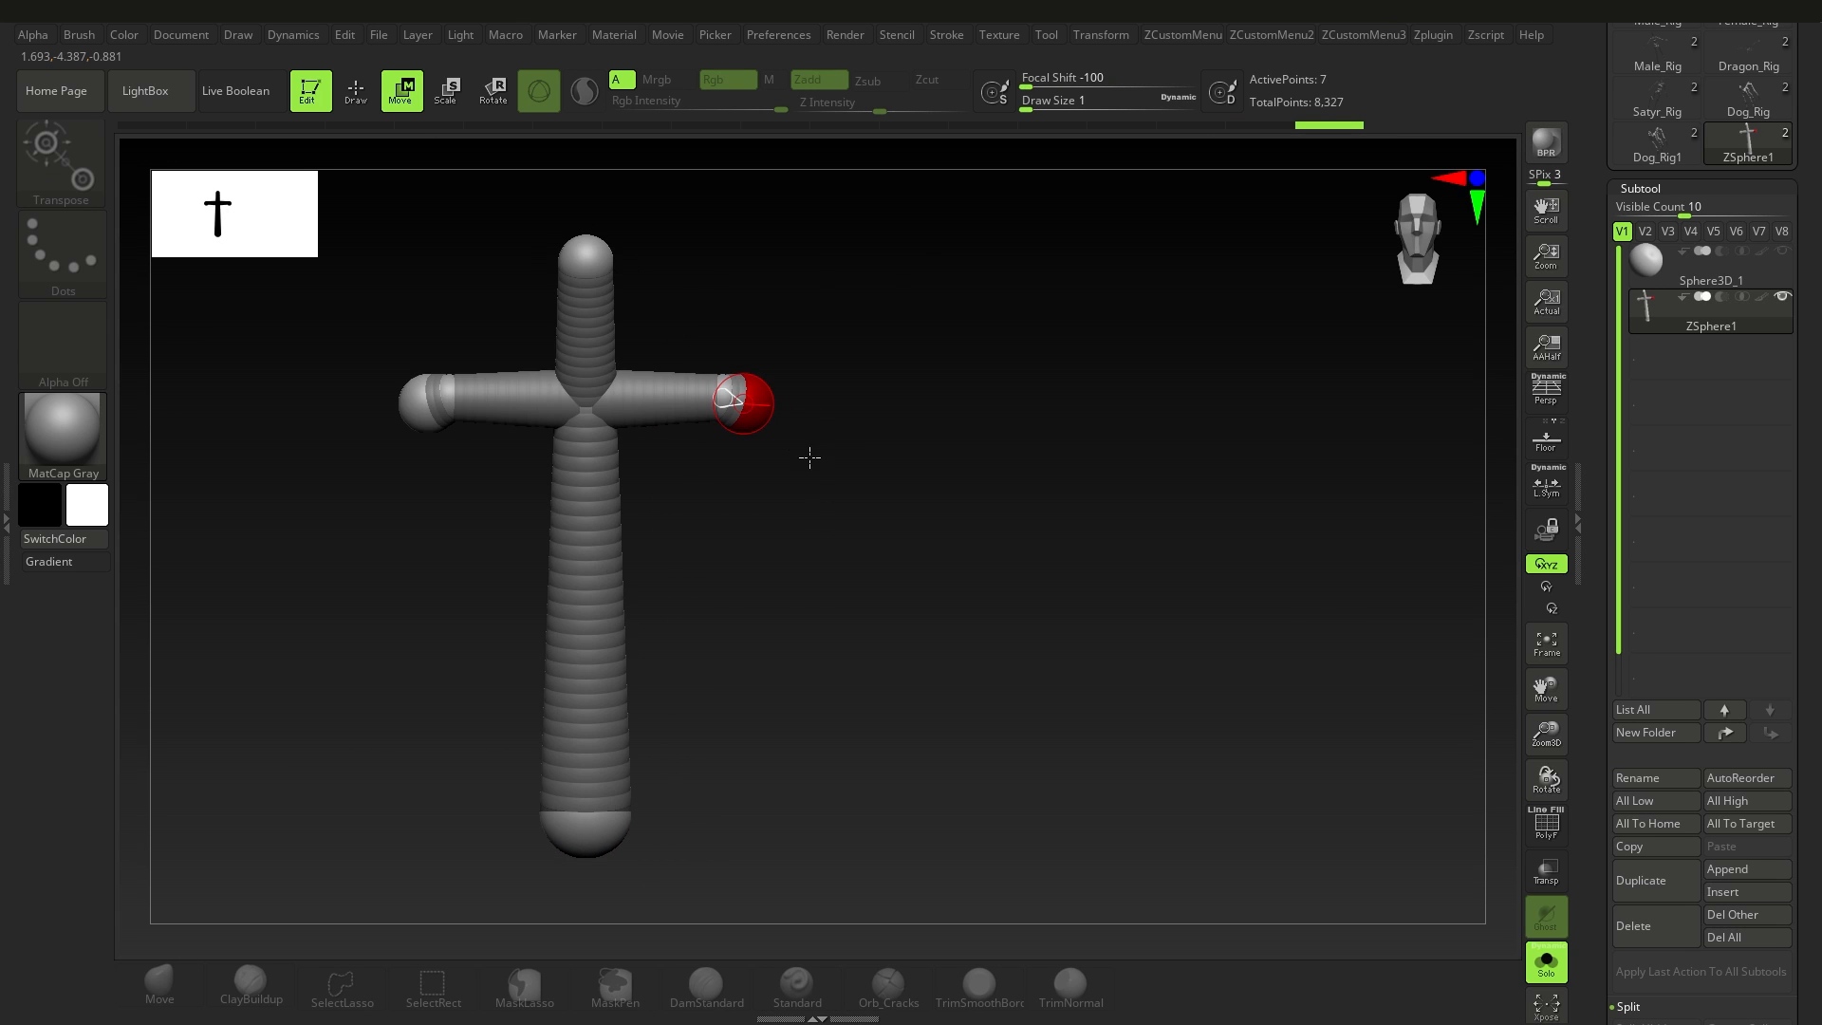
left_click_drag(745, 404, 837, 570)
Step: Scale down the mirrored ZSpheres at the arm ends so the arms taper toward the hands
left_click_drag(859, 493, 653, 296, "alt")
left_click(451, 102)
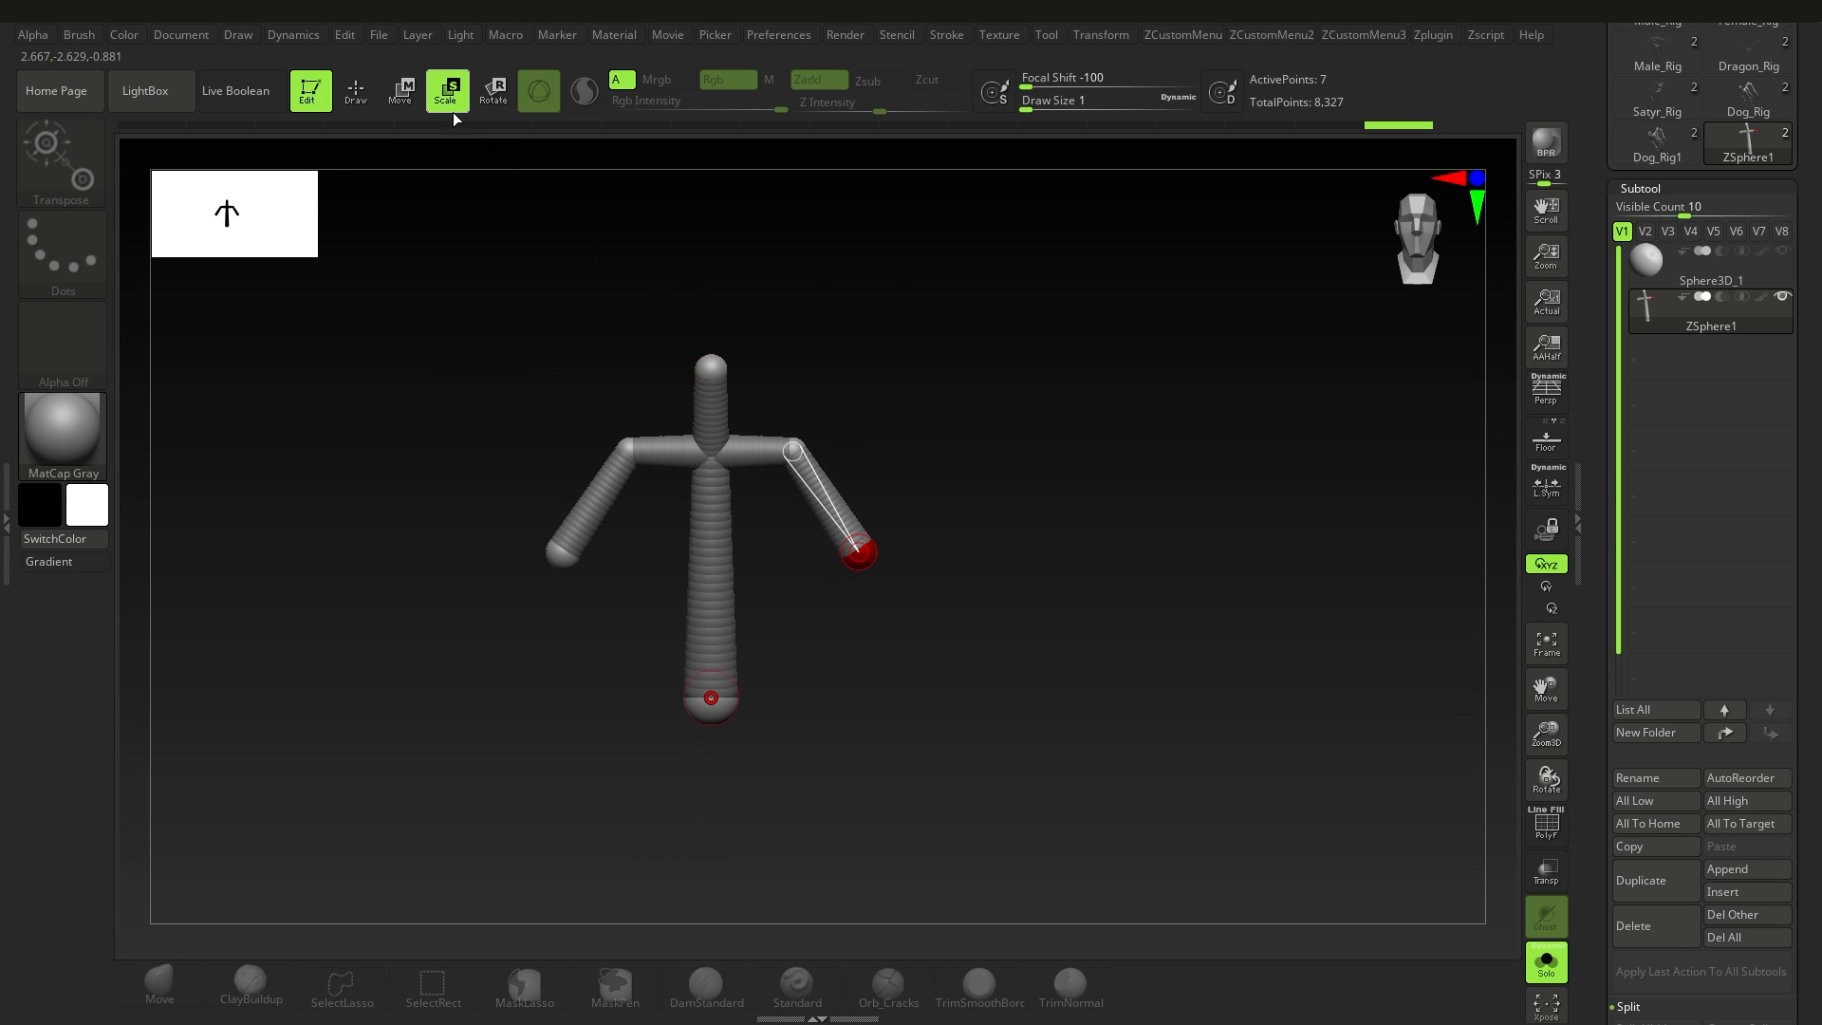
right_click_drag(849, 530, 879, 594, "ctrl")
left_click_drag(867, 563, 992, 237)
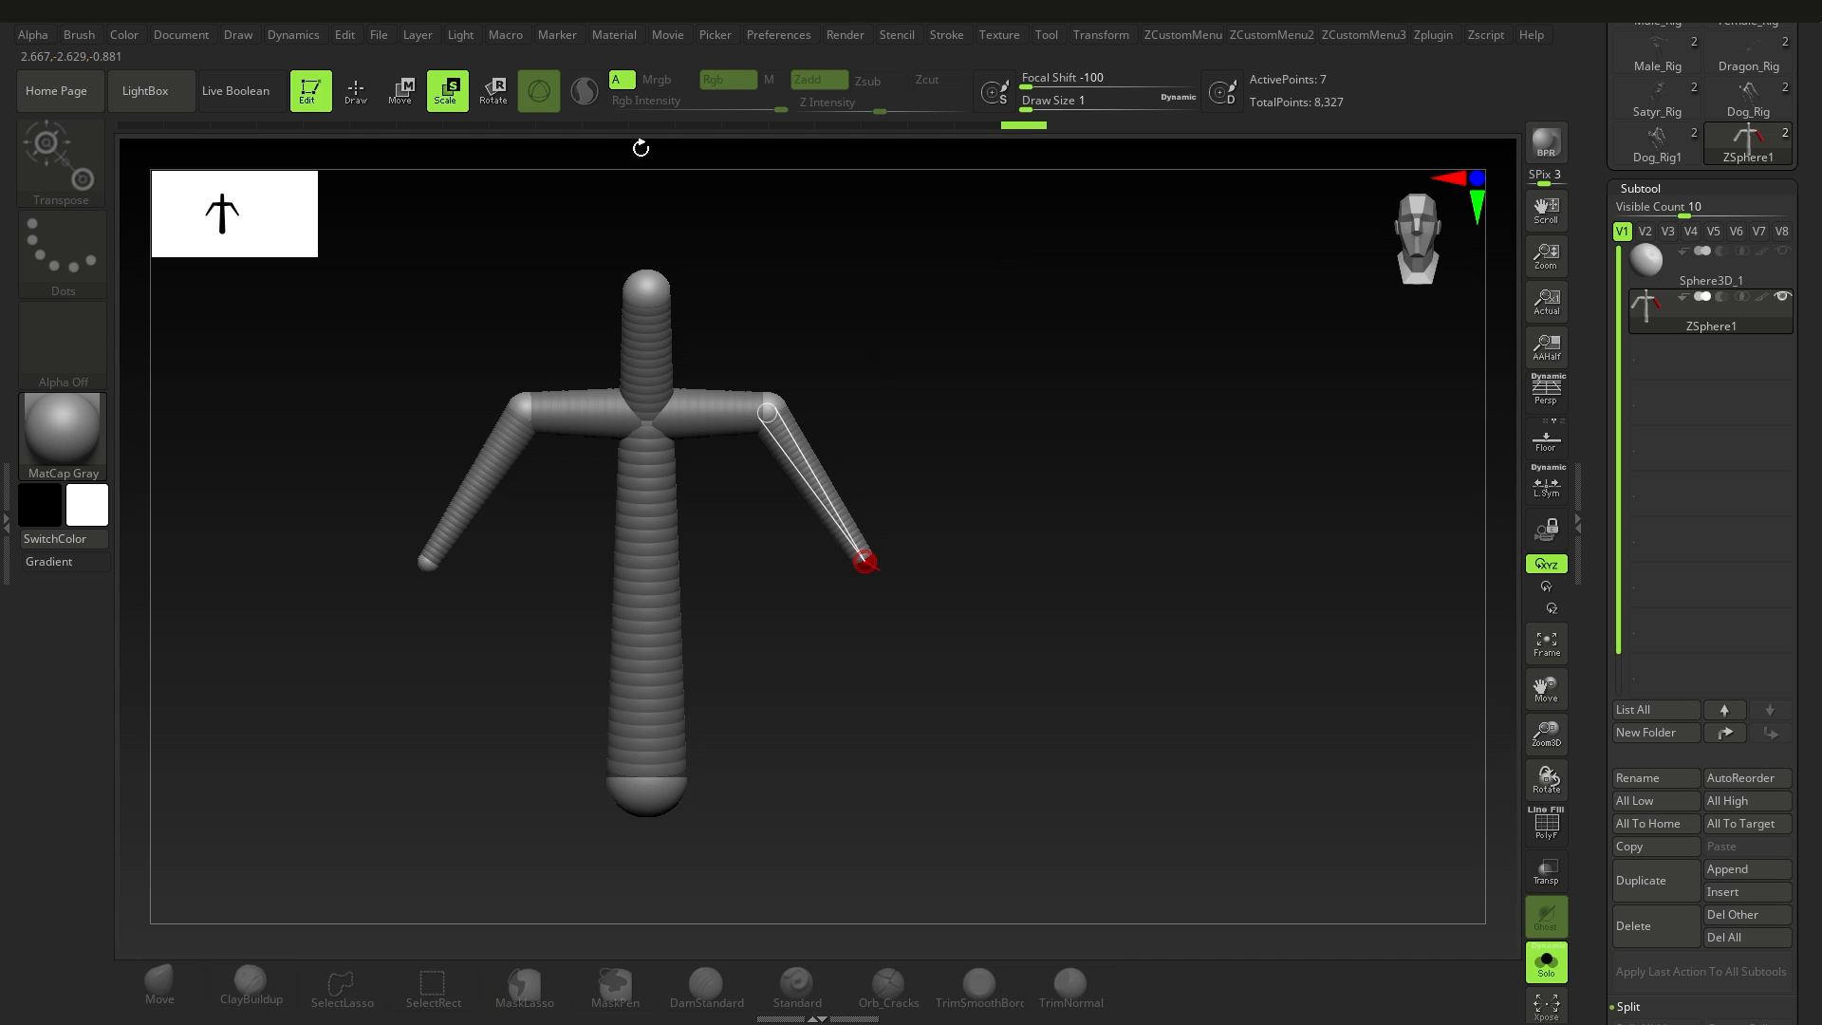
Step: Move the mirrored arm-end ZSpheres forward so the hands sit in front of the torso
right_click_drag(607, 227, 645, 304, "ctrl")
left_click_drag(729, 336, 1087, 350)
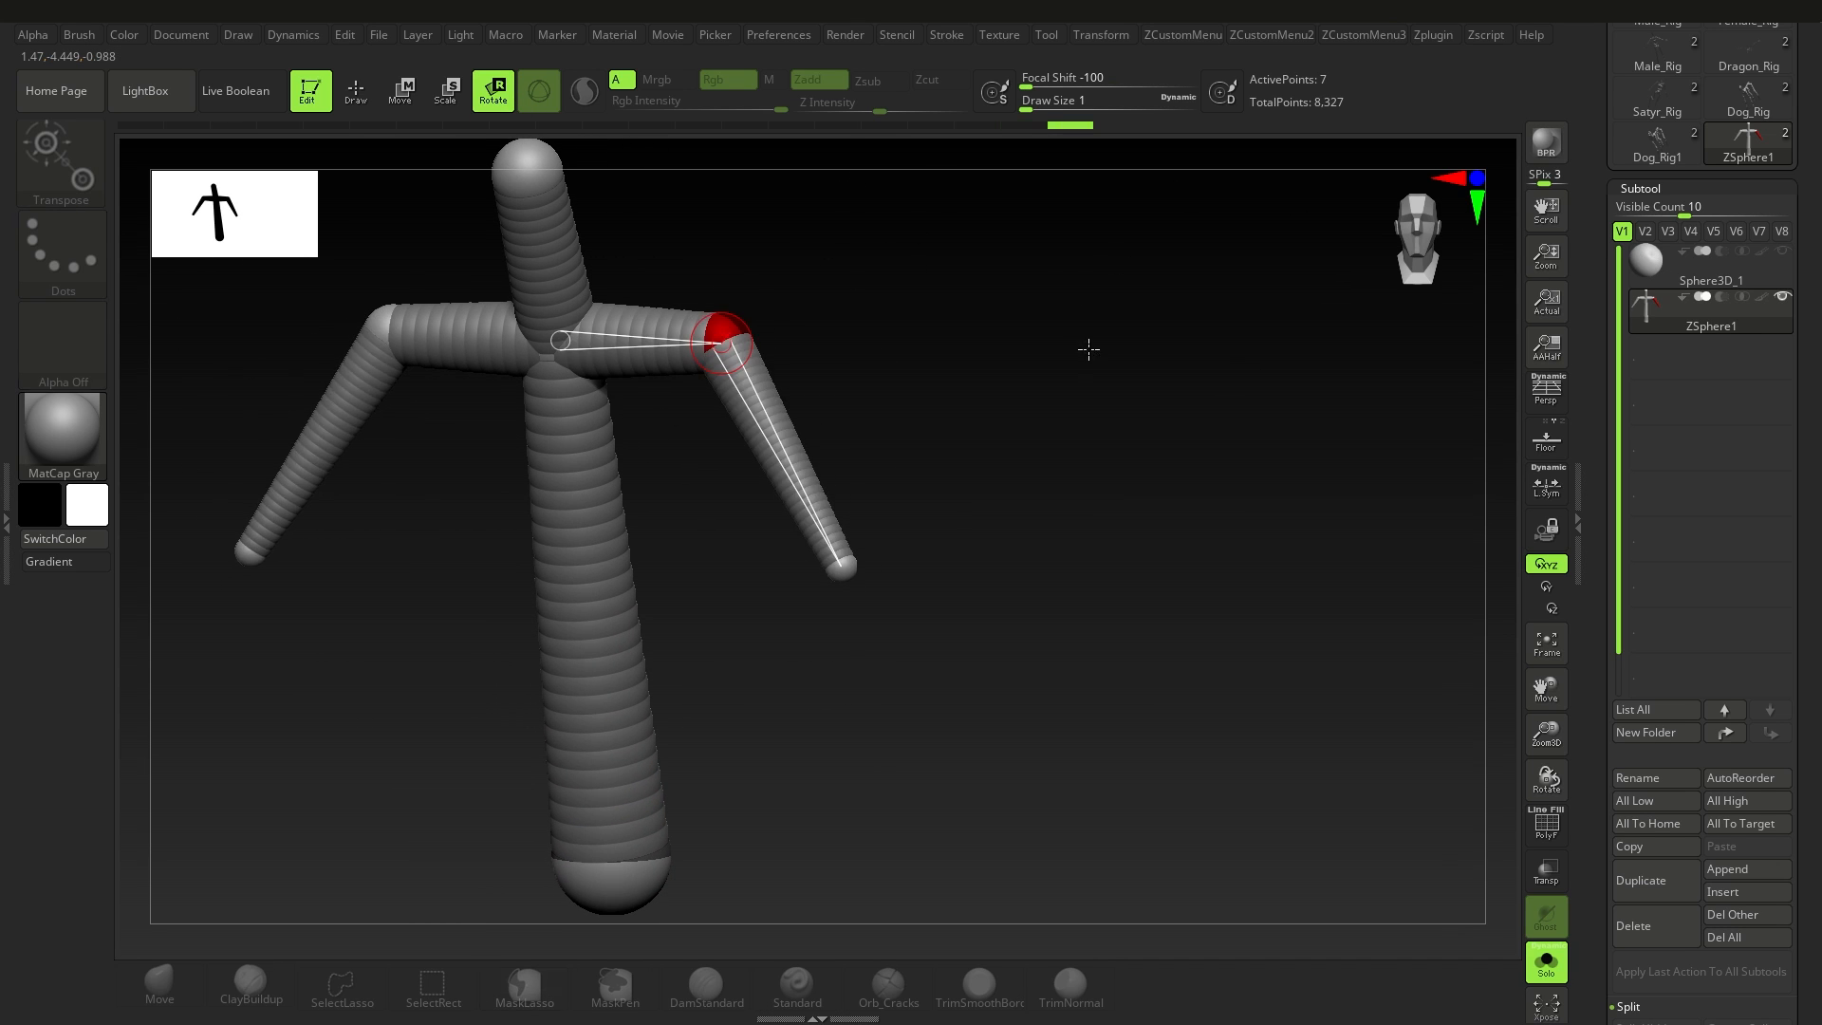
right_click_drag(1086, 350, 793, 366)
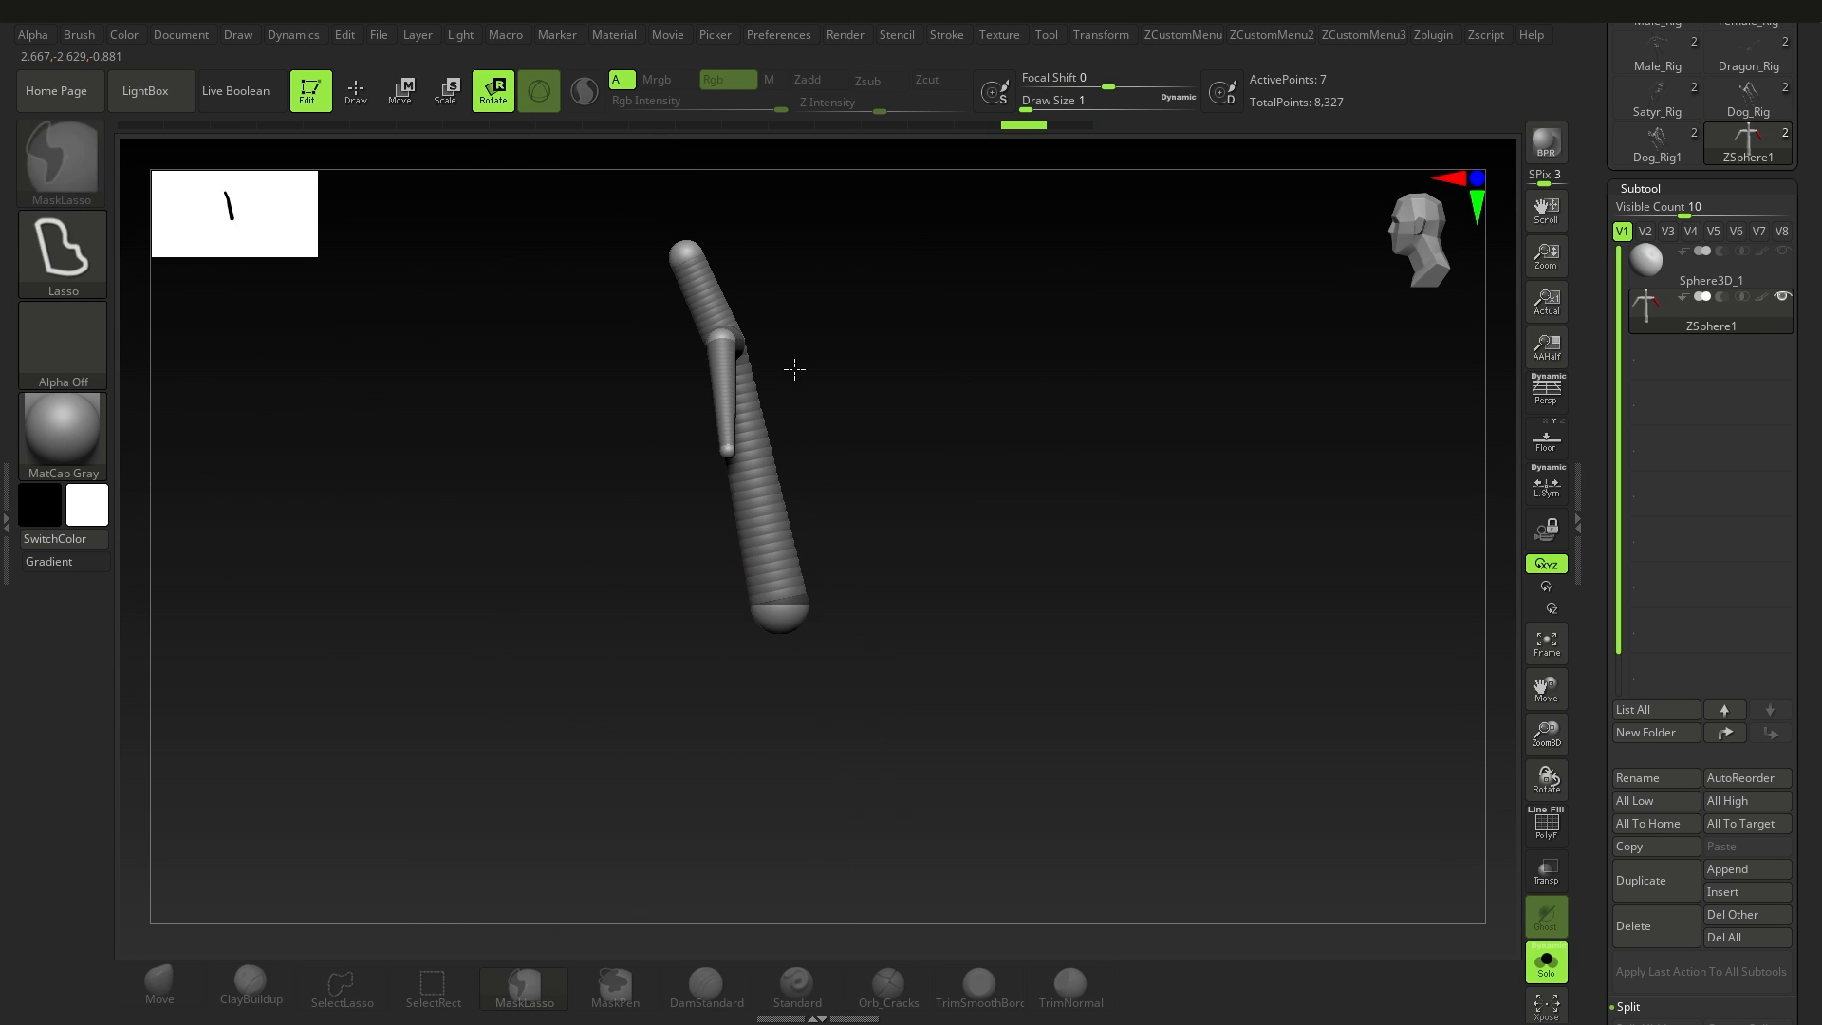
left_click(404, 92)
left_click_drag(692, 471, 691, 469)
right_click_drag(692, 469, 817, 493)
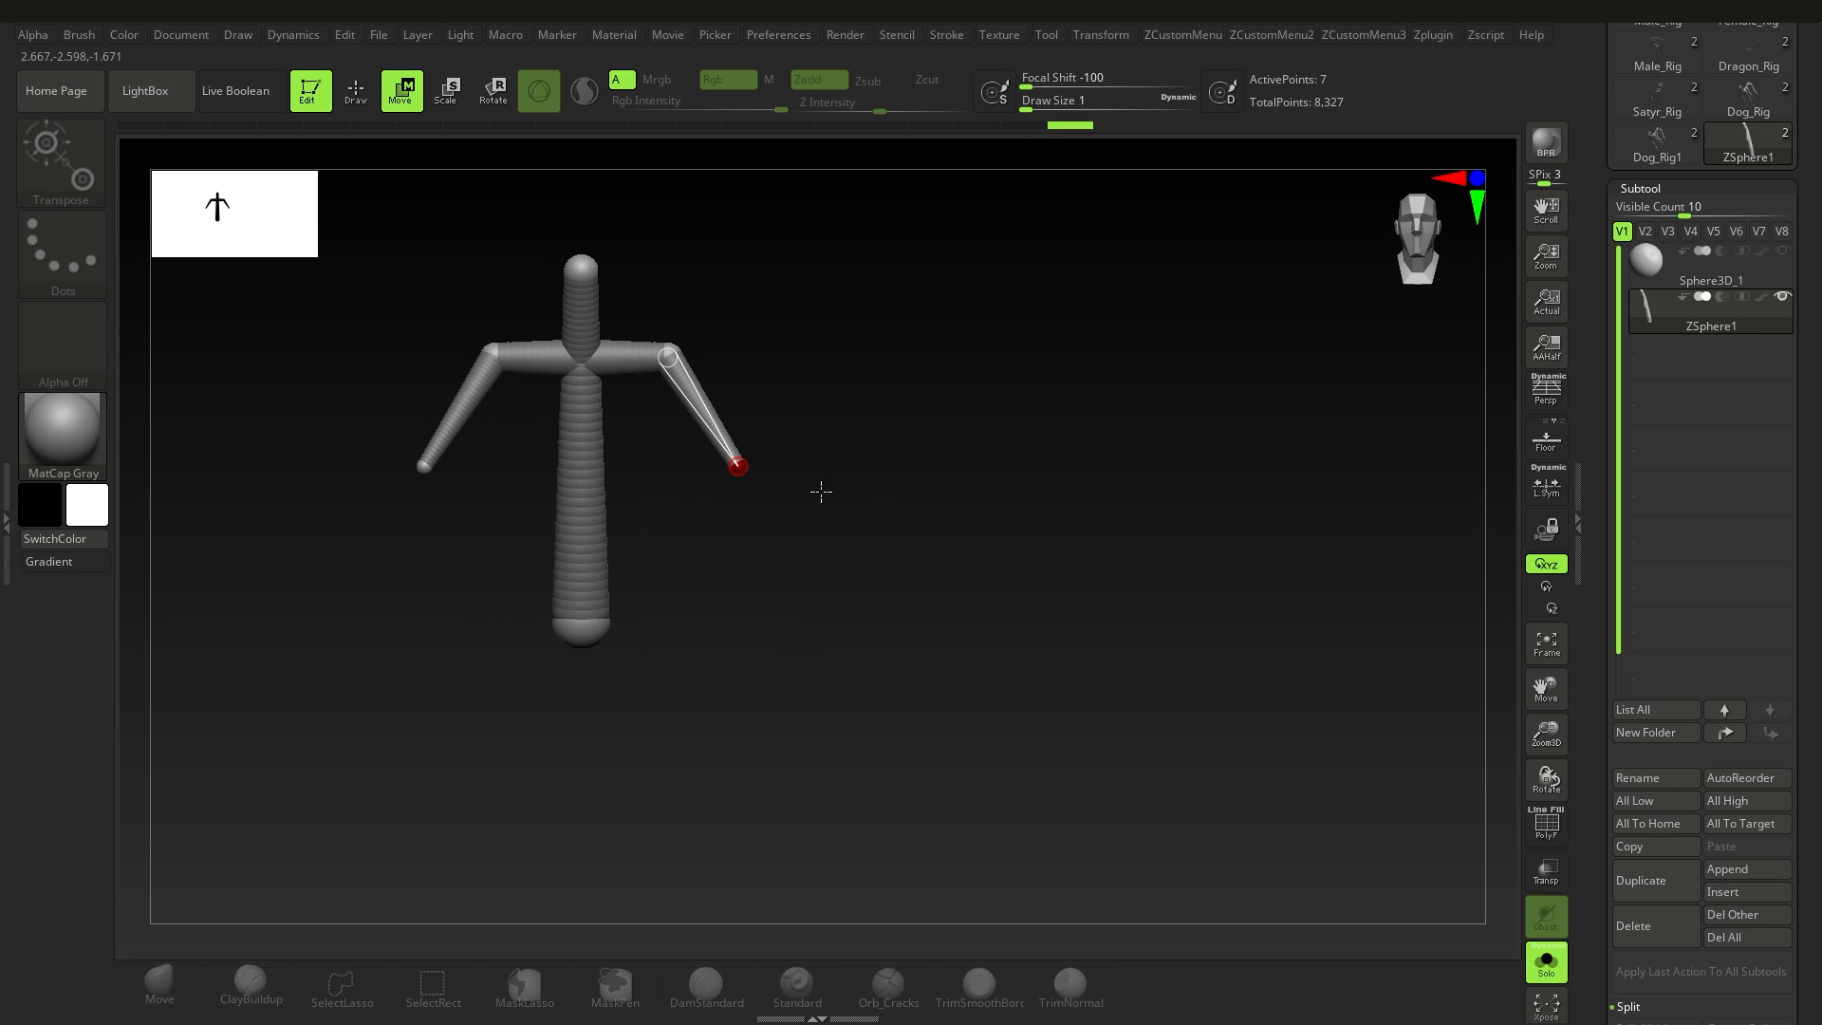
right_click_drag(627, 389, 711, 522, "alt")
right_click_drag(711, 522, 607, 512)
mouse_move(824, 351)
right_mouse_down("ctrl")
mouse_move(830, 438)
mouse_move(786, 524)
right_mouse_up("ctrl")
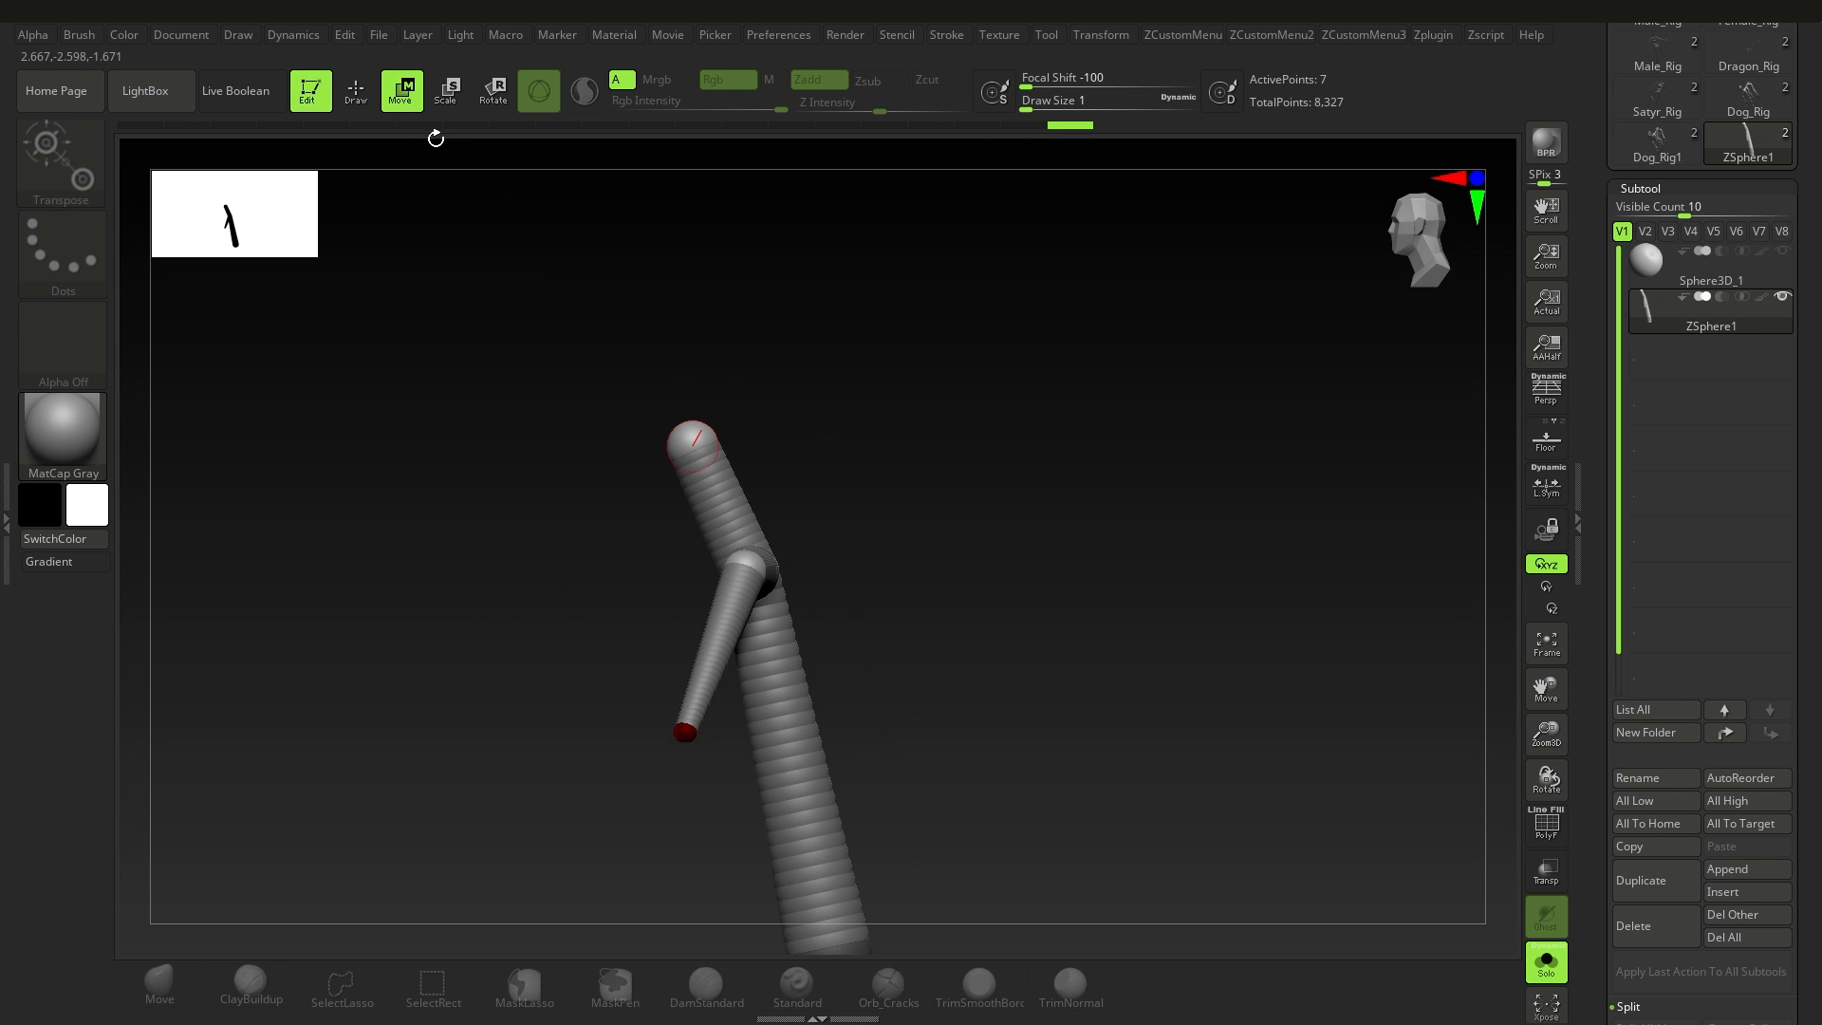
Step: Insert a ZSphere in the neck segment, move the head ZSphere forward and up, and push the chest ZSphere back
left_click(357, 92)
right_click_drag(569, 399, 655, 418)
left_click(403, 92)
left_click_drag(669, 398, 602, 341)
right_click_drag(744, 423, 854, 417)
Step: Draw mirrored hip ZSpheres at the base of the spine and extend a child ZSphere downward from each to form the legs
left_click(357, 92)
left_click(404, 92)
left_click_drag(789, 643, 886, 826)
left_click(357, 92)
left_click(882, 677)
left_click(404, 92)
right_click_drag(996, 617, 870, 610)
Step: Insert a ZSphere in the lower spine and move it forward to curve the lower back
left_click(357, 92)
left_click(819, 481)
left_click(403, 92)
left_click_drag(784, 545, 761, 646)
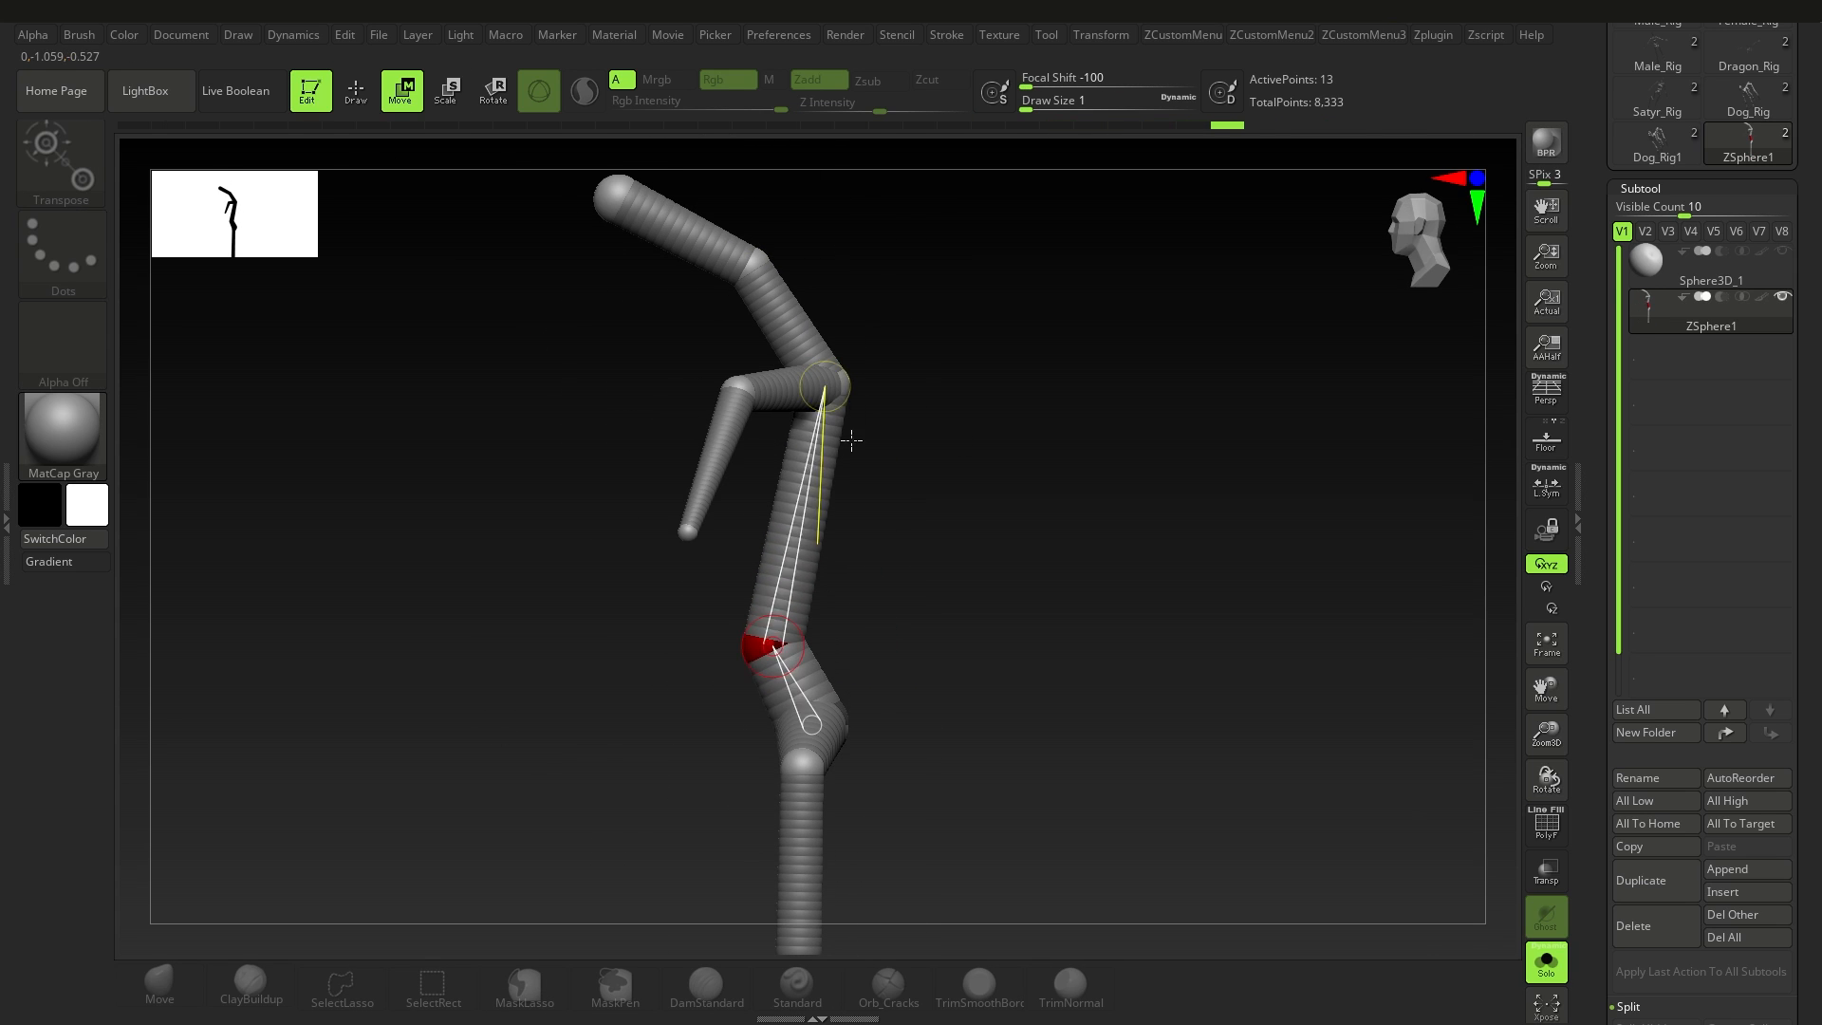
Step: Scale up the head ZSphere
right_click_drag(850, 439, 854, 521, "alt")
left_click_drag(756, 334, 844, 367)
left_click_drag(620, 275, 802, 323)
left_click(447, 92)
right_click_drag(797, 513, 919, 516)
Step: Draw a mirrored pair of ZSpheres at the leg ends and move them forward to form the feet
left_click(403, 92)
key("q")
right_click_drag(911, 607, 844, 607)
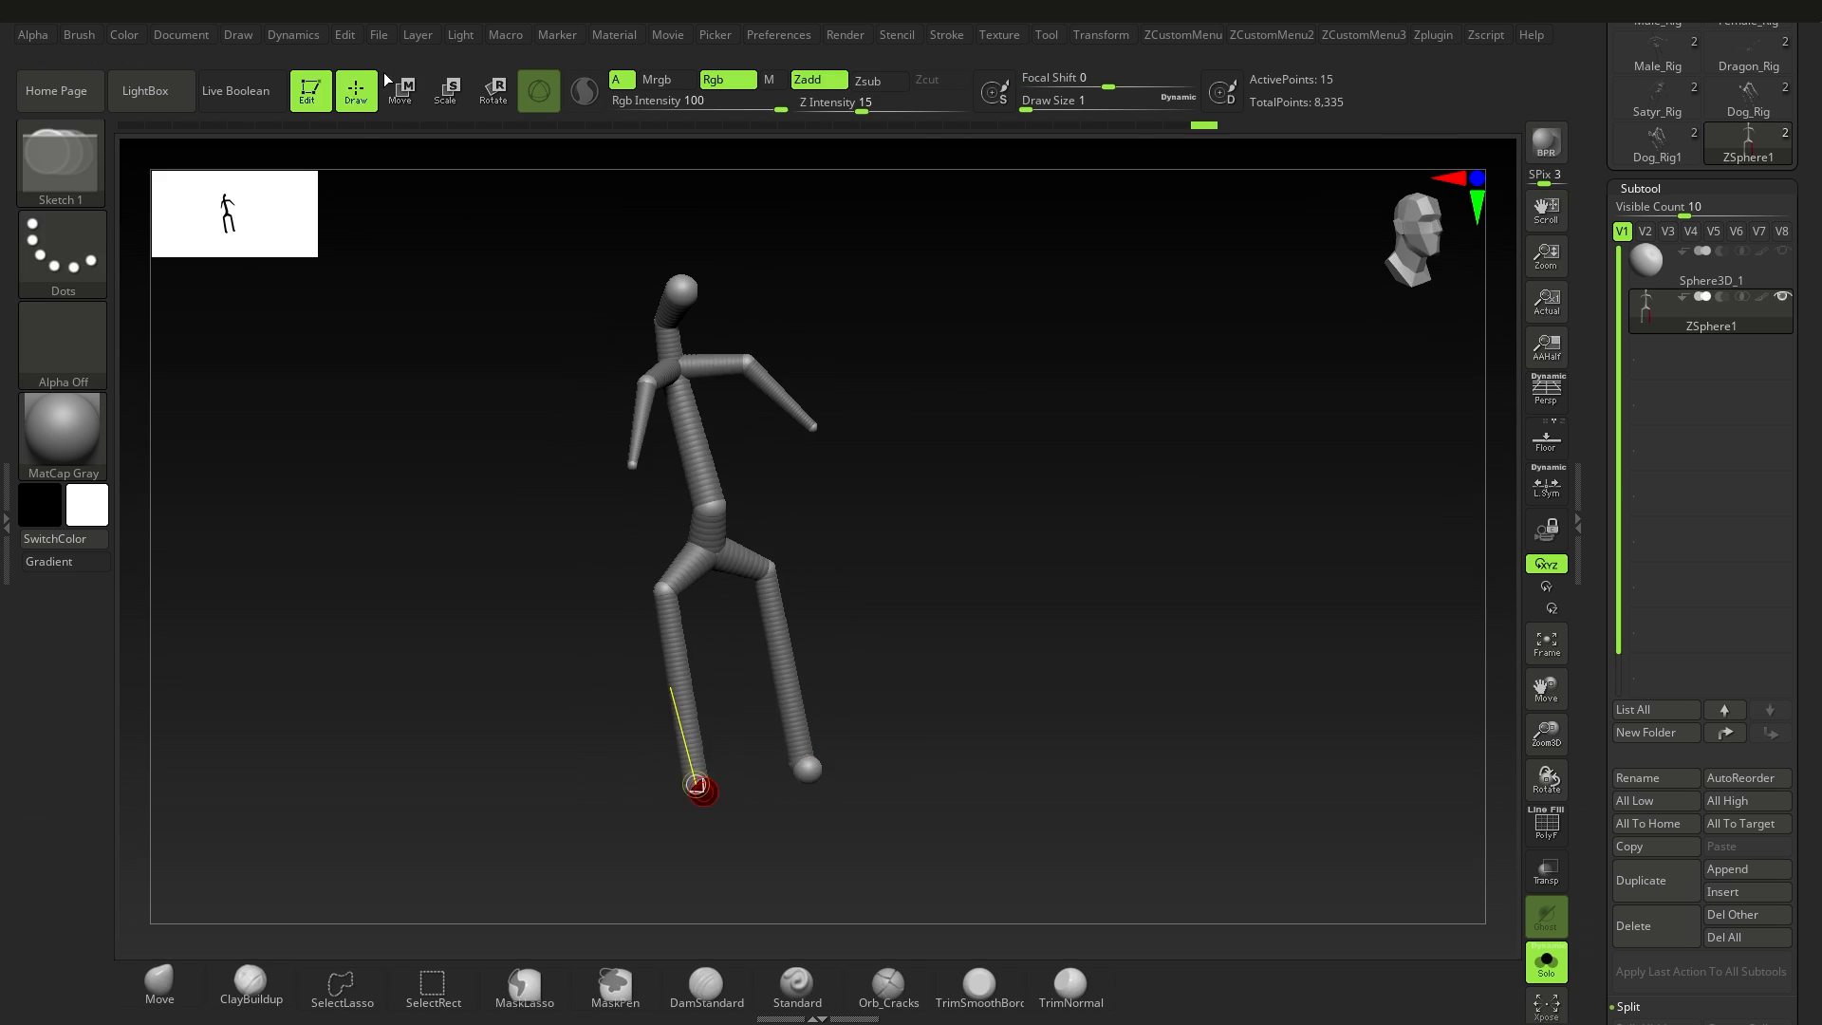
left_click(700, 785)
key("w")
left_click_drag(699, 871, 755, 874)
key("r")
Step: Delete the lower-spine ZSphere and the mirrored hip ZSpheres, try the same at the feet, and undo all three changes
key("q")
mouse_move(816, 569)
right_mouse_down()
mouse_move(914, 566)
mouse_move(792, 560)
right_mouse_up()
left_click(399, 93)
mouse_move(748, 476)
right_mouse_down("ctrl")
mouse_move(749, 517)
mouse_move(614, 517)
mouse_move(697, 392)
mouse_move(722, 529)
mouse_move(917, 497)
right_mouse_up("ctrl")
key("q")
left_click(810, 504, "alt")
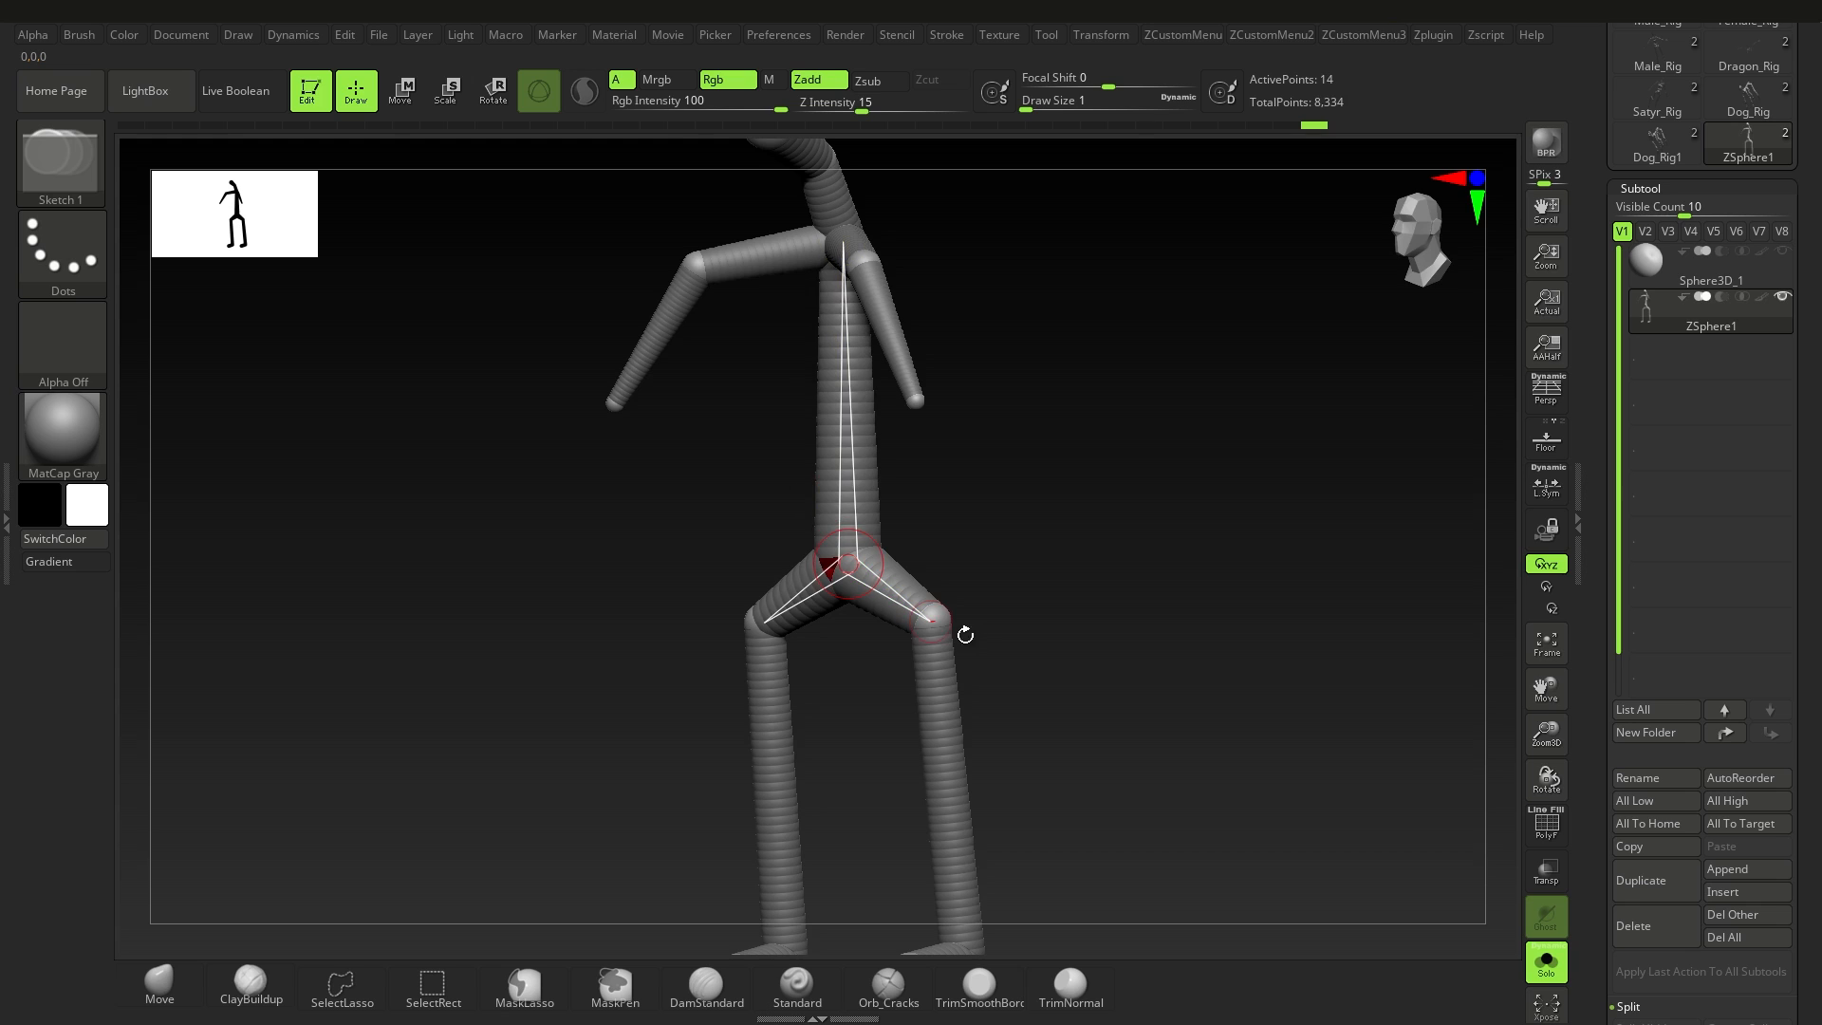
left_click(937, 618, "alt")
right_click_drag(997, 704, 959, 541, "alt")
left_click_drag(952, 807, 906, 707)
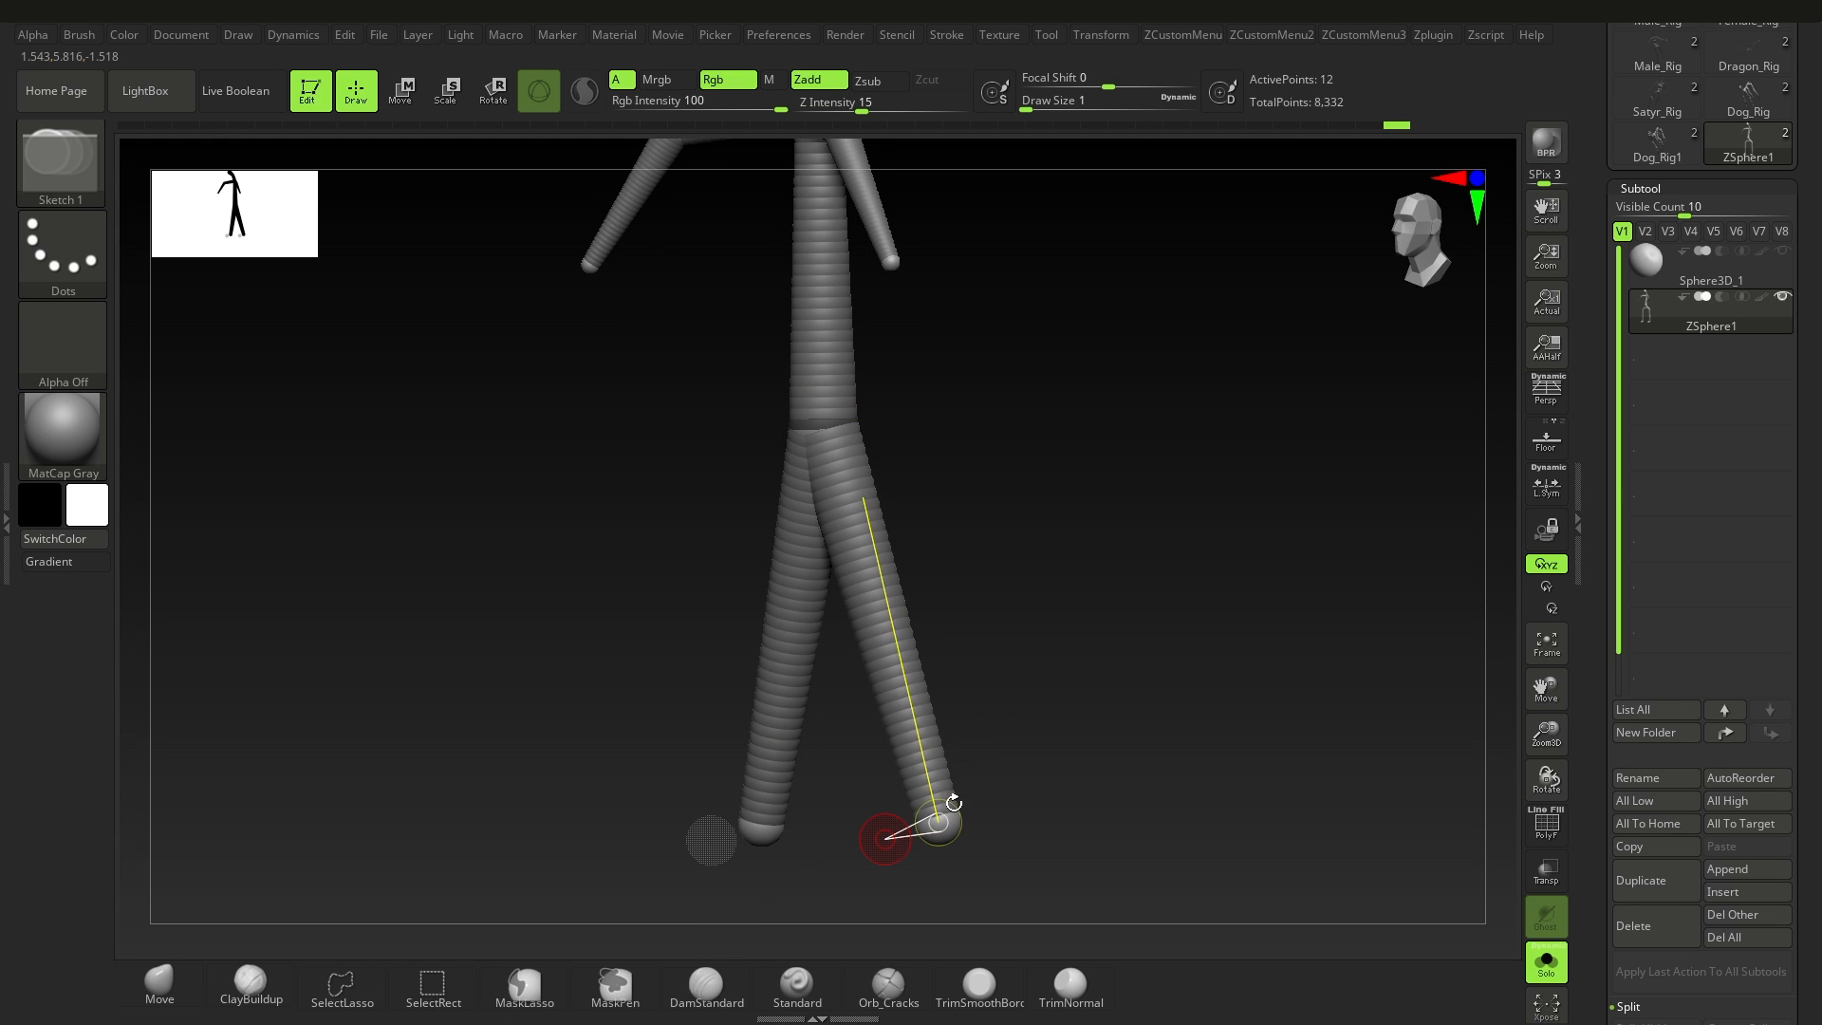
key("ctrl+z")
key("ctrl+z")
key("ctrl+z")
Step: Try repositioning the pelvis and hip ZSpheres with Move, and undo the change
right_click_drag(1020, 484, 920, 567, "ctrl")
left_click(401, 107)
right_click_drag(874, 500, 858, 726, "ctrl")
mouse_move(714, 621)
right_mouse_down()
mouse_move(646, 609)
mouse_move(721, 612)
right_mouse_up()
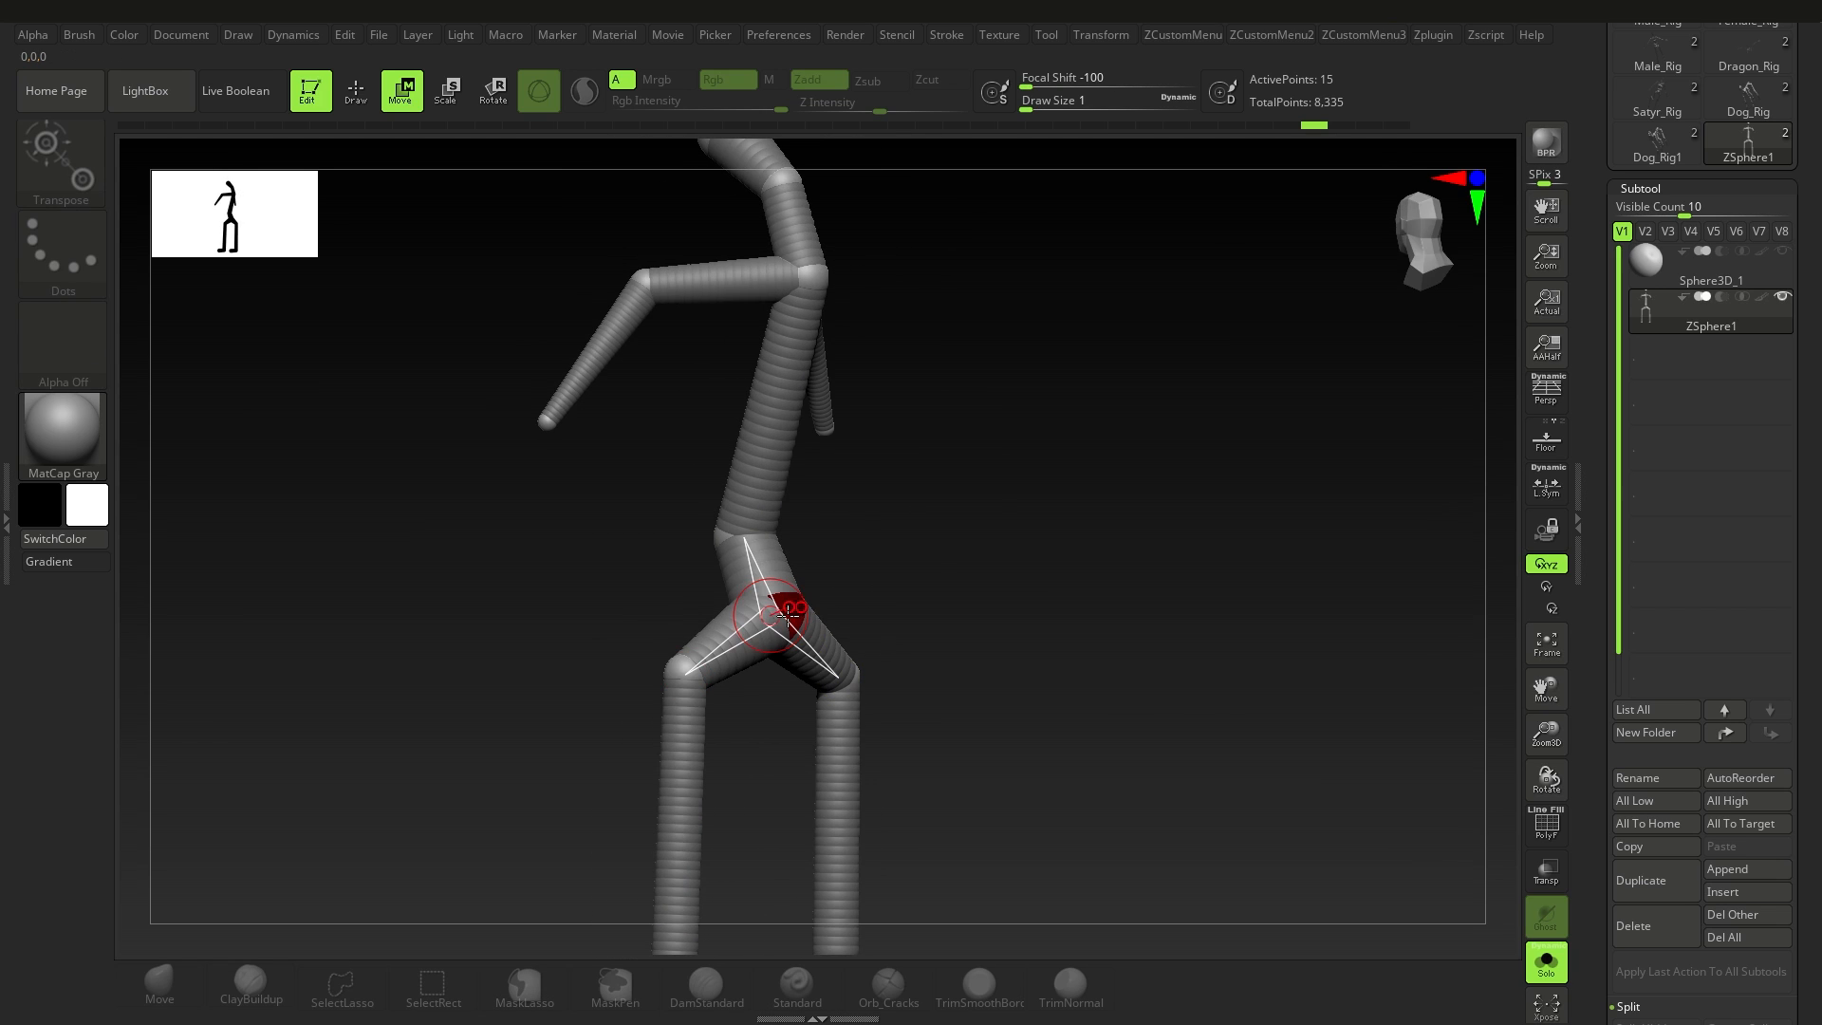
right_click_drag(841, 557, 773, 612)
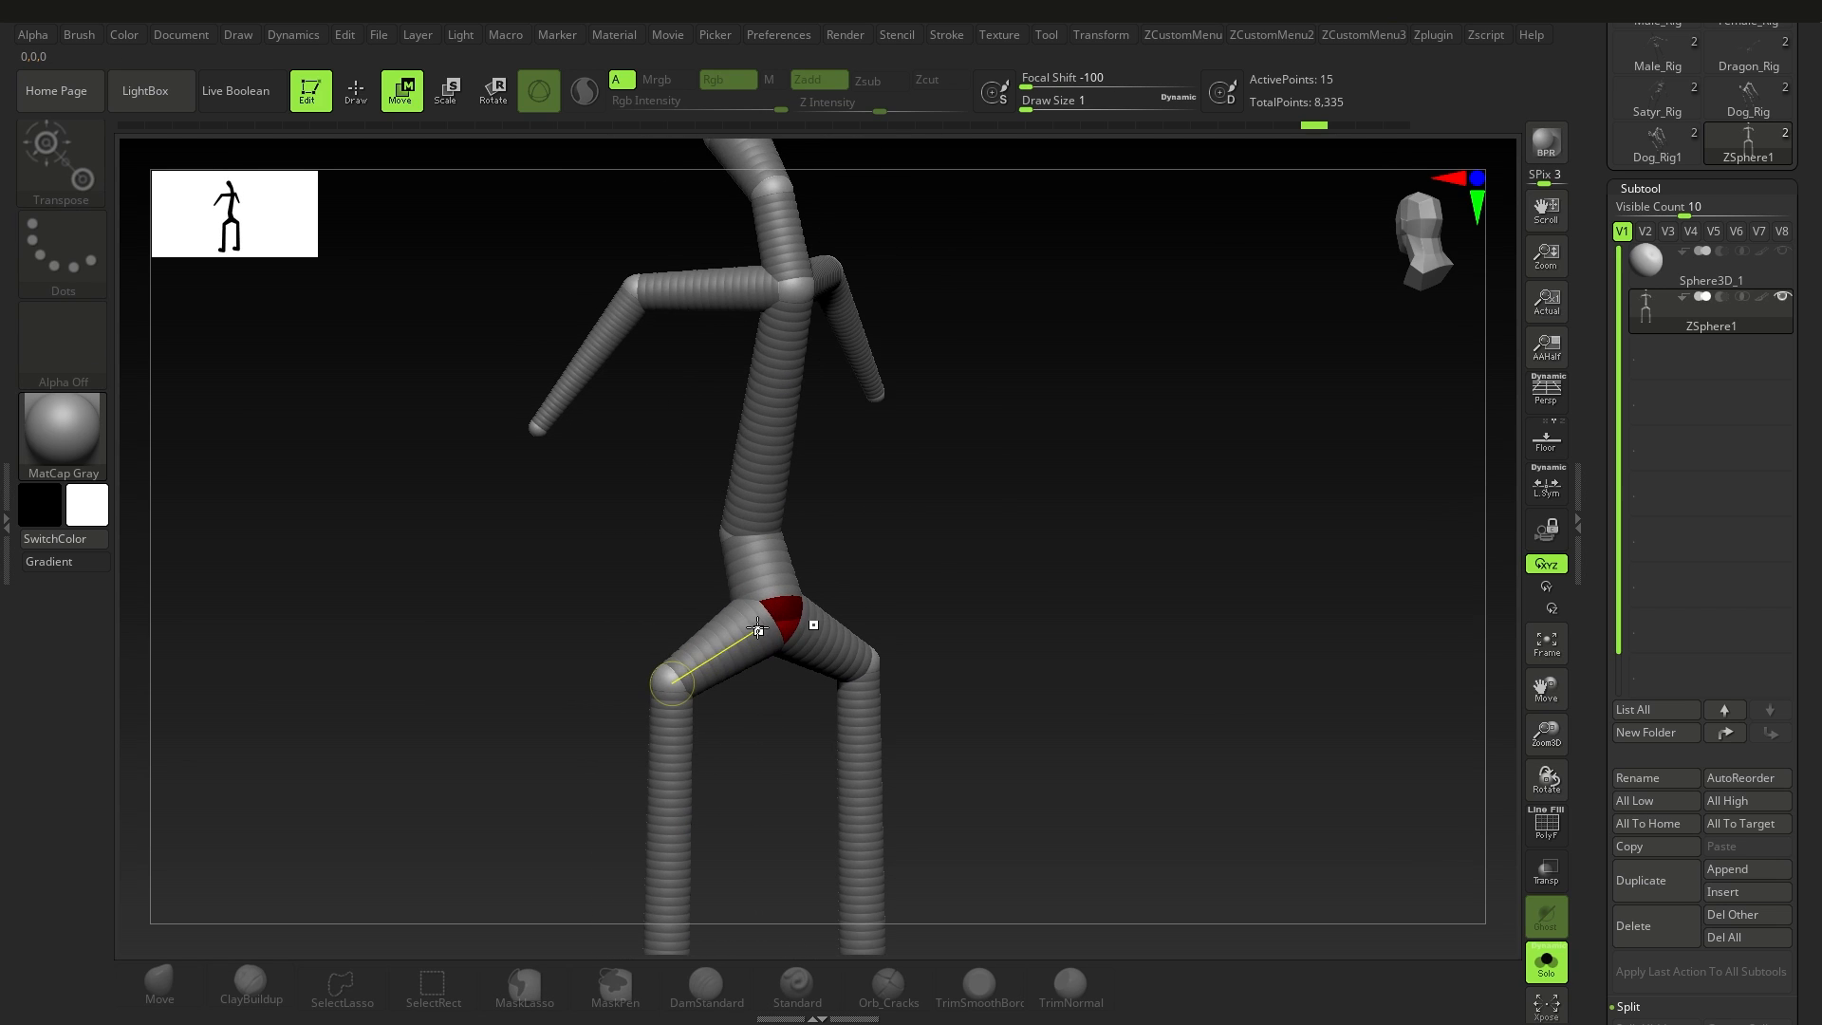
right_click_drag(687, 756, 730, 520, "alt")
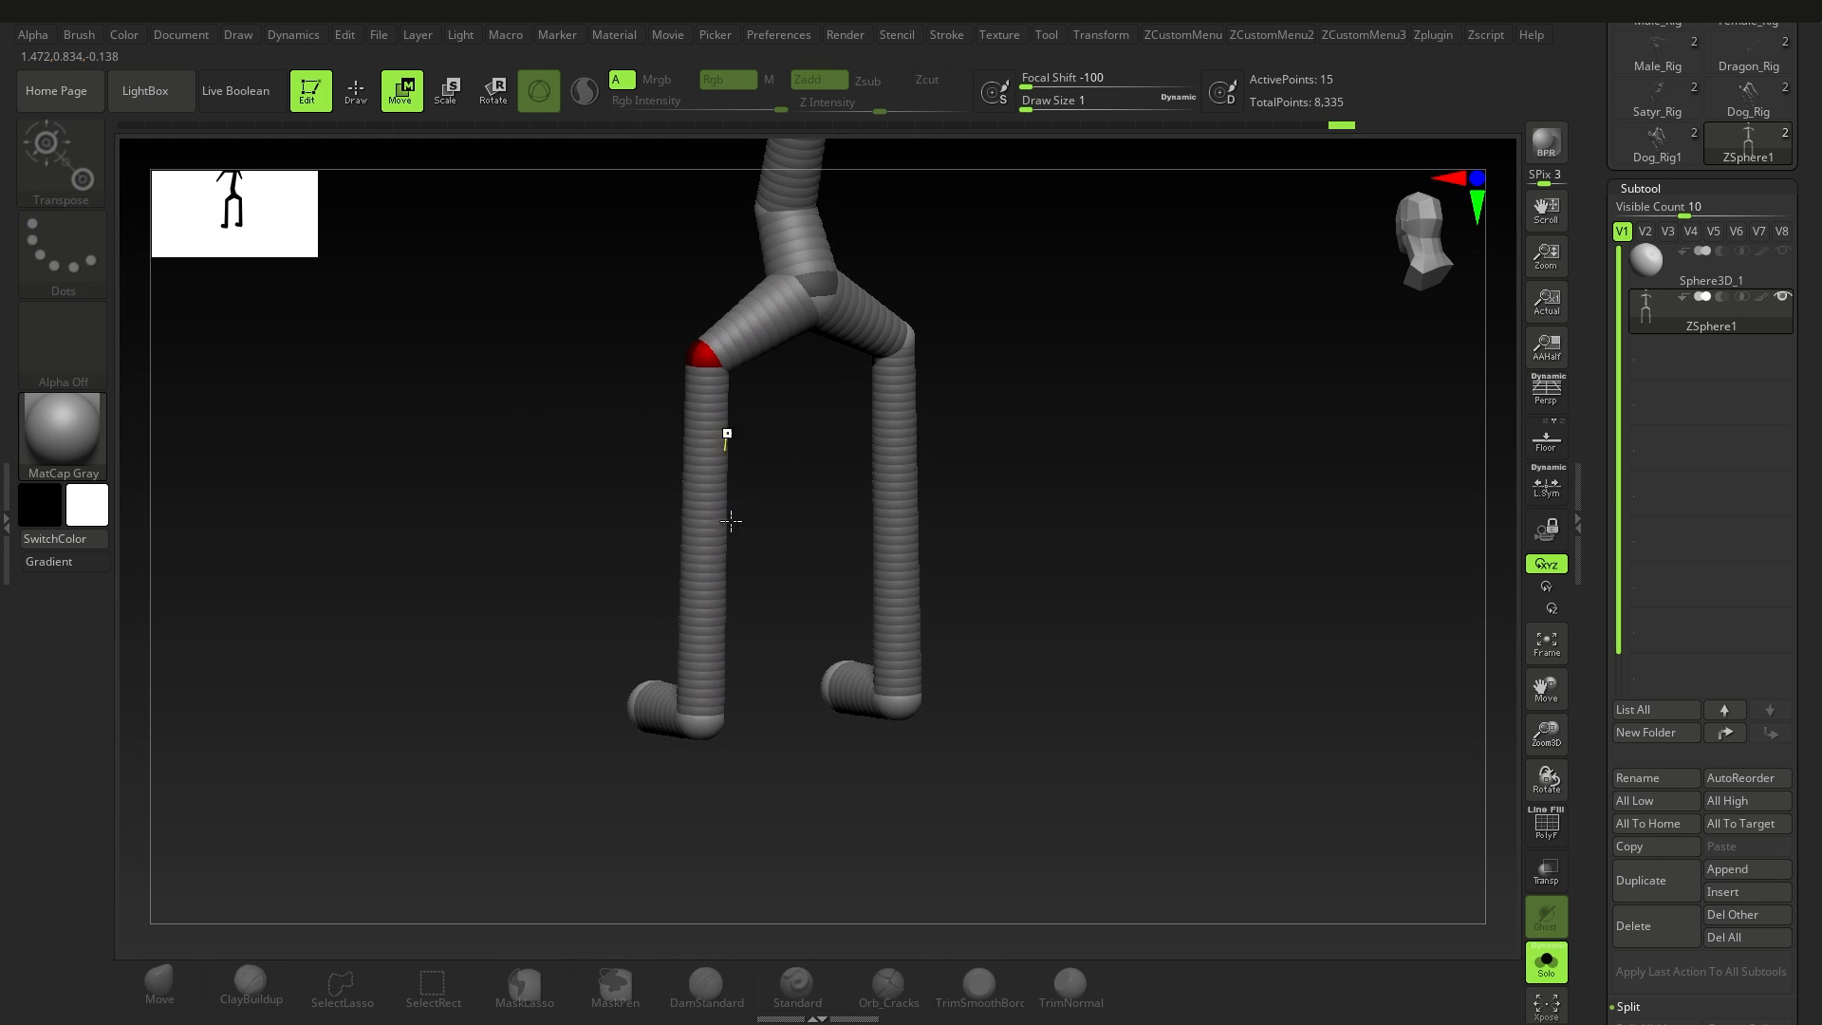
right_click_drag(743, 608, 810, 520)
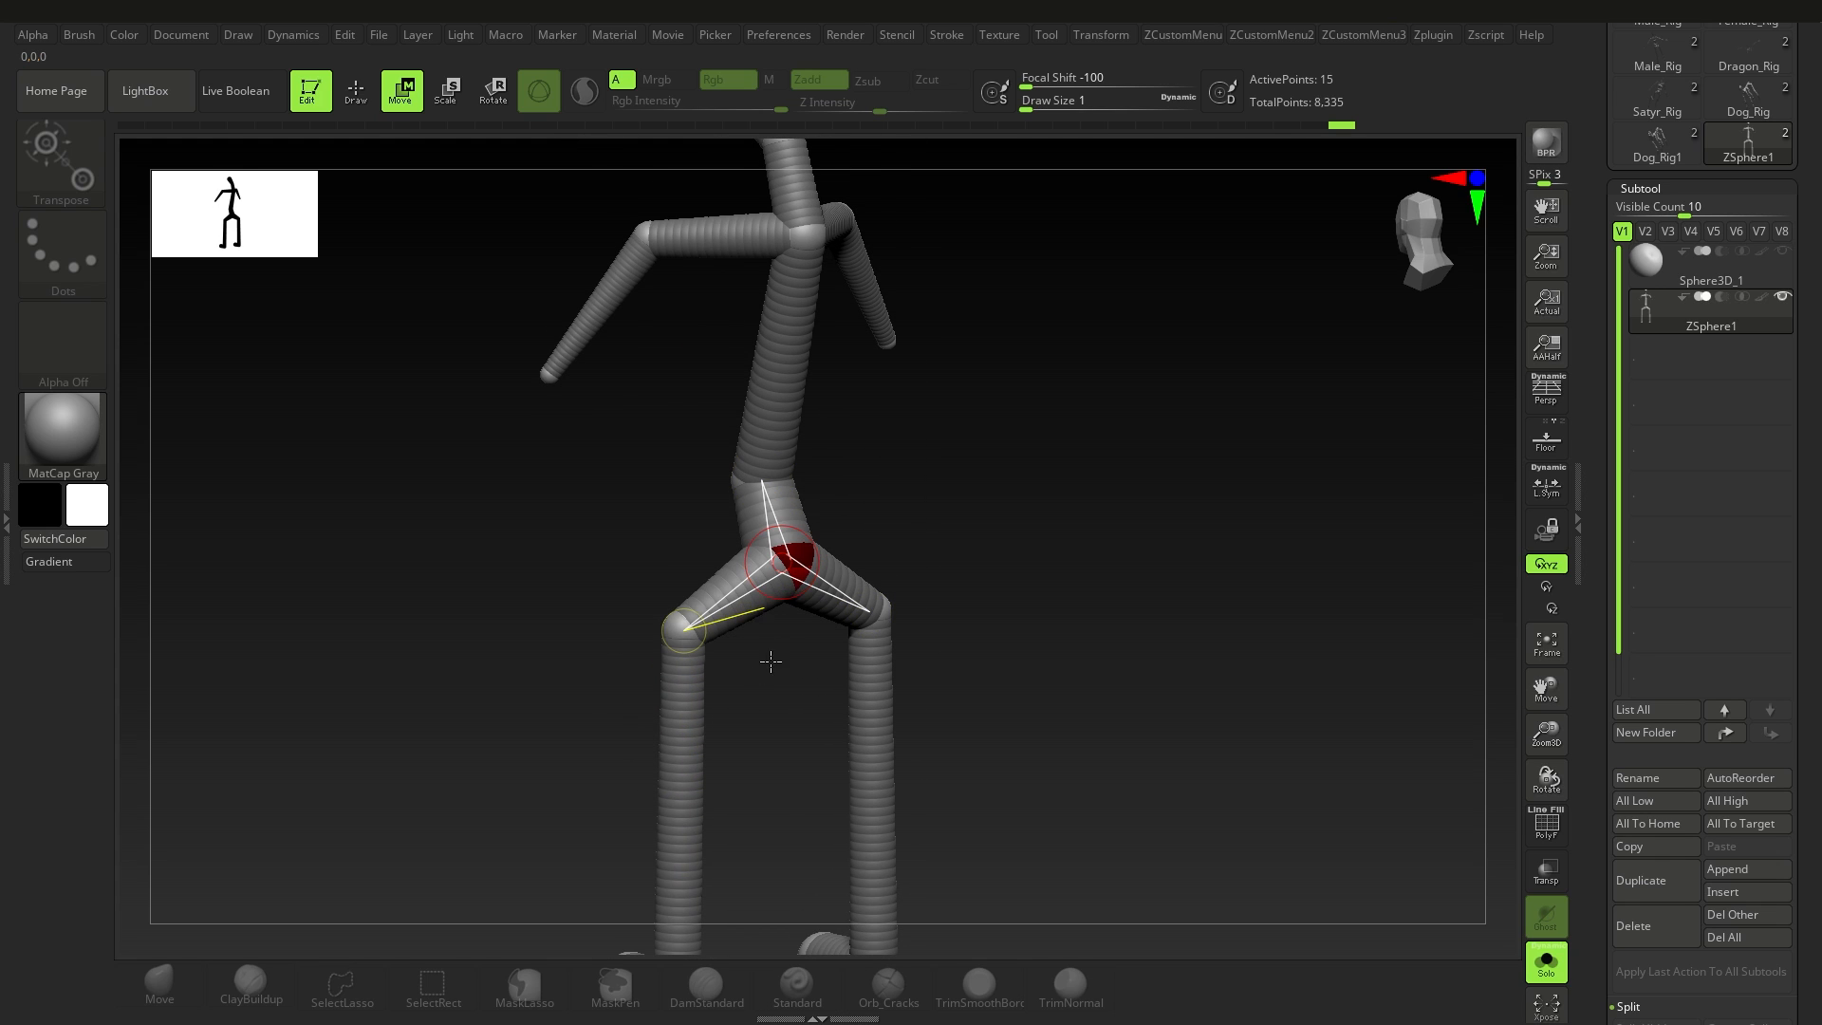
right_click_drag(770, 661, 833, 585)
mouse_move(772, 556)
left_mouse_down()
mouse_move(792, 539)
mouse_move(752, 570)
mouse_move(793, 537)
mouse_move(748, 545)
left_mouse_up()
left_click_drag(781, 477, 853, 600)
key("ctrl+z")
Step: Try posing the legs and torso with Rotate, and undo each rotation
key("r")
key("ctrl+z")
right_click_drag(793, 710, 793, 621, "alt")
mouse_move(793, 620)
left_mouse_down()
mouse_move(730, 608)
mouse_move(935, 638)
mouse_move(757, 648)
left_mouse_up()
key("ctrl+z")
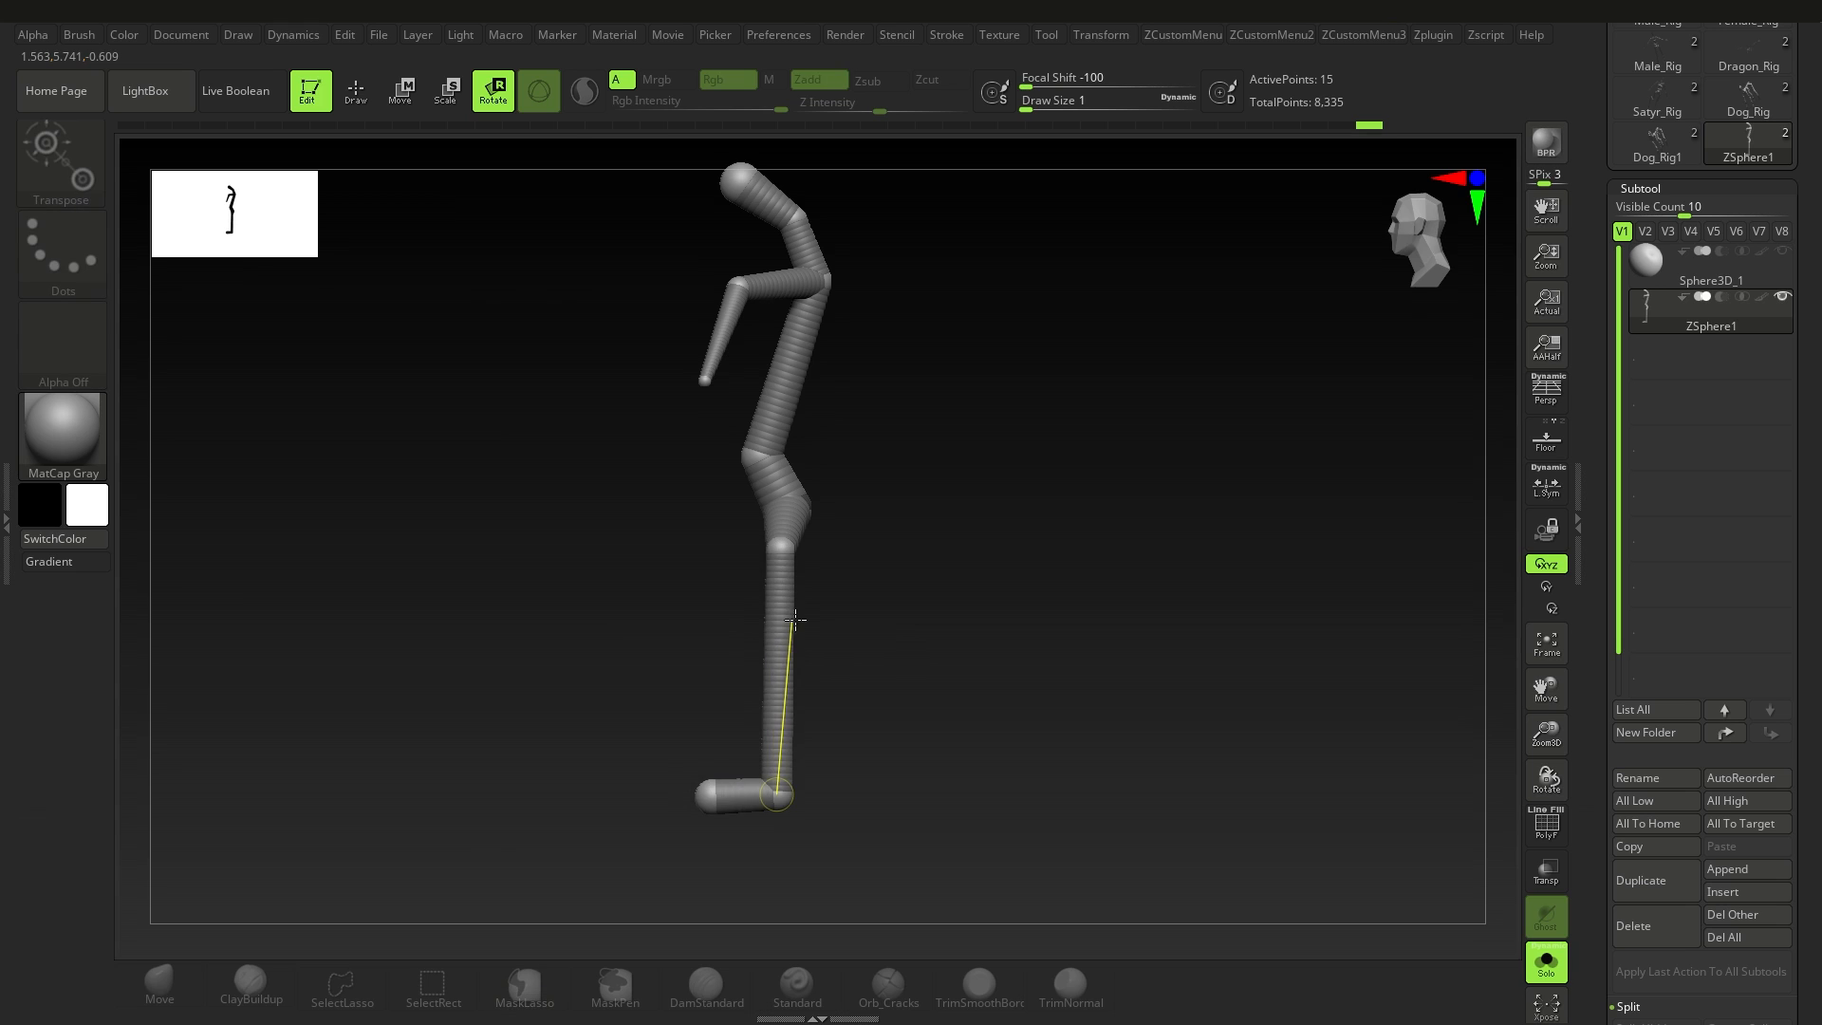
right_click_drag(793, 623, 930, 552, "shift")
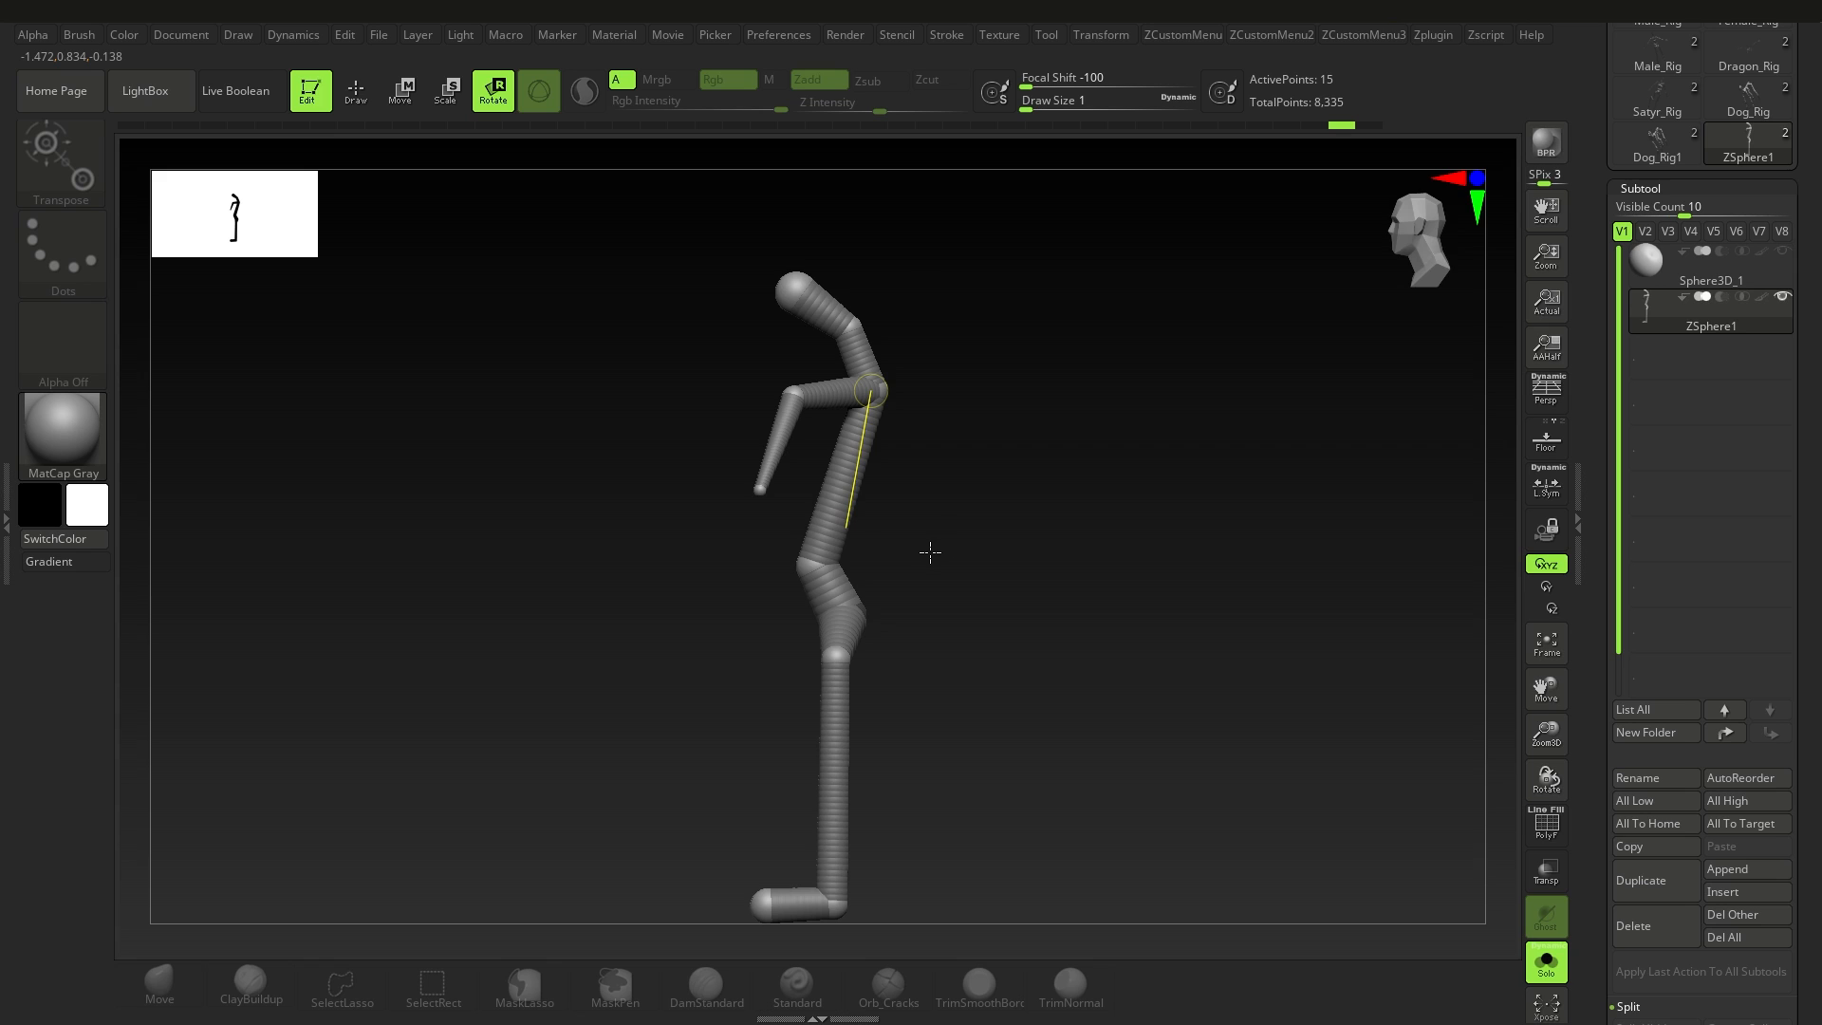
left_click_drag(622, 392, 931, 621)
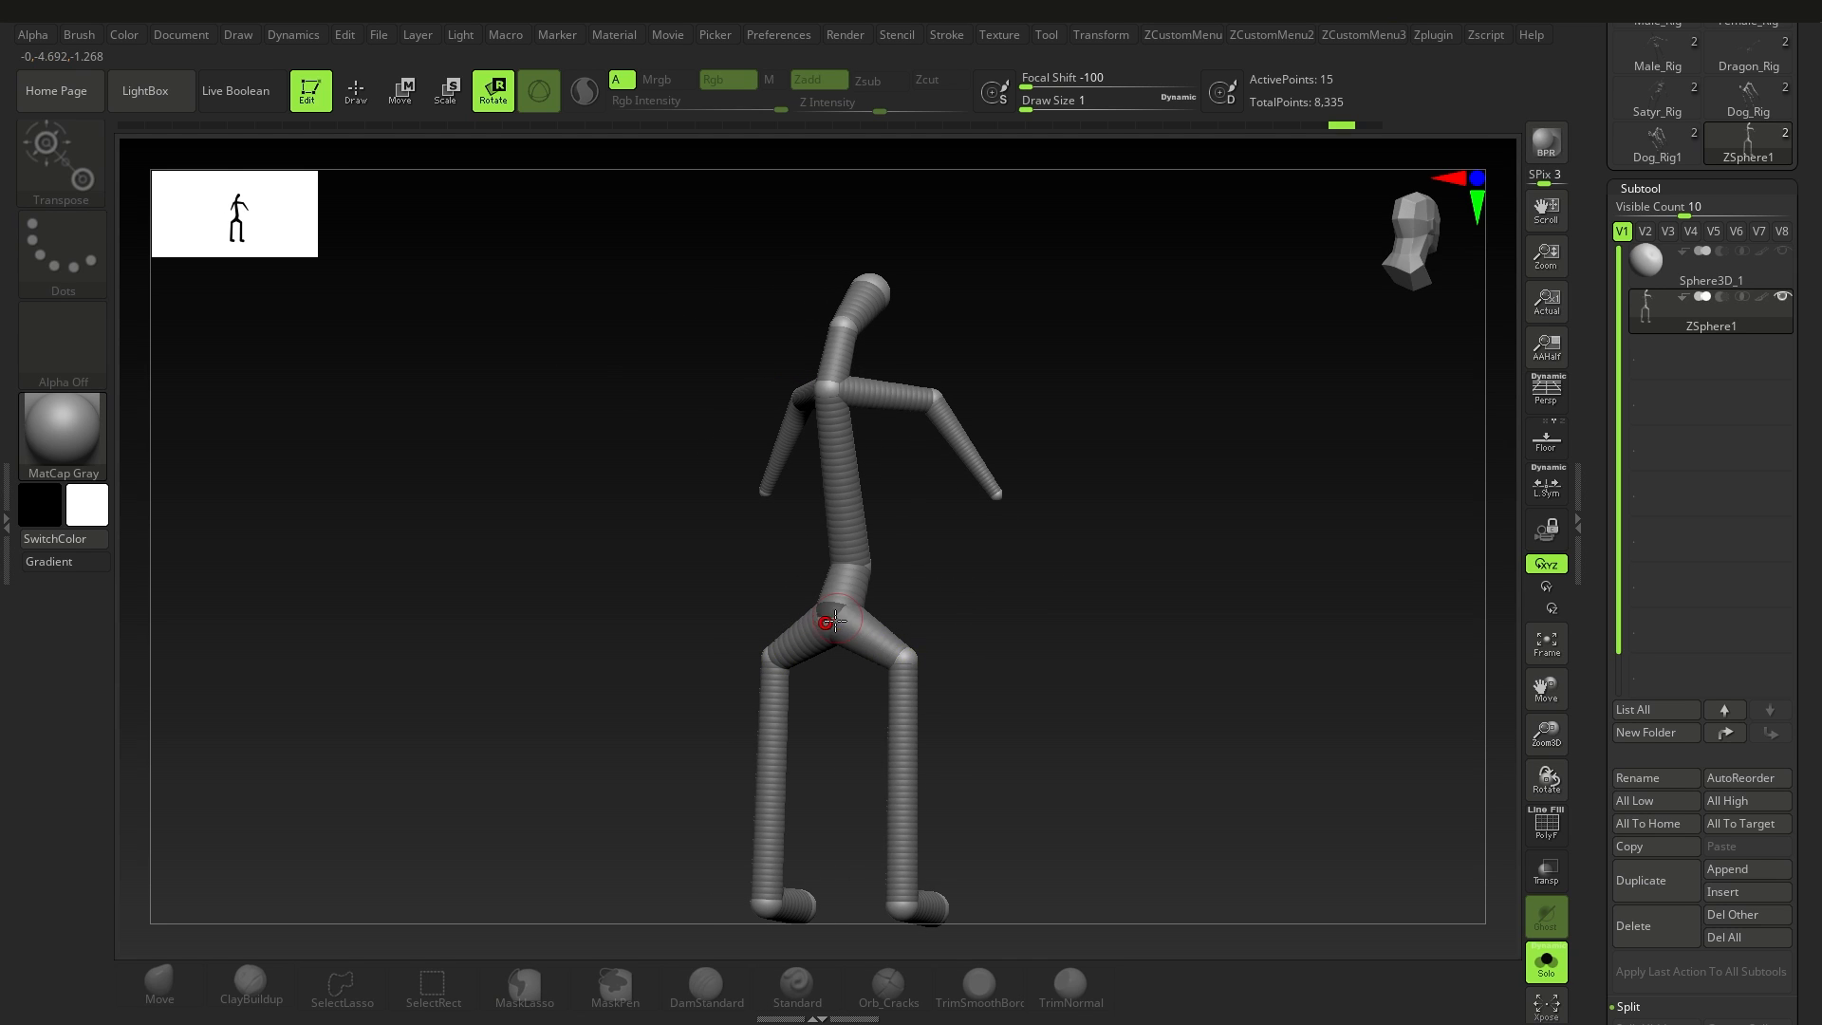
left_click_drag(816, 598, 826, 461)
key("ctrl+z")
Step: Turn on PolyFrame display and preview the adaptive skin of the ZSphere figure
key("shift+f")
right_click_drag(835, 461, 903, 509, "alt")
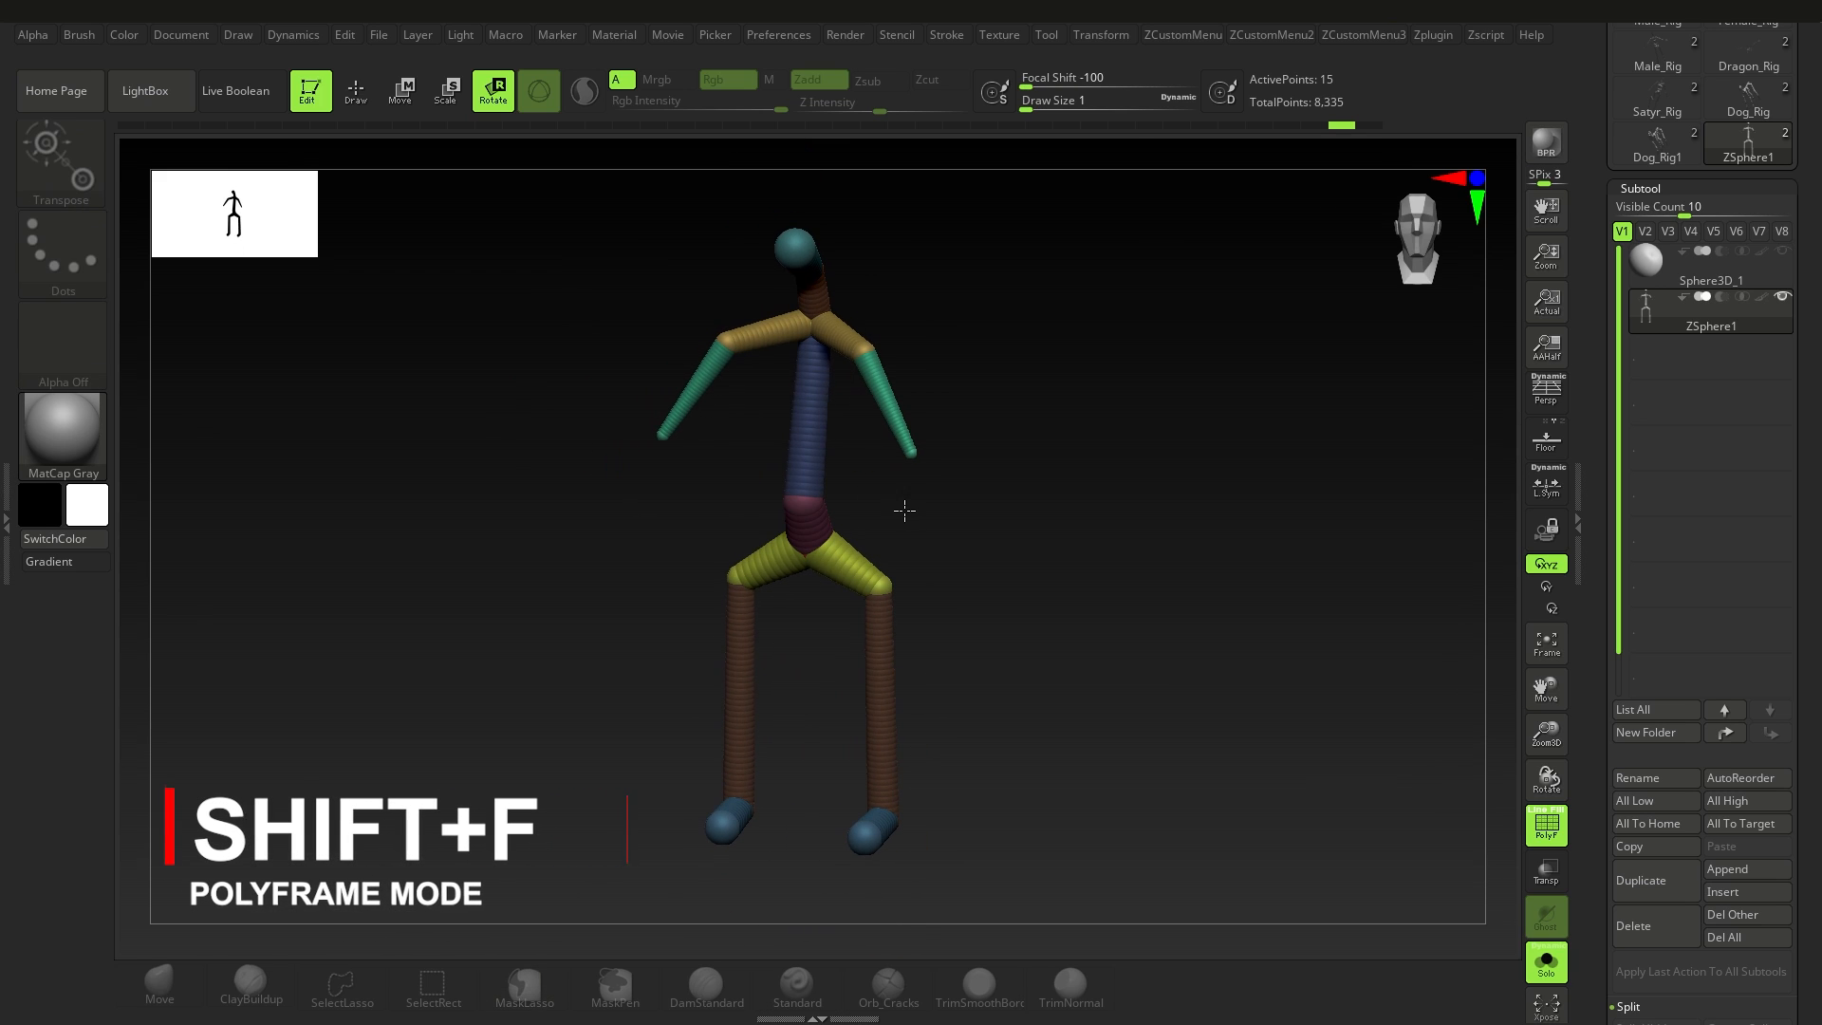
left_click_drag(1813, 818, 1808, 612)
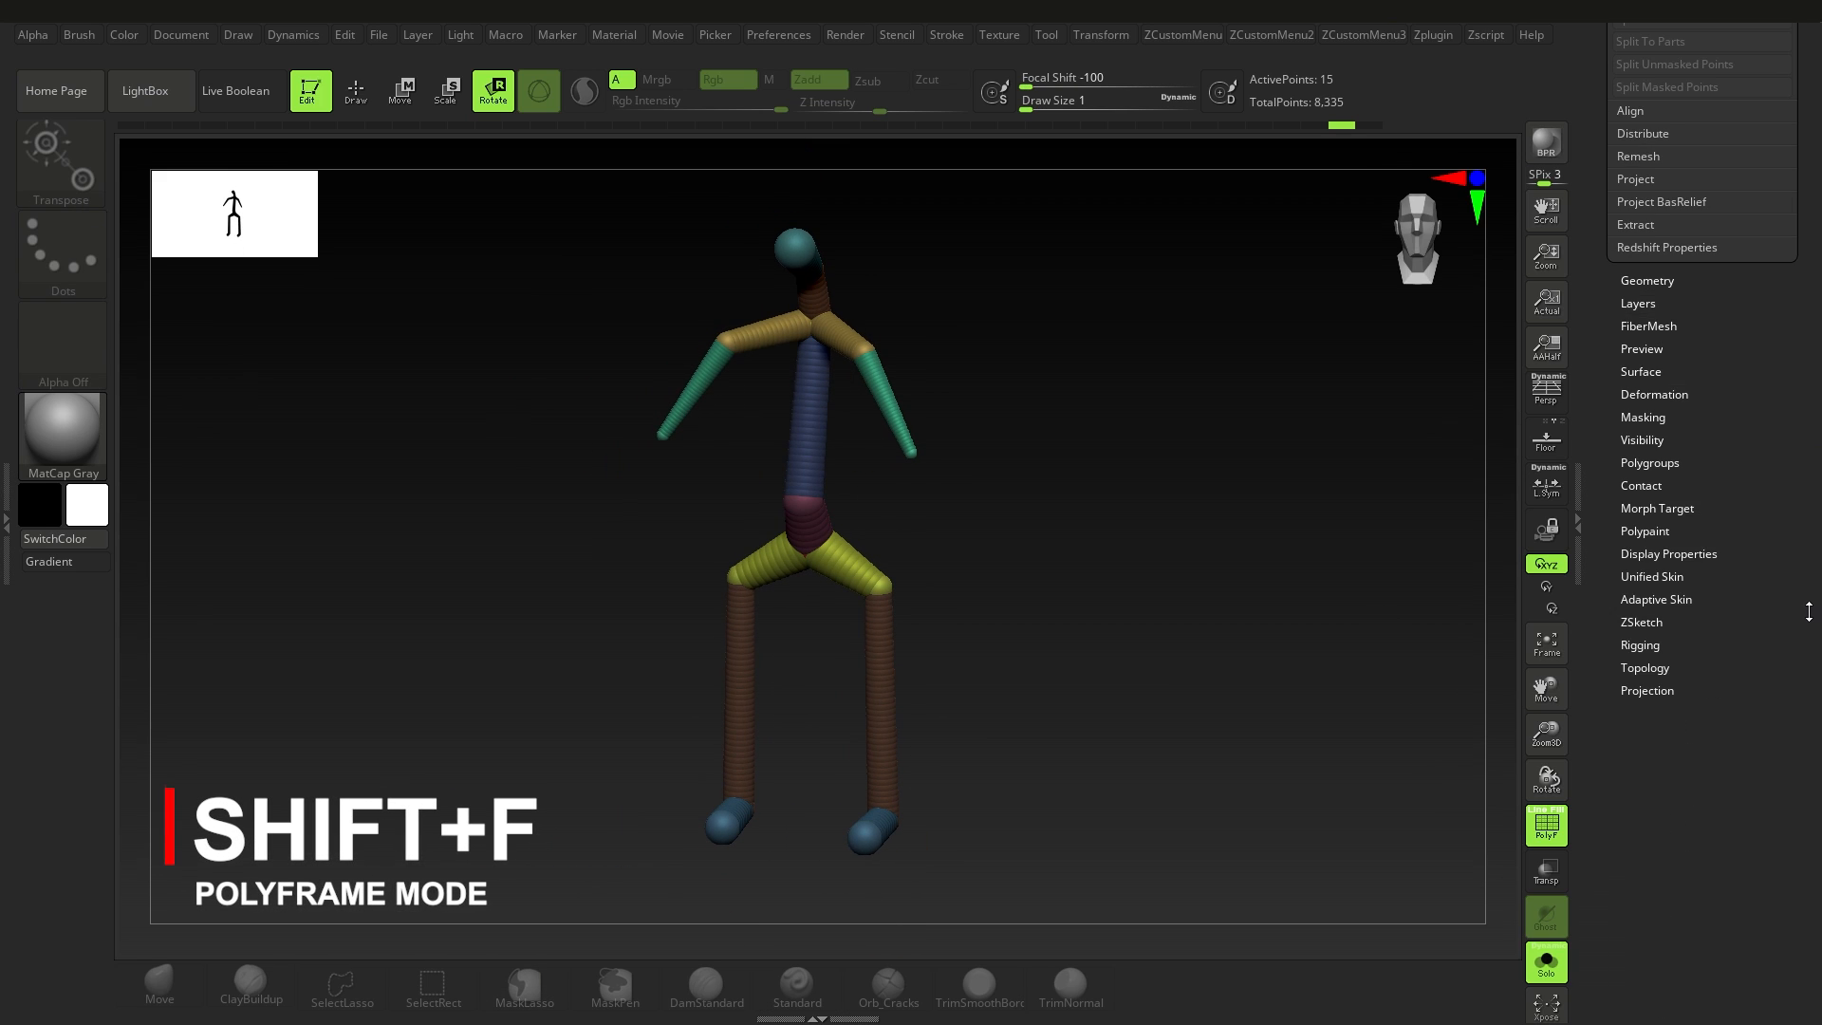
left_click(1668, 599)
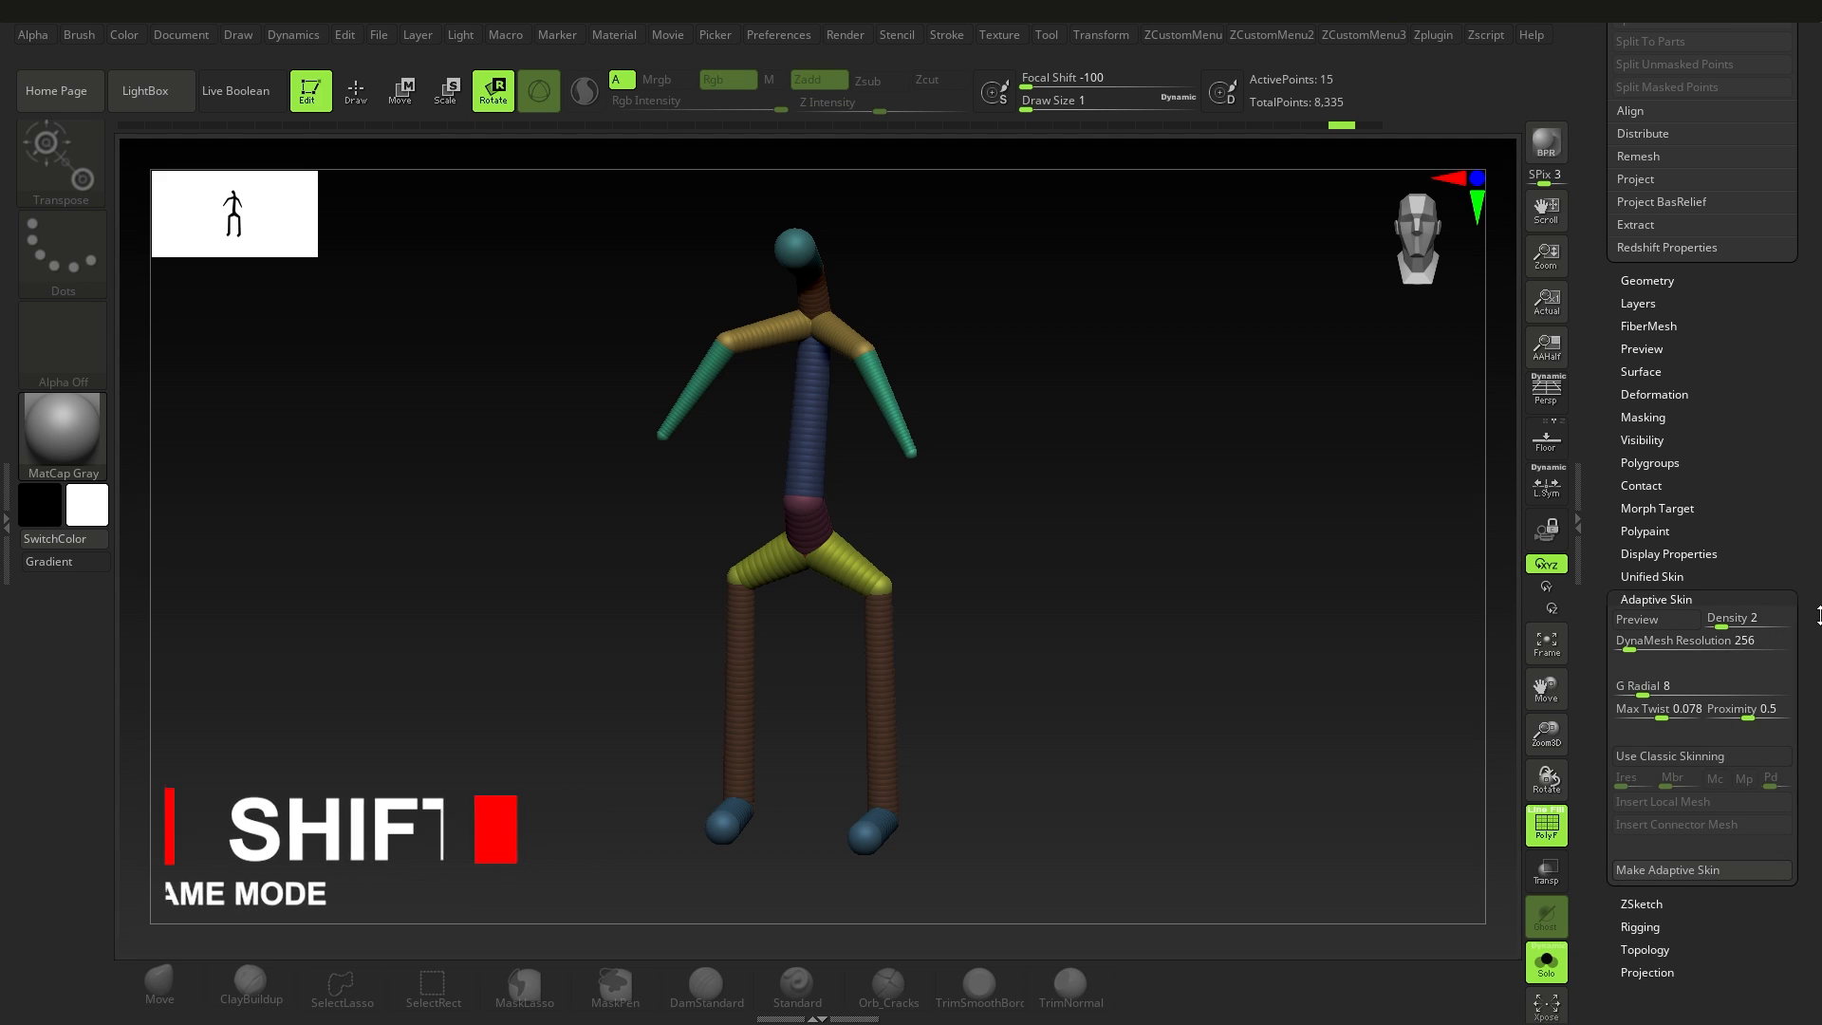
left_click_drag(1819, 614, 1818, 629)
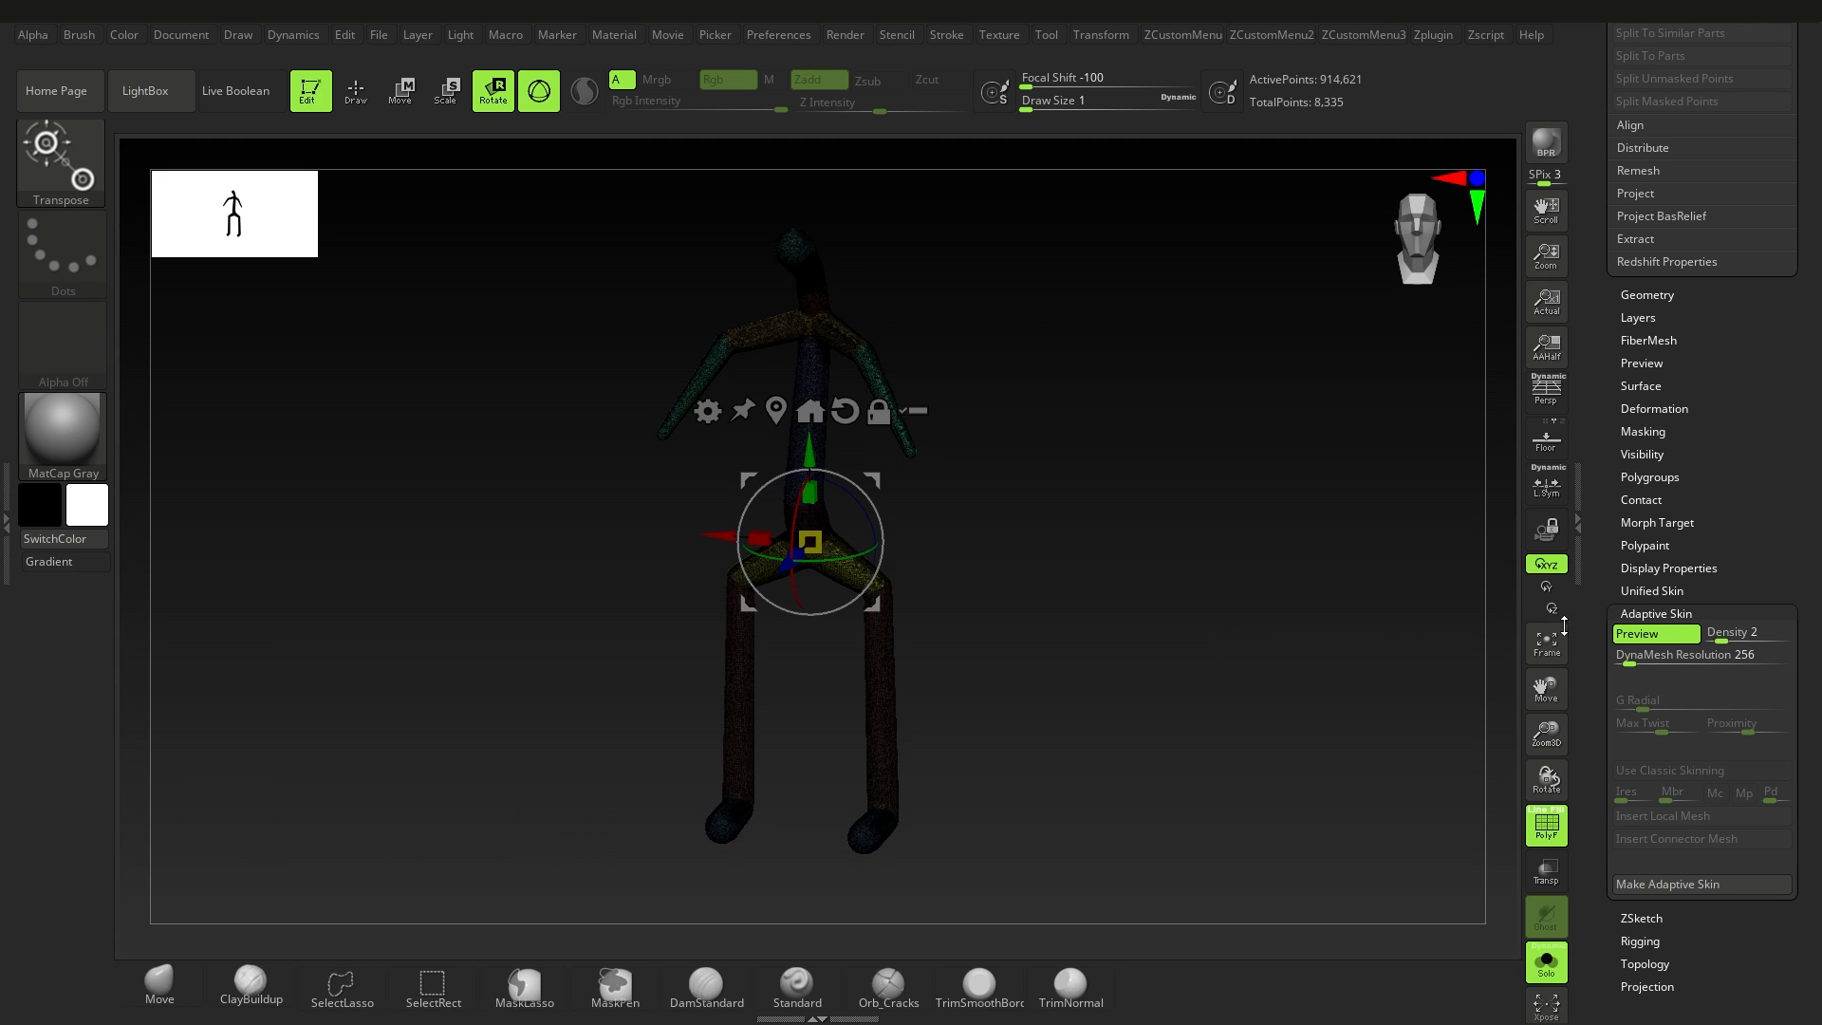
right_click_drag(1057, 589, 1055, 631, "ctrl")
right_click_drag(1045, 500, 1031, 581, "alt")
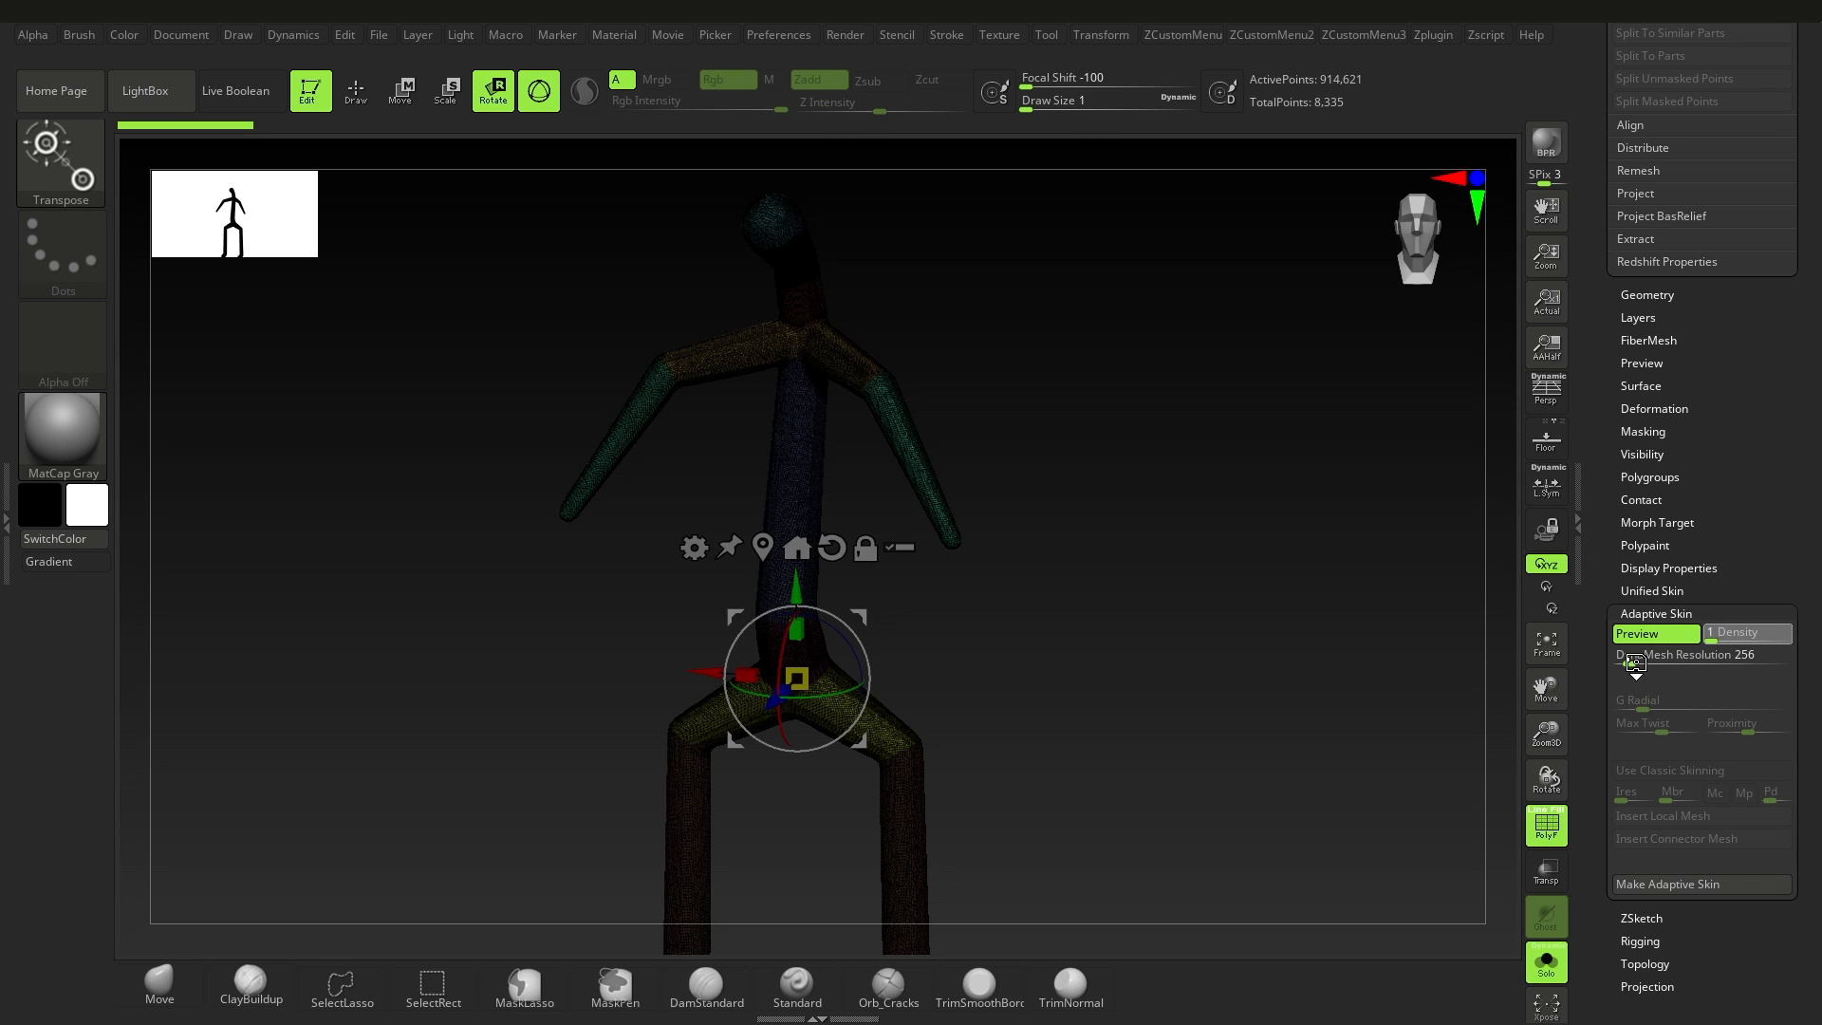
Step: Set the adaptive skin Density to 1 and DynaMesh Resolution to 0, and regenerate the preview
left_click_drag(1635, 663, 1628, 678)
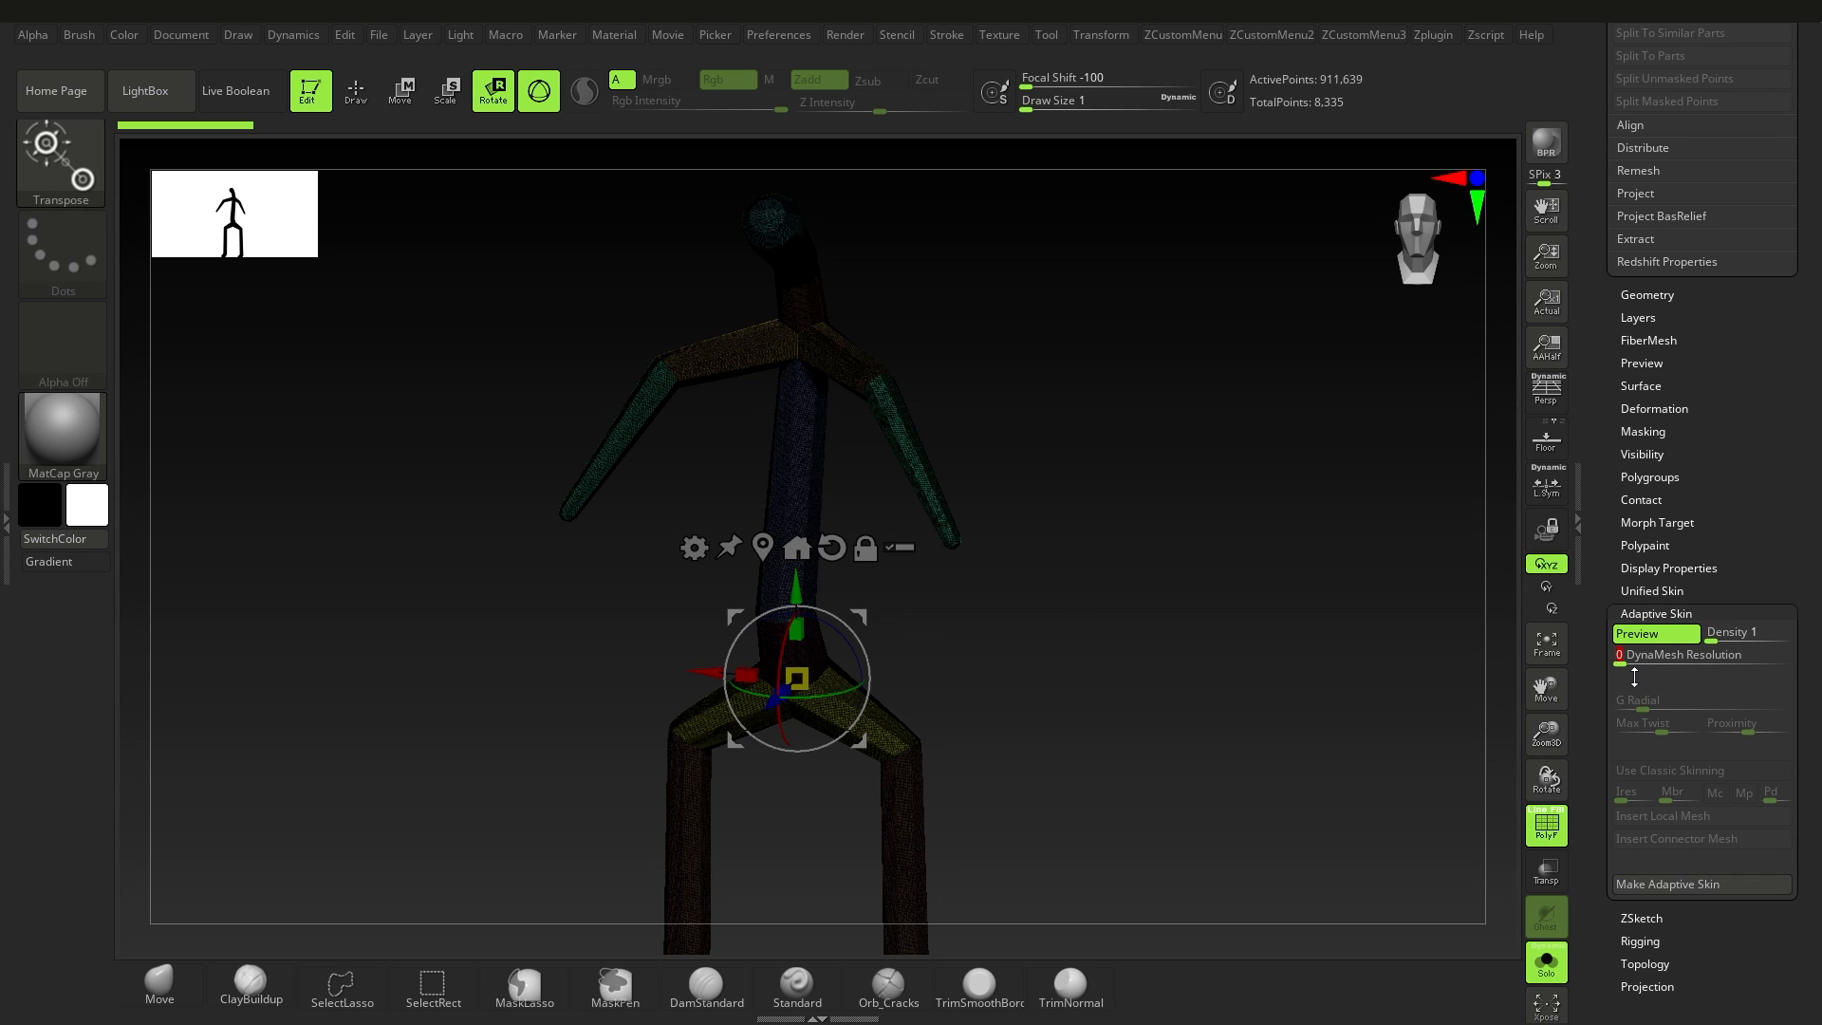
left_click(1652, 637)
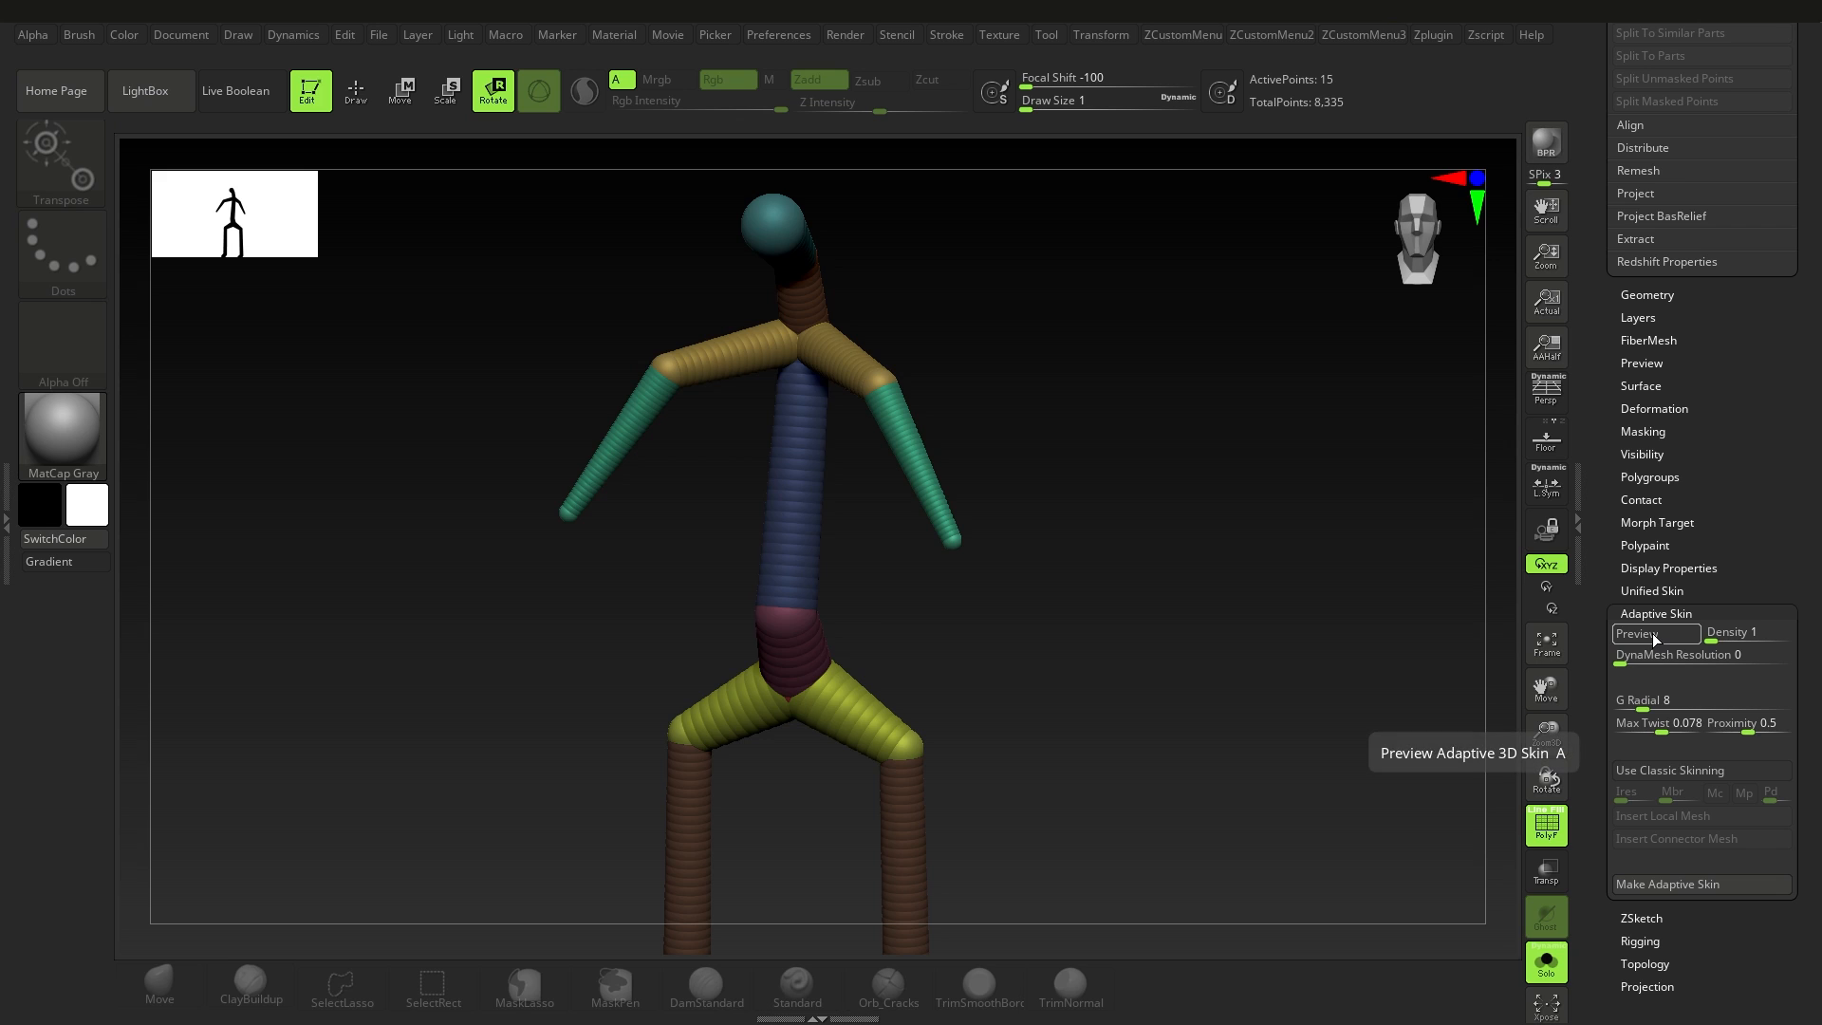
left_click(1652, 637)
key("q")
mouse_move(1040, 666)
right_mouse_down("ctrl")
mouse_move(862, 639)
mouse_move(874, 630)
mouse_move(895, 651)
mouse_move(871, 650)
right_mouse_up("ctrl")
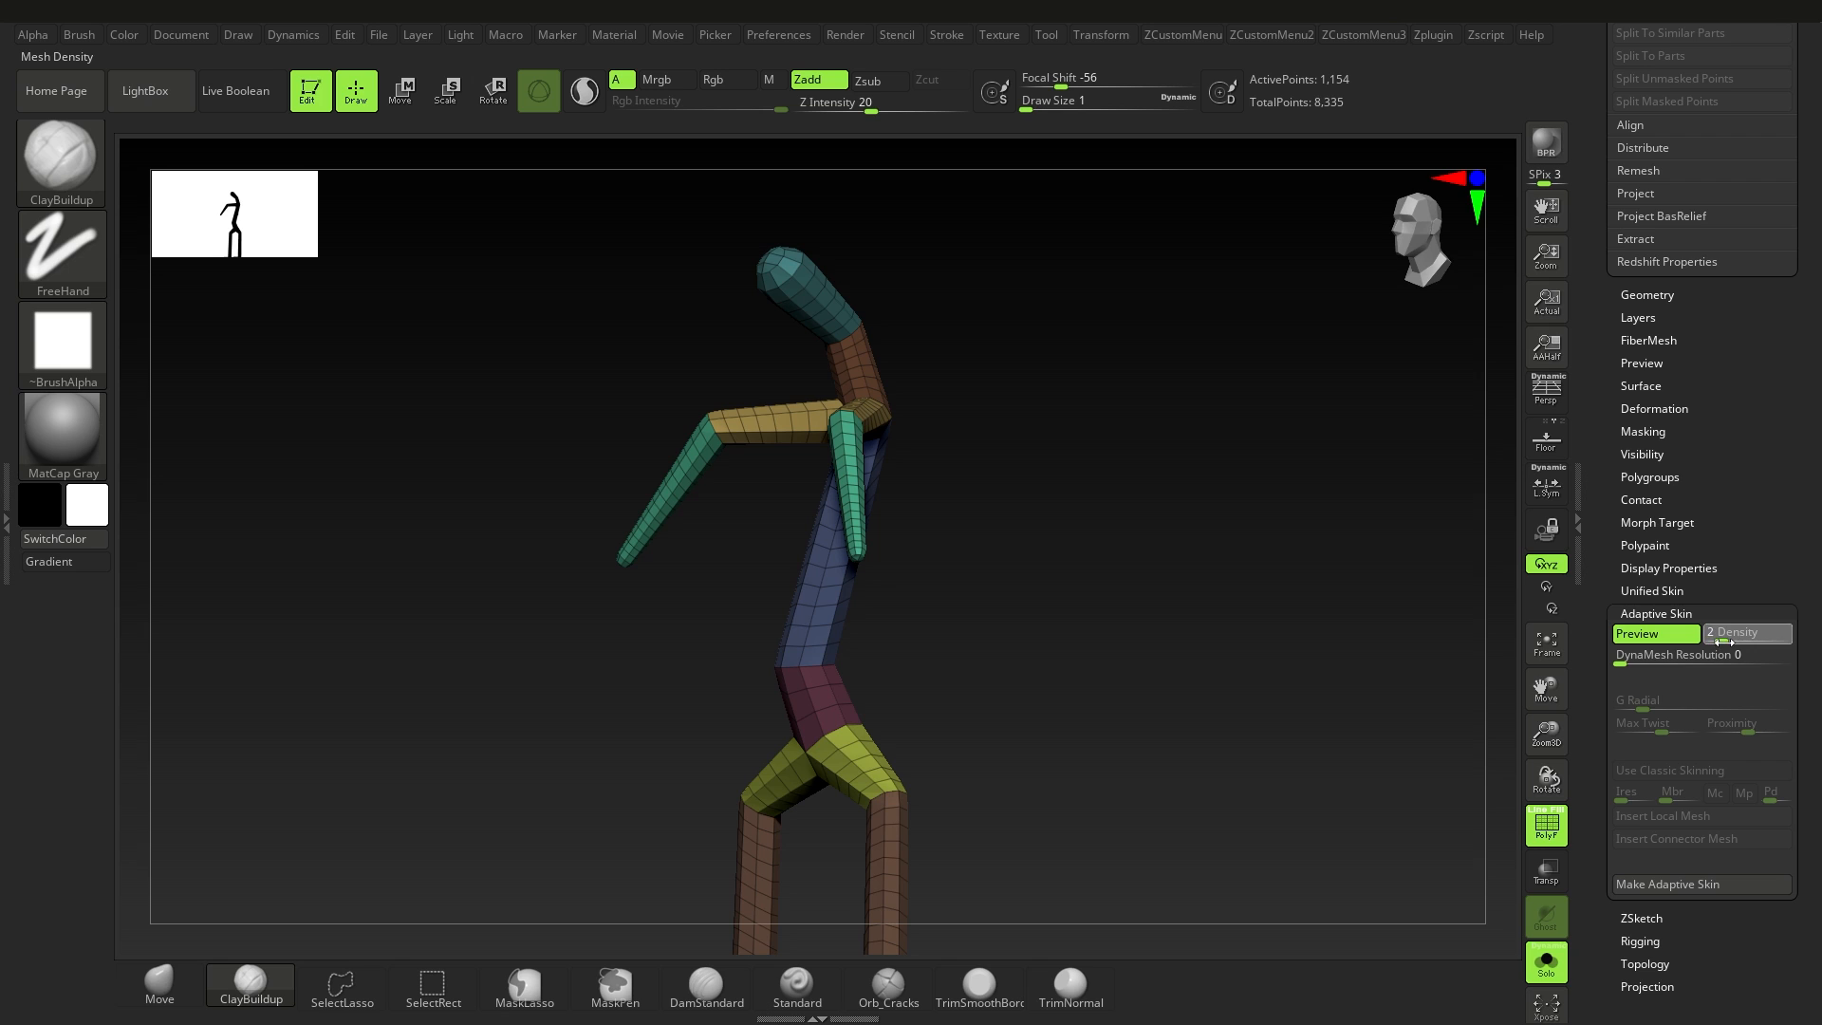
Step: Set the adaptive skin Density to 2 and DynaMesh Resolution to 656, and regenerate the preview
right_click_drag(788, 680, 1114, 645)
left_click(1642, 657)
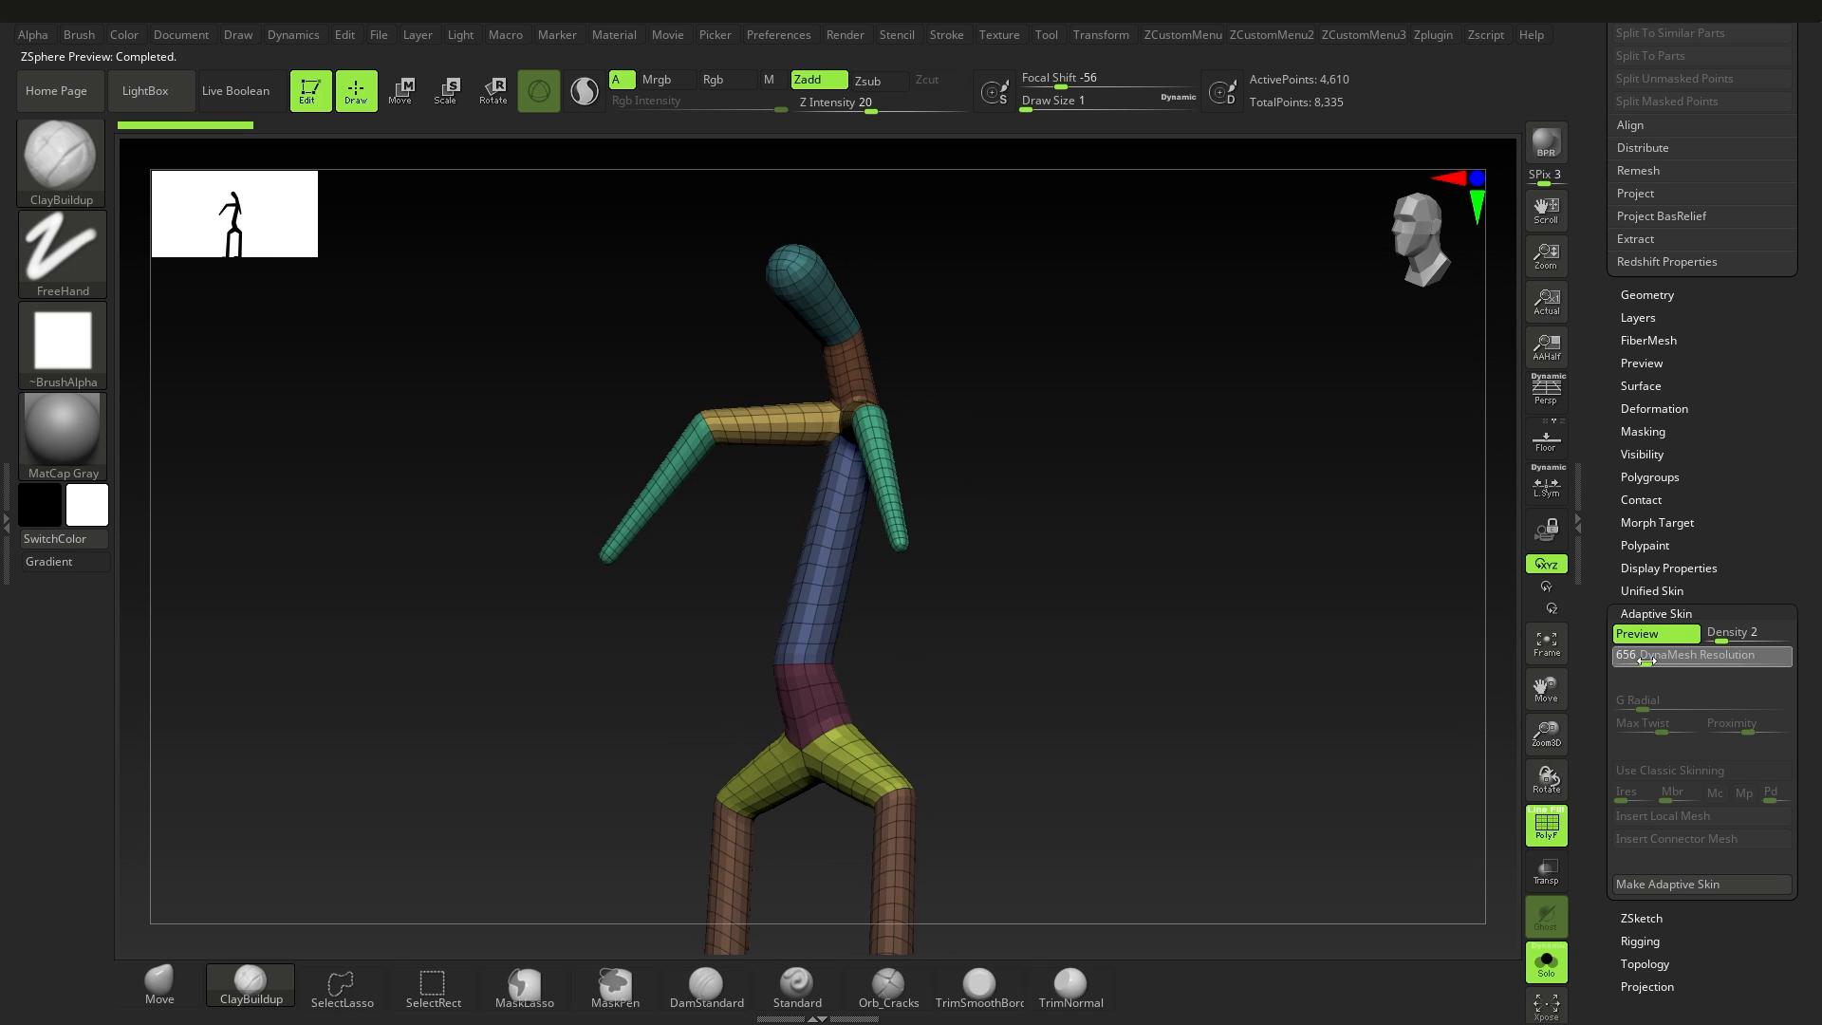
left_click(1648, 634)
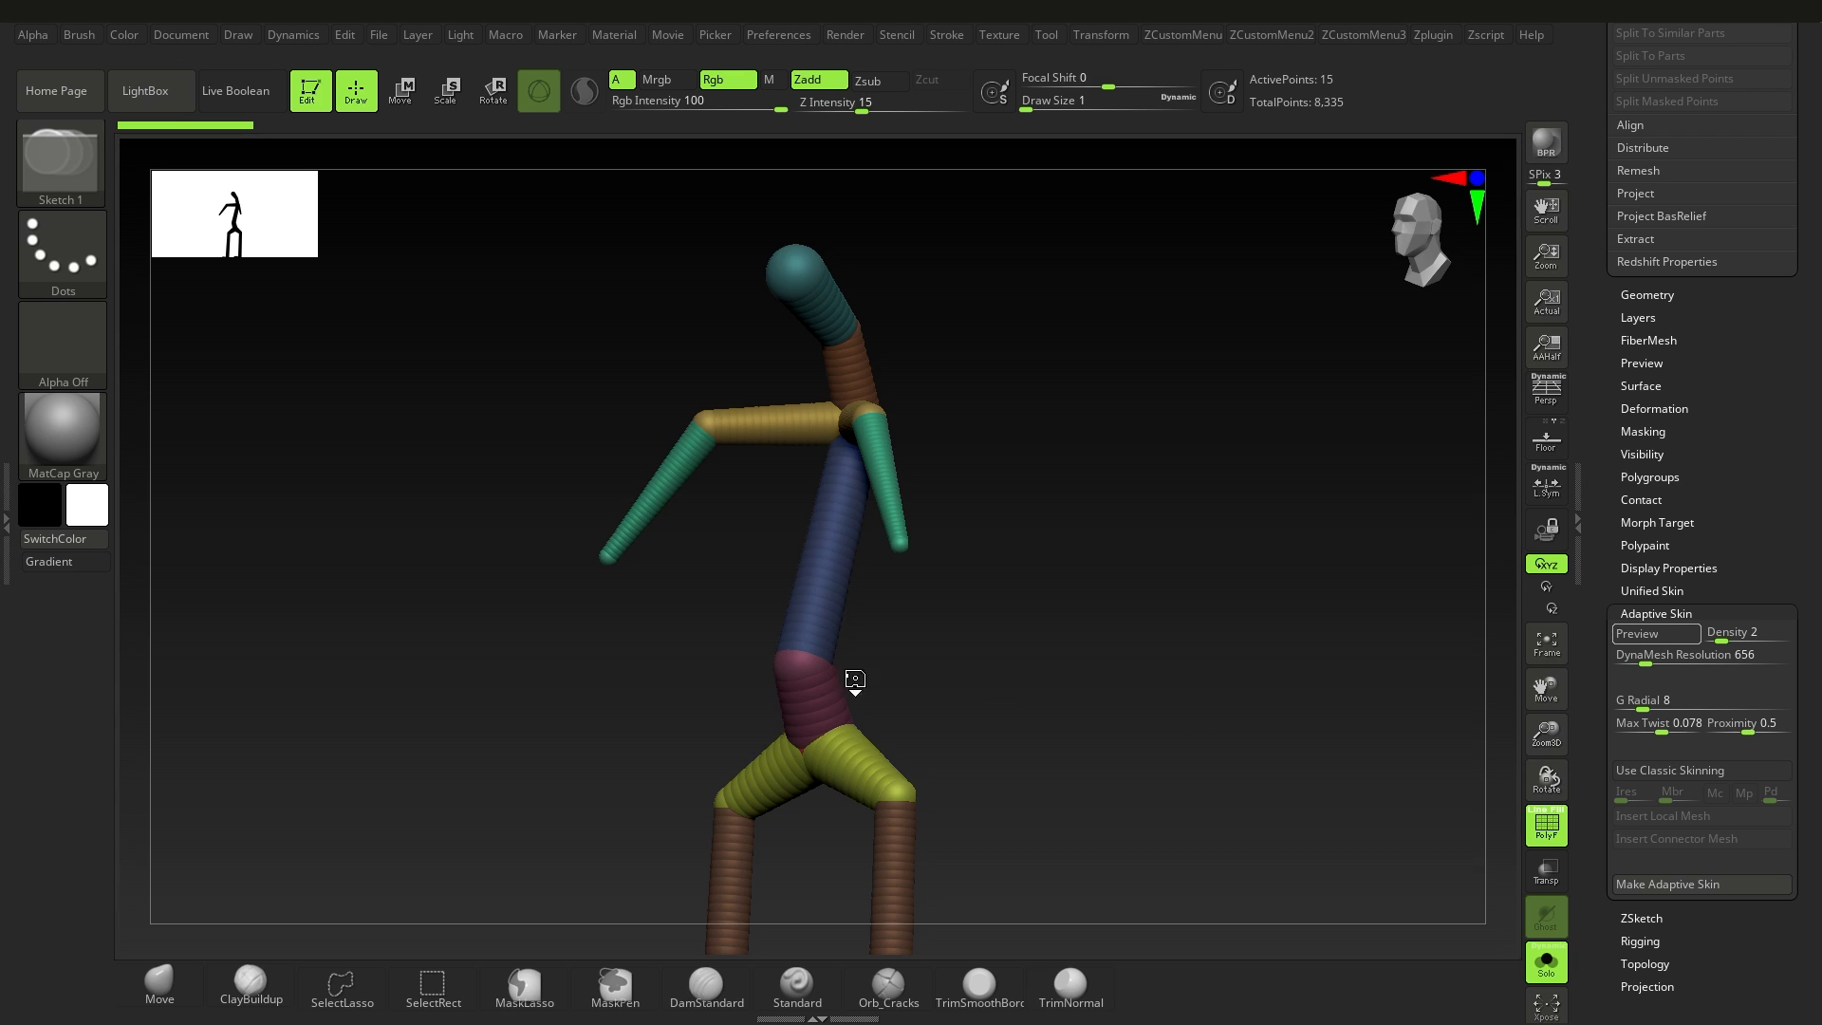
key("a")
right_click_drag(863, 675, 915, 669)
right_click_drag(915, 669, 953, 755, "ctrl")
right_click_drag(954, 754, 845, 671)
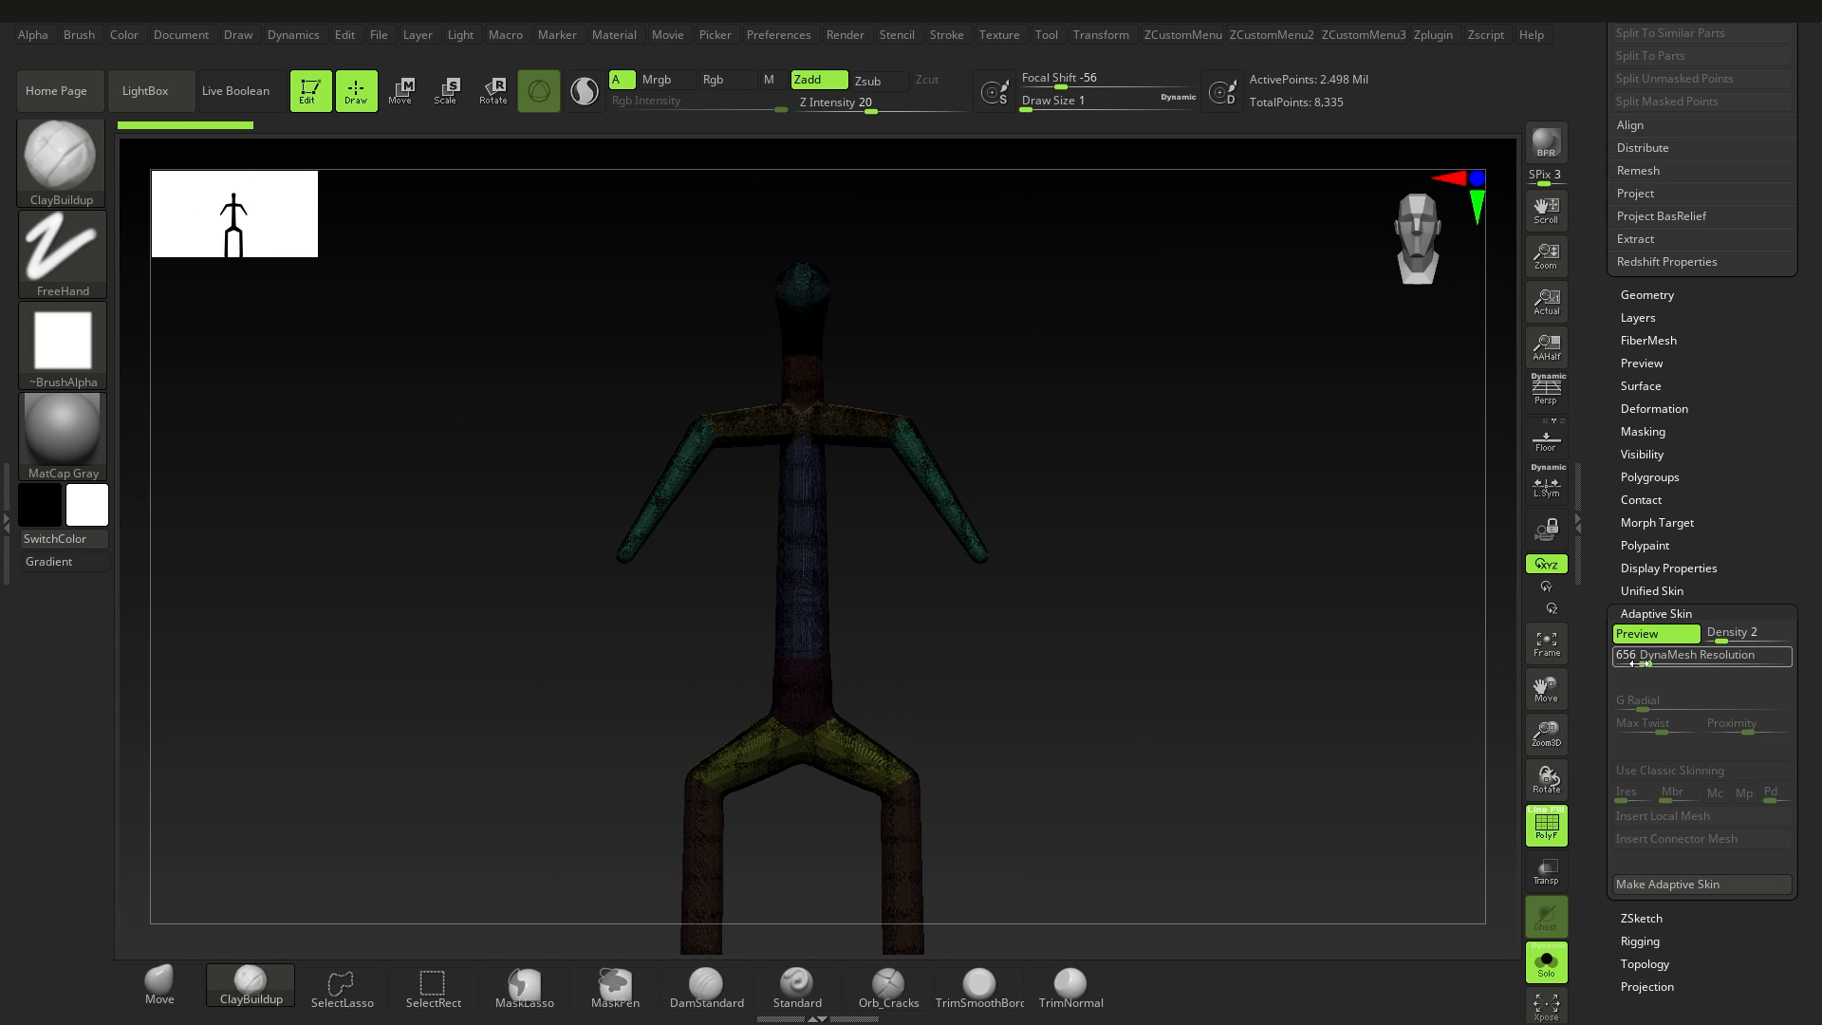
Step: Set the DynaMesh Resolution back to 0 and regenerate the adaptive skin preview
left_click_drag(1646, 661, 1605, 667)
left_click(1650, 636)
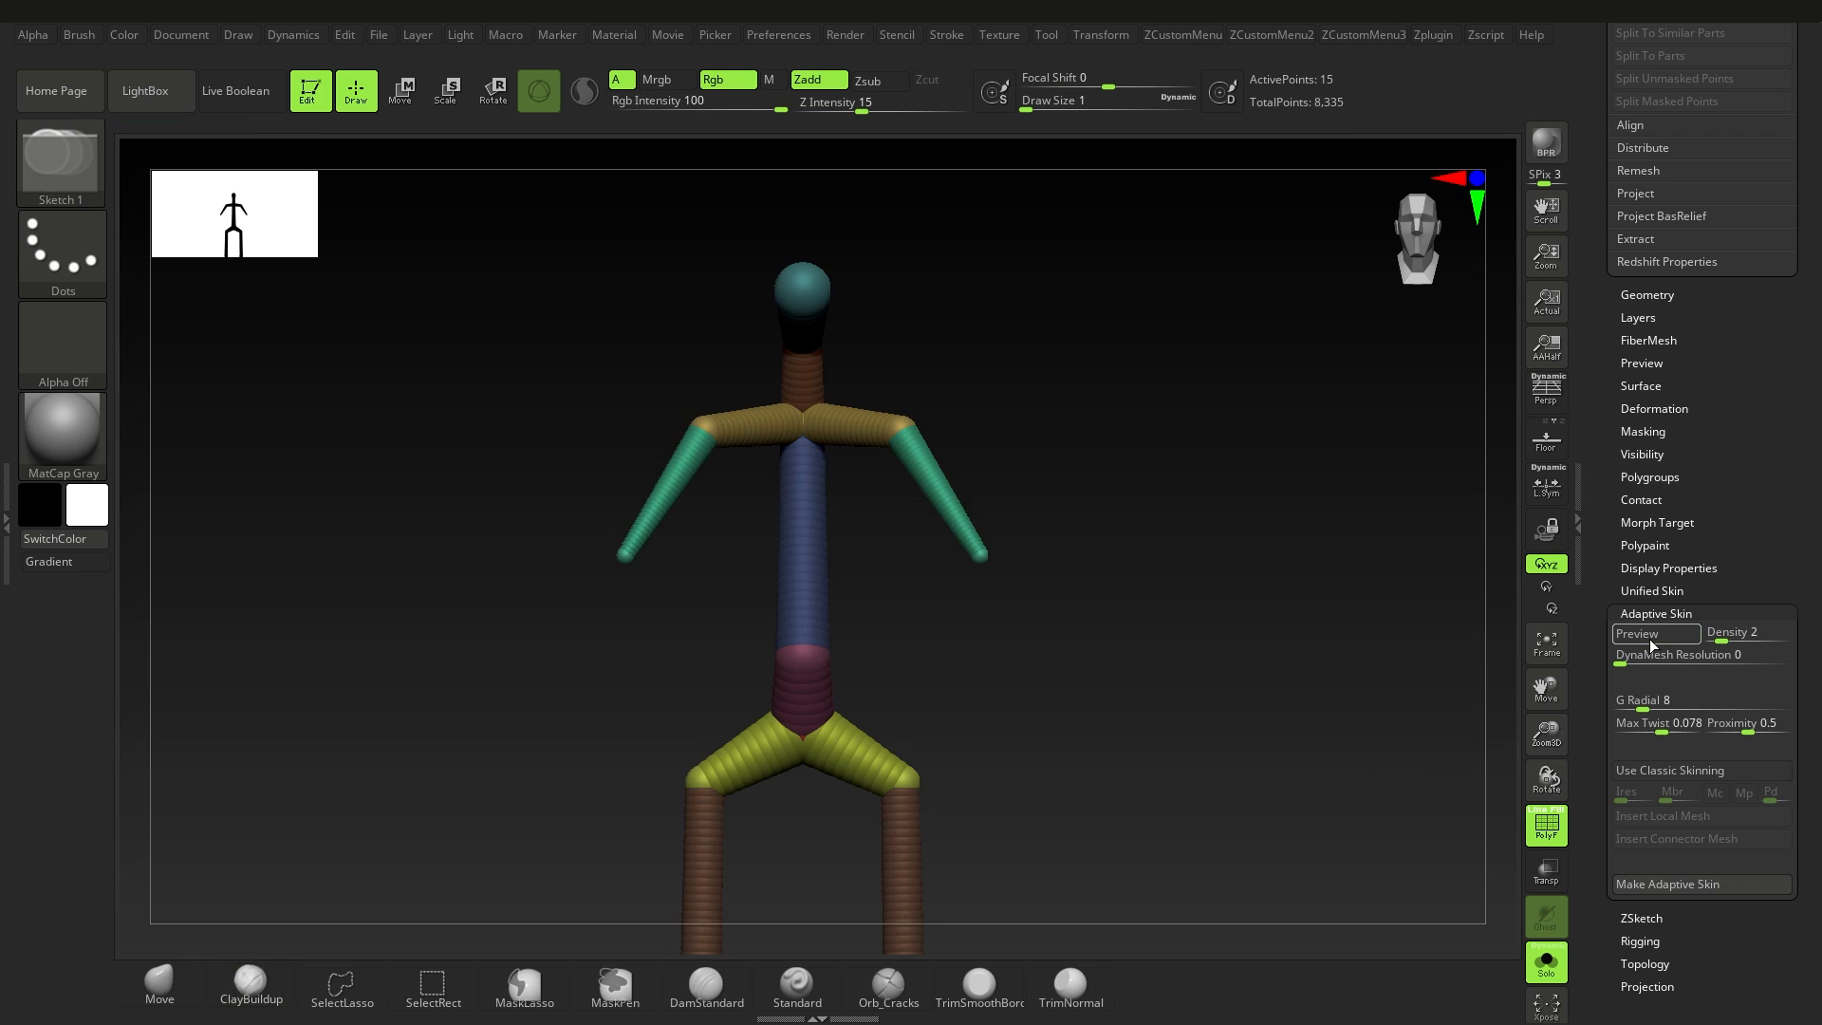
left_click(1652, 635)
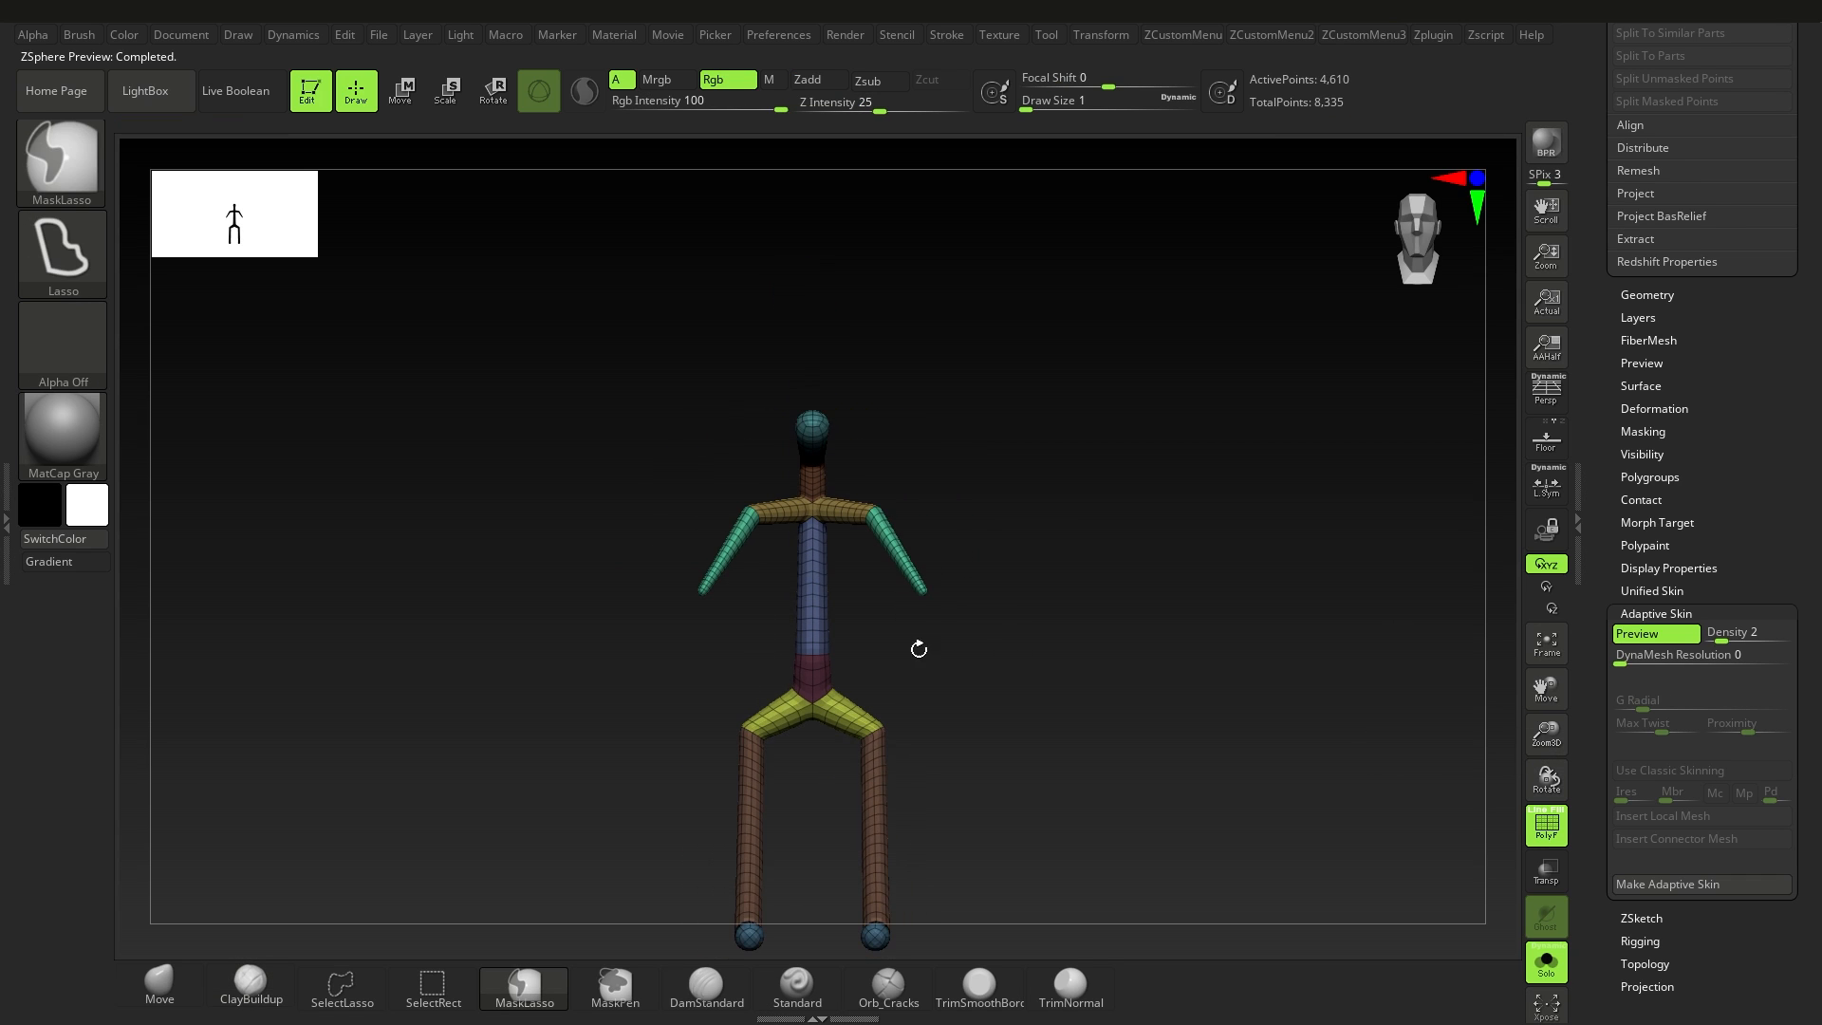
left_click_drag(915, 642, 1082, 729)
Step: Make an adaptive skin from the ZSphere figure and switch to the resulting skin mesh
left_click_drag(1809, 897, 1810, 858)
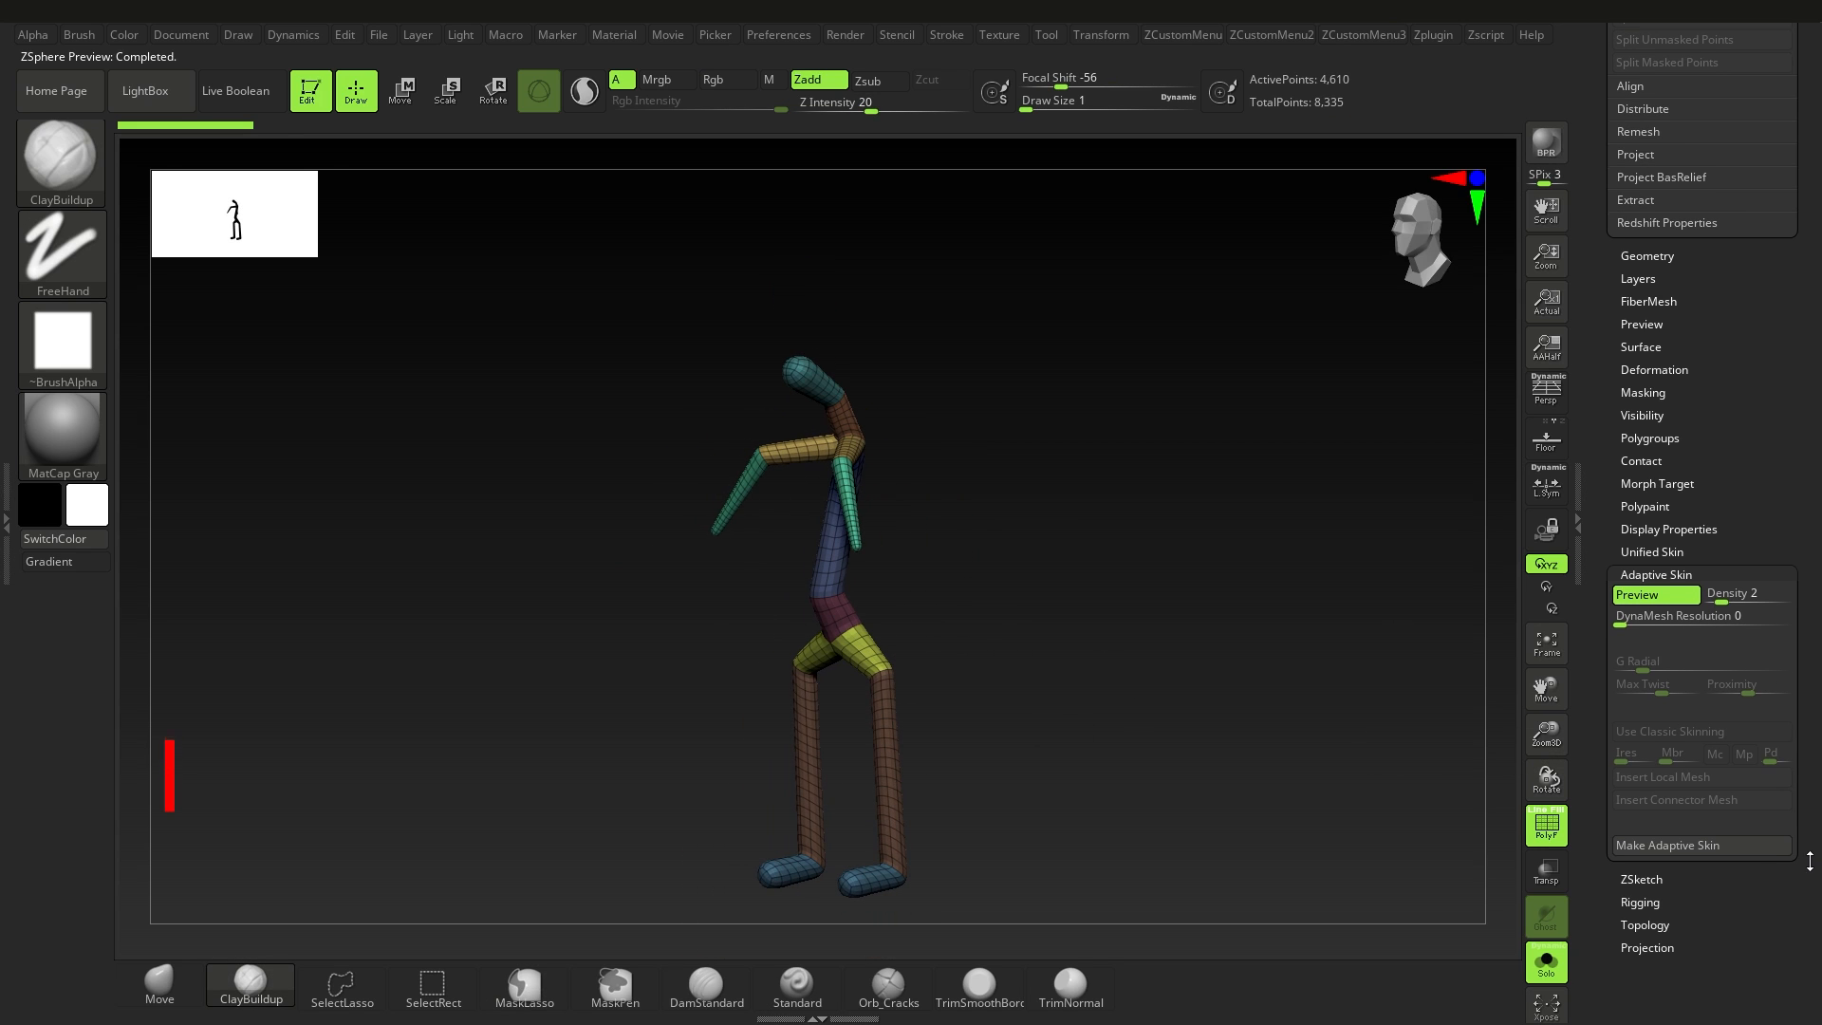
left_click(1663, 851)
left_click_drag(1803, 81, 1796, 817)
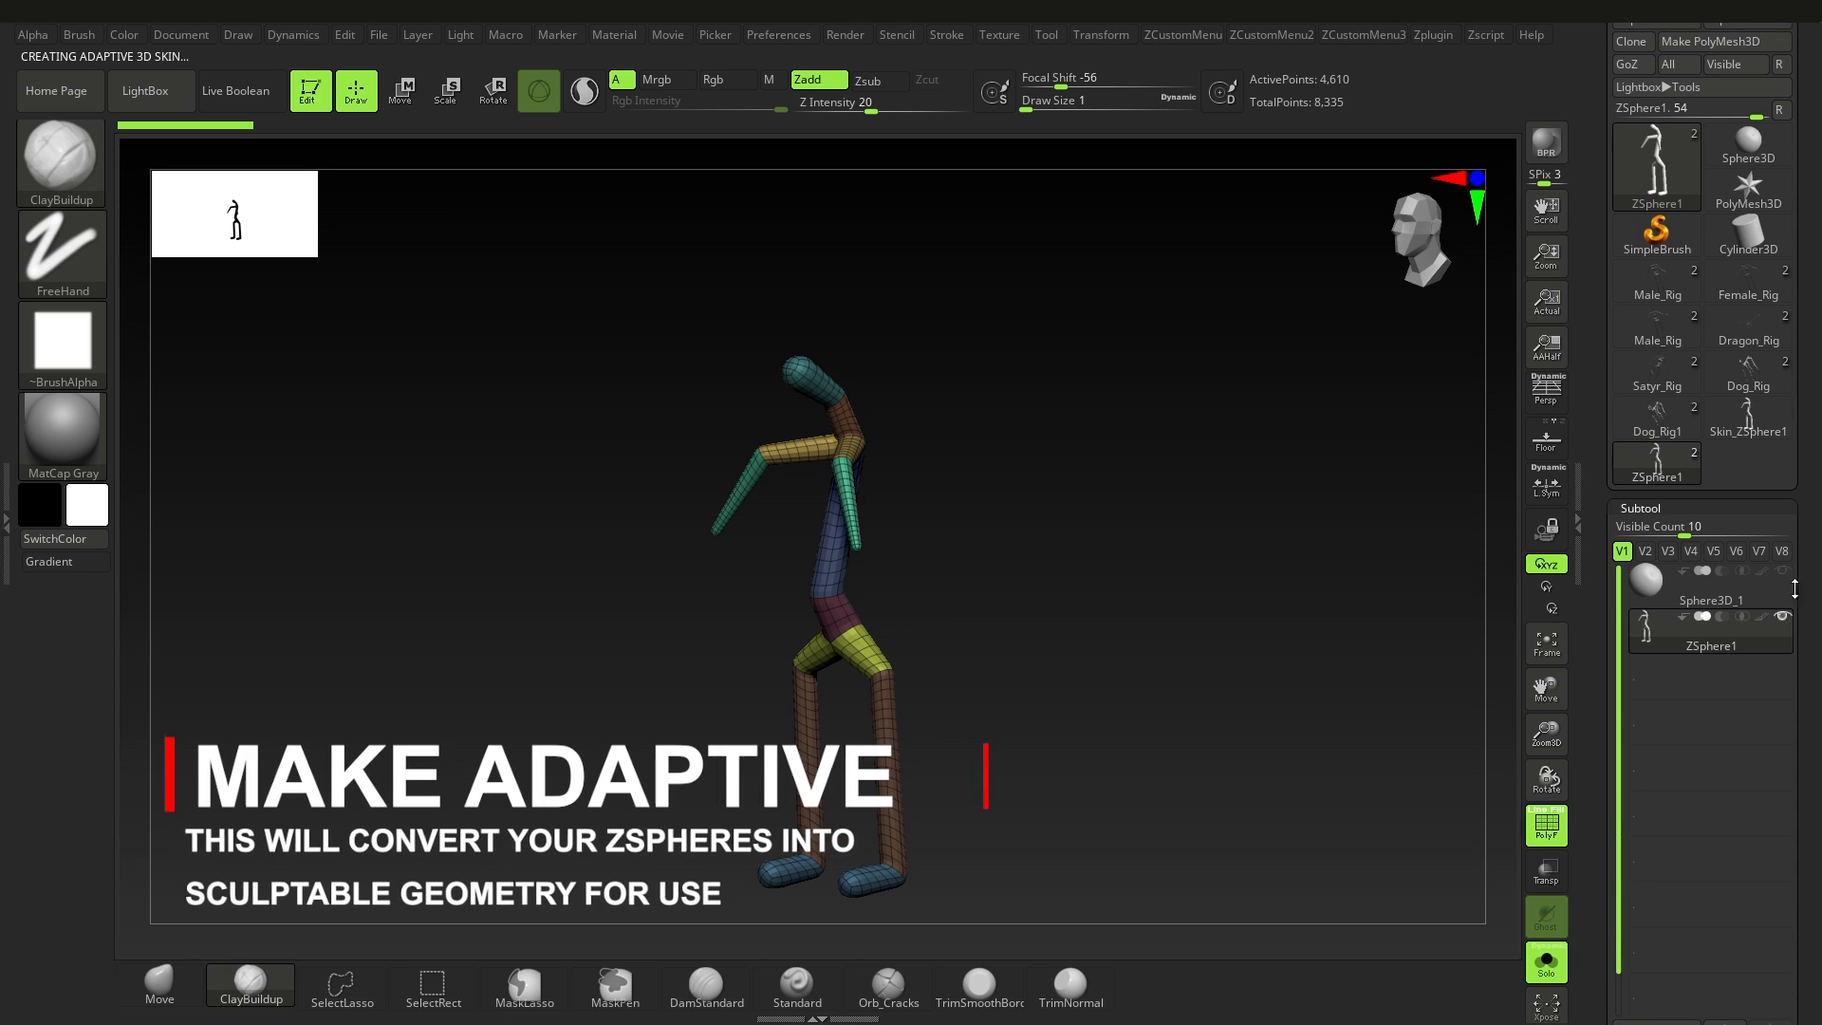
left_click(1751, 419)
right_click_drag(1106, 609, 1047, 631, "ctrl")
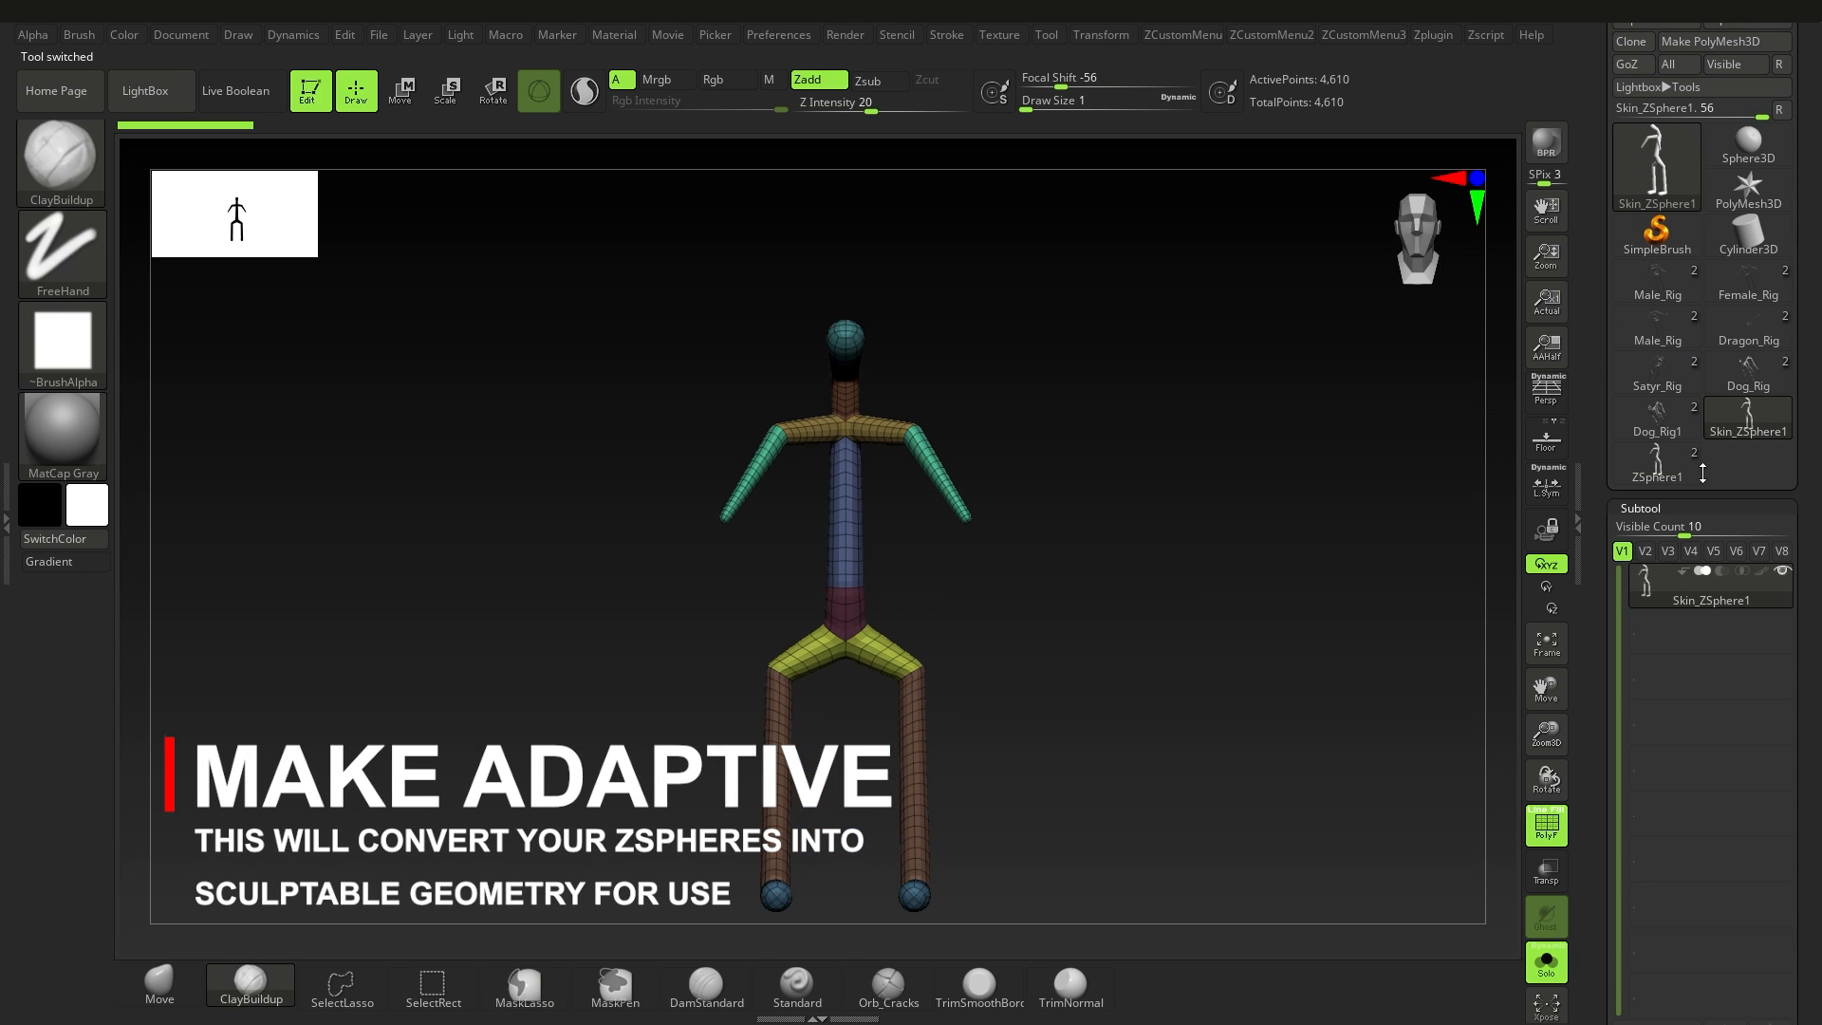
Step: Switch back to the original ZSphere1 figure and turn off its adaptive skin preview
right_click_drag(829, 642, 894, 613)
left_click(1656, 462)
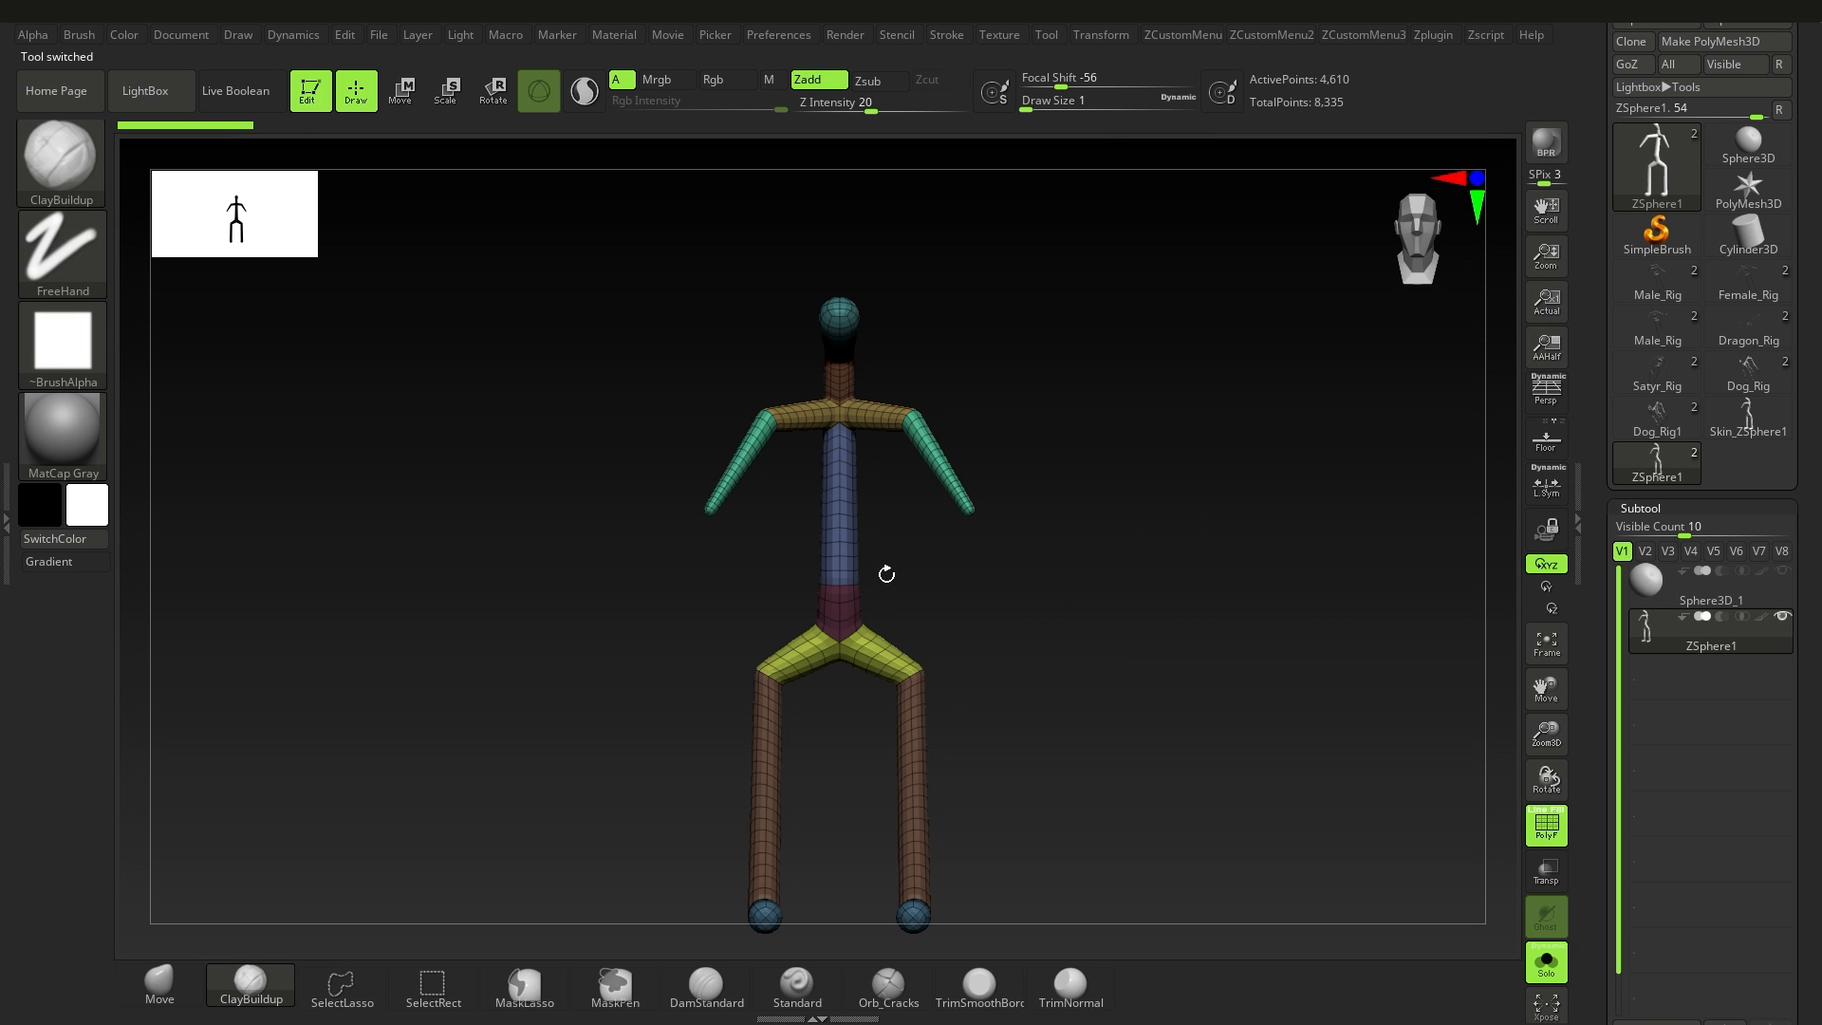
key("a")
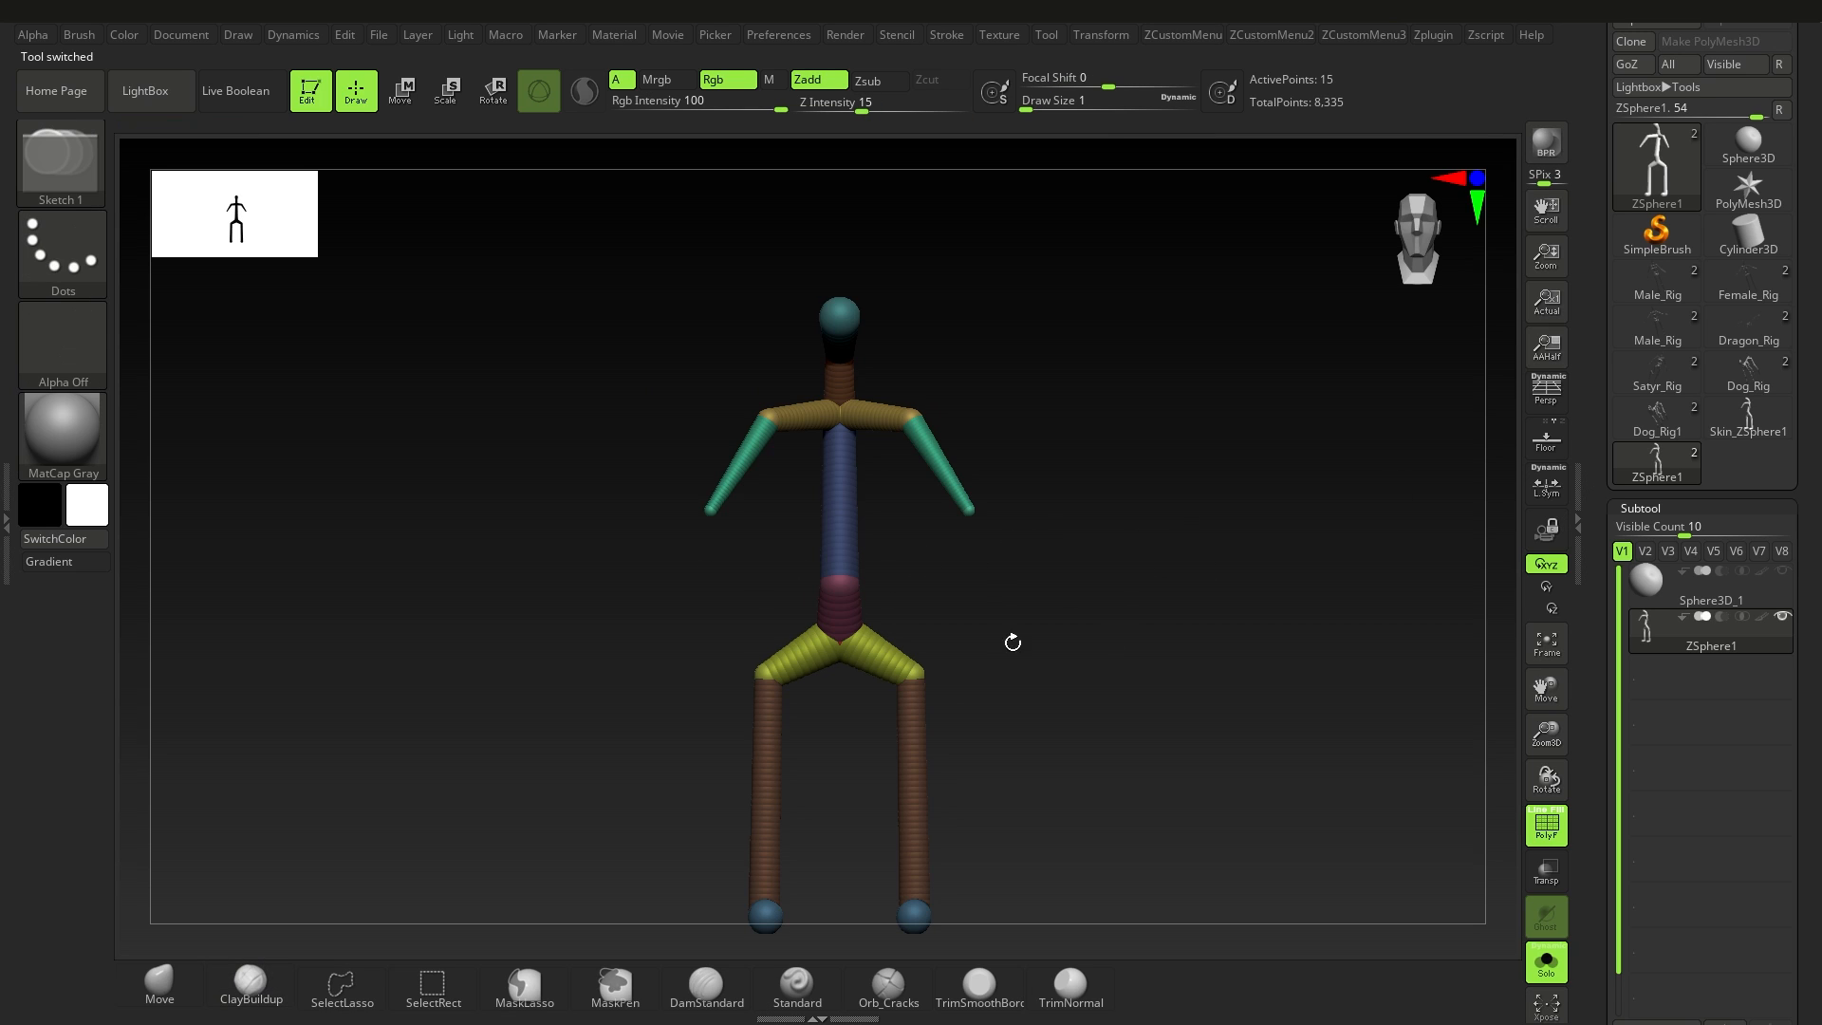
Step: Switch to the Skin_ZSphere1 mesh and back to the ZSphere1 figure to compare the two
right_click_drag(1009, 639, 935, 595, "alt")
mouse_move(1811, 812)
left_mouse_down()
mouse_move(1790, 570)
mouse_move(1818, 664)
mouse_move(1819, 786)
left_mouse_up()
left_click(1666, 680)
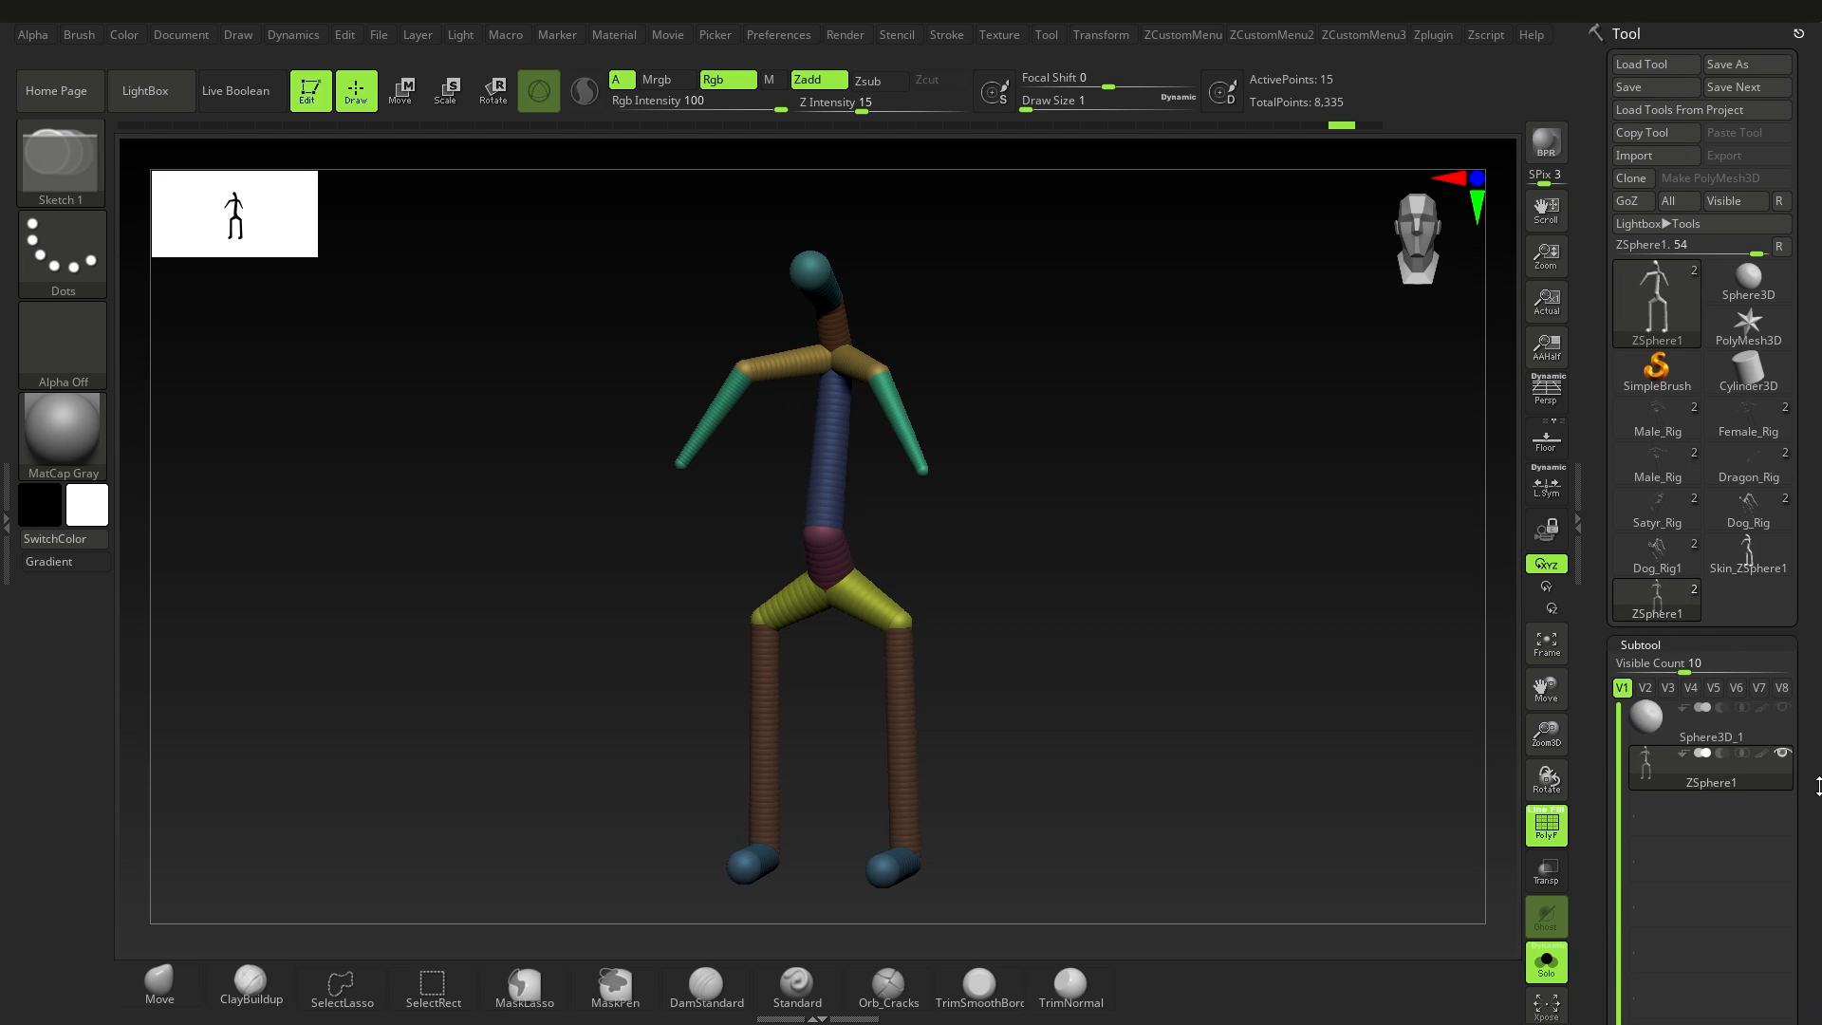
left_click(1753, 554)
left_click(1652, 614)
left_click_drag(1013, 594, 1026, 613, "shift")
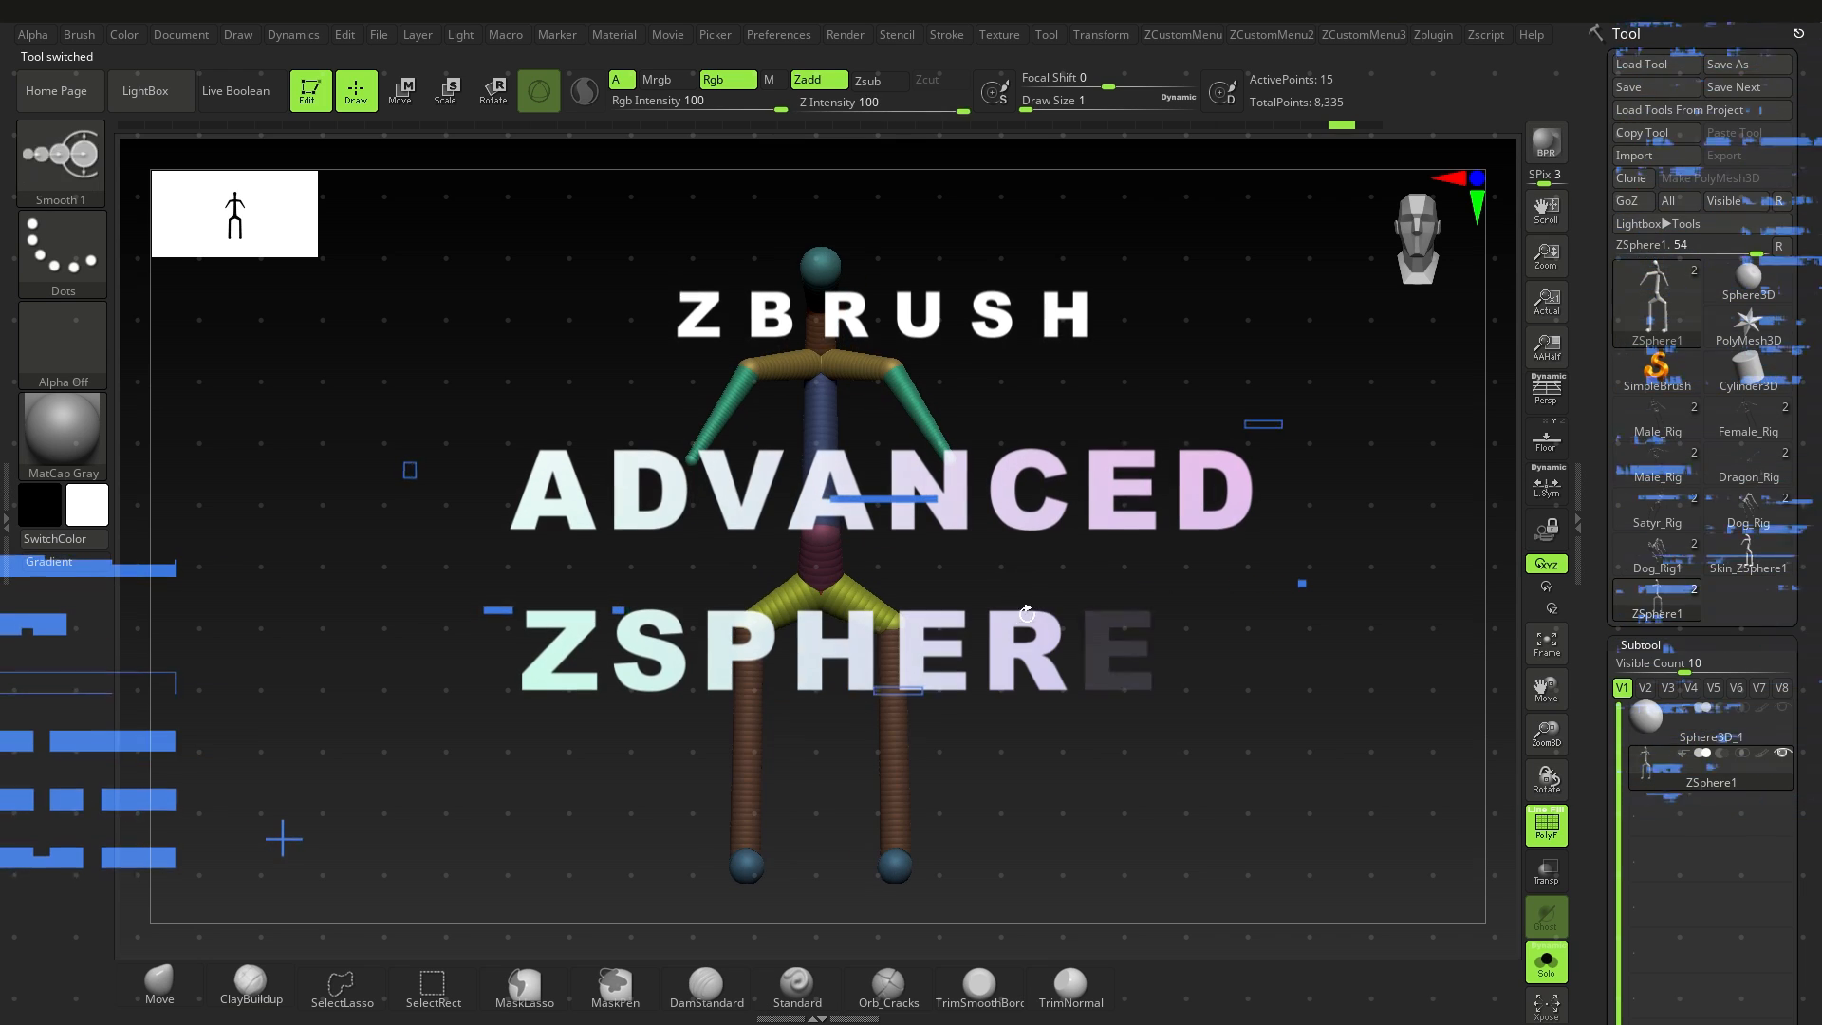
mouse_move(1027, 614)
right_mouse_down("ctrl")
mouse_move(1018, 657)
mouse_move(1033, 600)
right_mouse_up("ctrl")
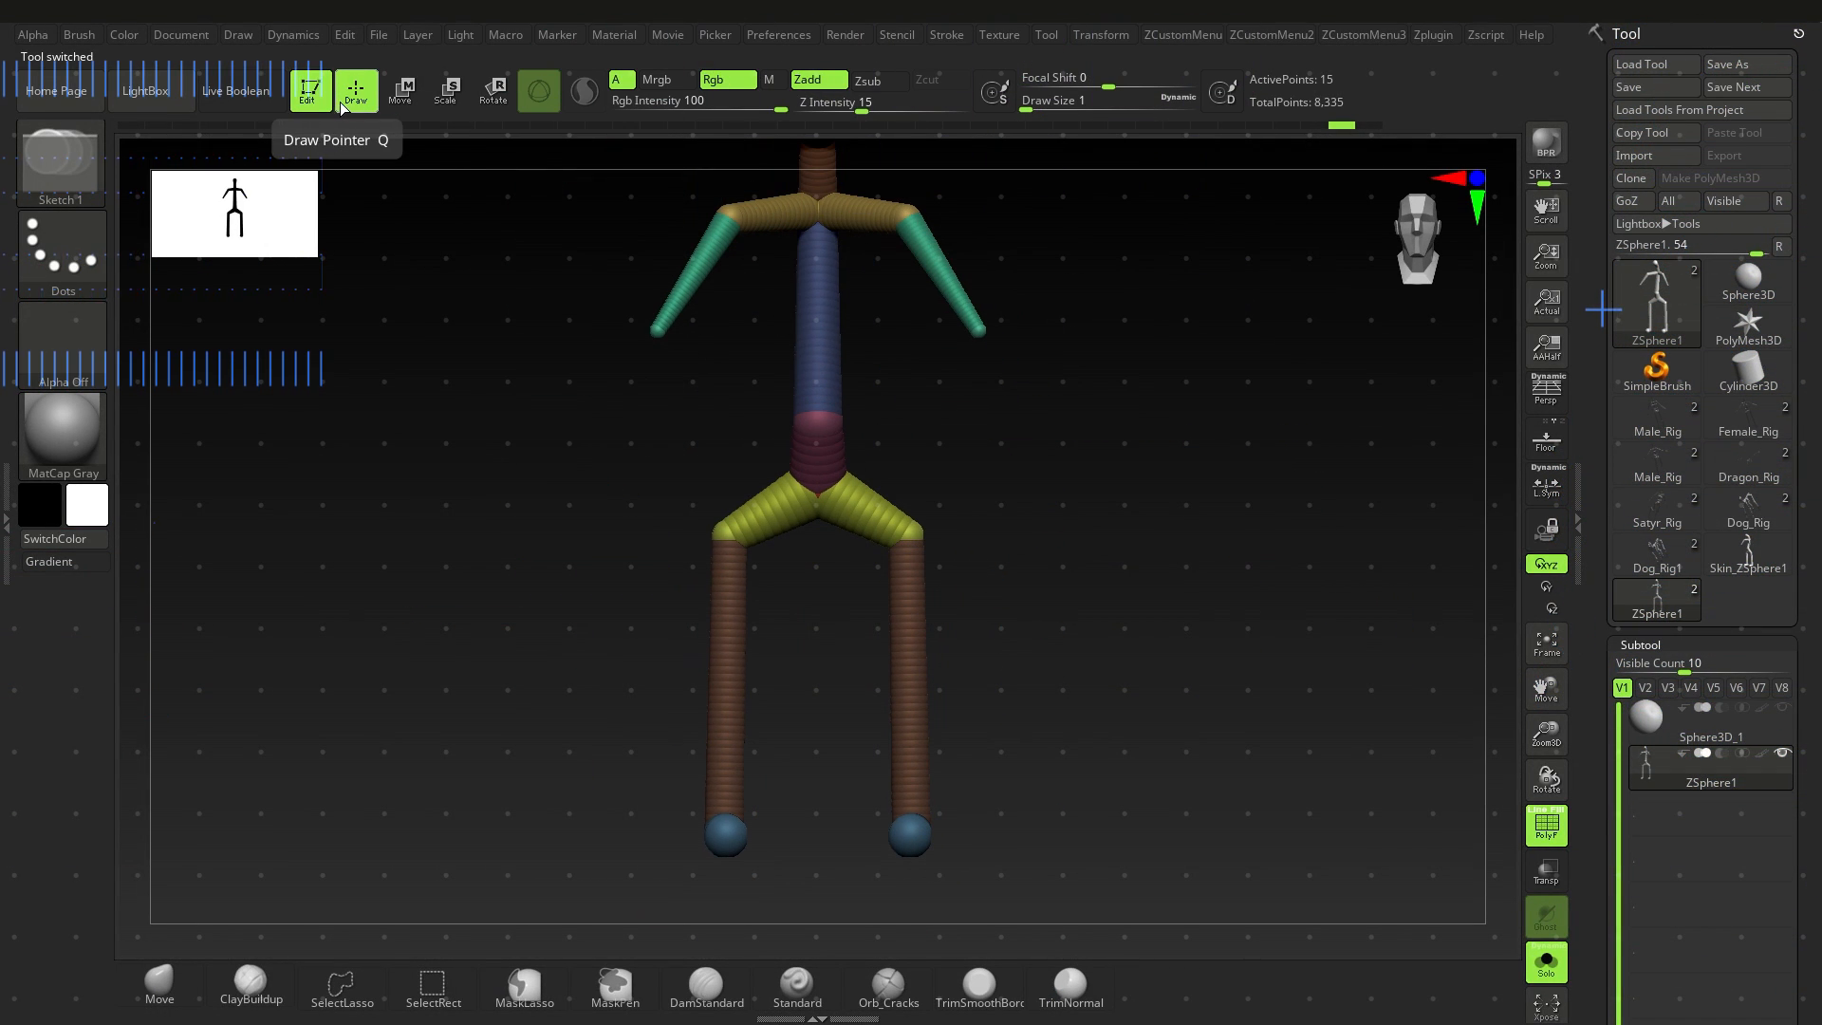
Step: Add two mirrored ZSpheres in sequence outward from each hip joint and move the end spheres farther out to the sides
right_click_drag(1032, 503, 996, 580, "ctrl")
right_click_drag(996, 581, 859, 552, "alt")
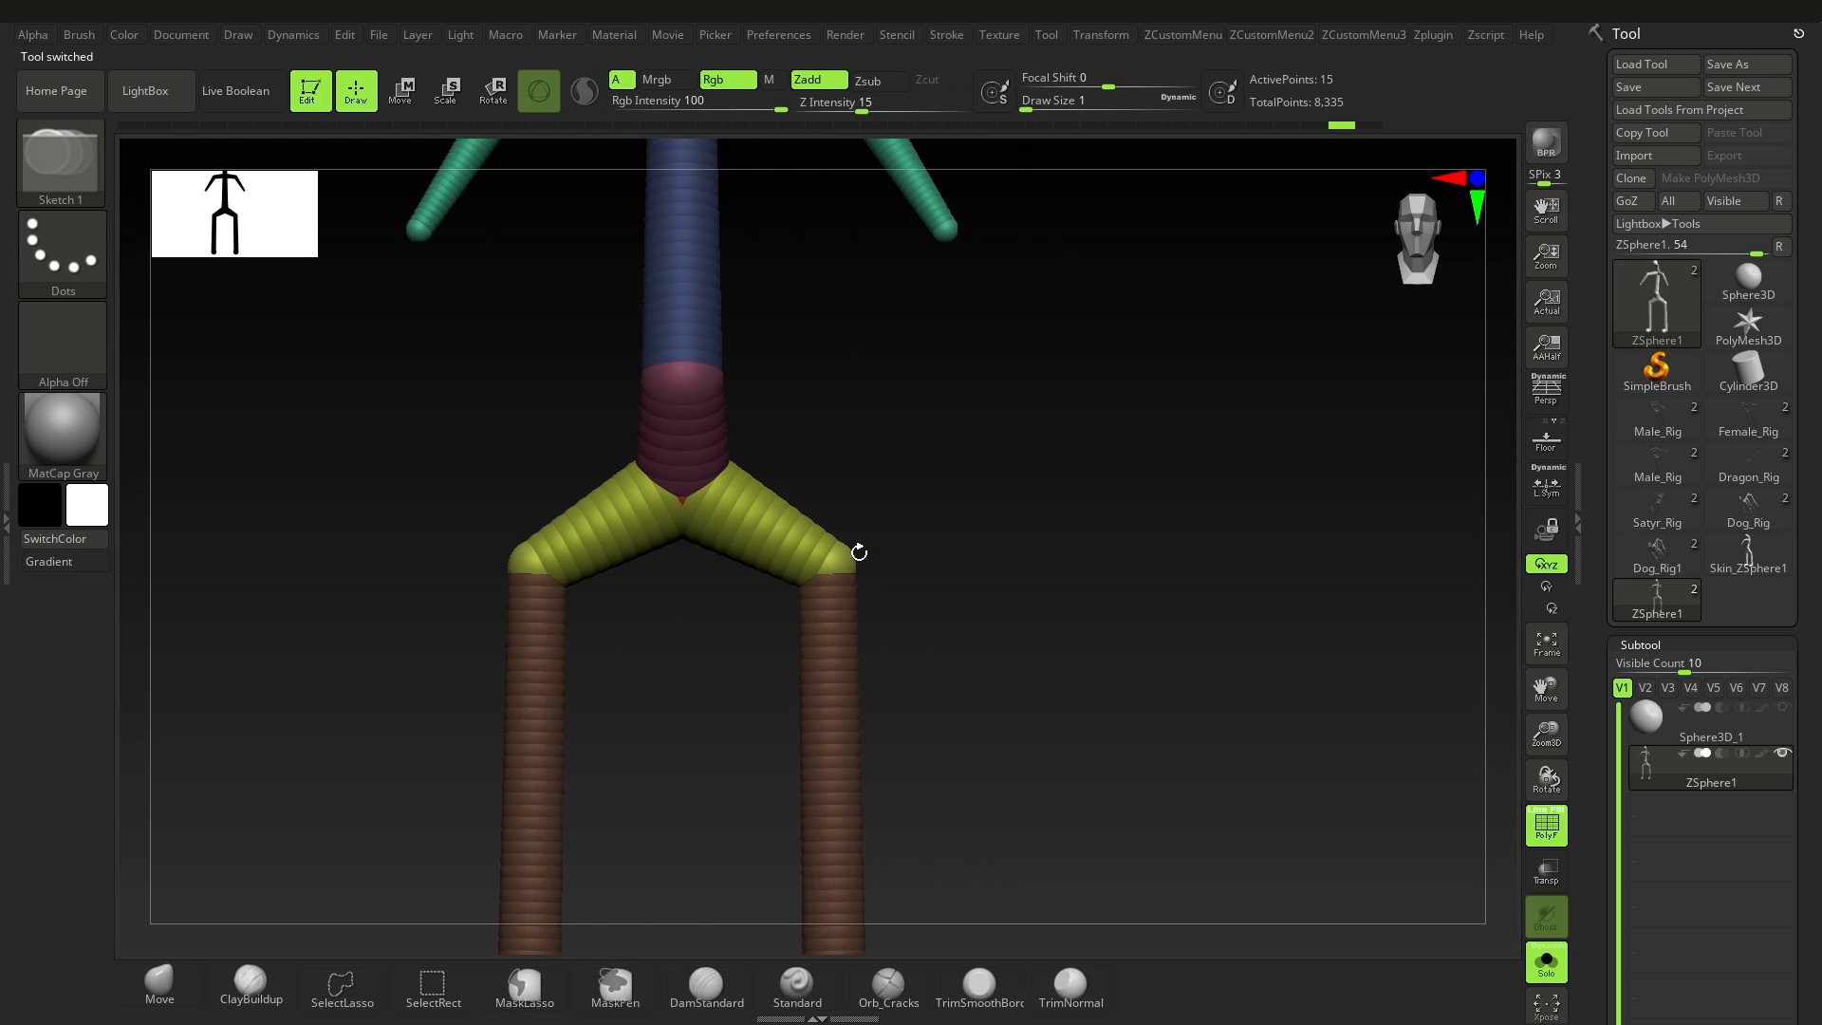
mouse_move(874, 561)
left_mouse_down()
mouse_move(1082, 435)
mouse_move(1136, 492)
mouse_move(921, 593)
mouse_move(886, 582)
mouse_move(927, 573)
mouse_move(880, 552)
left_mouse_up()
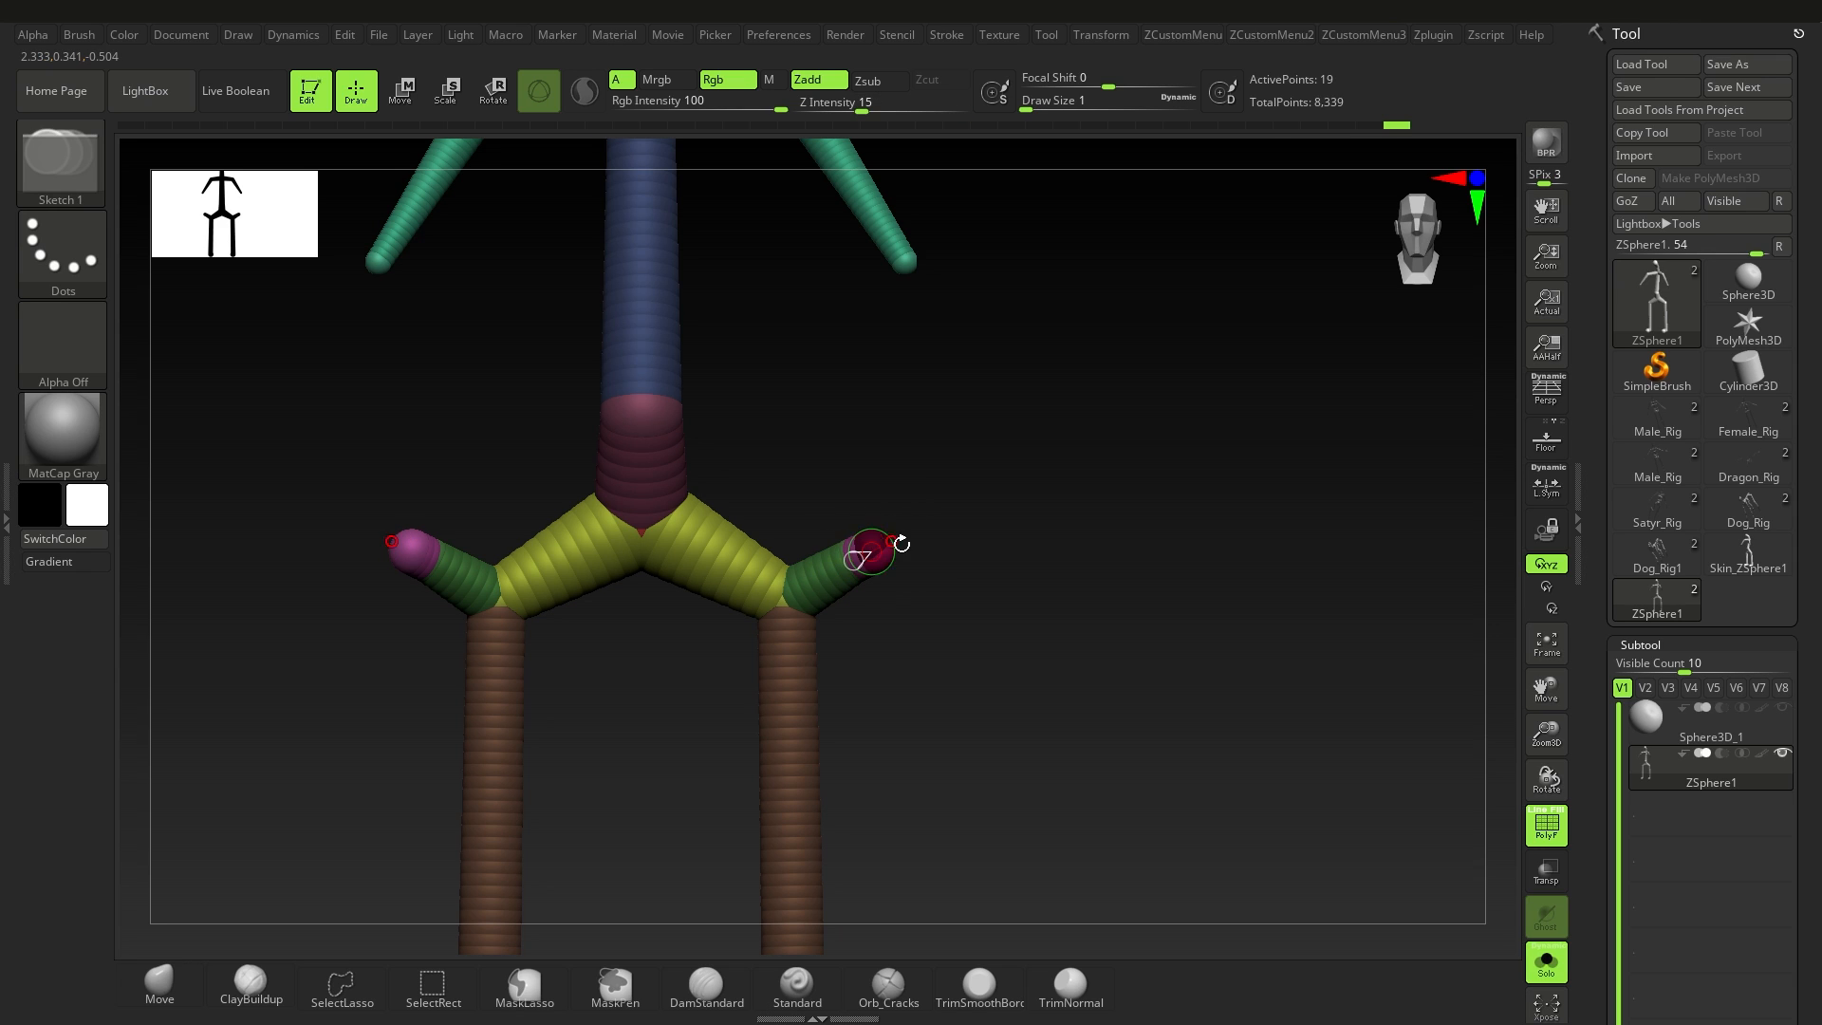
left_click(400, 103)
left_click_drag(871, 552, 967, 571)
Step: Scale down the end ZSpheres of the hip branches, draw a child sphere on each tip and move it outward and down
left_click(454, 95)
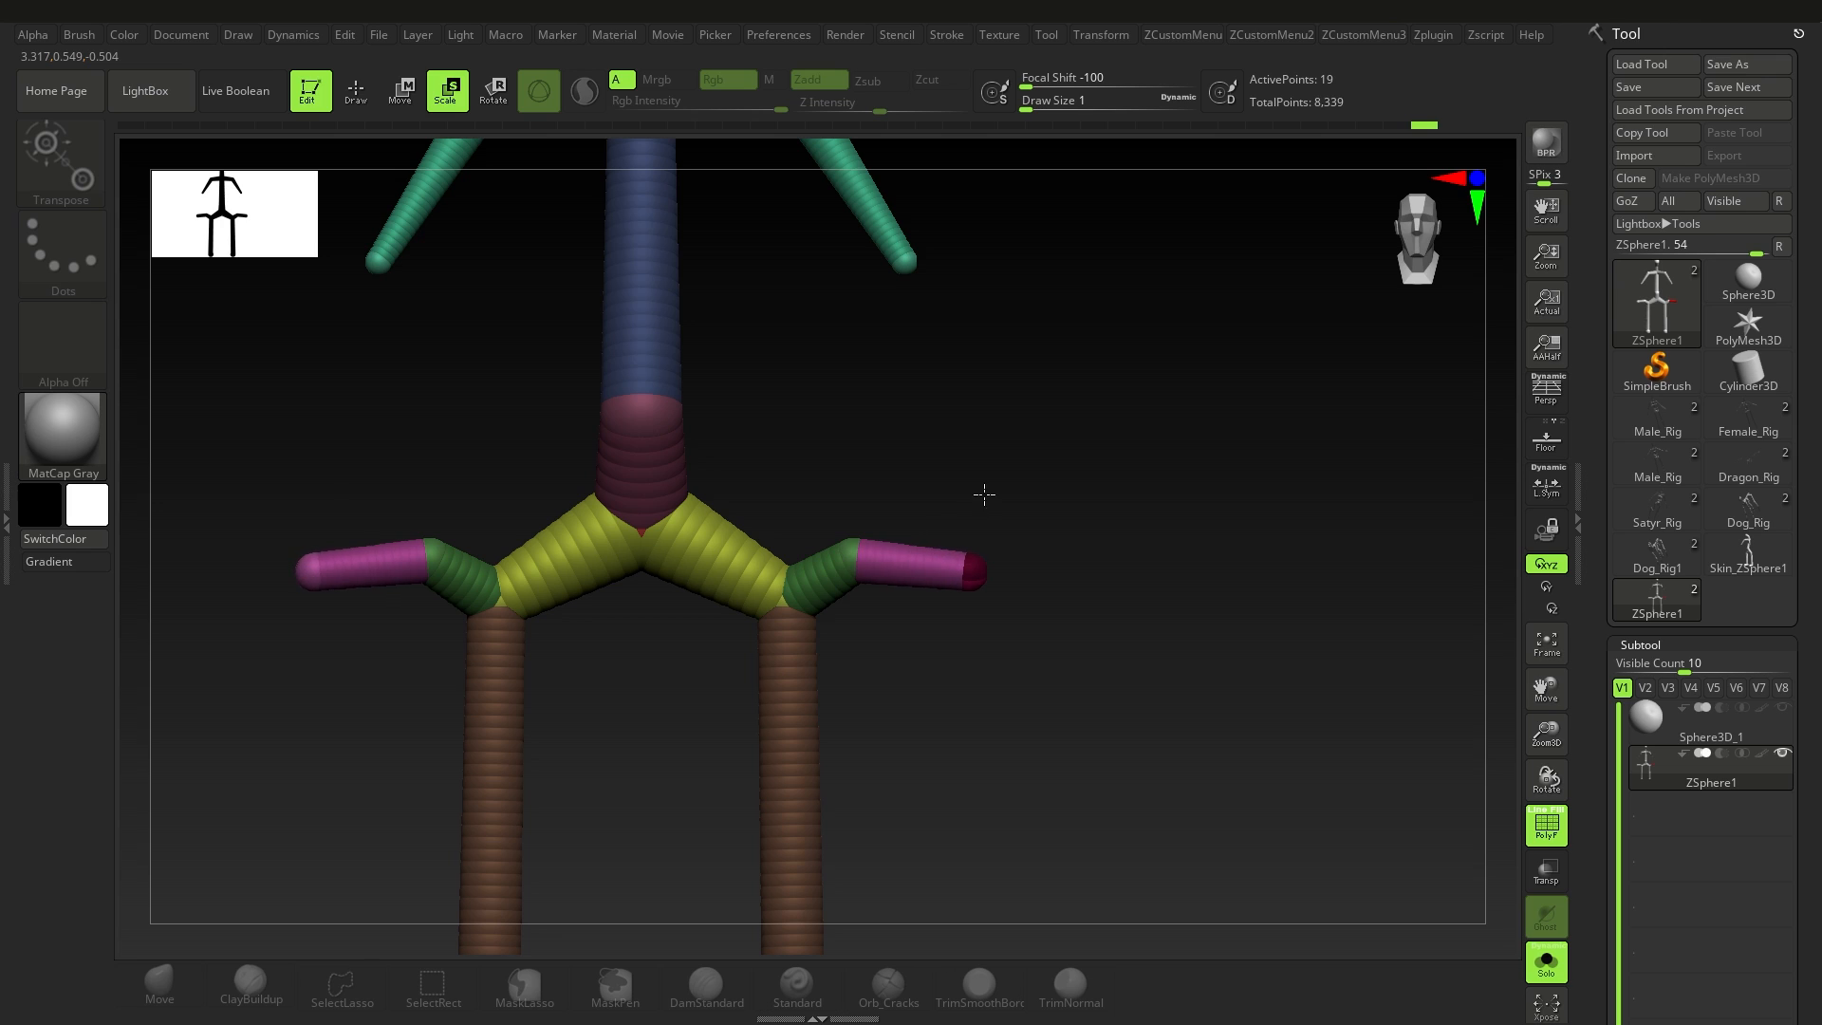
left_click_drag(984, 494, 992, 256)
right_click_drag(976, 558, 937, 595, "alt")
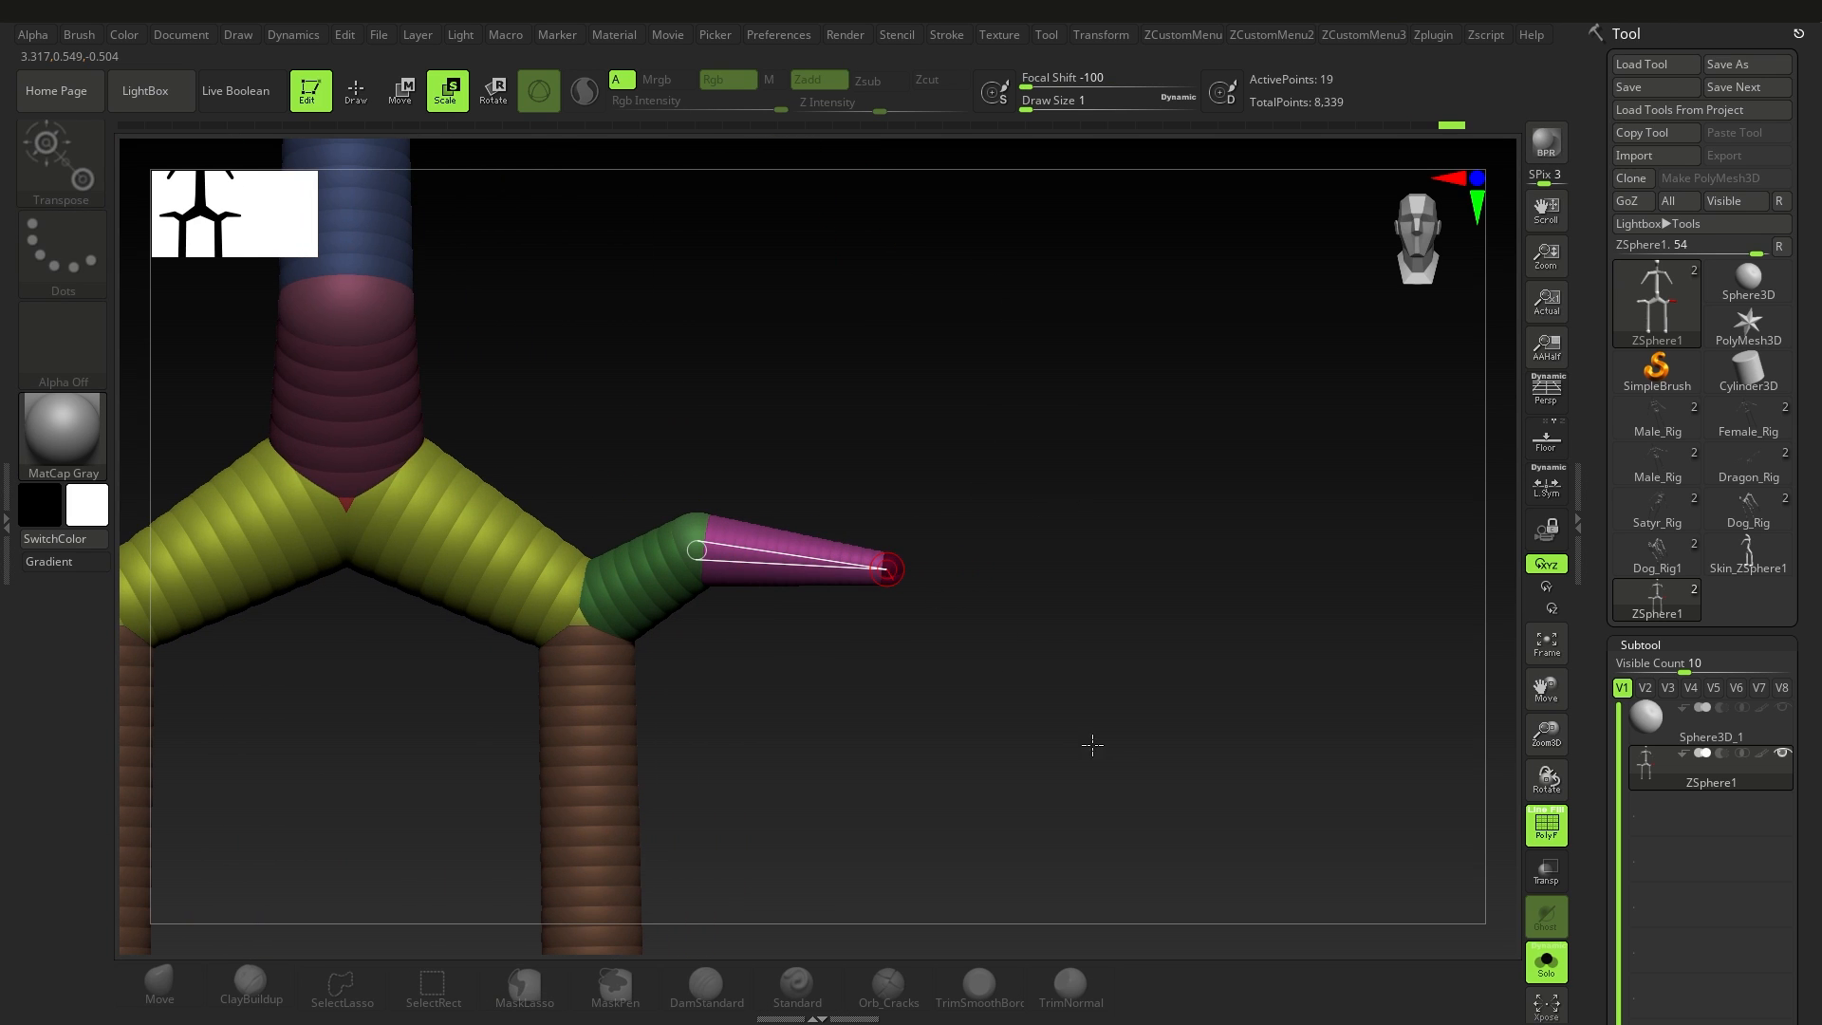
right_click_drag(1092, 744, 961, 715, "alt")
left_click(356, 107)
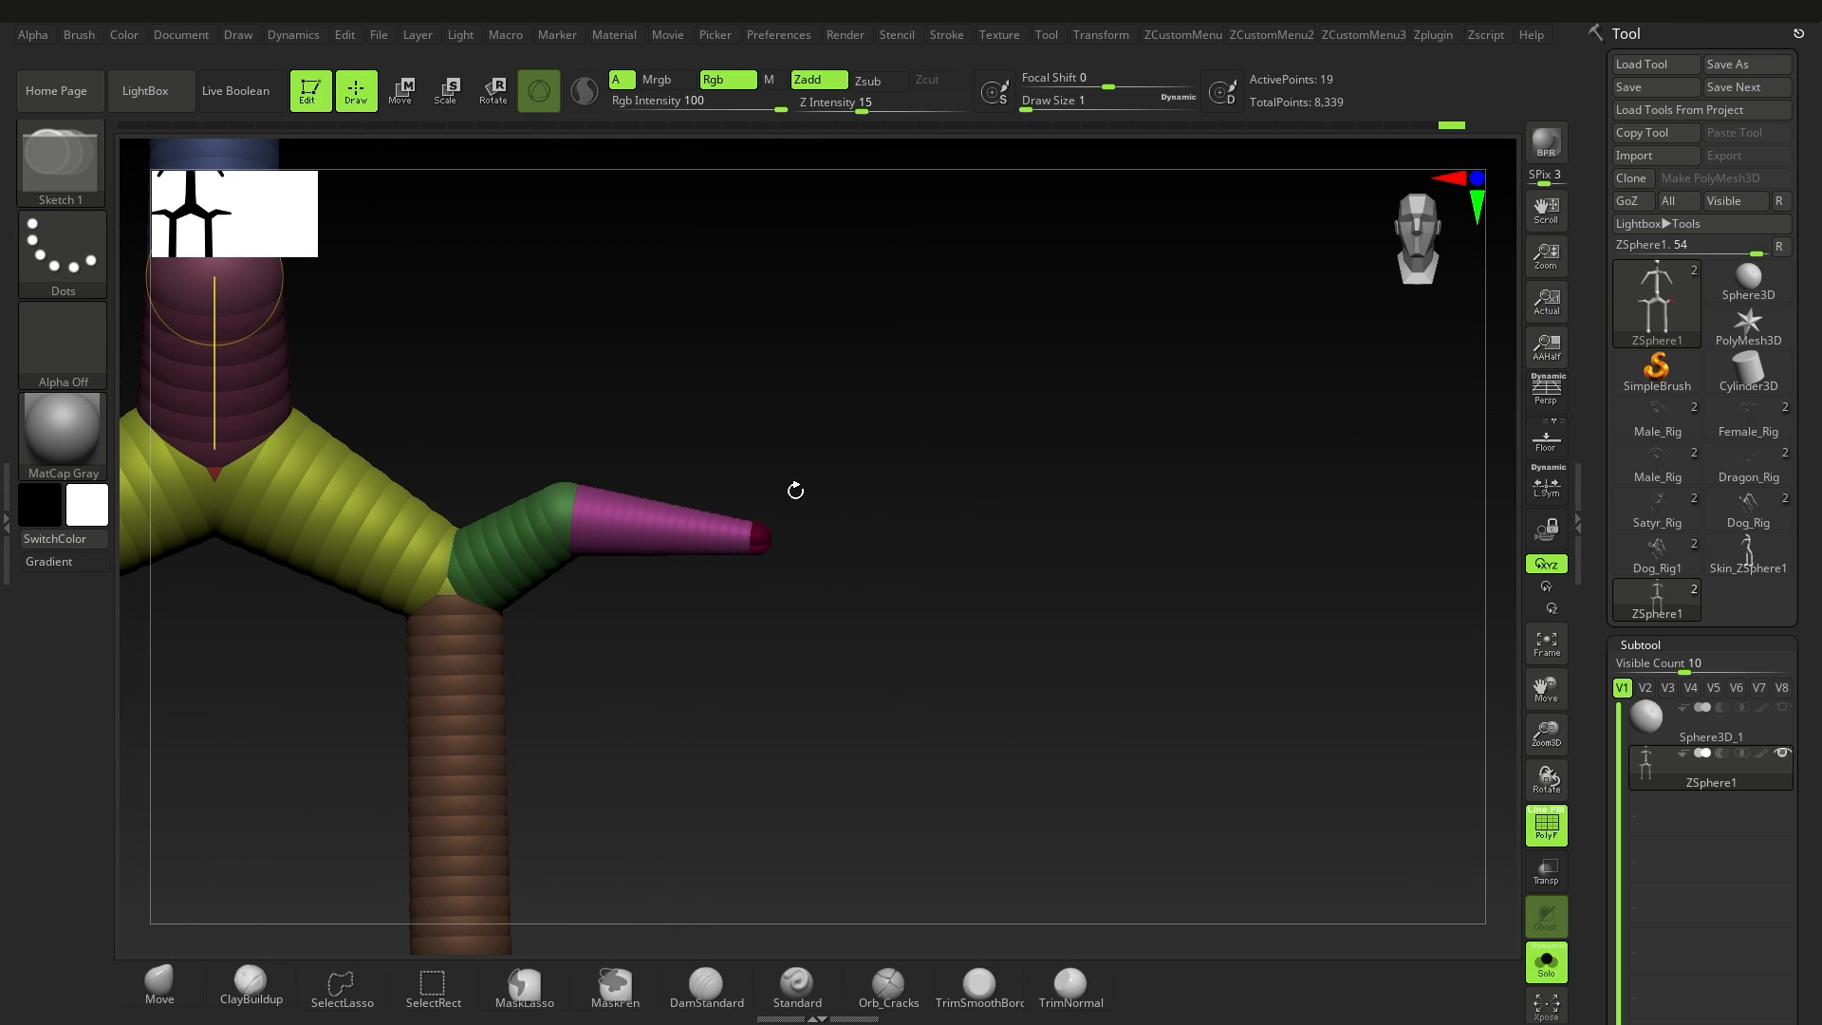
left_click_drag(822, 560, 829, 565, "shift")
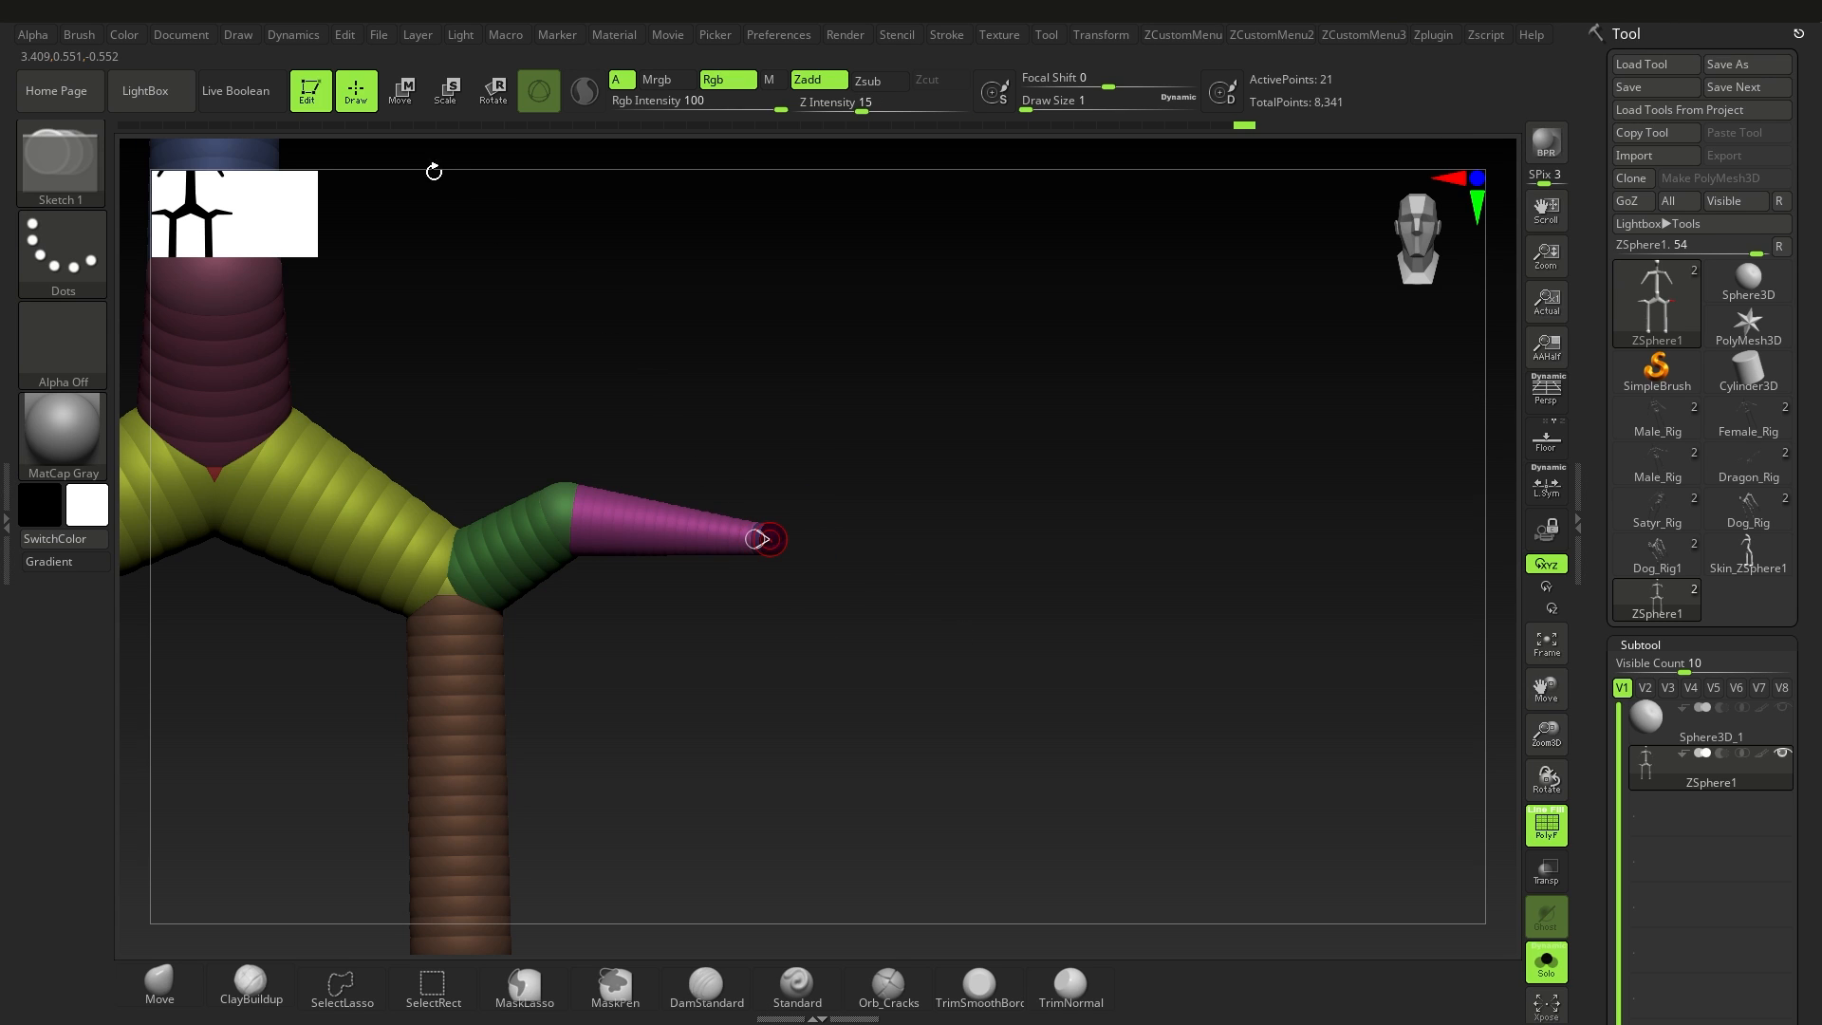
key("w")
left_click_drag(769, 539, 799, 453)
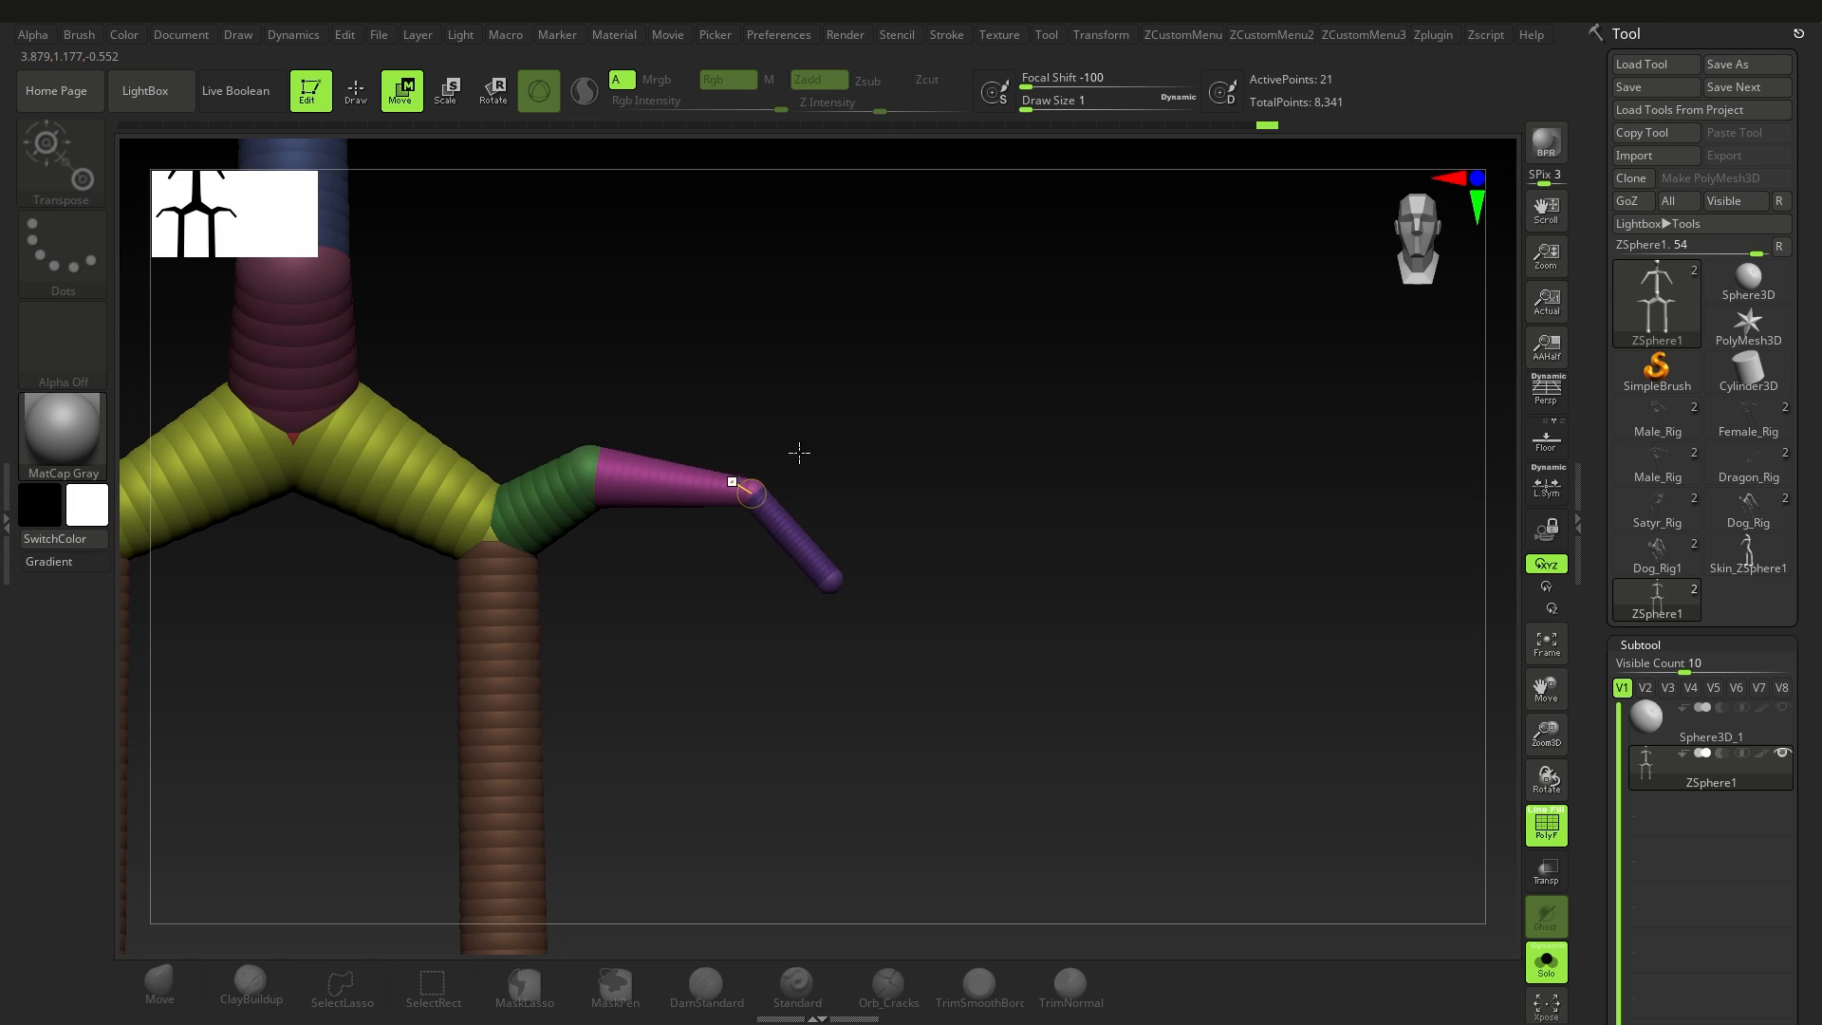
Step: Draw a long curling chain of ZSpheres from the tip of each hip branch and inspect it from an angle
left_click(356, 90)
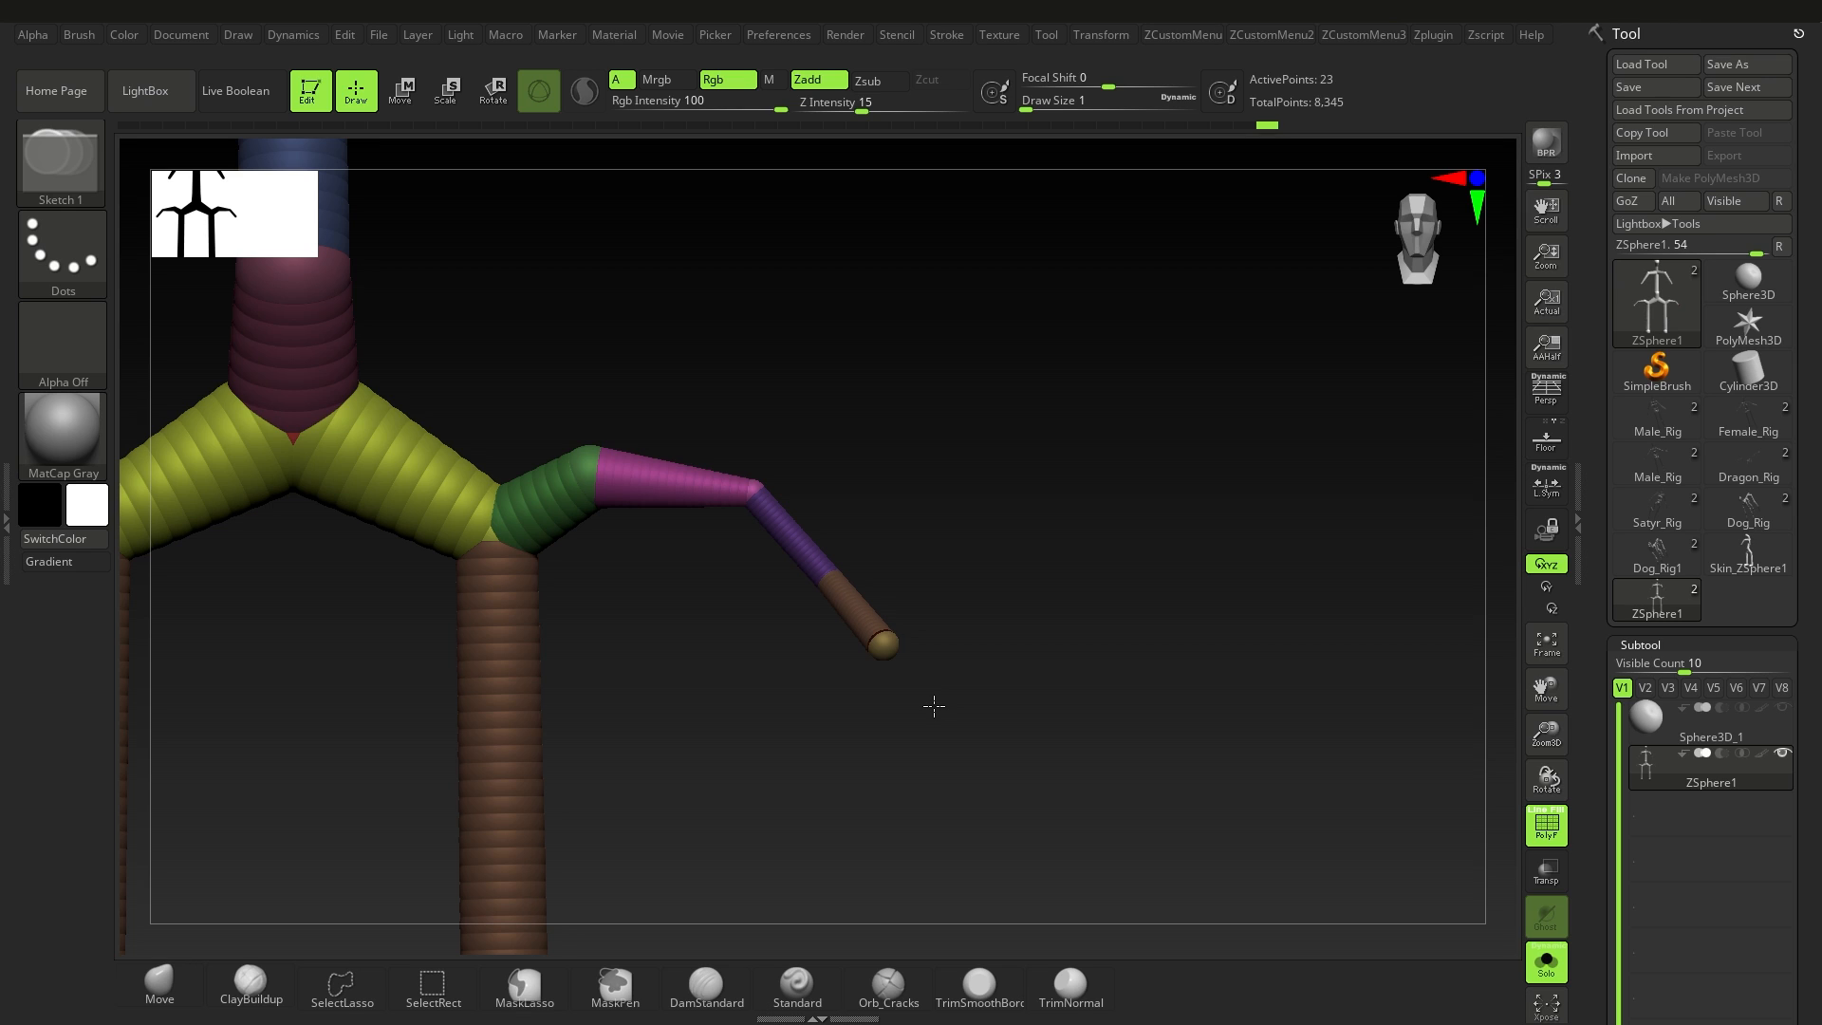
mouse_move(1042, 731)
left_mouse_down()
mouse_move(1199, 592)
mouse_move(1049, 418)
mouse_move(817, 309)
mouse_move(1205, 294)
mouse_move(1253, 642)
mouse_move(1382, 626)
mouse_move(1500, 550)
mouse_move(1452, 512)
left_mouse_up()
right_click_drag(1073, 726, 930, 716, "ctrl")
right_click_drag(918, 526, 1060, 598, "alt")
right_click_drag(1061, 598, 1020, 566)
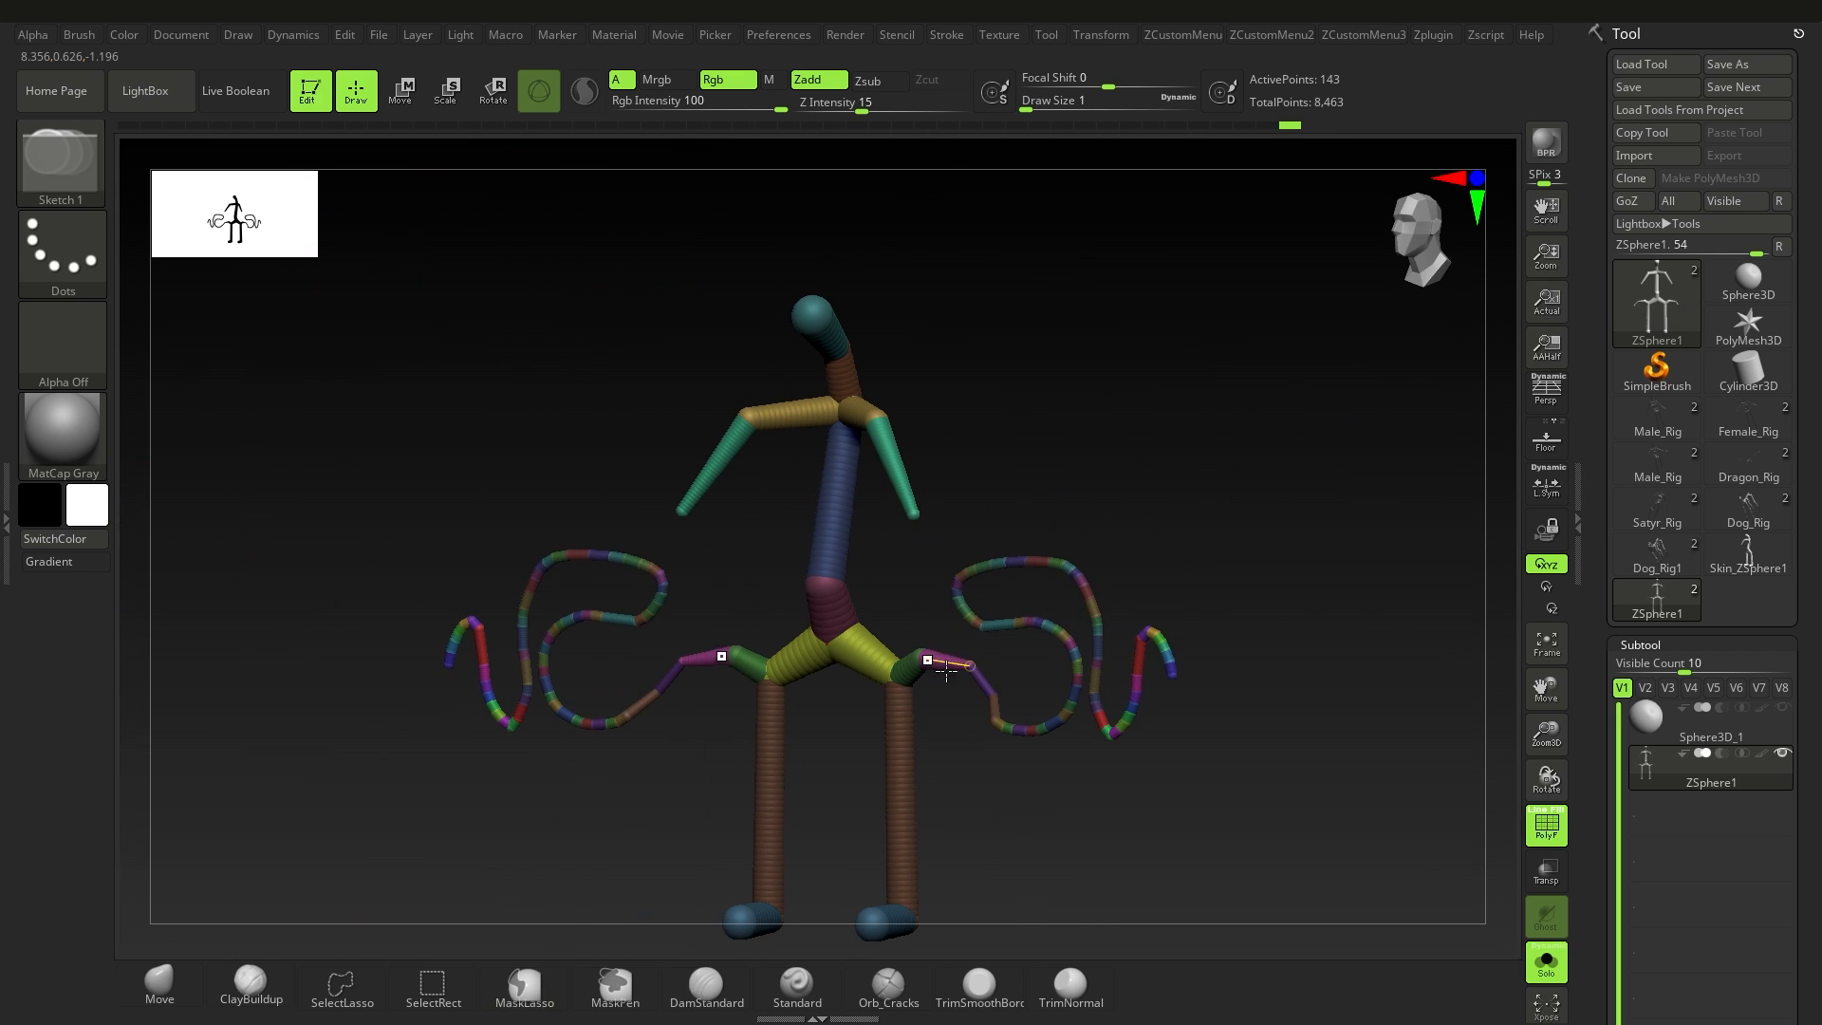
right_click_drag(946, 671, 913, 634)
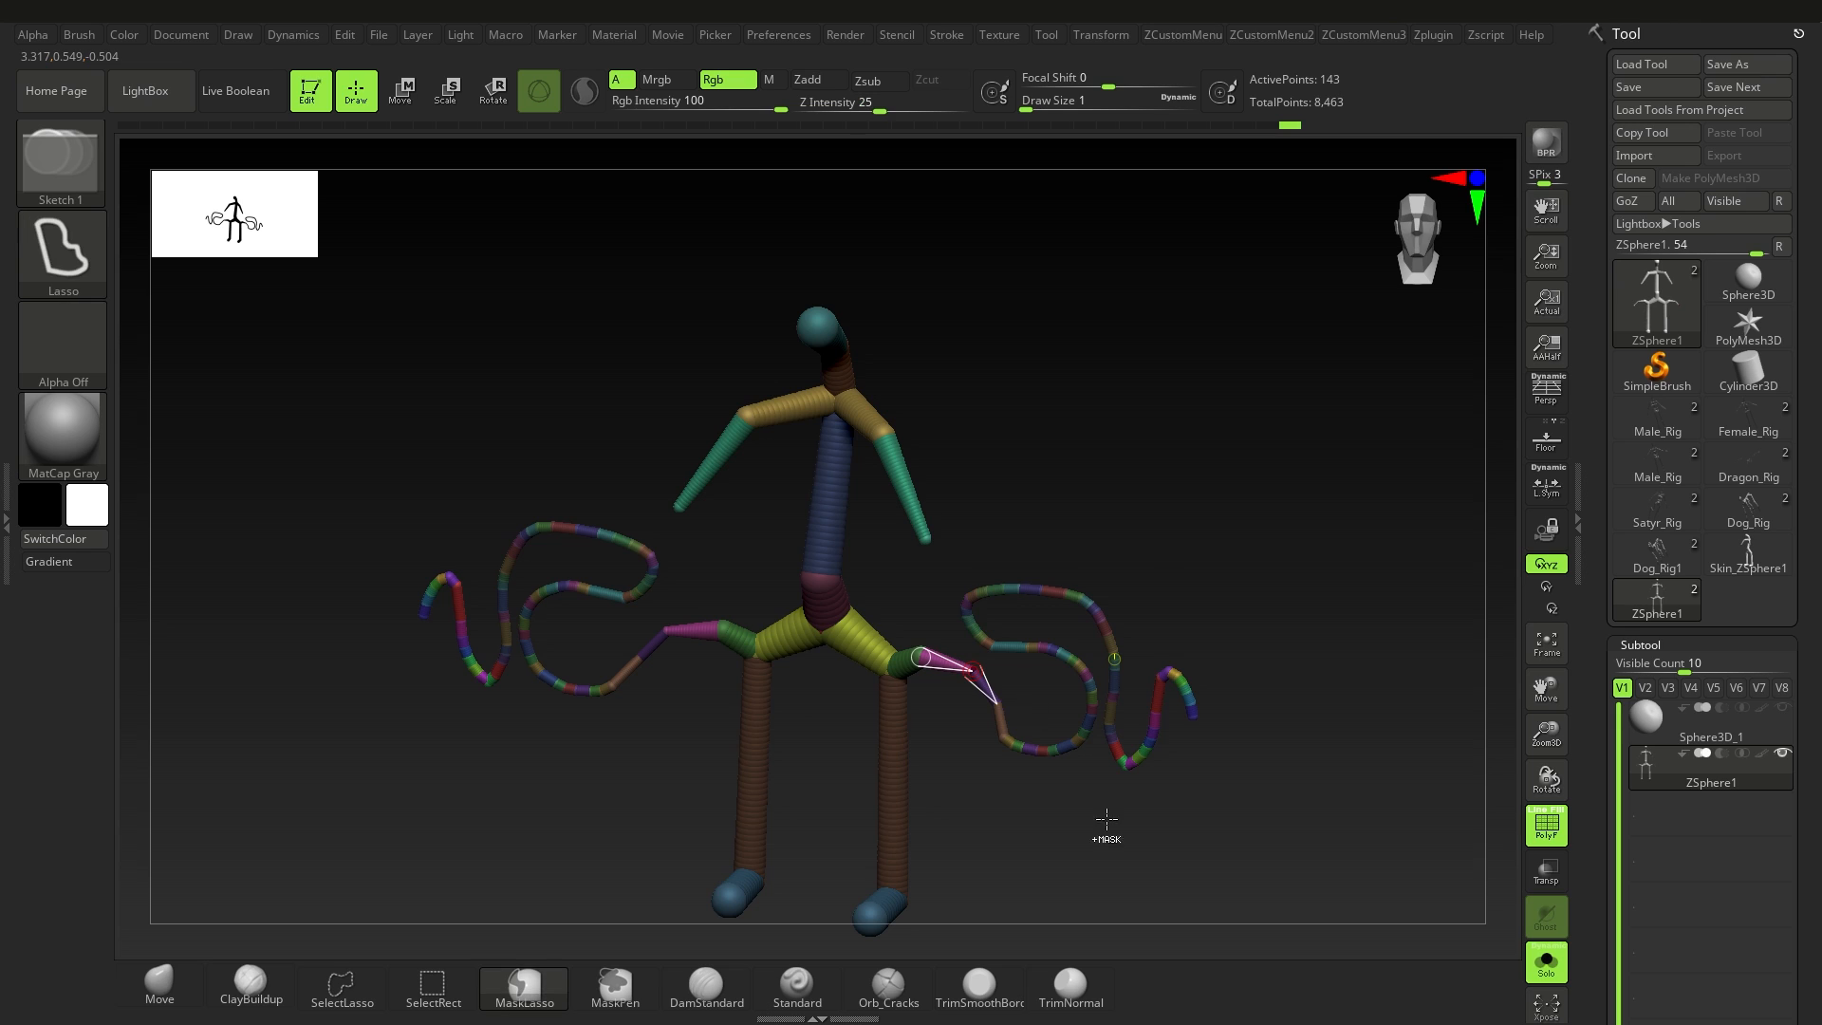
Step: Undo the curling chains and the hip branches back to the plain figure
key("ctrl+z")
mouse_move(1033, 736)
right_mouse_down()
mouse_move(1049, 692)
mouse_move(1058, 704)
mouse_move(1040, 670)
right_mouse_up()
key("ctrl+z")
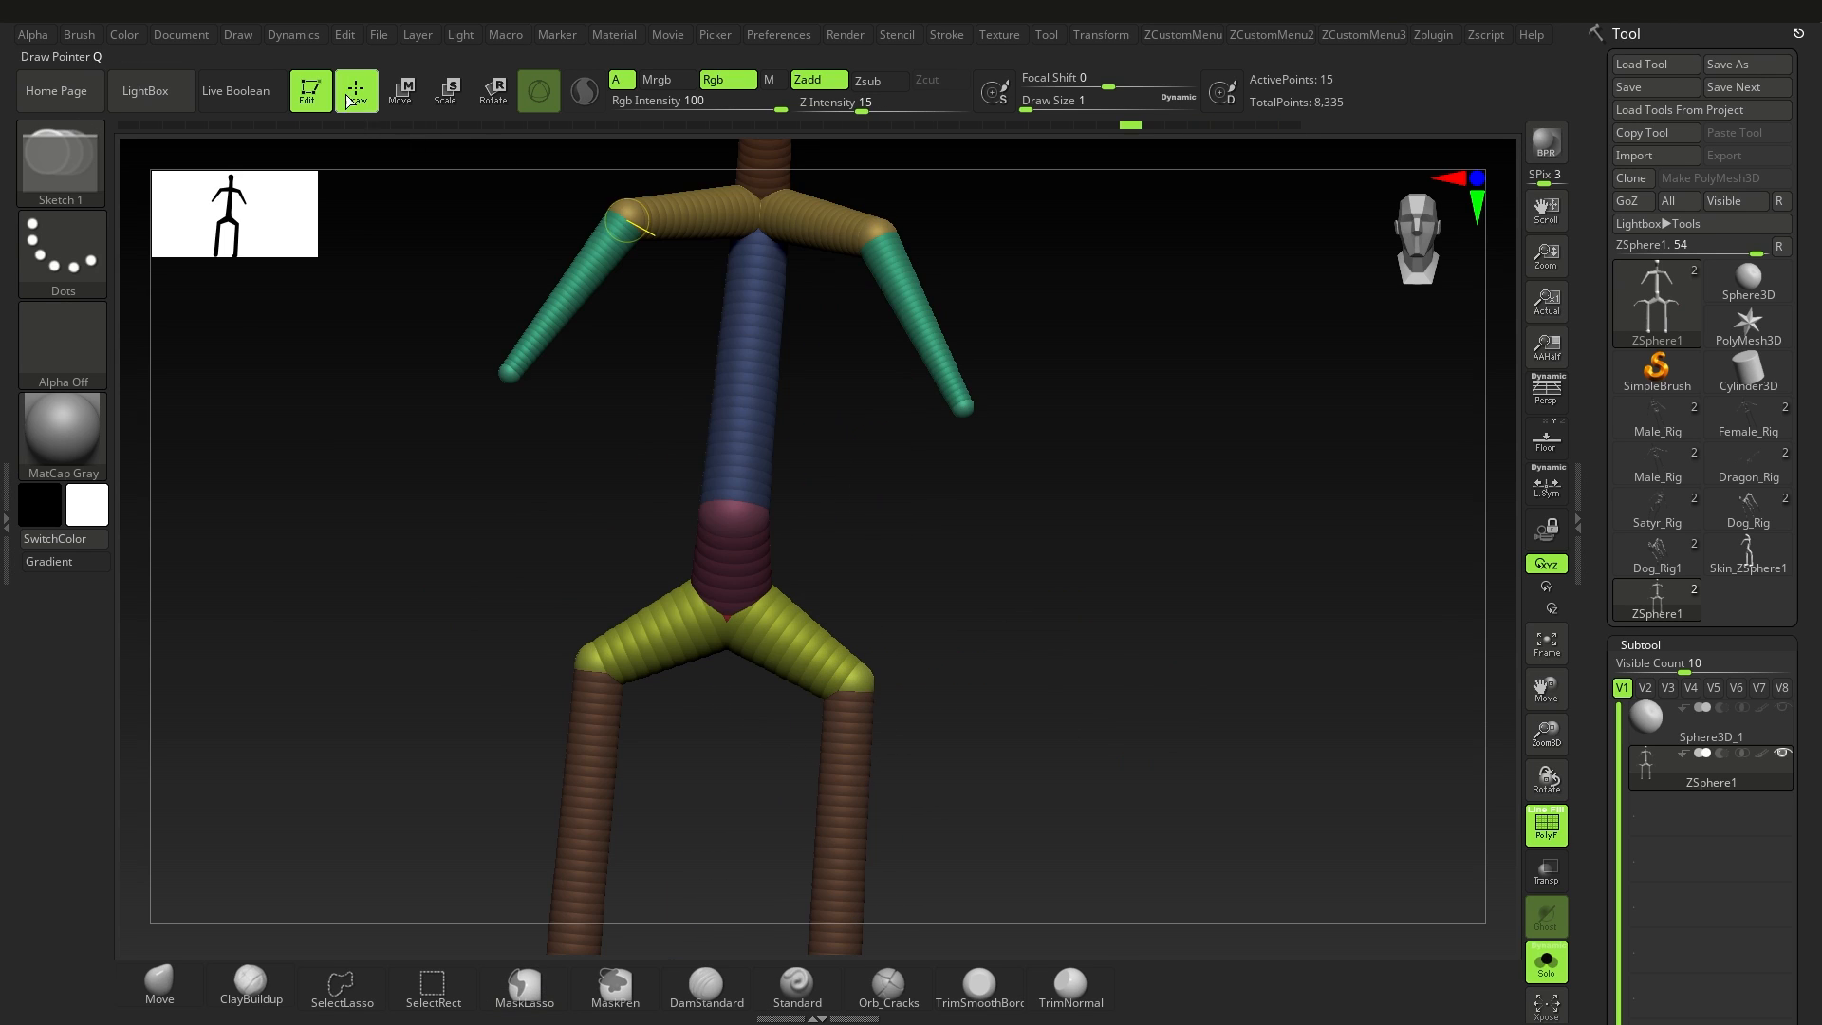
Step: Add a mirrored ZSphere at the hips, pull it far out into a straight limb and insert joints along it
mouse_move(865, 681)
left_mouse_down()
mouse_move(907, 692)
mouse_move(877, 685)
left_mouse_up()
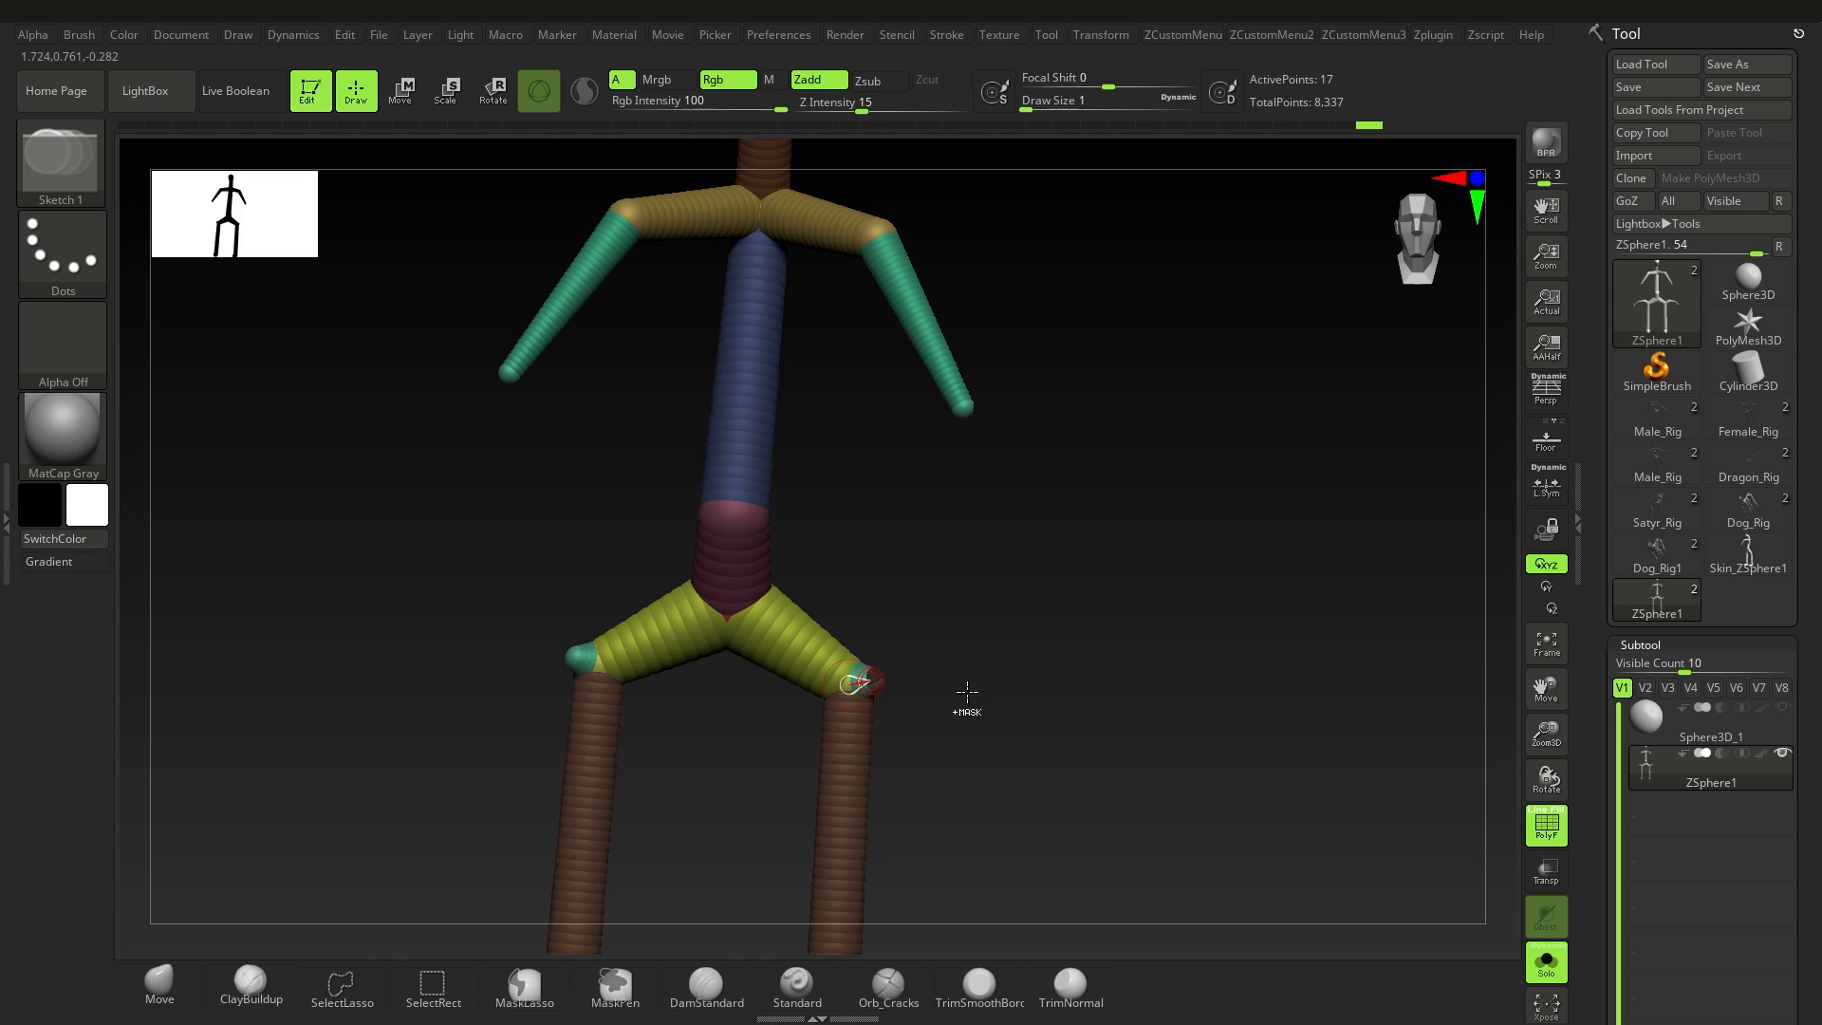
right_click_drag(966, 694, 949, 627, "ctrl")
key("w")
left_click_drag(871, 682, 1229, 694)
left_click(344, 95)
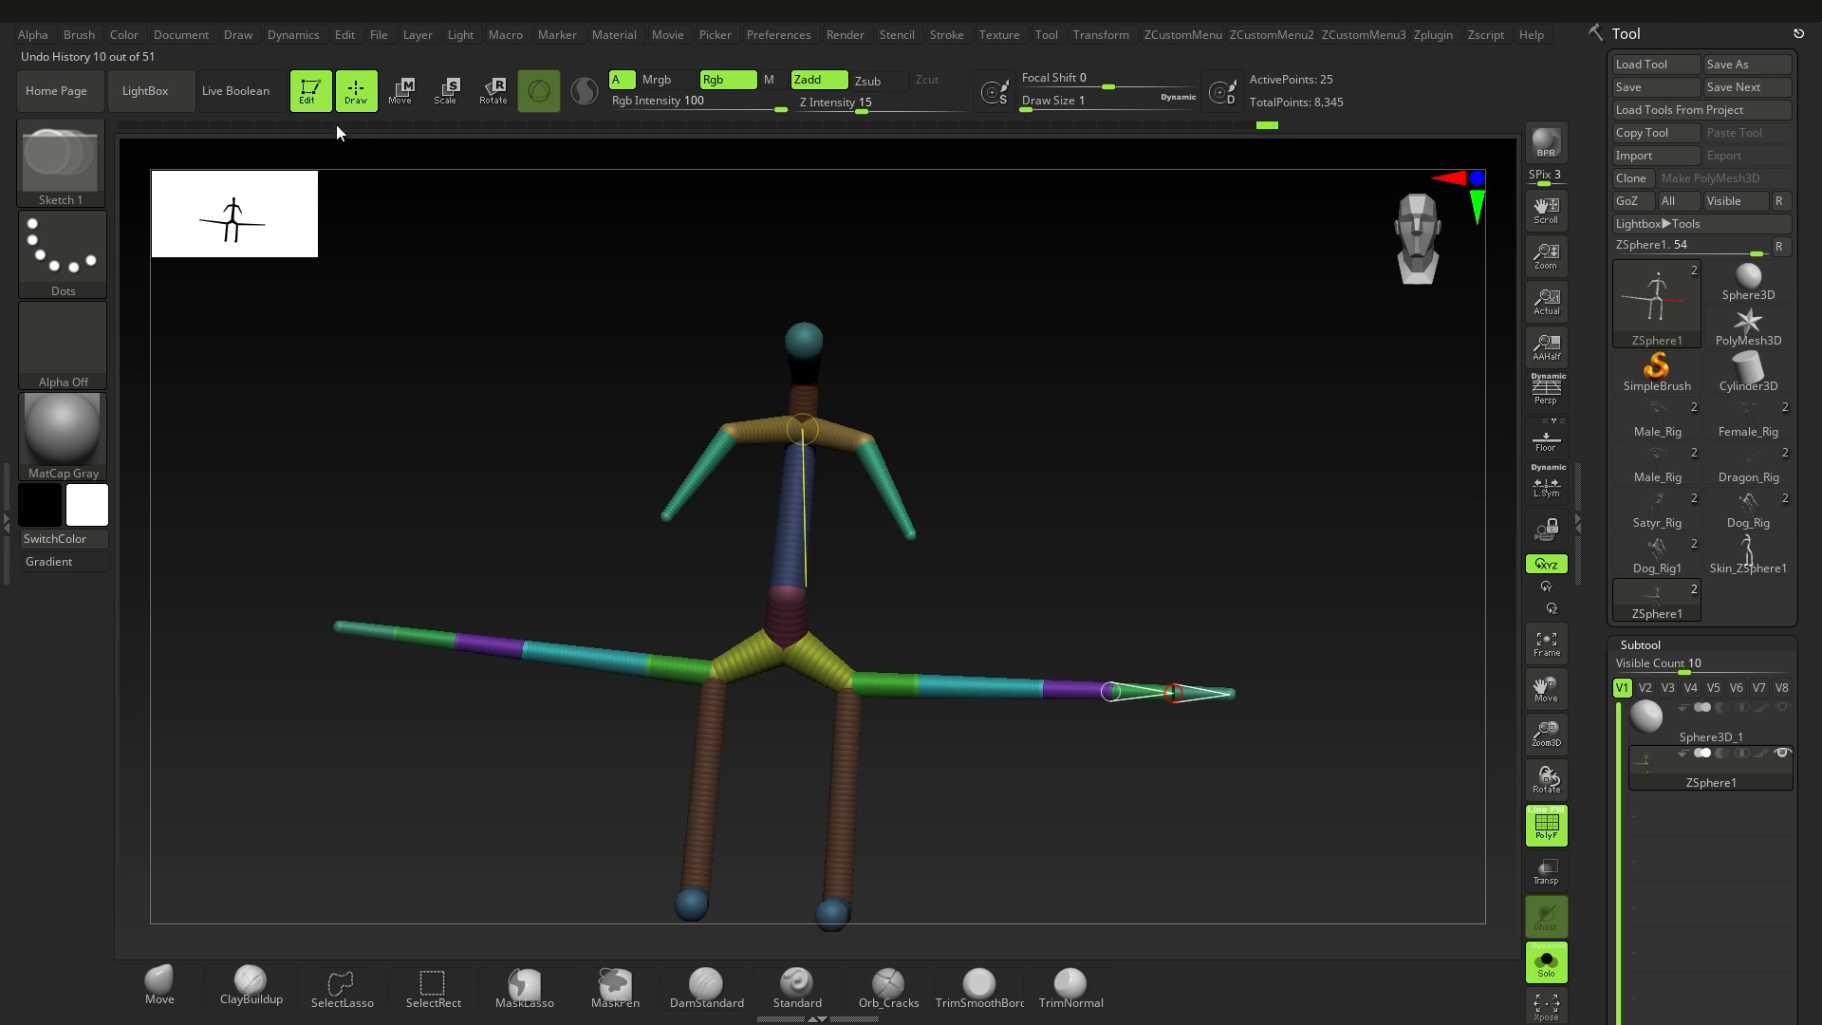
Step: Move the inserted joints of the hip limbs up and down to bend the limbs into a zigzag
left_click(408, 93)
left_click_drag(918, 685, 922, 626)
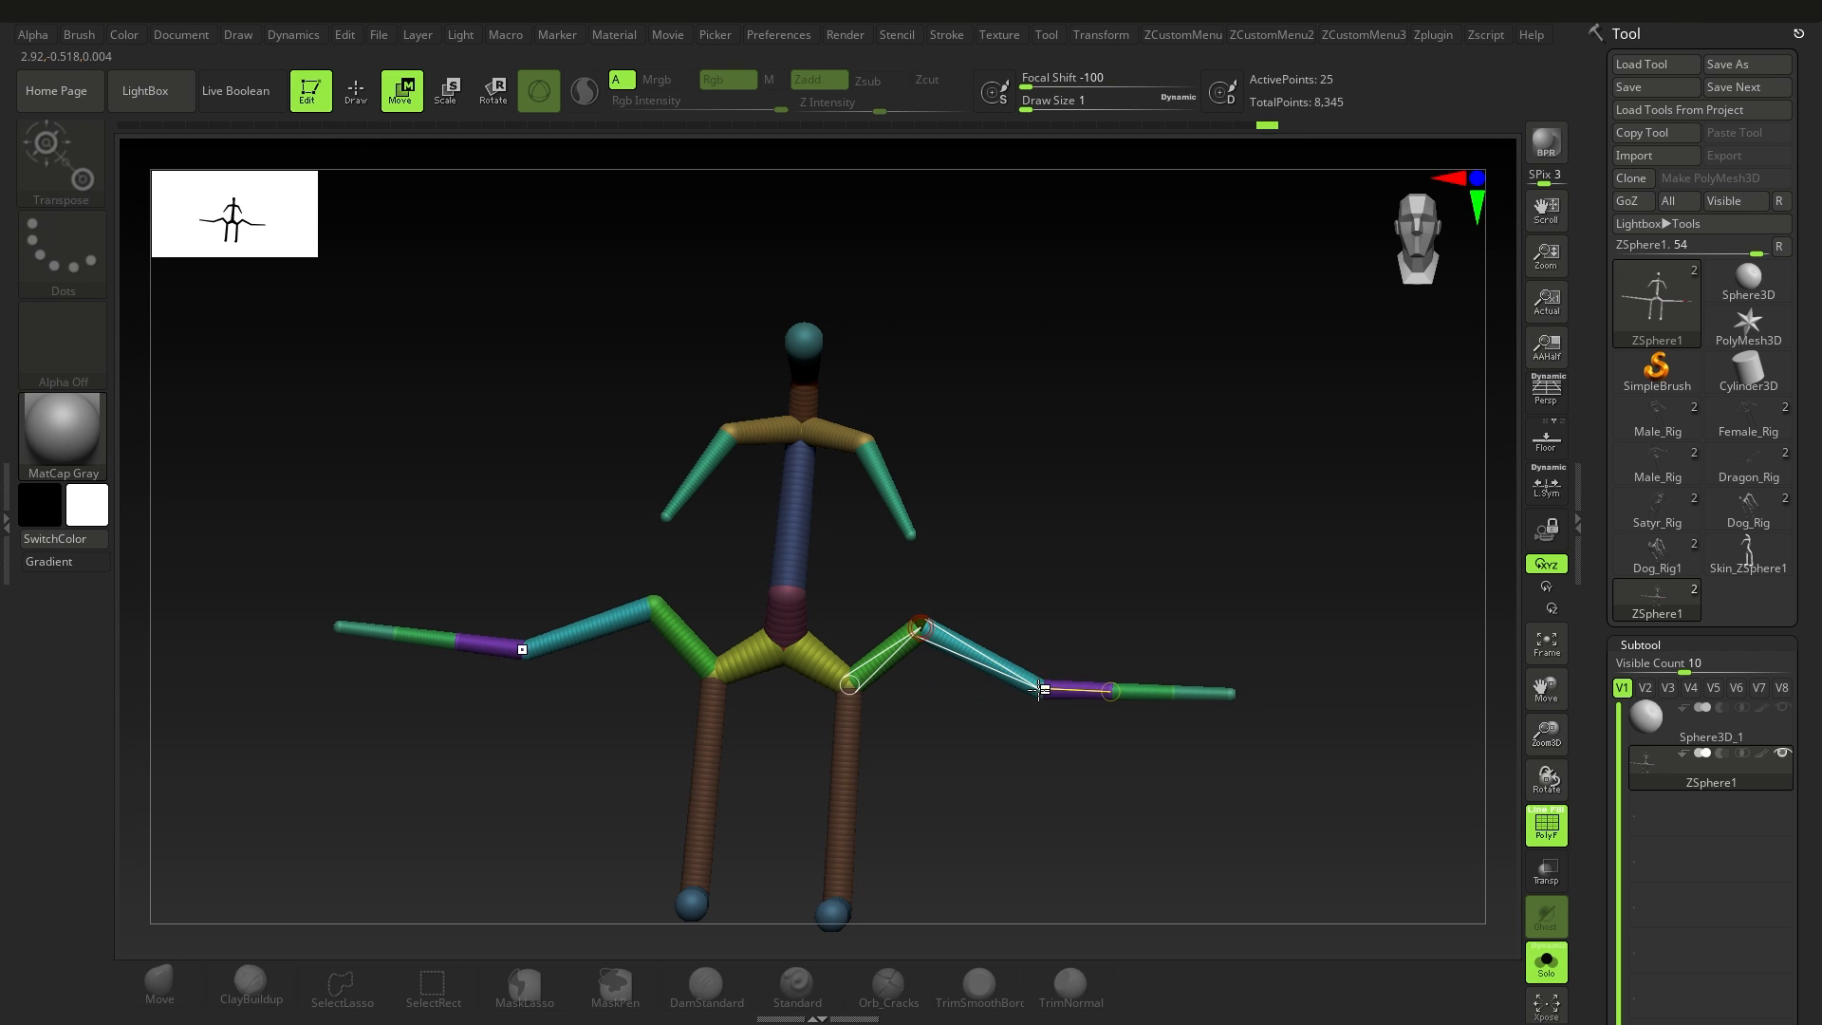
left_click_drag(1042, 689, 1086, 651)
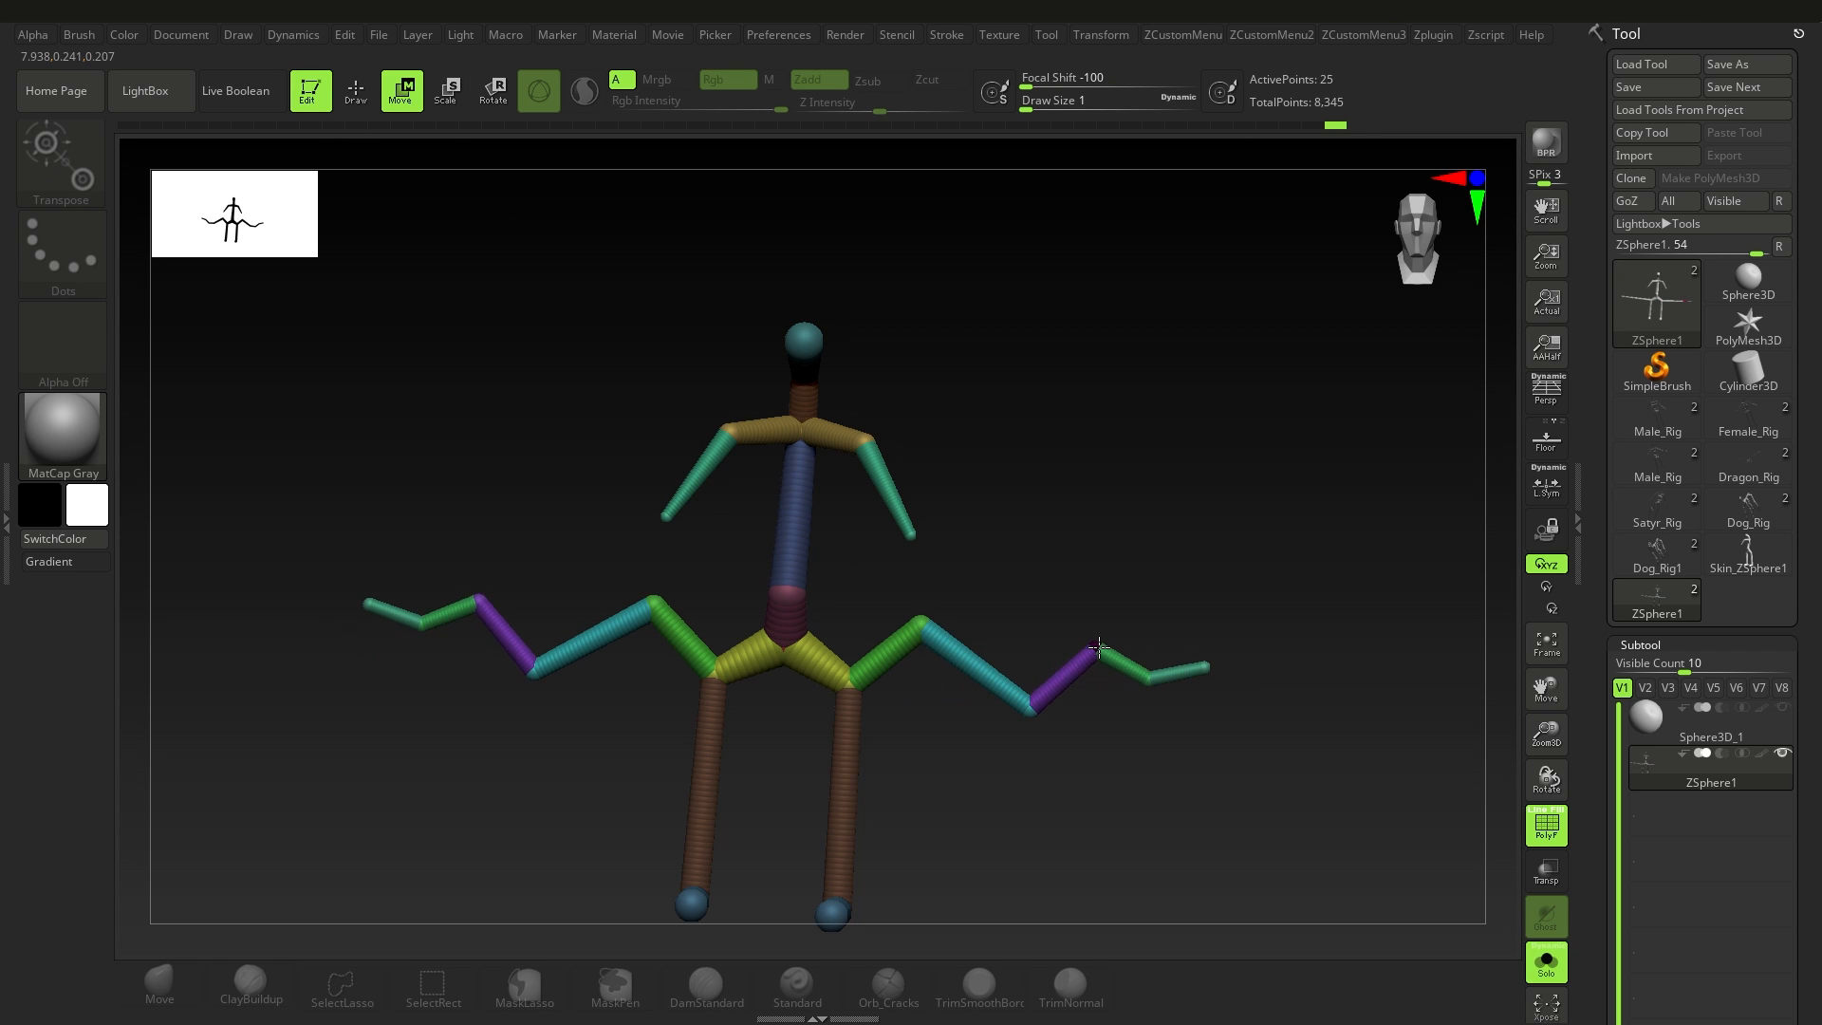
left_click_drag(1124, 716, 1025, 749)
left_click_drag(1016, 683, 984, 736, "alt")
left_click_drag(1066, 585, 1012, 590)
left_click_drag(1062, 693, 1092, 679)
left_click_drag(1103, 747, 1068, 746)
mouse_move(1152, 655)
left_mouse_down()
mouse_move(1147, 549)
mouse_move(832, 481)
mouse_move(759, 446)
left_mouse_up()
Step: Draw mirrored chains of ZSpheres that arch up and out from the shoulders and inspect them from above and in front
left_click(363, 96)
mouse_move(892, 531)
left_mouse_down()
mouse_move(923, 772)
mouse_move(854, 721)
left_mouse_up()
mouse_move(828, 493)
left_mouse_down("alt")
mouse_move(797, 601)
mouse_move(764, 577)
mouse_move(838, 465)
mouse_move(988, 499)
mouse_move(1098, 712)
mouse_move(1154, 645)
left_mouse_up("alt")
mouse_move(1178, 607)
left_mouse_down()
mouse_move(1050, 611)
mouse_move(1050, 753)
mouse_move(1057, 731)
left_mouse_up()
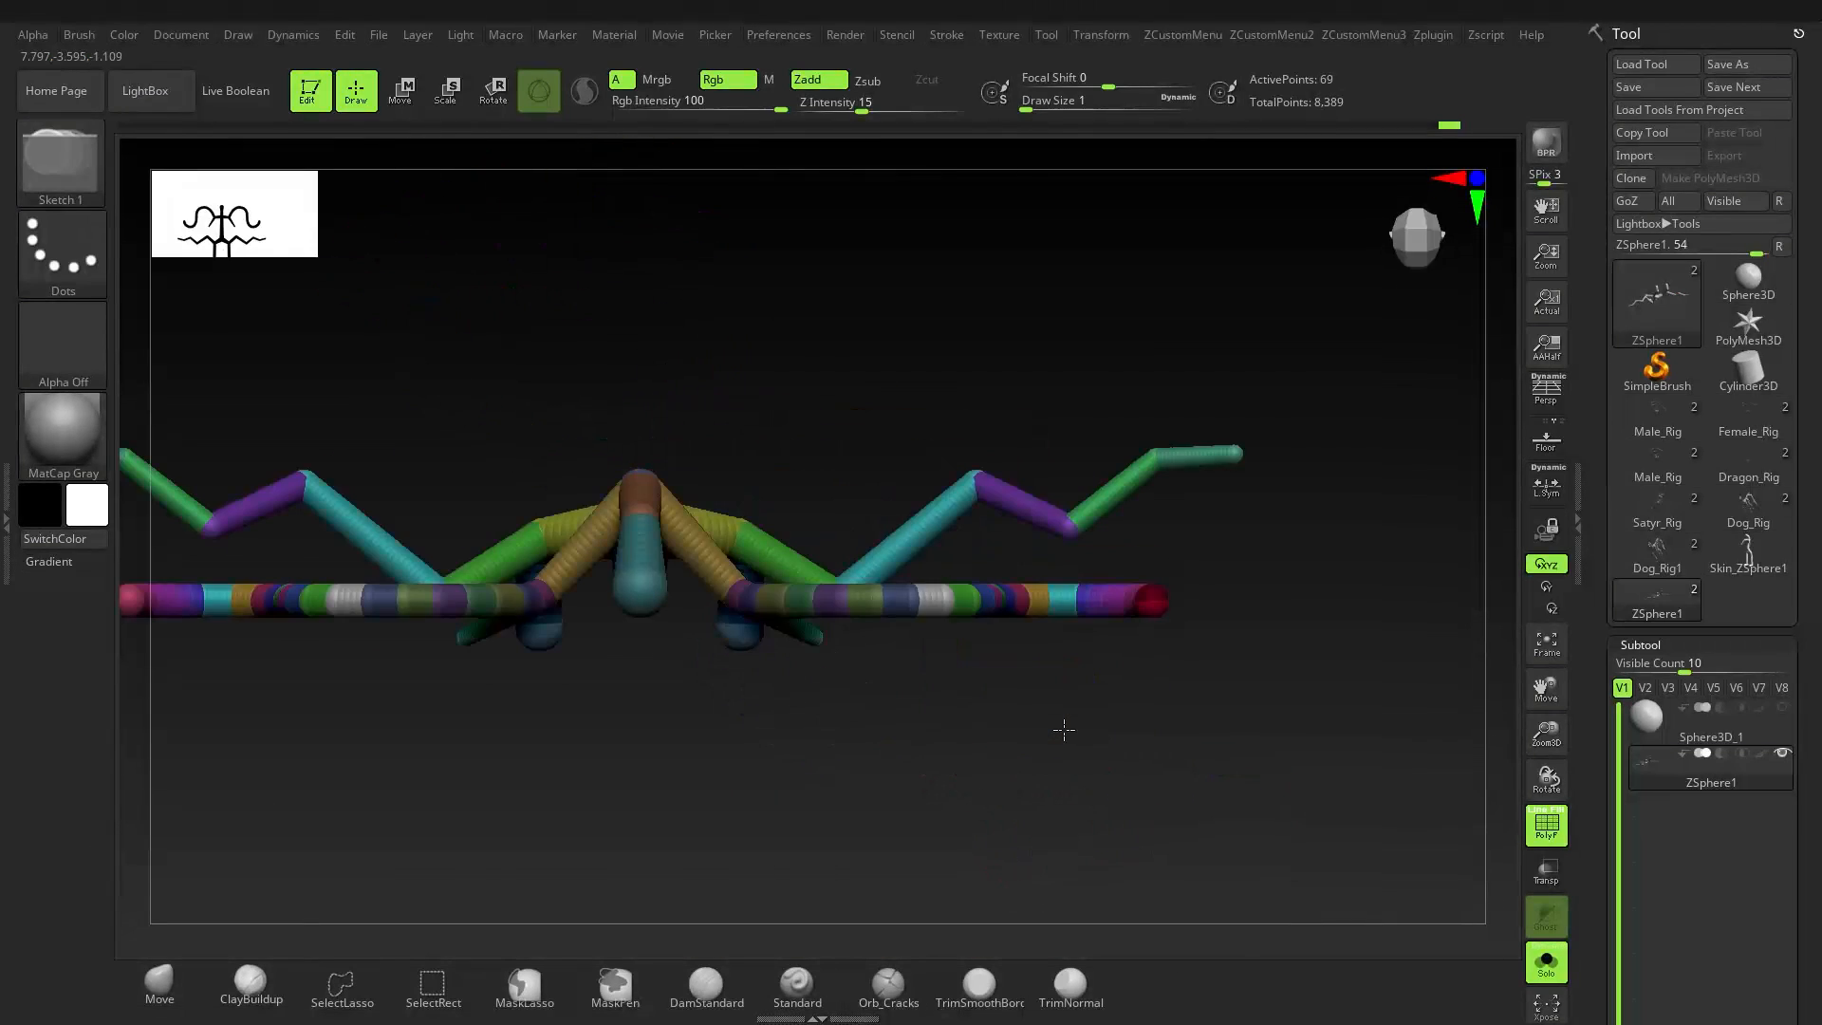
right_click_drag(914, 653, 971, 595, "shift")
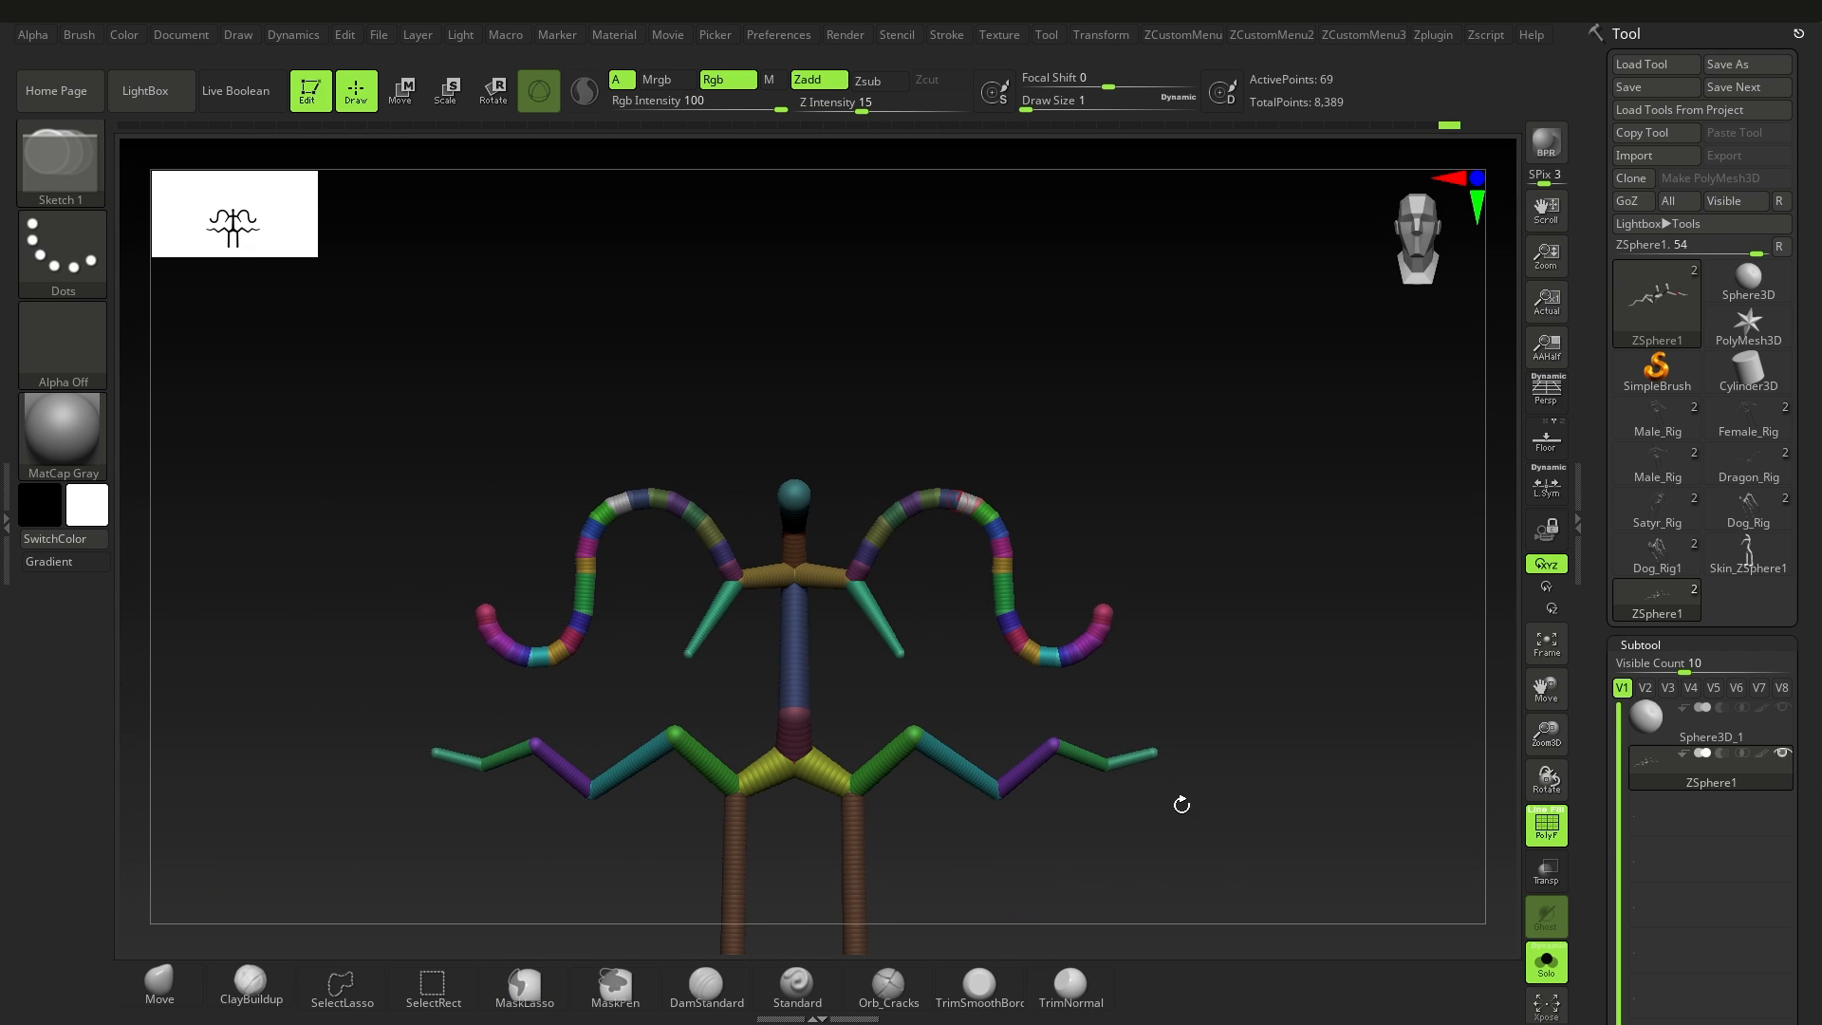
right_click_drag(956, 719, 984, 640, "ctrl")
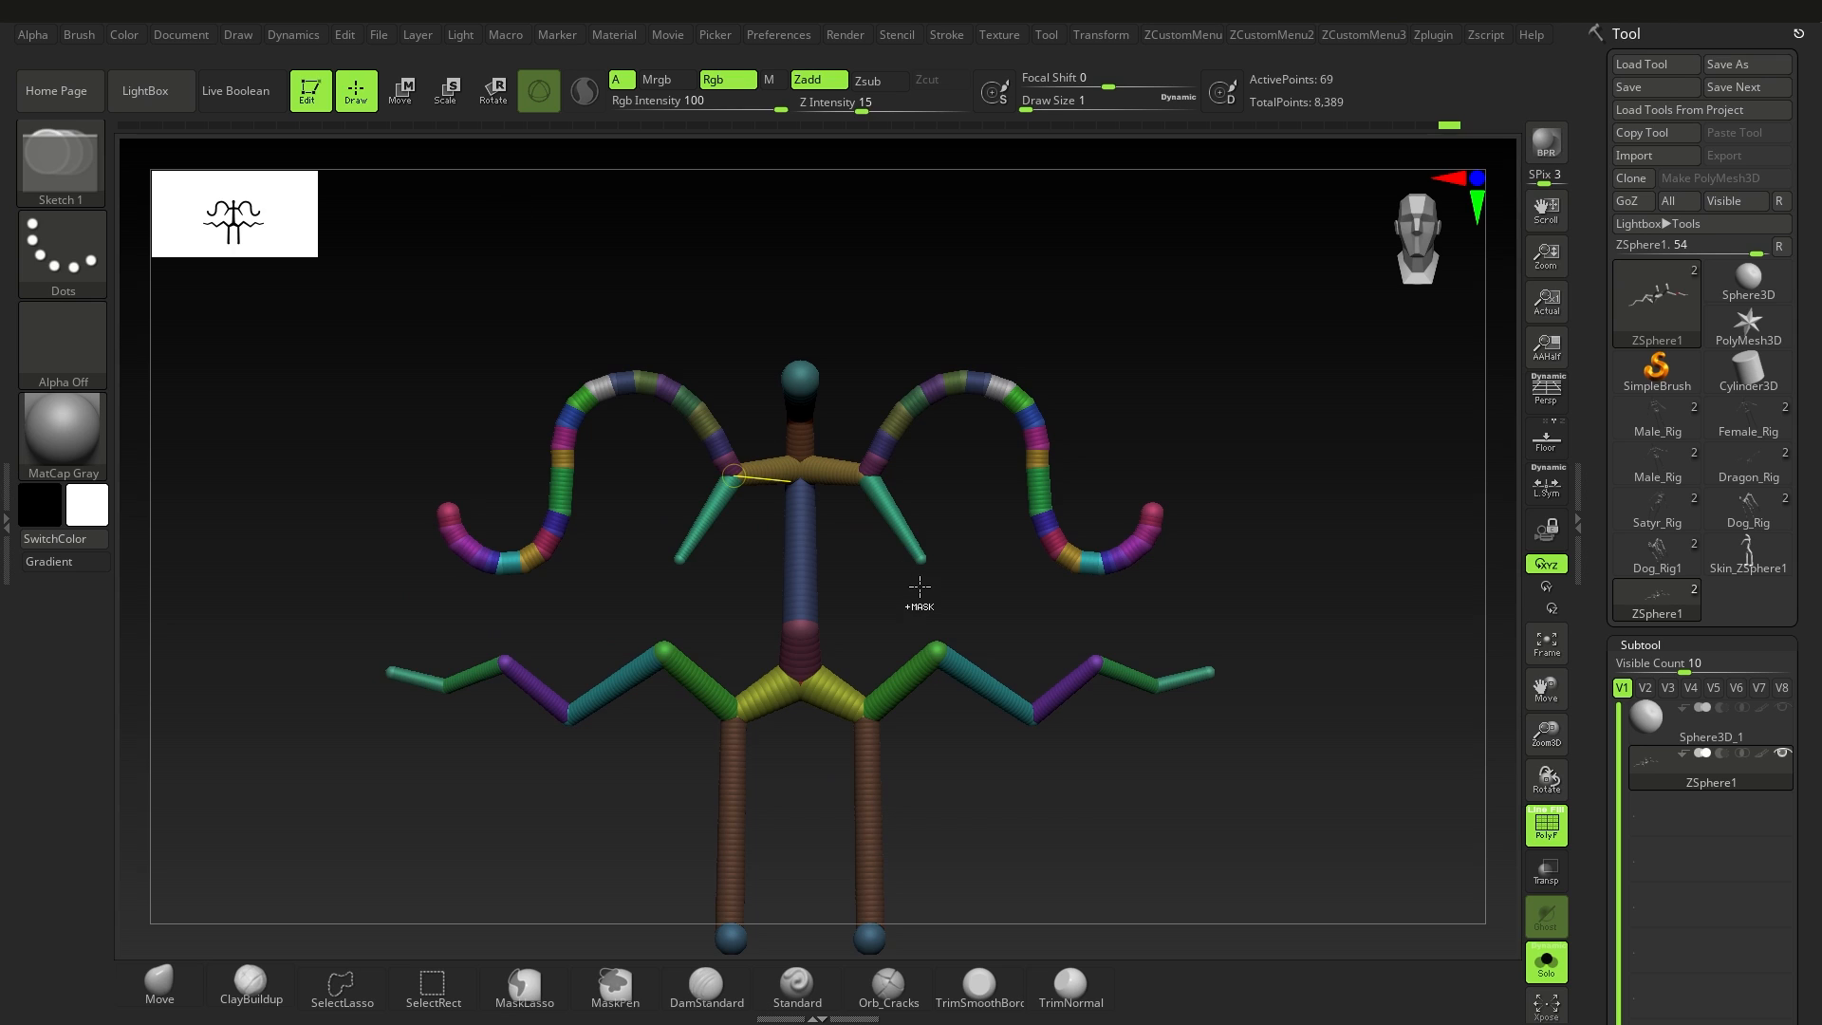
Step: Undo the shoulder chains and the zigzag hip limbs back to the plain figure
key("ctrl+z")
key("ctrl+z")
key("ctrl+z")
key("ctrl+z")
key("ctrl+z")
key("ctrl+z")
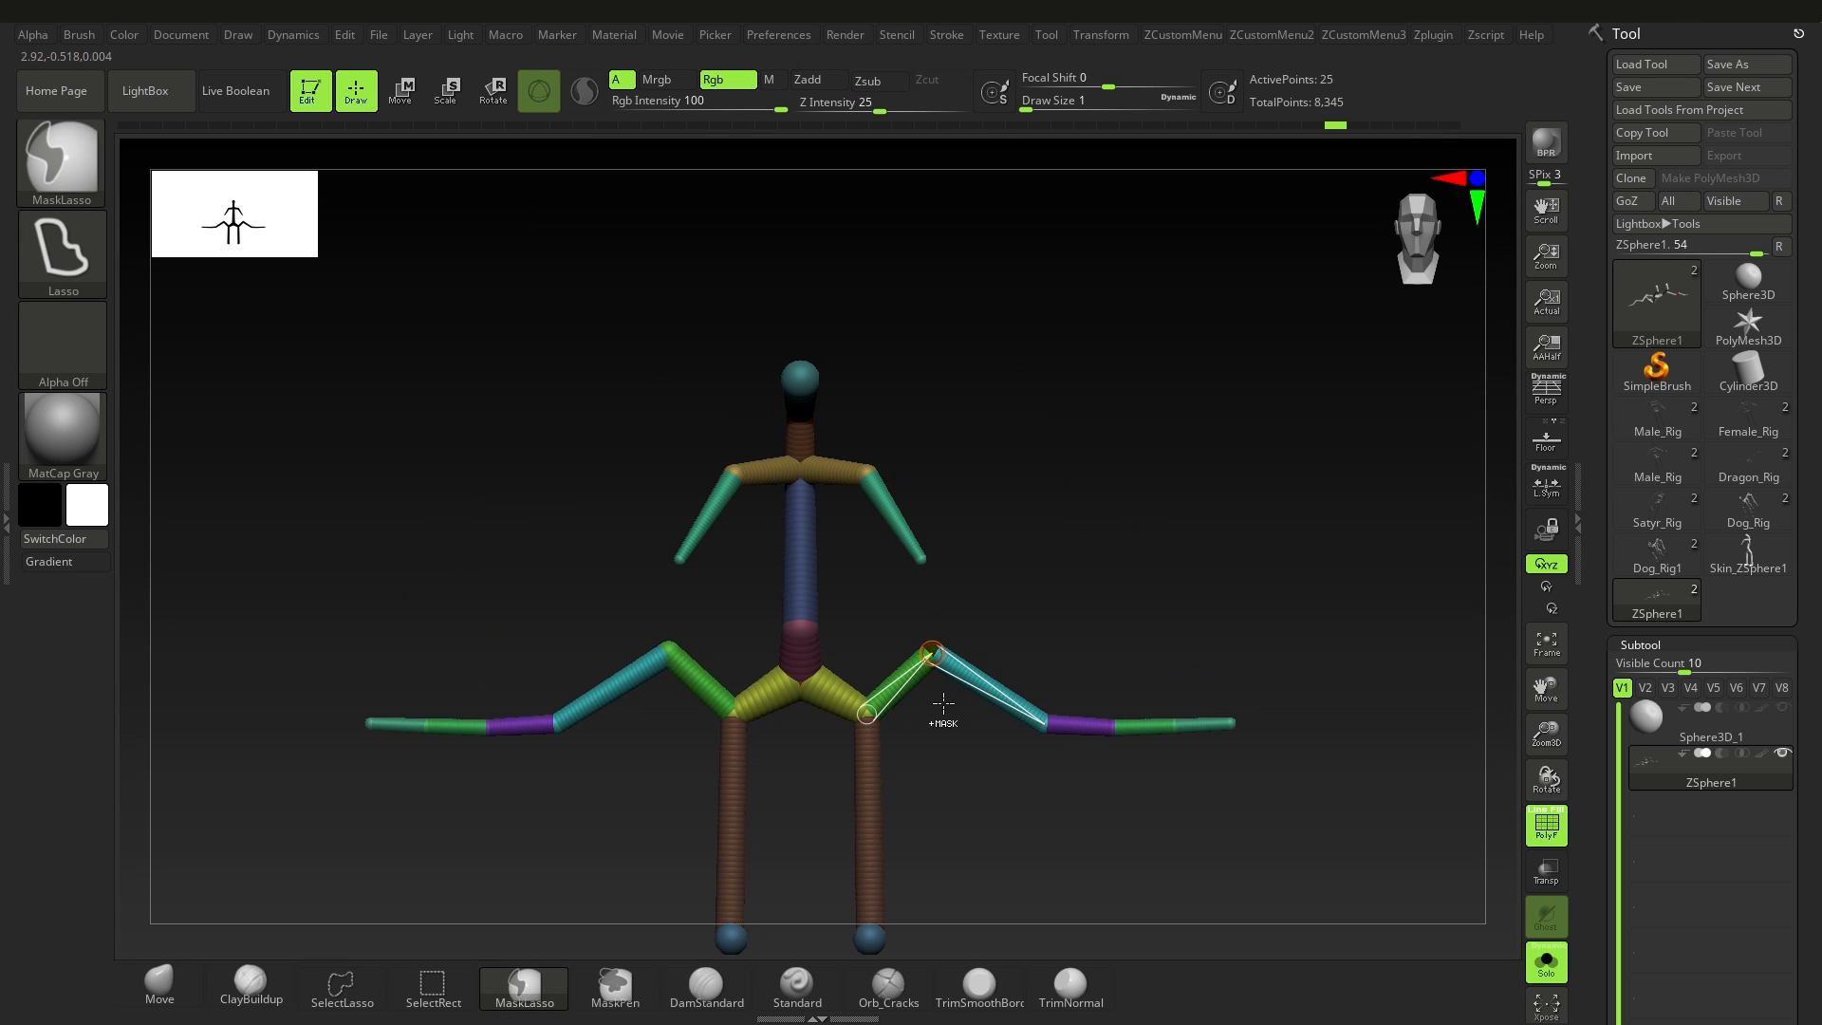
key("ctrl+z")
key("ctrl+z")
key("ctrl+z")
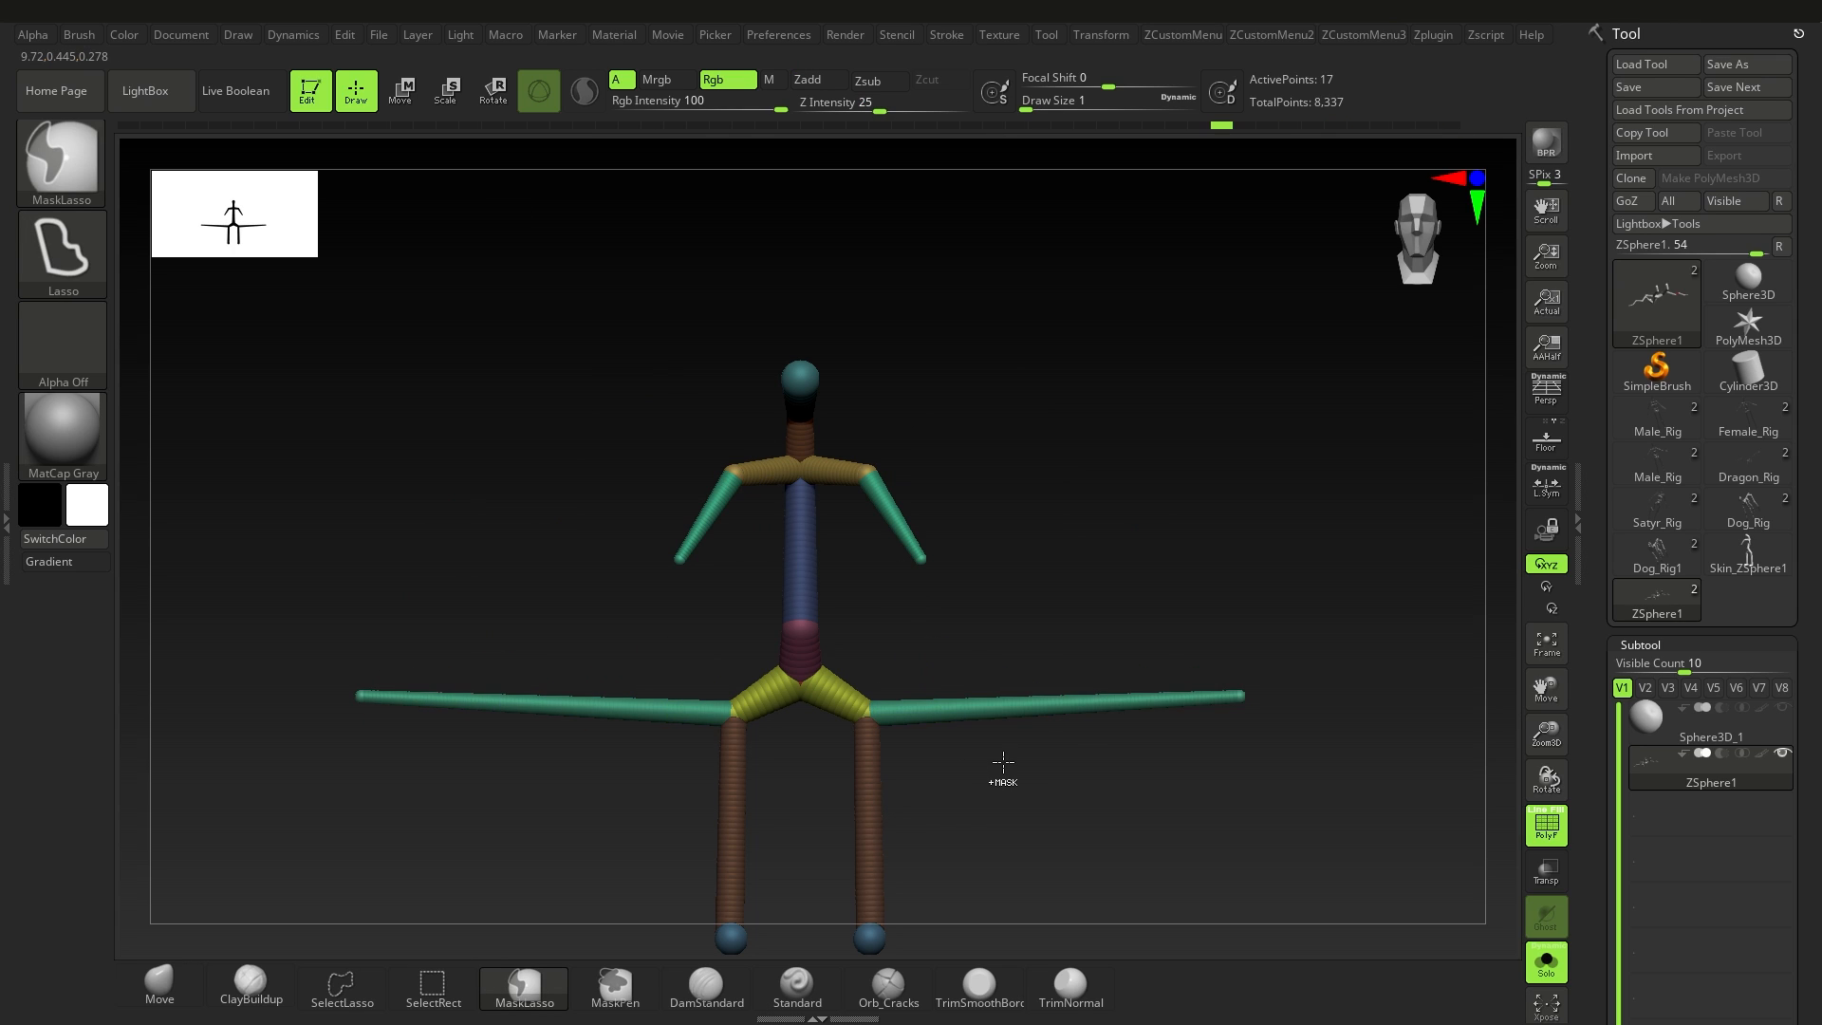
key("ctrl+z")
Step: Try repositioning the leg's joints with the Move tool, and undo the moves
left_click_drag(955, 753, 854, 679)
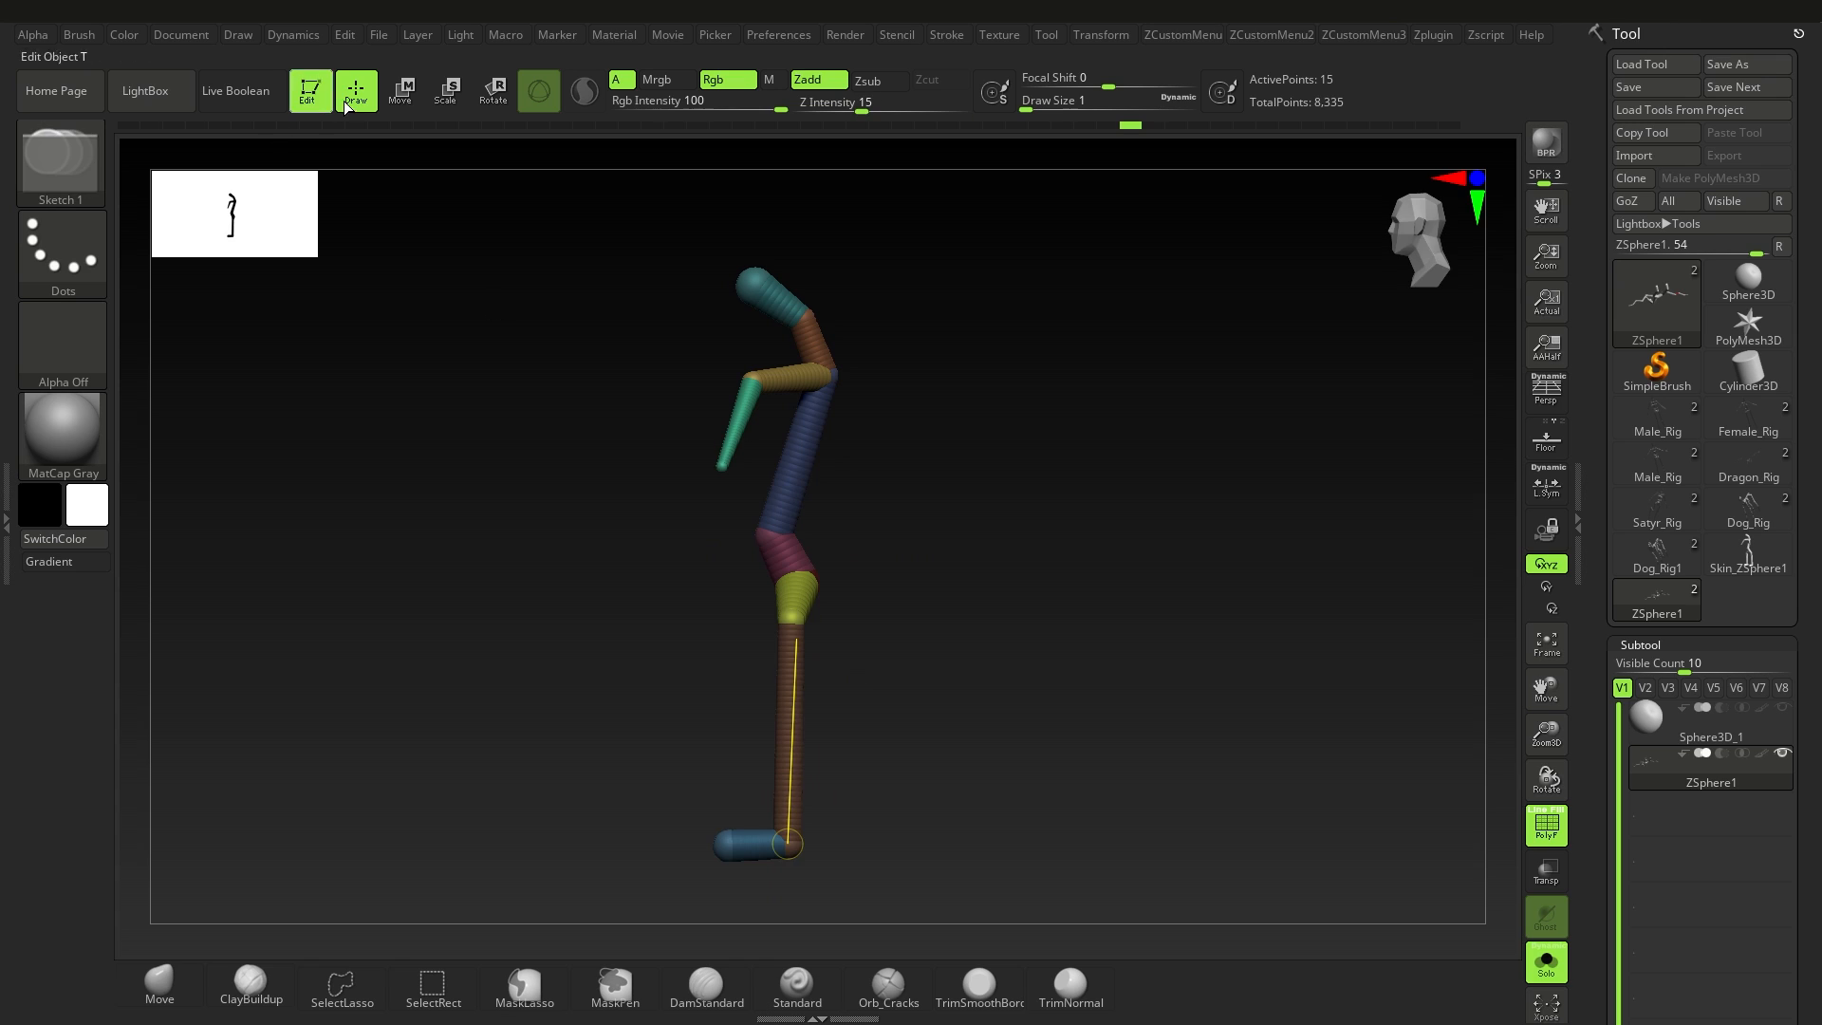
key("e")
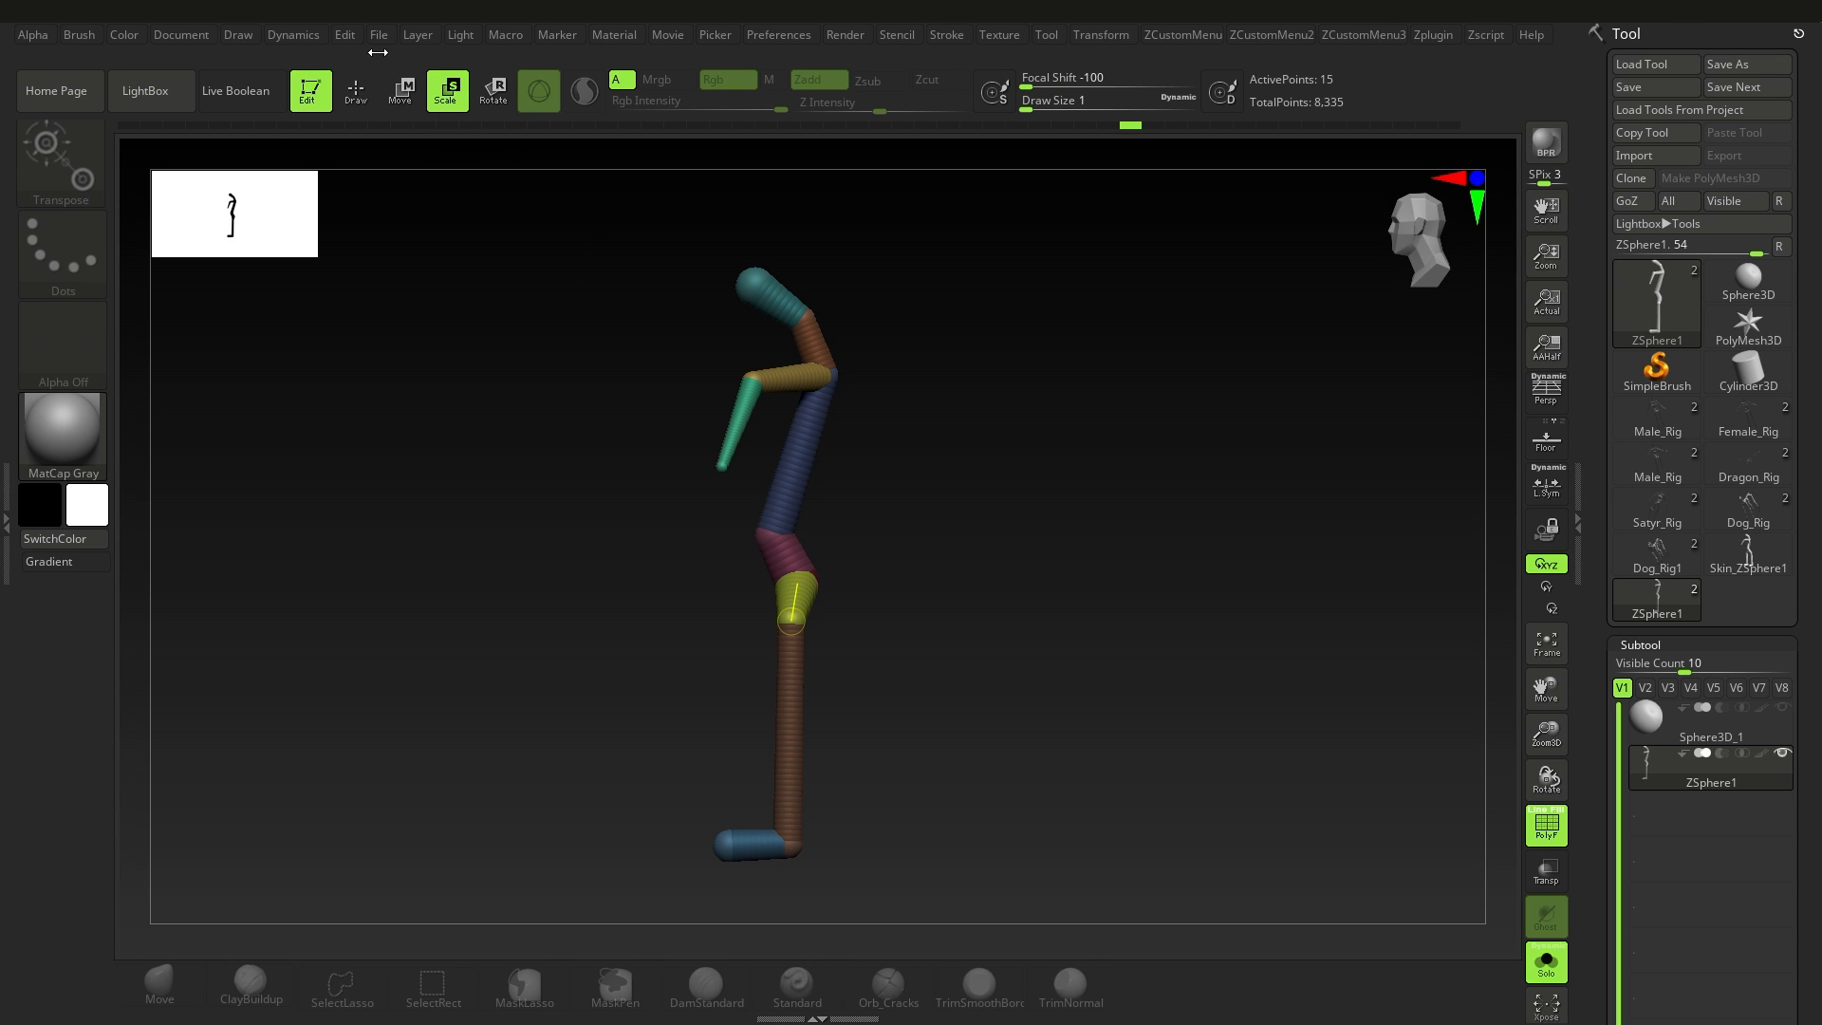
left_click(400, 90)
mouse_move(622, 395)
left_mouse_down()
mouse_move(1007, 630)
mouse_move(813, 663)
mouse_move(843, 729)
mouse_move(865, 731)
mouse_move(822, 726)
mouse_move(908, 740)
mouse_move(849, 740)
left_mouse_up()
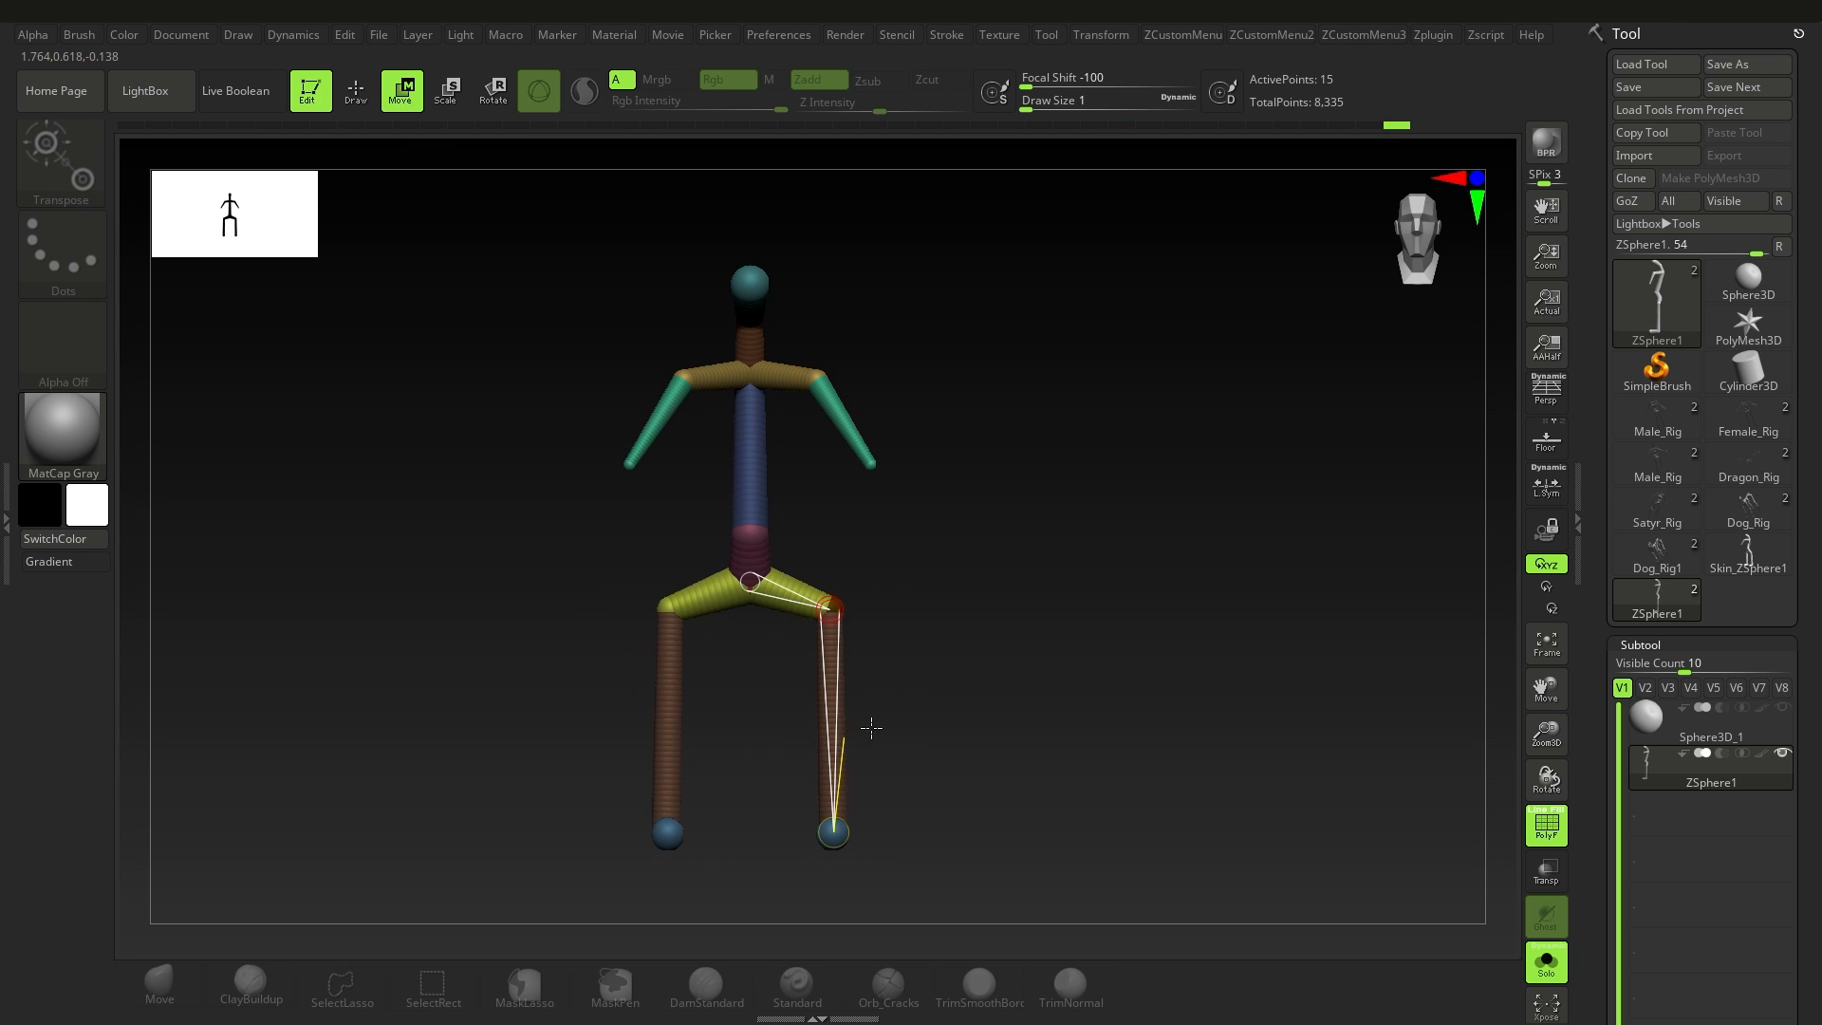
key("ctrl+z")
key("ctrl+z")
key("ctrl+z")
key("ctrl+z")
key("ctrl+z")
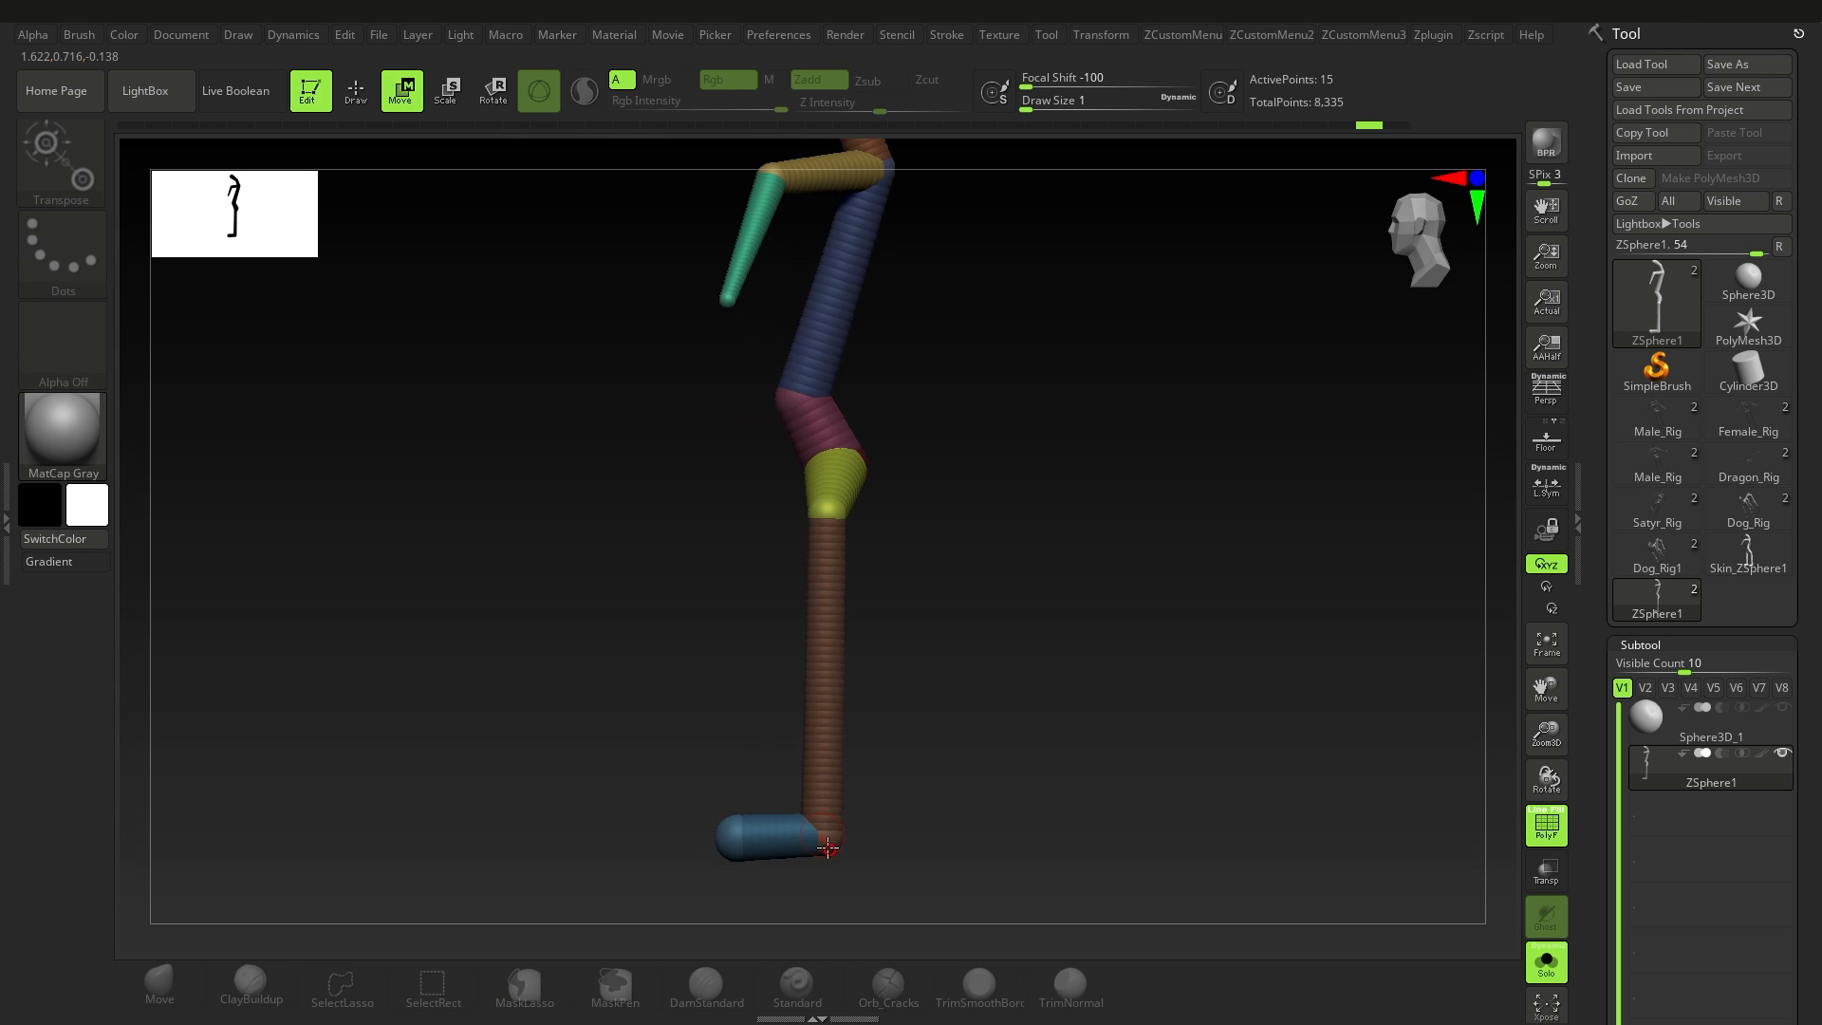
Step: Try shifting the whole leg forward in side view, and undo the shift
mouse_move(795, 826)
left_mouse_down()
mouse_move(766, 830)
mouse_move(787, 844)
left_mouse_up()
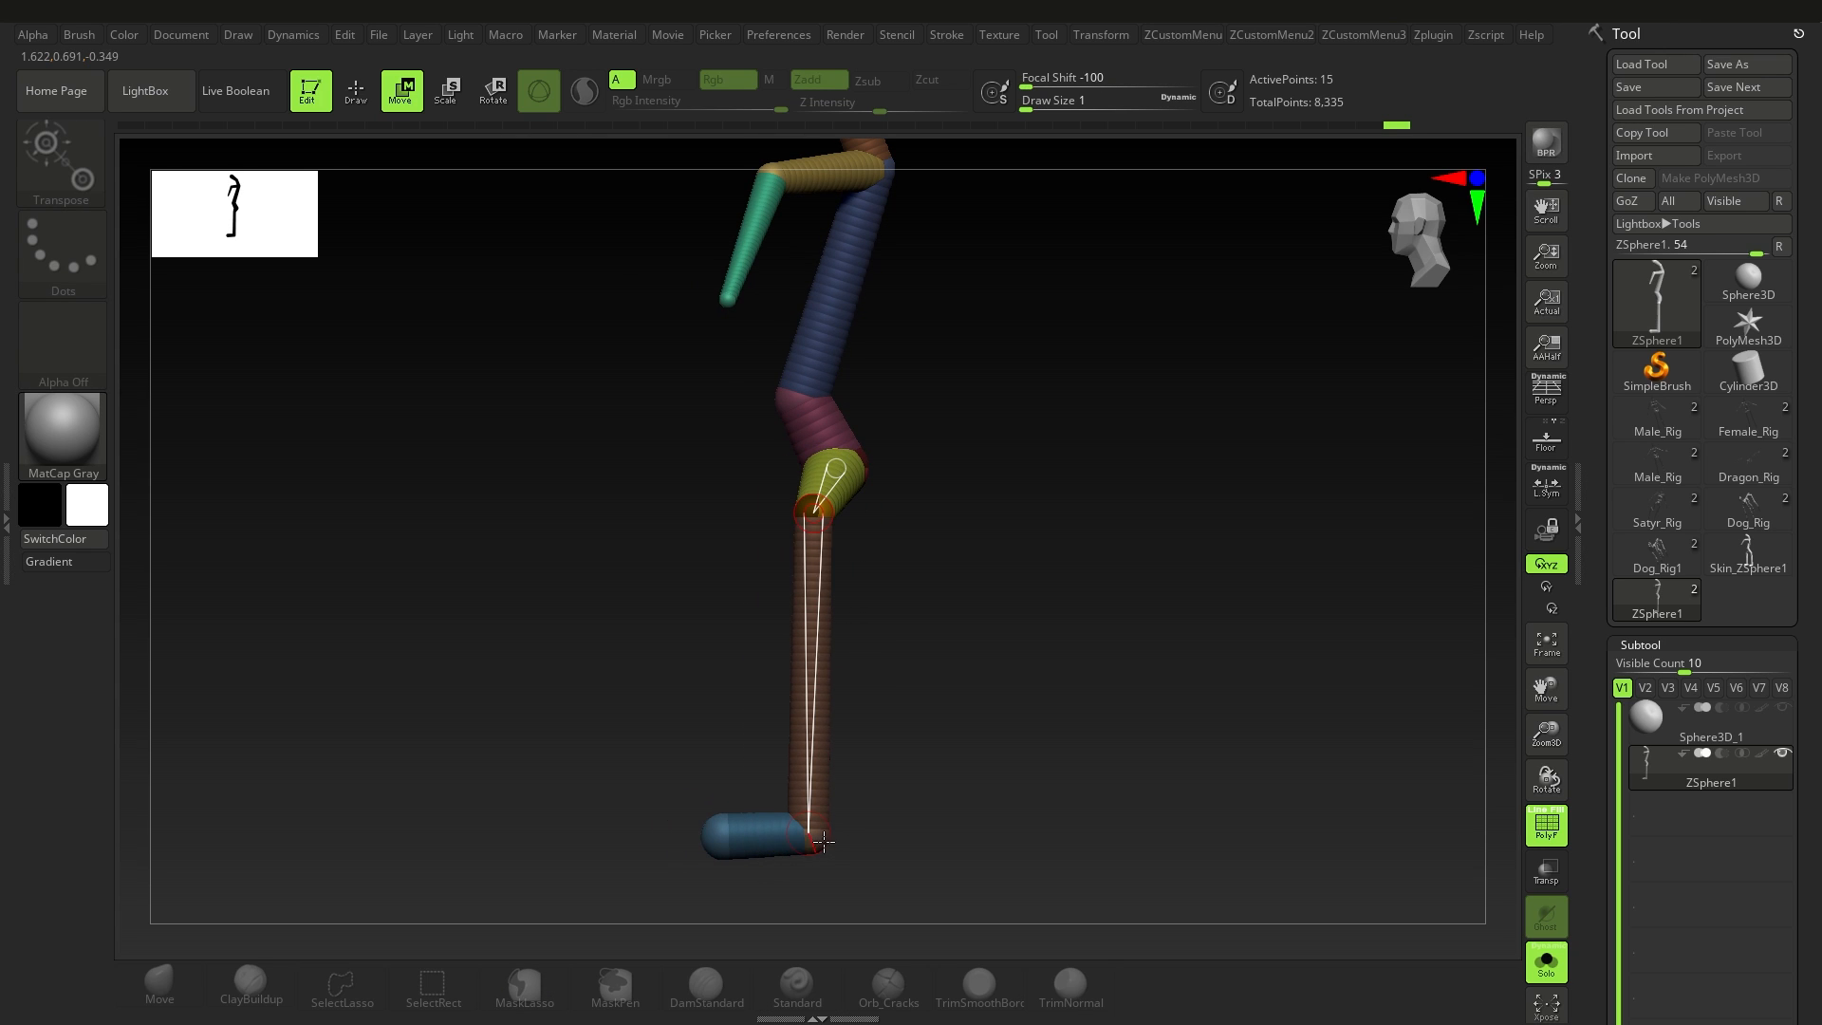
key("ctrl+z")
key("ctrl+z")
key("ctrl+z")
key("ctrl+z")
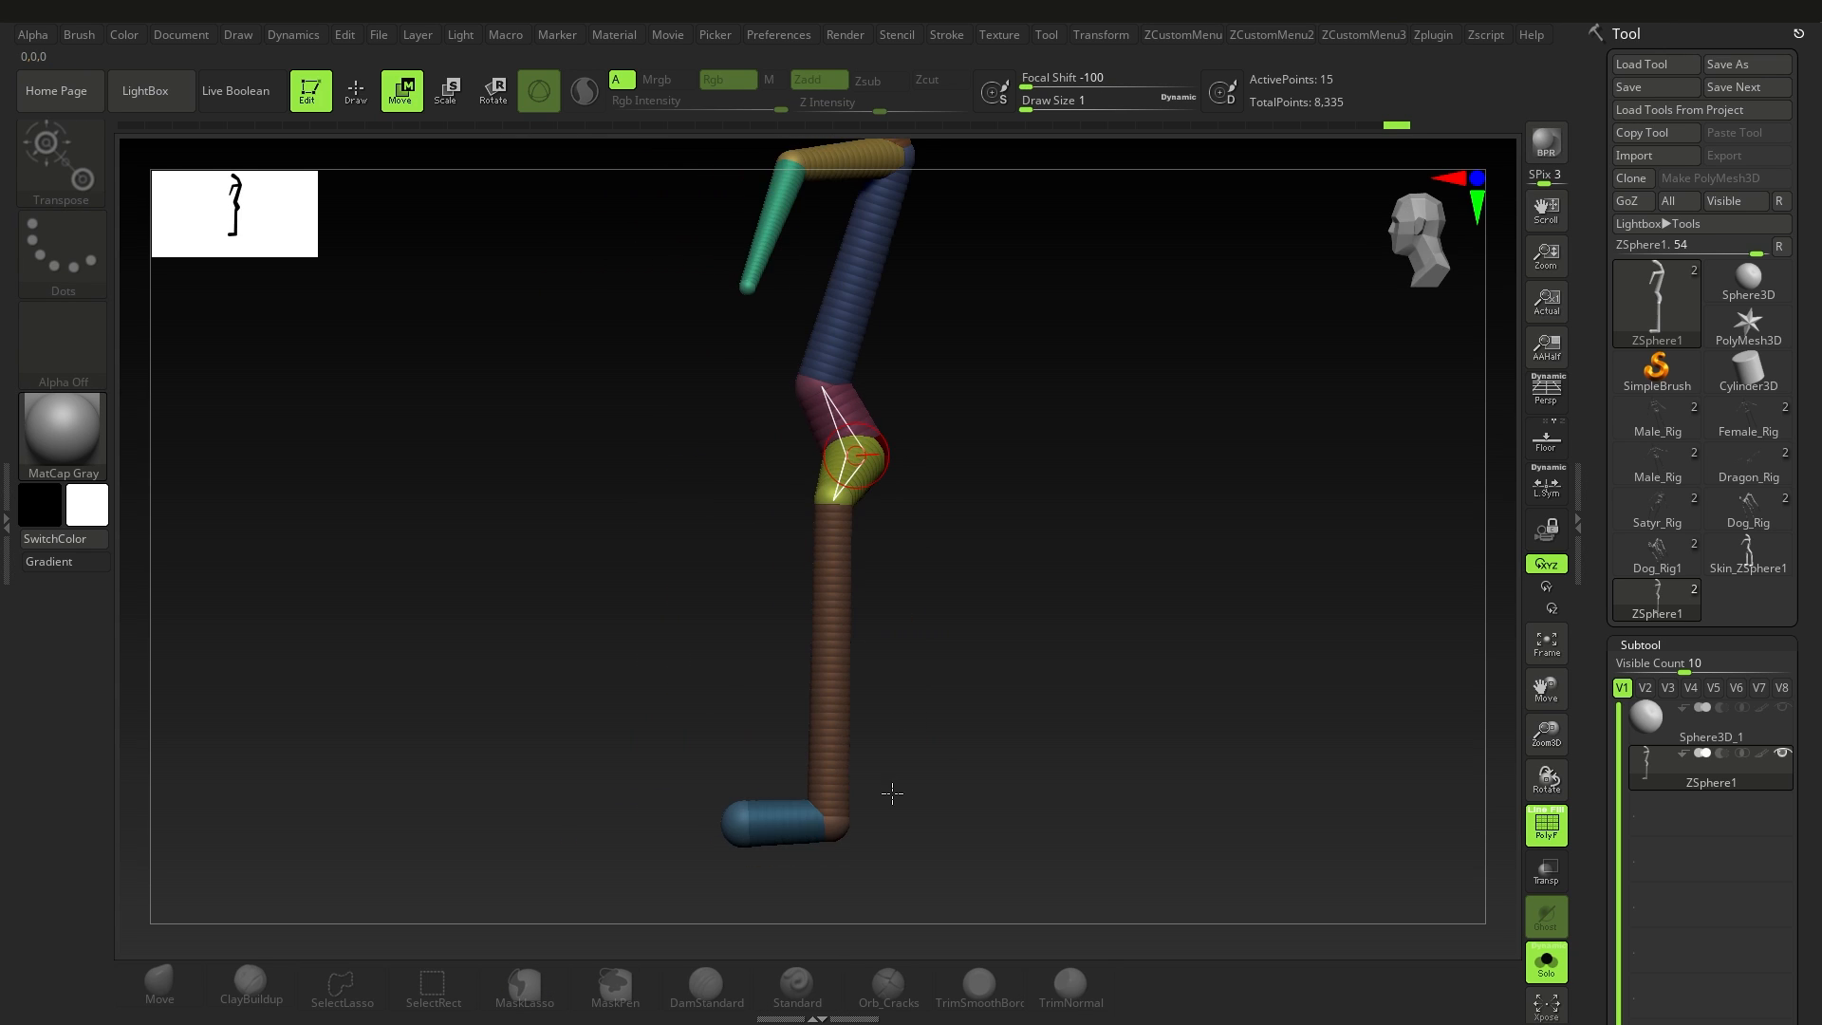
Step: Try moving the ankle ZSphere backward in side view, and undo the move
left_click_drag(837, 779, 795, 811)
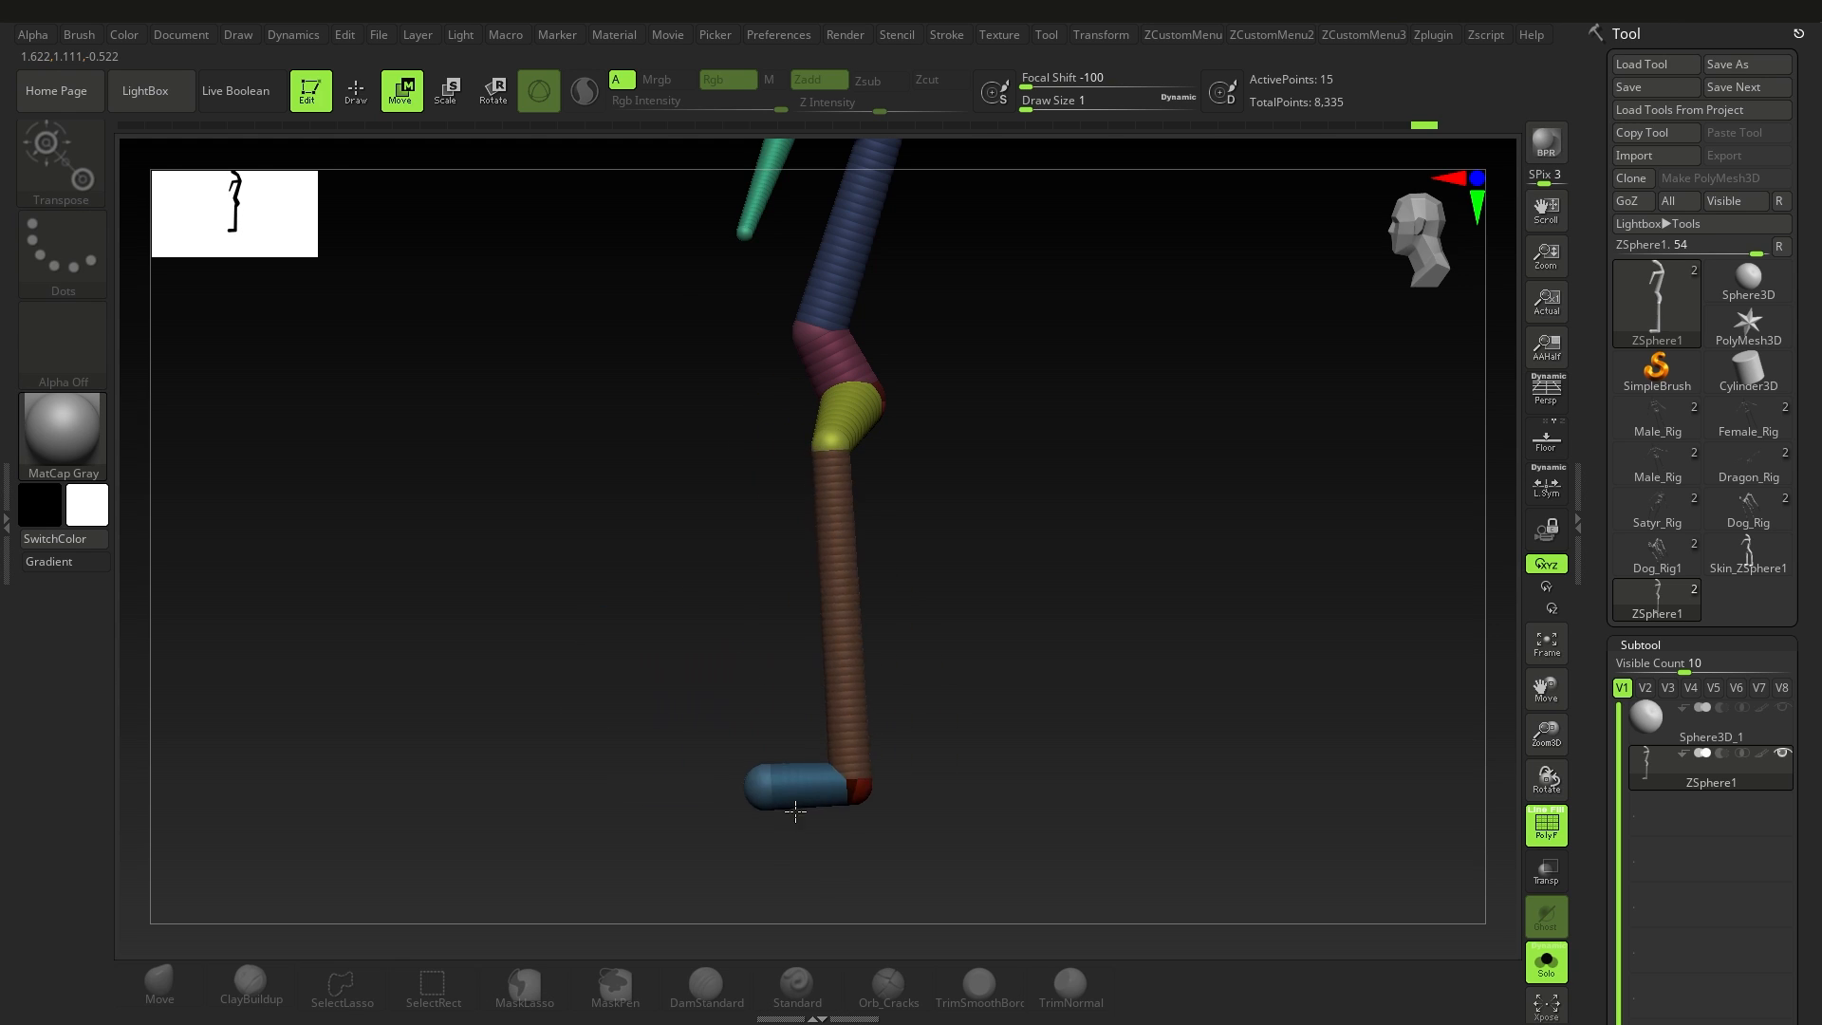
key("ctrl+z")
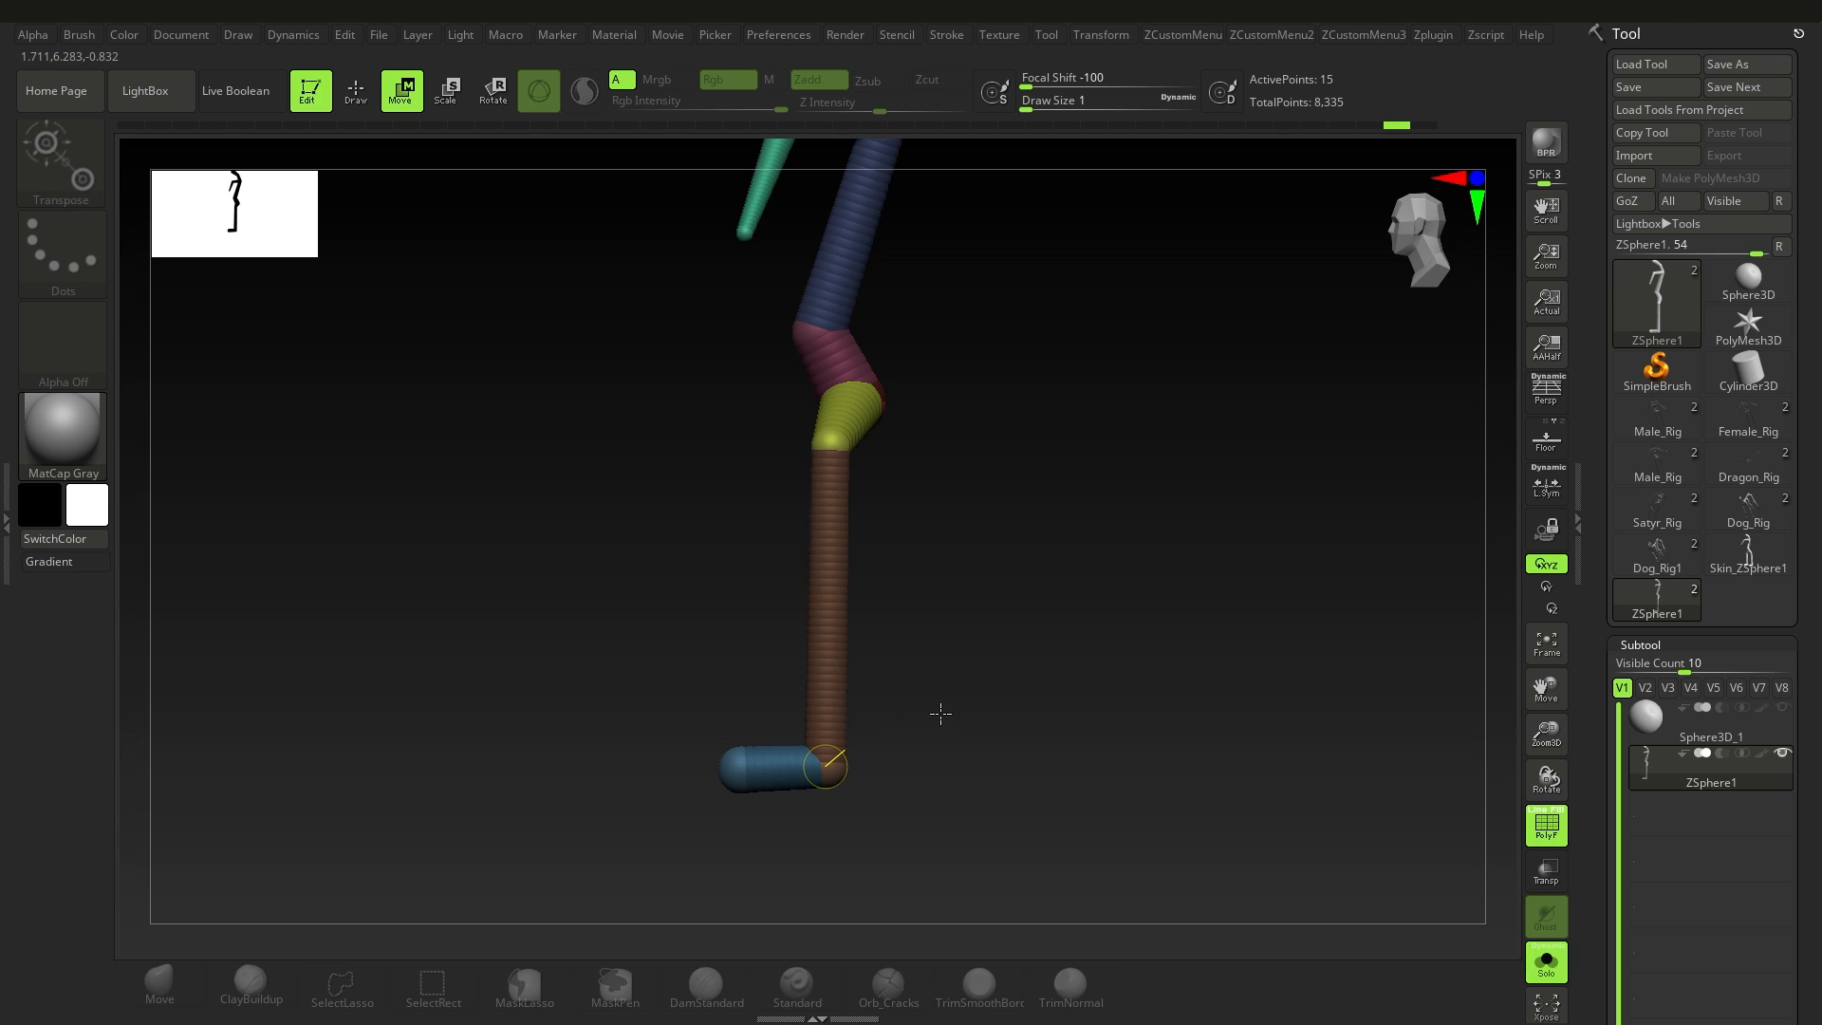
left_click_drag(953, 703, 952, 731, "alt")
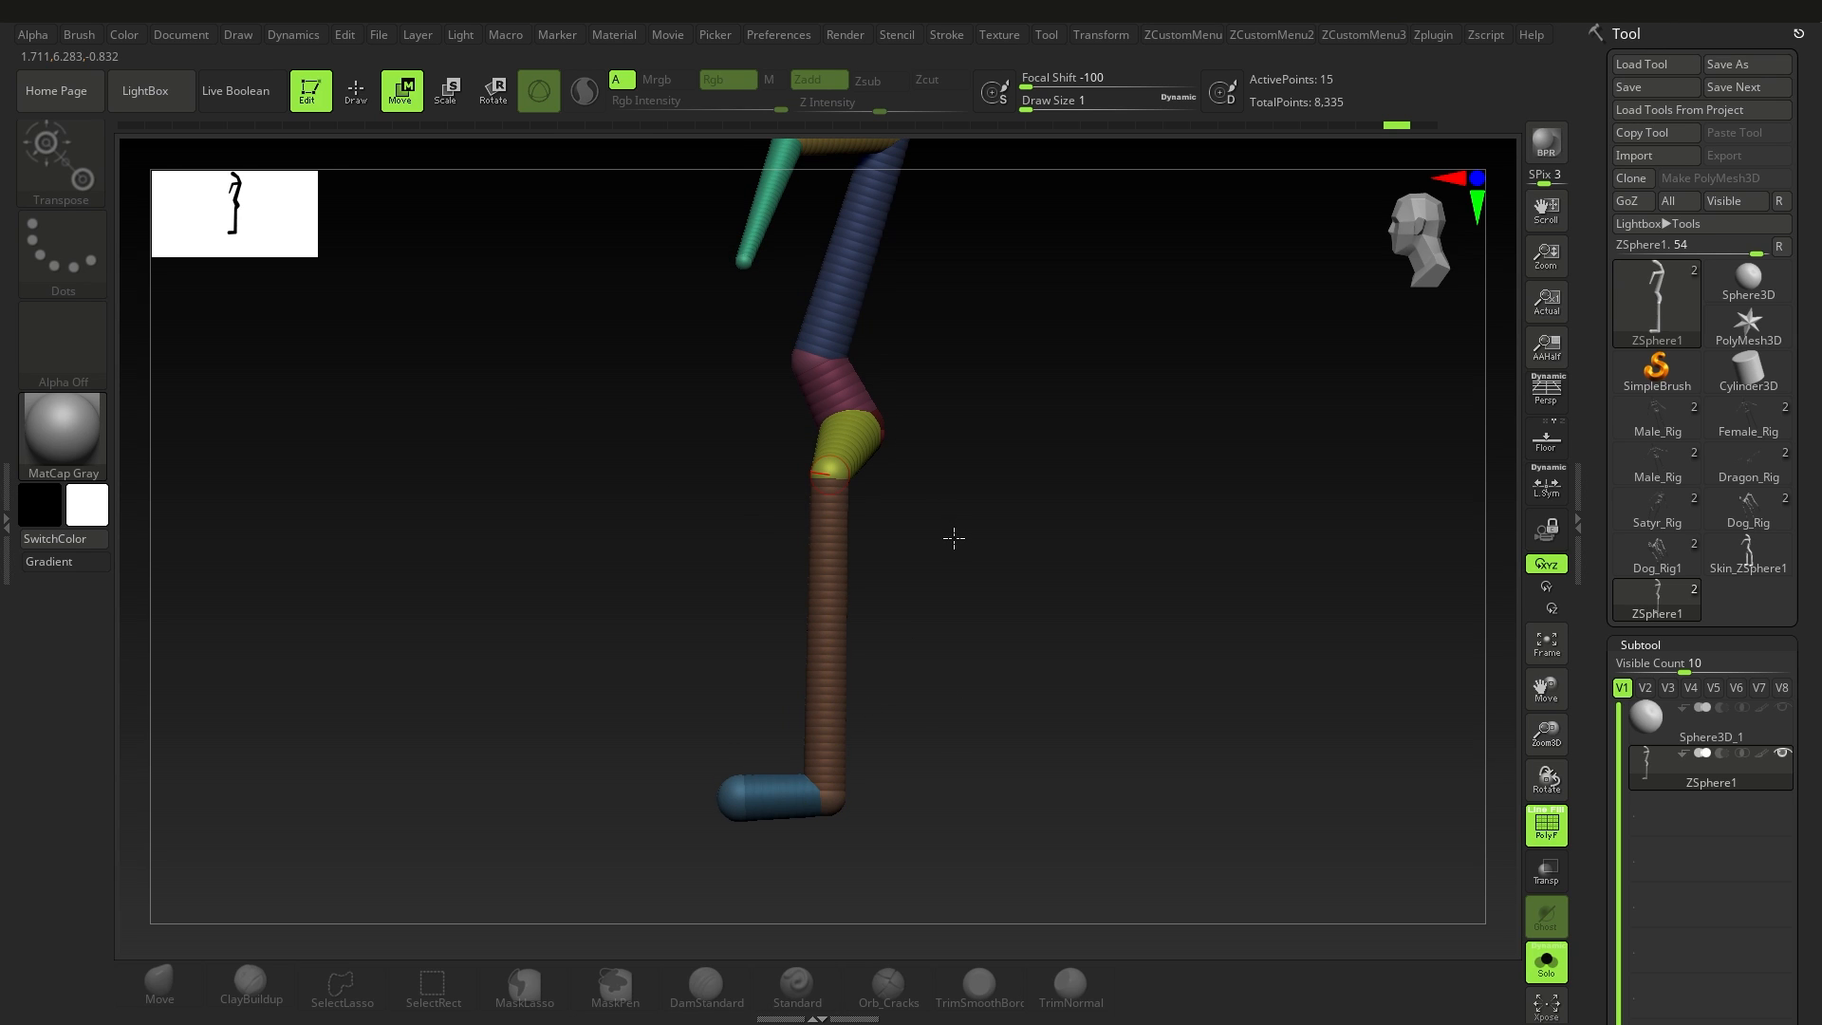
Step: Try enlarging the foot ZSpheres with the Scale tool, and undo the enlargement
left_click(443, 102)
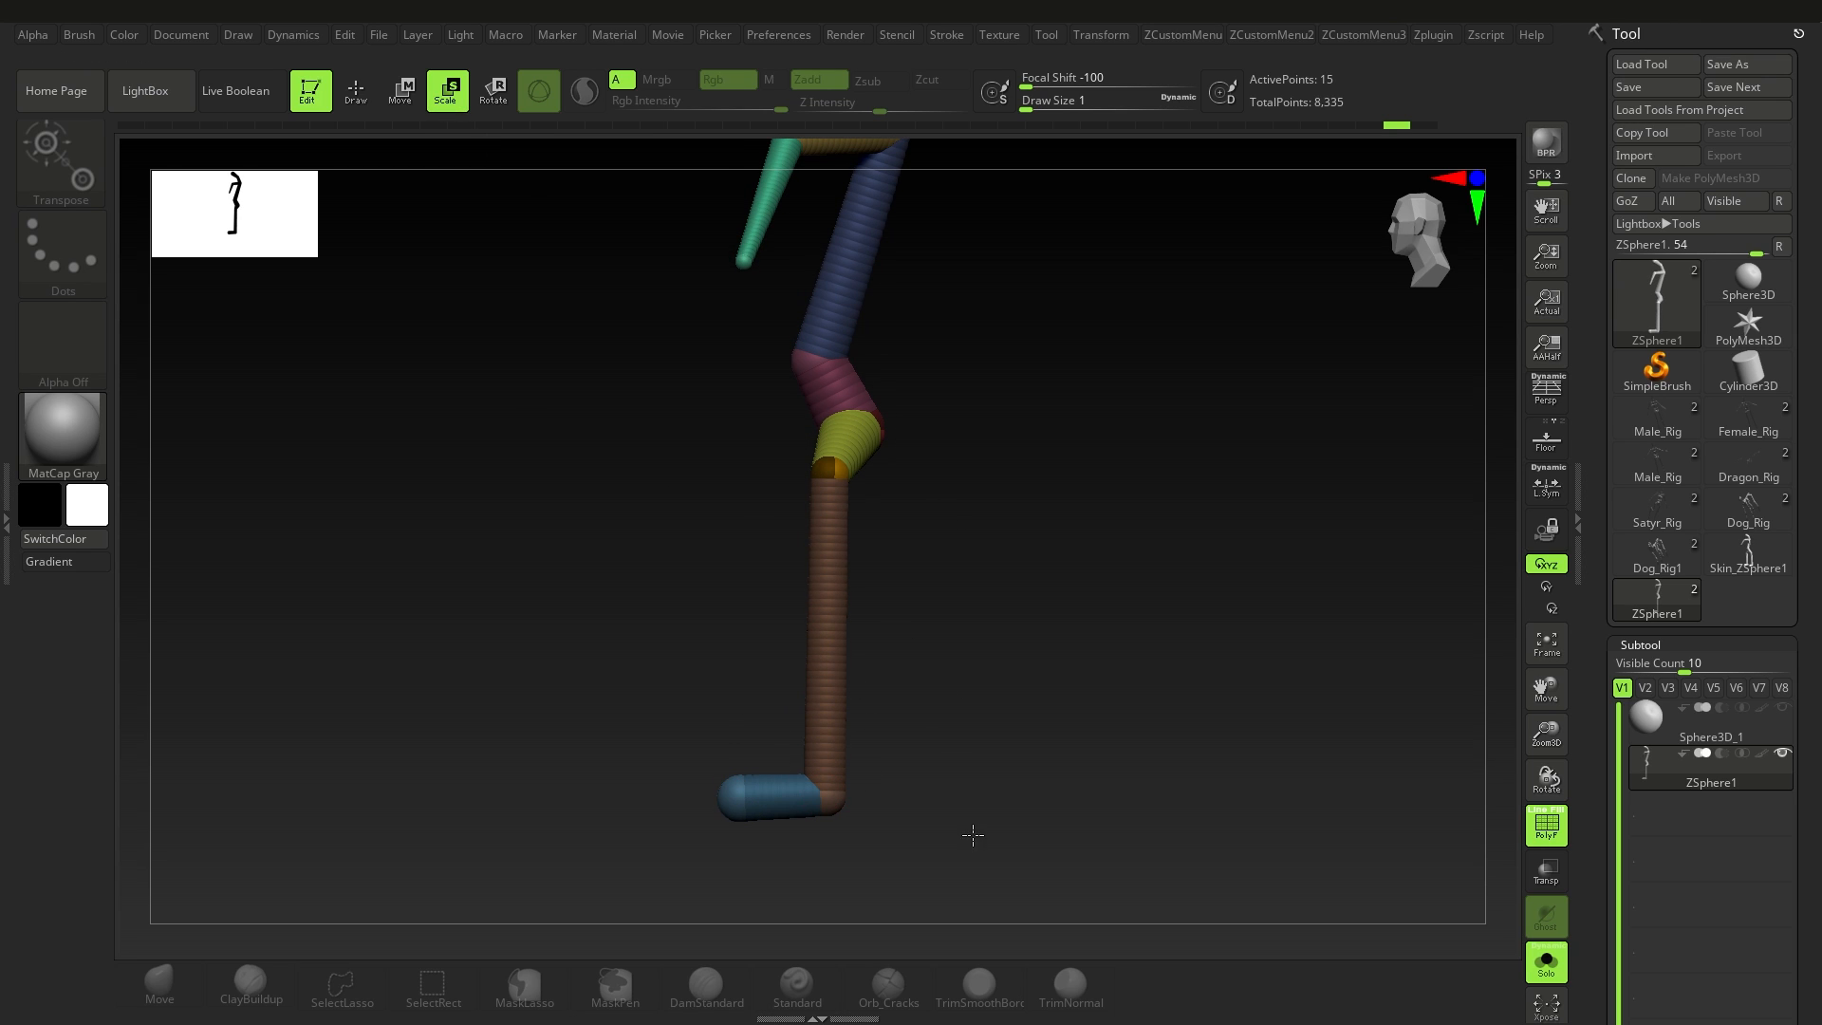
left_click_drag(706, 854, 734, 803)
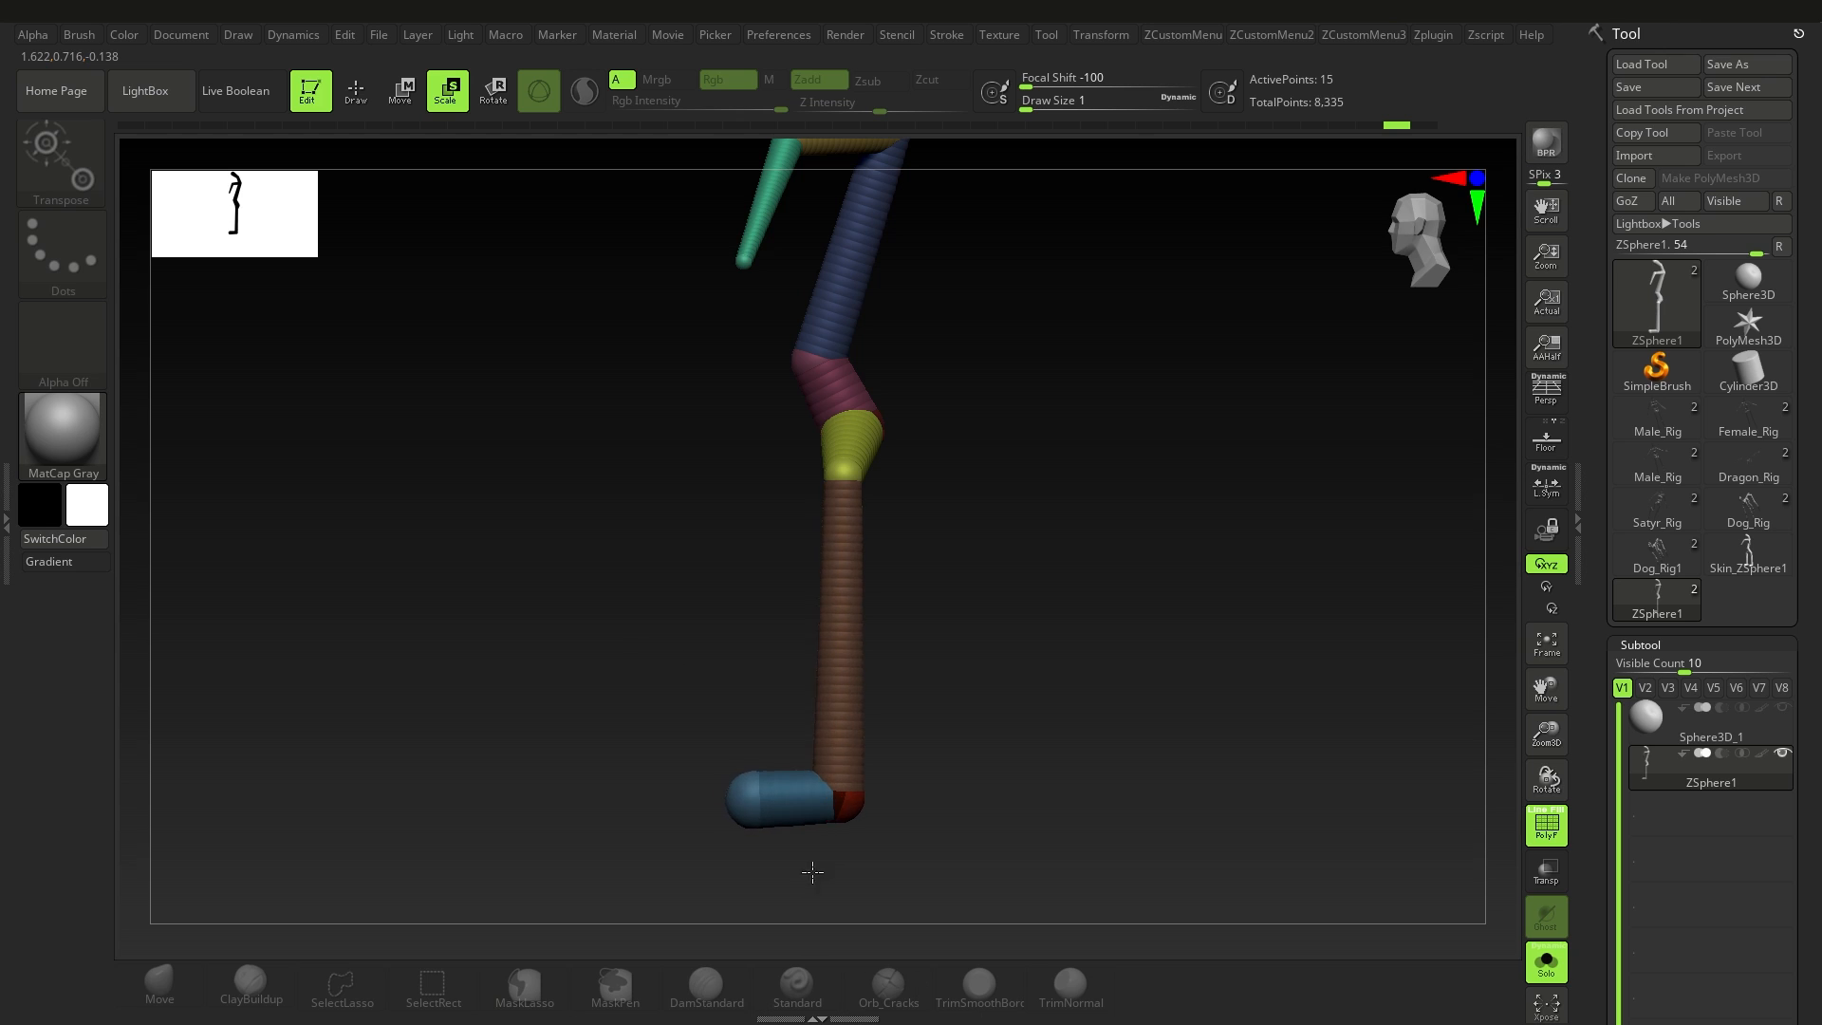
key("ctrl+z")
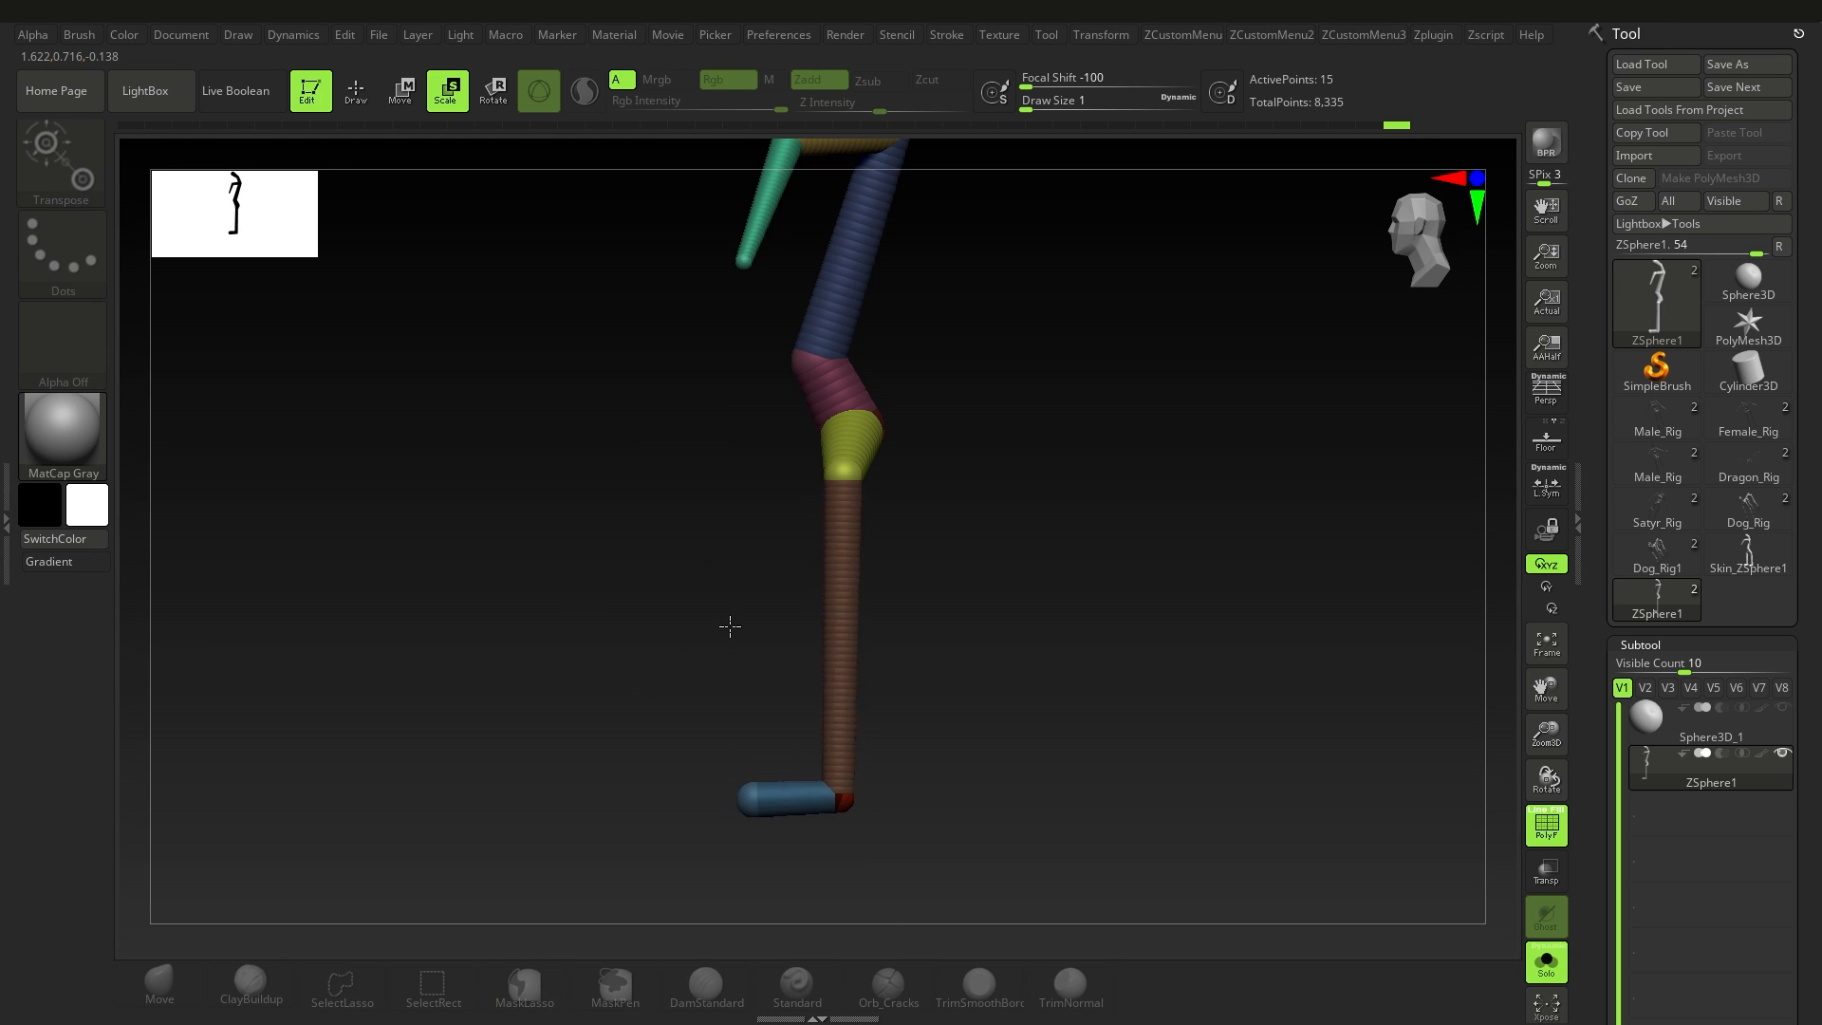
Step: Try rotating the foot and lower leg ZSpheres with the Rotate tool, and undo the rotations
key("ctrl+z")
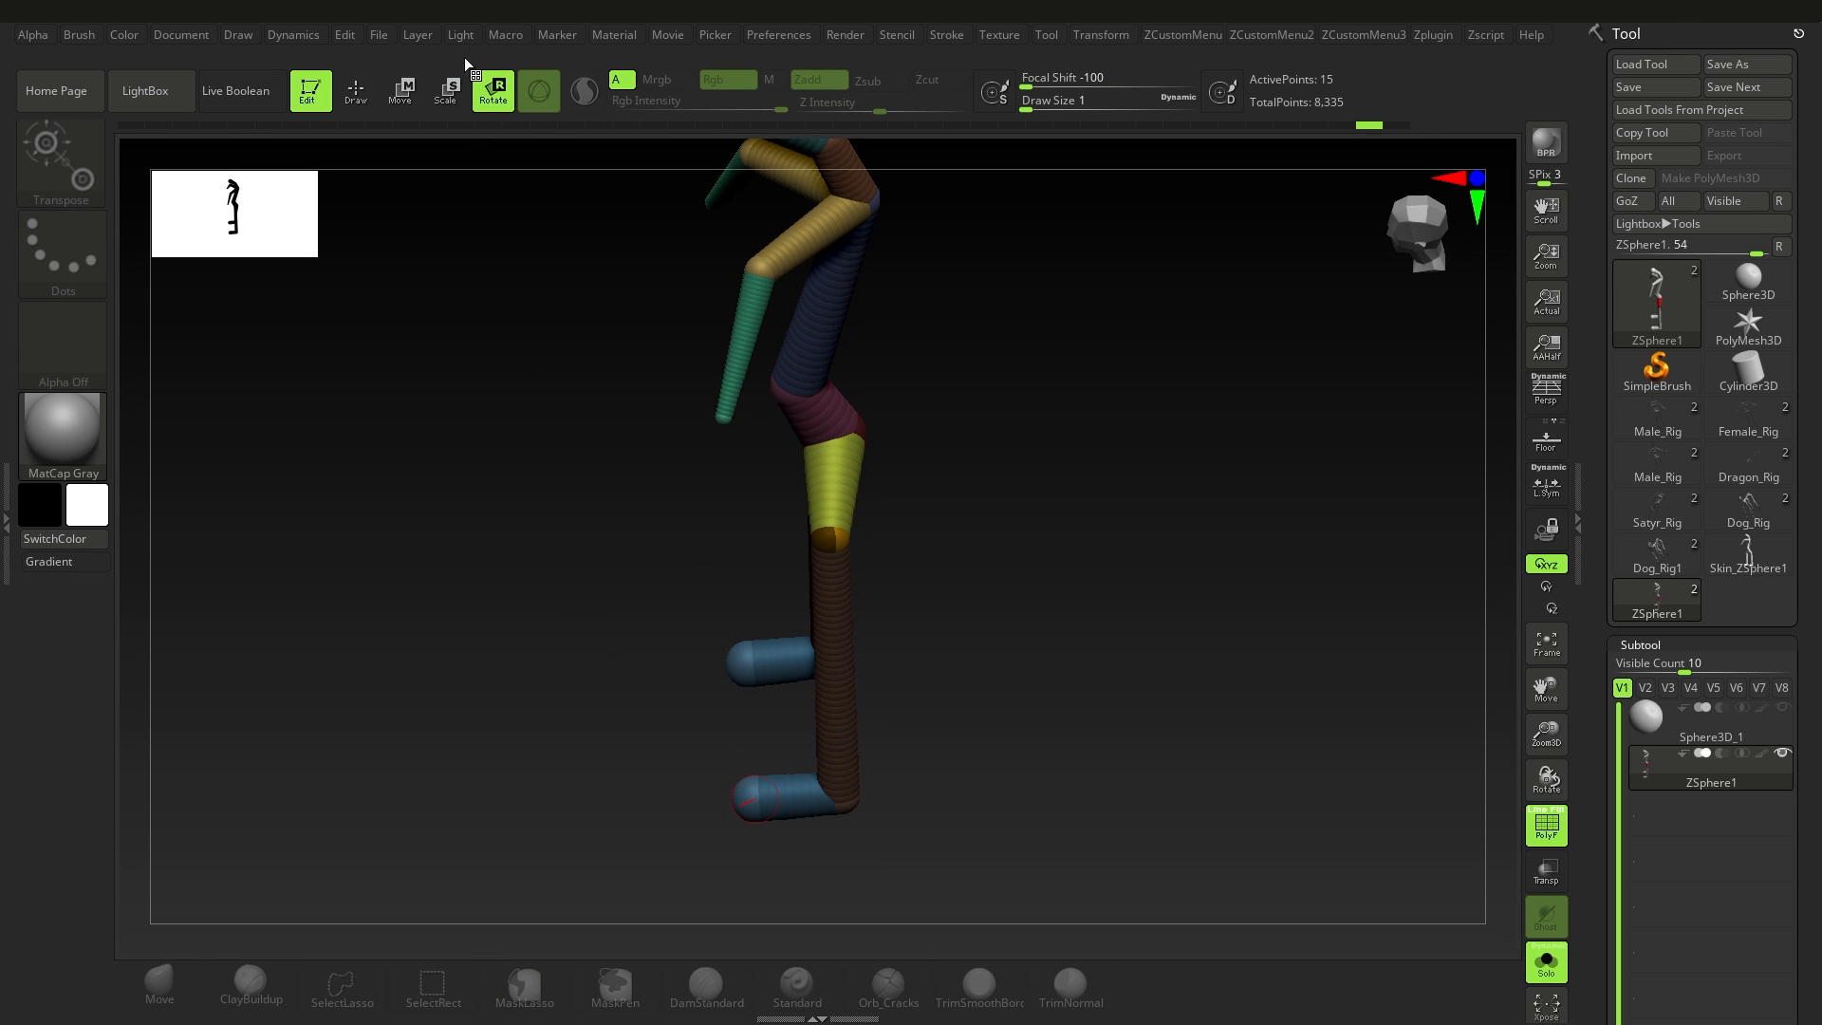
left_click(790, 800)
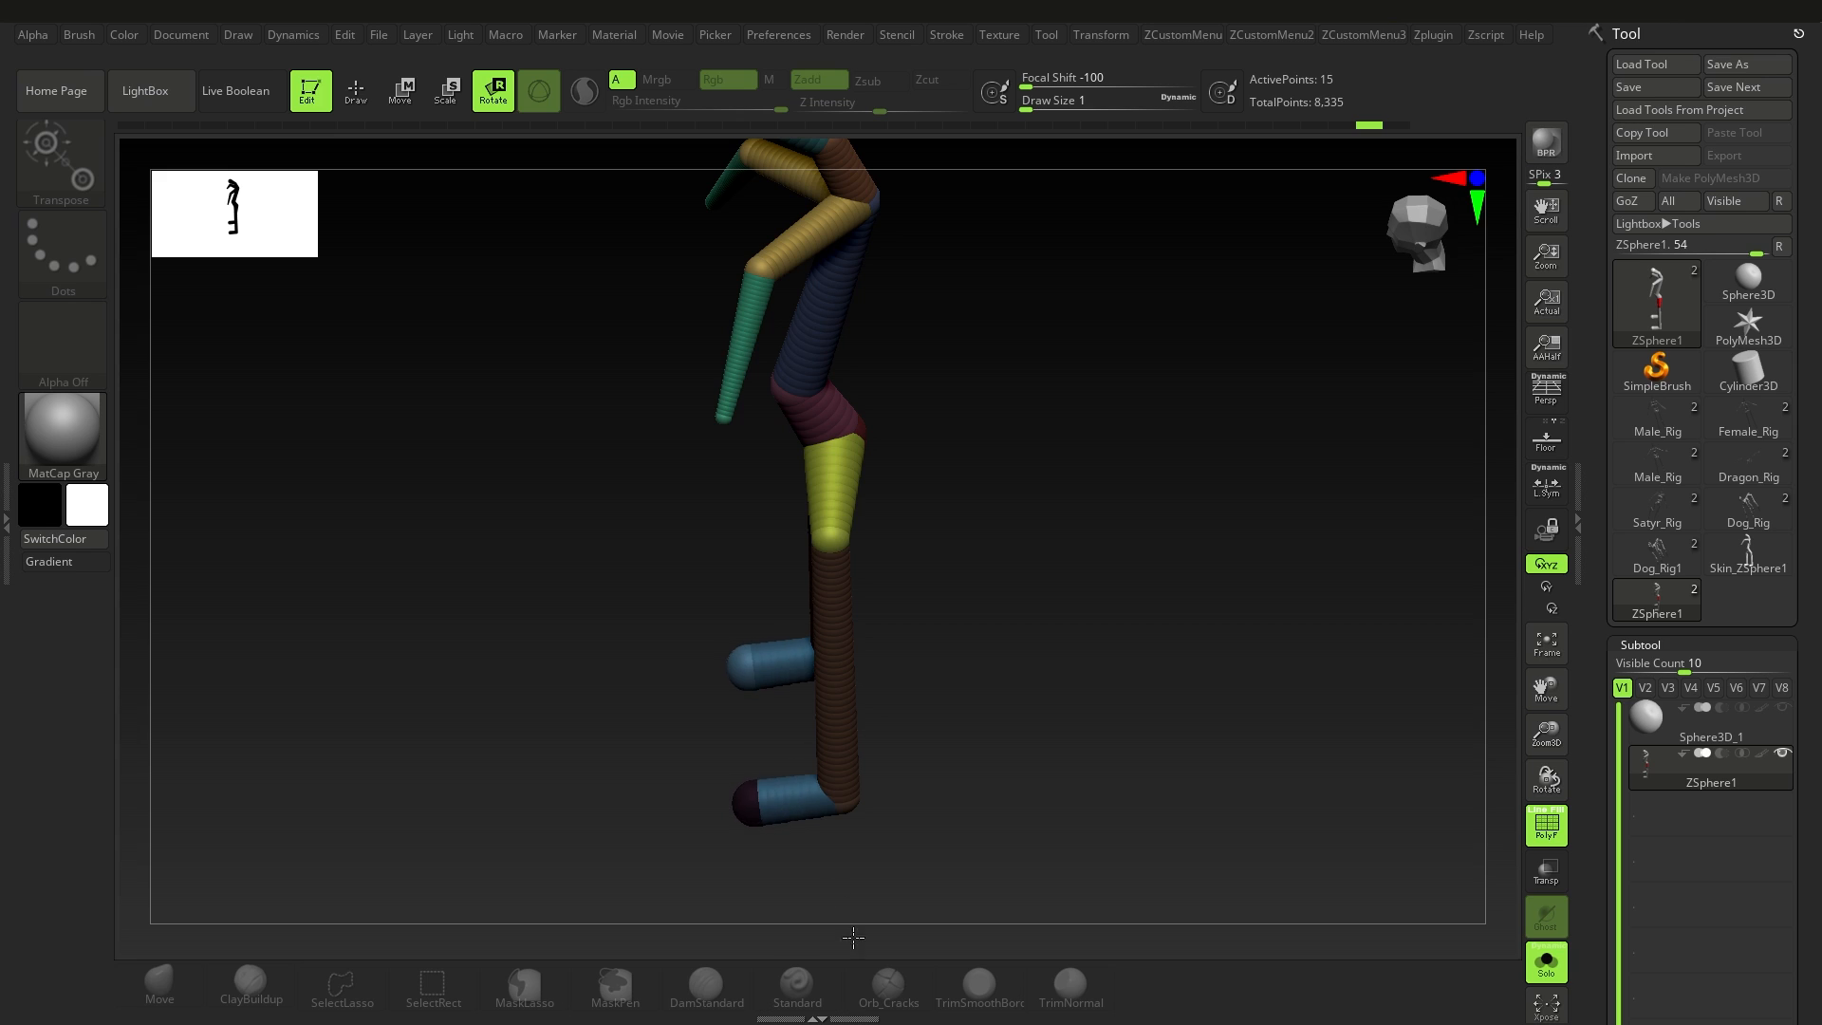
mouse_move(964, 867)
left_mouse_down()
mouse_move(939, 768)
mouse_move(879, 728)
left_mouse_up()
key("ctrl+z")
mouse_move(827, 630)
left_mouse_down()
mouse_move(952, 652)
mouse_move(768, 646)
left_mouse_up()
key("ctrl+z")
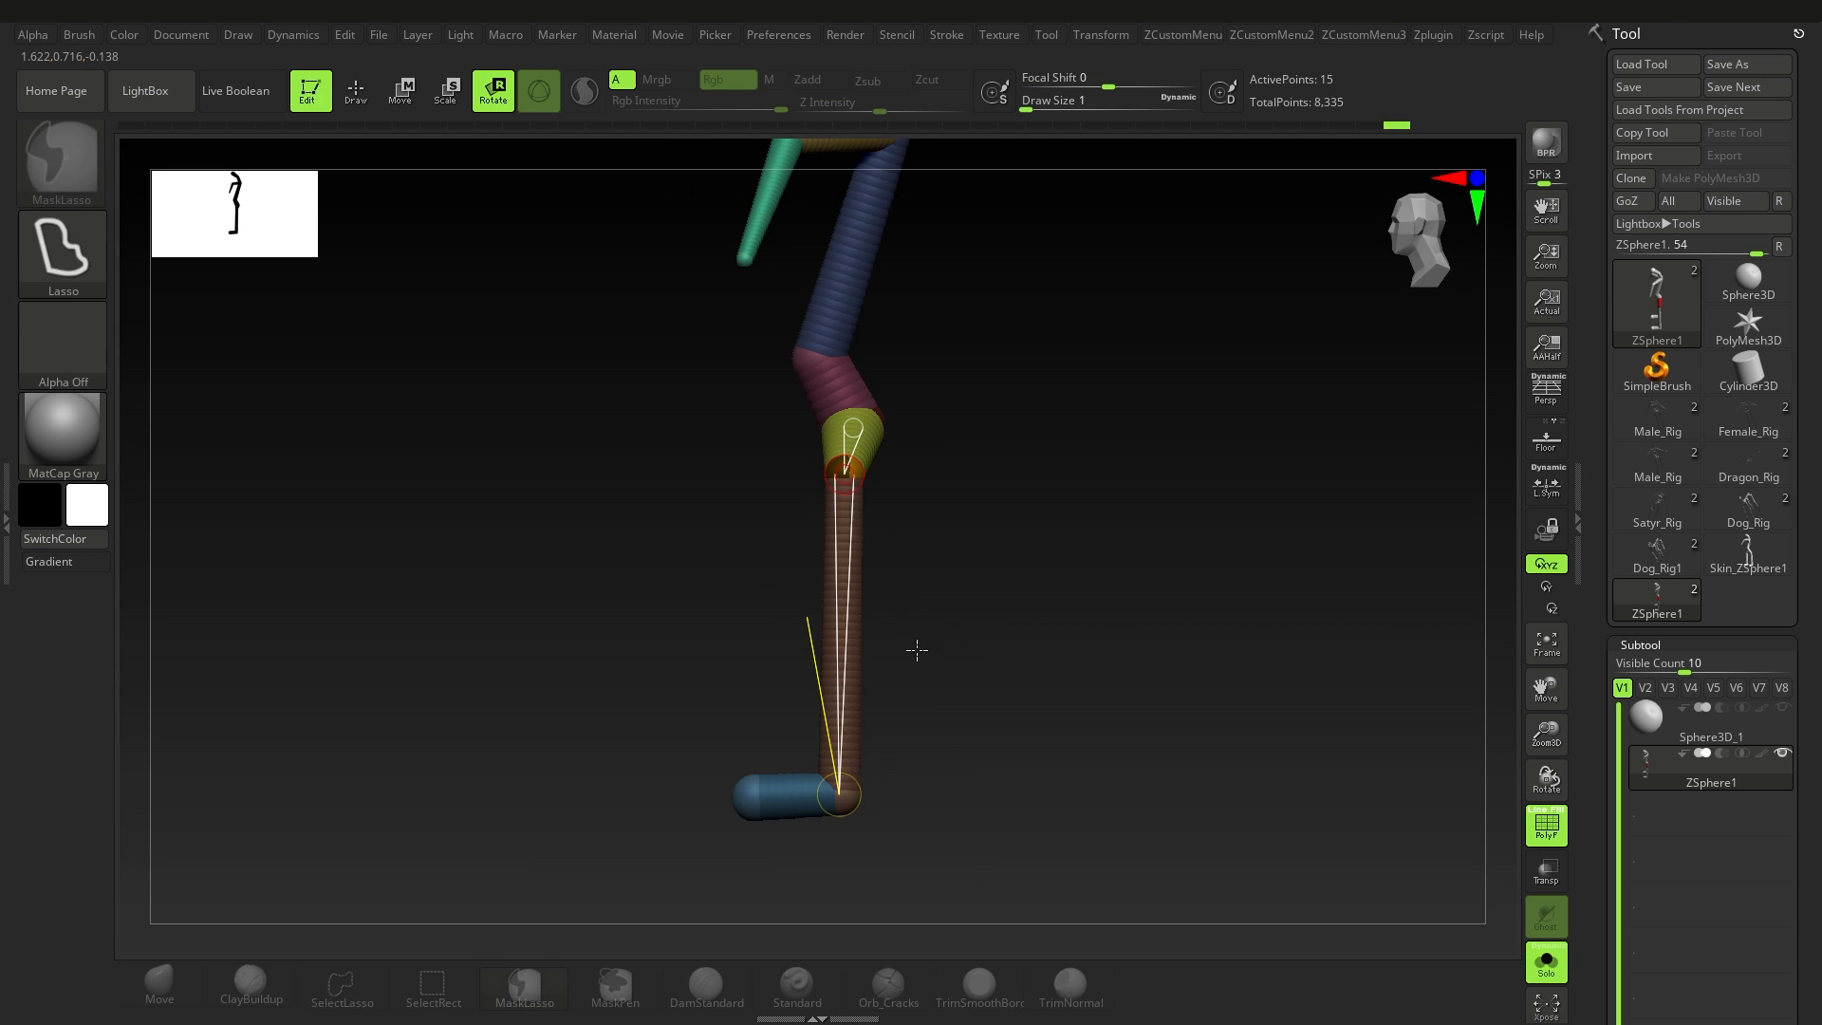
Step: View the first Male_Rig tool, and return to the ZSphere1 armature in front view
left_click_drag(786, 427, 993, 556, "alt")
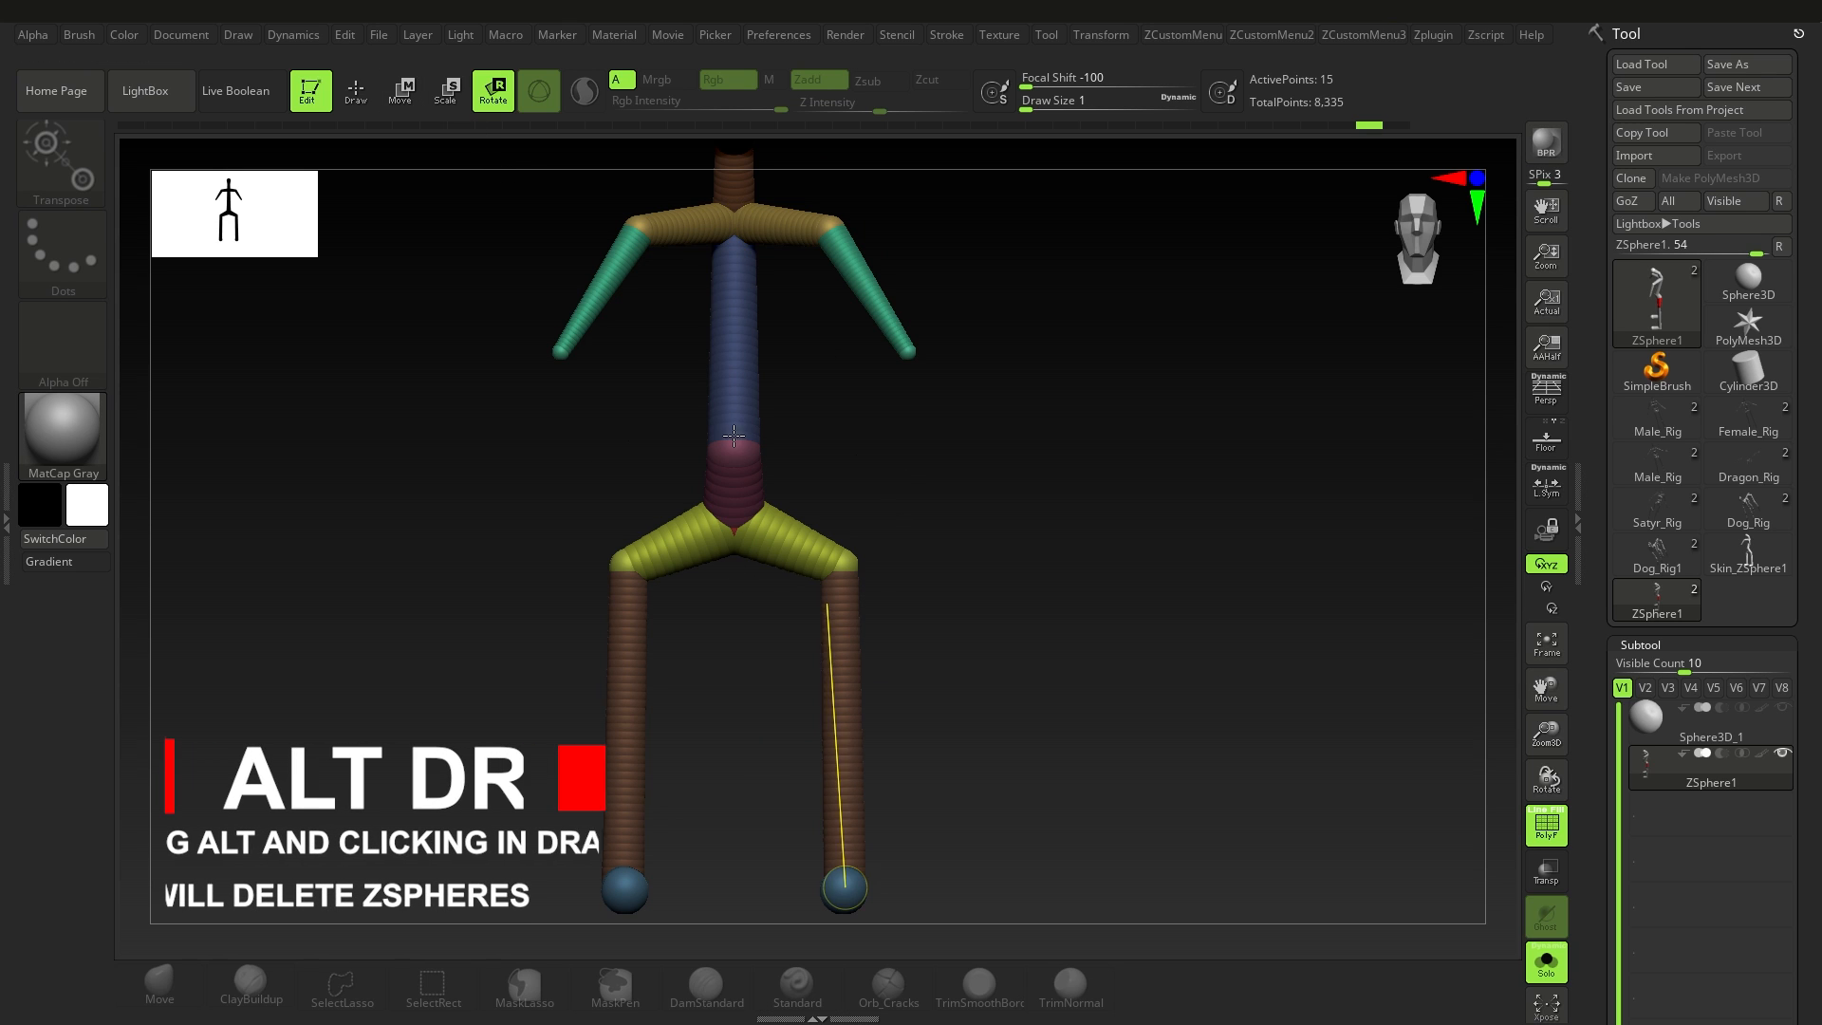
mouse_move(854, 513)
left_mouse_down()
mouse_move(744, 504)
mouse_move(696, 526)
mouse_move(862, 557)
mouse_move(740, 570)
left_mouse_up()
right_click_drag(740, 569, 728, 532, "ctrl")
right_click_drag(727, 531, 809, 500, "alt")
left_click(1651, 417)
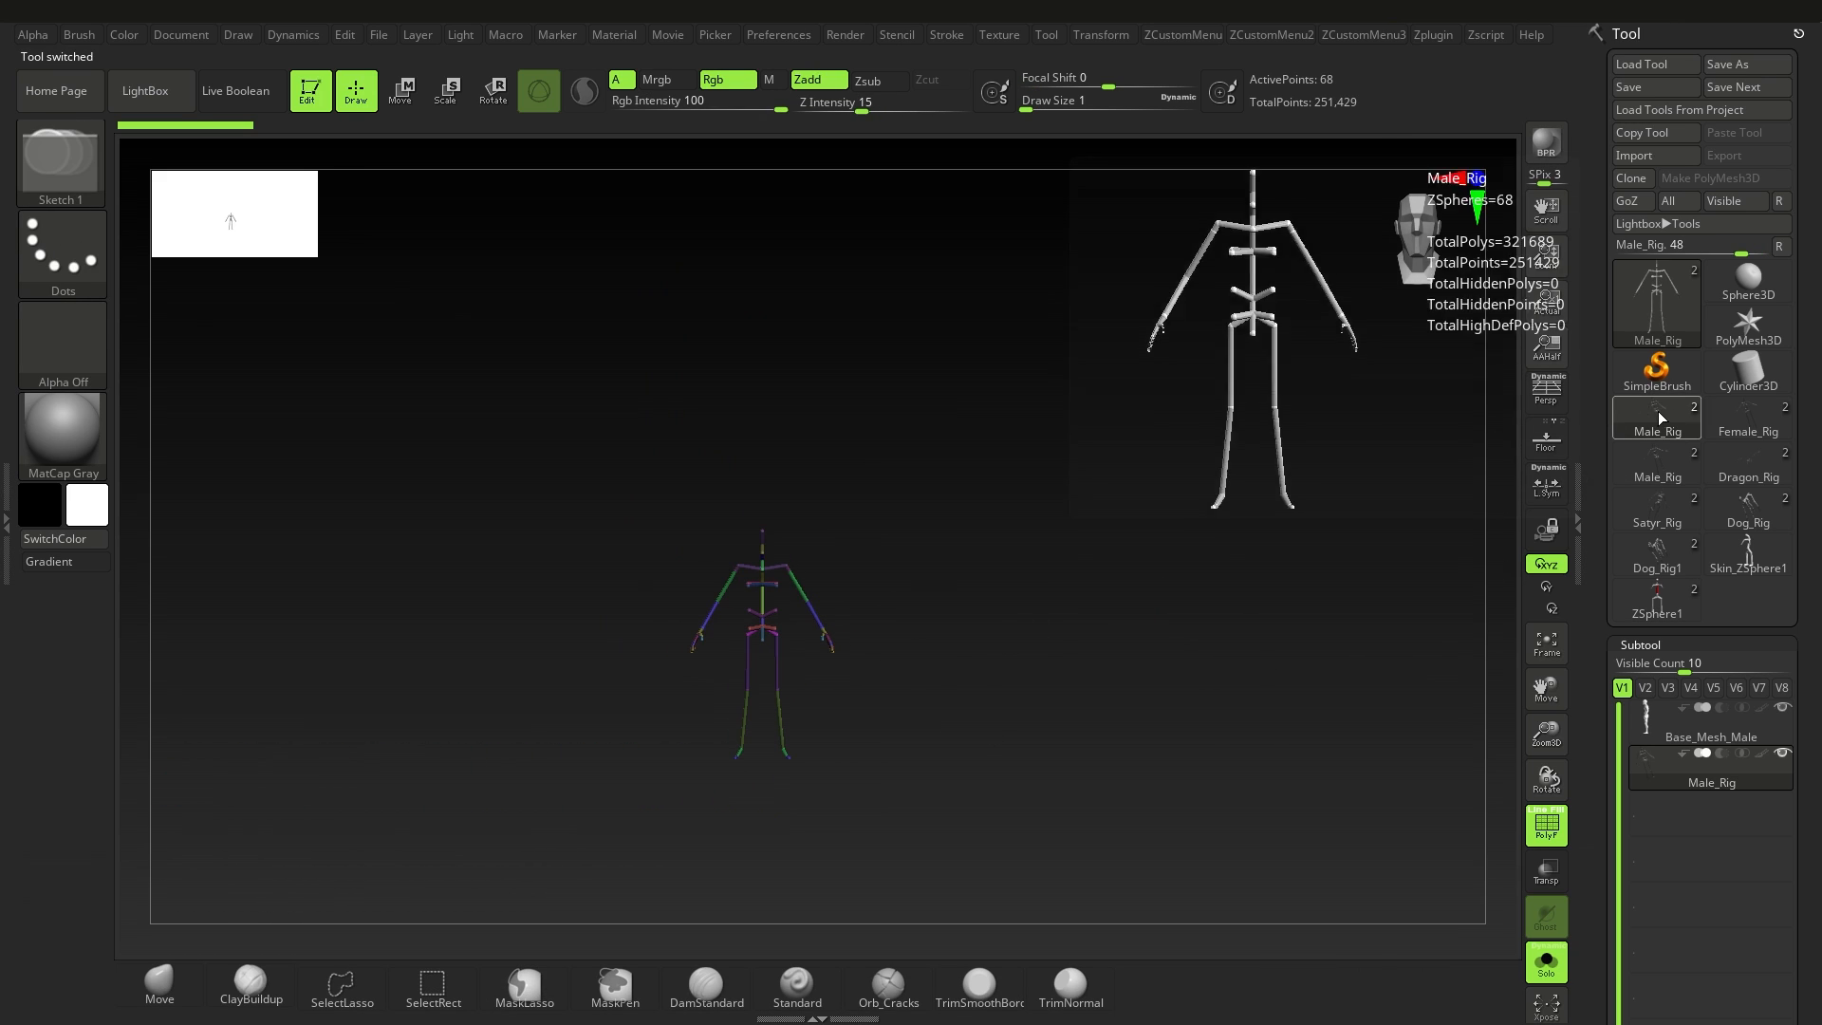
left_click(1667, 613)
right_click_drag(1062, 598, 817, 602, "ctrl")
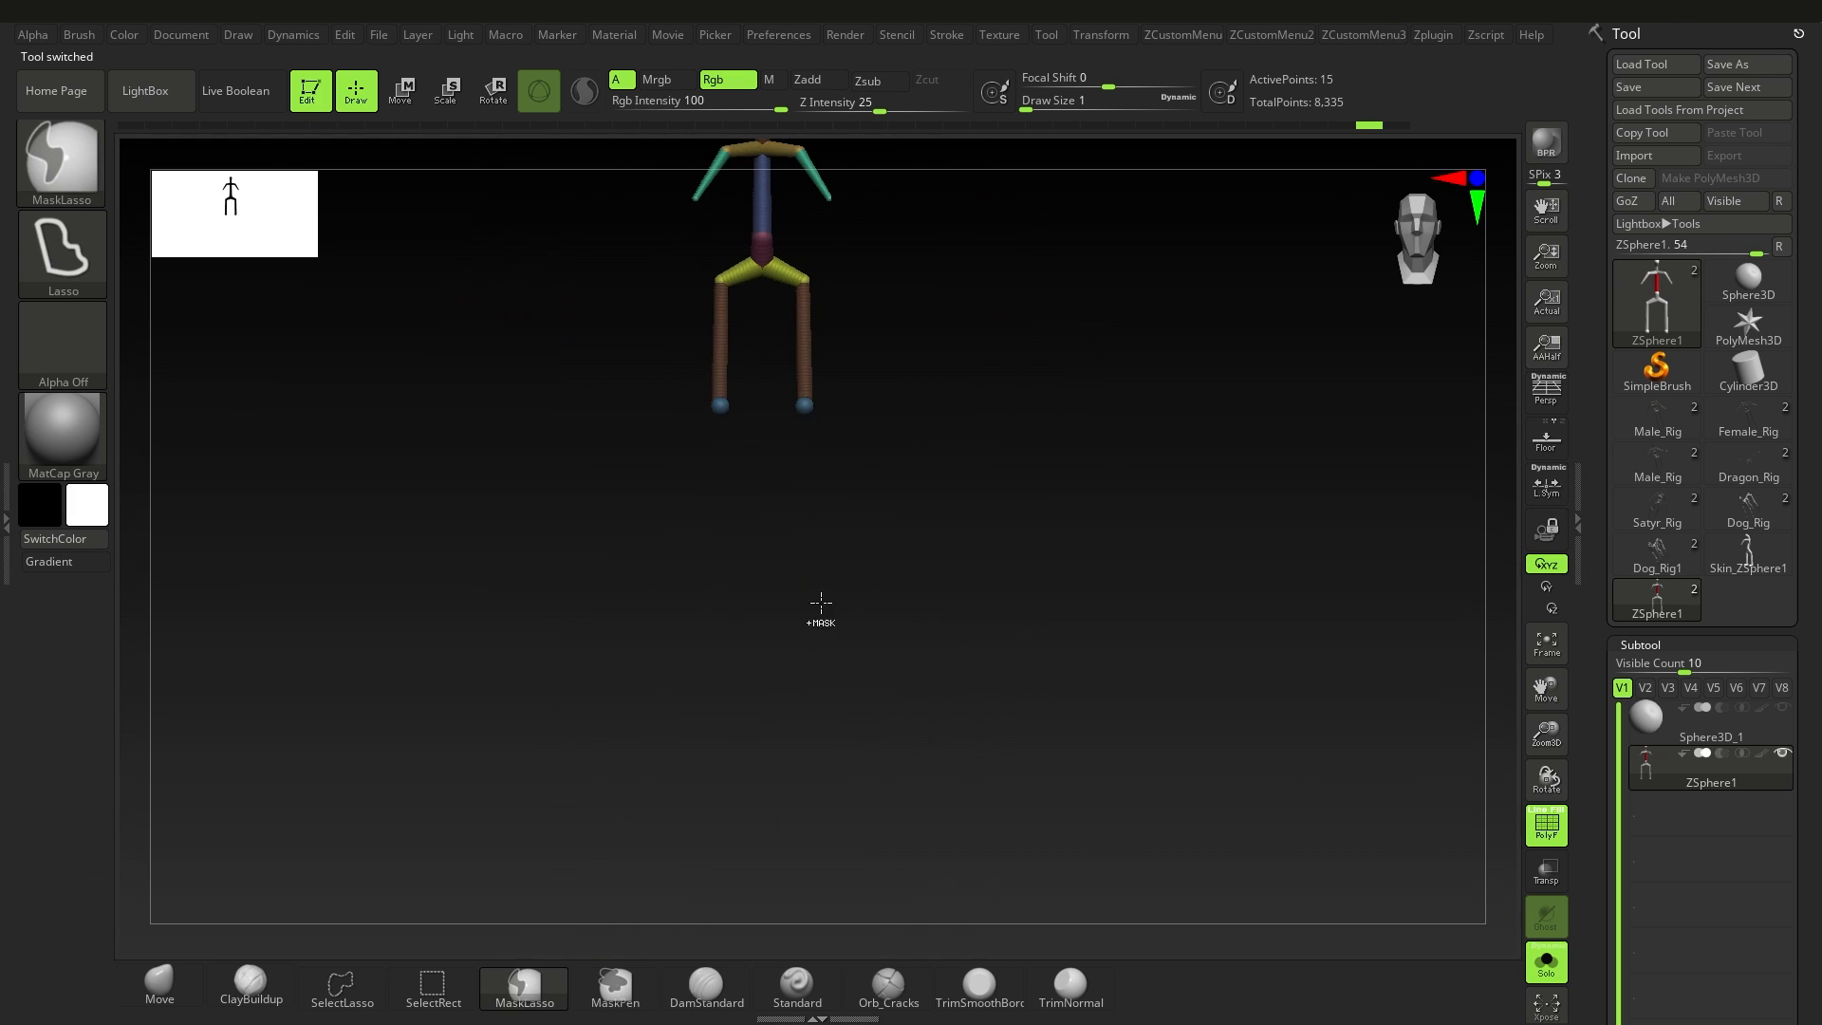
right_click_drag(892, 374, 1020, 666, "alt")
Step: Open the Deformation settings, try a deformation slider on the armature, and undo the change
key("e")
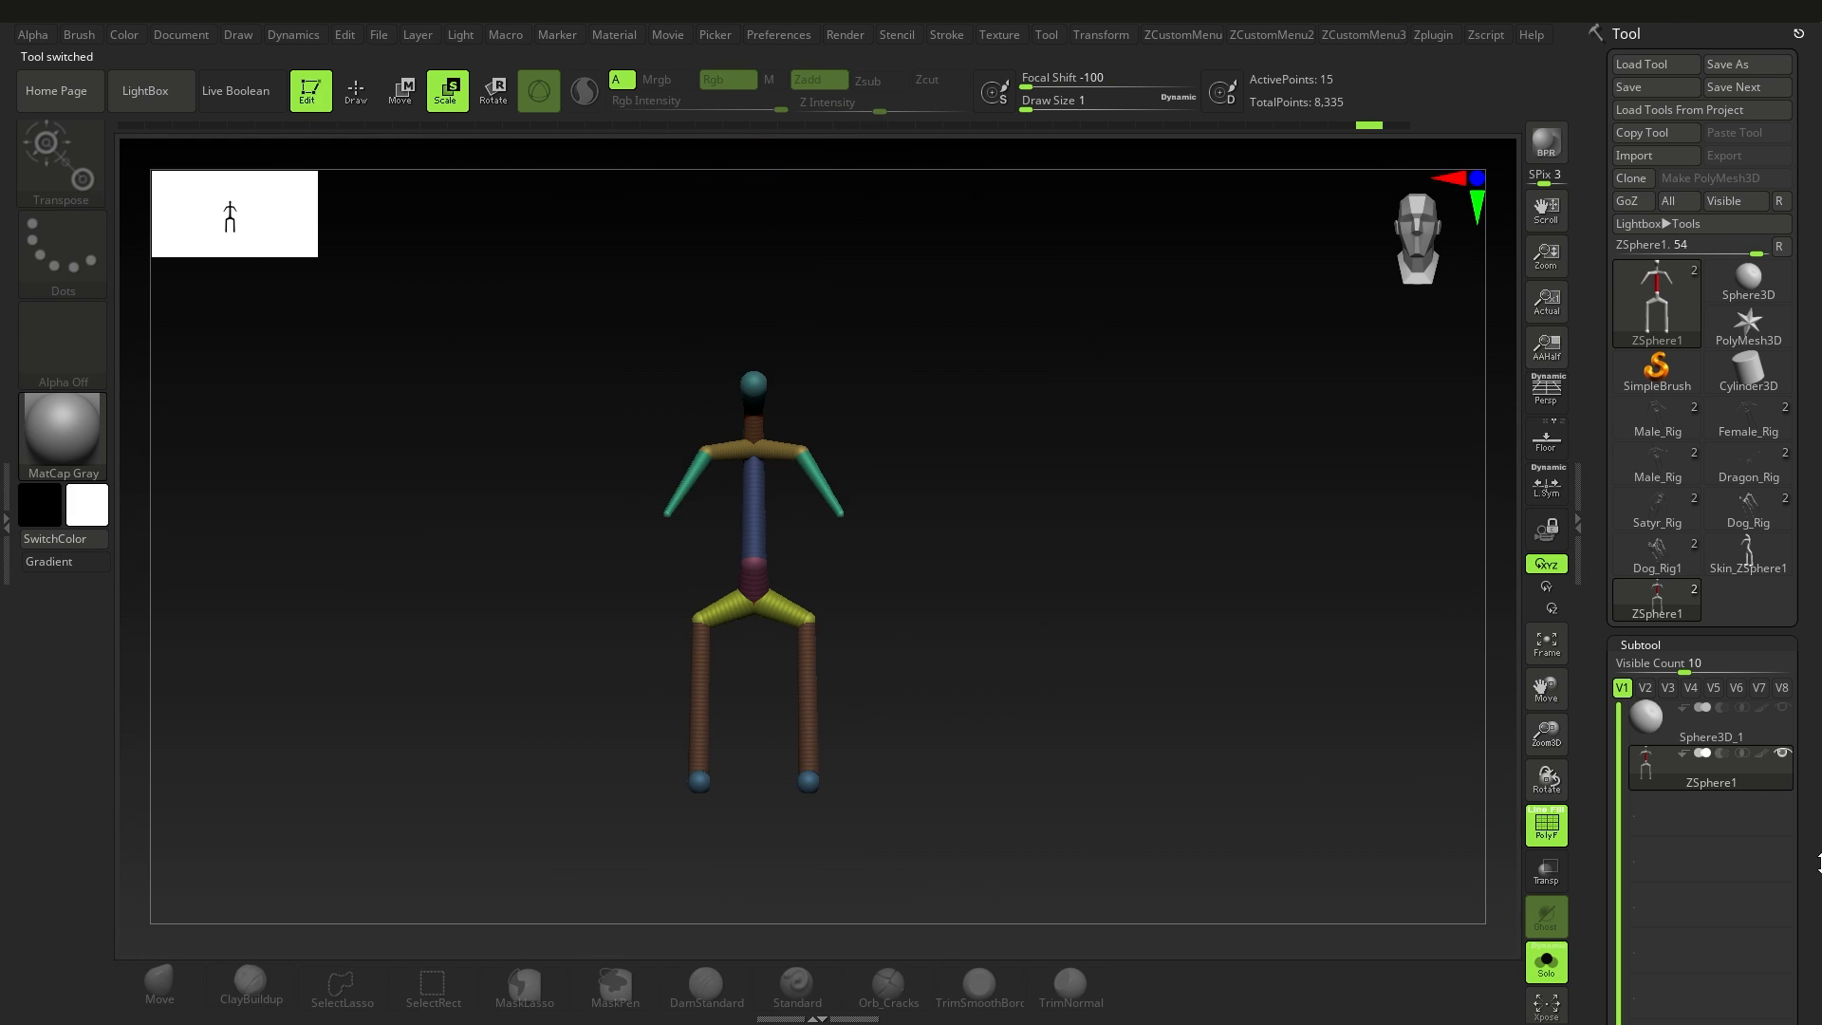
left_click_drag(1814, 862, 1725, 558)
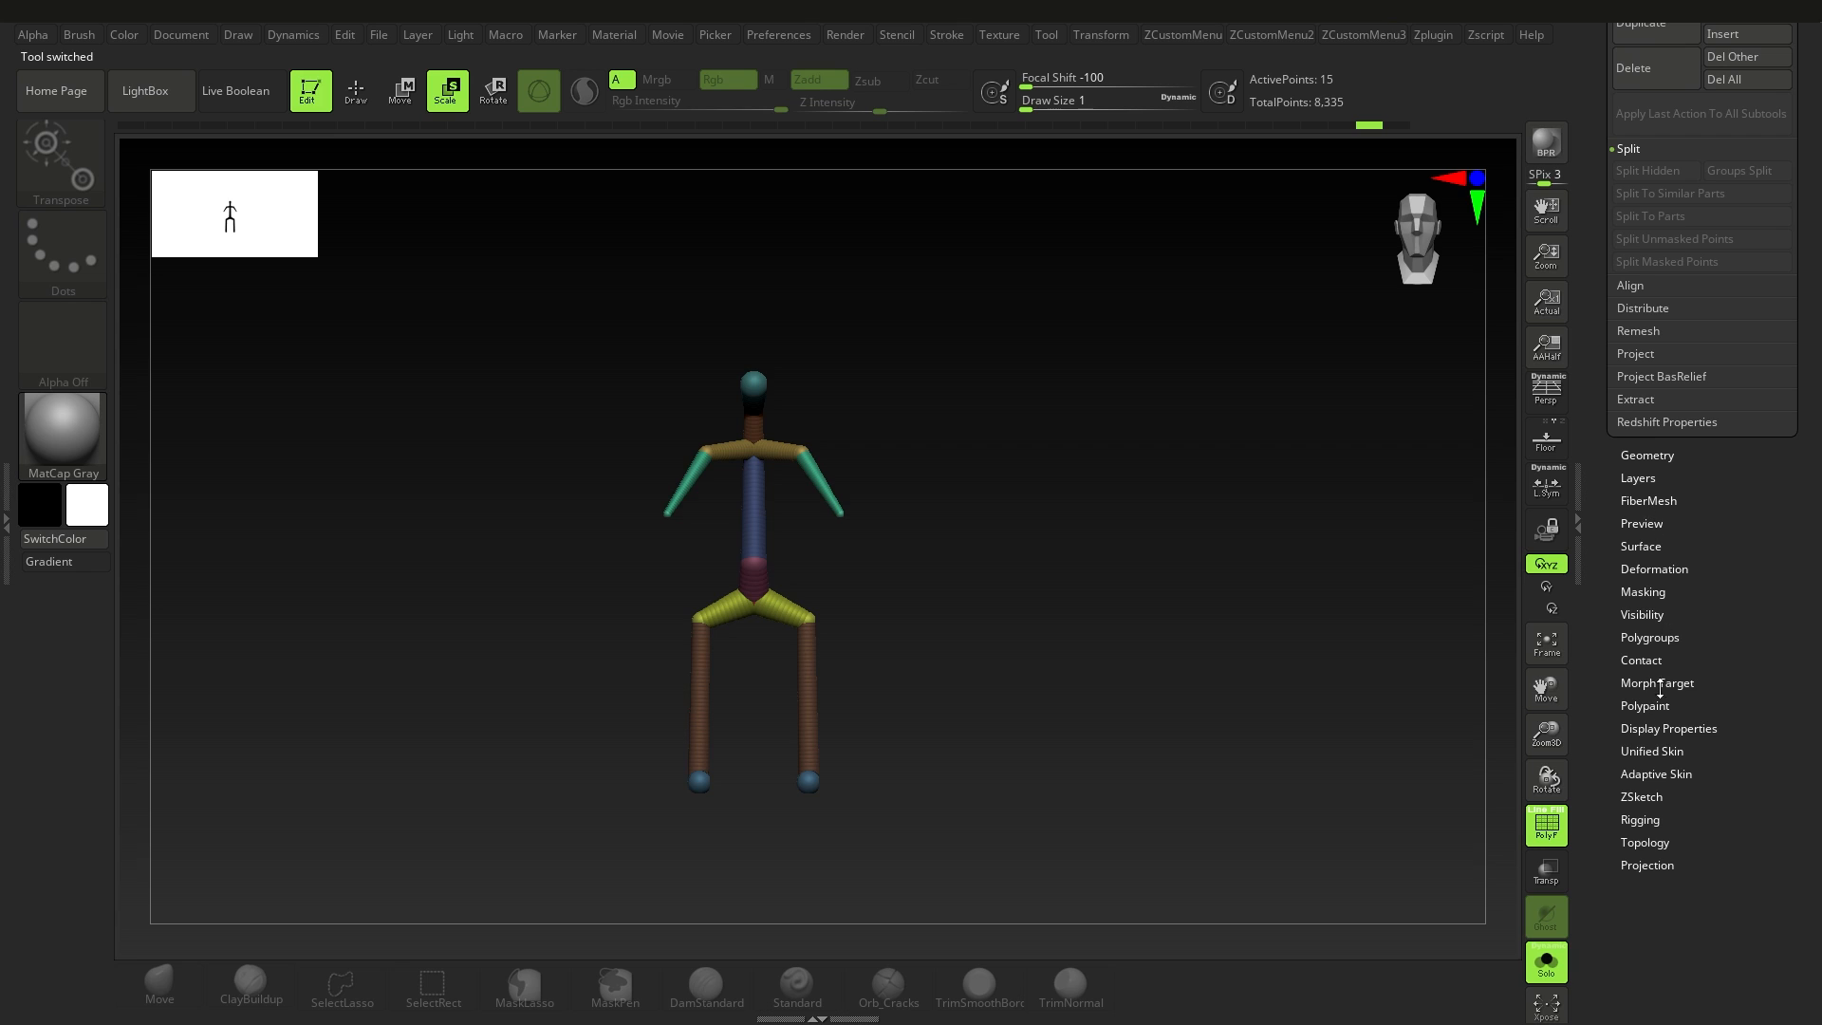
left_click(1682, 568)
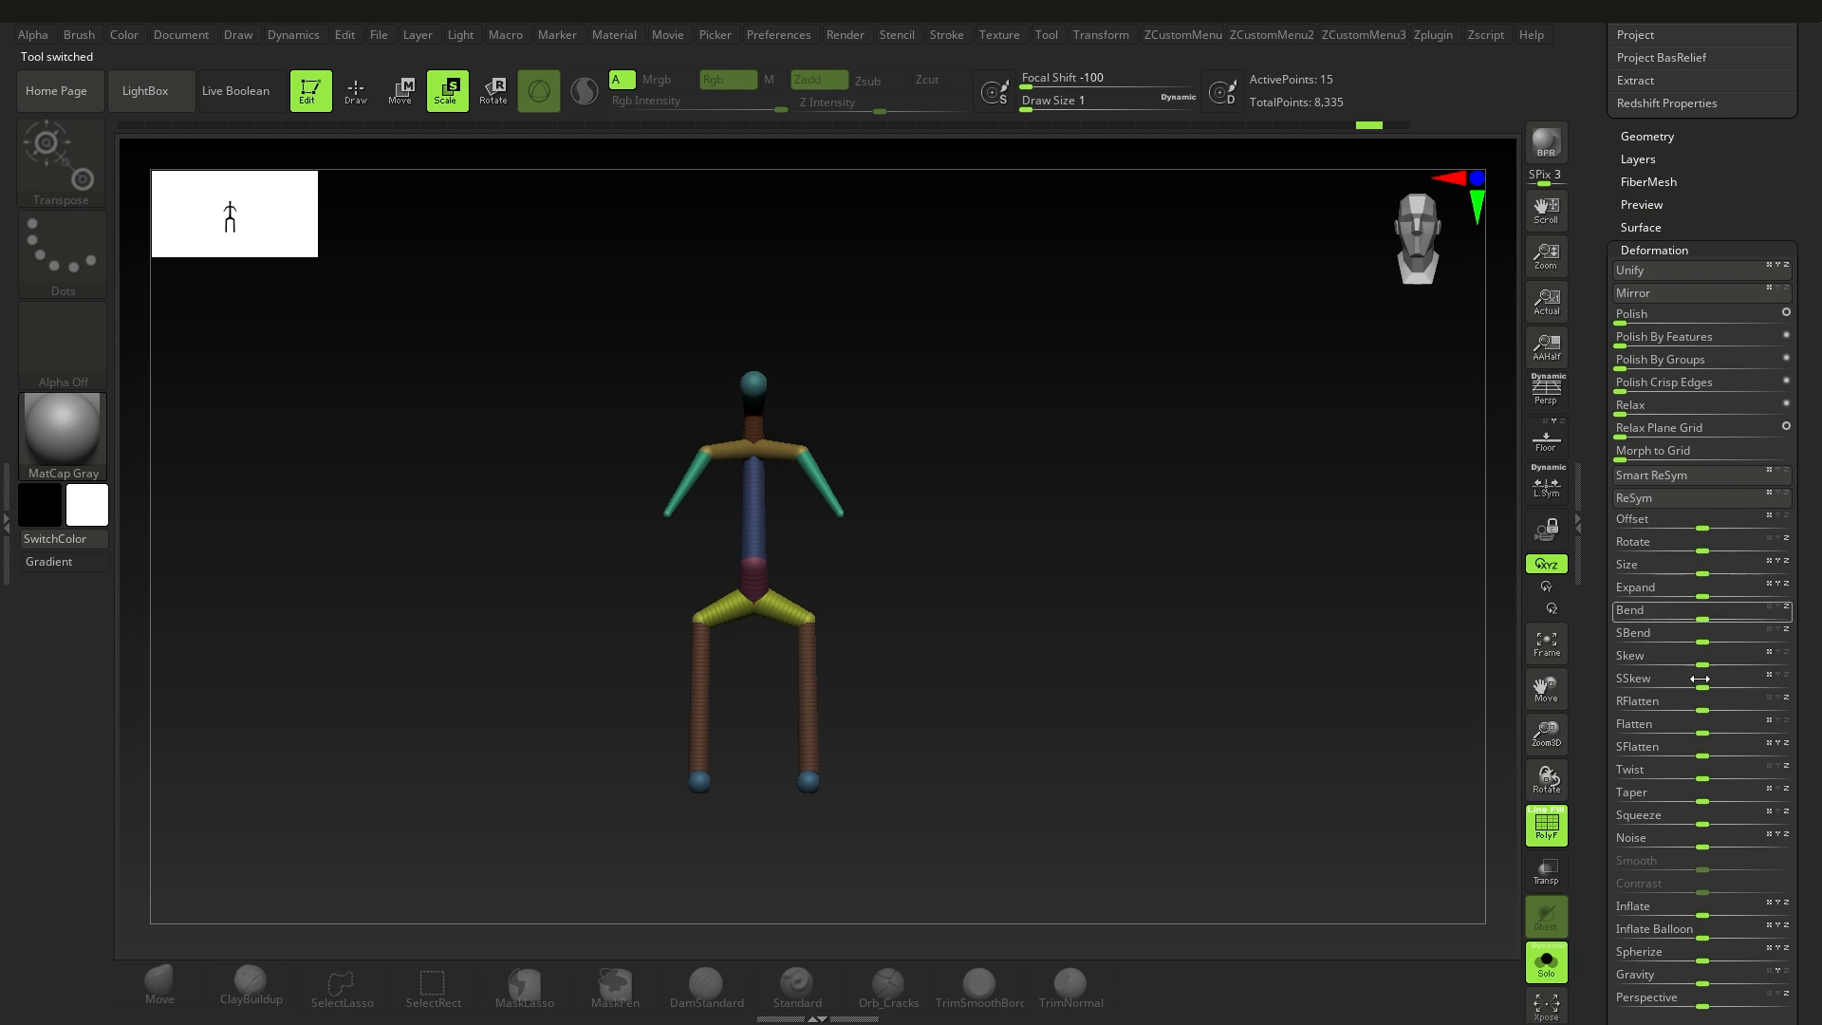
scroll(1700, 678, "down", 1)
left_click_drag(1703, 492, 1708, 544)
key("ctrl+z")
left_click_drag(1816, 734, 1700, 713)
key("ctrl+z")
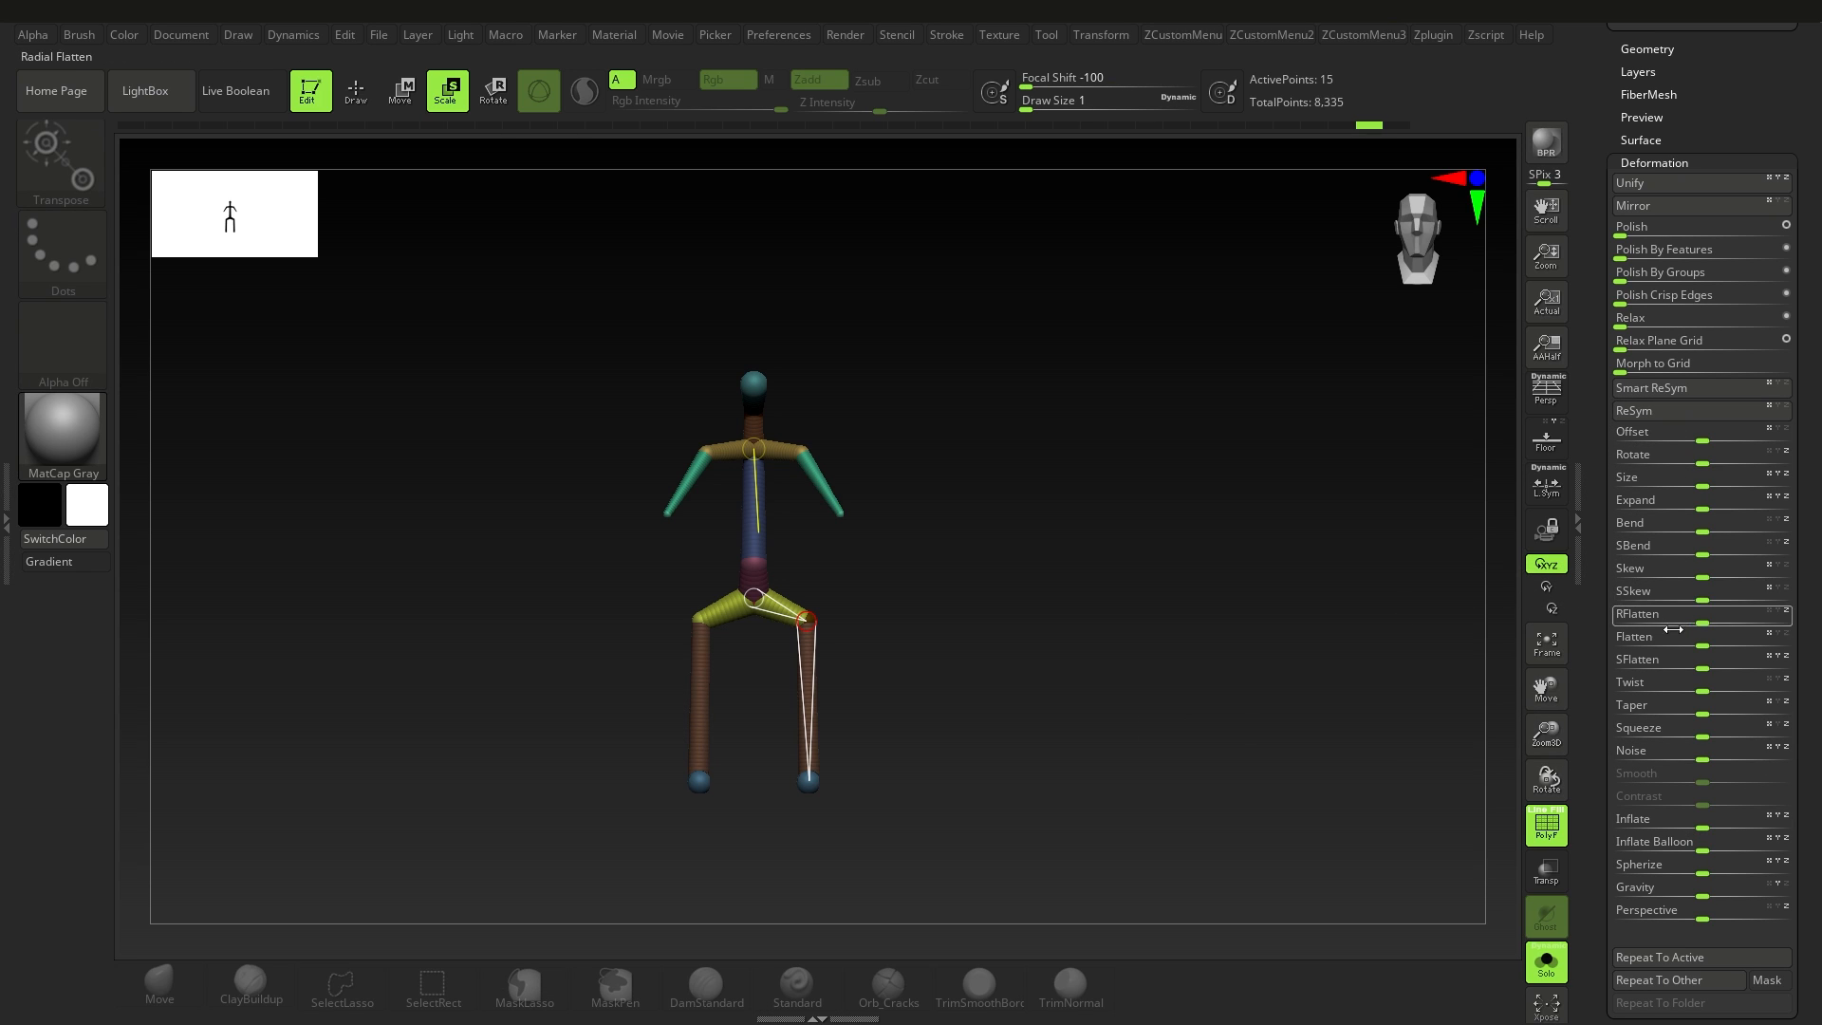
Step: Try moving the torso link just above the hips from back and side views, and undo the moves
left_click_drag(925, 596, 590, 145)
left_click(402, 93)
left_click_drag(935, 494, 772, 596)
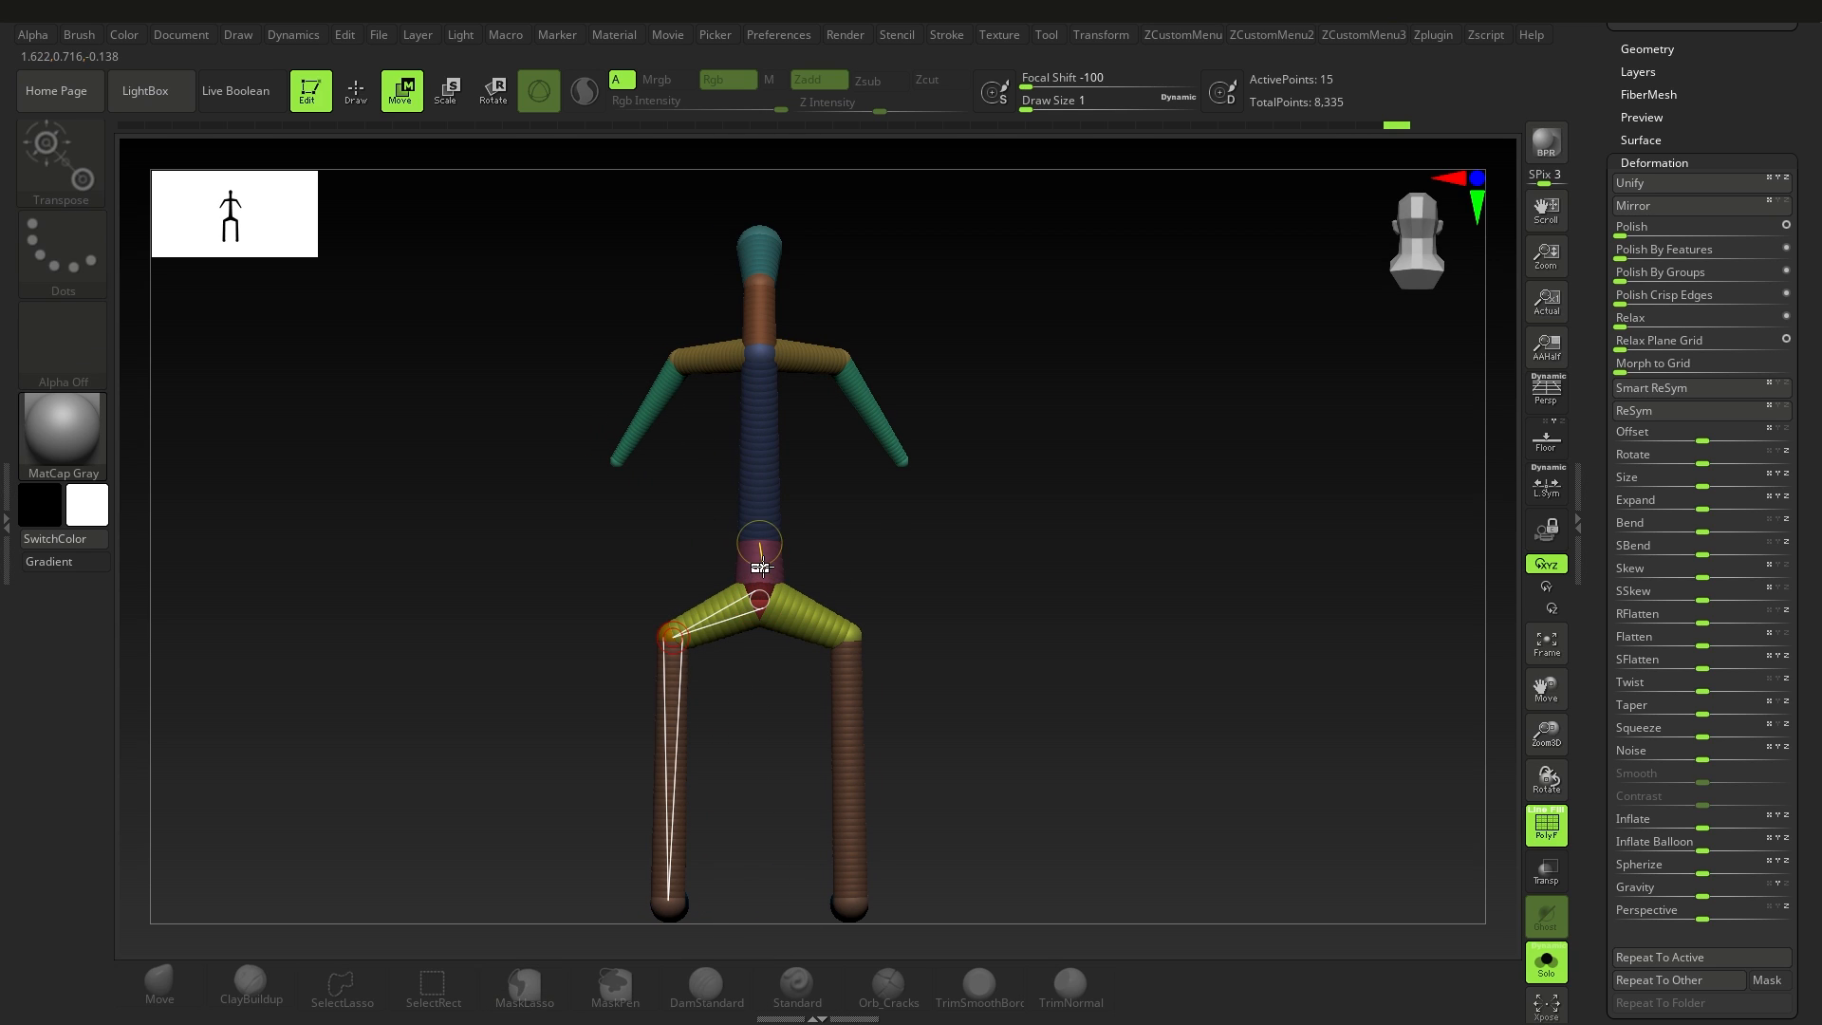
mouse_move(763, 566)
left_mouse_down()
mouse_move(763, 505)
mouse_move(761, 577)
mouse_move(738, 533)
mouse_move(797, 607)
mouse_move(767, 550)
left_mouse_up()
key("ctrl+z")
right_click_drag(770, 552, 907, 561, "shift")
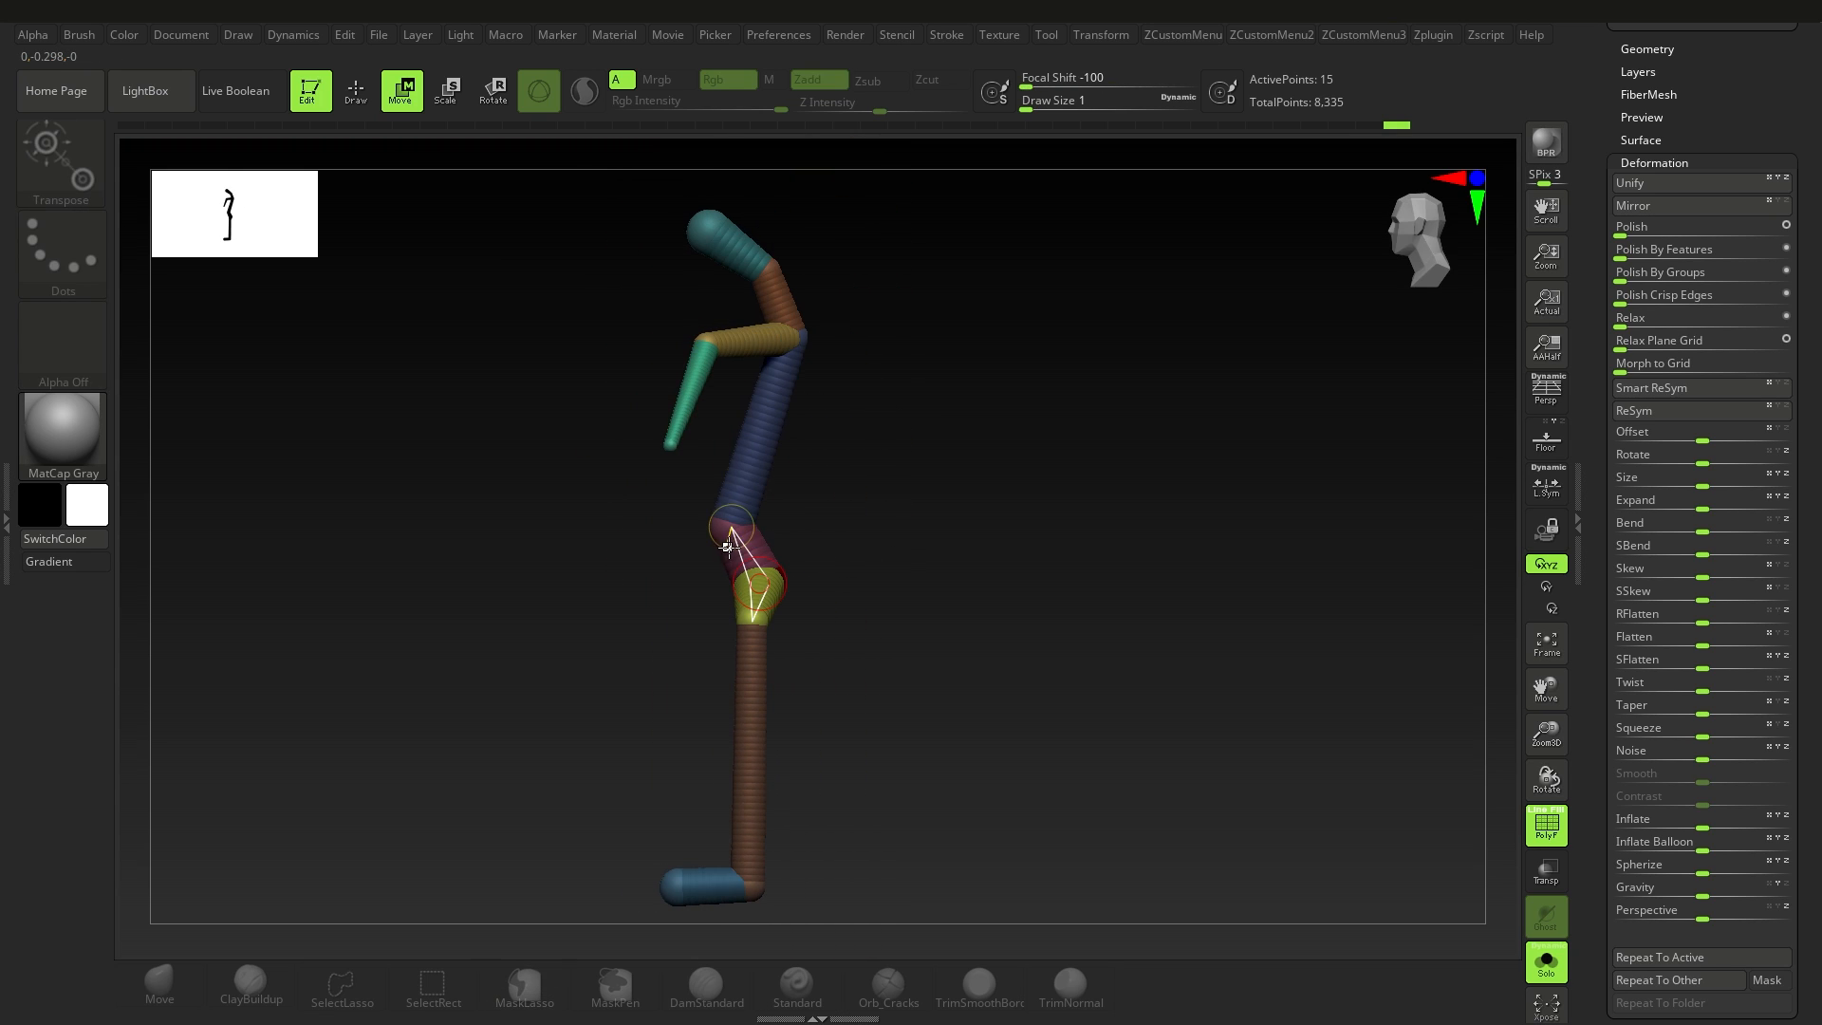
mouse_move(732, 552)
left_mouse_down()
mouse_move(671, 362)
mouse_move(788, 509)
mouse_move(825, 515)
left_mouse_up()
right_click_drag(825, 515, 781, 548)
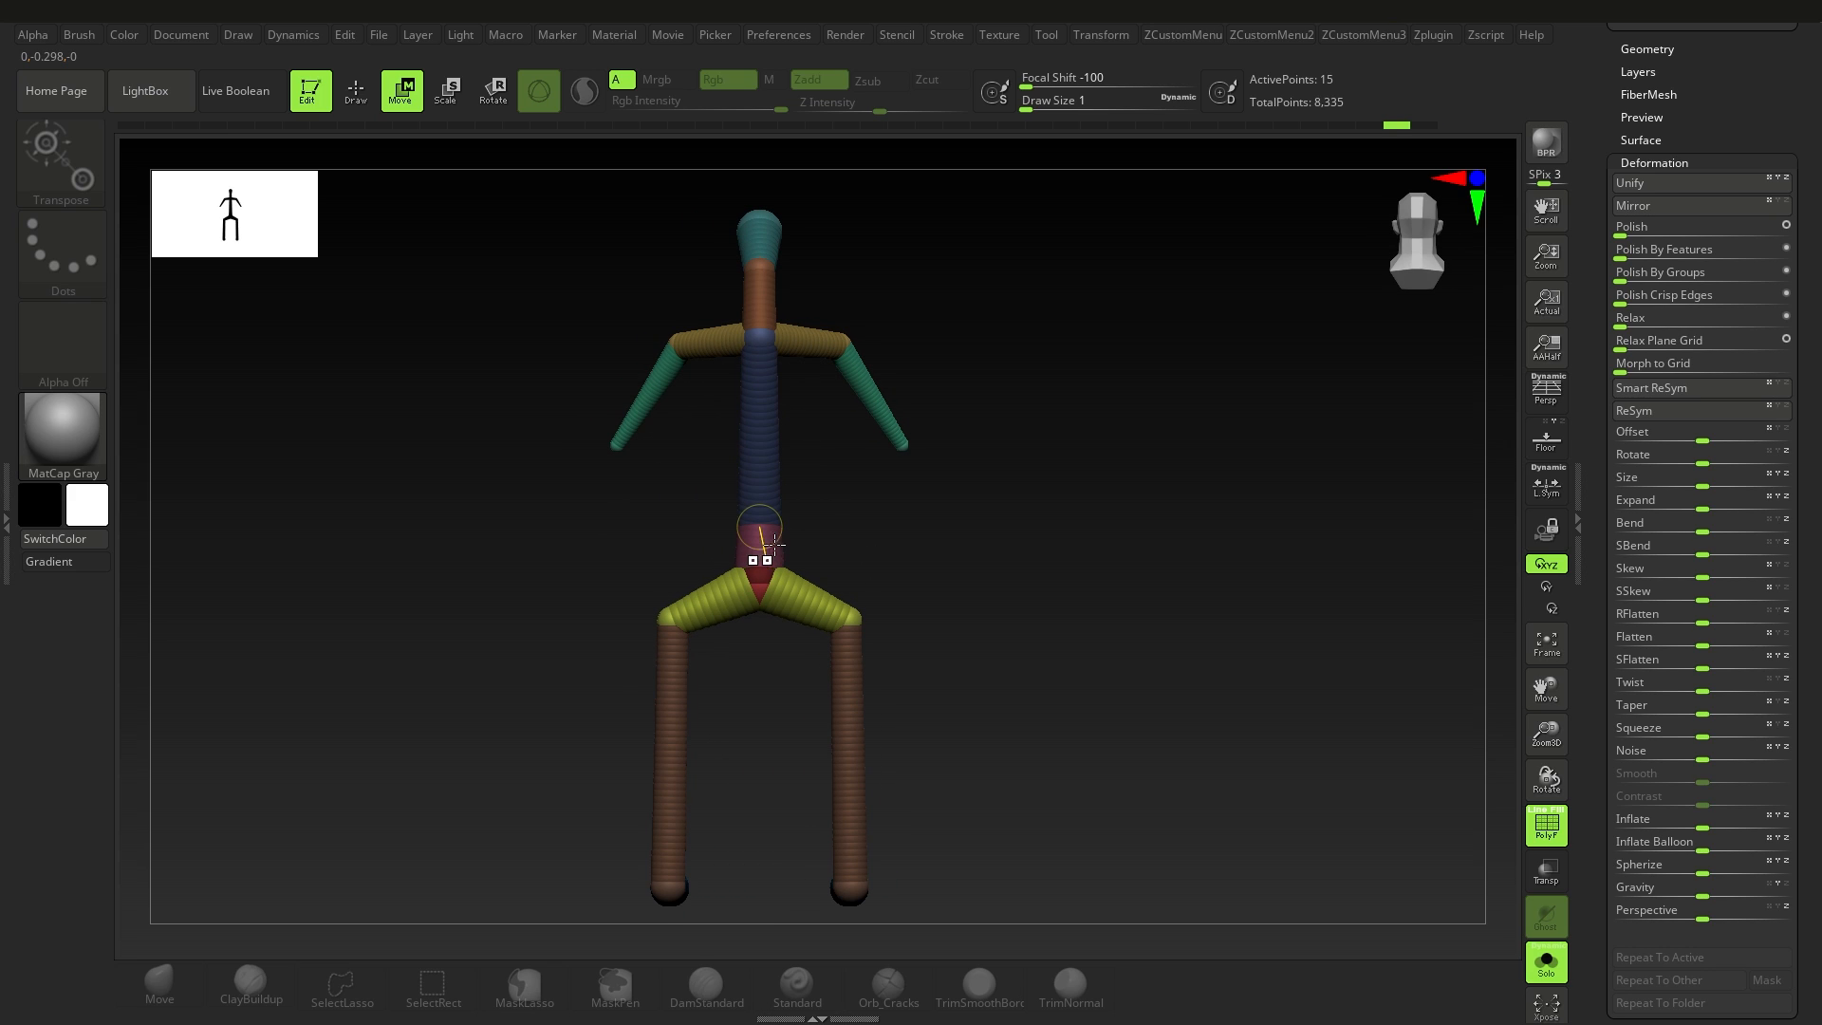
mouse_move(762, 553)
left_mouse_down()
mouse_move(610, 546)
mouse_move(761, 692)
mouse_move(850, 621)
mouse_move(801, 550)
left_mouse_up()
key("ctrl+z")
Step: Open the Adaptive Skin settings of the ZSphere1 armature
right_click_drag(907, 569, 851, 570, "alt")
right_click_drag(850, 569, 788, 650, "ctrl")
right_click_drag(787, 650, 877, 712, "shift")
left_click_drag(1818, 729, 1812, 621)
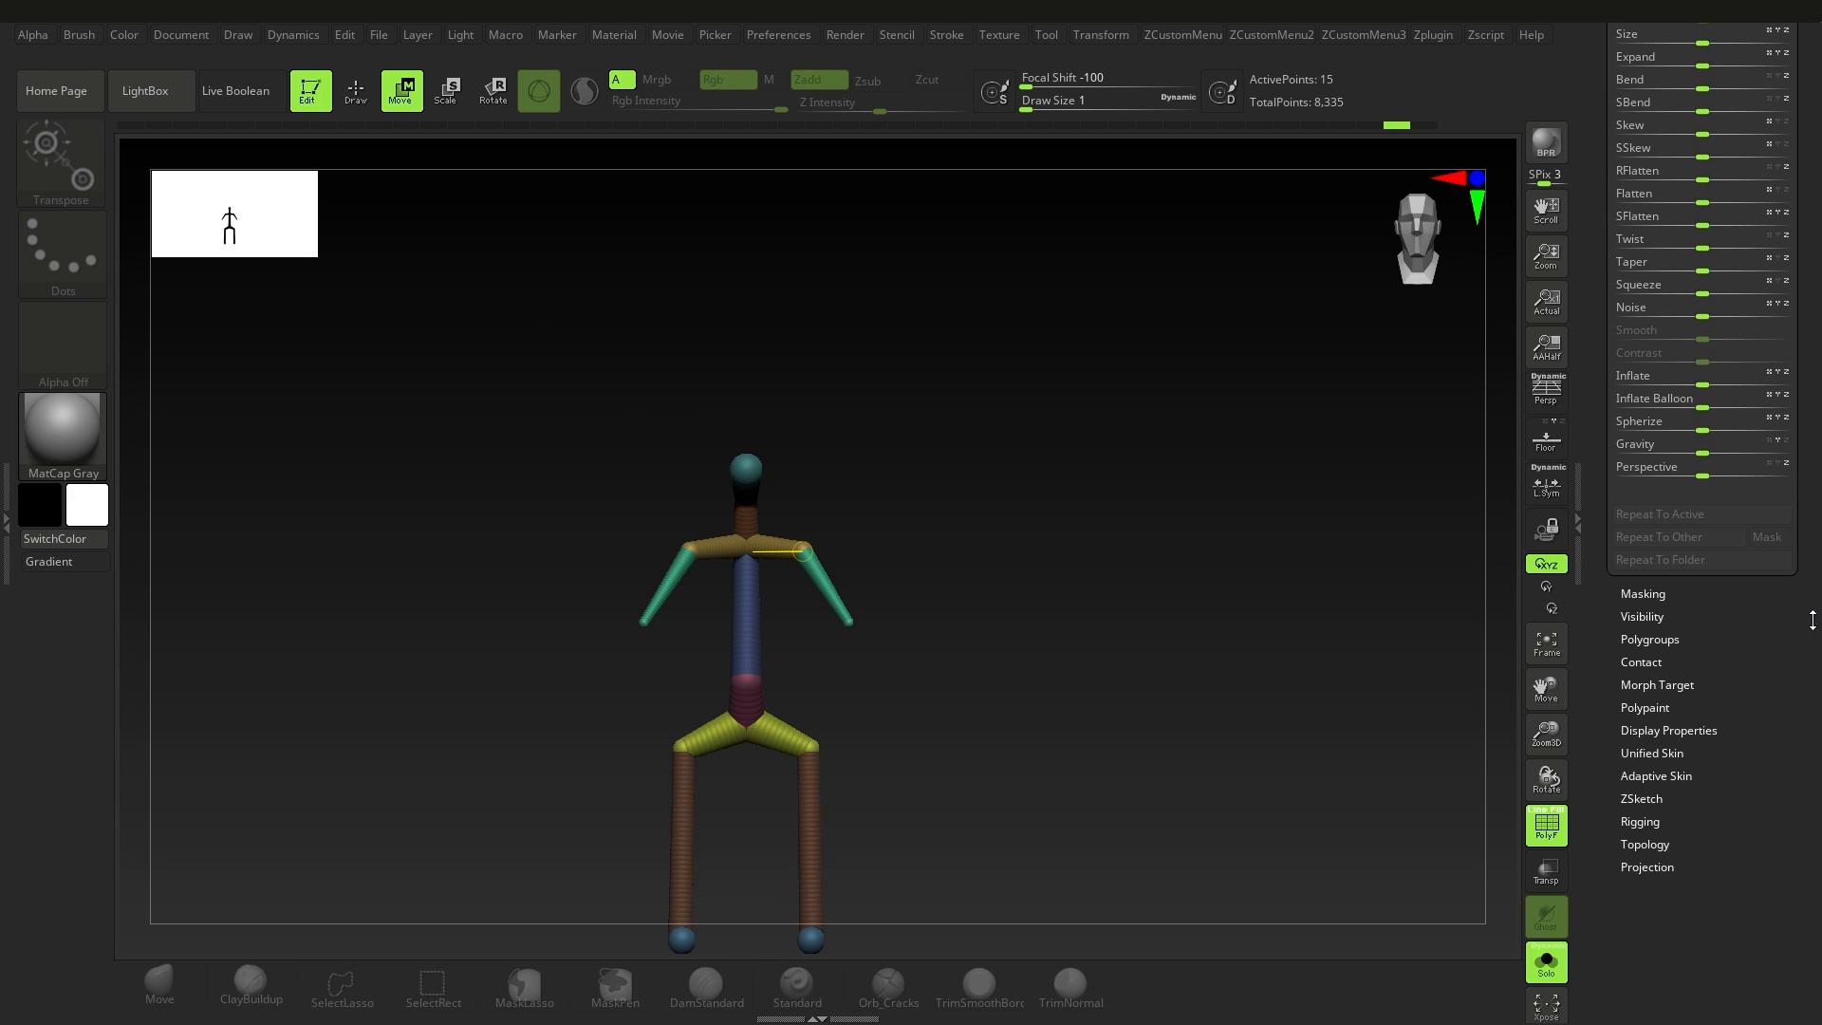
left_click(1671, 775)
left_click_drag(1818, 924, 1818, 805)
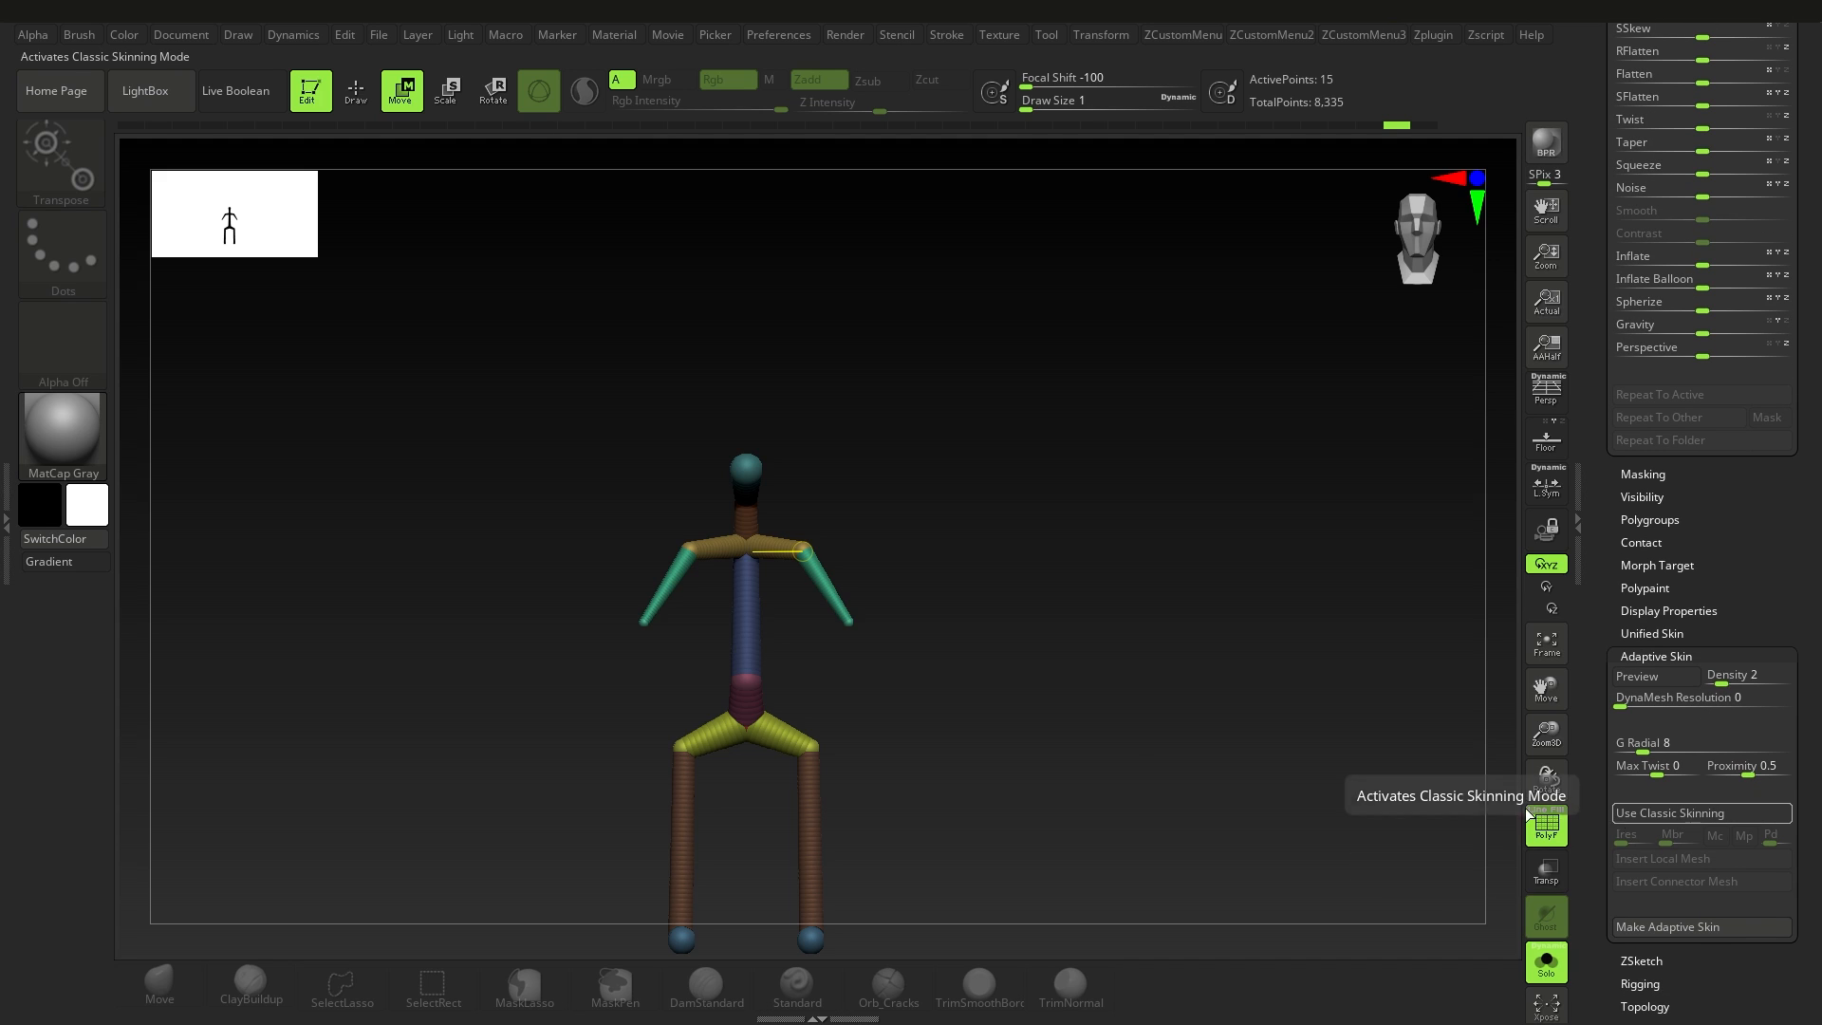
Step: Add a mirrored ZSphere on top of each shoulder and move it upward to form an extra upper limb
right_click_drag(744, 573, 906, 726, "ctrl")
right_click_drag(939, 379, 827, 683, "alt")
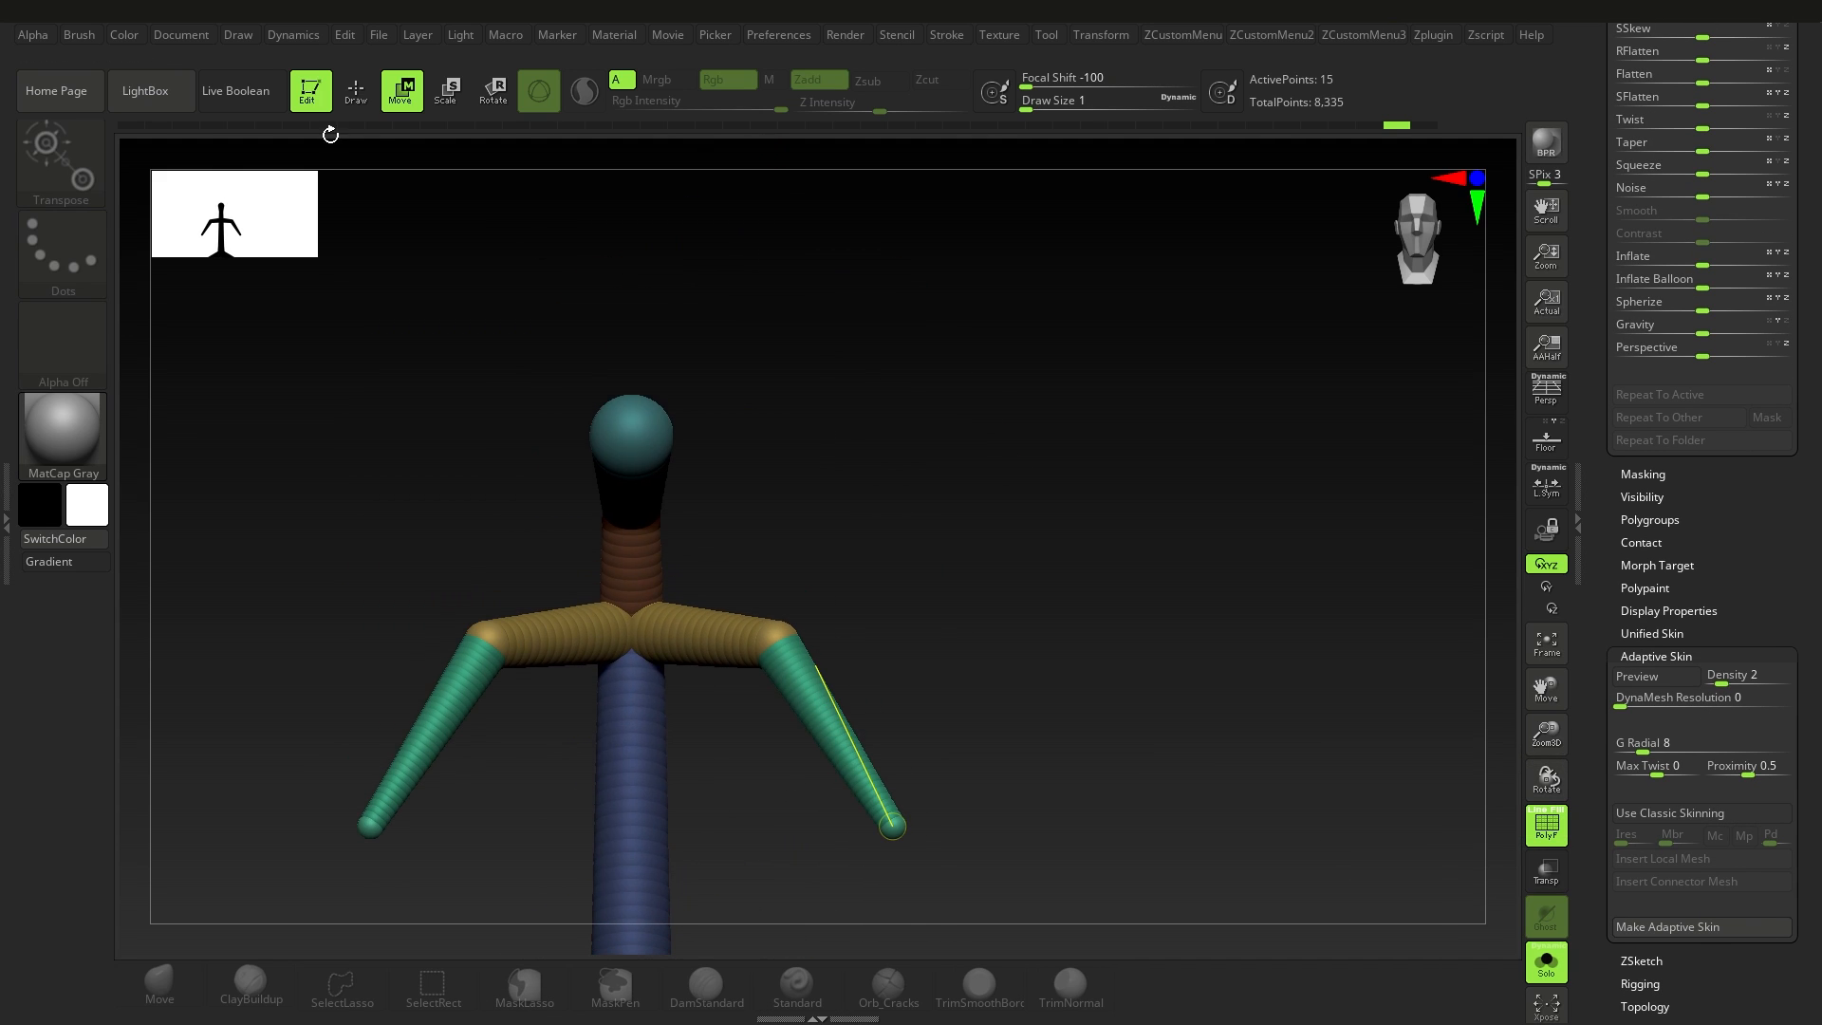
left_click(356, 92)
mouse_move(772, 487)
right_mouse_down("ctrl")
mouse_move(857, 427)
mouse_move(842, 529)
right_mouse_up("ctrl")
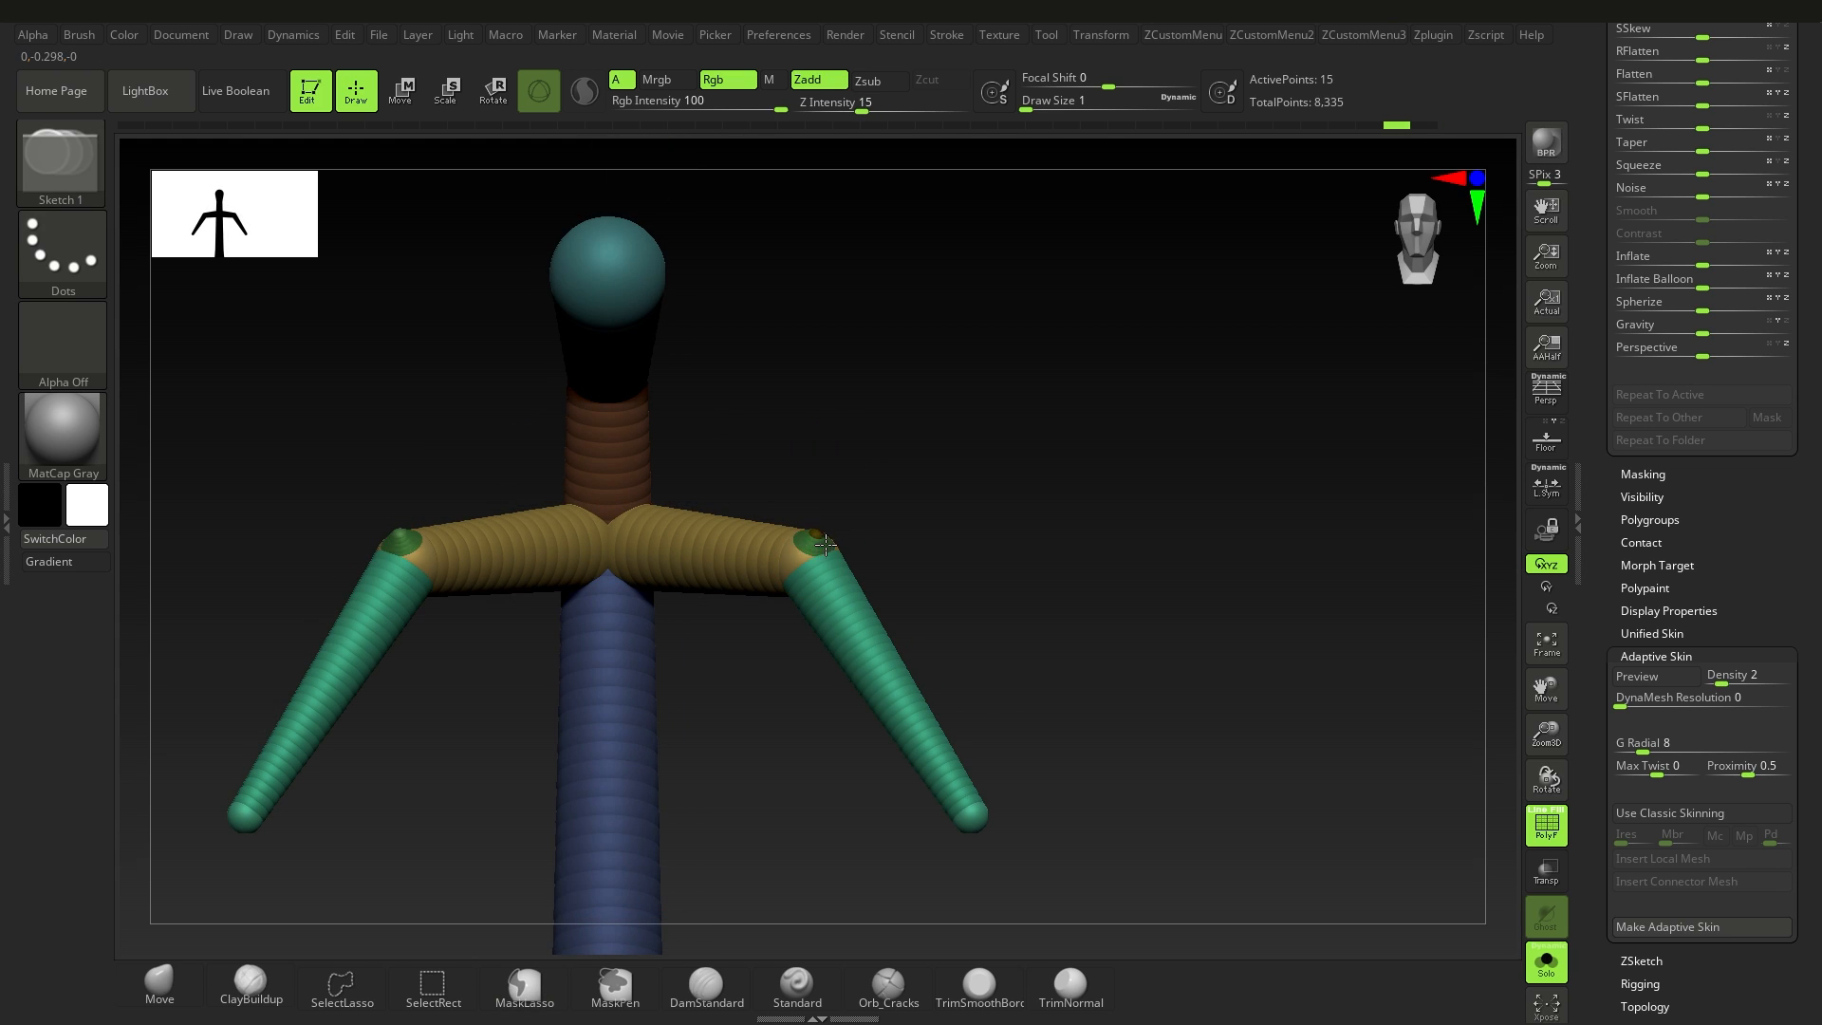
mouse_move(824, 543)
left_mouse_down()
mouse_move(807, 558)
mouse_move(845, 427)
mouse_move(929, 368)
left_mouse_up()
left_click(400, 92)
right_click_drag(929, 368, 876, 530, "alt")
Step: Make the links of the upper limbs invisible, and inspect the armature's adaptive skin preview around the shoulders
left_click(358, 93)
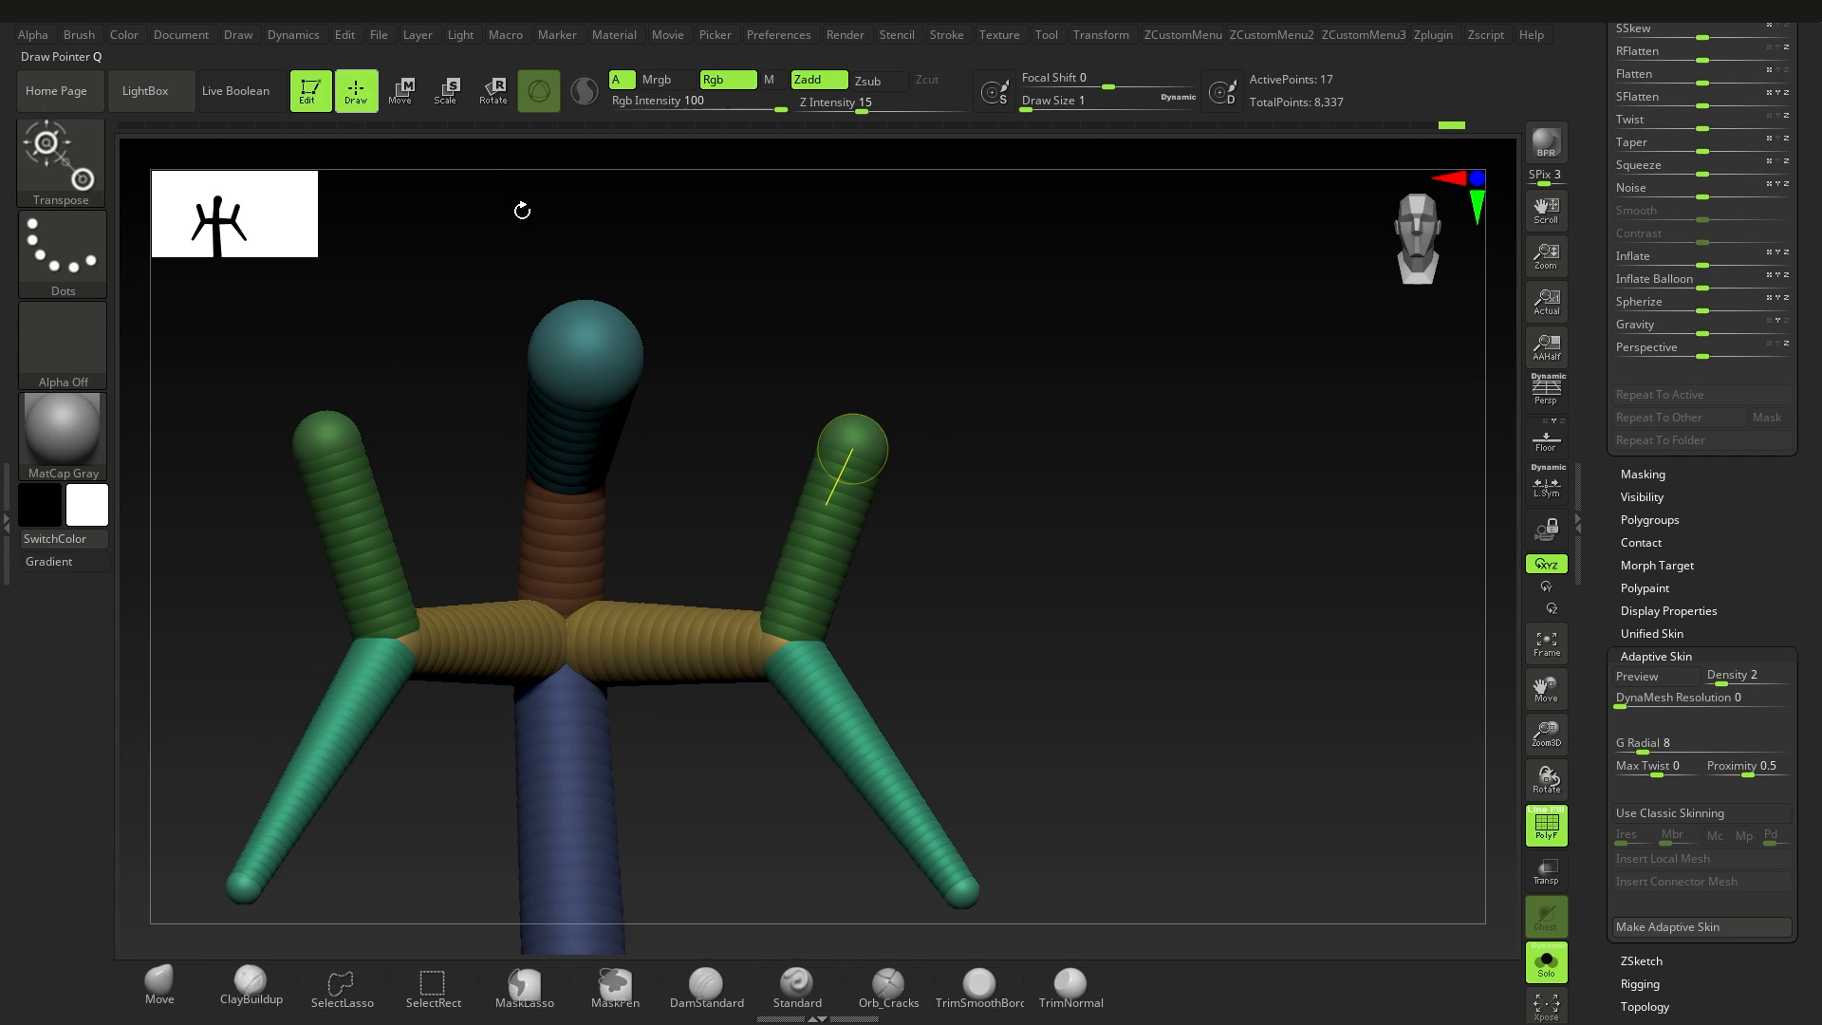
left_click(830, 548, "alt")
right_click_drag(926, 605, 847, 441)
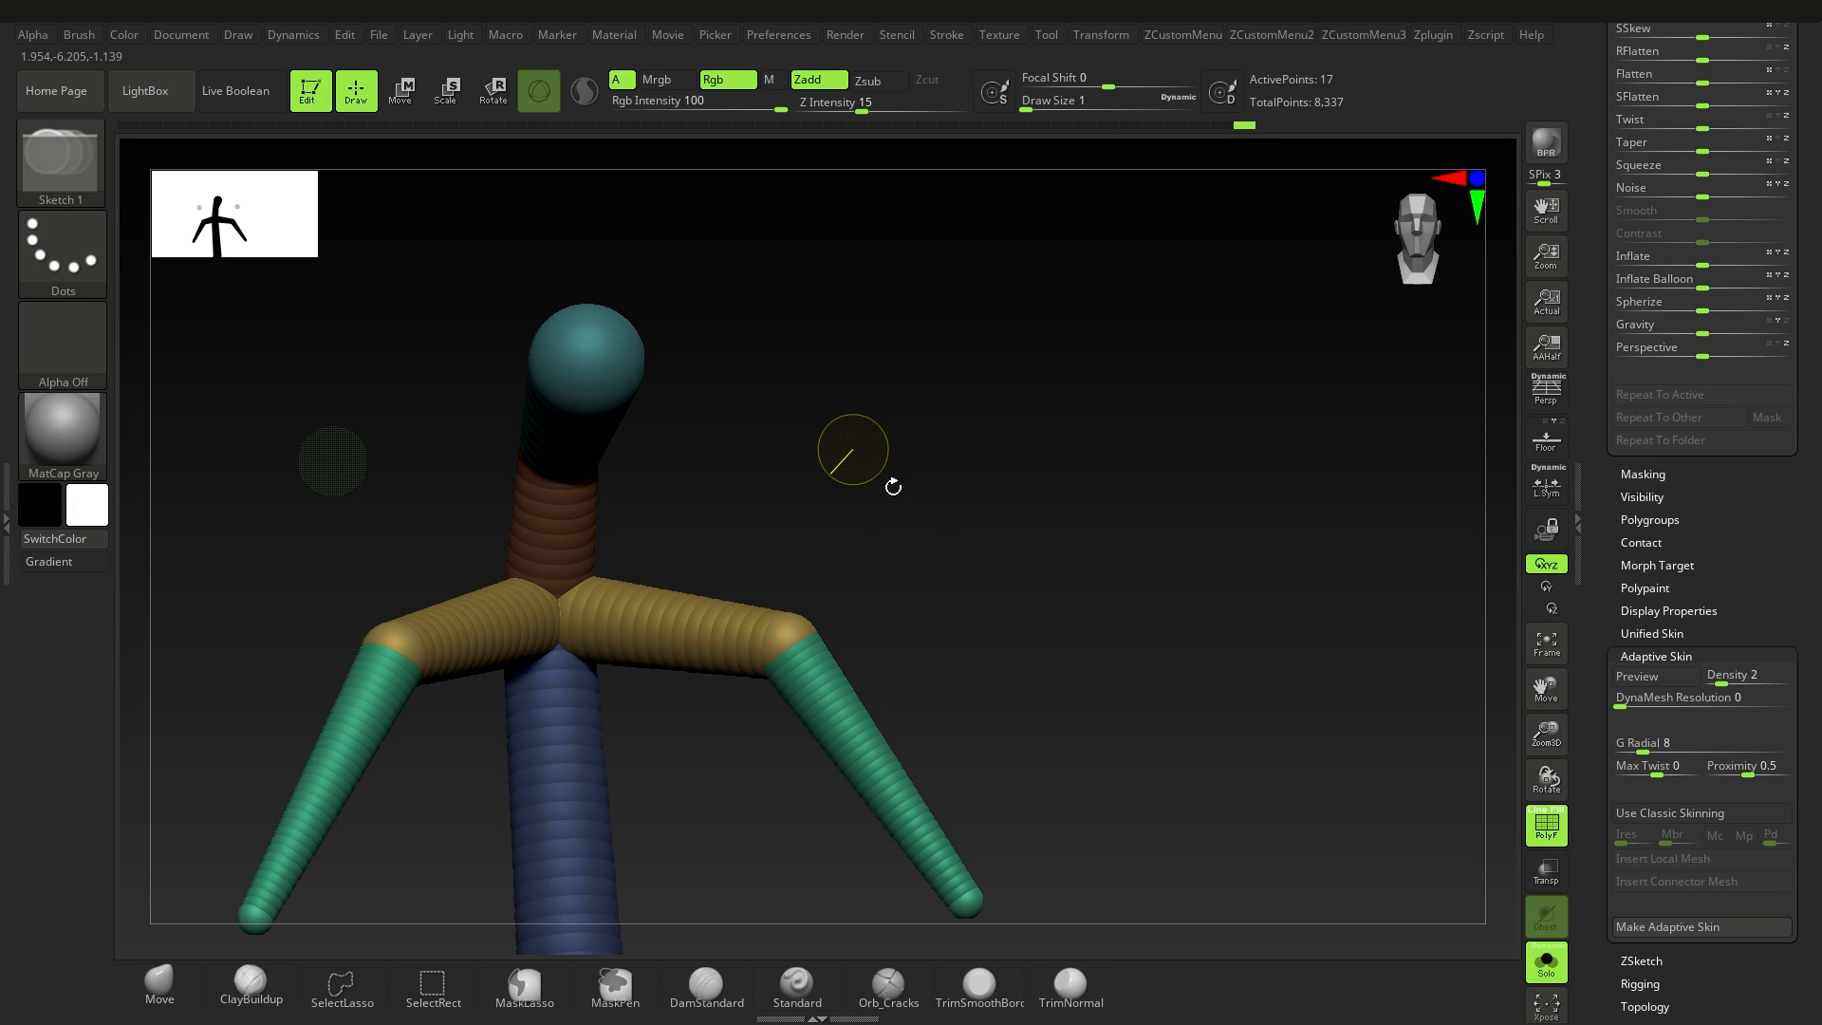
key("a")
right_click_drag(1010, 565, 853, 449)
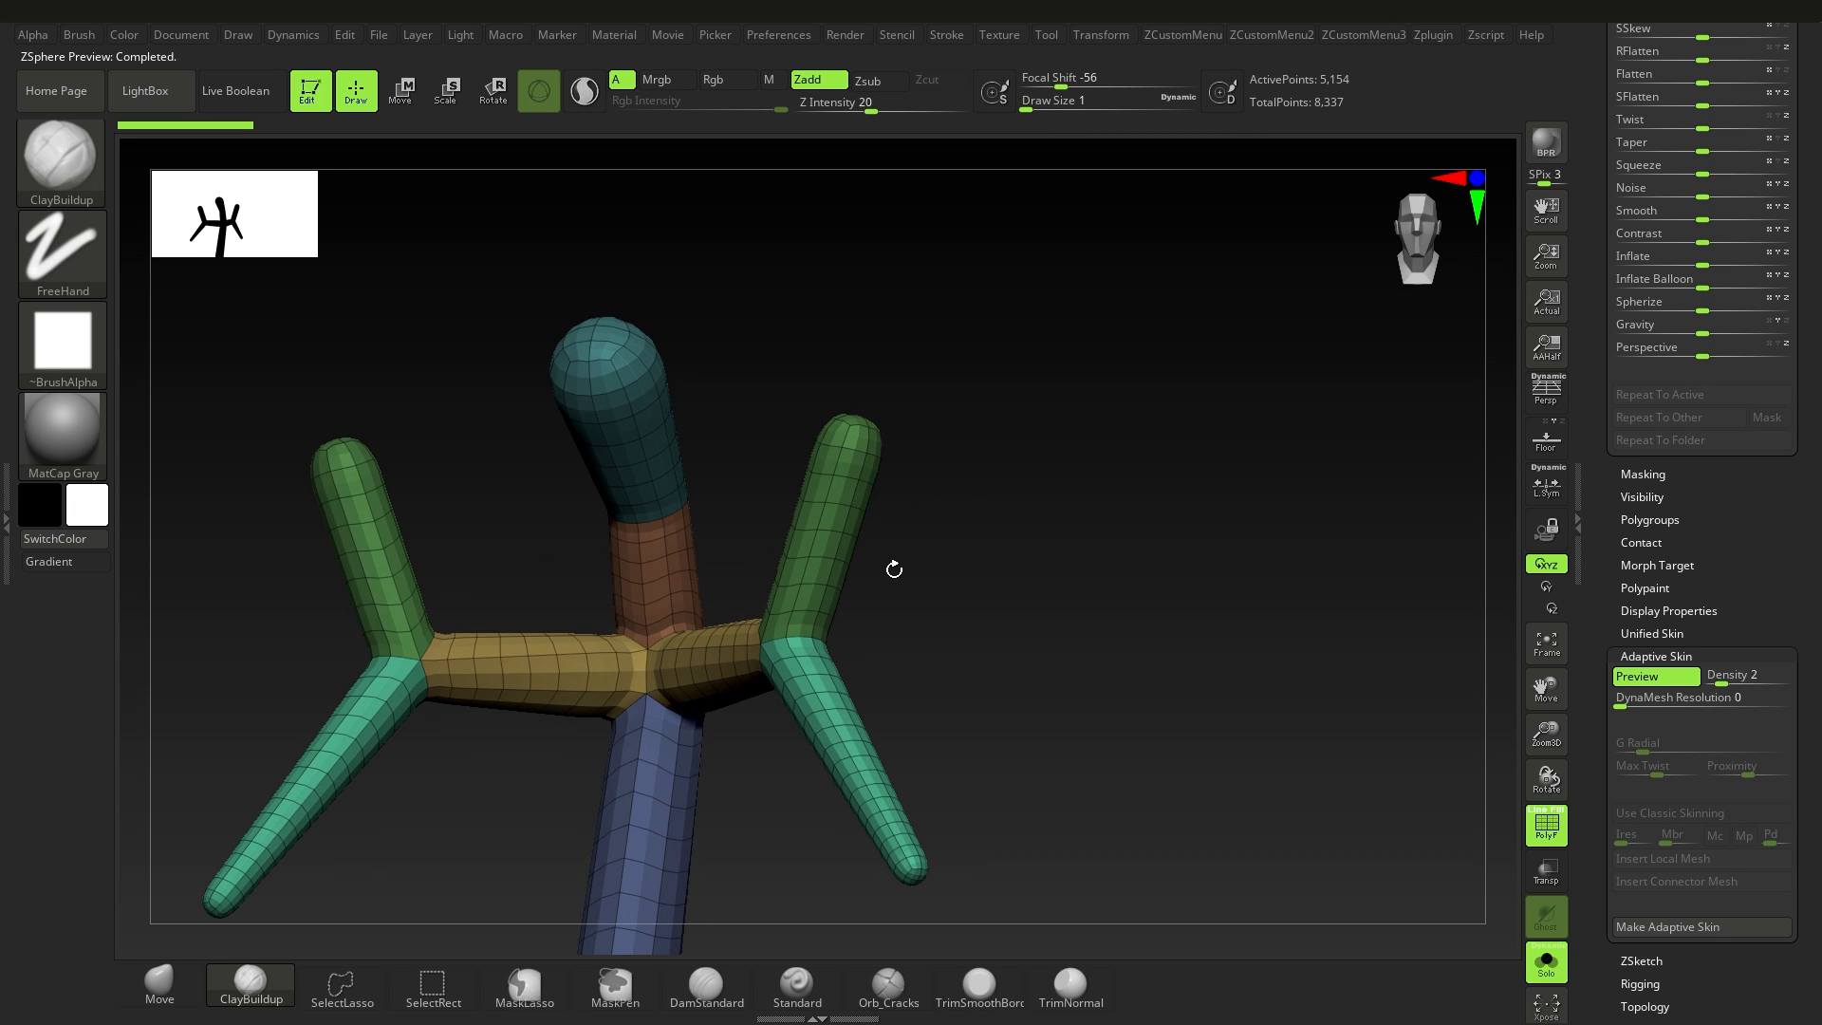
right_click_drag(803, 548, 901, 507)
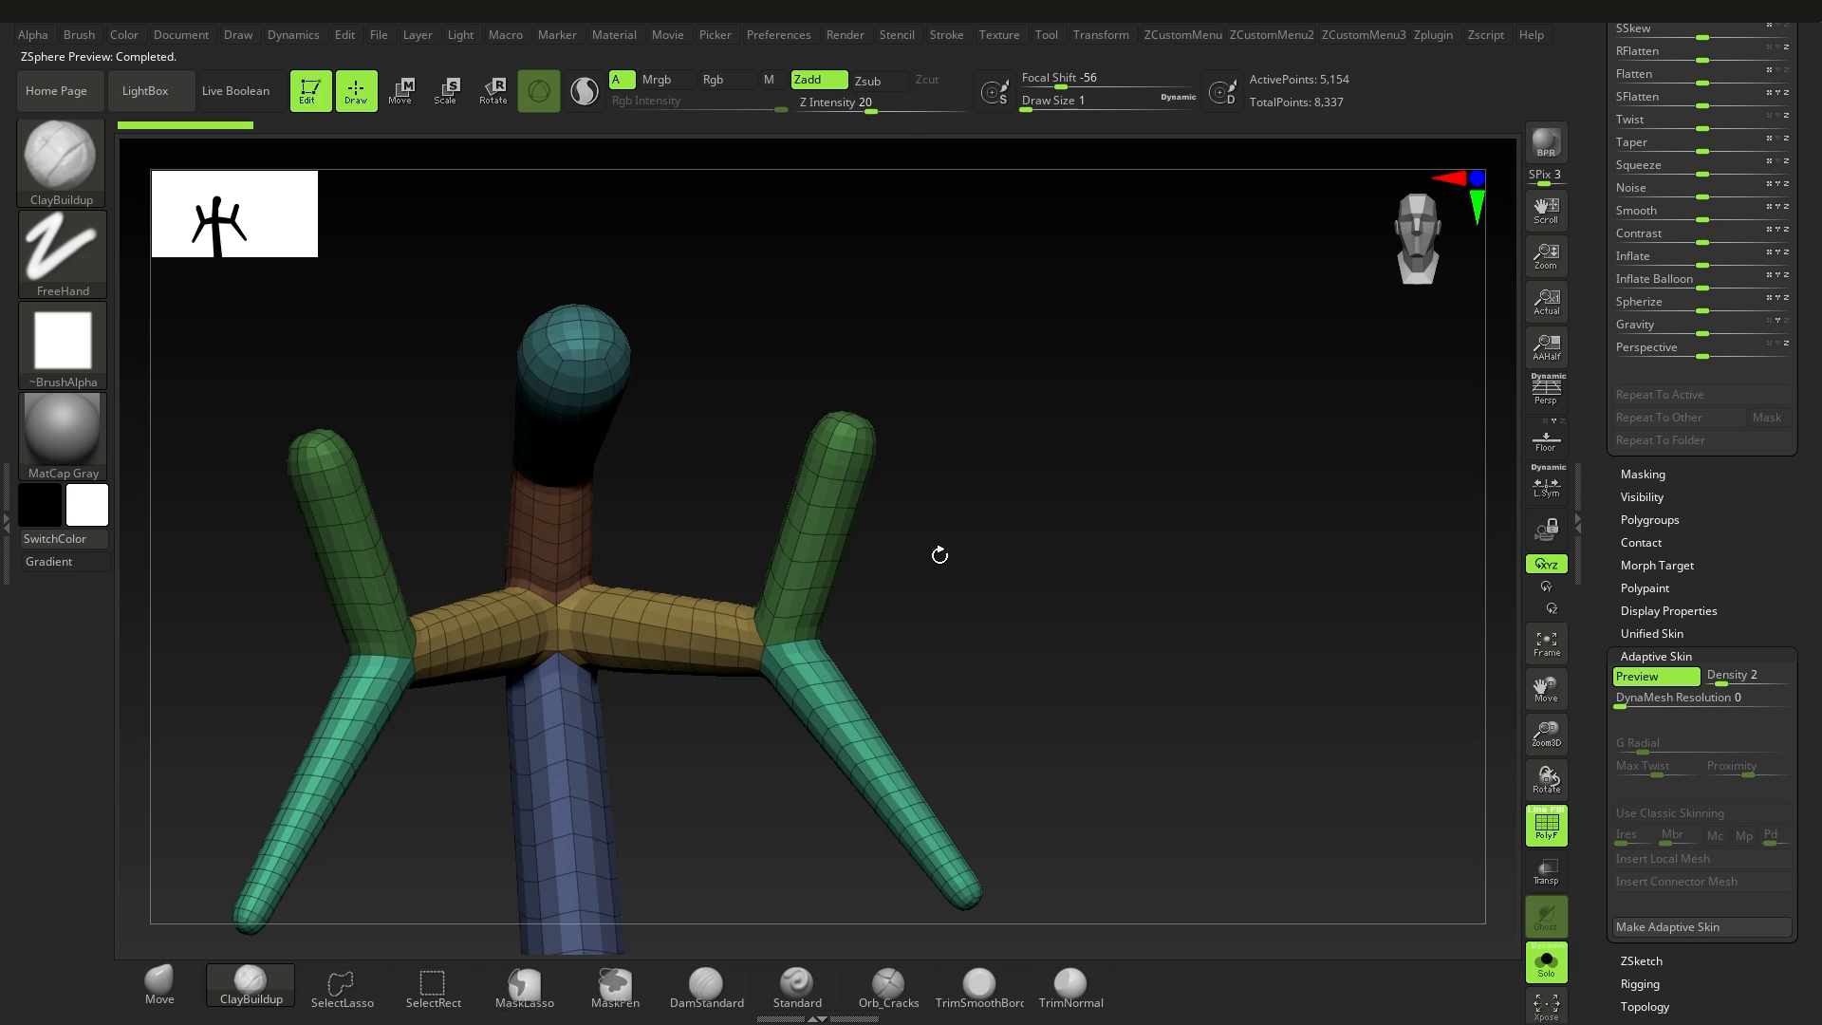
key("a")
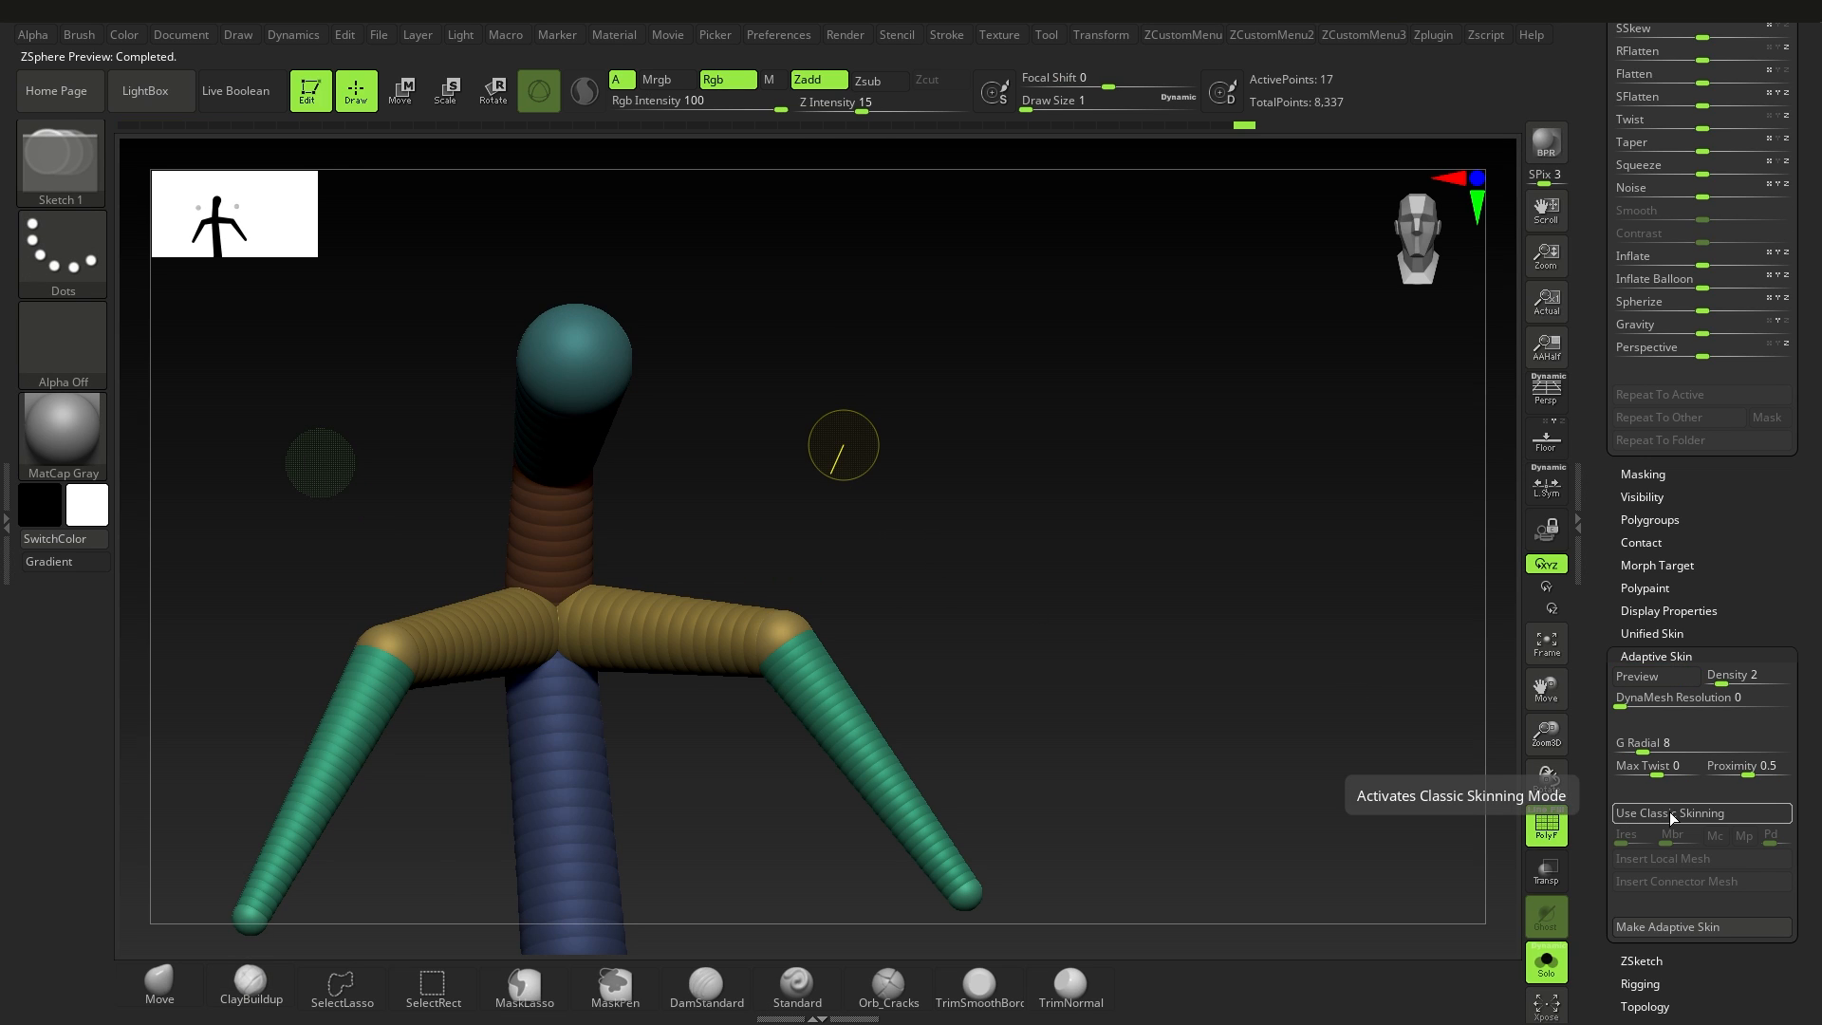
Step: Enable Use Classic Skinning and preview how the disconnected ZSpheres pull the shoulder mesh
left_click(1670, 814)
key("a")
right_click_drag(926, 605, 806, 608)
right_click_drag(774, 505, 621, 470, "ctrl")
right_click_drag(828, 588, 662, 539, "ctrl")
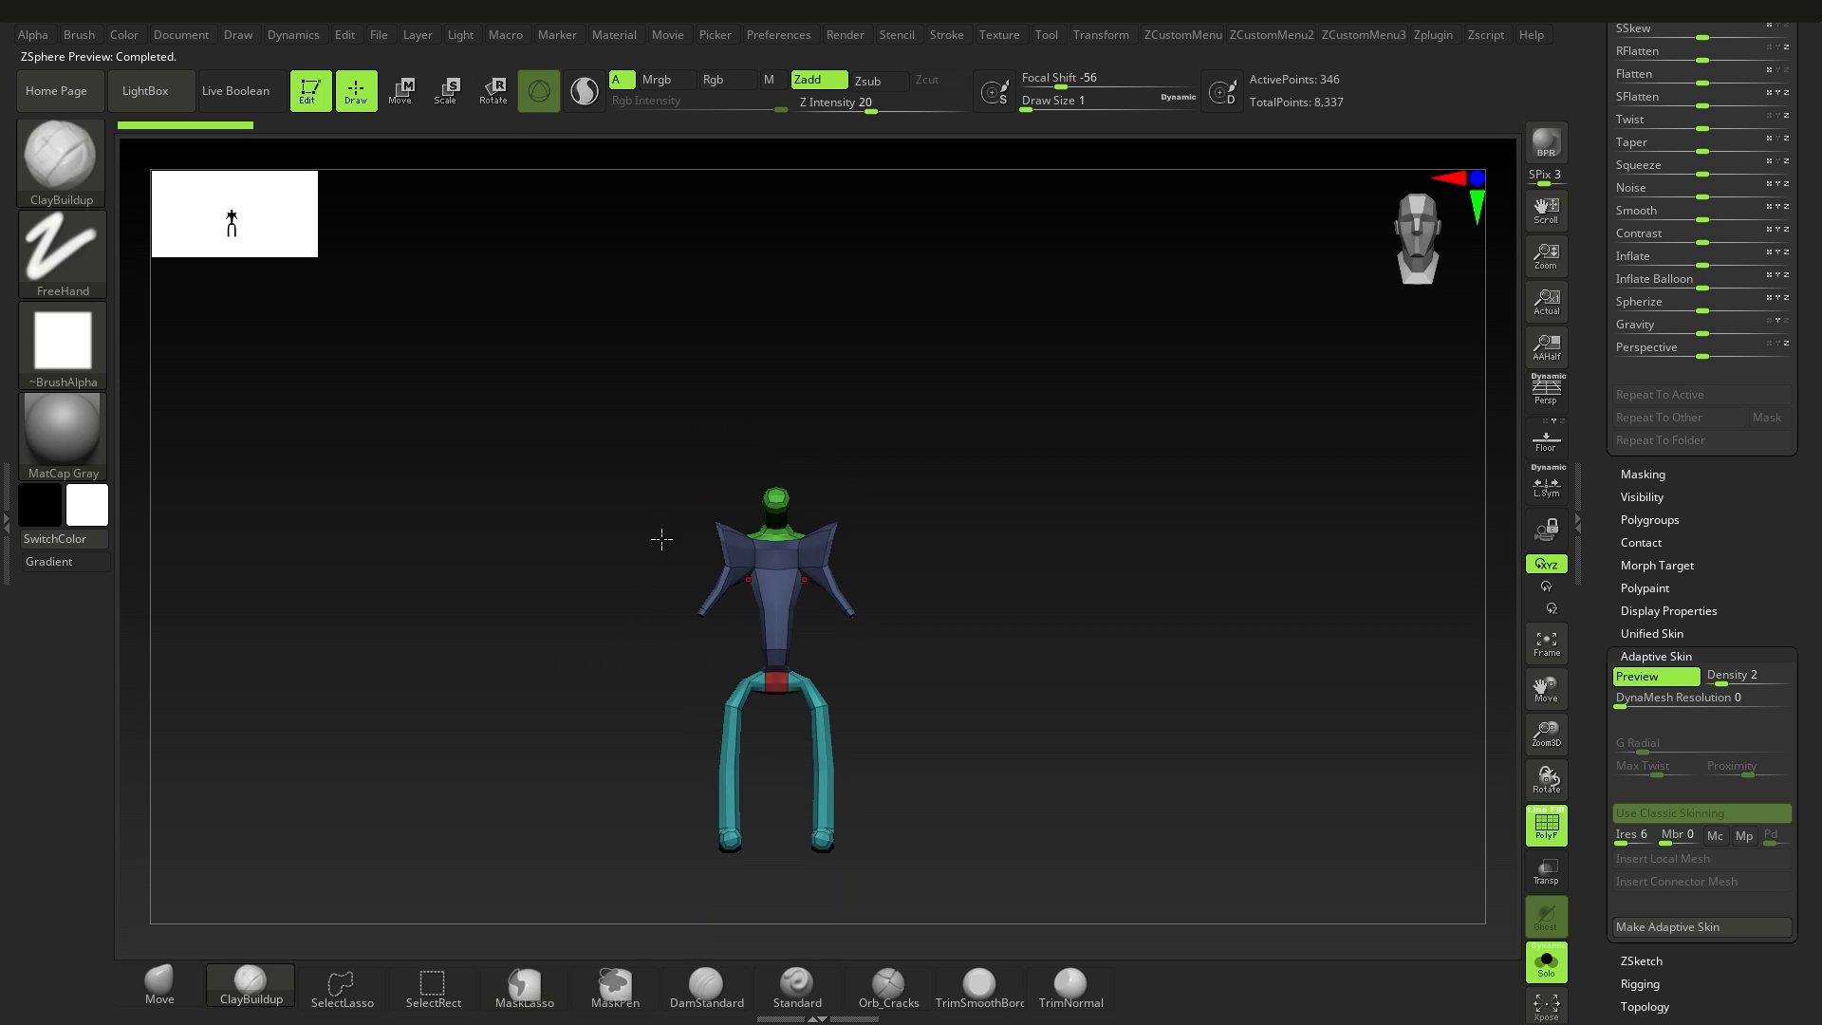
right_click_drag(286, 256, 246, 213, "ctrl")
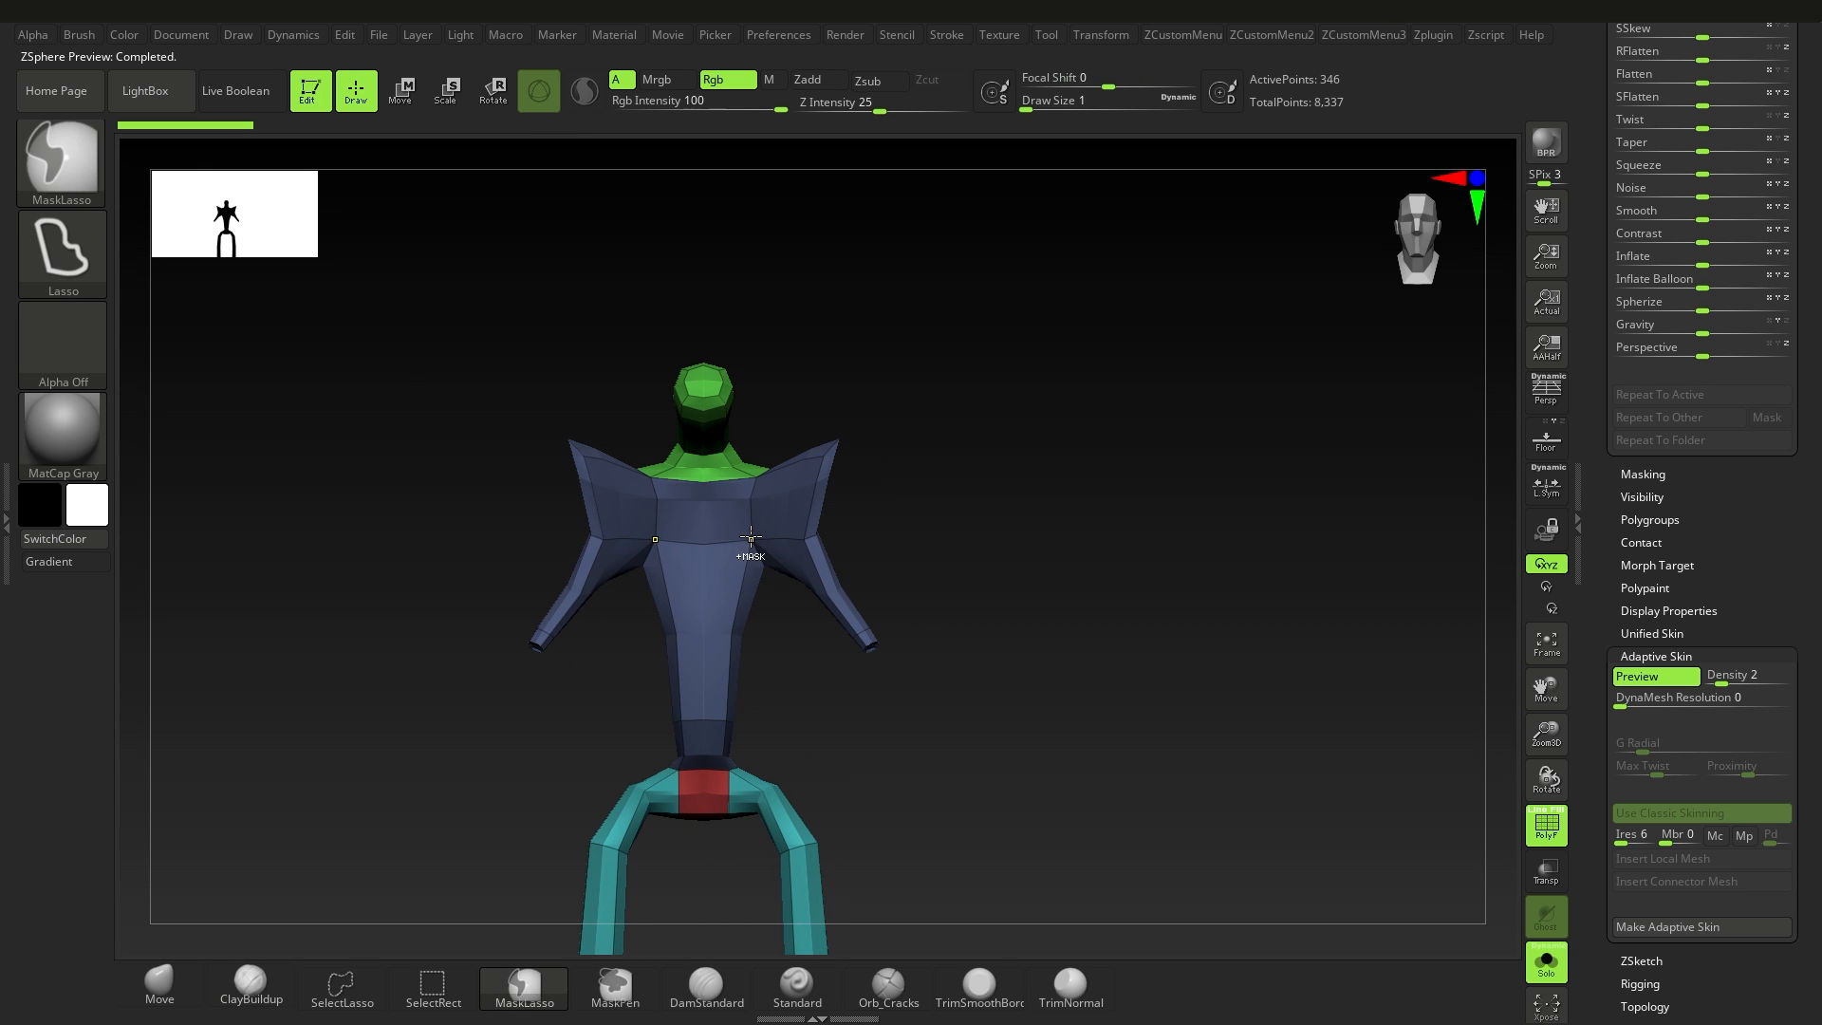
mouse_move(748, 545)
right_mouse_down("ctrl")
mouse_move(789, 516)
mouse_move(684, 550)
mouse_move(771, 547)
mouse_move(794, 590)
mouse_move(760, 577)
mouse_move(834, 581)
mouse_move(854, 476)
mouse_move(840, 413)
mouse_move(1057, 630)
right_mouse_up("ctrl")
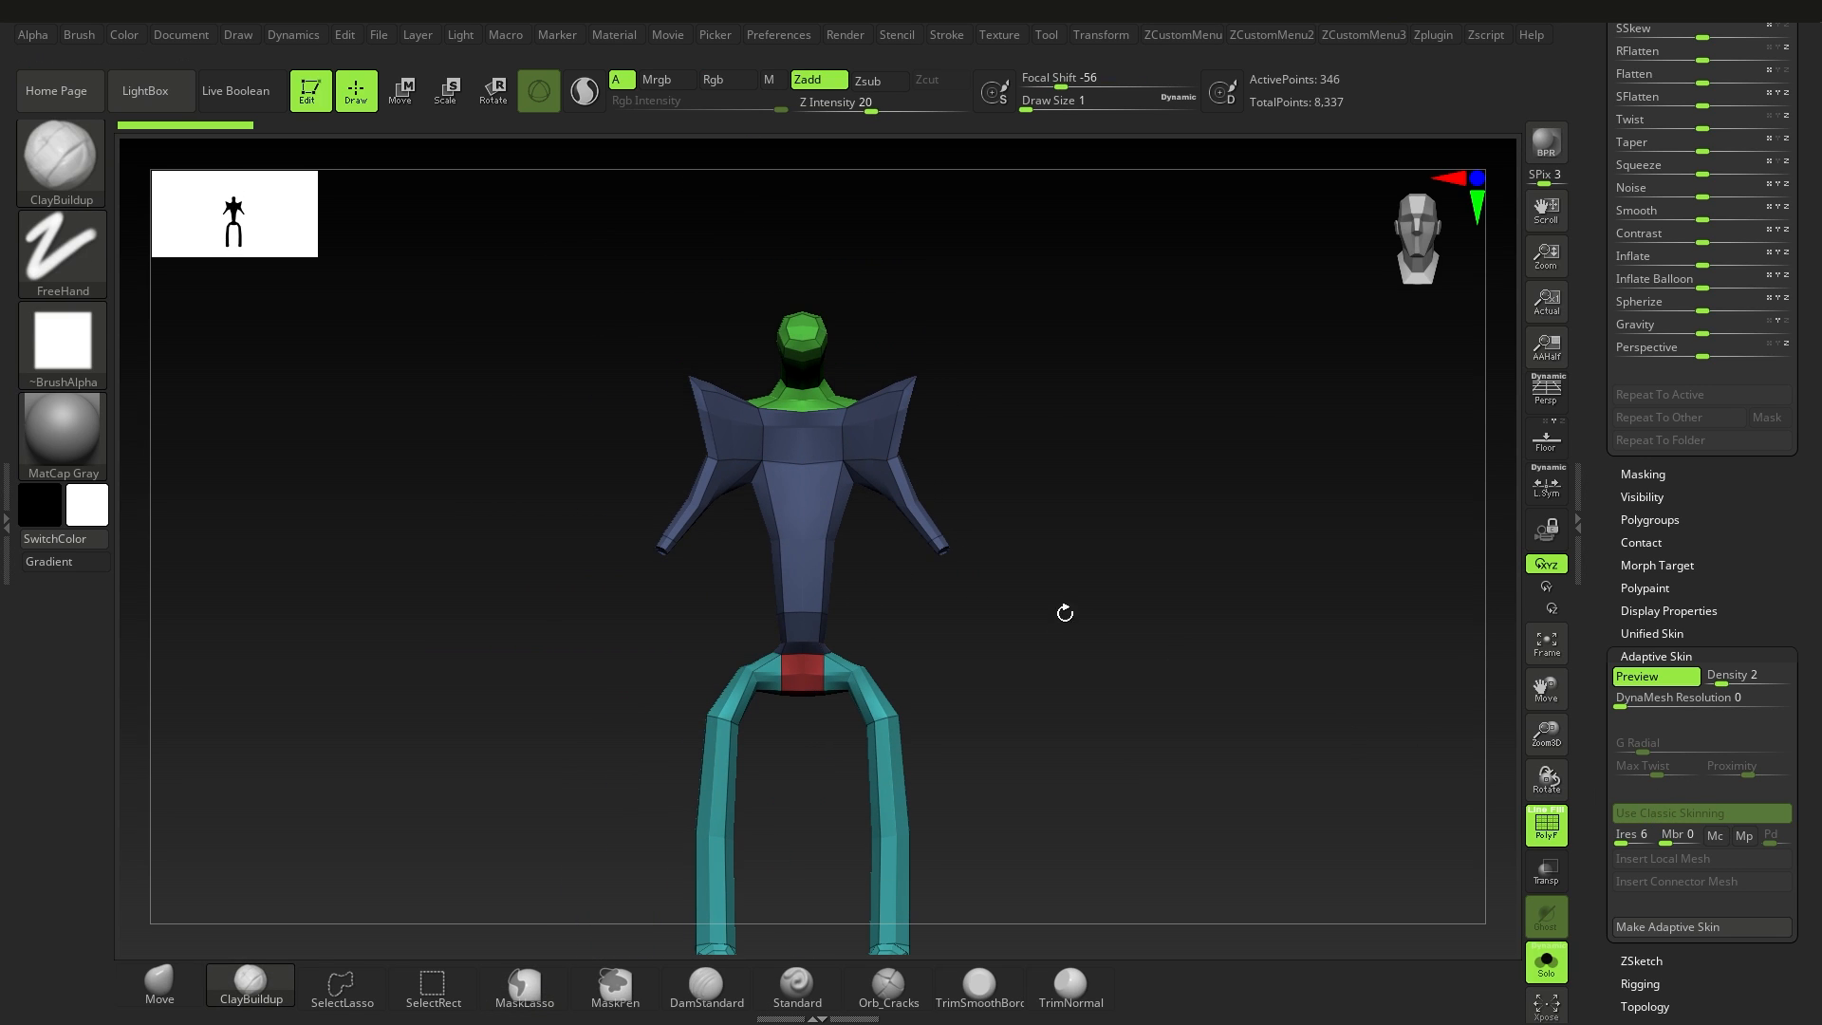
Step: Turn off Use Classic Skinning to compare the skin preview with the ZSpheres, and turn it back on
key("a")
key("a")
key("a")
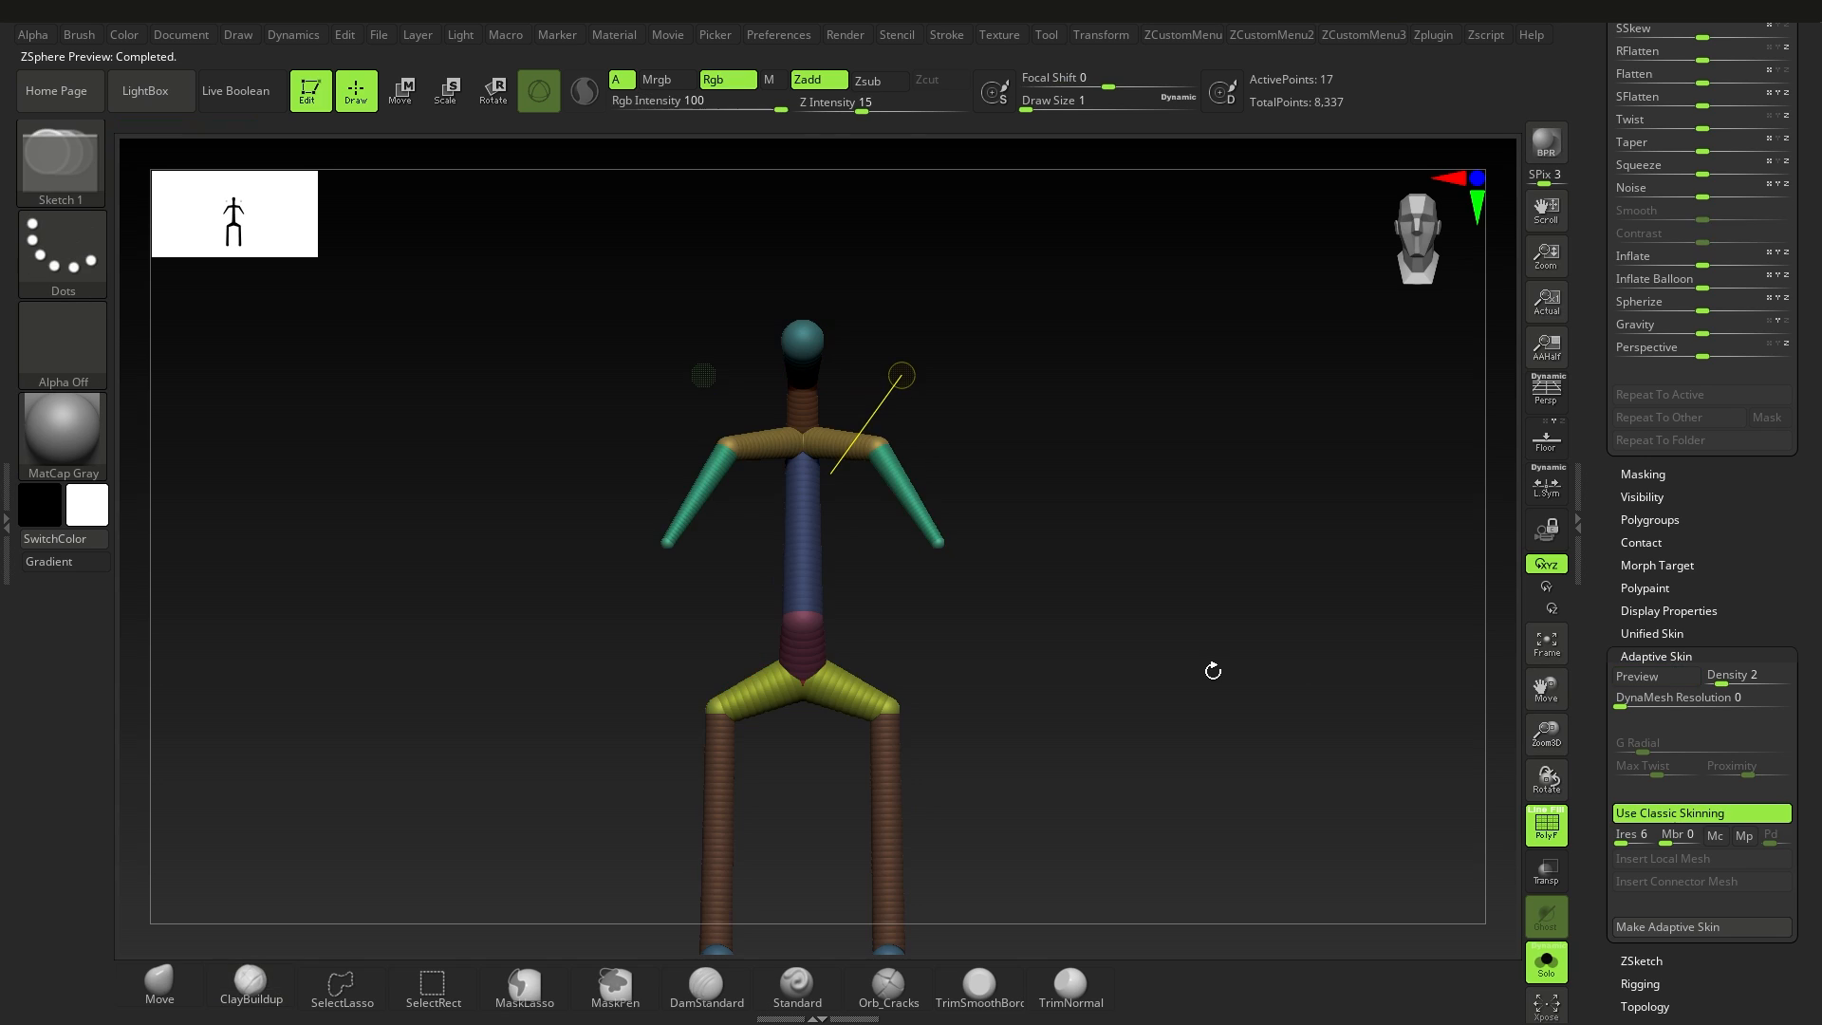
key("a")
key("a")
left_click(1651, 813)
key("a")
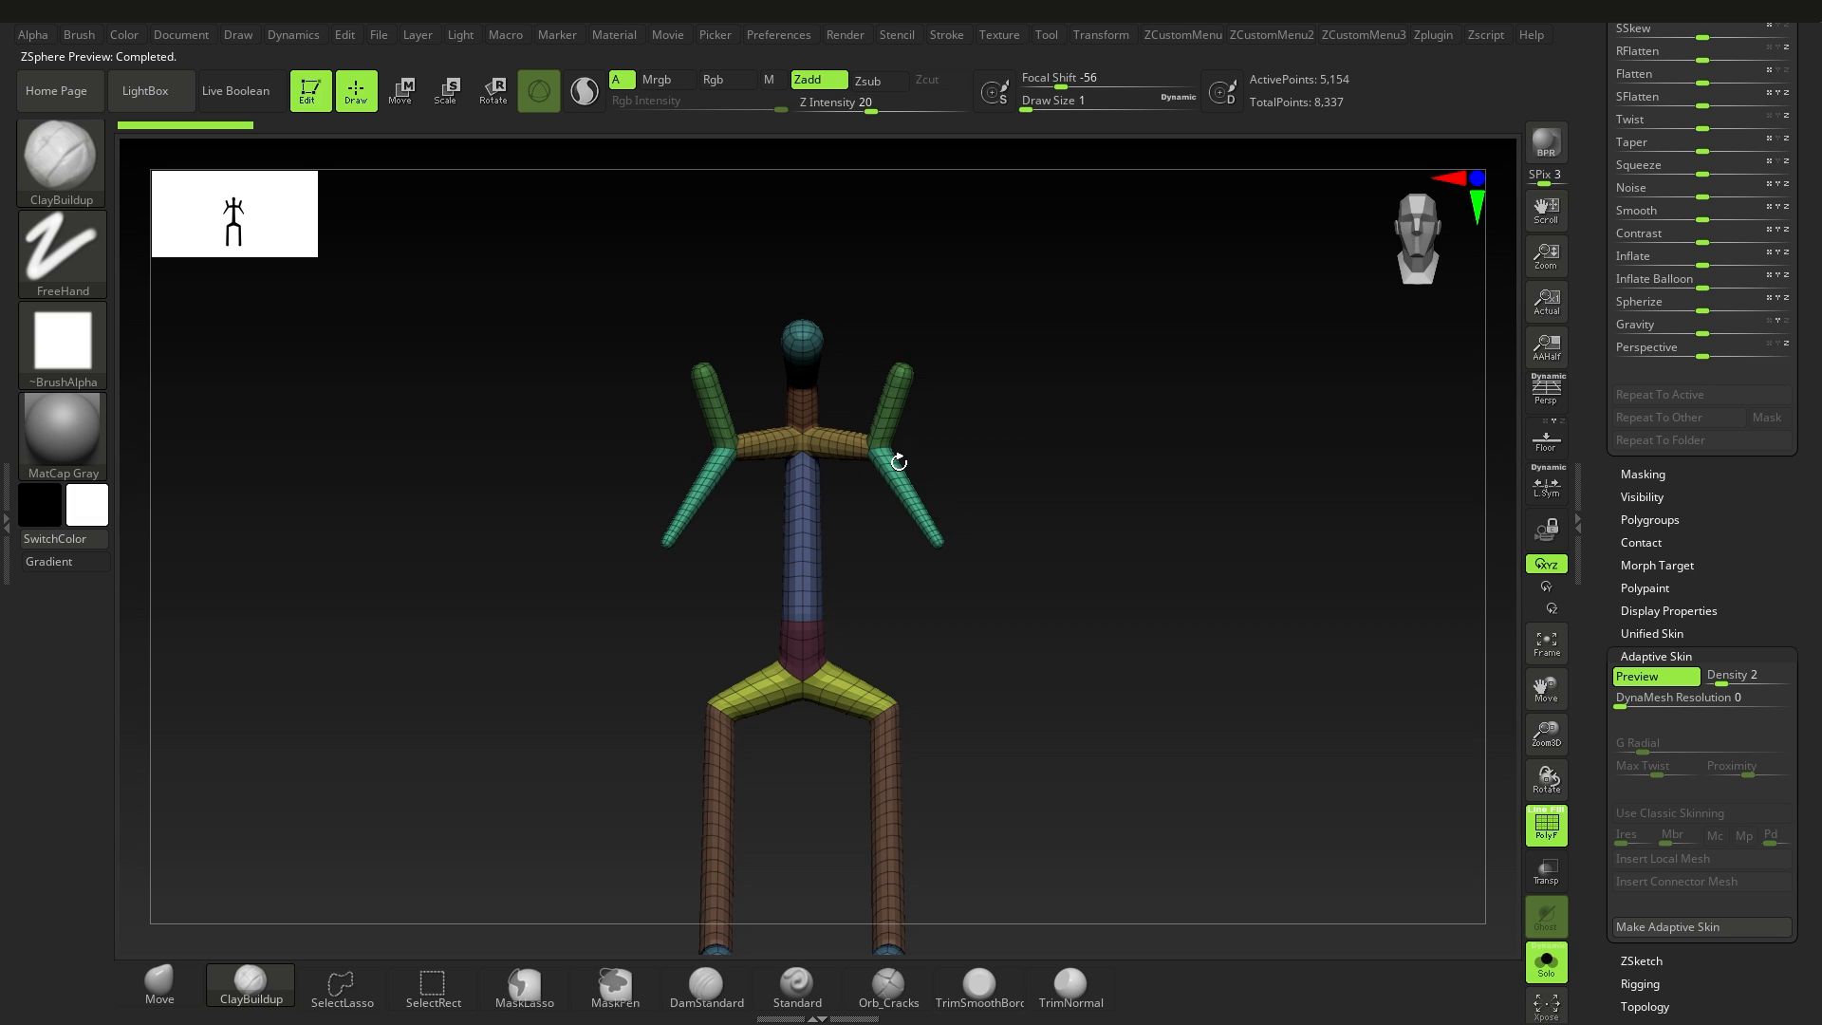
key("a")
key("a")
key("a")
left_click(1670, 813)
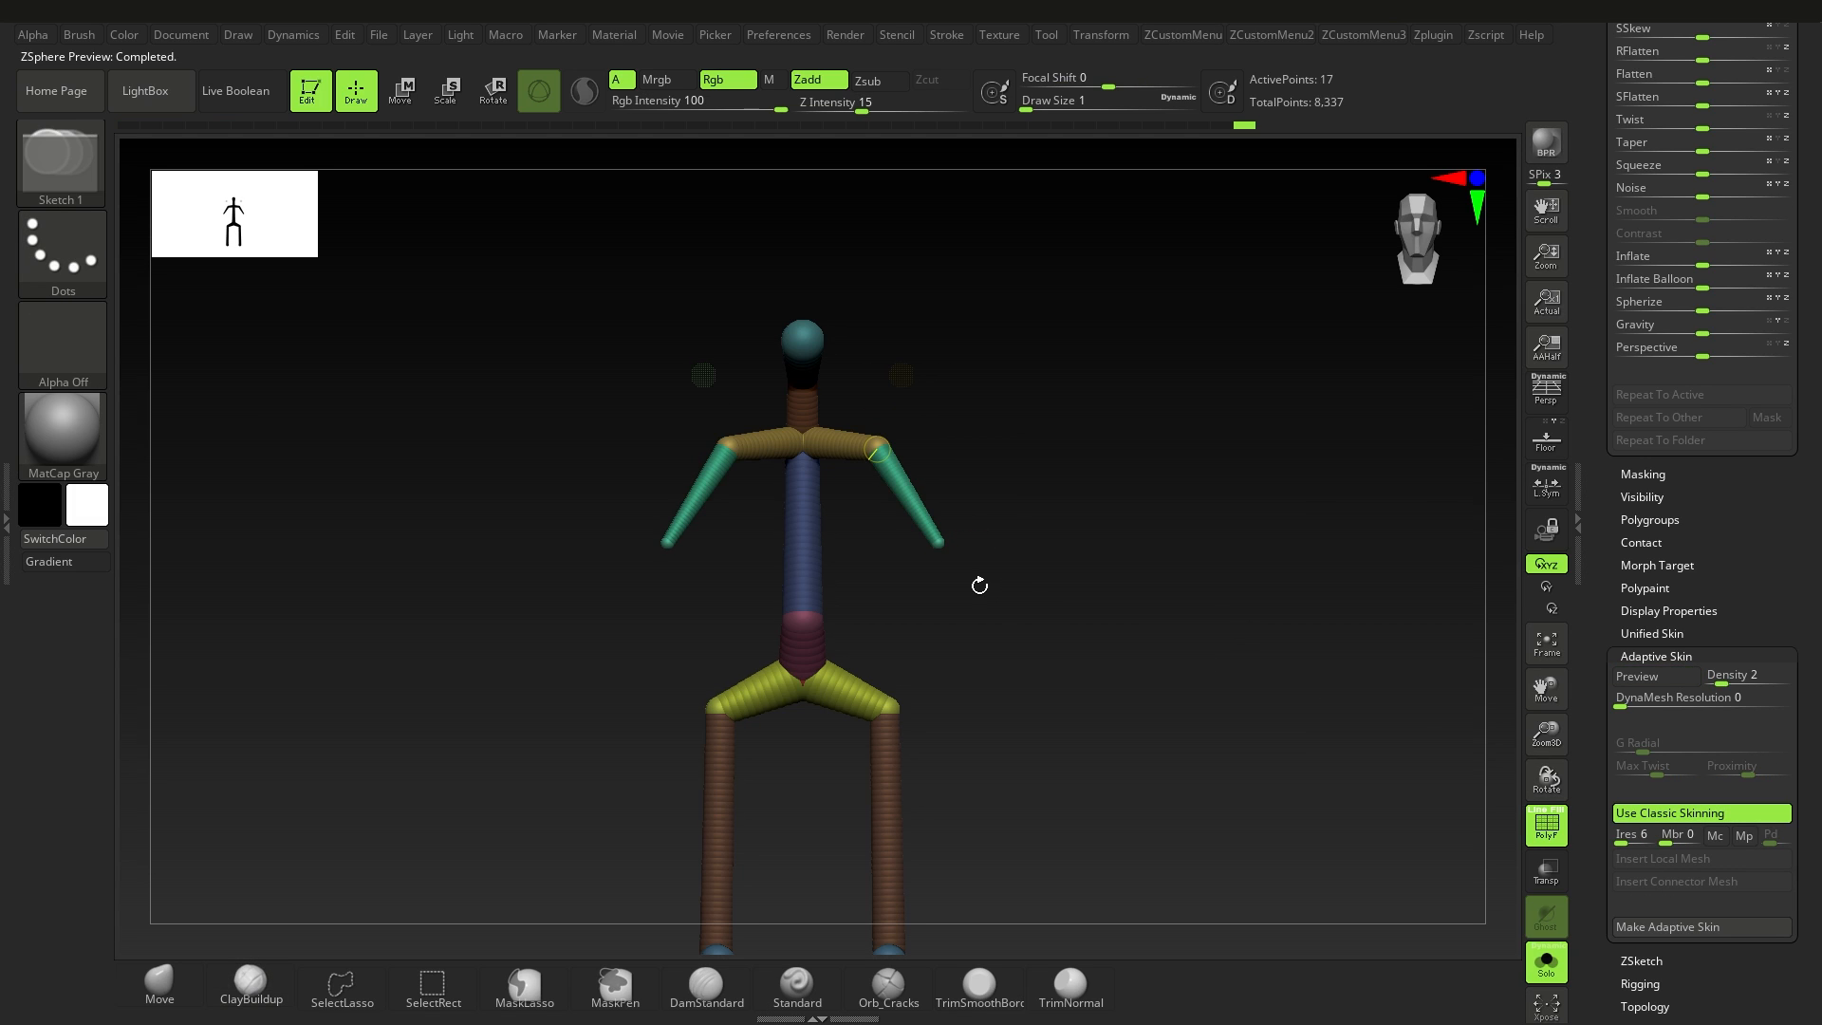
Step: Inspect the classic skin preview around the shoulders, and return to the ZSpheres
key("a")
right_click_drag(981, 604, 882, 575, "ctrl")
mouse_move(882, 575)
right_mouse_down("ctrl")
mouse_move(938, 571)
mouse_move(932, 601)
mouse_move(960, 612)
right_mouse_up("ctrl")
key("a")
Step: Restore the visible links between the shoulders and the upper limbs' end ZSpheres, and check the classic skin preview
right_click_drag(952, 505, 914, 495, "alt")
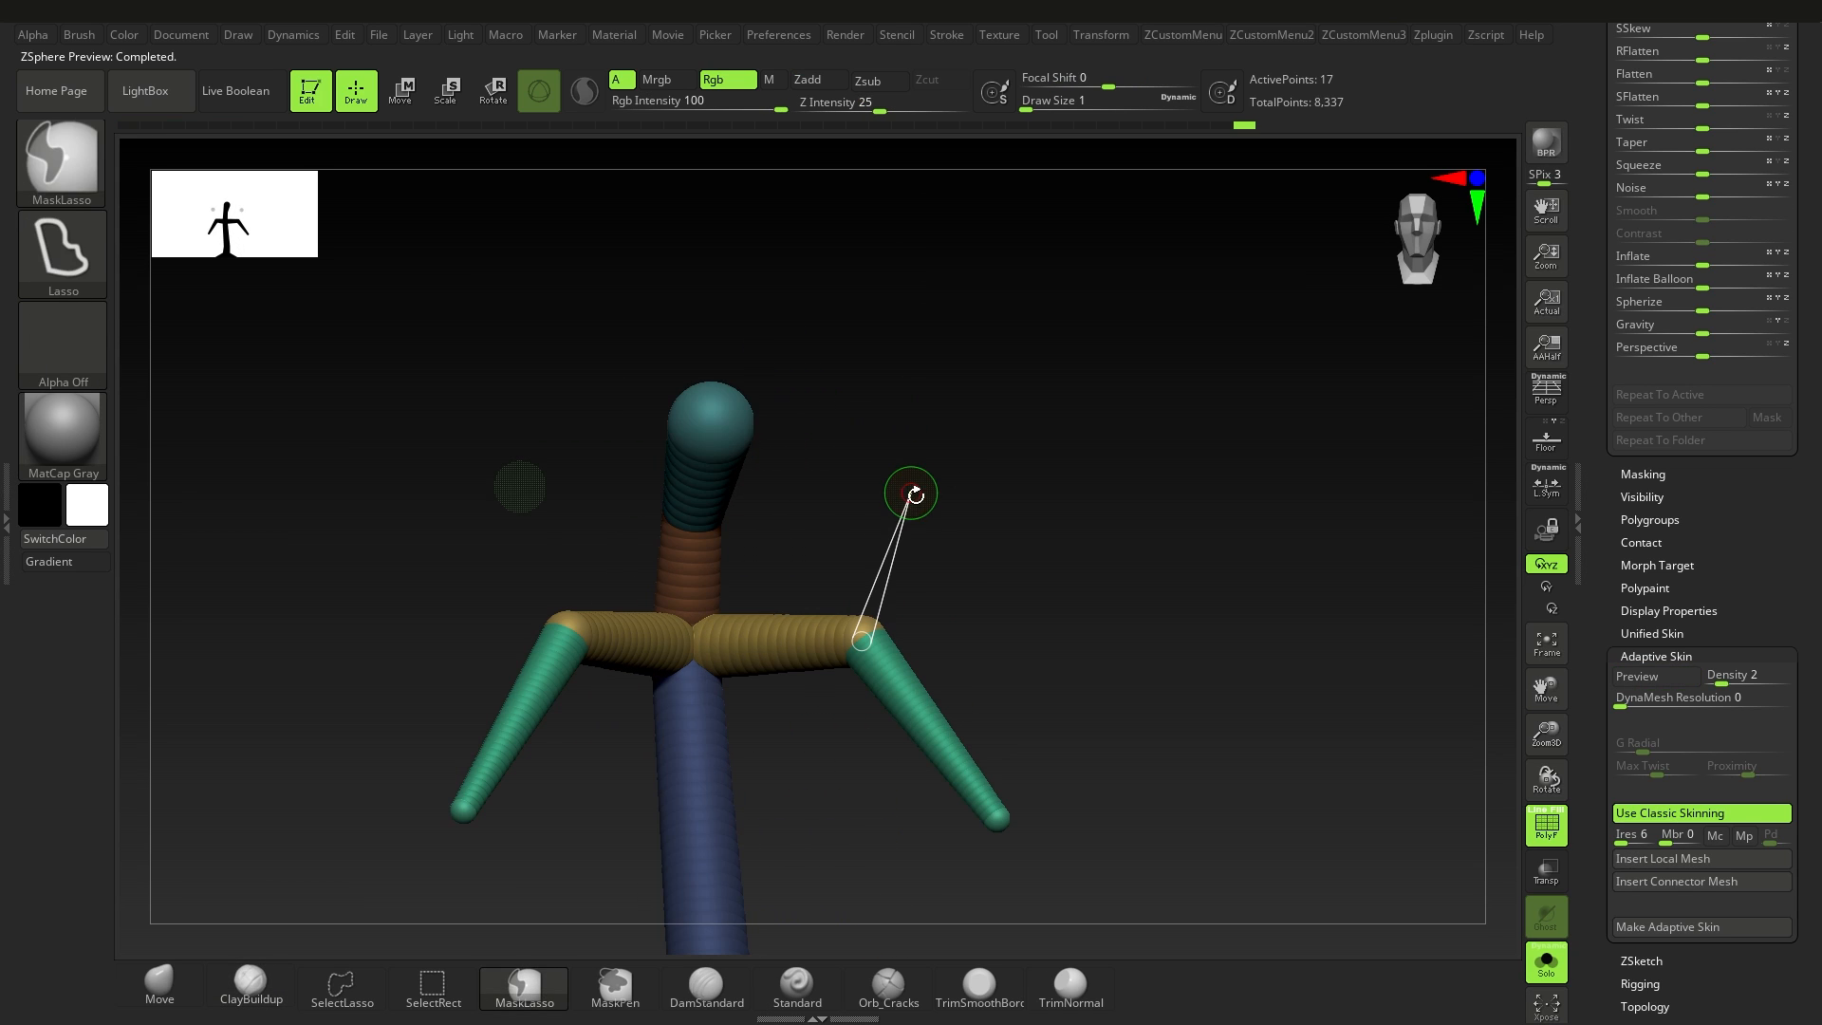
right_click_drag(937, 607, 911, 658, "ctrl")
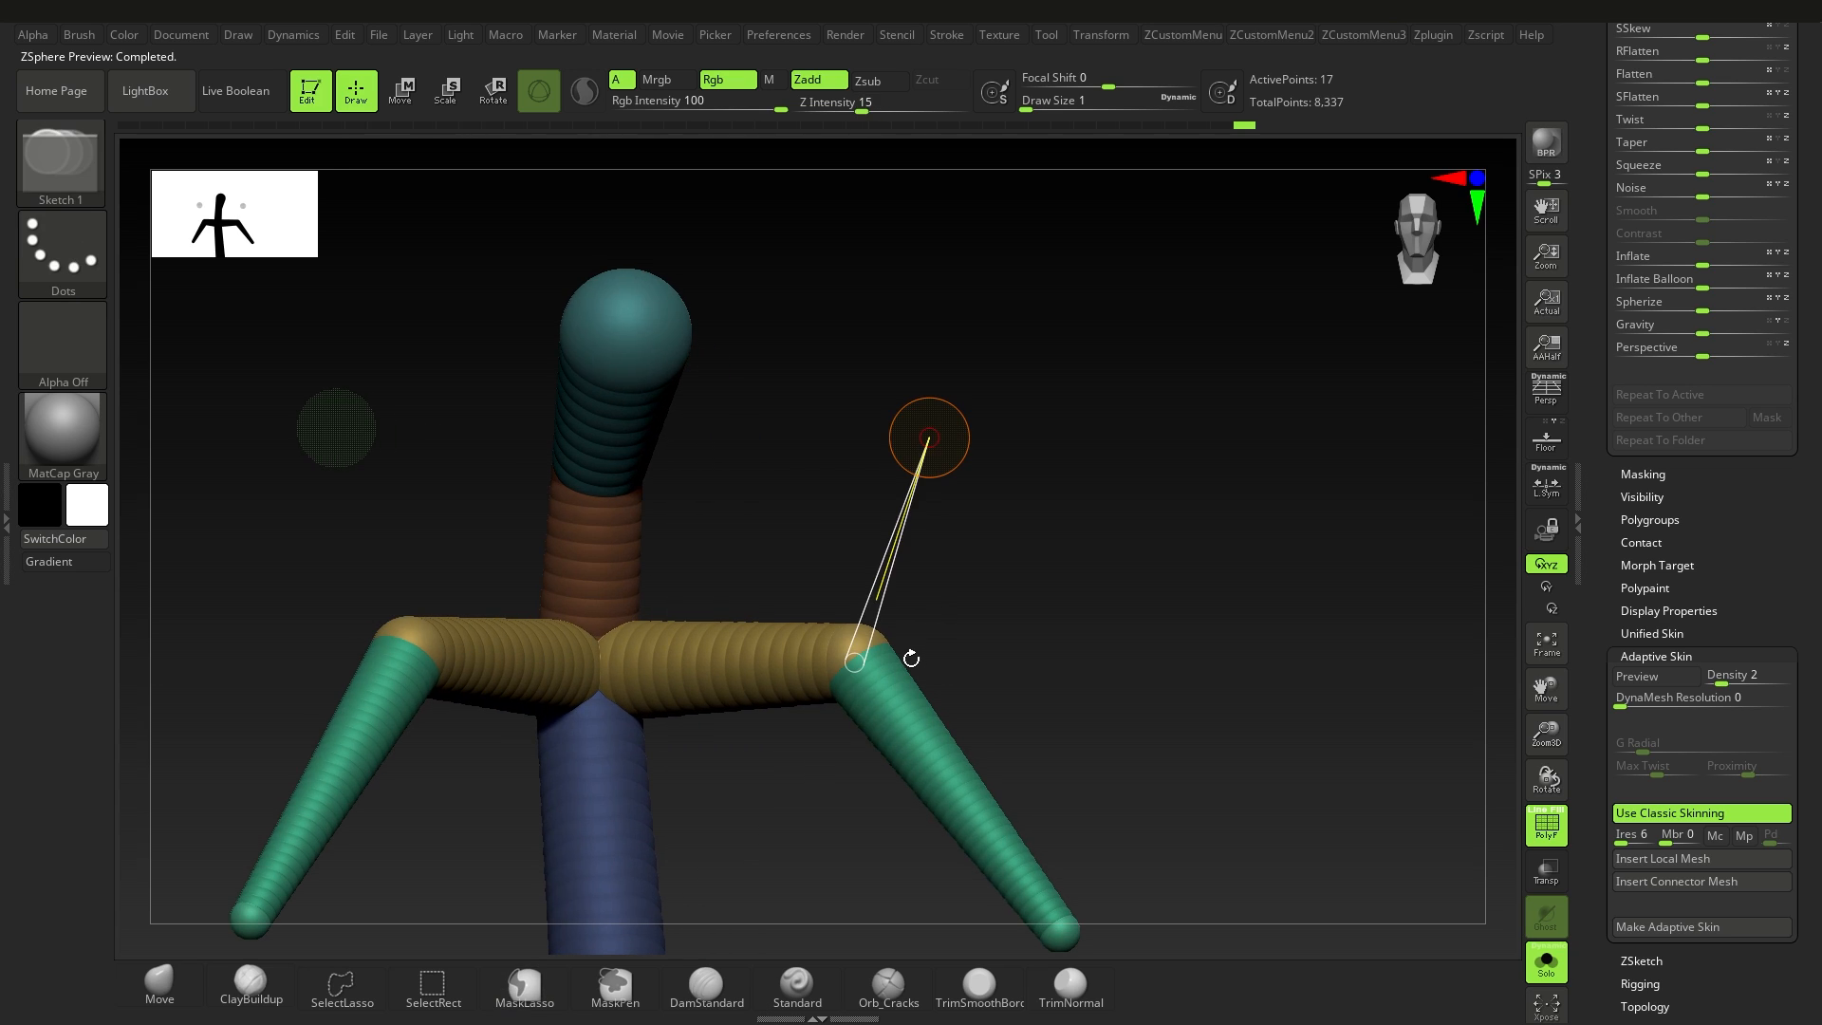
left_click(884, 587, "alt")
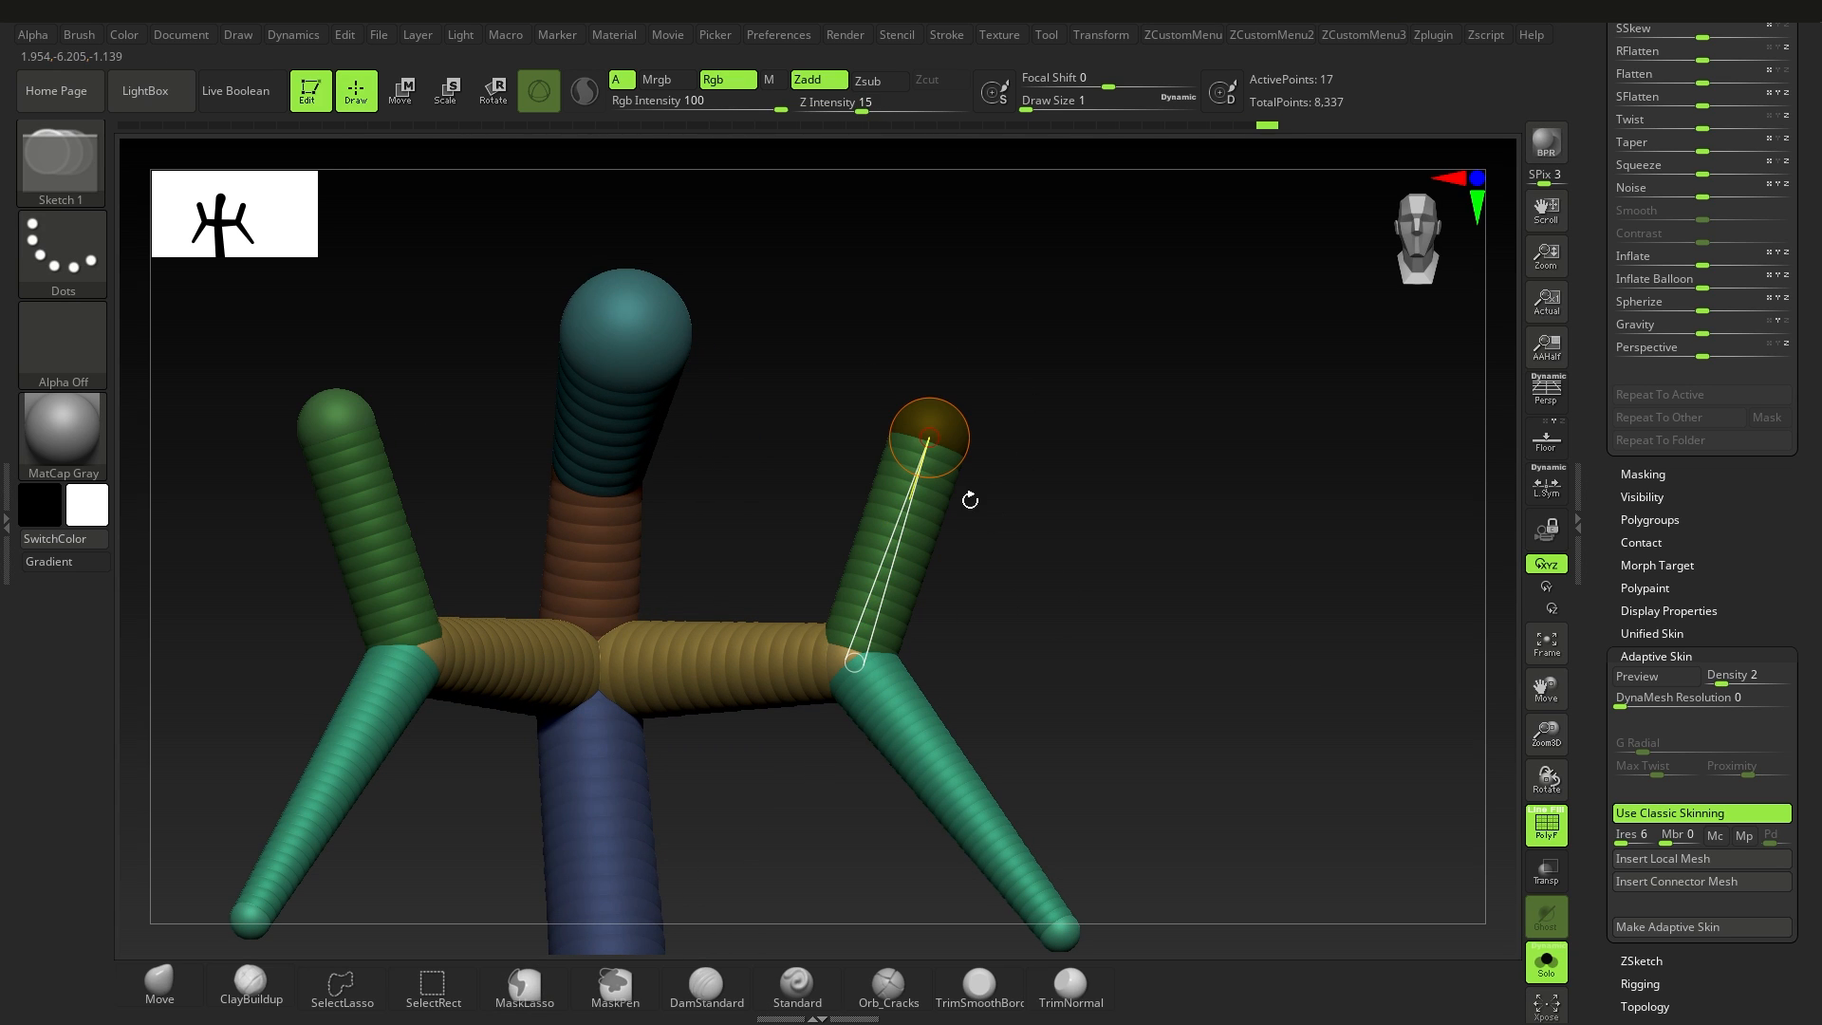
left_click_drag(1006, 534, 934, 572)
key("a")
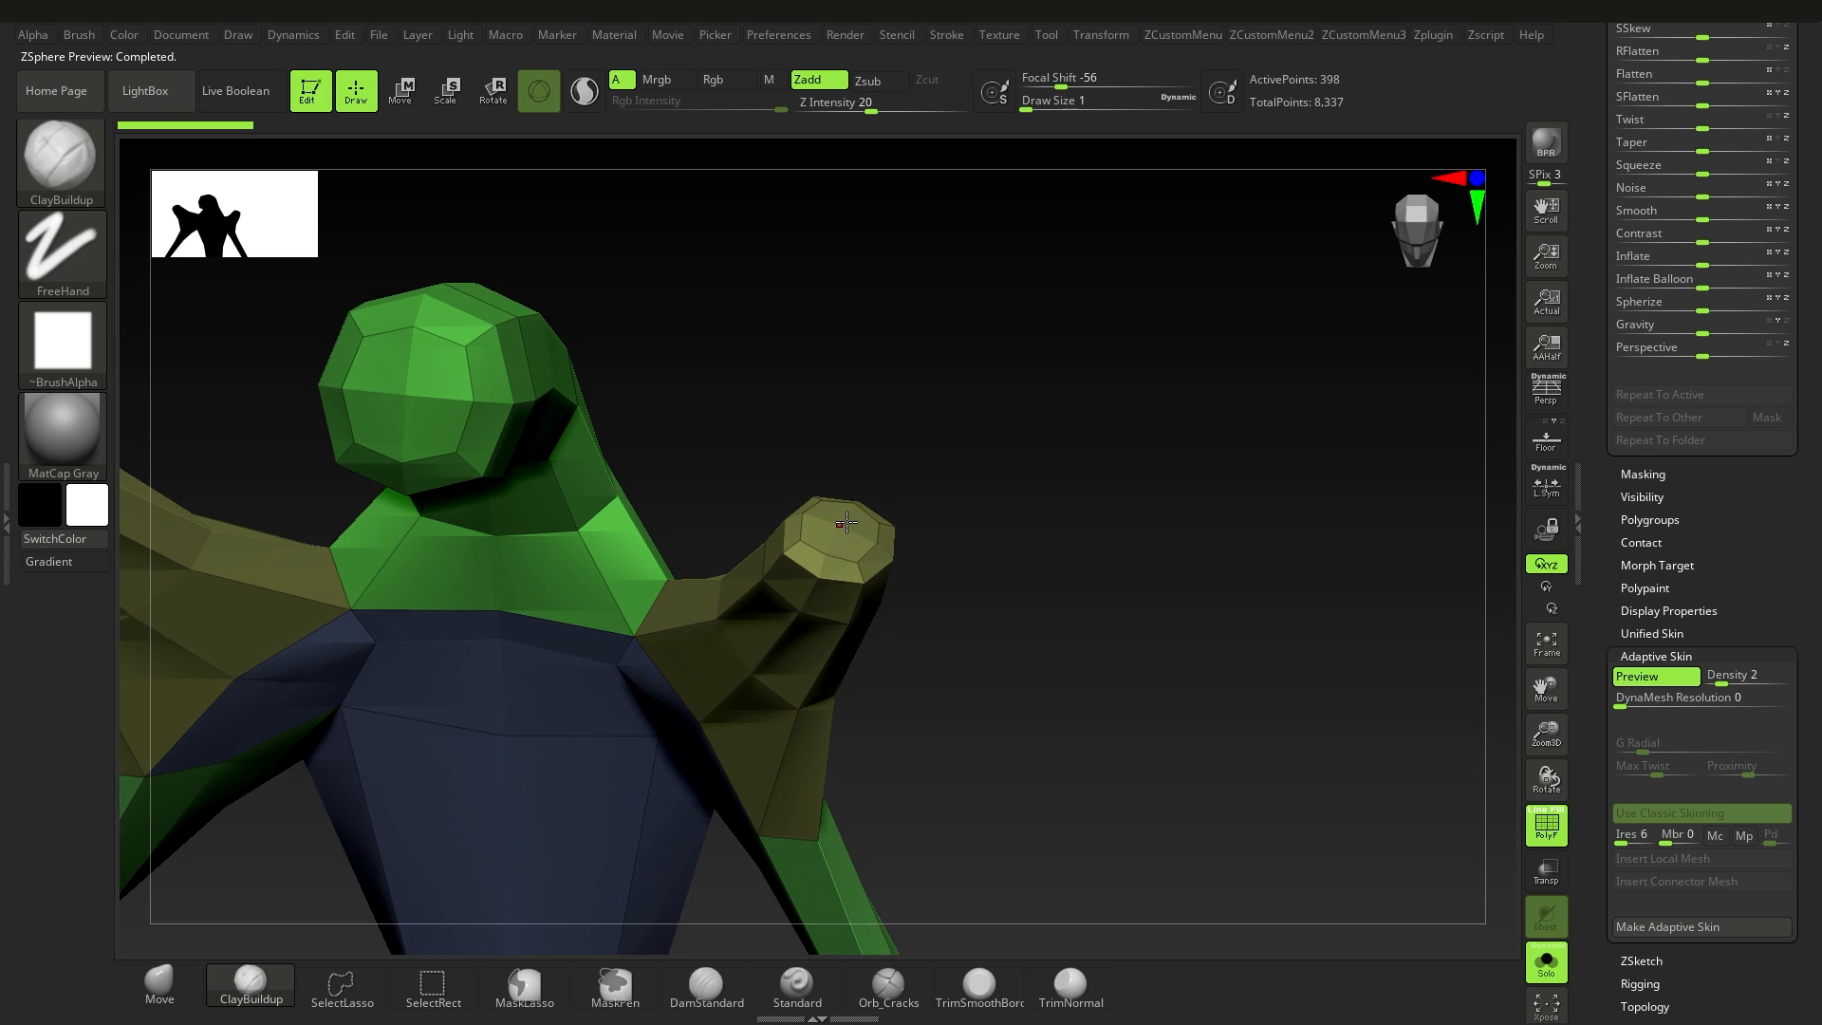
left_click_drag(989, 632, 922, 573)
key("a")
Step: Add a ZSphere at the upper limb's tip, move it down inside the limb, and preview the hollowed end
left_click_drag(837, 524, 845, 533)
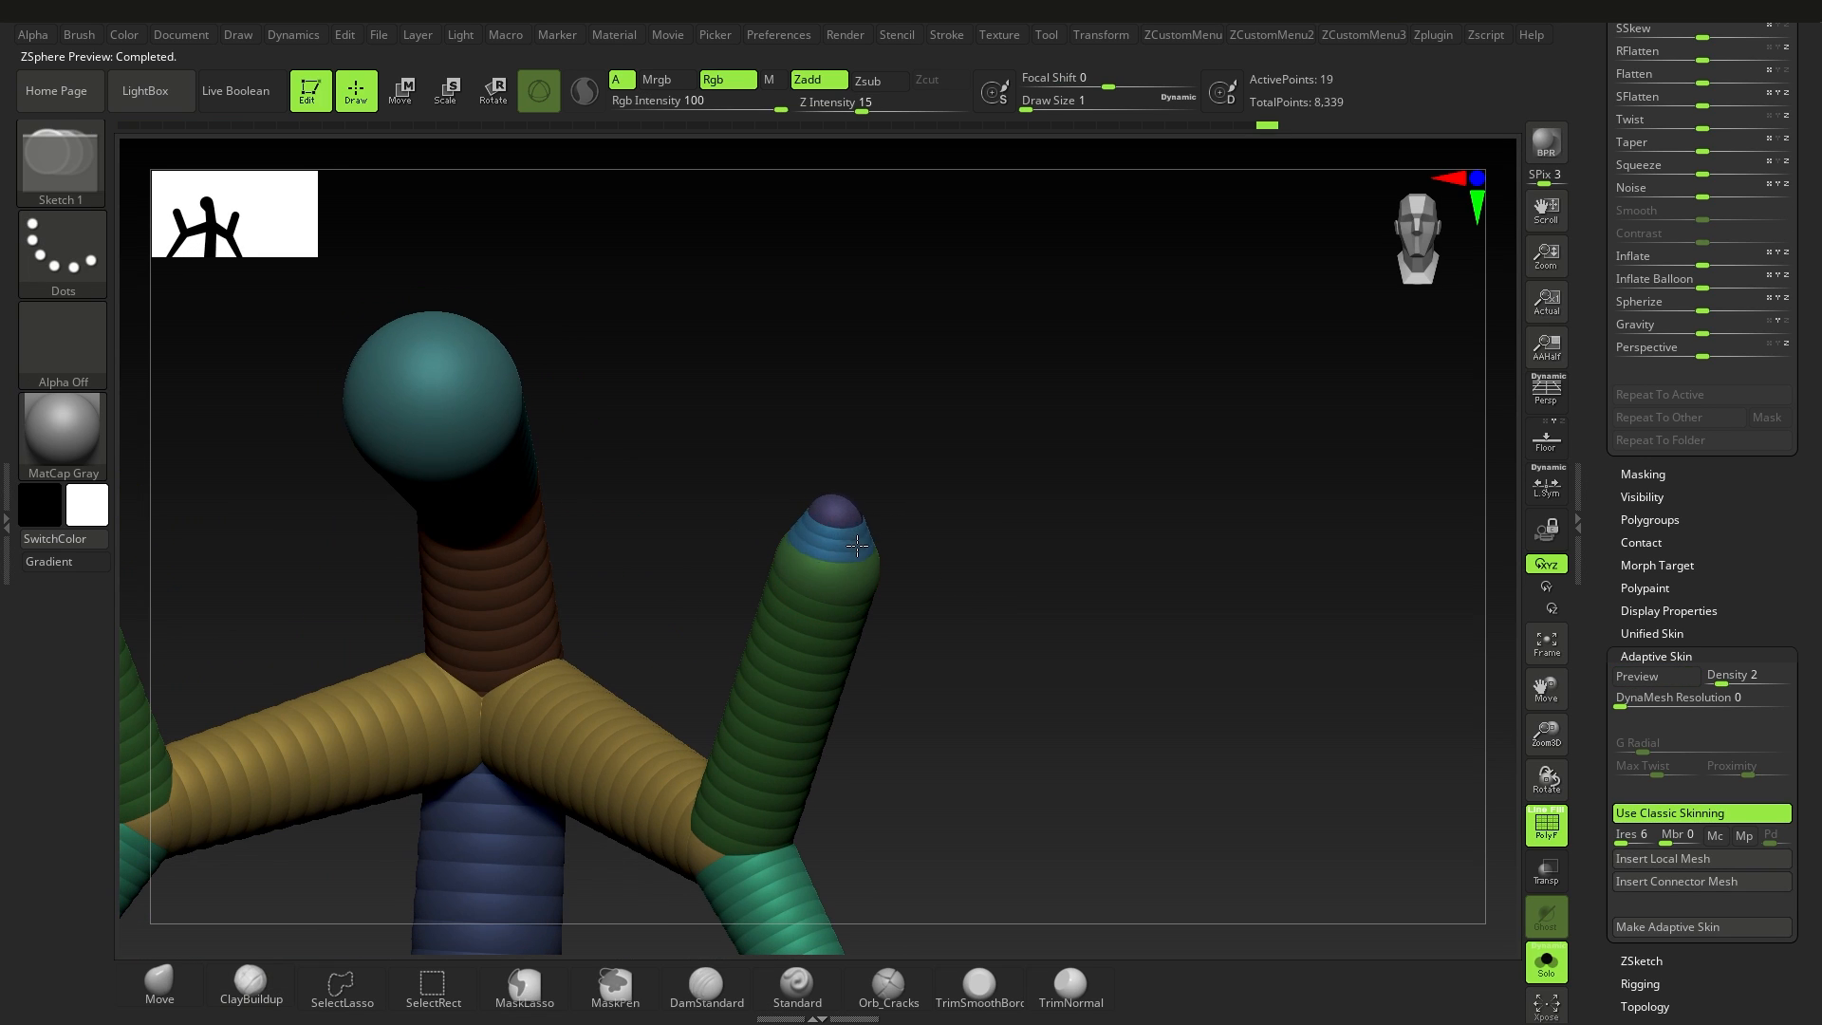
left_click(406, 93)
left_click_drag(780, 343, 805, 357, "shift")
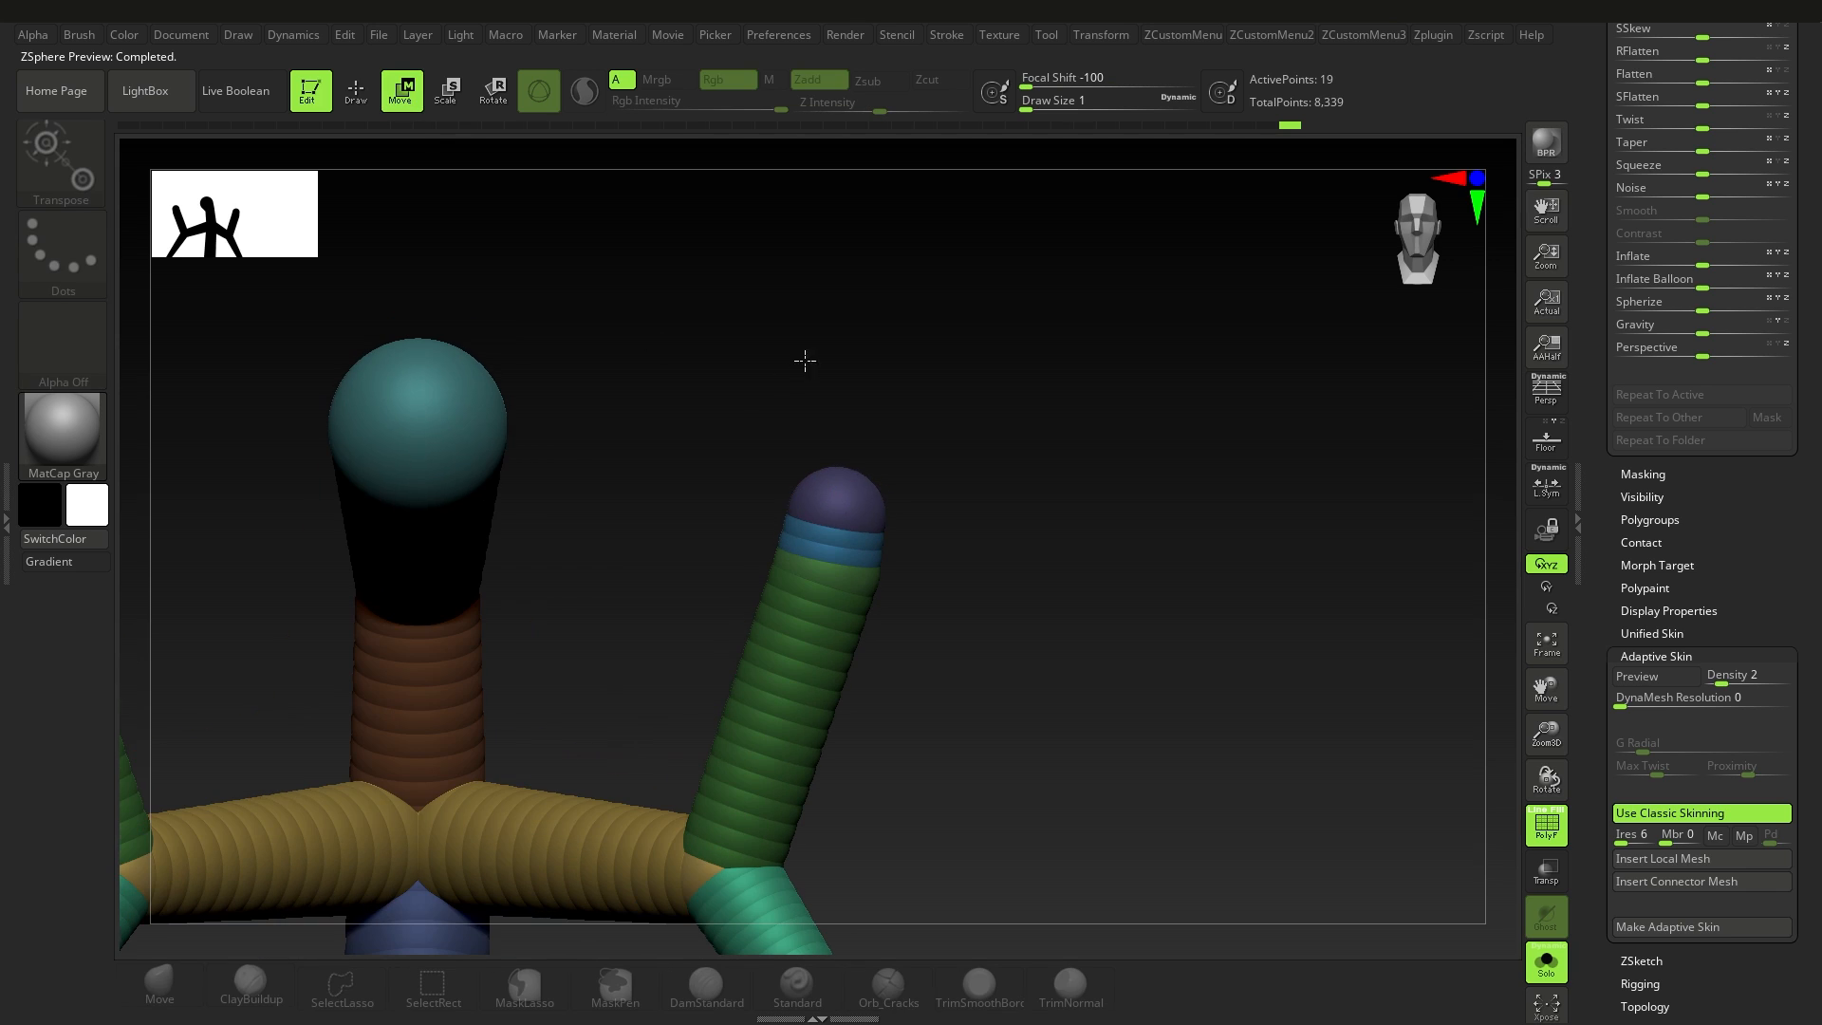
left_click_drag(835, 495, 869, 645)
key("a")
left_click_drag(762, 700, 992, 412, "alt")
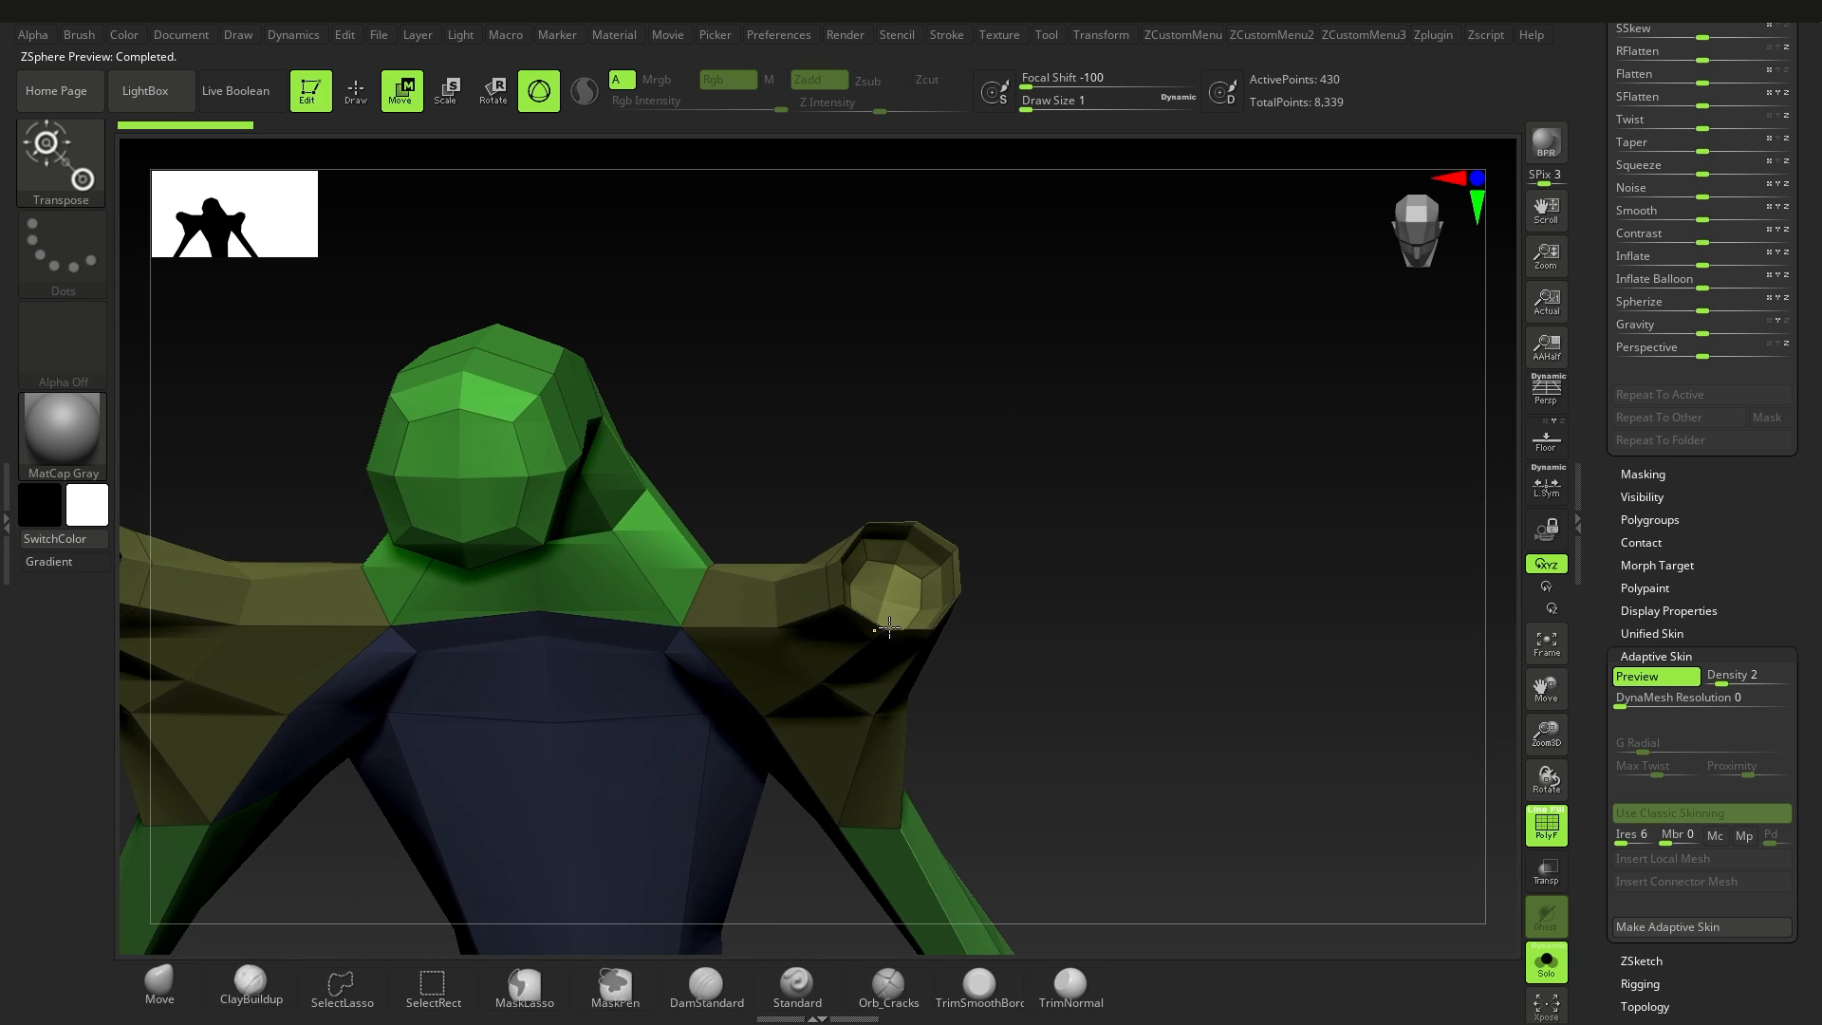
Step: Inspect the hollowed upper limb ends in the classic skin preview, and return to the ZSpheres
left_click_drag(887, 626, 928, 599, "alt")
right_click_drag(894, 598, 1059, 561)
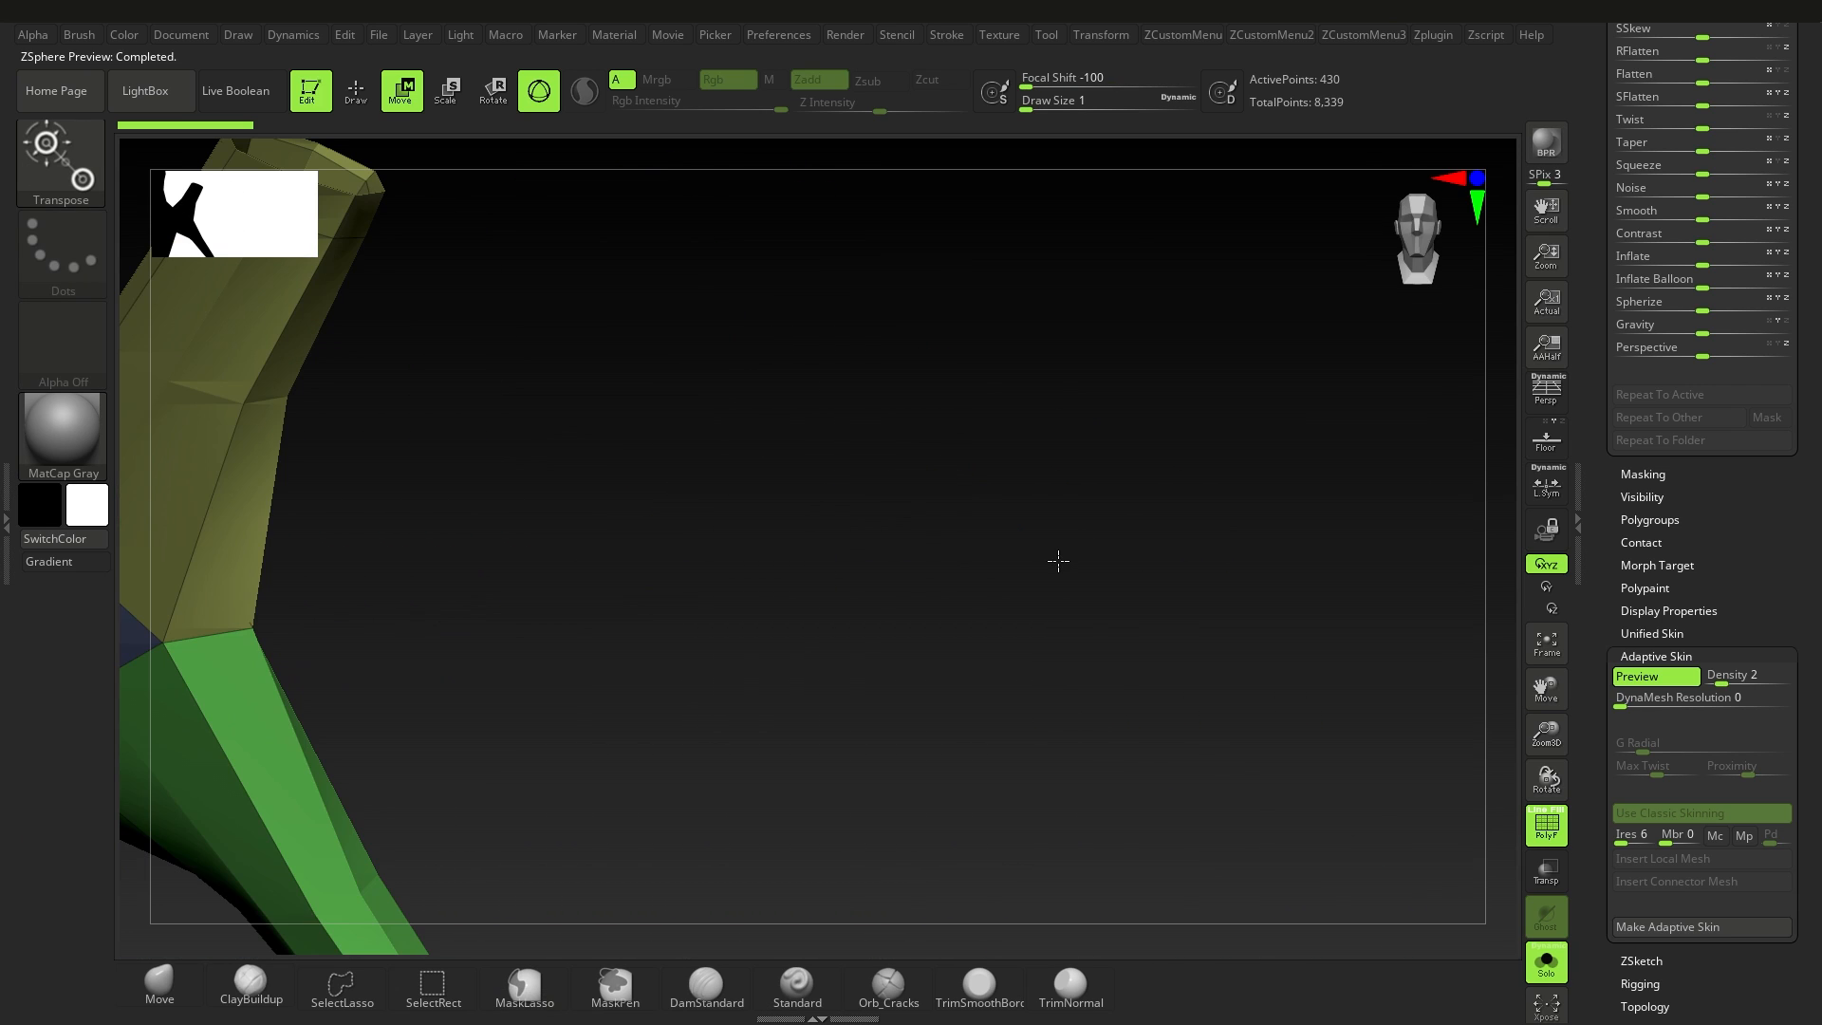
key("a")
left_click_drag(427, 383, 878, 524, "alt")
left_click_drag(850, 334, 850, 423, "alt")
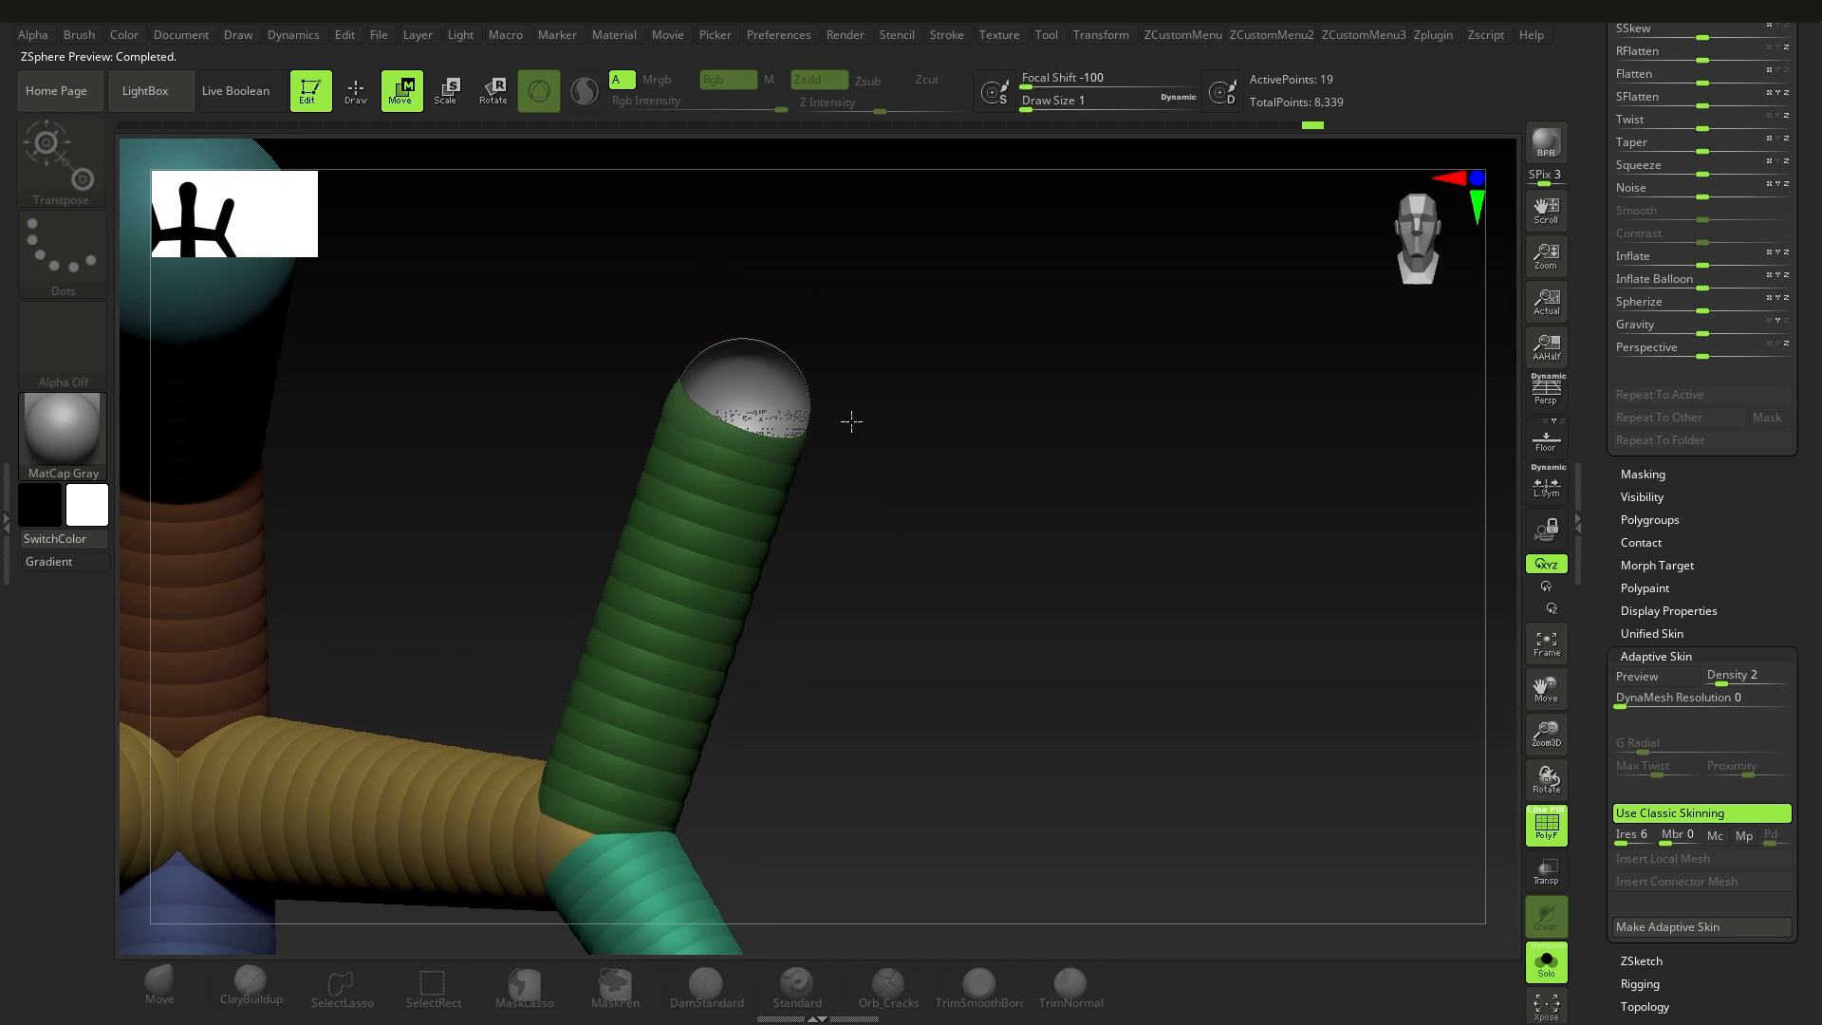
Step: Undo the last move of the limb's tip ZSphere, move it back down inside the limb, and preview the skin
key("ctrl+z")
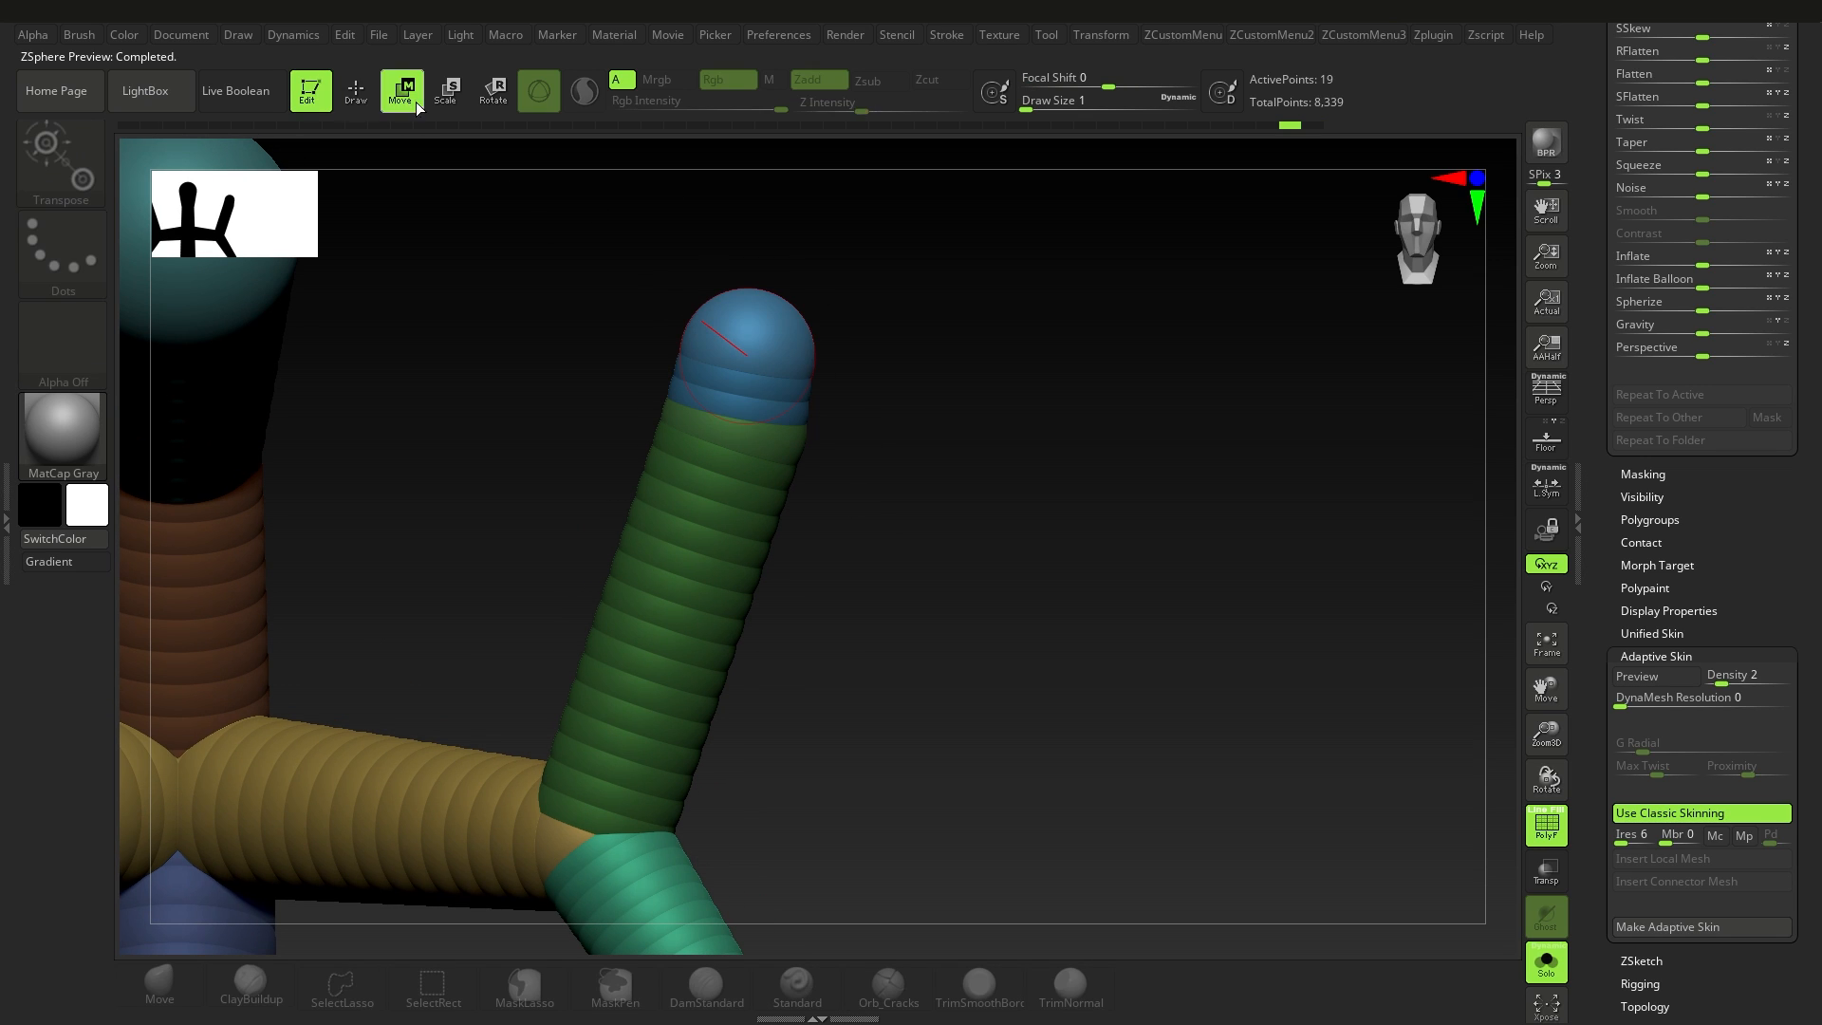
key("e")
left_click(399, 92)
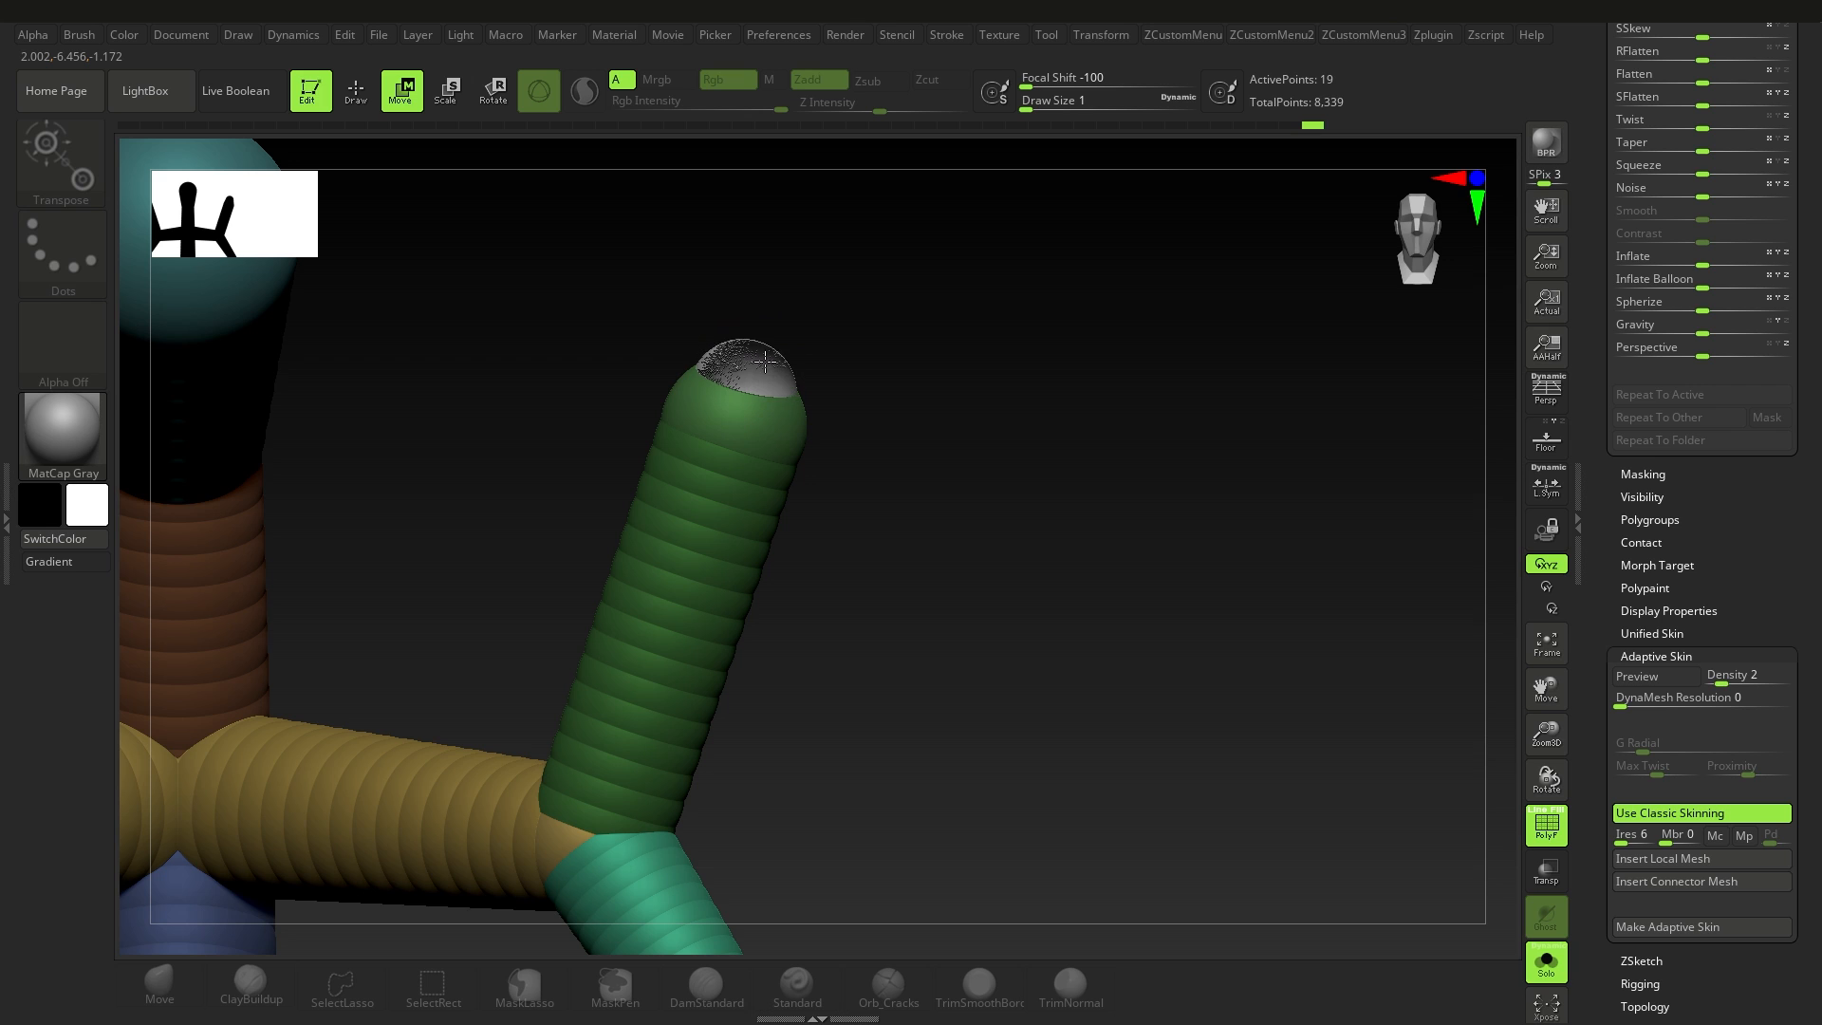
key("a")
left_click_drag(1080, 595, 744, 526)
right_click_drag(744, 525, 671, 575)
right_click_drag(745, 735, 965, 374, "alt")
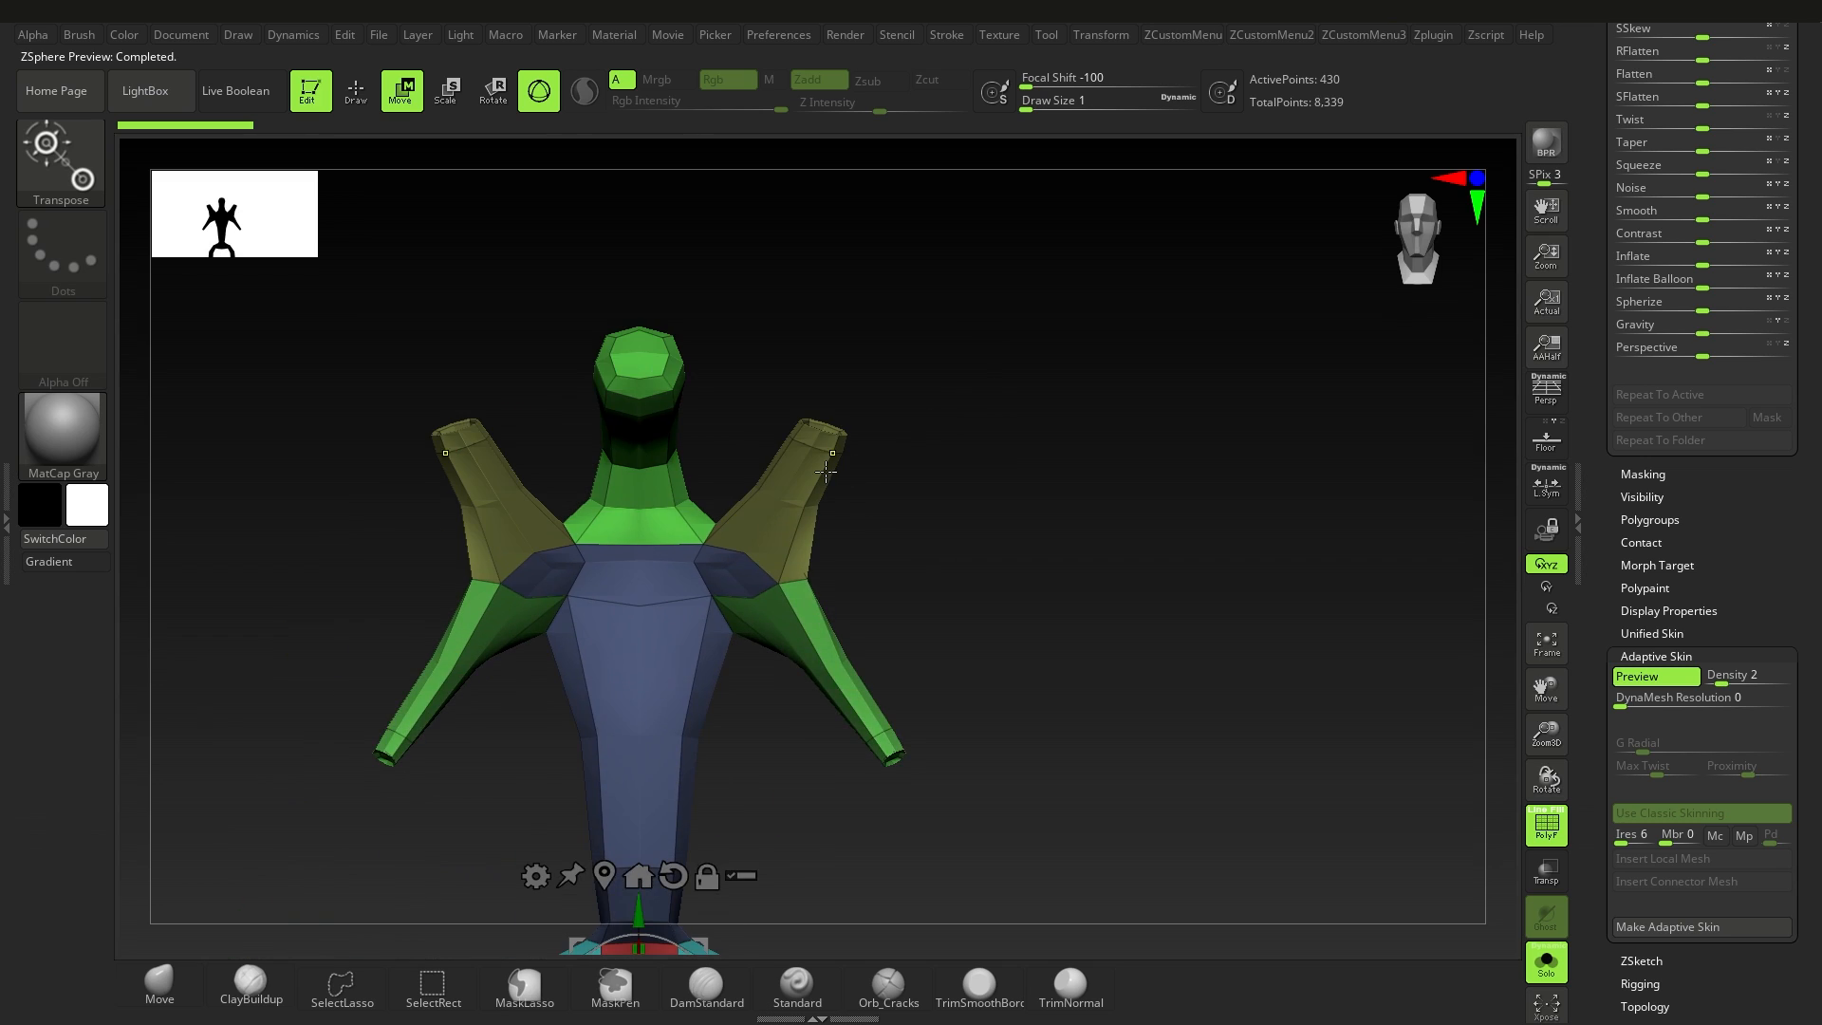
right_click_drag(826, 467, 652, 702, "ctrl")
right_click_drag(652, 702, 712, 707, "alt")
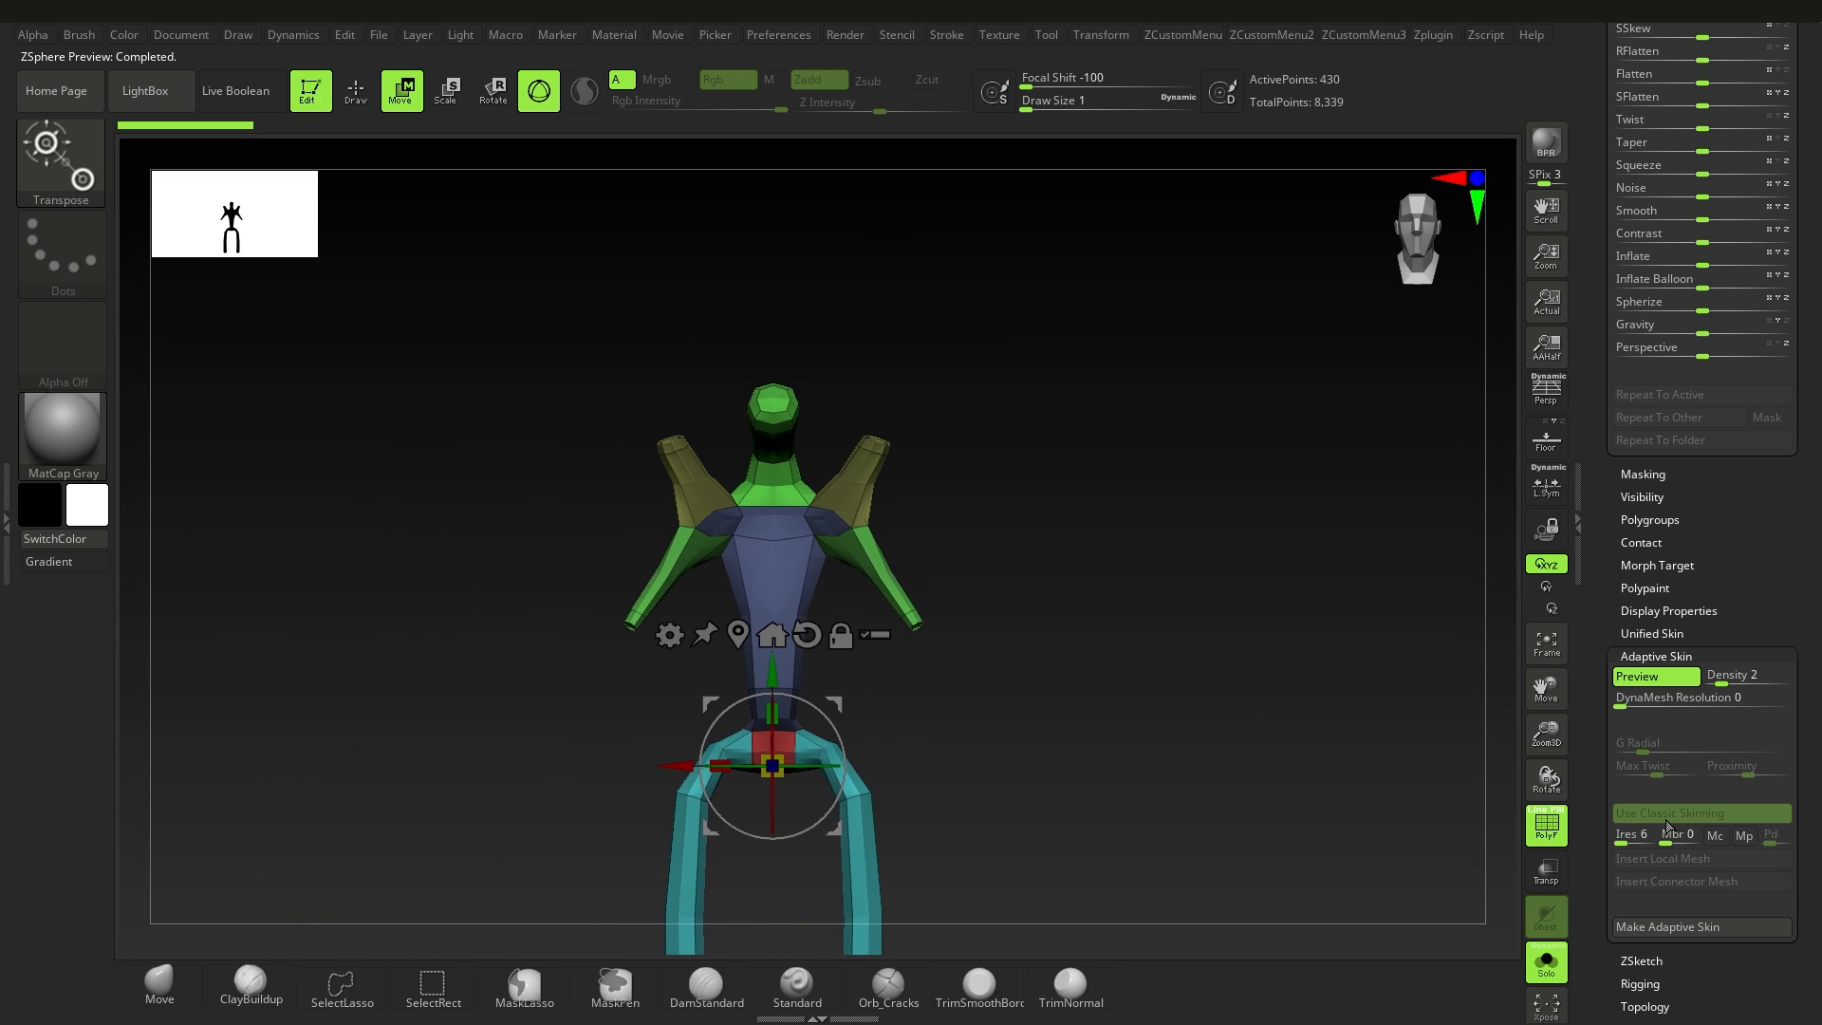
Step: Leave the skin preview and turn off Use Classic Skinning for the figure's adaptive skin
key("a")
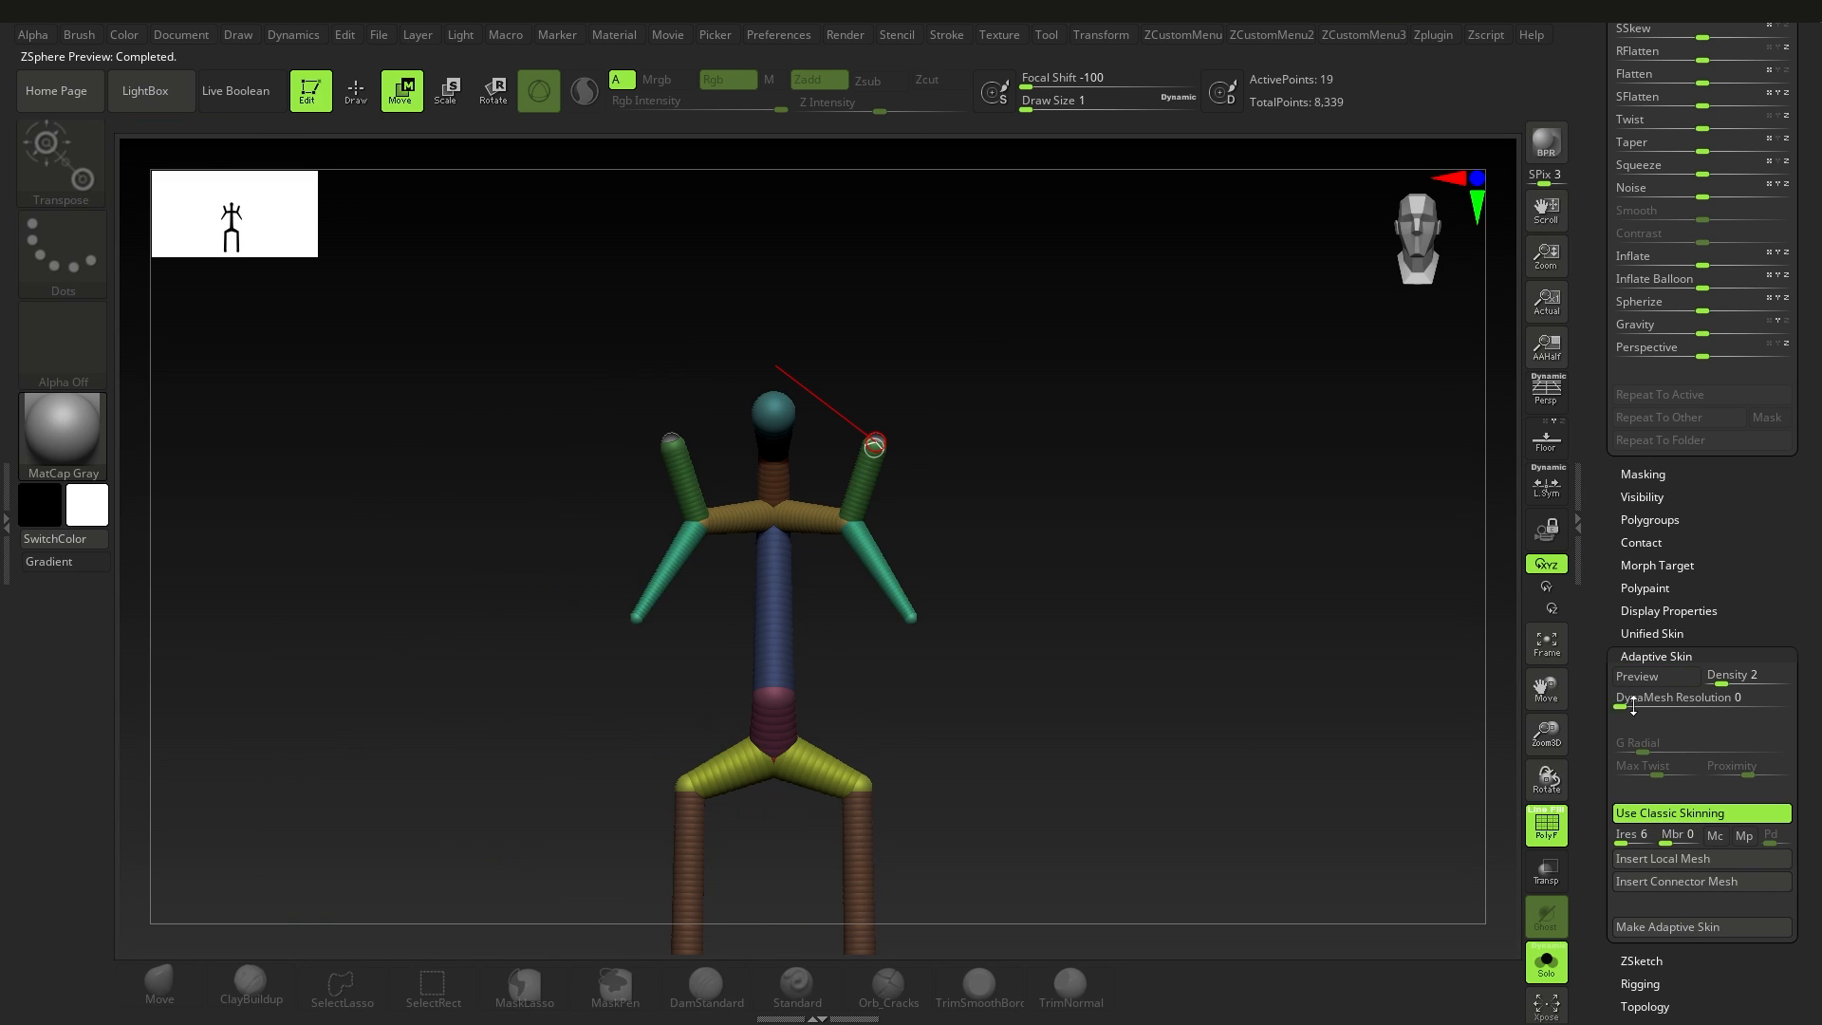
left_click(1669, 814)
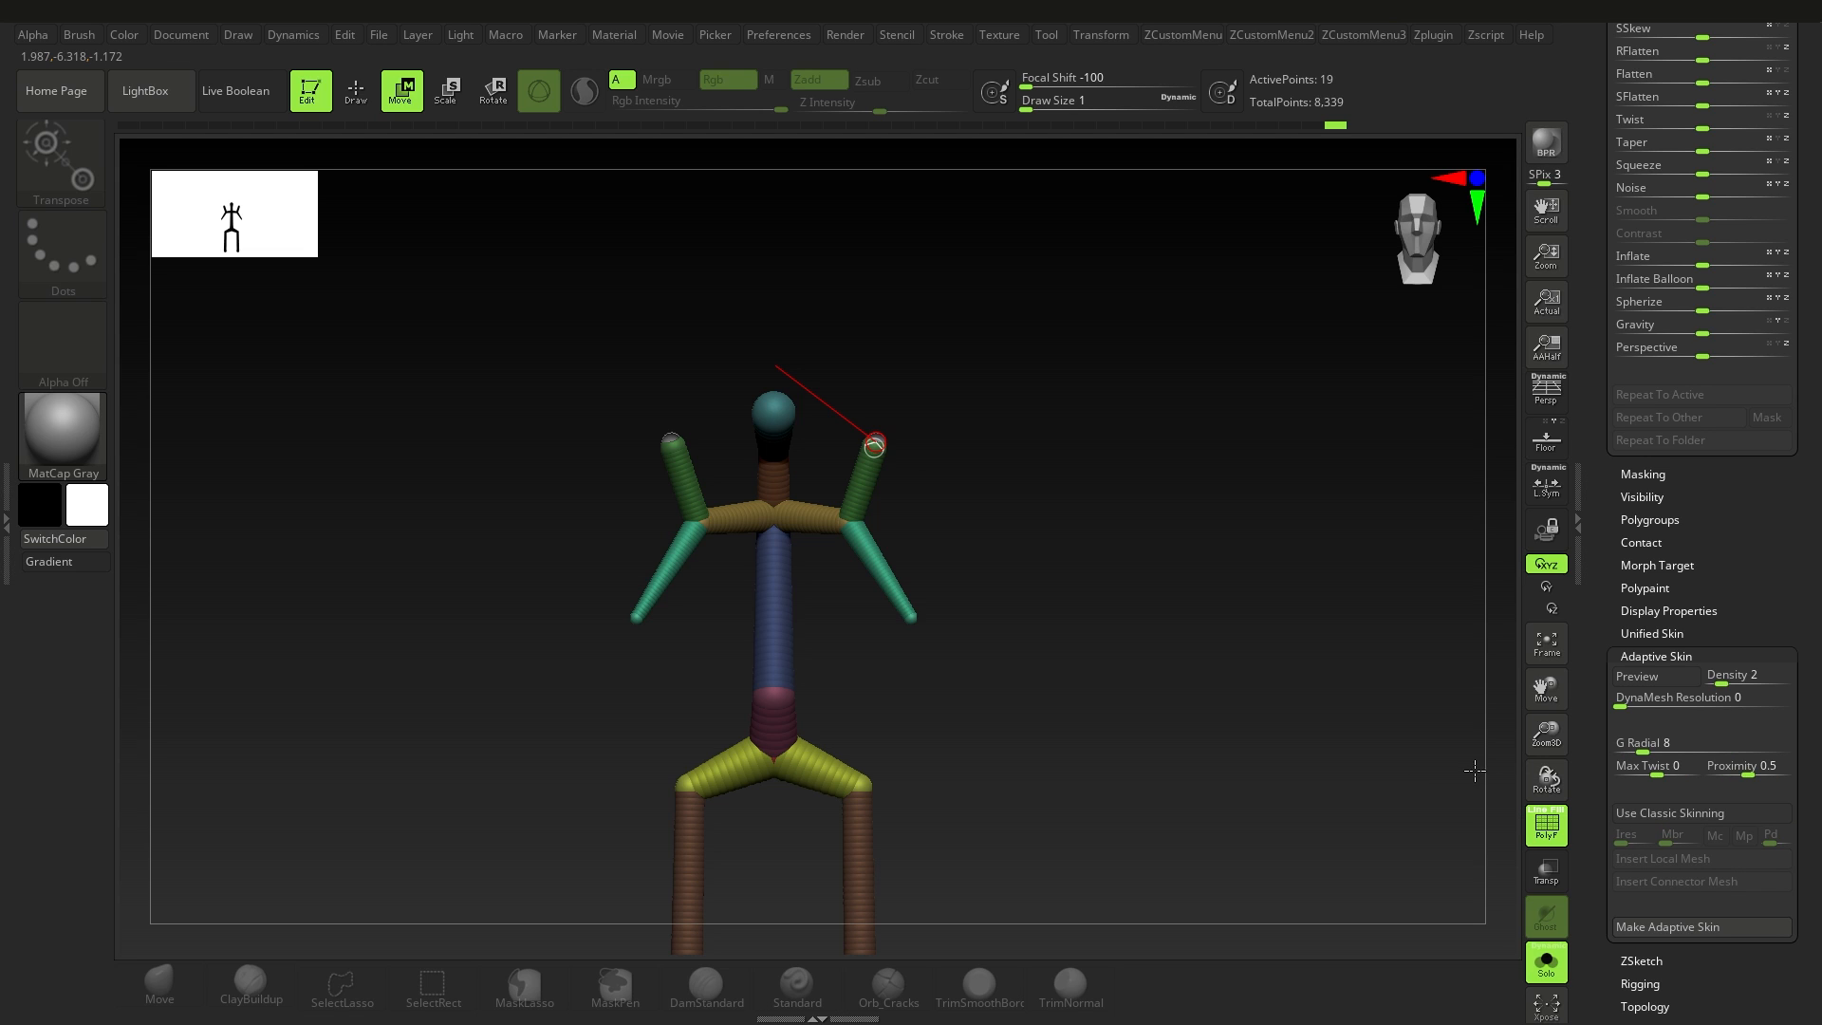
left_click_drag(718, 595, 861, 598)
left_click_drag(943, 501, 848, 585, "alt")
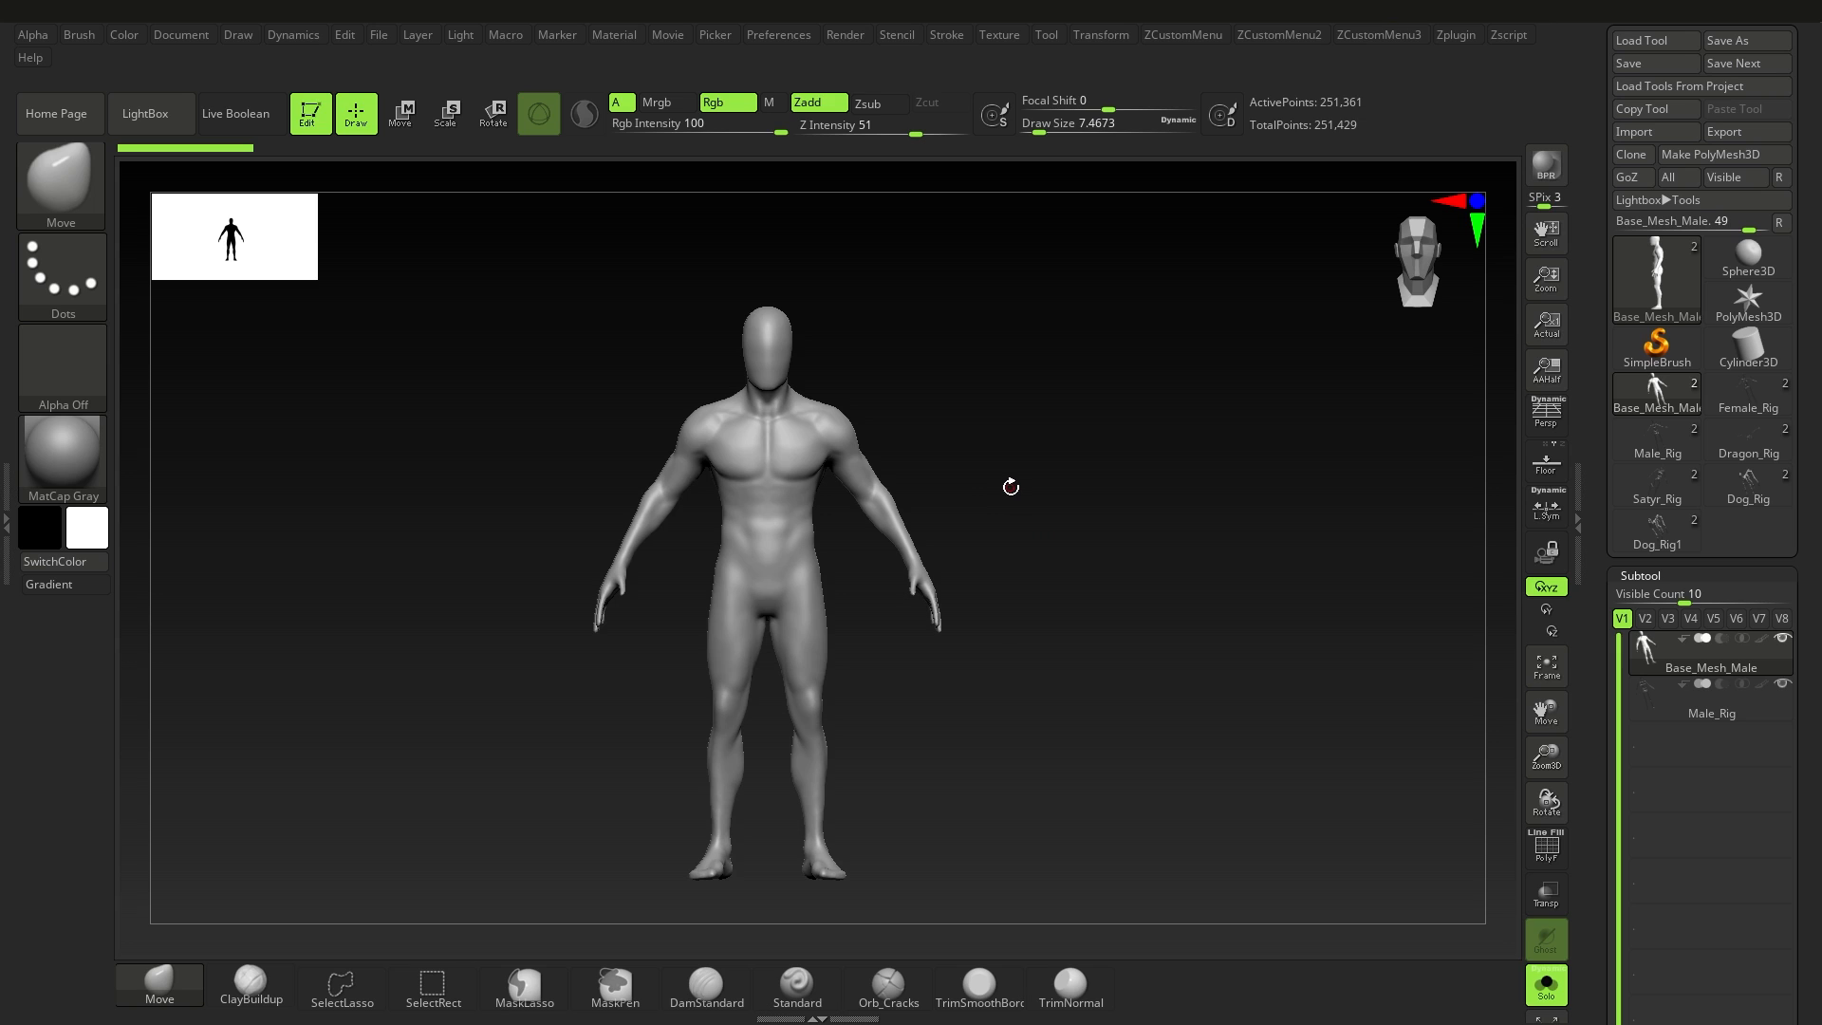
Step: Browse the ZSphere projects in LightBox's ZeeZoo folder, and close LightBox
key("comma")
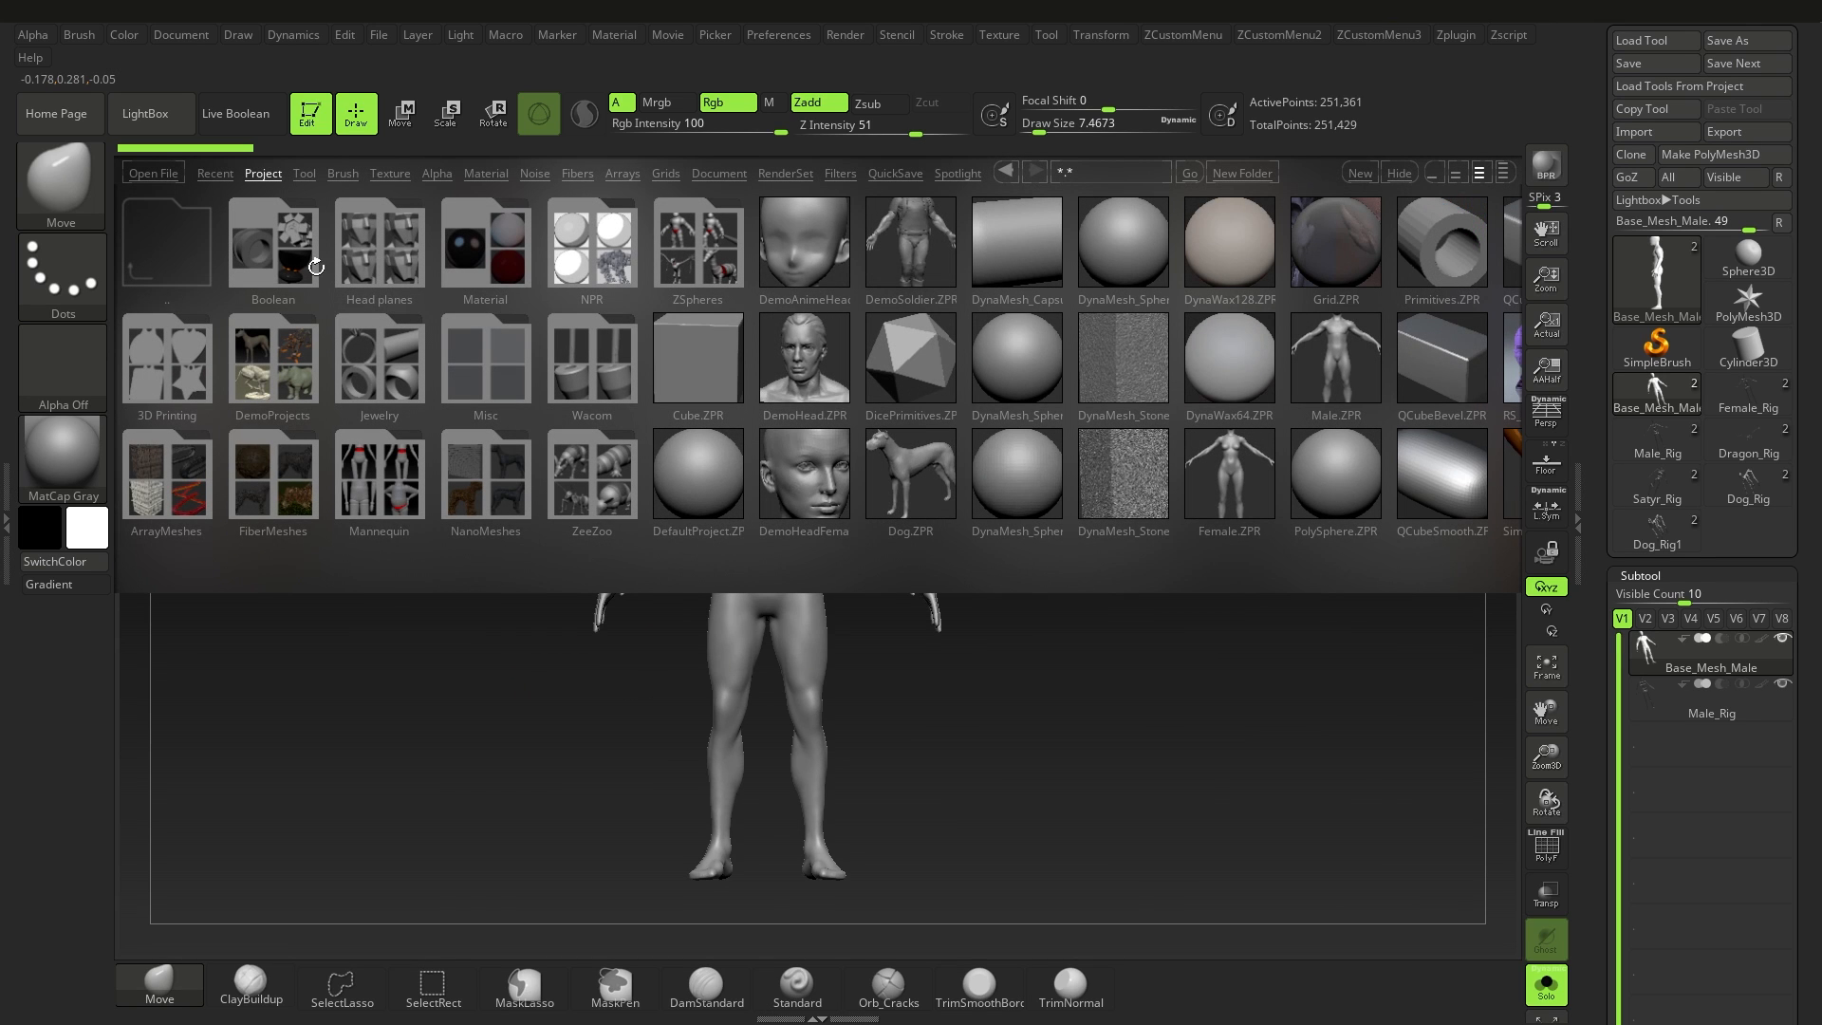
left_click(585, 476)
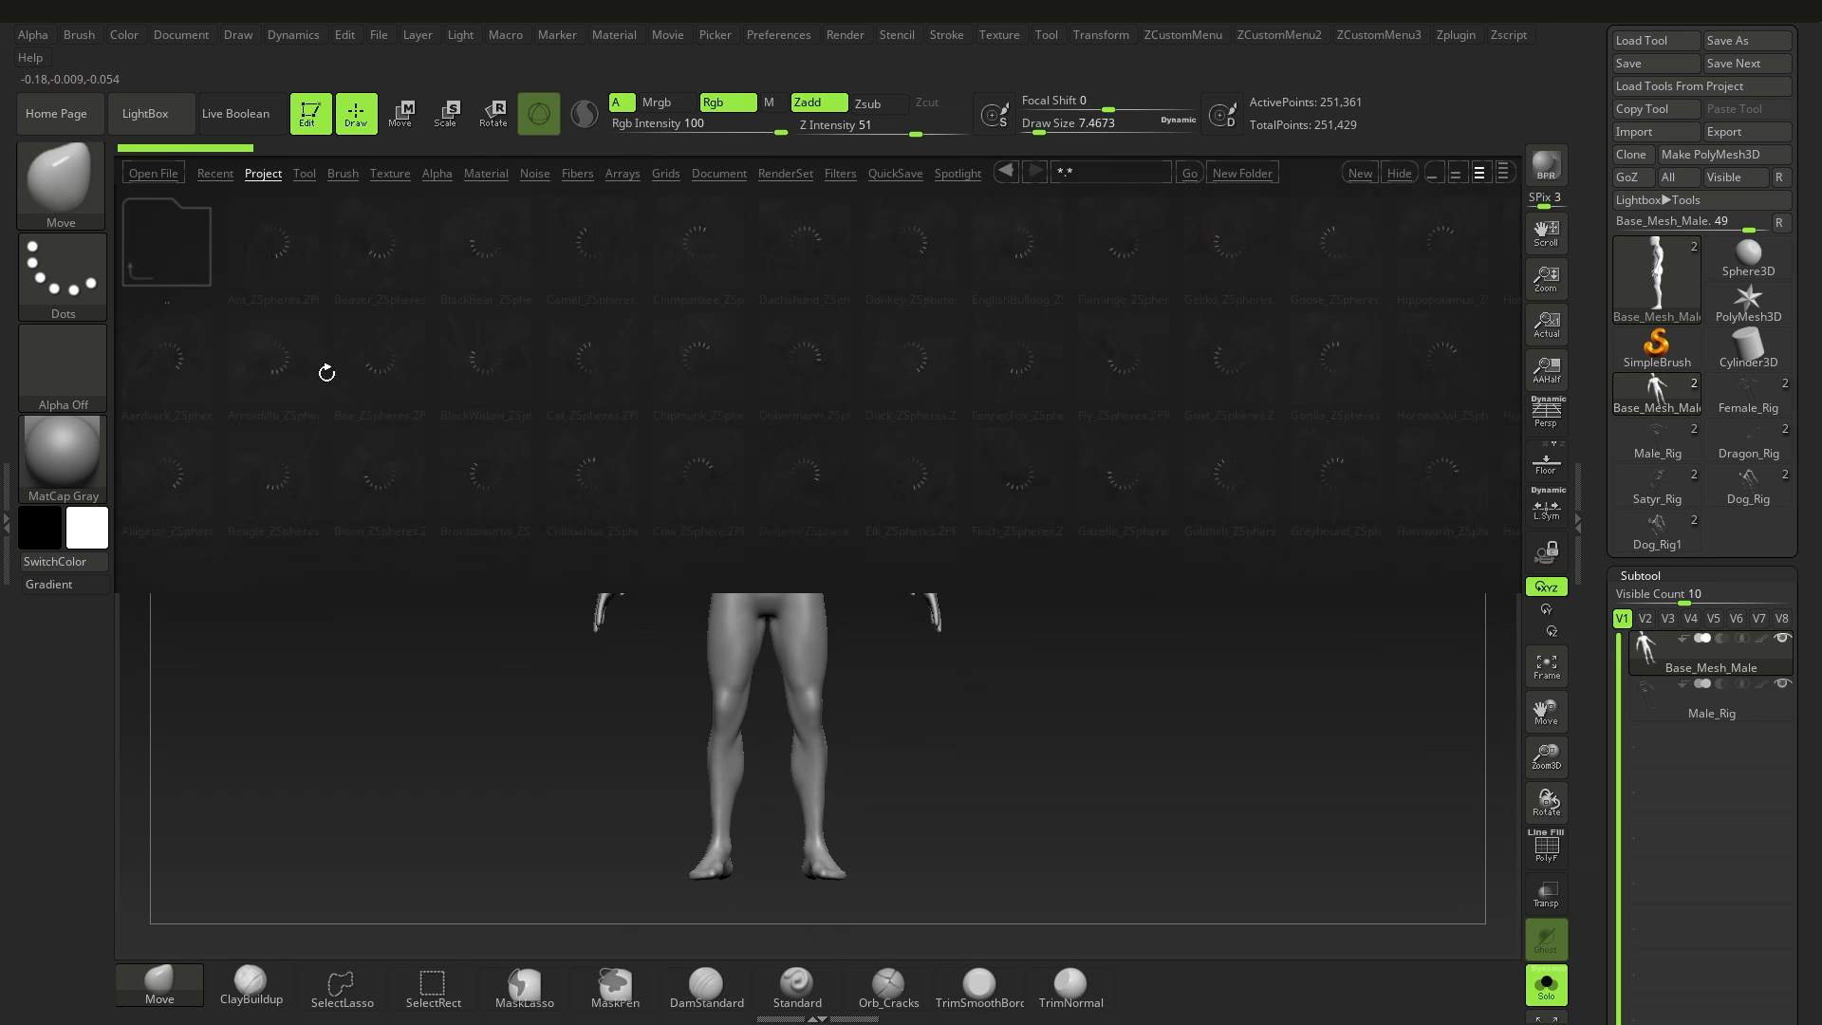
key("comma")
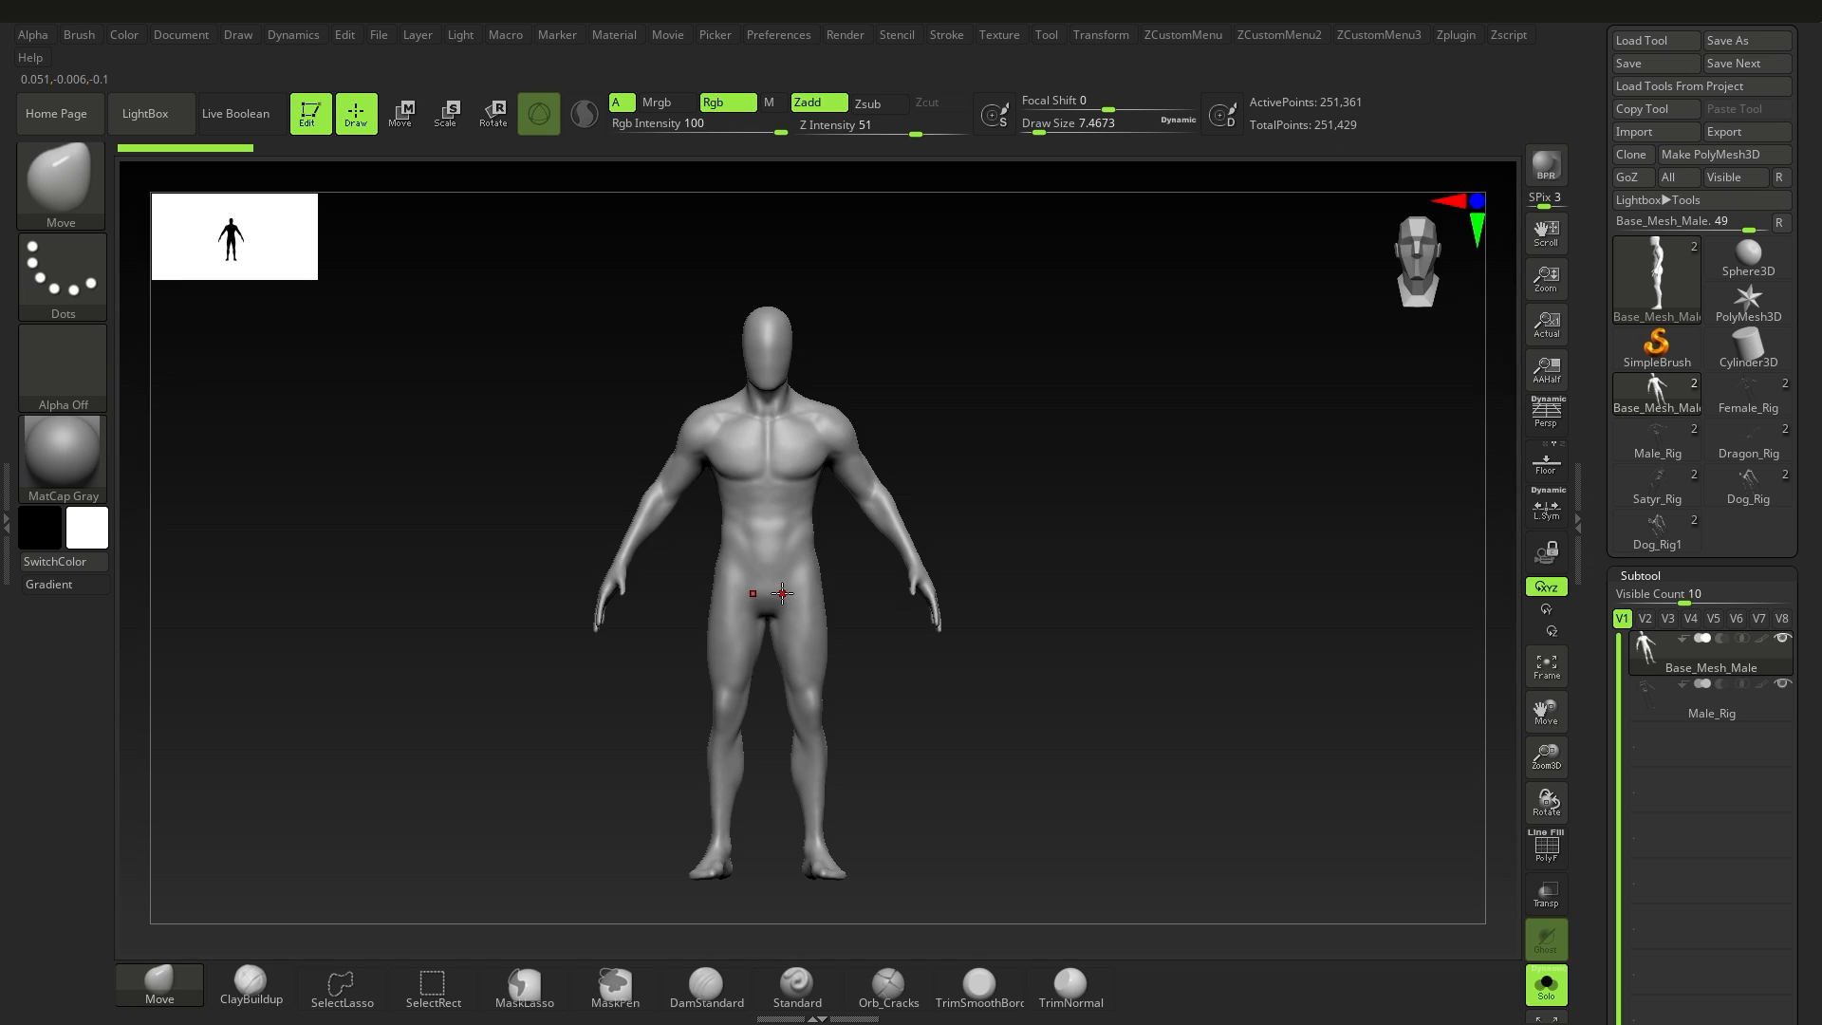
mouse_move(910, 660)
right_mouse_down("alt")
mouse_move(927, 634)
mouse_move(883, 626)
right_mouse_up("alt")
right_click_drag(892, 651, 905, 640, "alt")
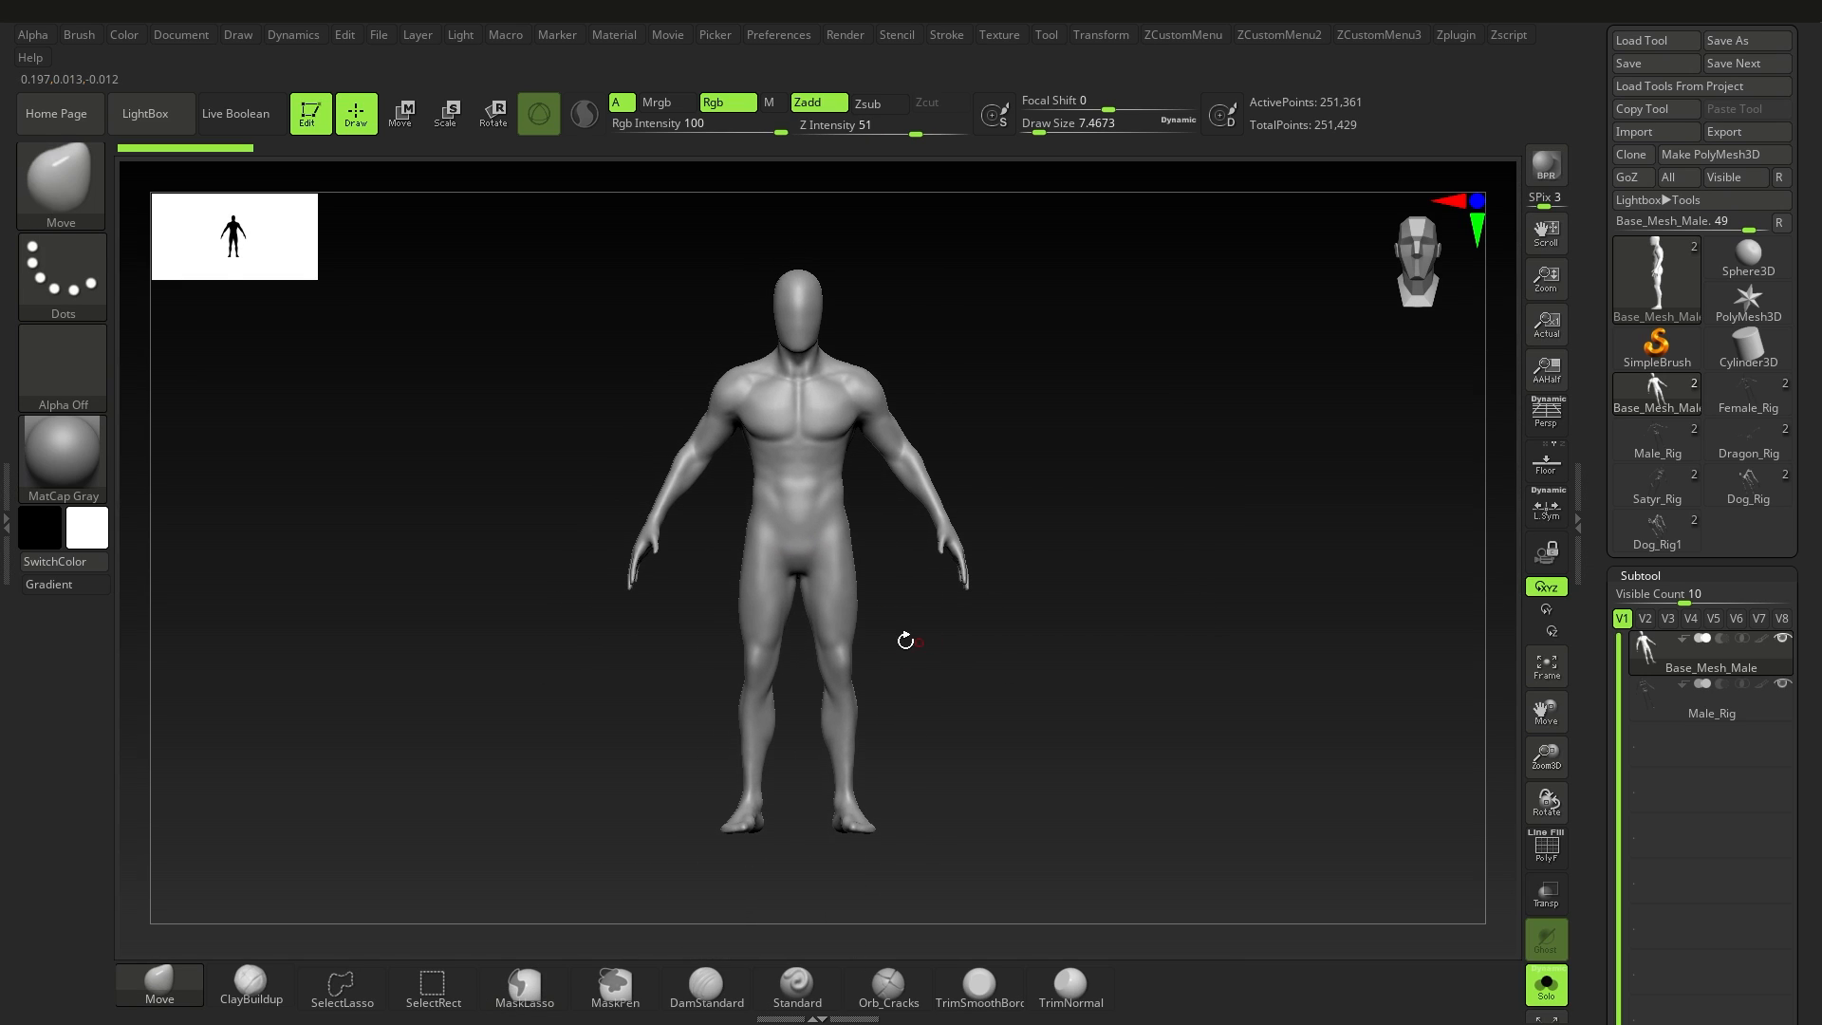
Step: Select the Male_Rig subtool, switch to Rotate, and examine the rig's ZSpheres around the pelvis and spine
left_click(1650, 711)
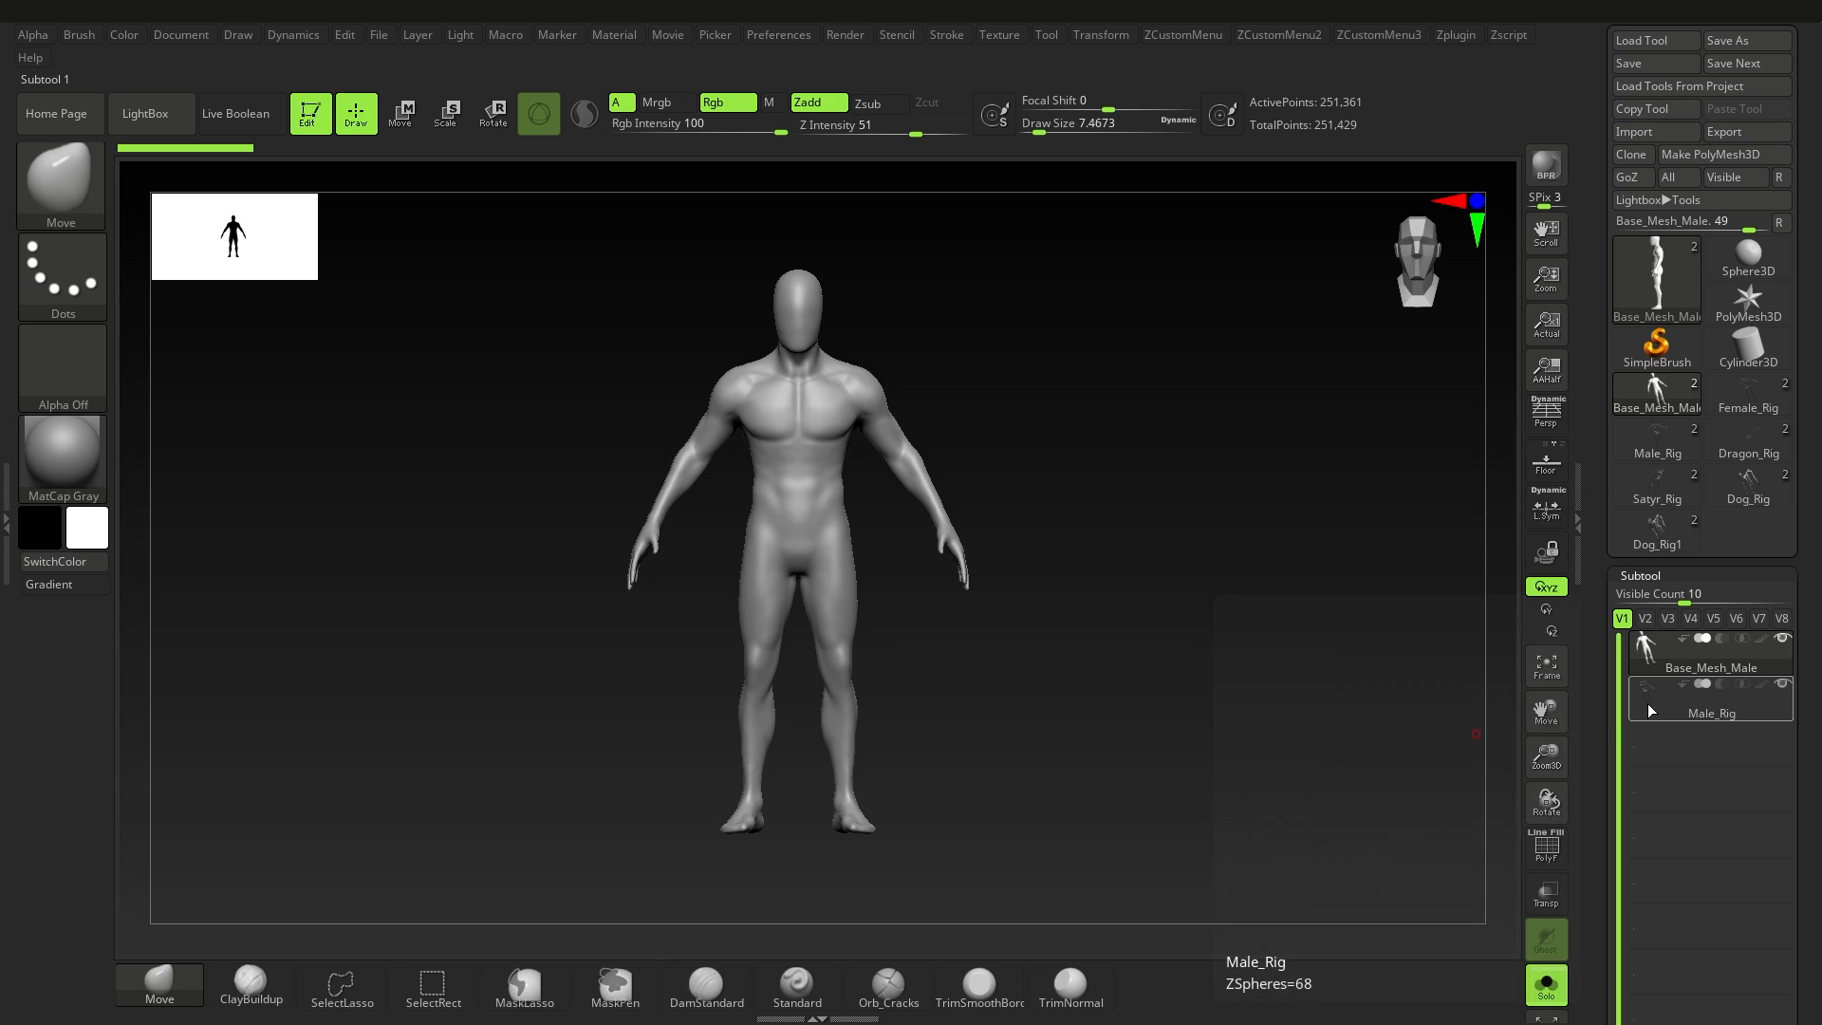
right_click_drag(1119, 669, 513, 255)
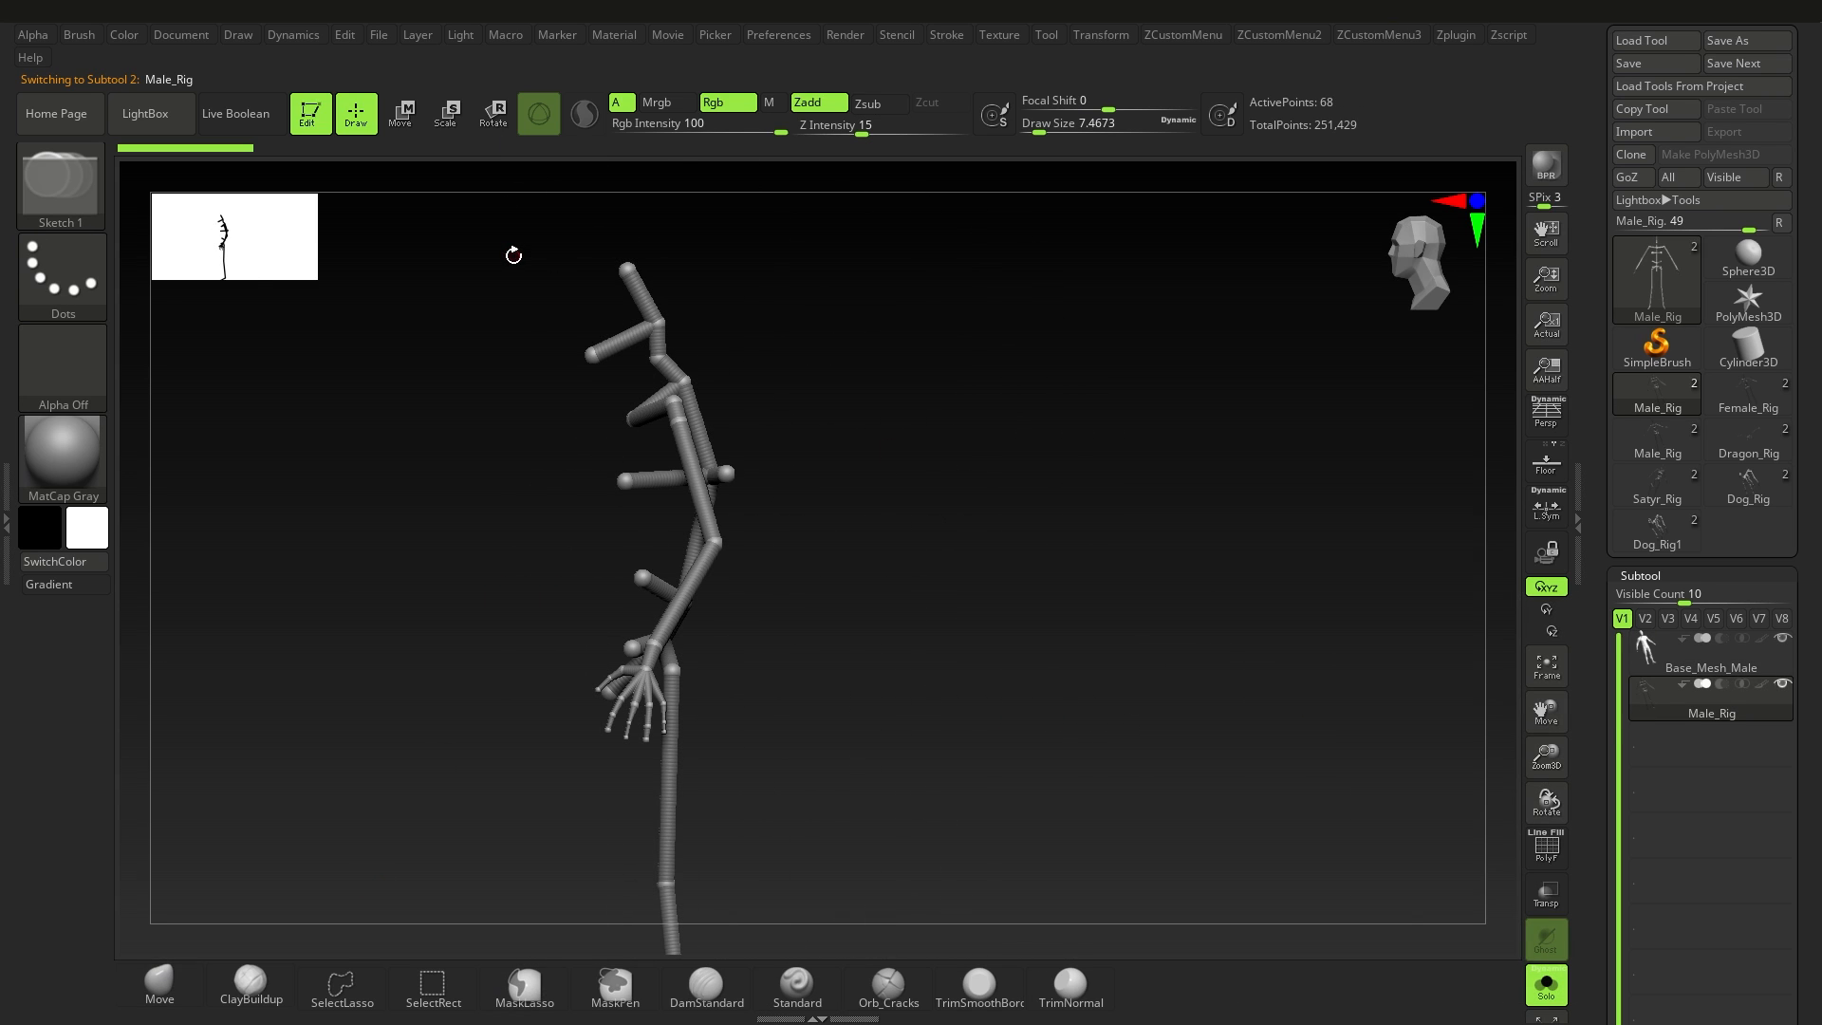
left_click(490, 119)
right_click_drag(873, 503, 911, 642, "ctrl")
right_click_drag(570, 612, 794, 582)
right_click_drag(910, 570, 664, 608, "alt")
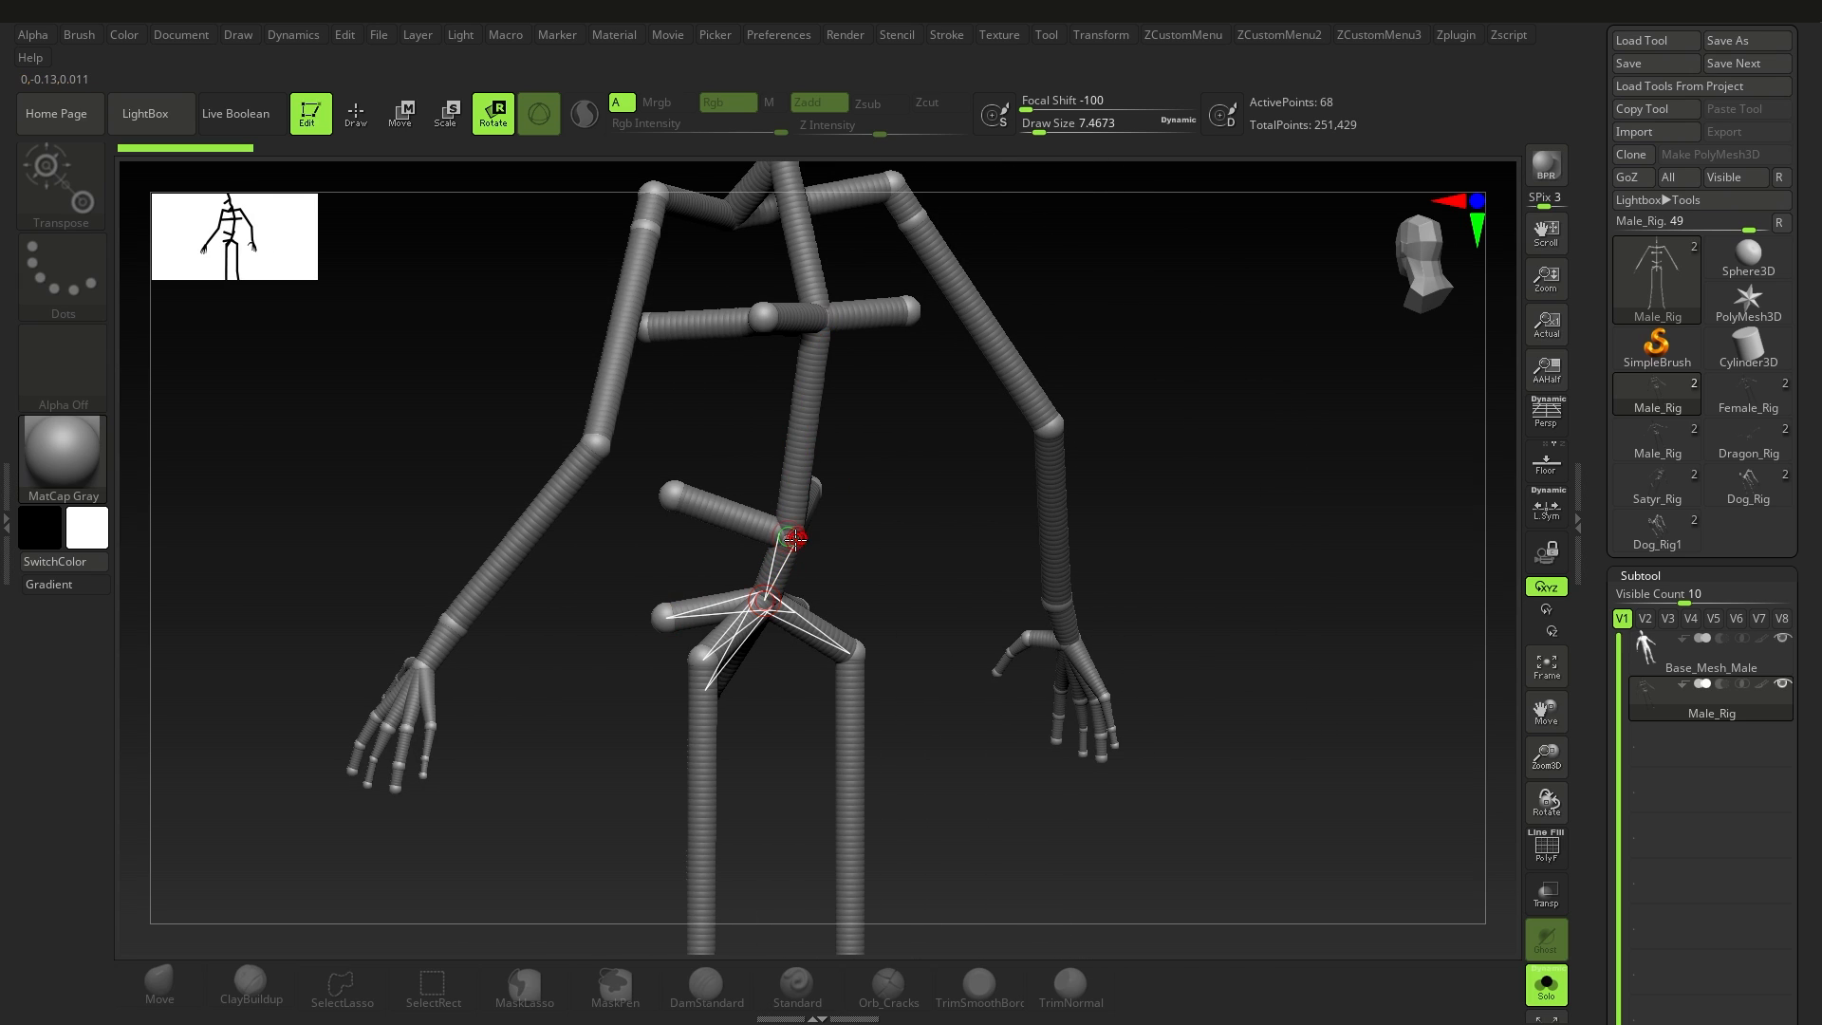
left_click_drag(754, 523, 762, 534)
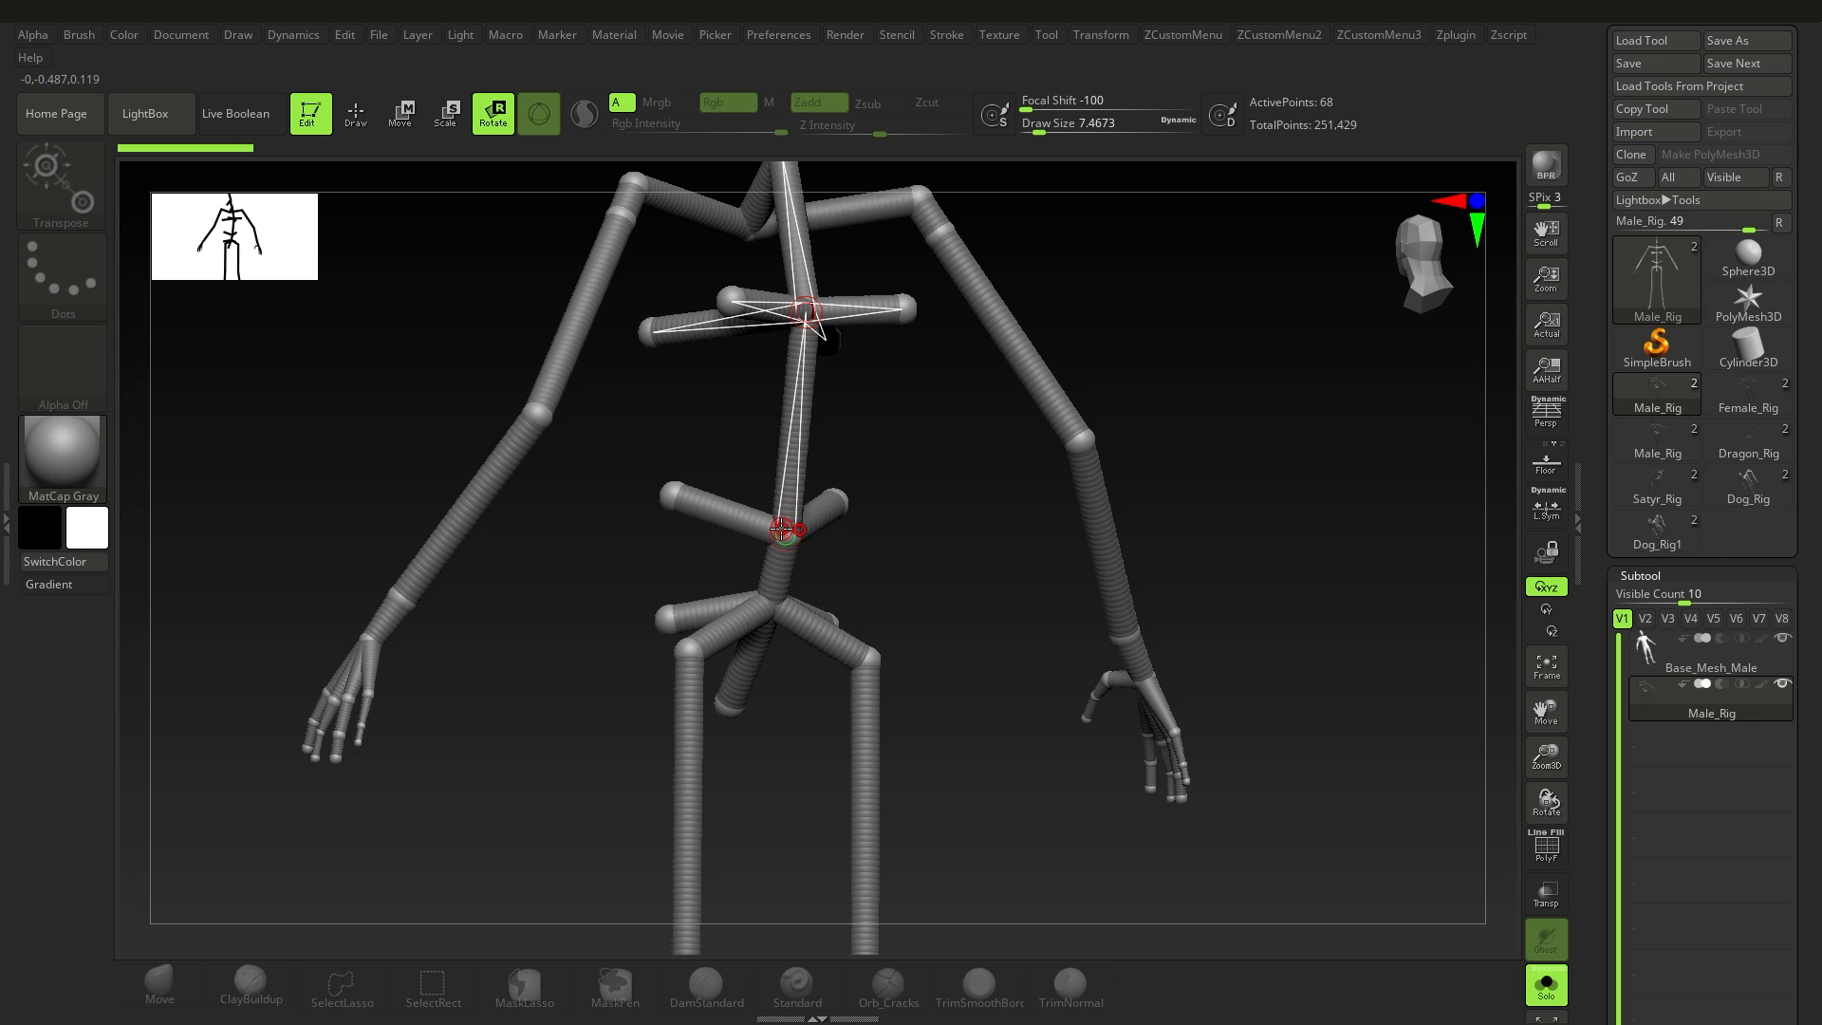
right_click_drag(814, 518, 844, 489)
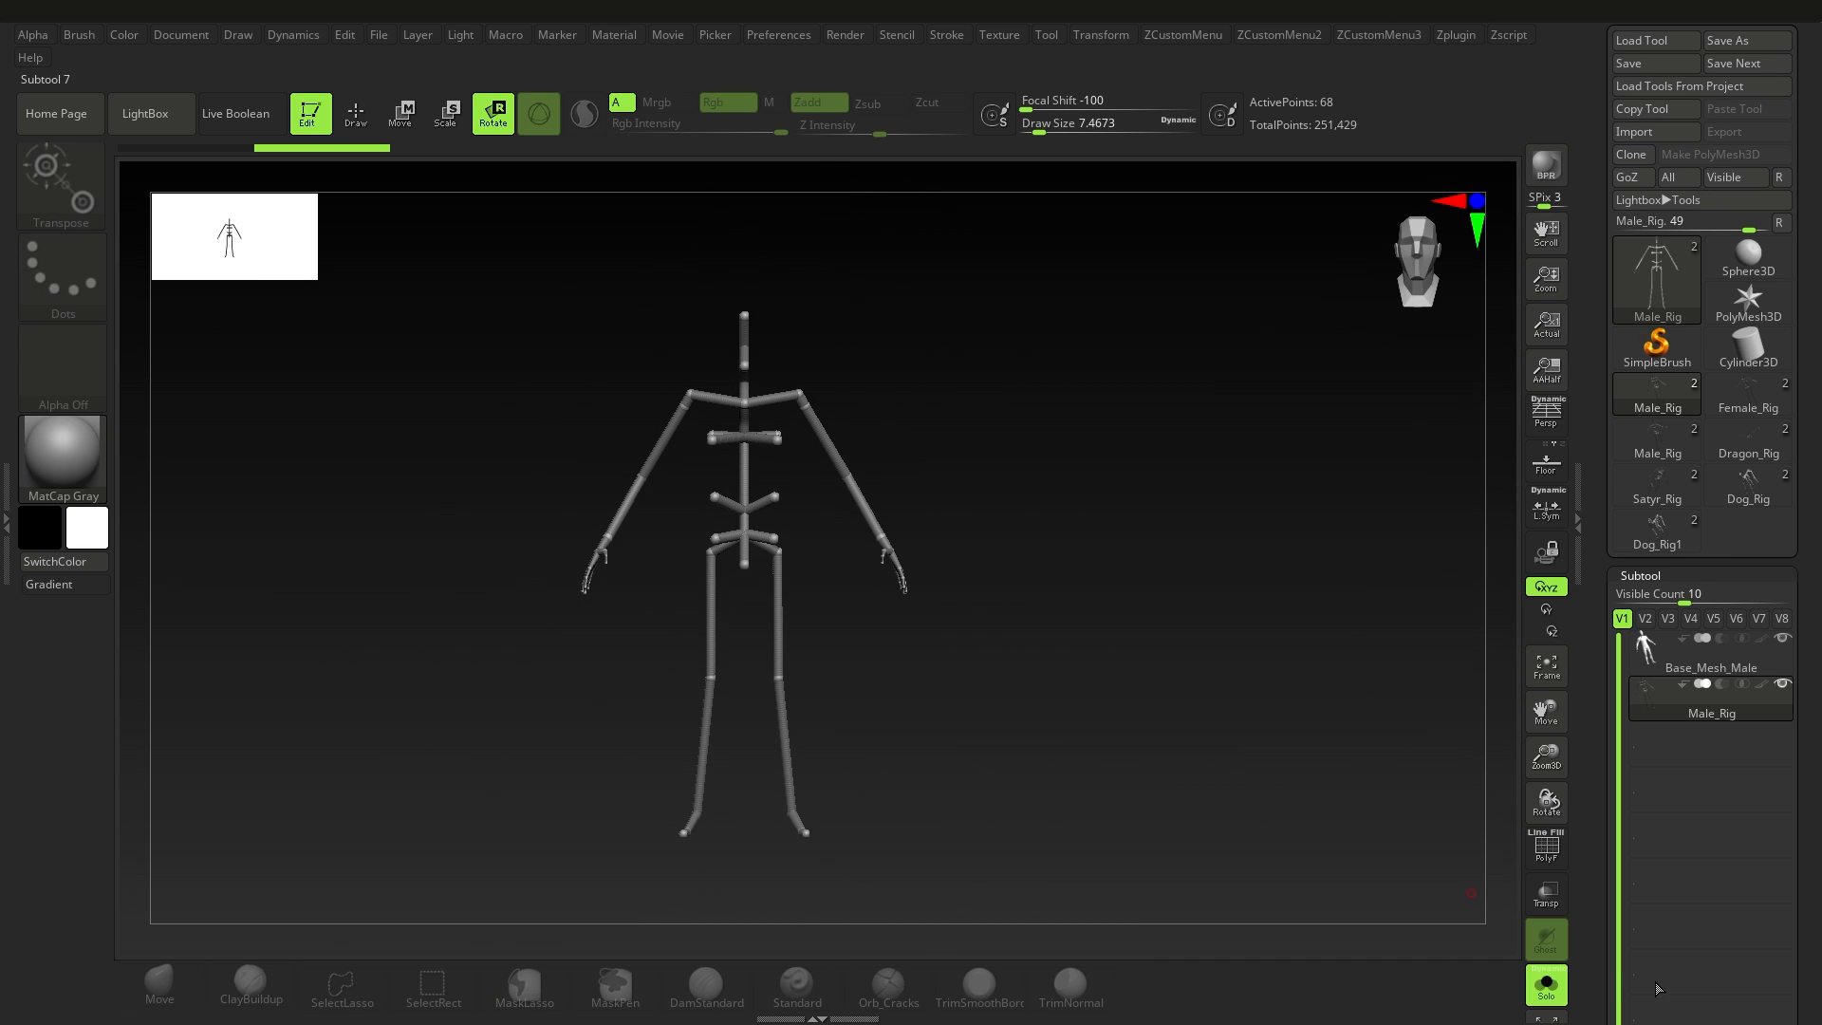
Step: Turn off Solo and turn on transparency with ghosting to examine how Male_Rig fits inside the male base mesh
left_click(1546, 987)
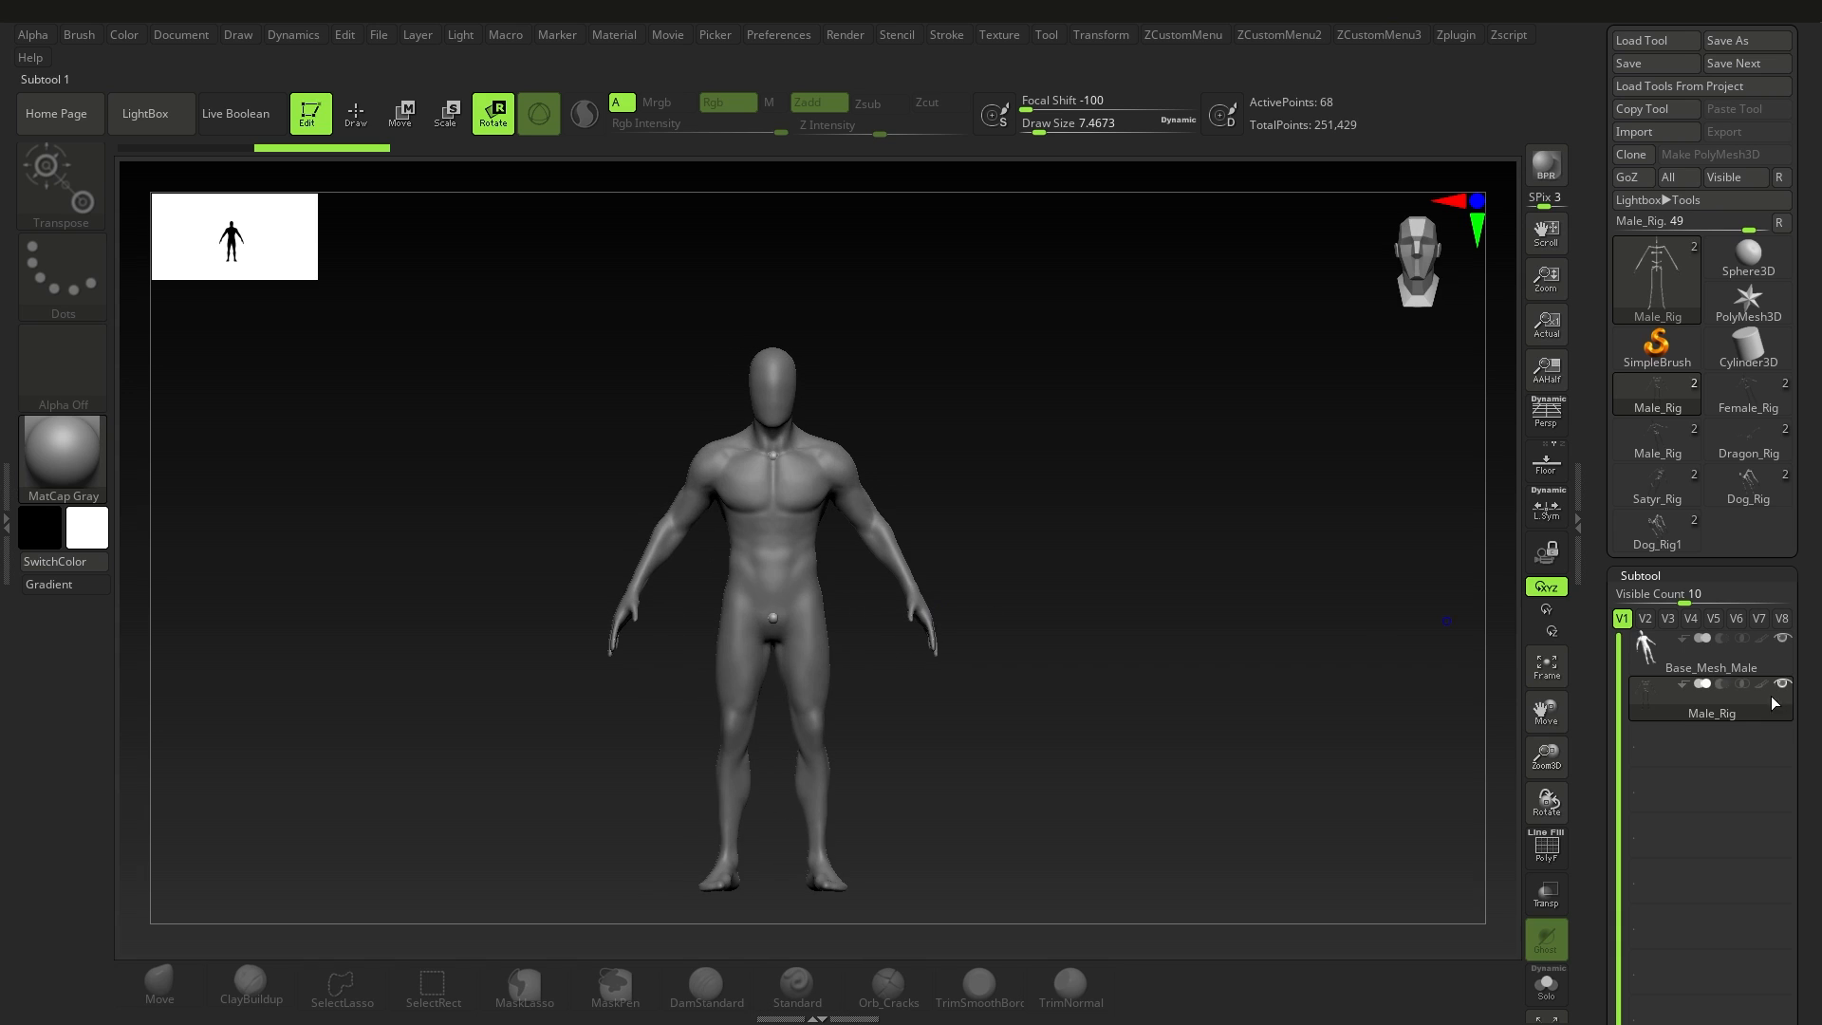
left_click(1561, 907)
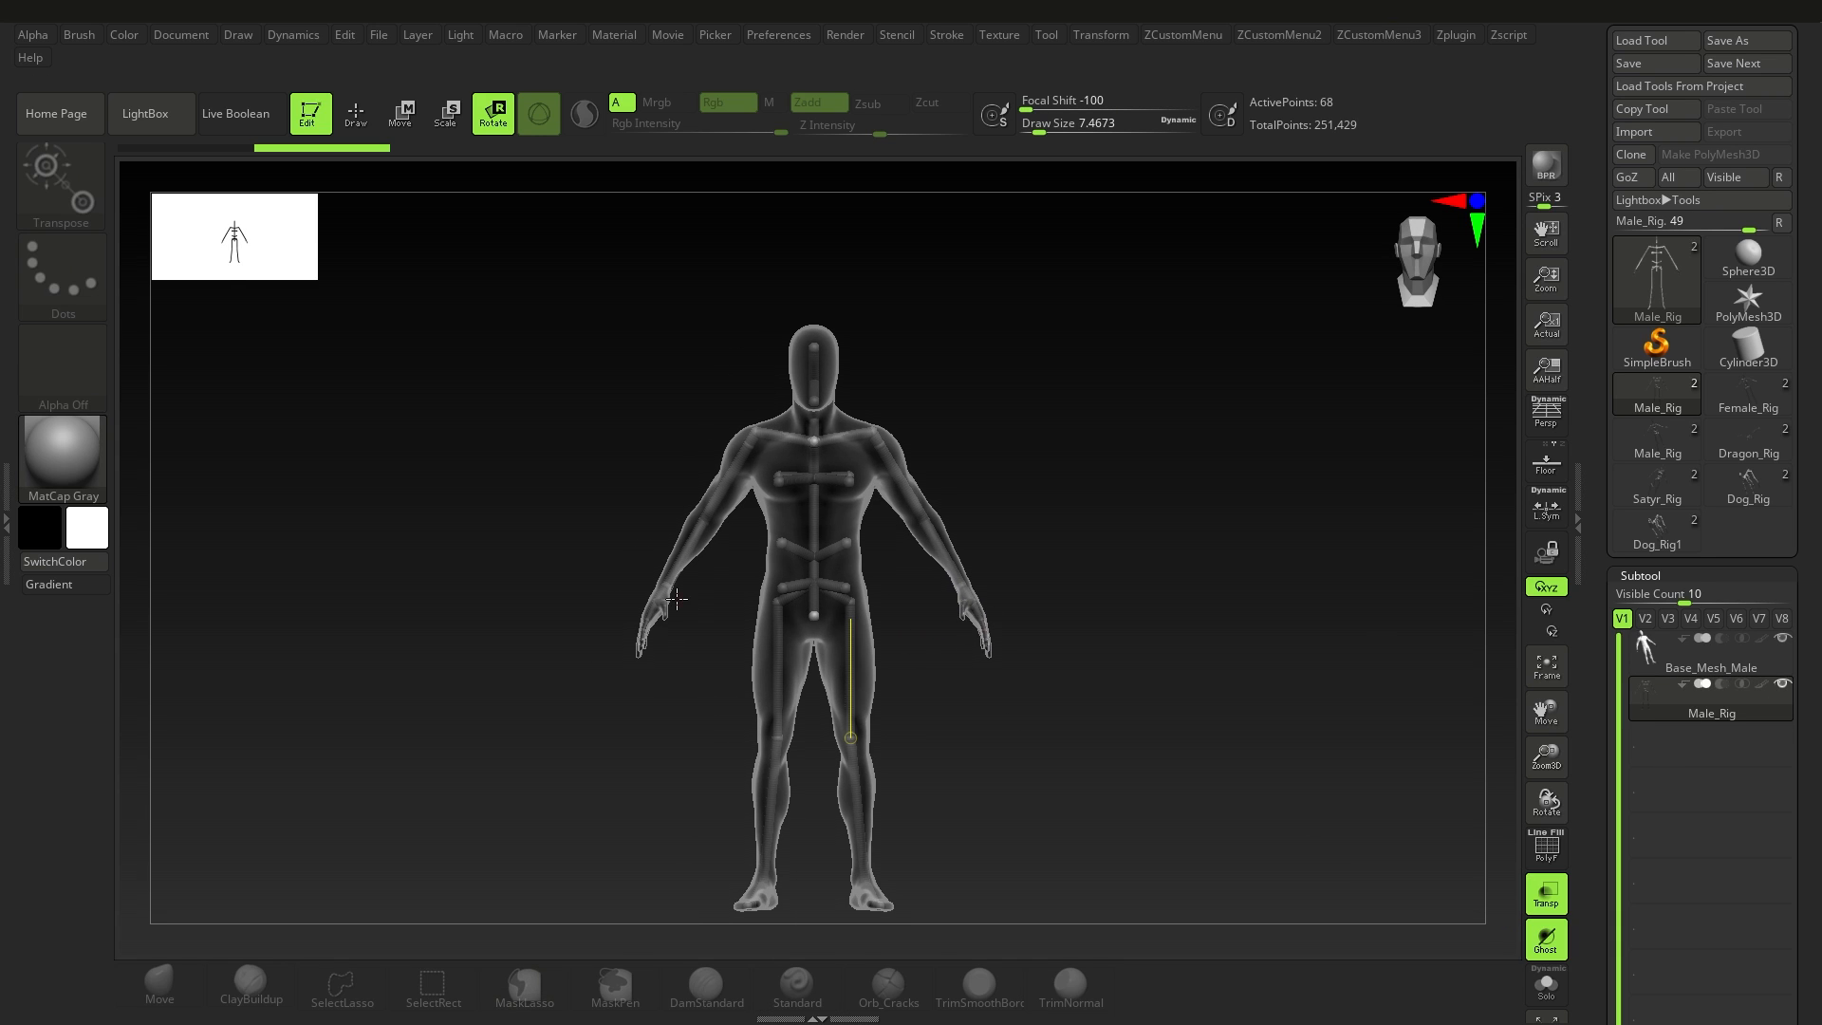
mouse_move(886, 606)
right_mouse_down()
mouse_move(940, 607)
mouse_move(840, 607)
mouse_move(886, 605)
right_mouse_up()
right_click_drag(886, 605, 892, 636, "ctrl")
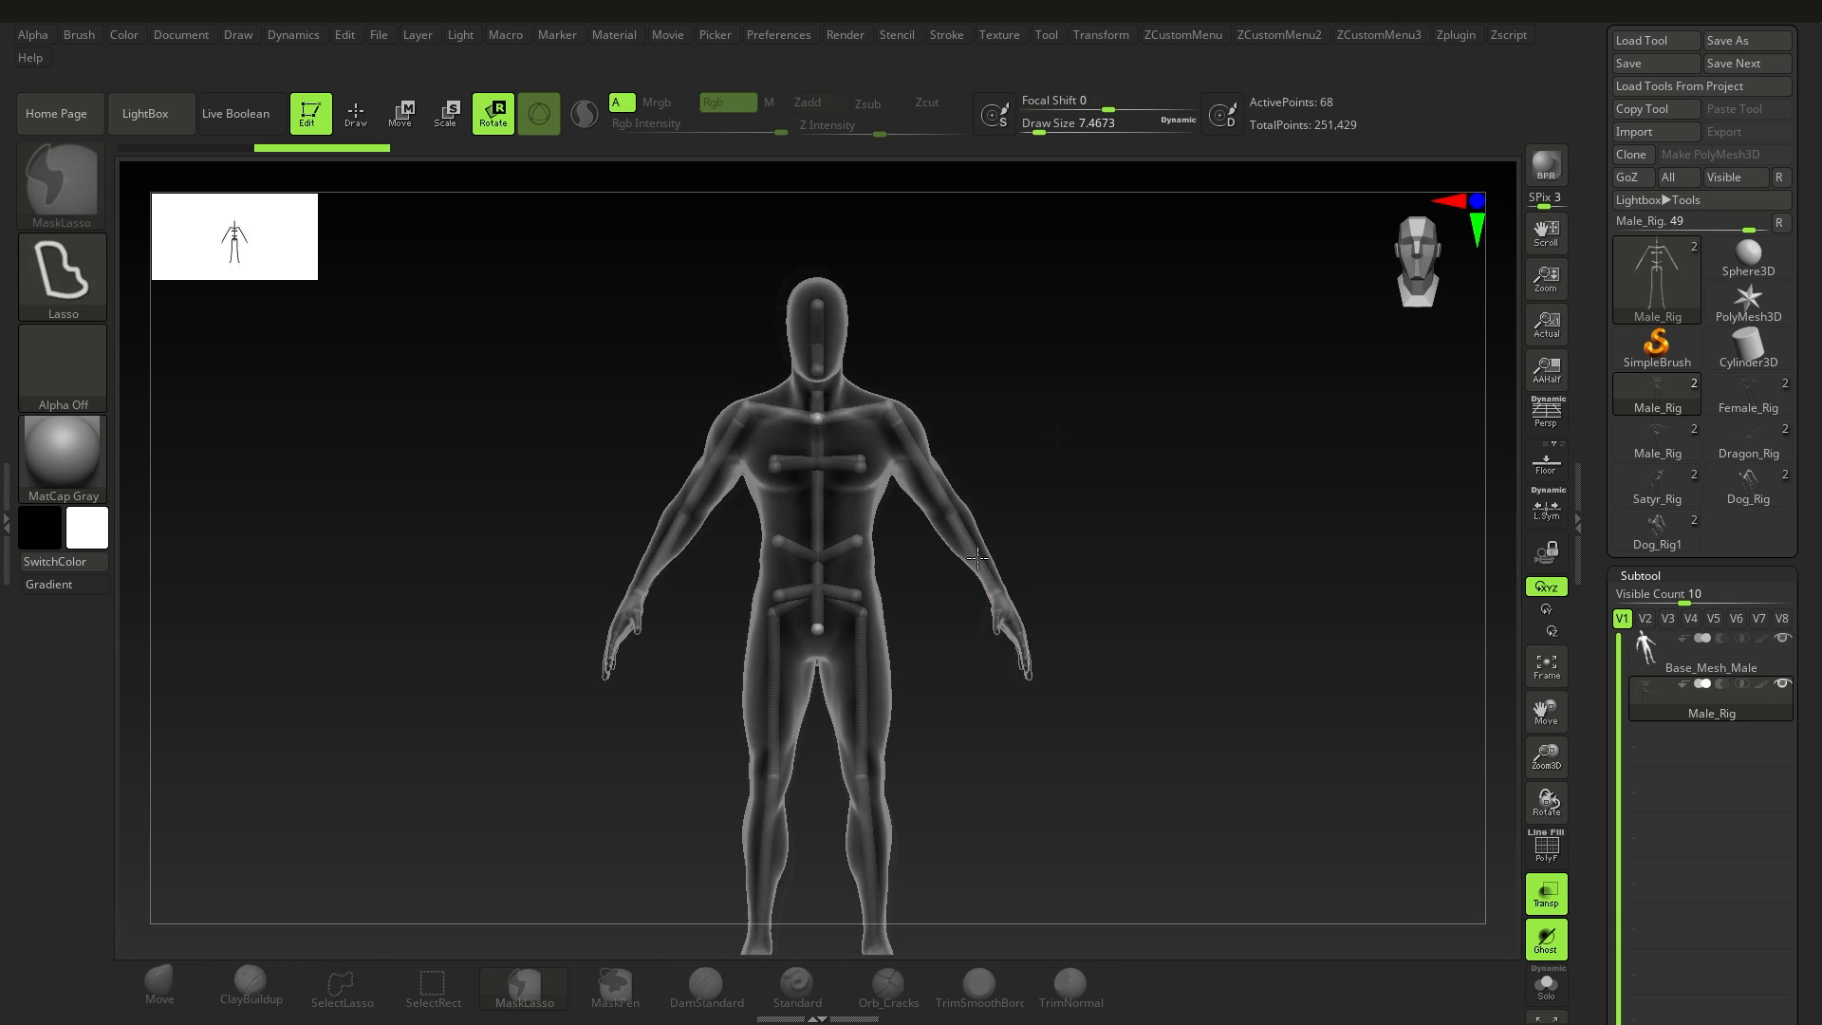
right_click_drag(1167, 446, 983, 565)
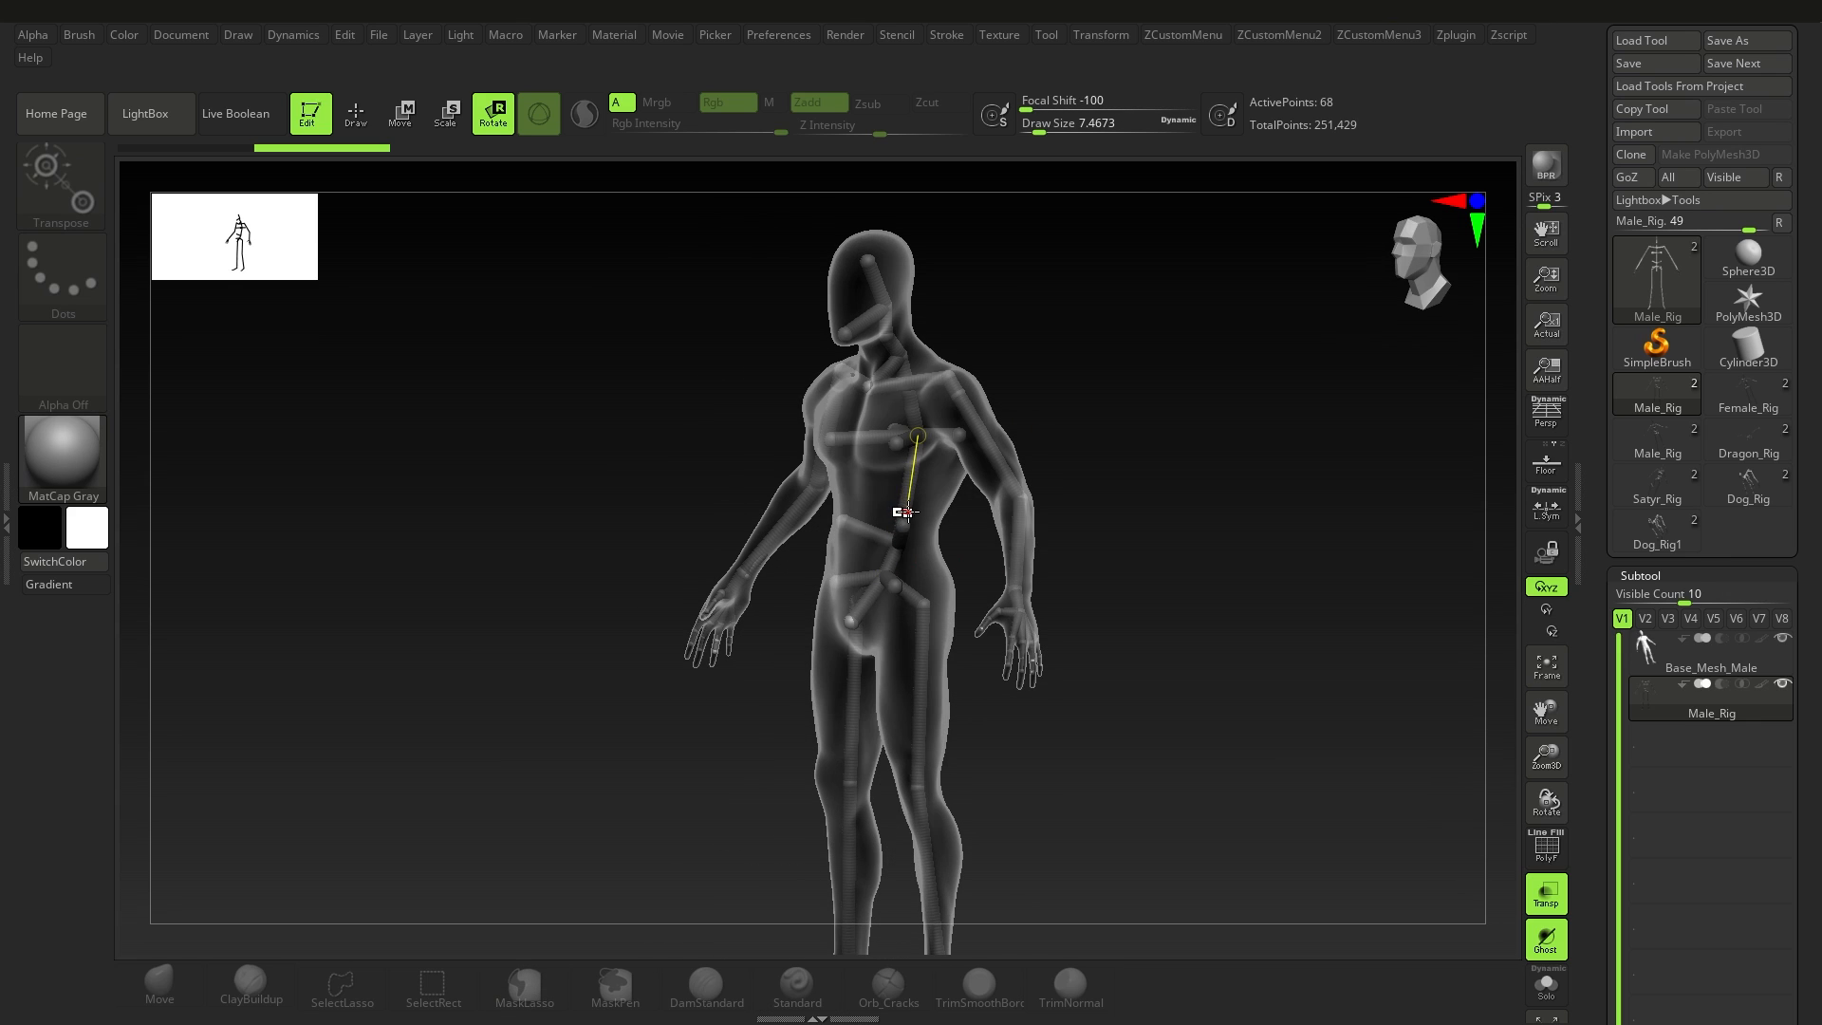
right_click_drag(920, 638, 879, 511, "alt")
right_click_drag(879, 511, 934, 529)
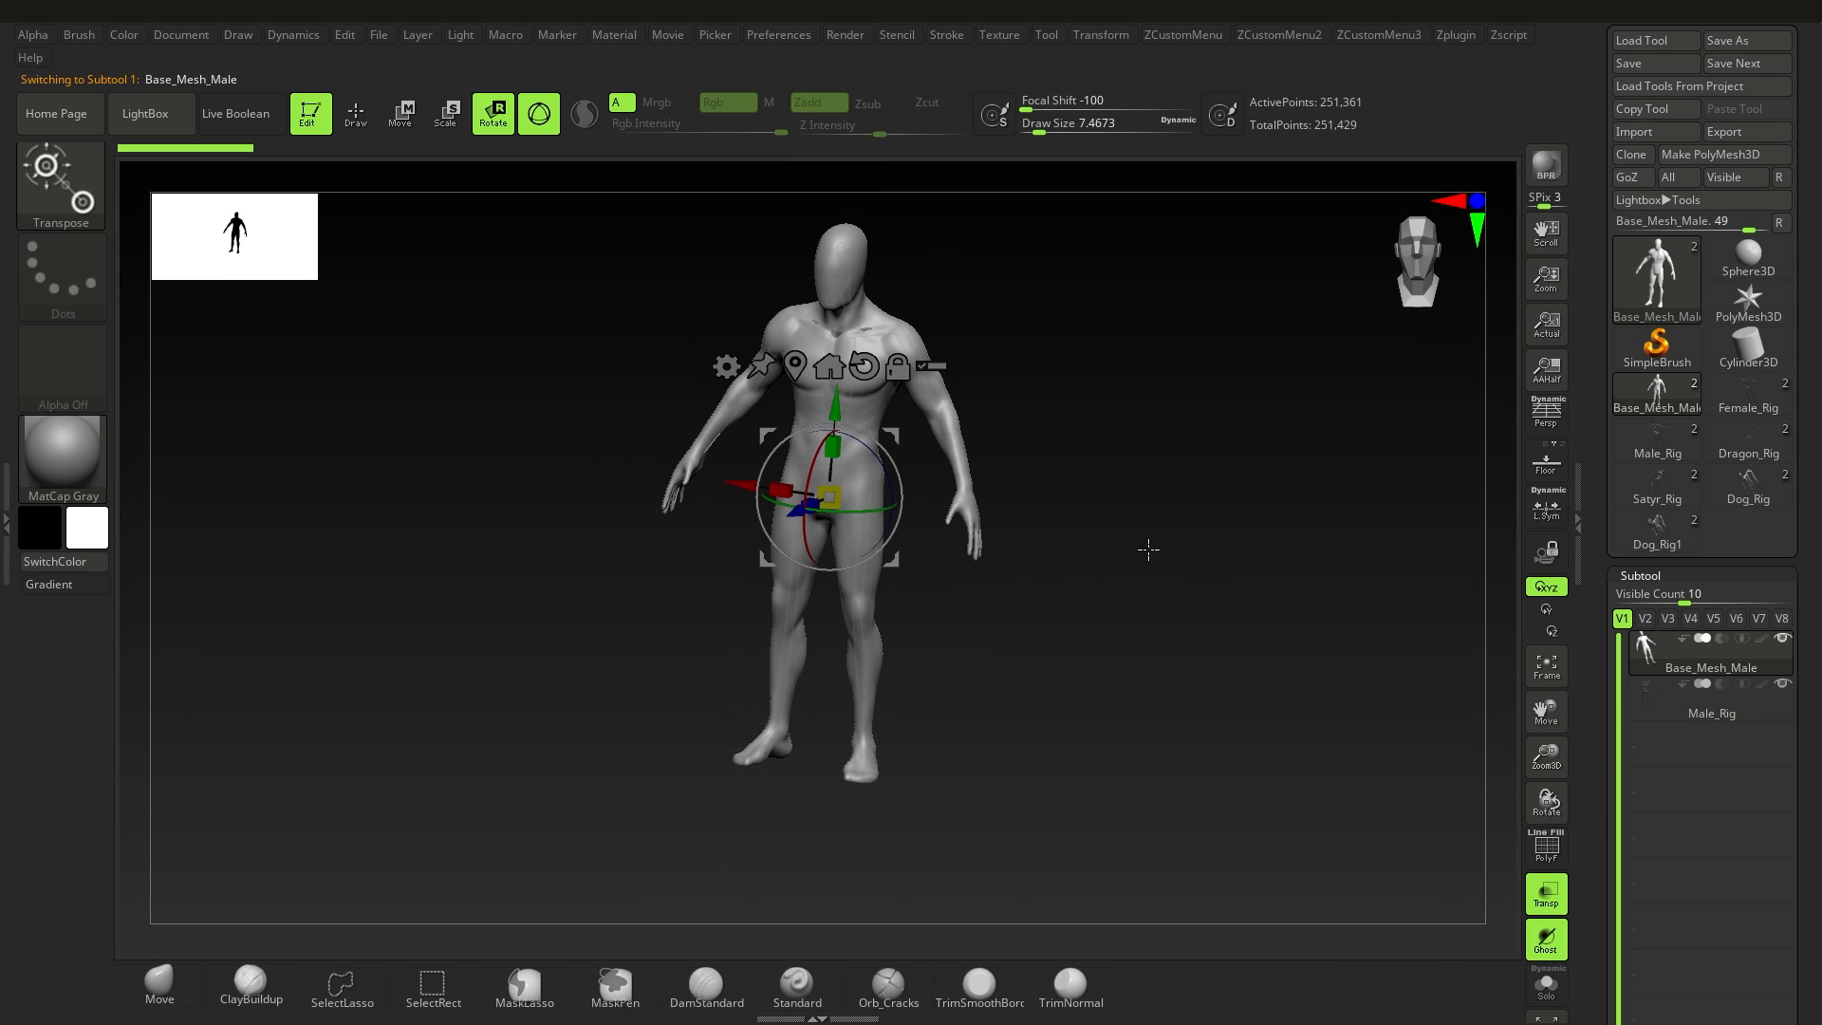
Step: Make Base_Mesh_Male the active subtool, turn transparency off, and return to Draw mode
left_click(1539, 901)
key("q")
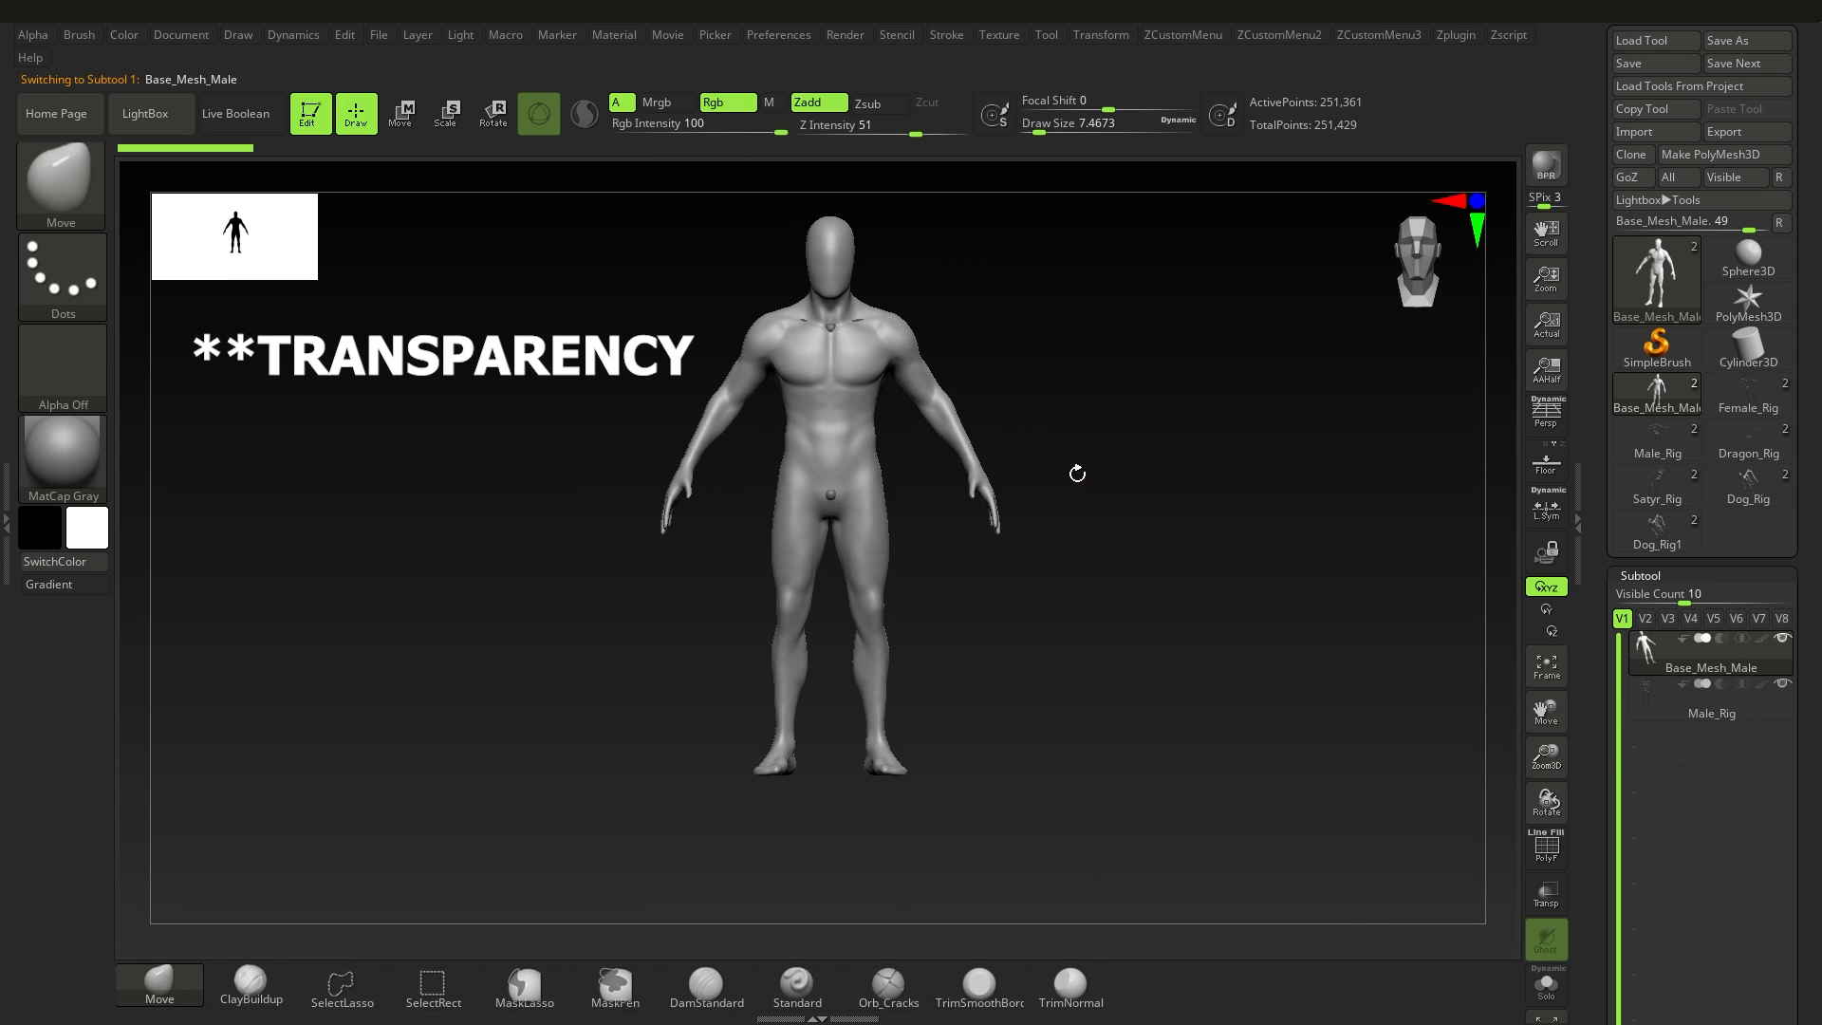
right_click_drag(1077, 473, 1056, 556, "alt")
Step: Apply Proxy Pose from the Geometry settings to simplify the male base mesh for posing
left_click_drag(1812, 839, 1806, 581)
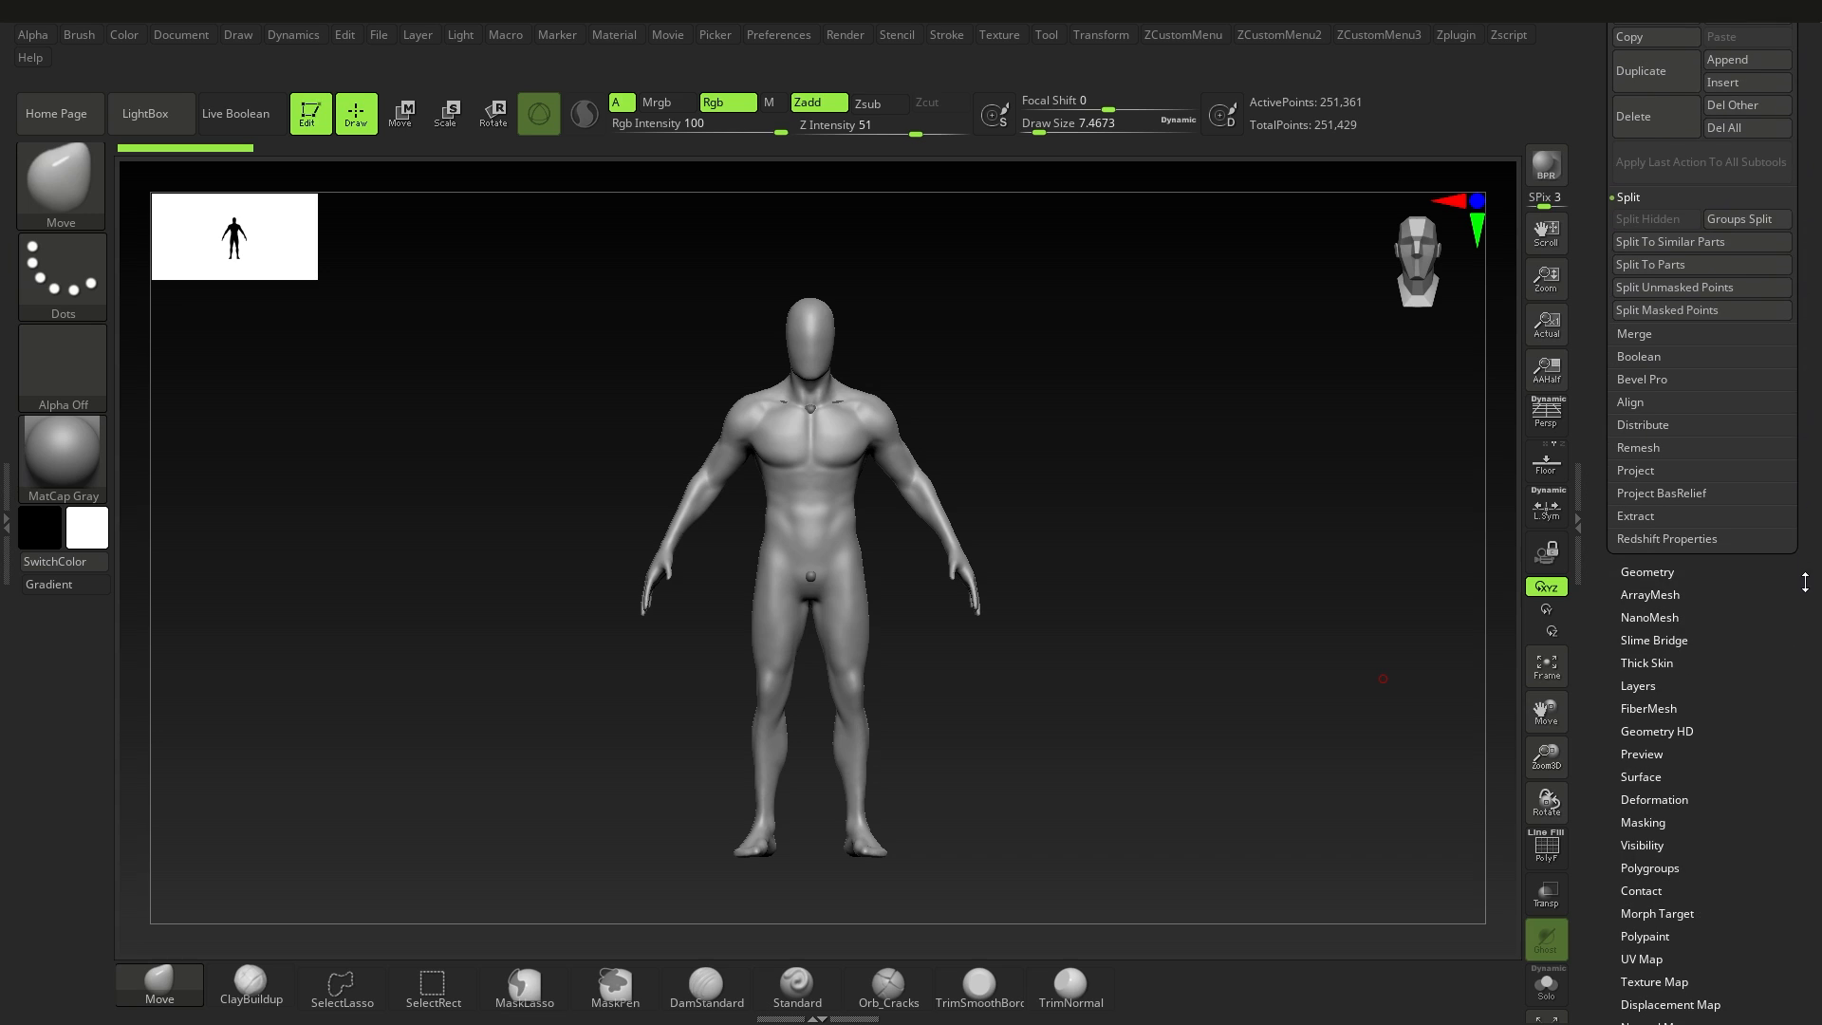
left_click(1651, 568)
key("shift")
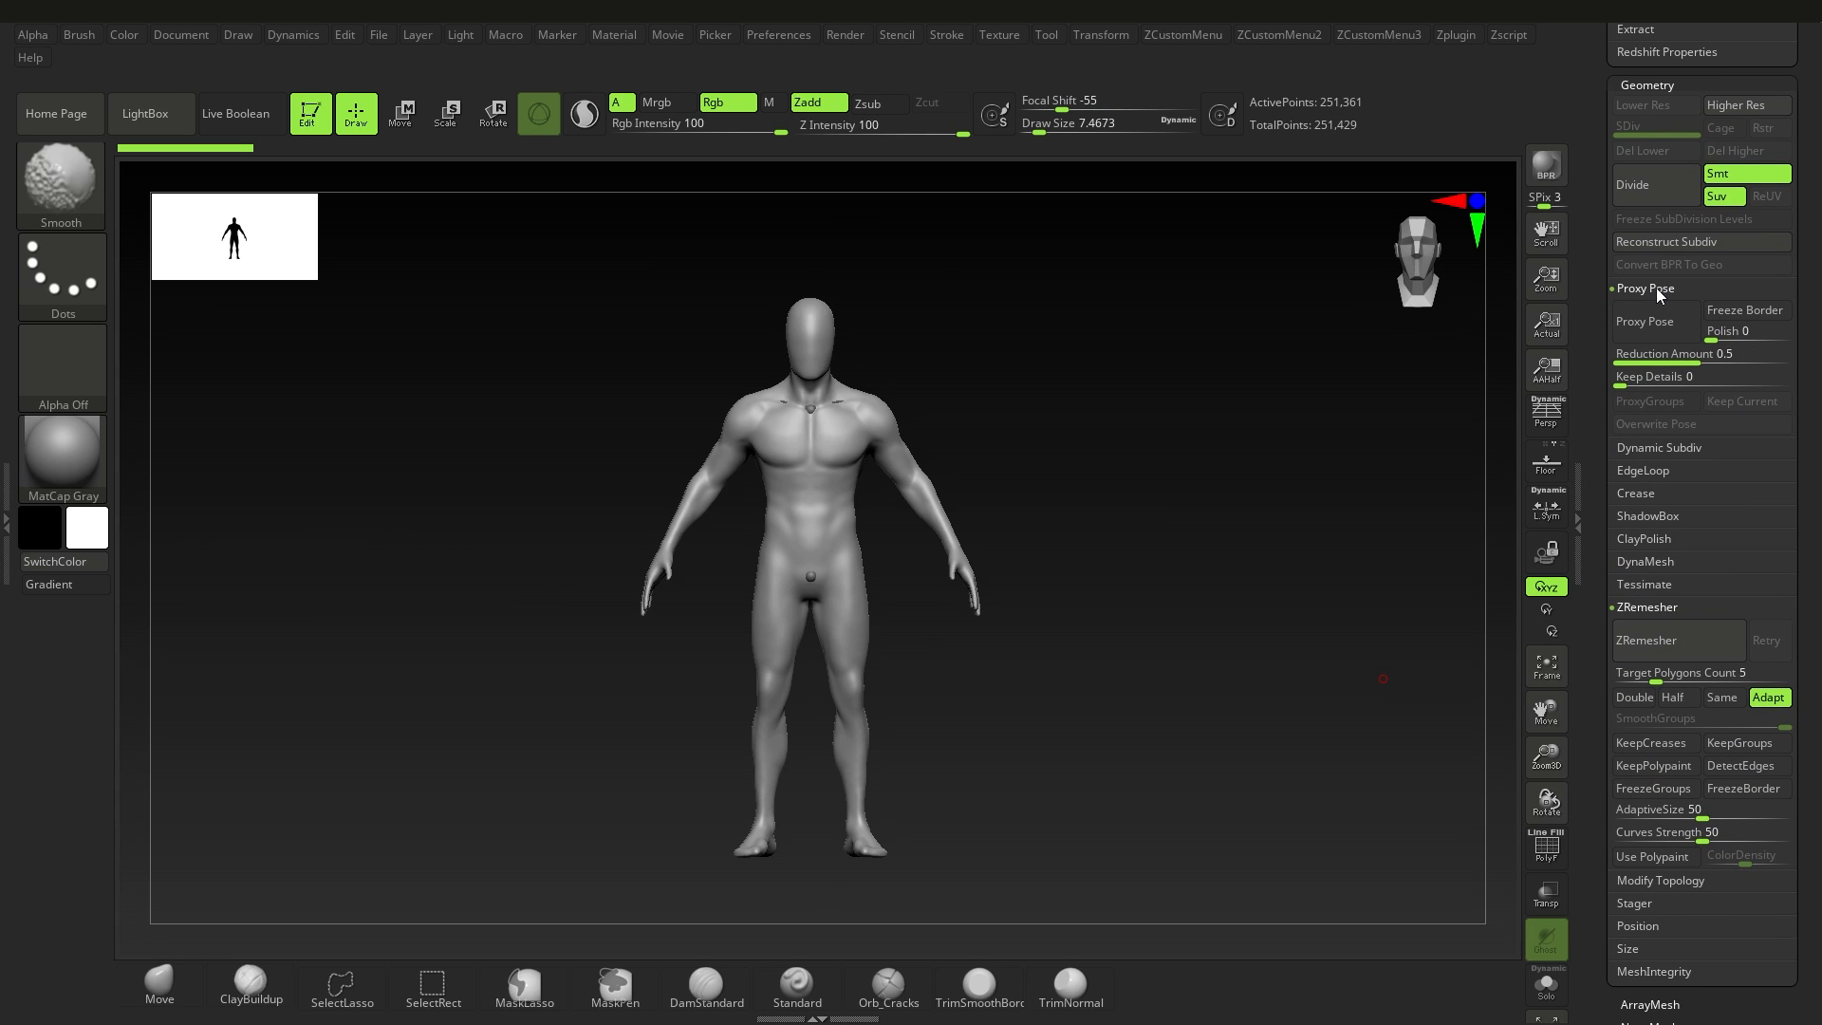
mouse_move(1699, 358)
left_mouse_down()
mouse_move(1672, 359)
mouse_move(1700, 363)
left_mouse_up()
left_click(1649, 323)
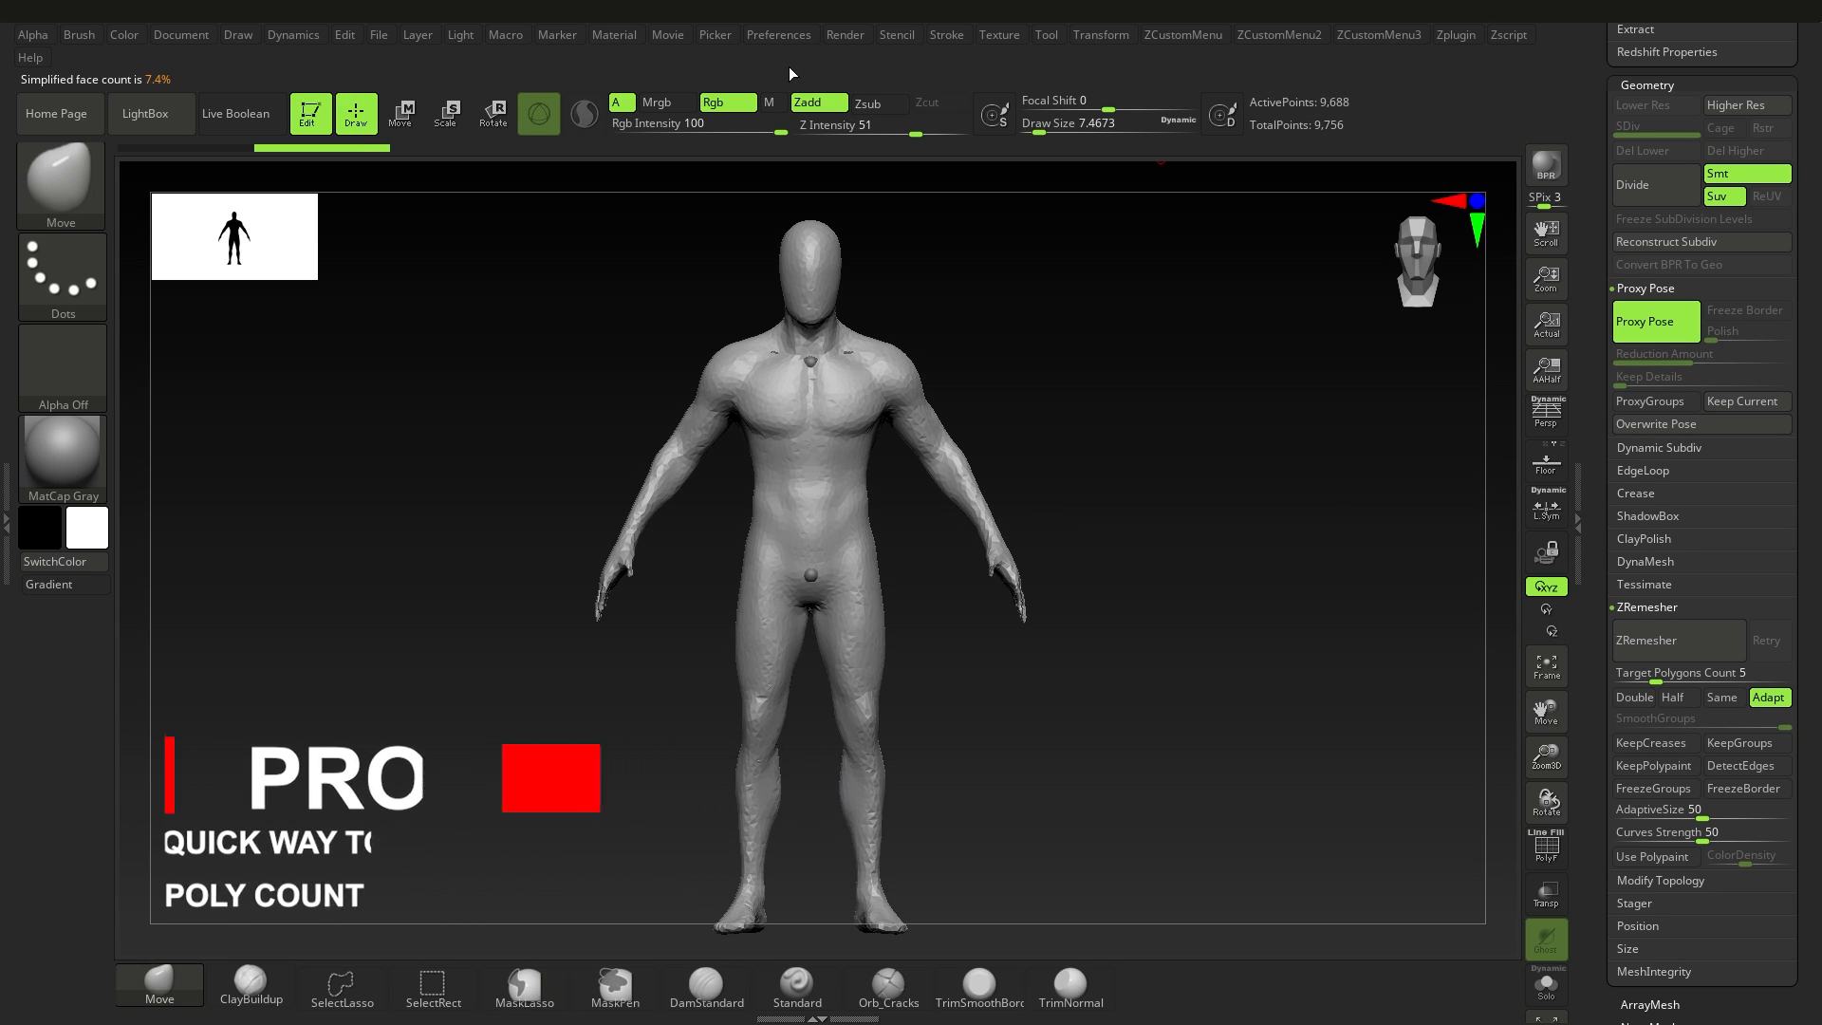
Step: Dock the Zplugin palette beside the canvas and expand its Transpose Master section
left_click(1457, 36)
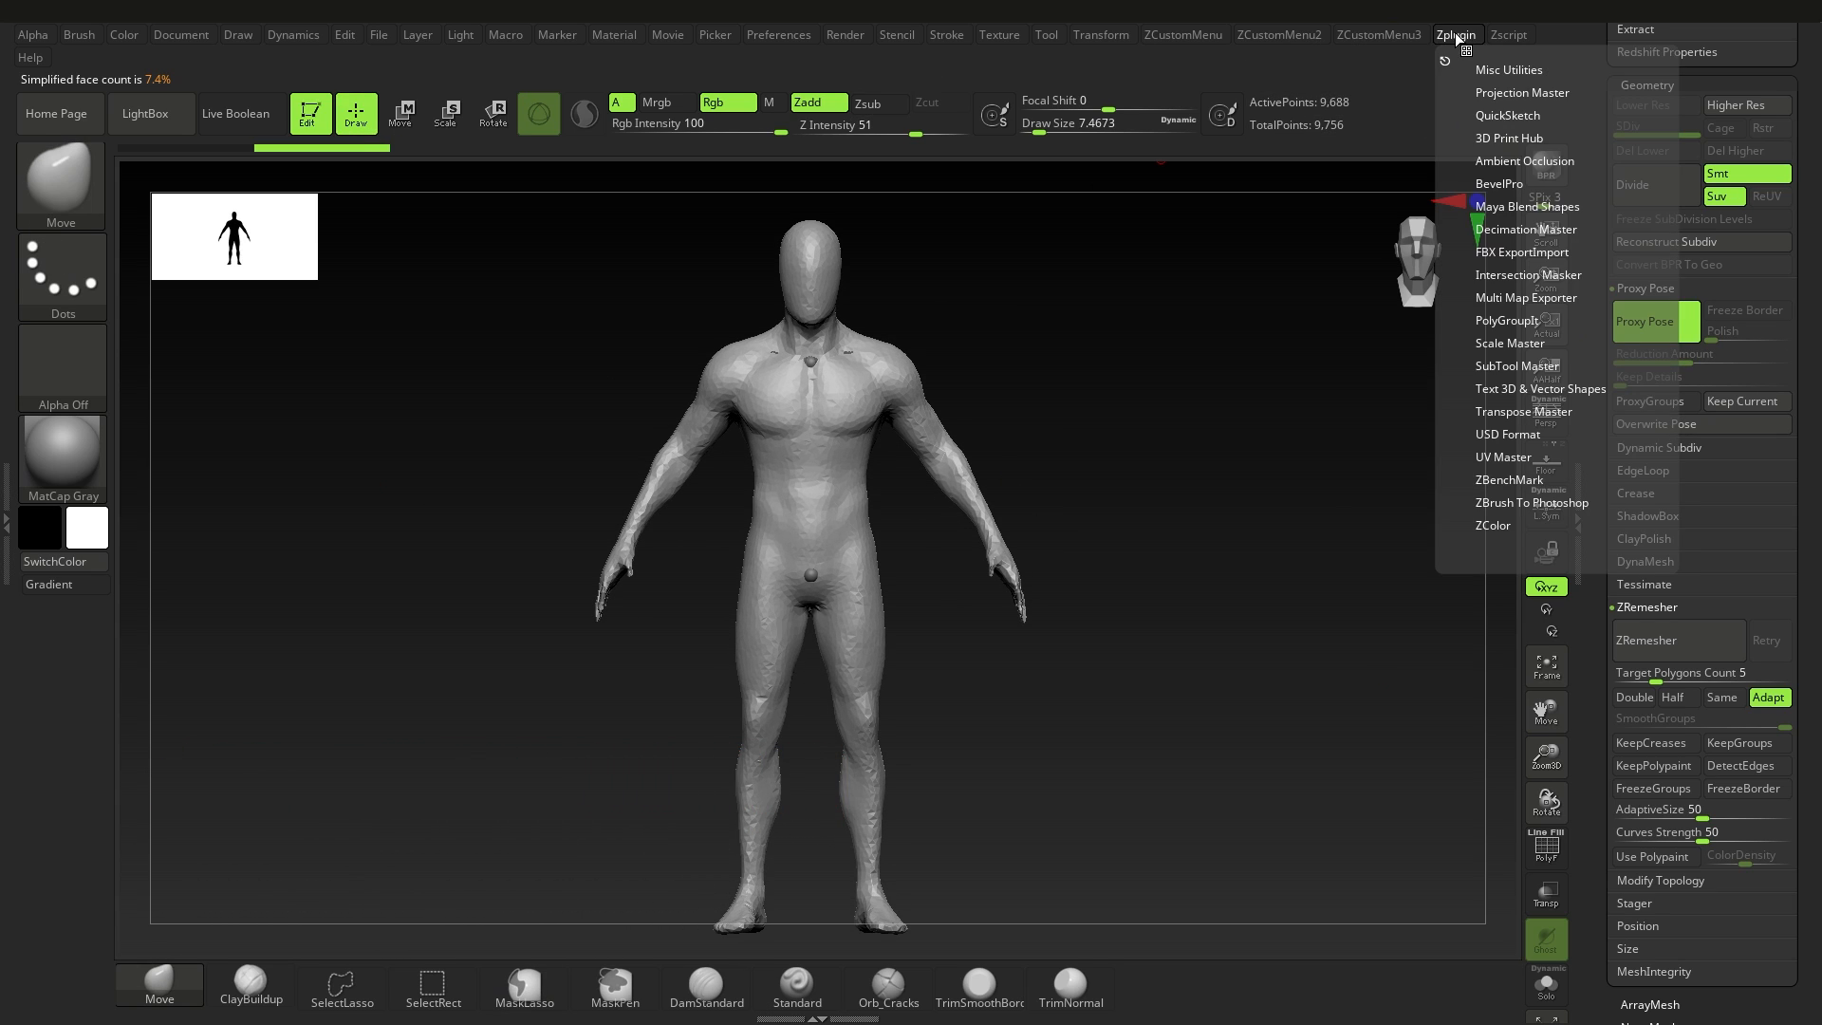
left_click(1523, 411)
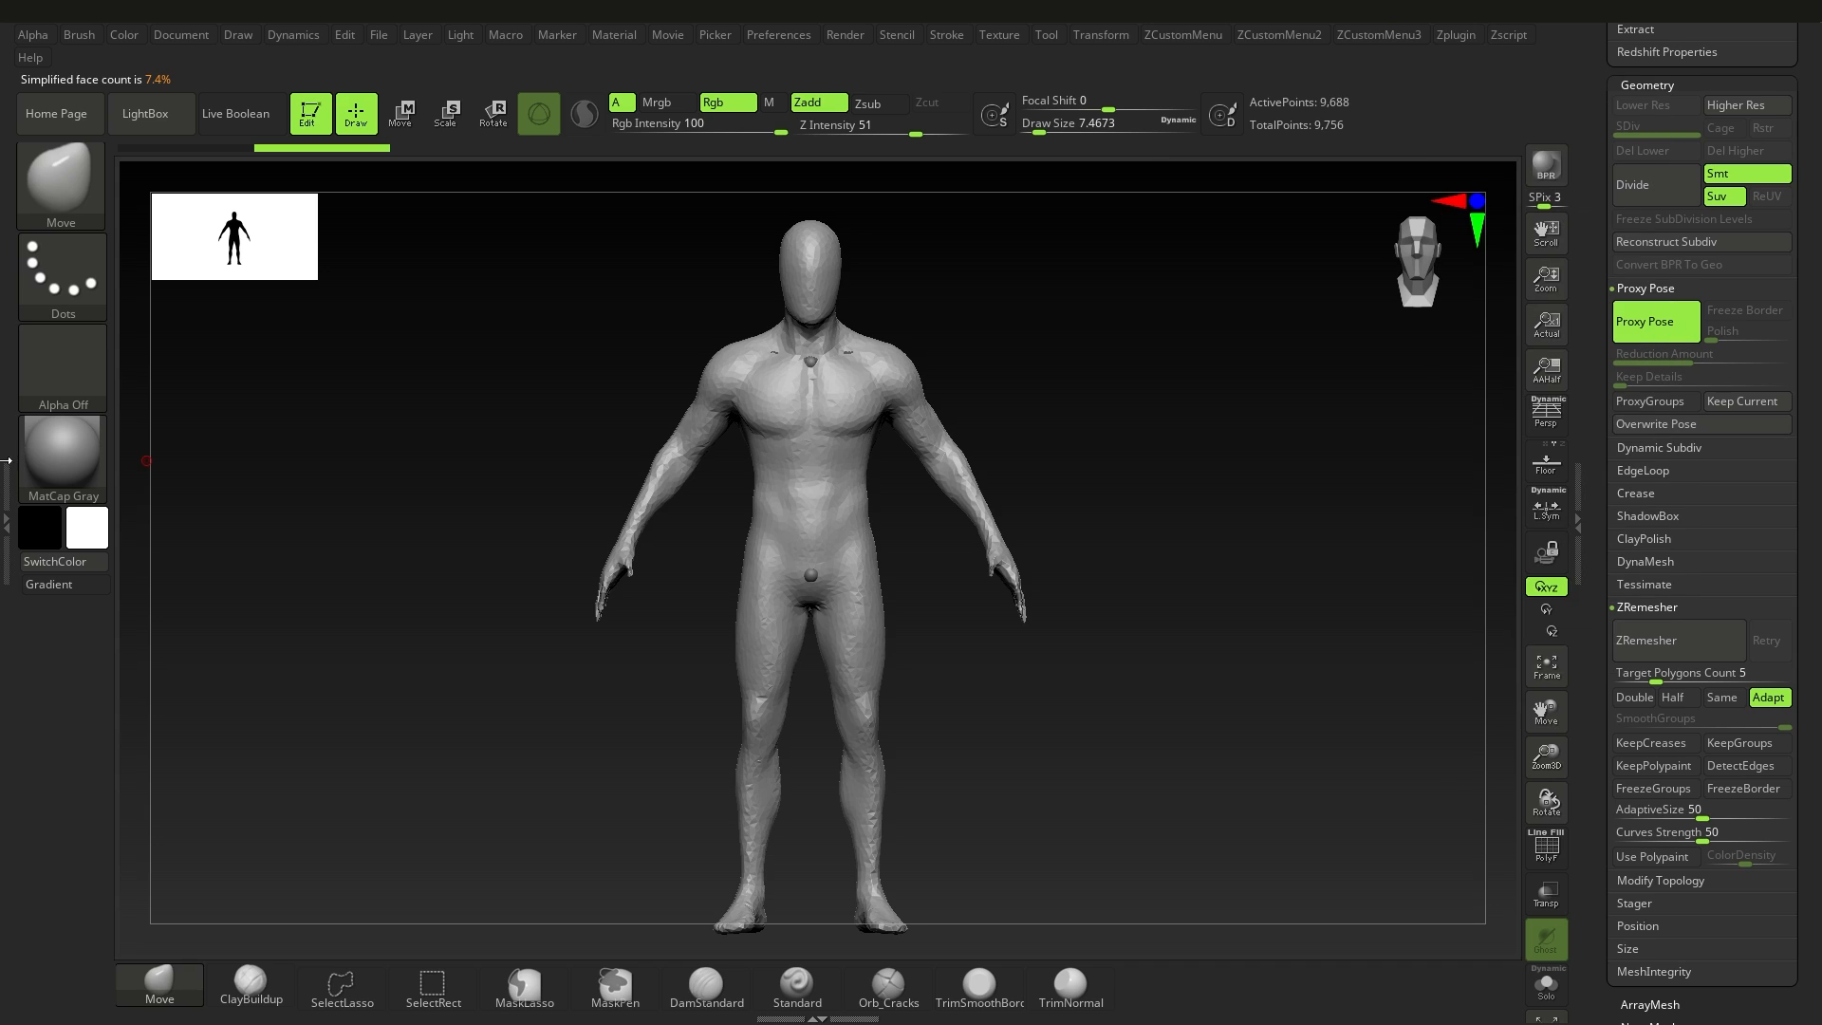
left_click(6, 517)
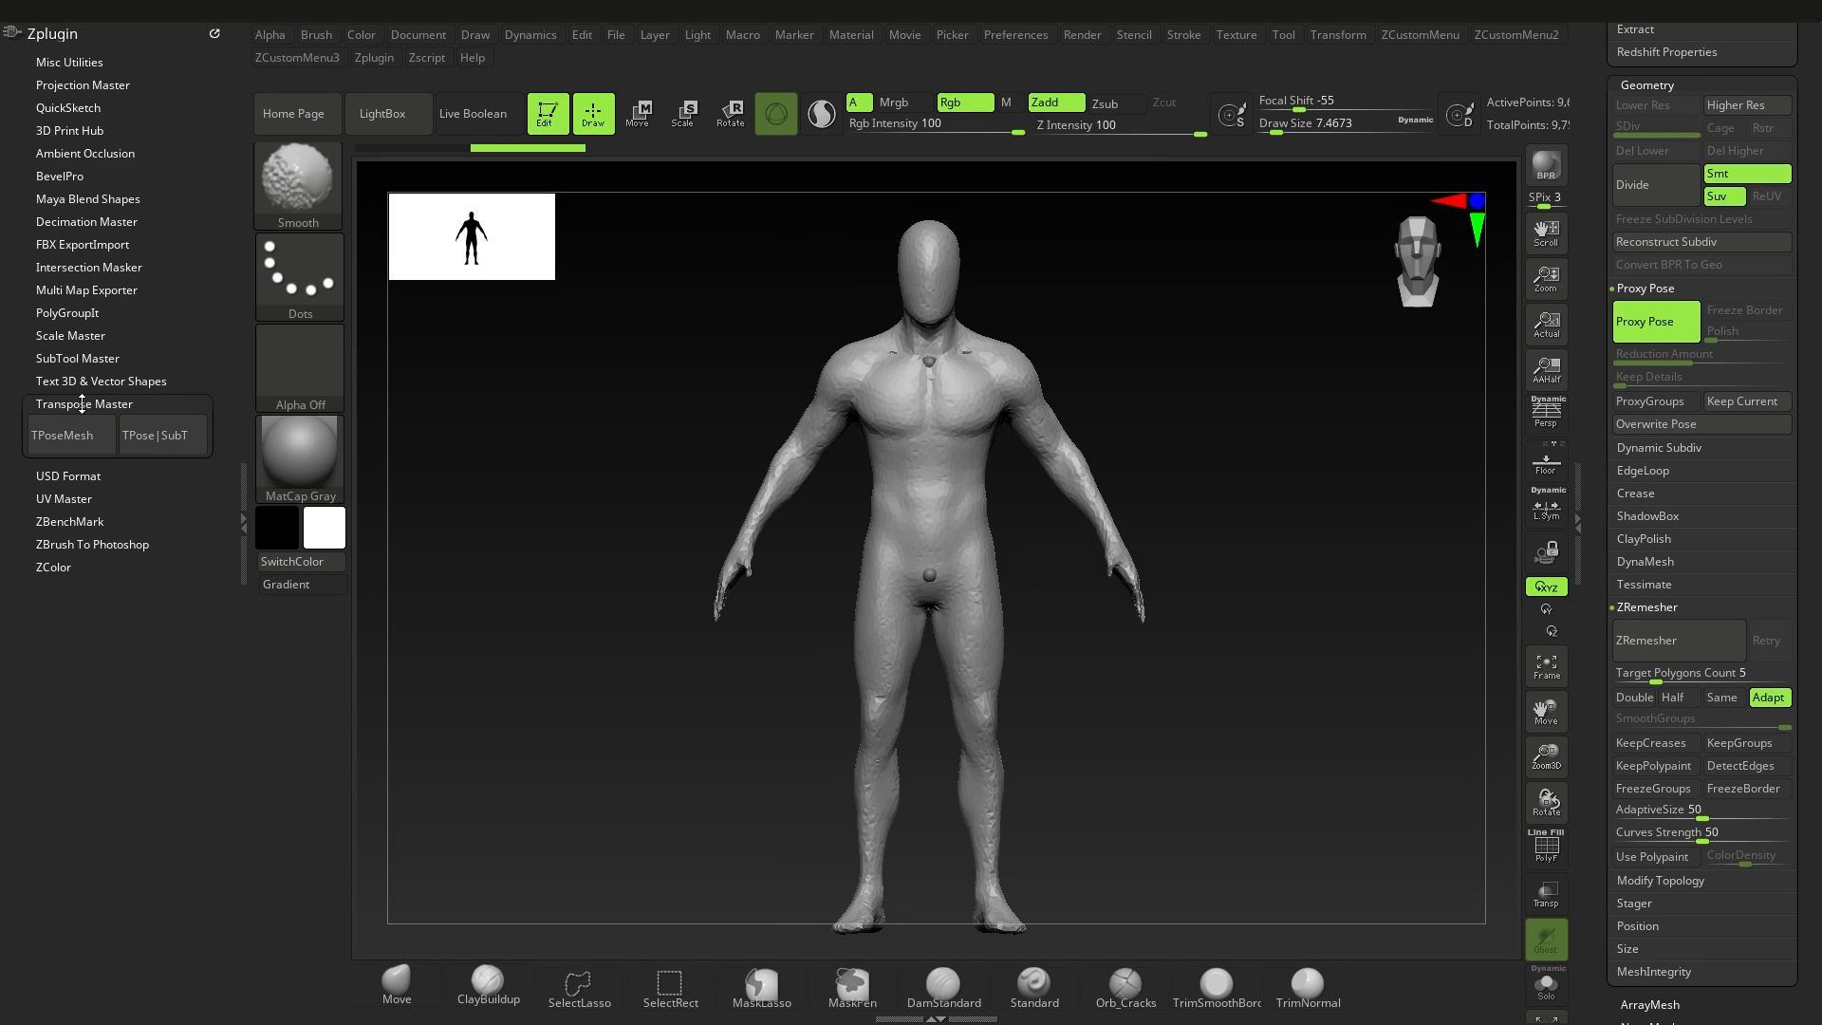
Step: Store the Male_Rig subtool as the Transpose Master rig, and make Base_Mesh_Male active again
scroll(1698, 588, "up", 10)
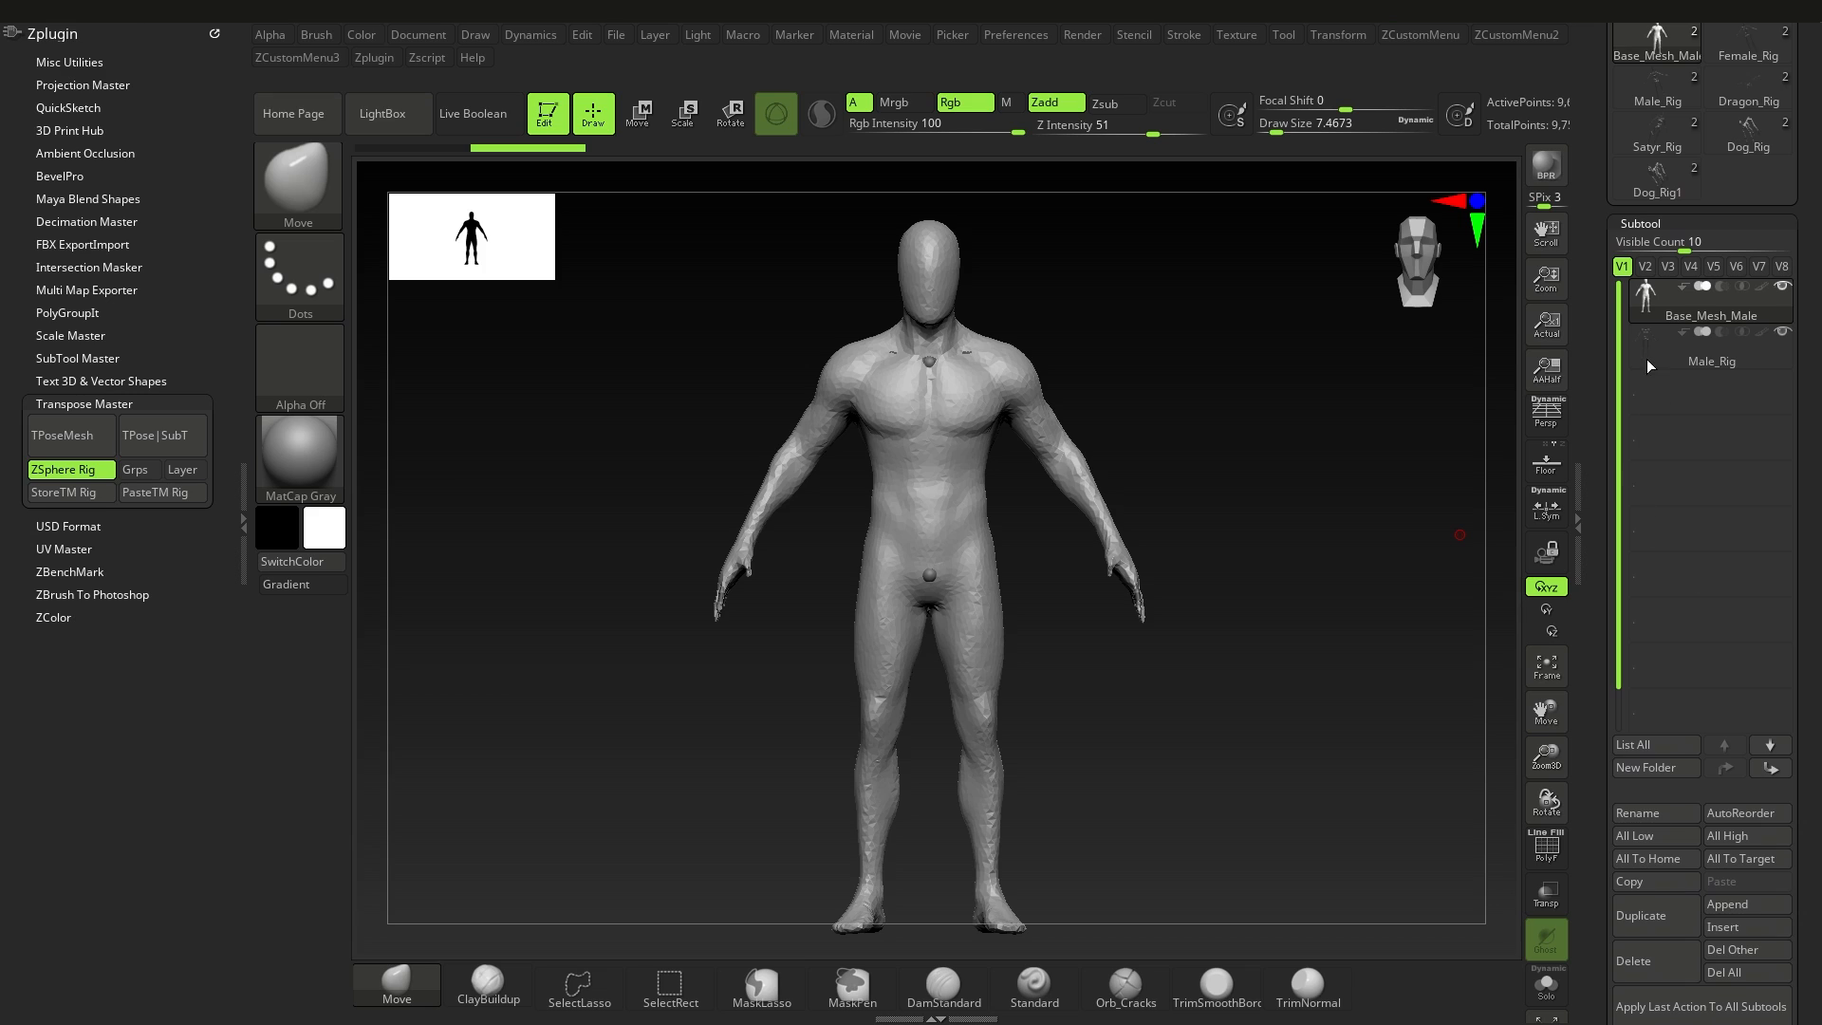
left_click(1648, 358)
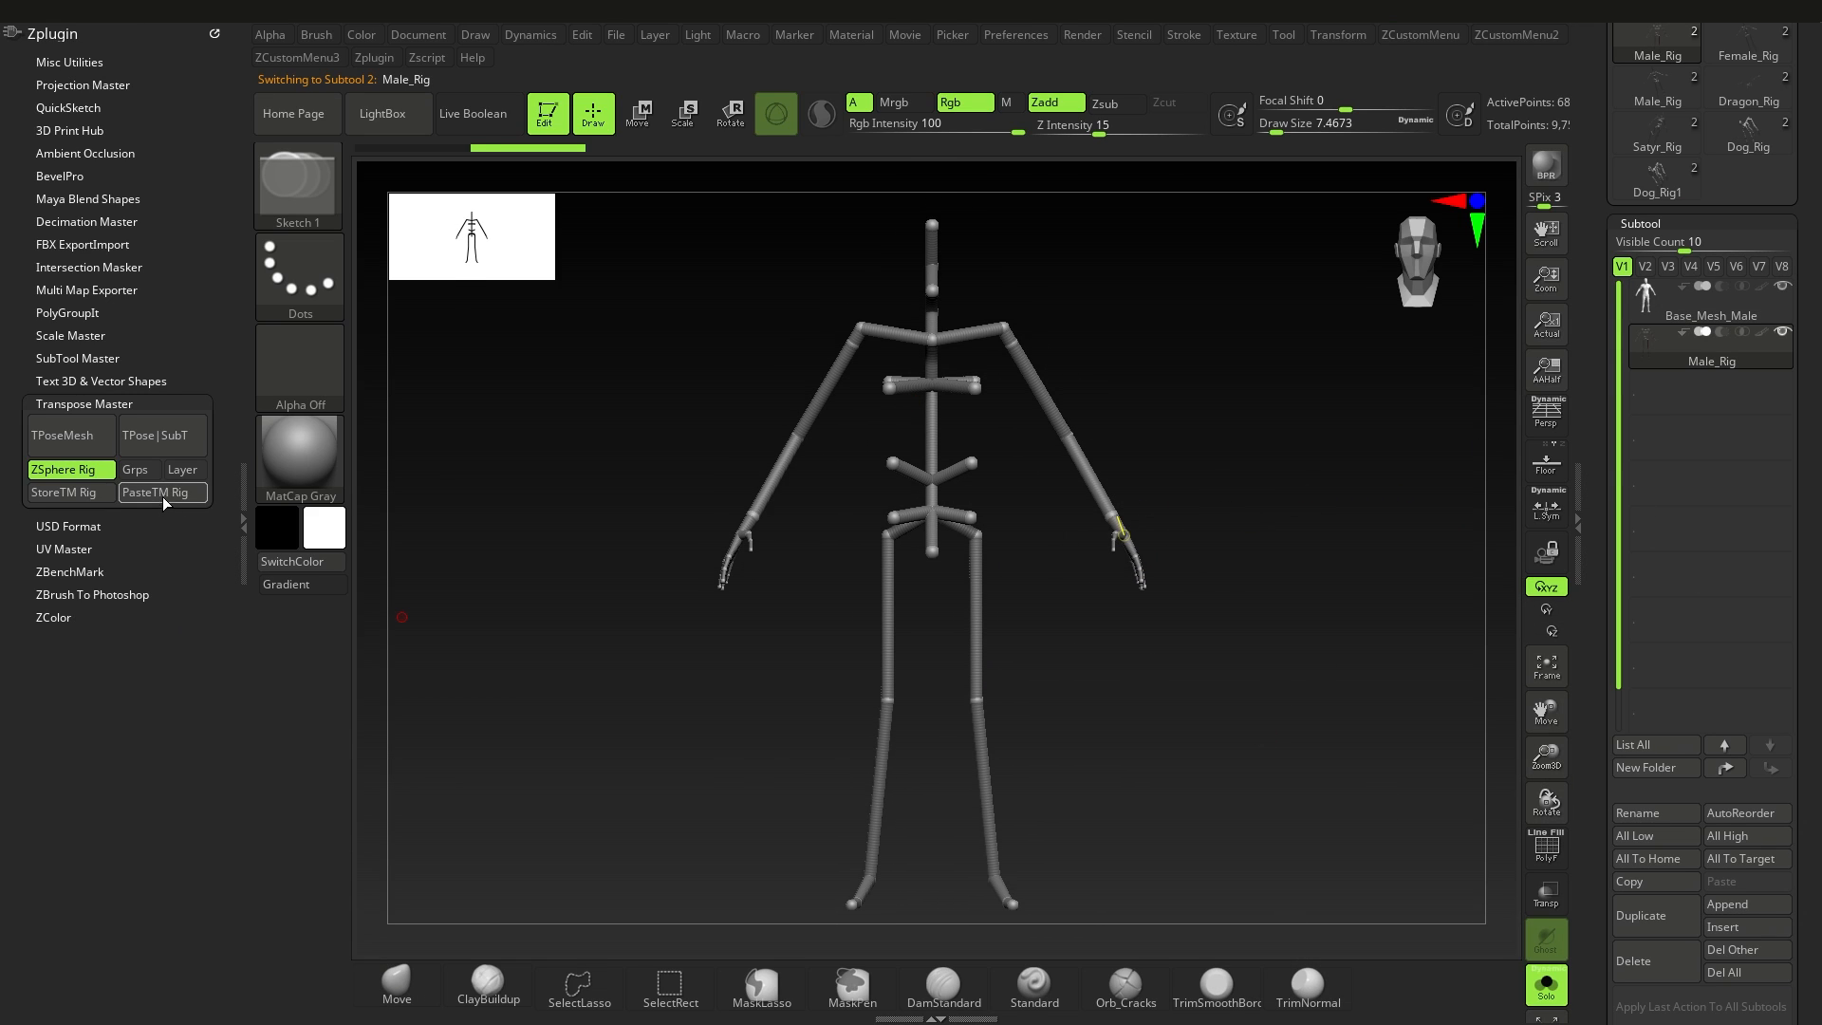
left_click(83, 493)
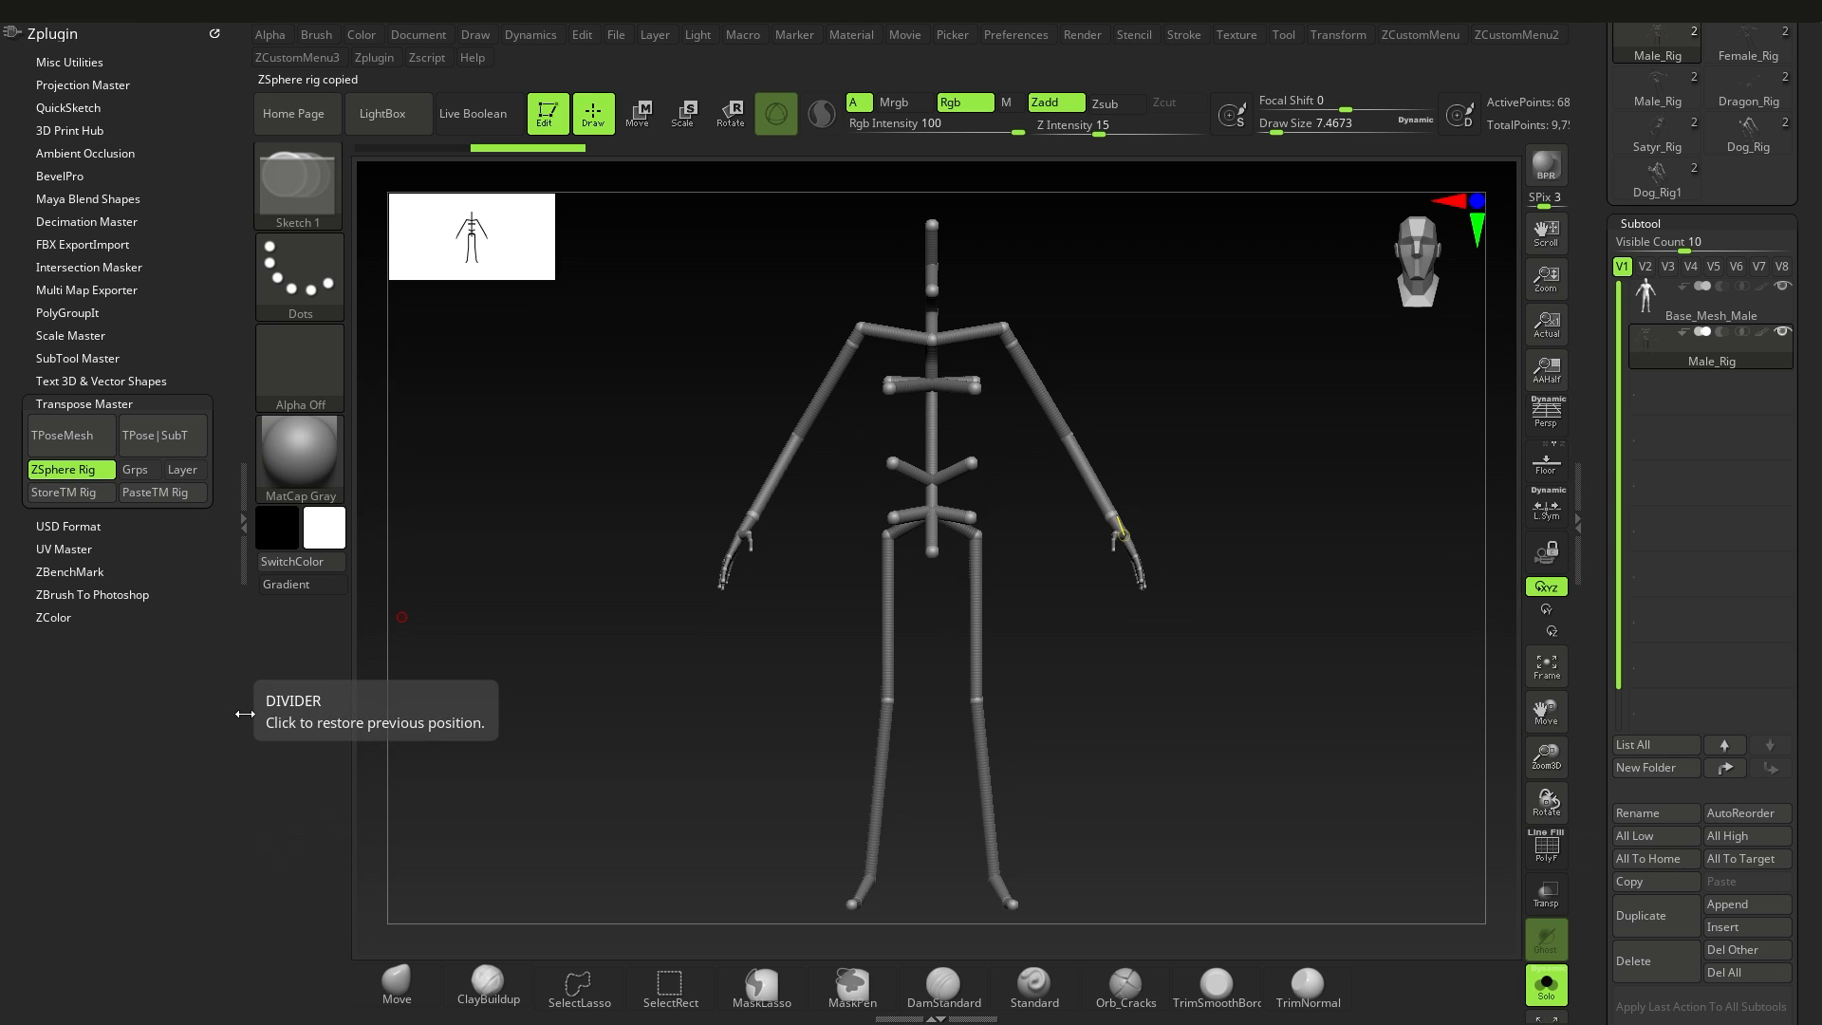
left_click(1681, 308)
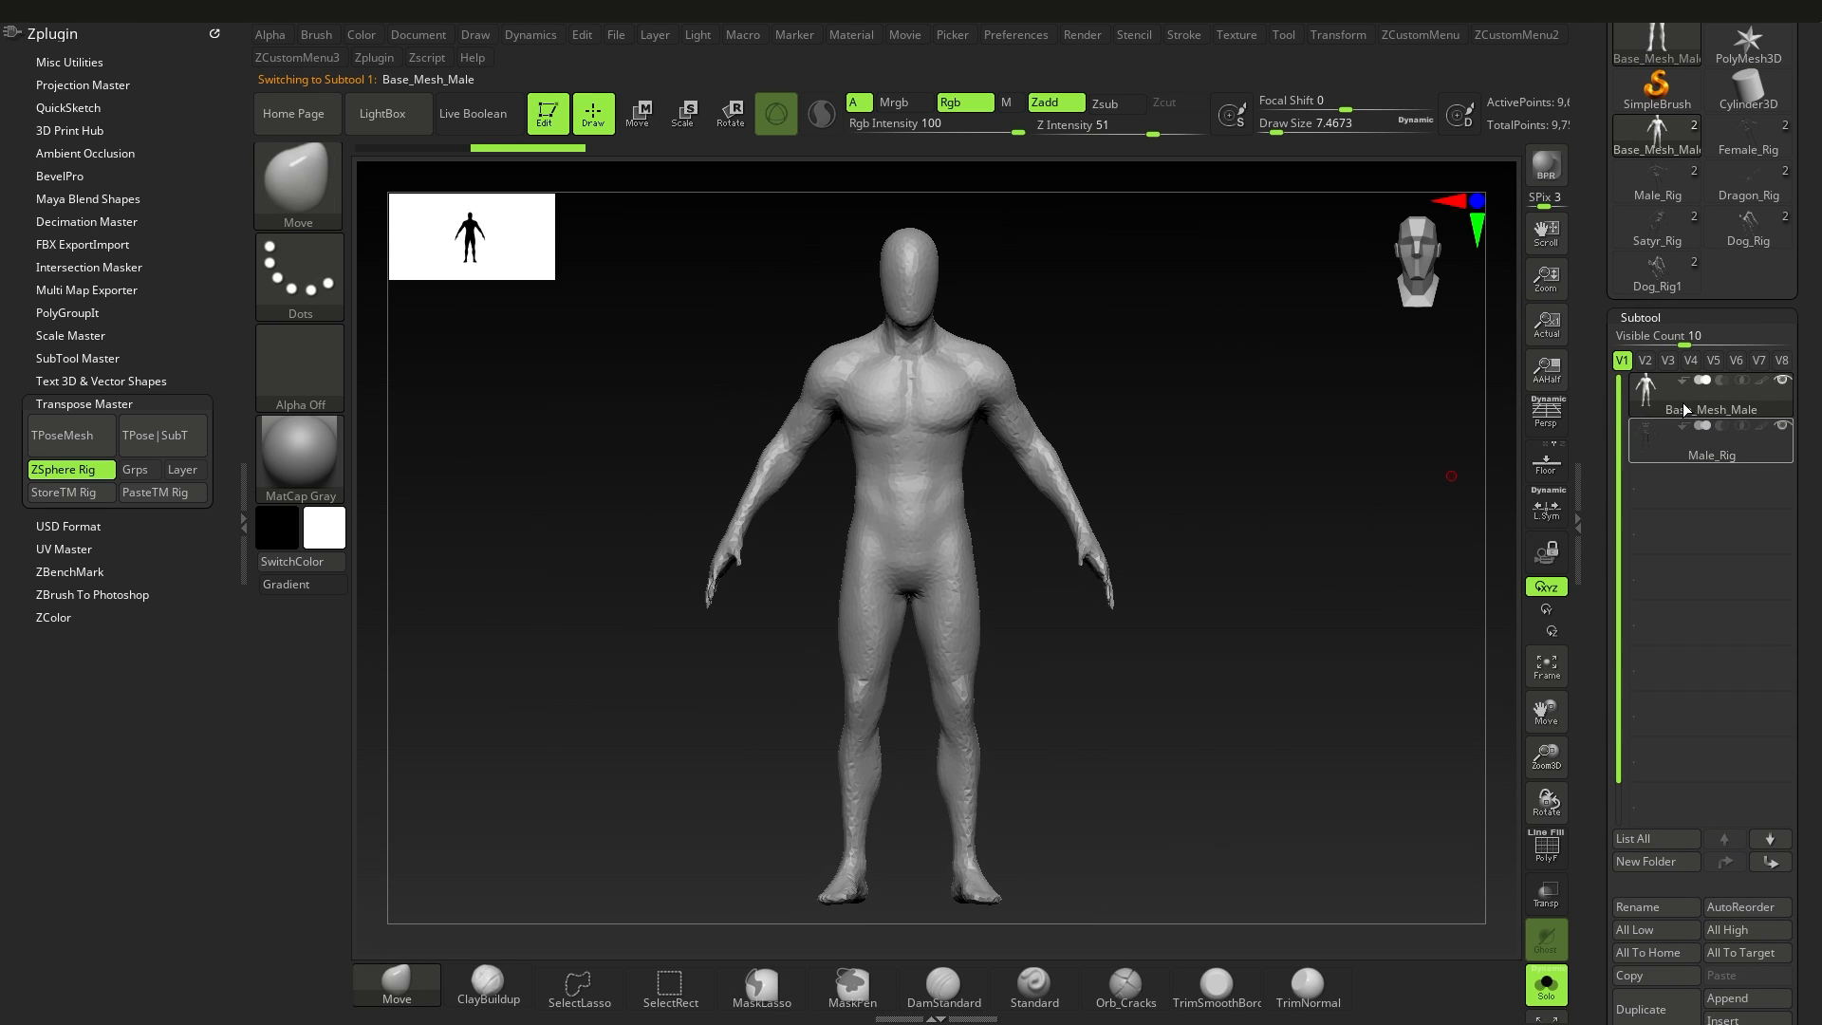
right_click_drag(1072, 565, 1034, 537, "alt")
mouse_move(1034, 538)
right_mouse_down("ctrl")
mouse_move(1106, 500)
mouse_move(1108, 476)
right_mouse_up("ctrl")
right_click_drag(1109, 476, 1117, 501, "alt")
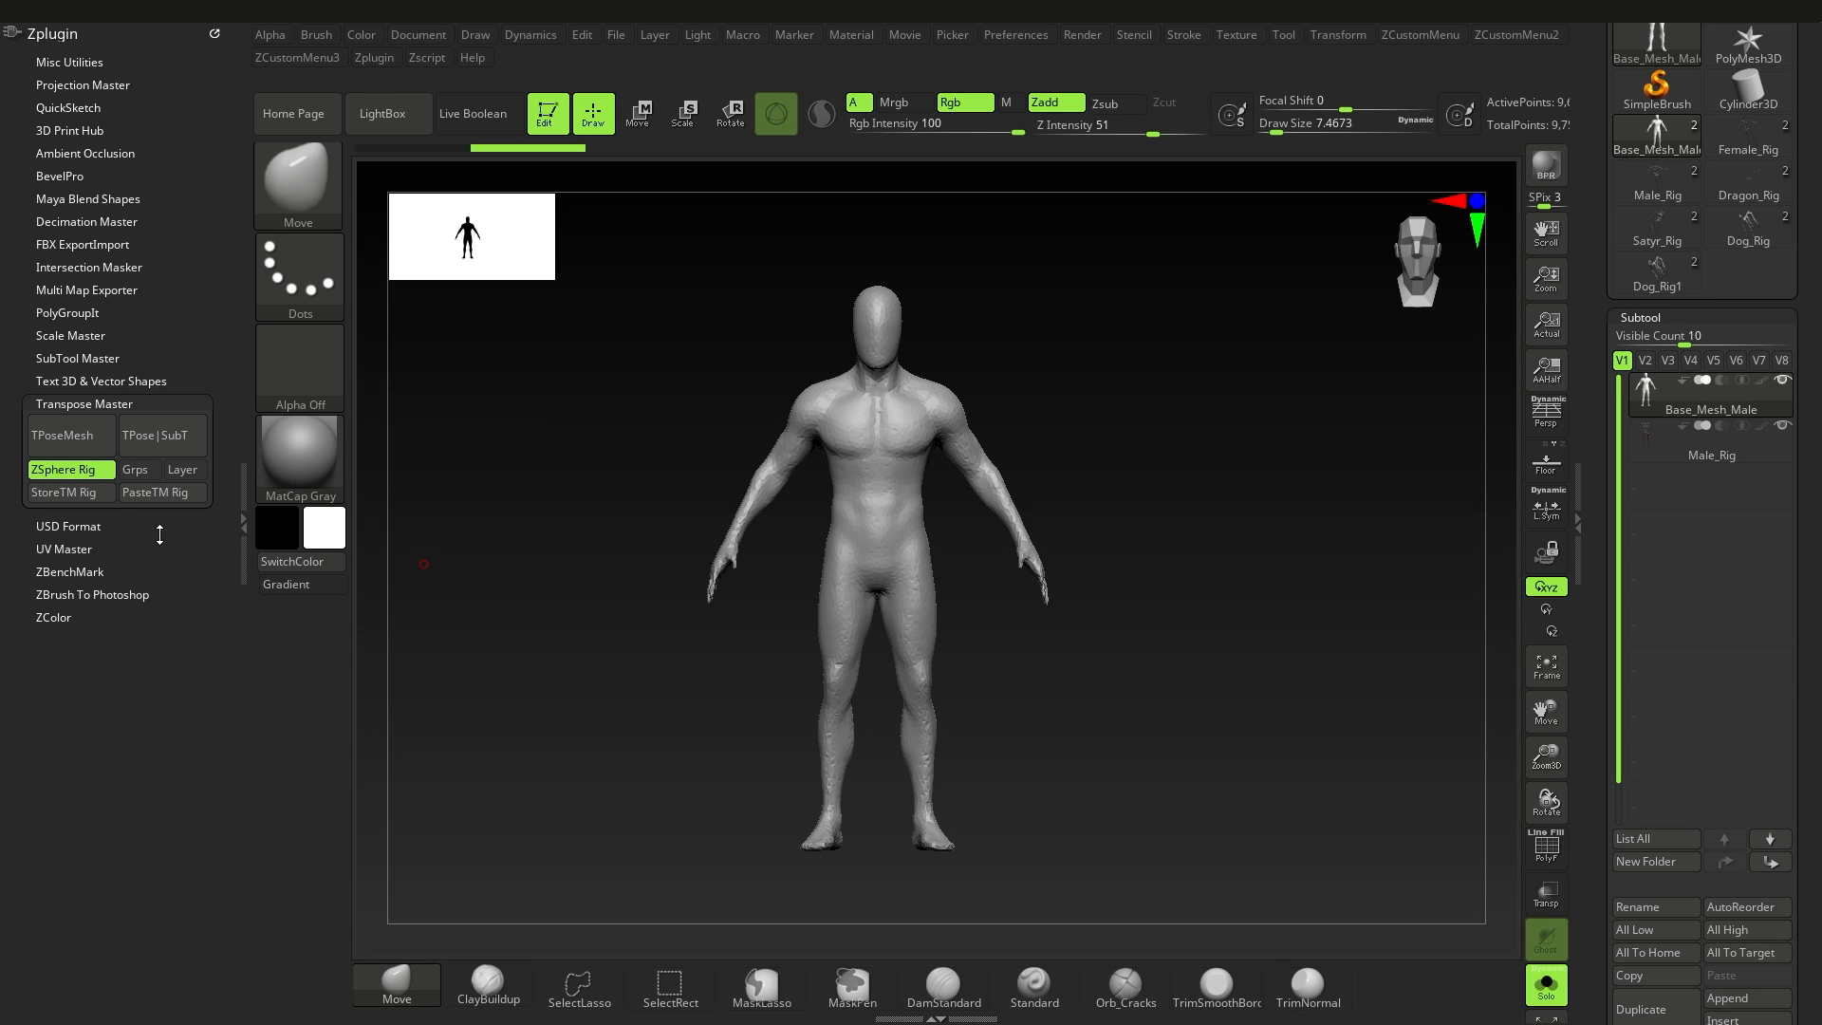
Step: Generate the ZSphere-rigged TPoseMesh of the male base mesh with the stored rig in place, and turn off Solo mode
left_click(72, 441)
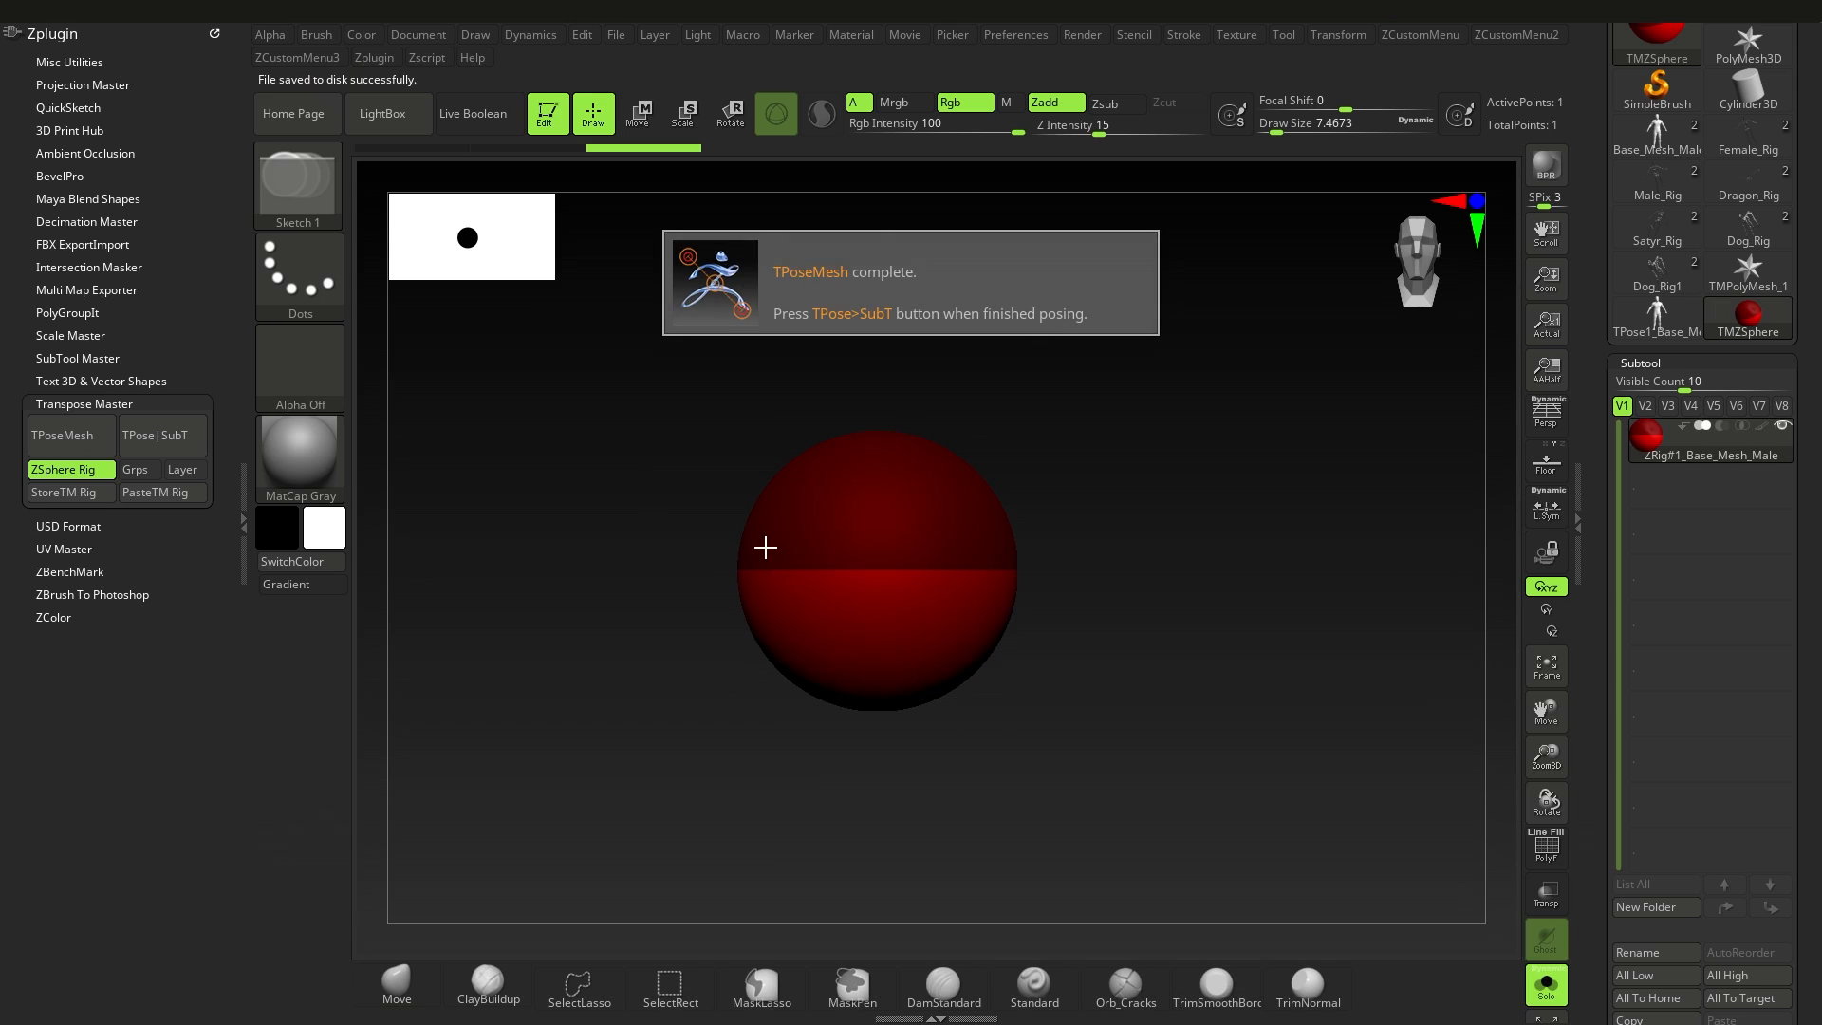
left_click(1545, 987)
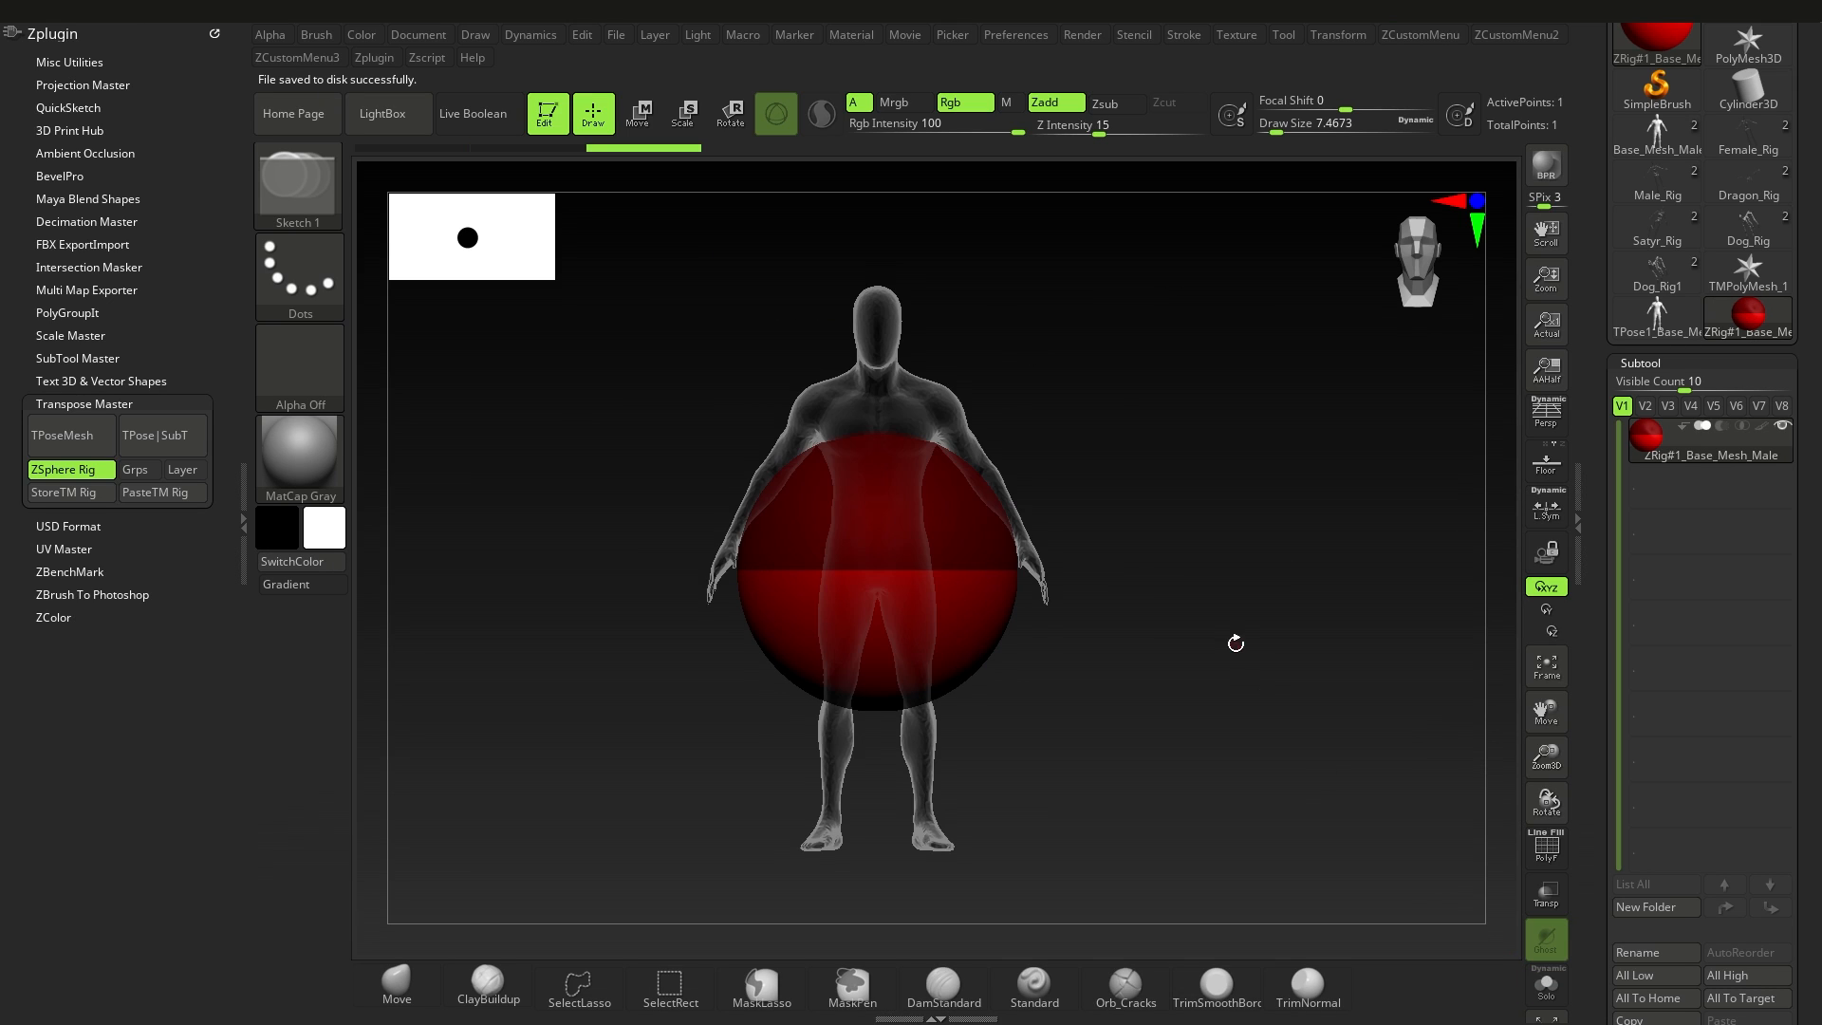
left_click_drag(1175, 529, 791, 595)
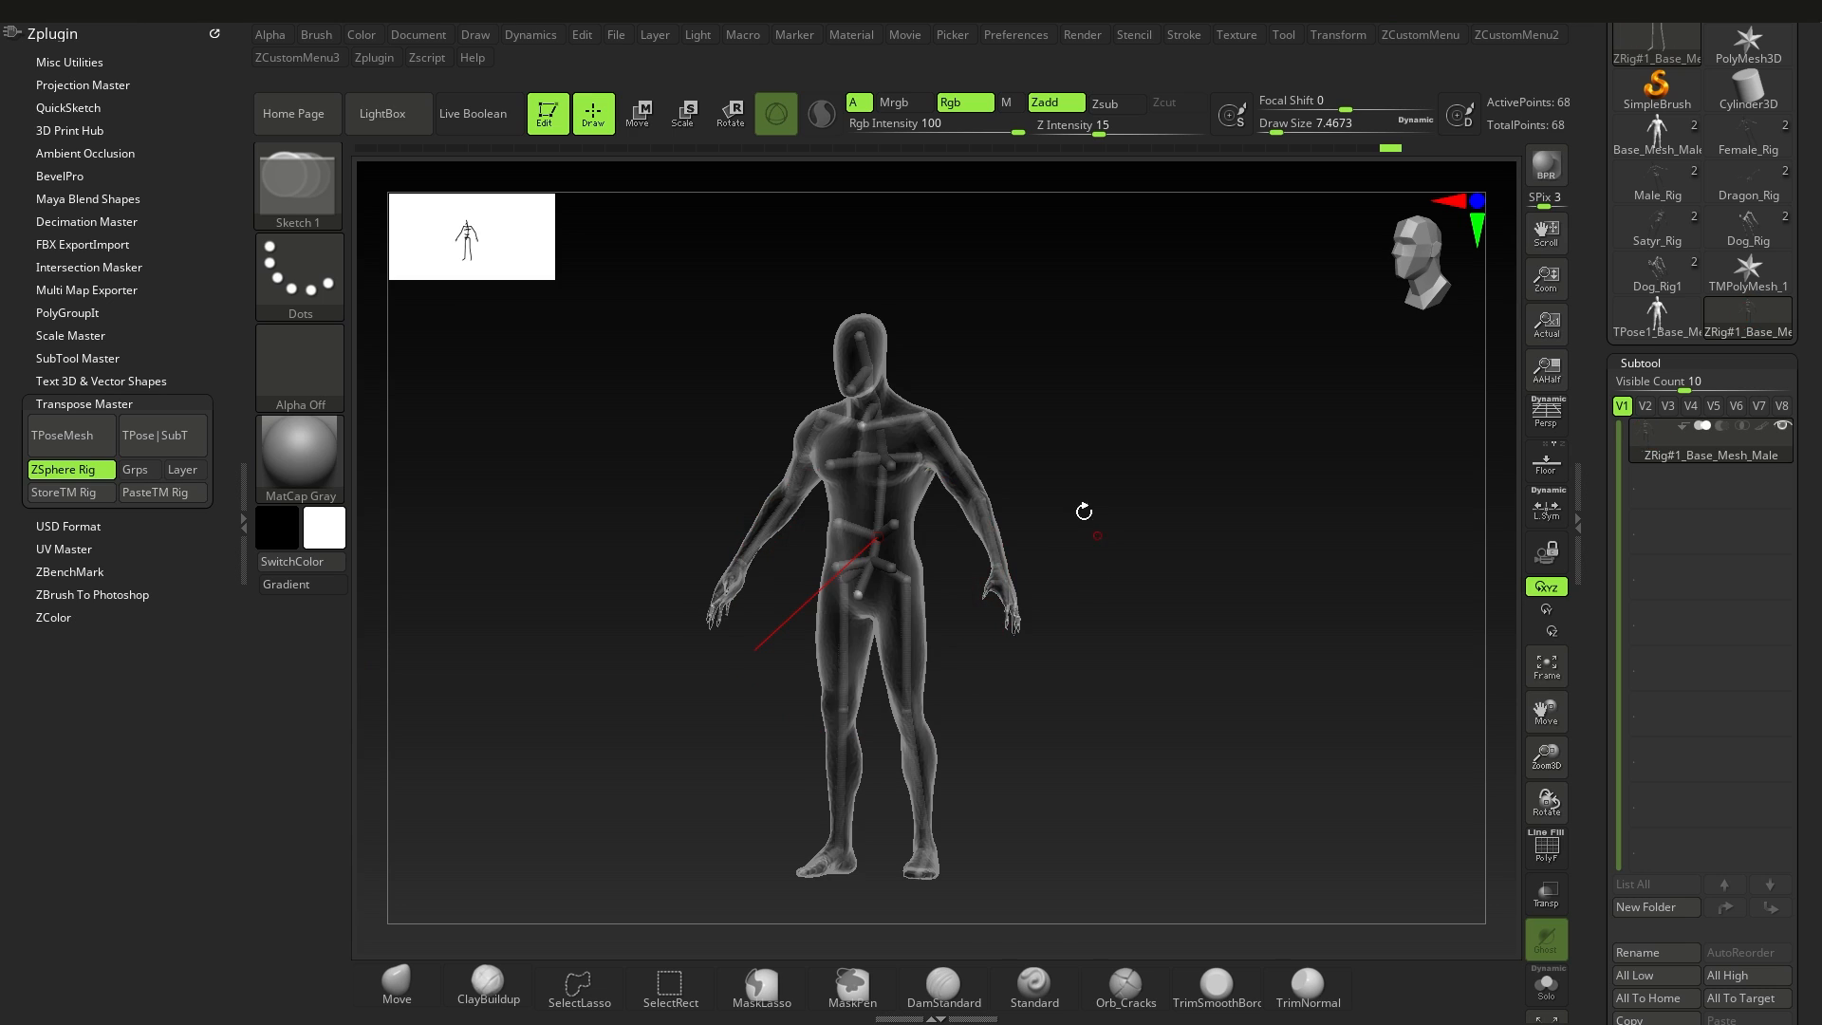
Step: Try to rotate the rig's arm before the mesh is bound, and undo the rotation
left_click(731, 114)
scroll(699, 440, "up", 3)
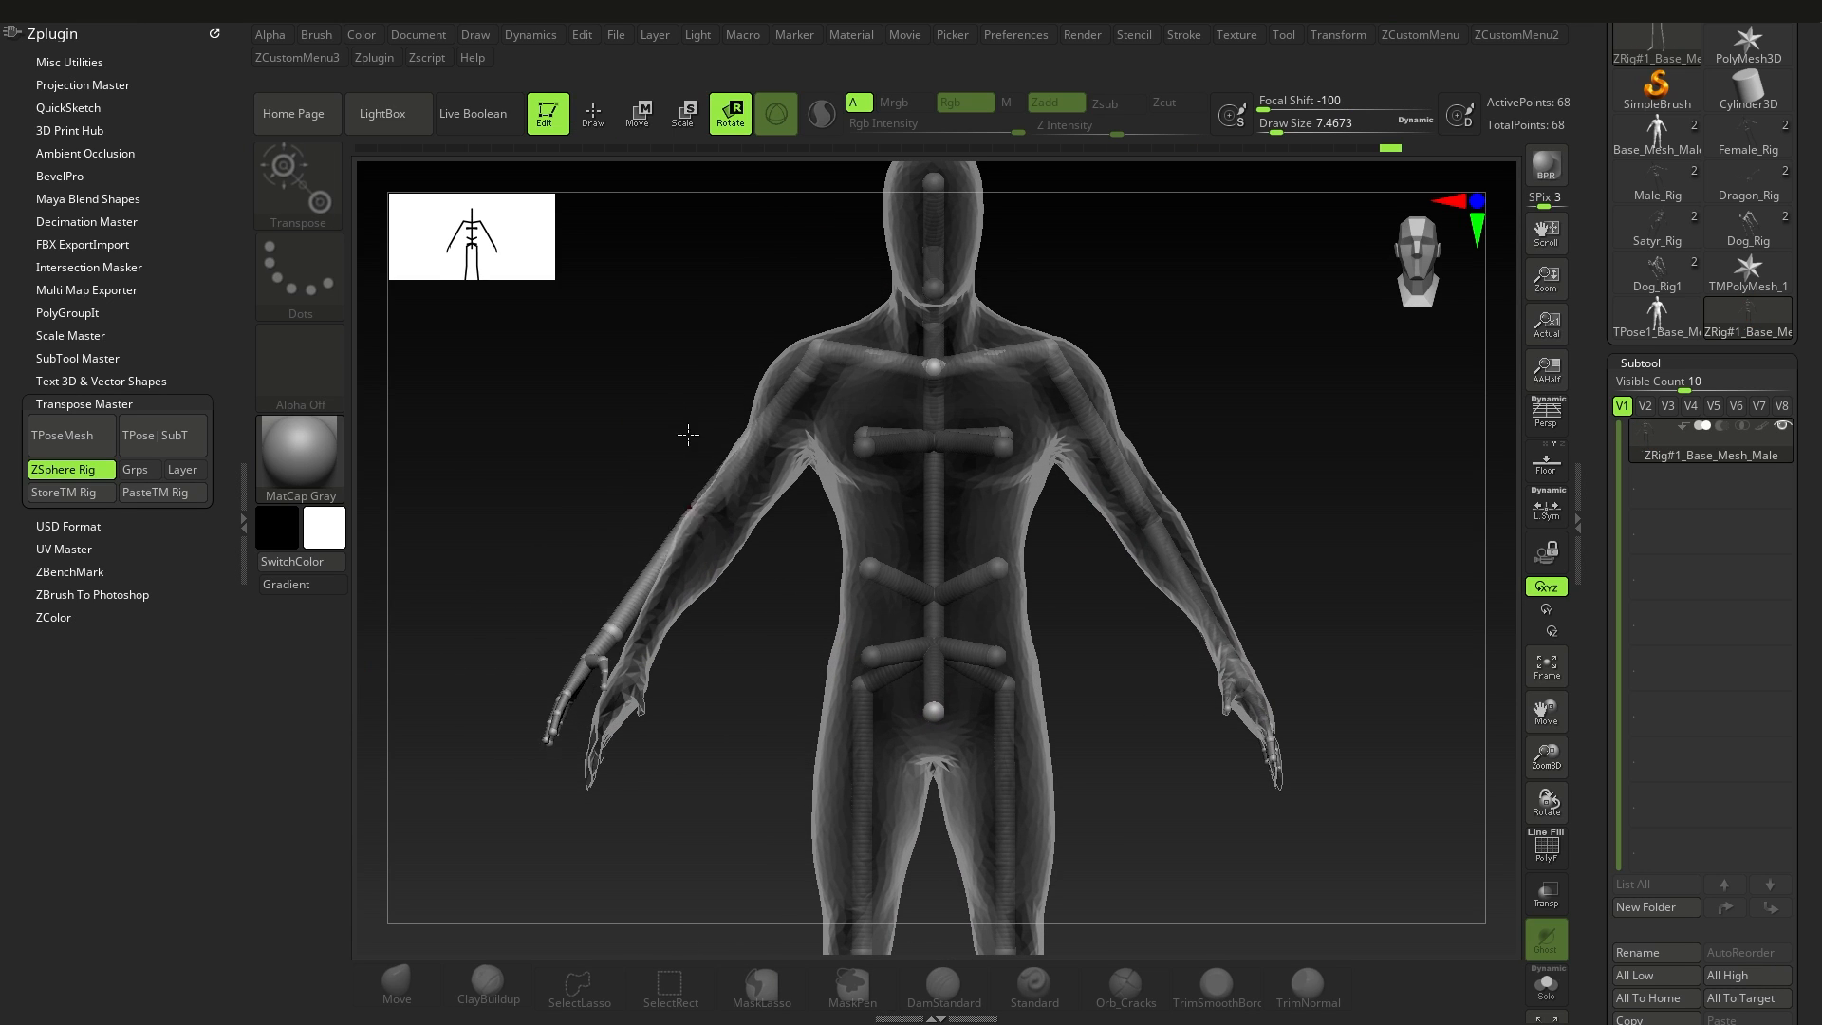
left_click_drag(688, 435, 822, 524)
key("ctrl+z")
right_click_drag(1179, 630, 1053, 526, "ctrl")
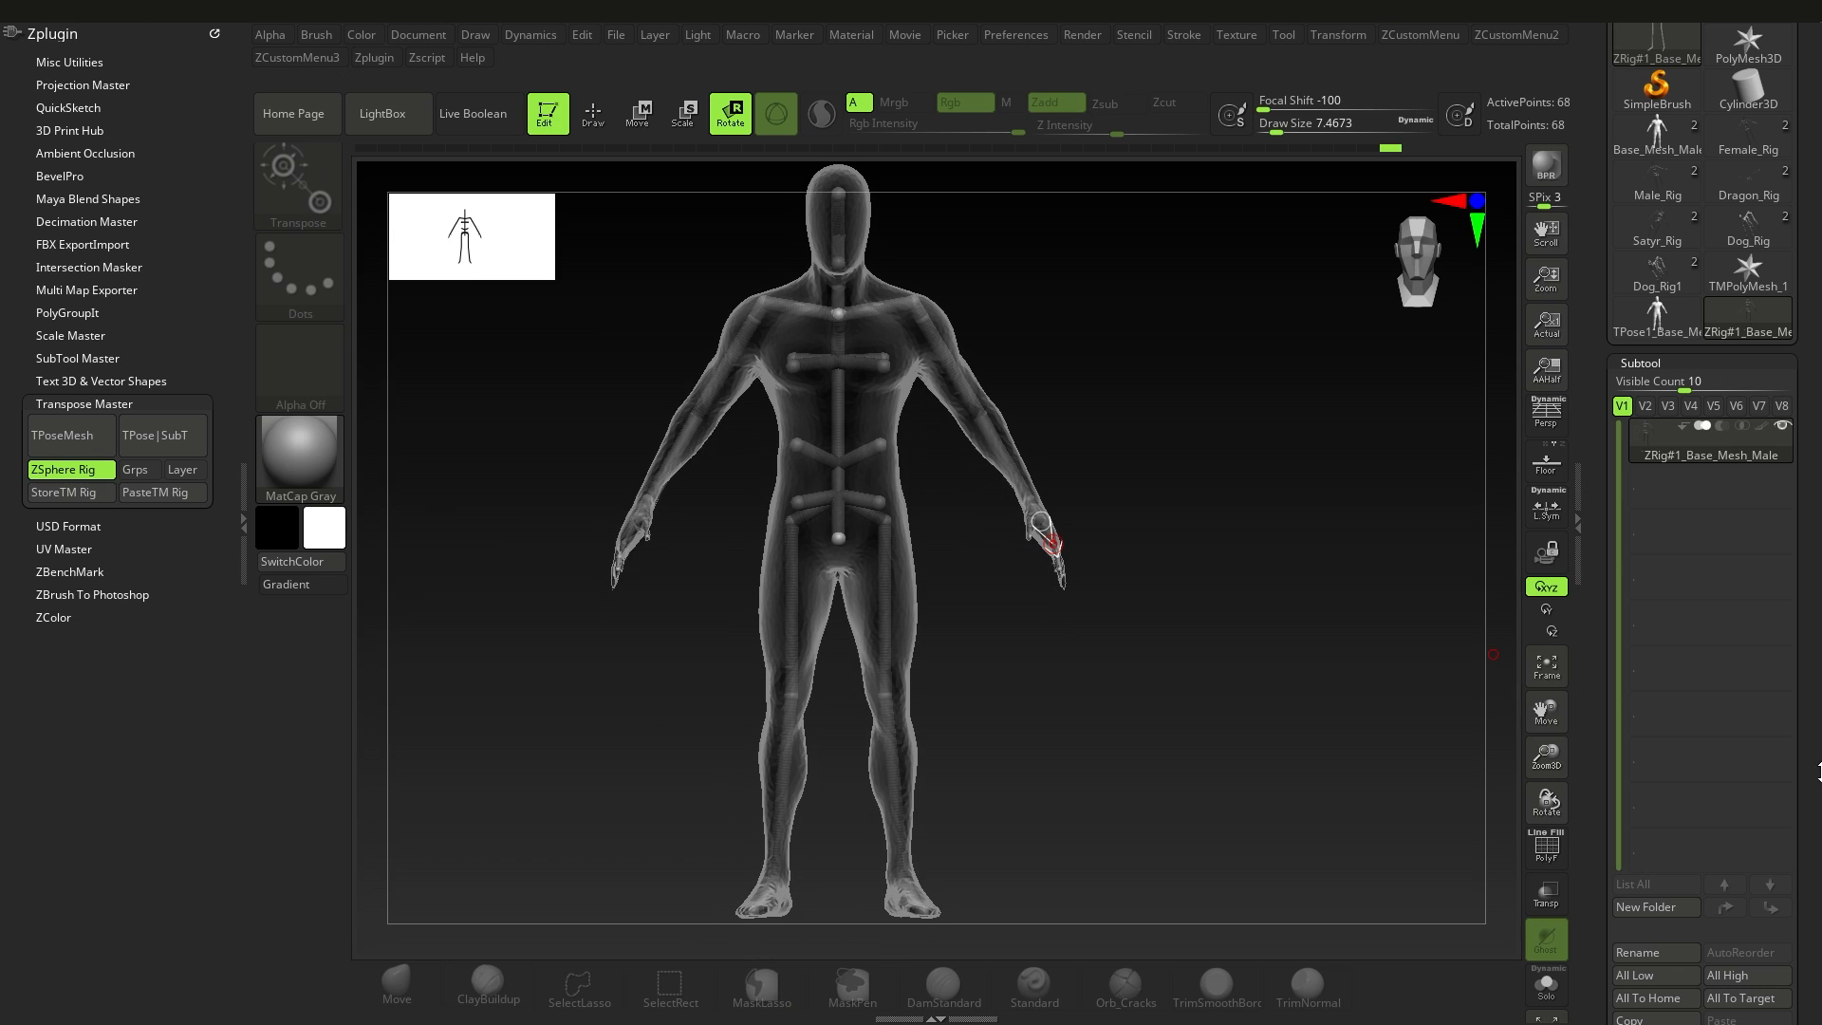
Step: Bind the male mesh to the ZSphere rig from the Rigging settings
scroll(1719, 649, "down", 10)
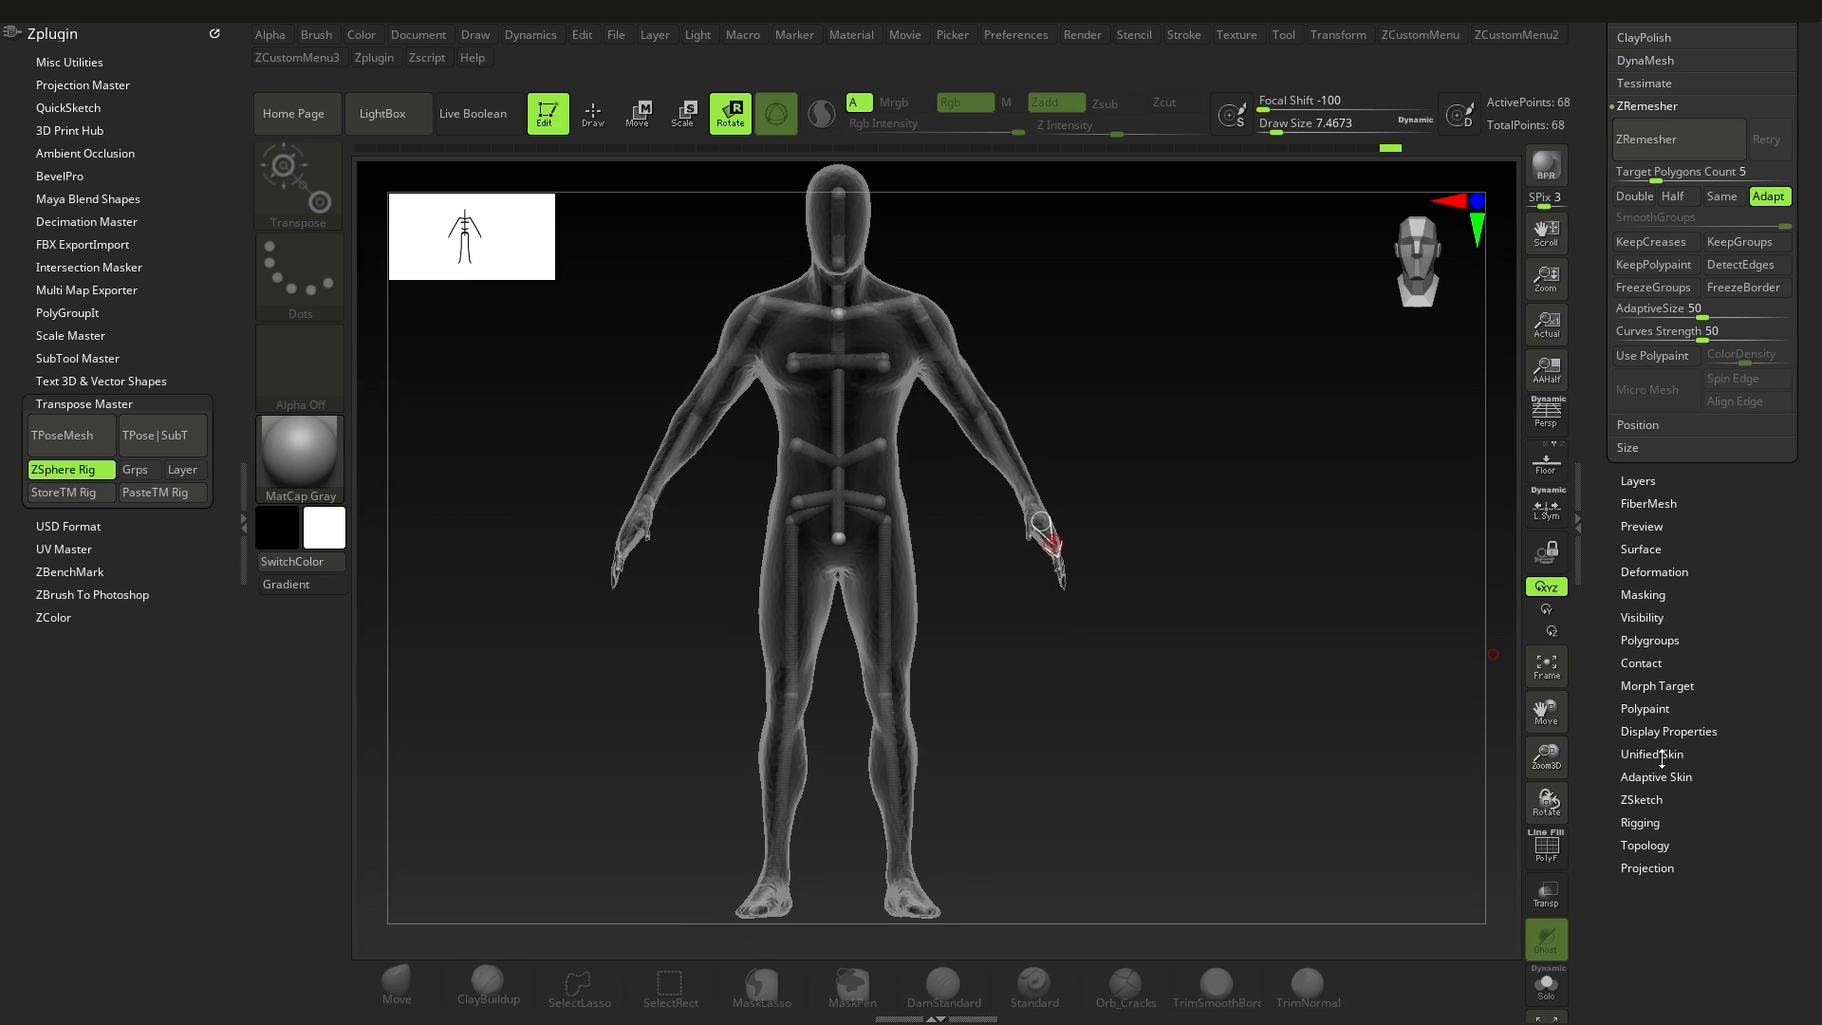
left_click(1640, 822)
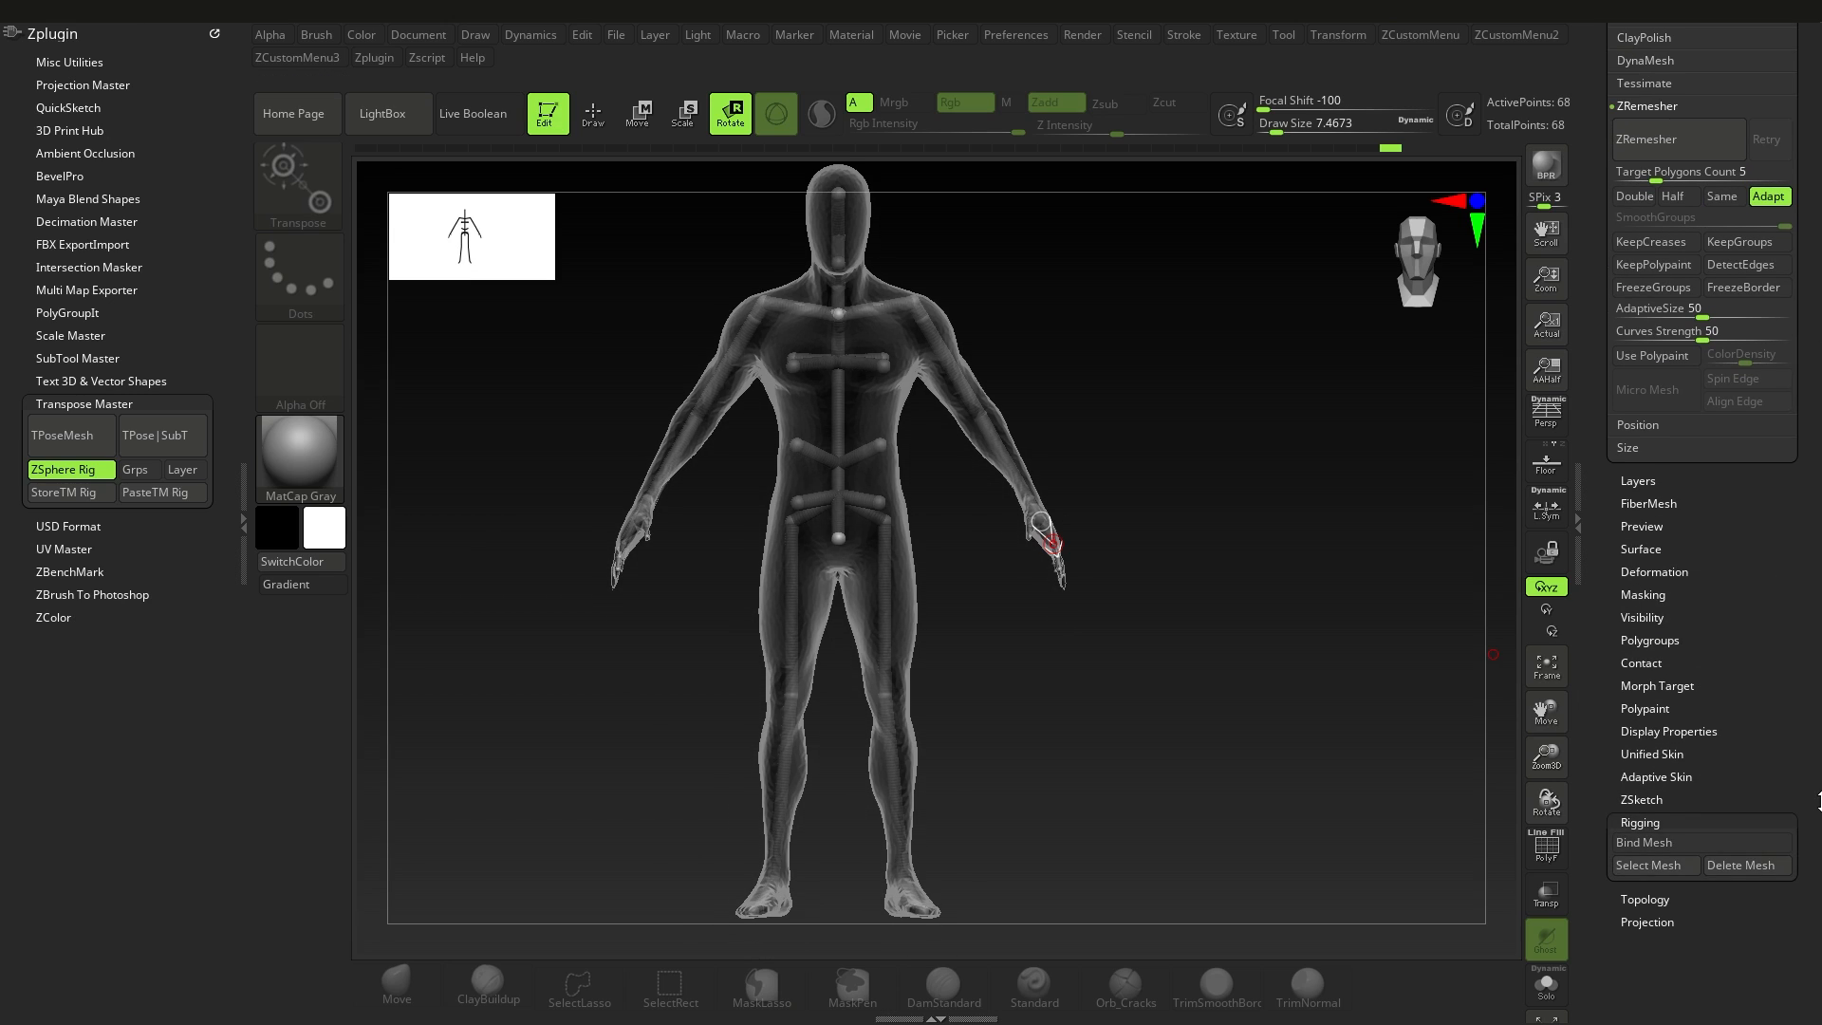
left_click(1651, 861)
right_click_drag(1247, 452, 1292, 531, "alt")
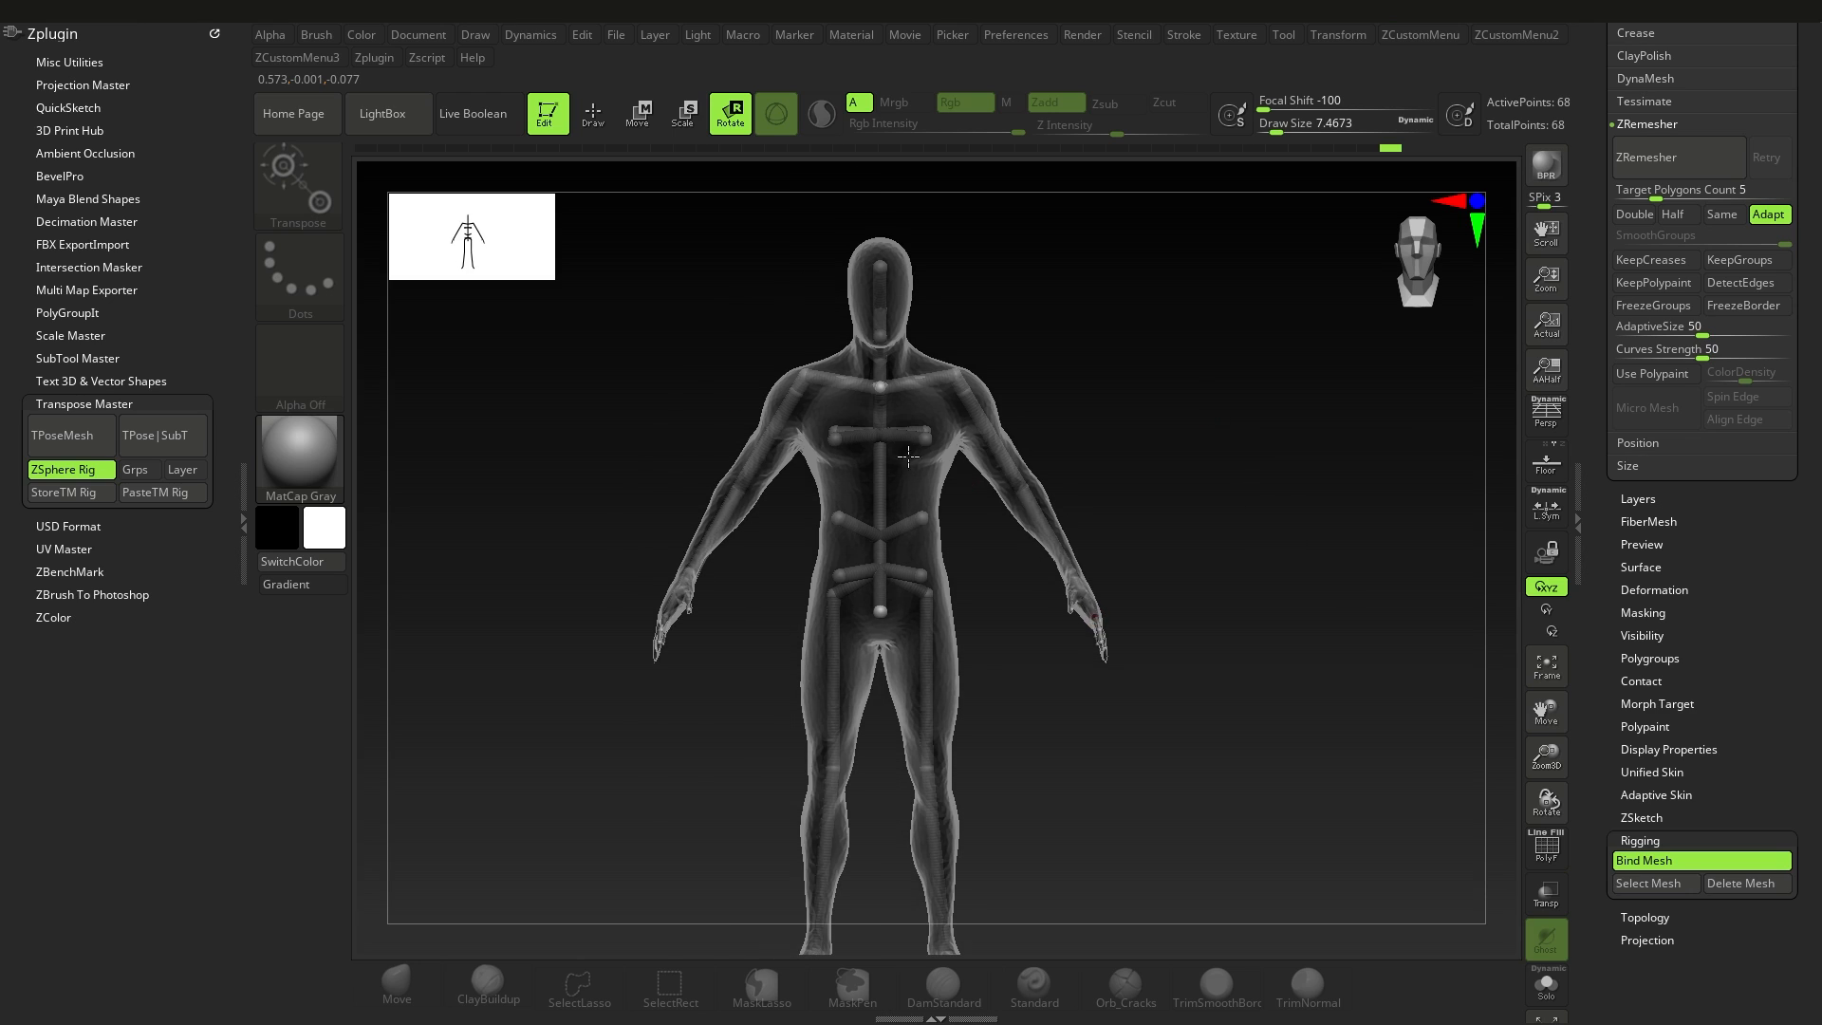
Step: Rotate the upper arm bones of the bound rig symmetrically to raise both arms and swing them forward
right_click_drag(612, 381, 685, 484, "ctrl")
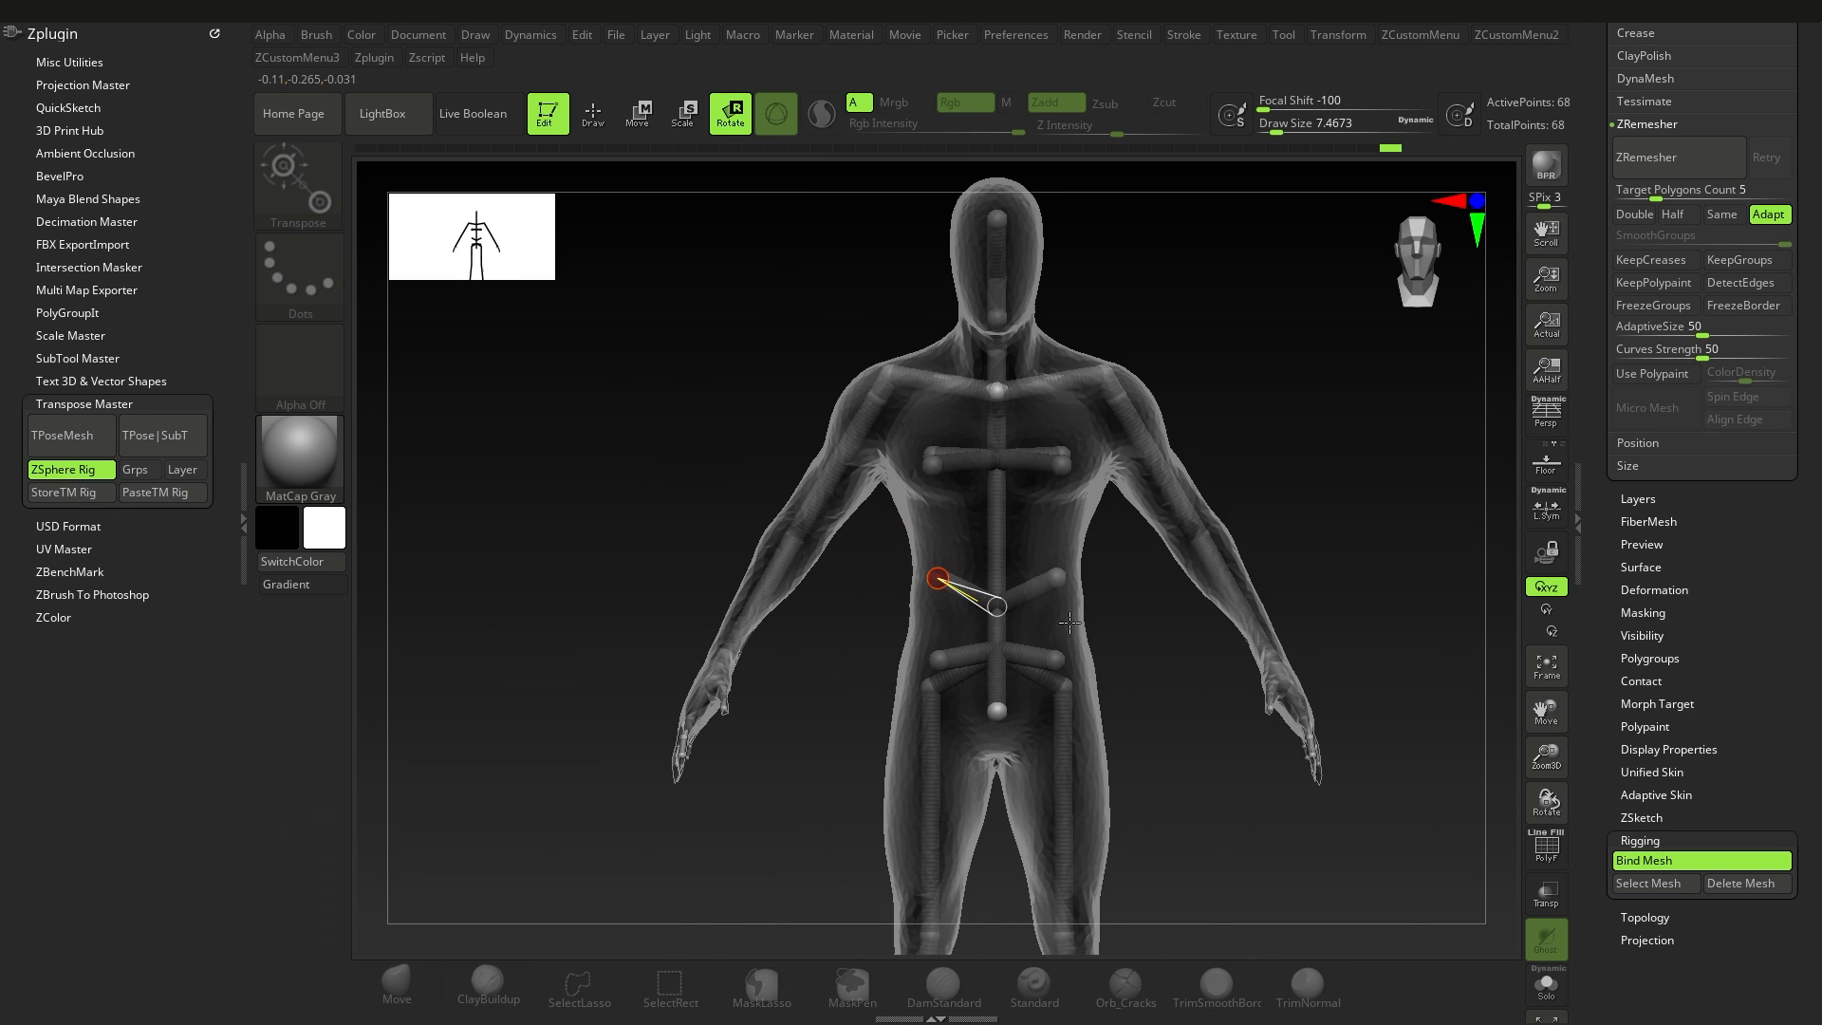
left_click_drag(825, 516, 805, 467)
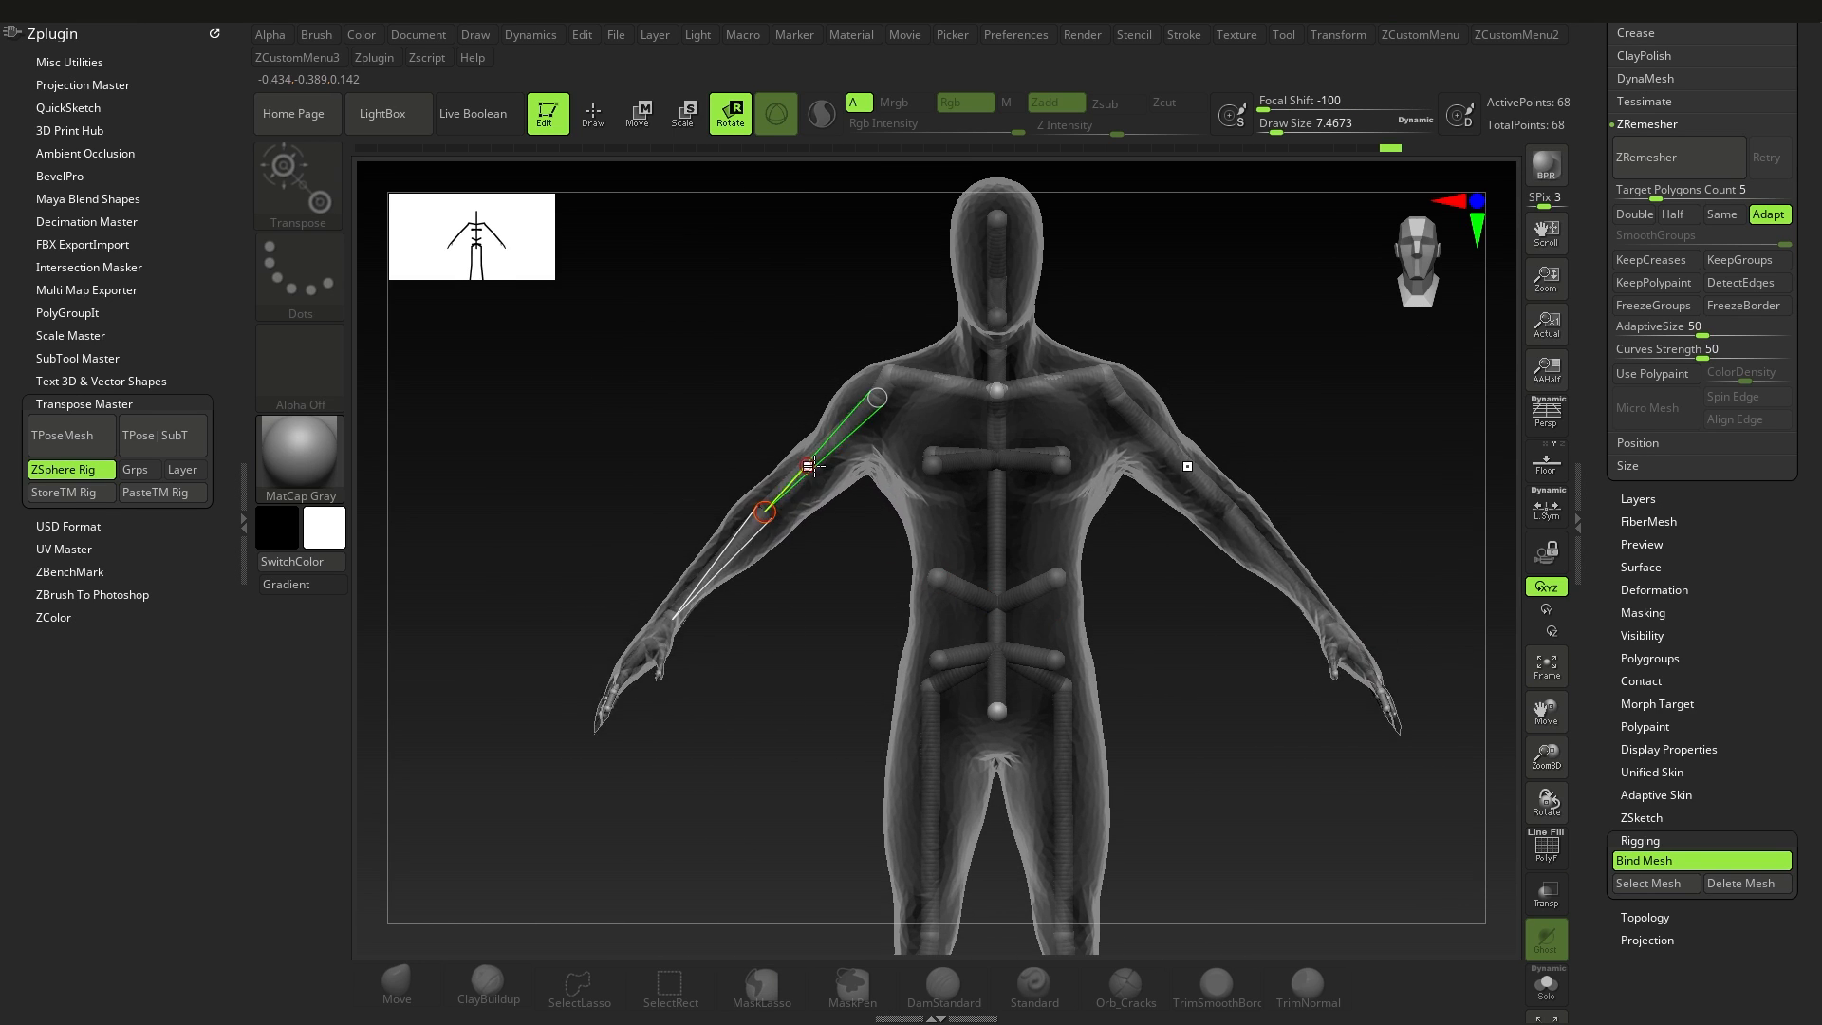
right_click_drag(805, 465, 948, 488, "shift")
left_click_drag(807, 467, 962, 507)
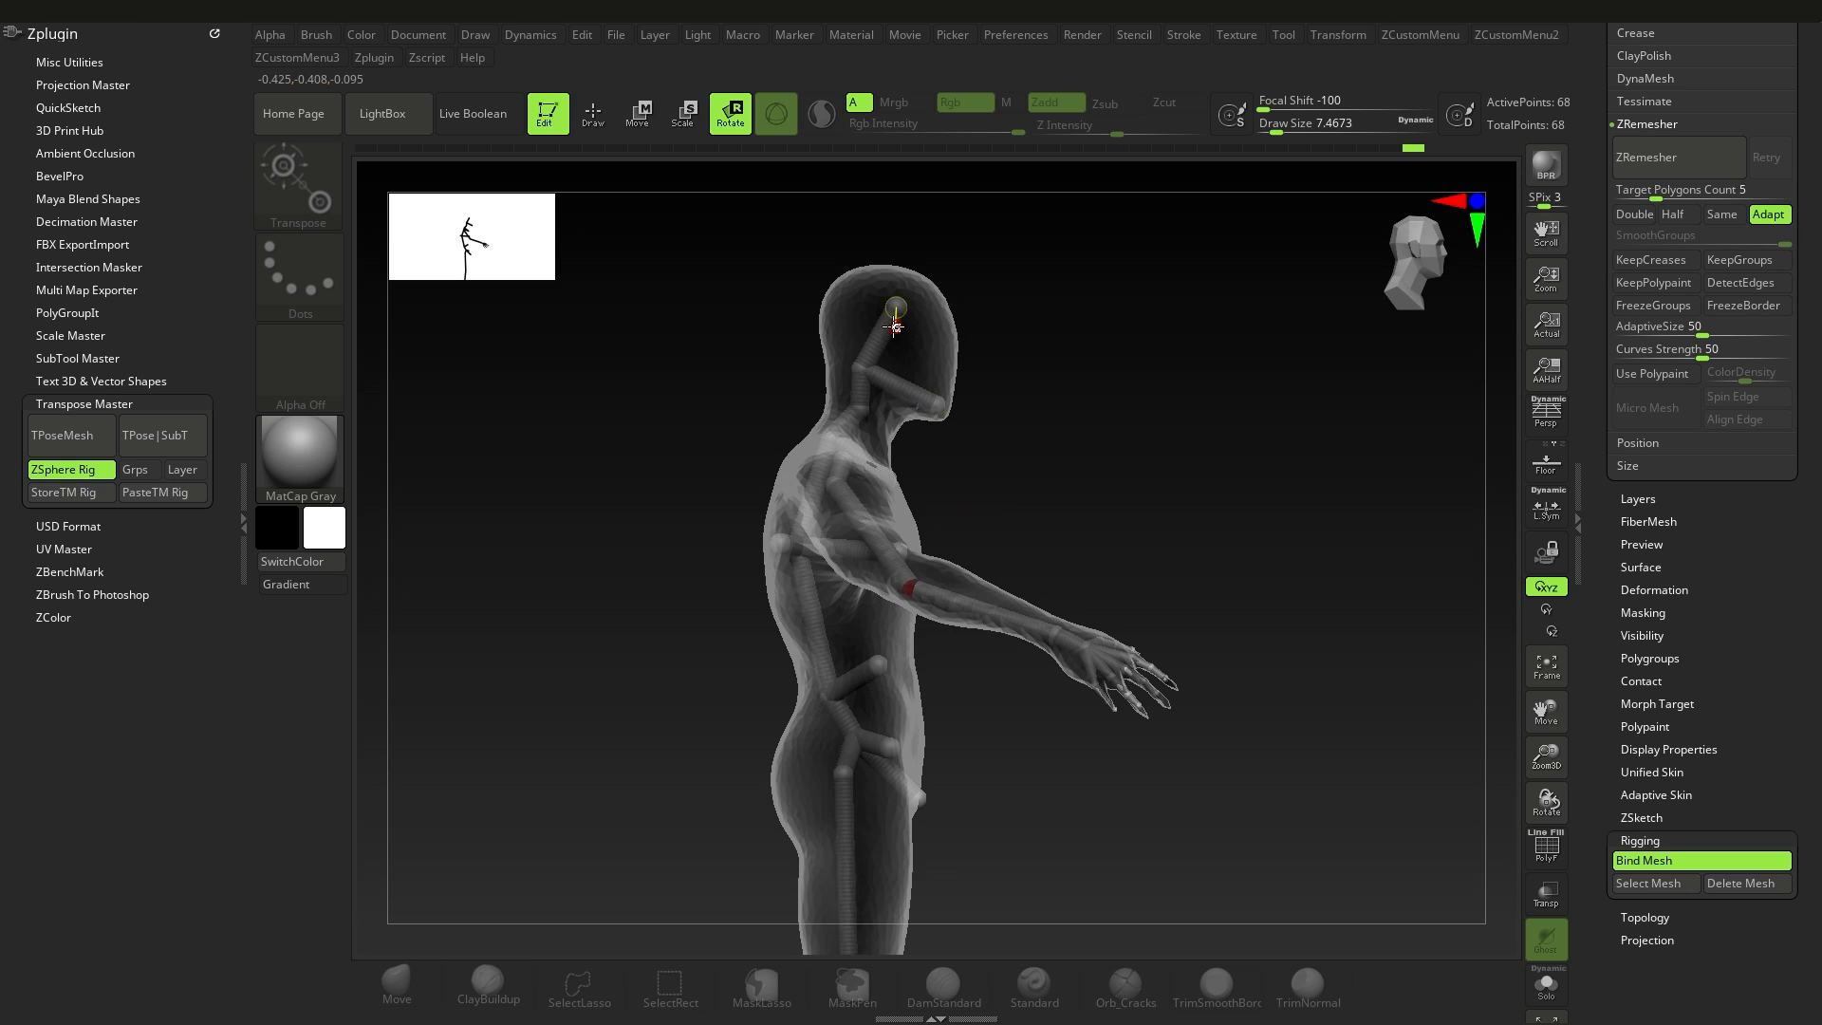
Step: Rotate the head, jaw and forearm bones of the bound rig to test how the mesh follows
left_click_drag(895, 327, 887, 319)
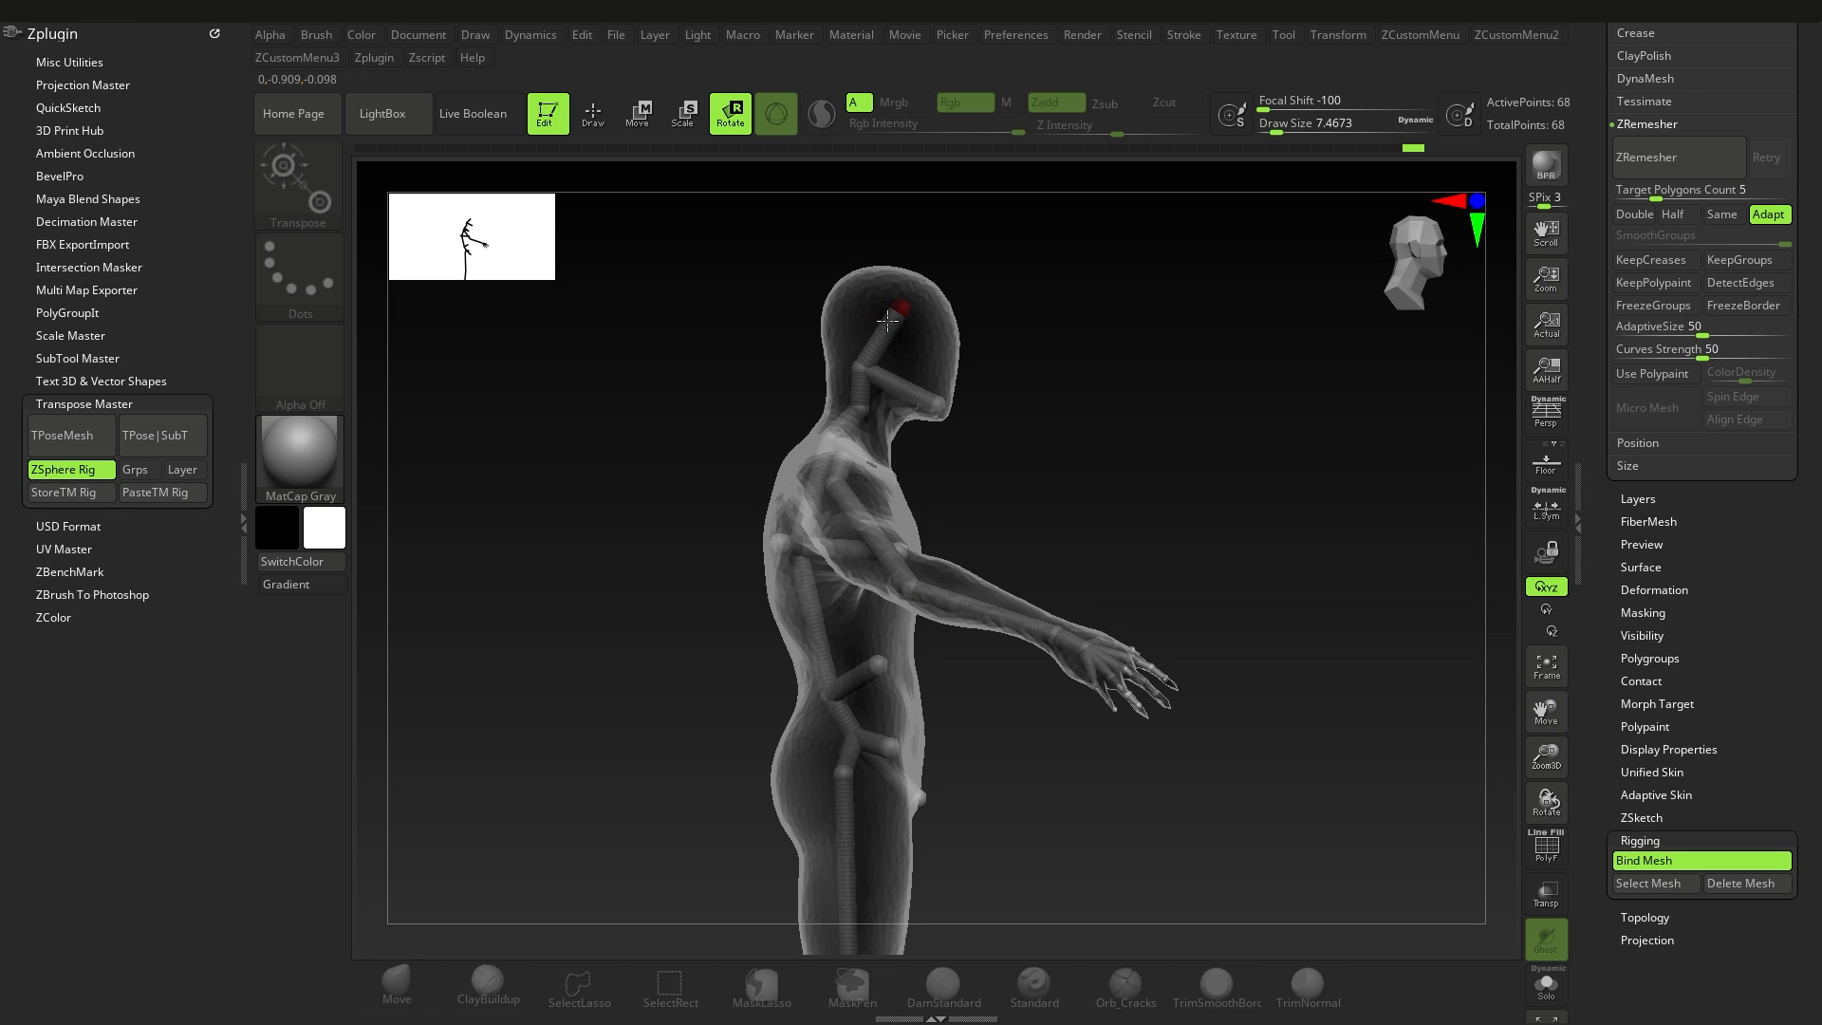
left_click_drag(933, 405, 932, 416)
left_click_drag(942, 805, 976, 589, "alt")
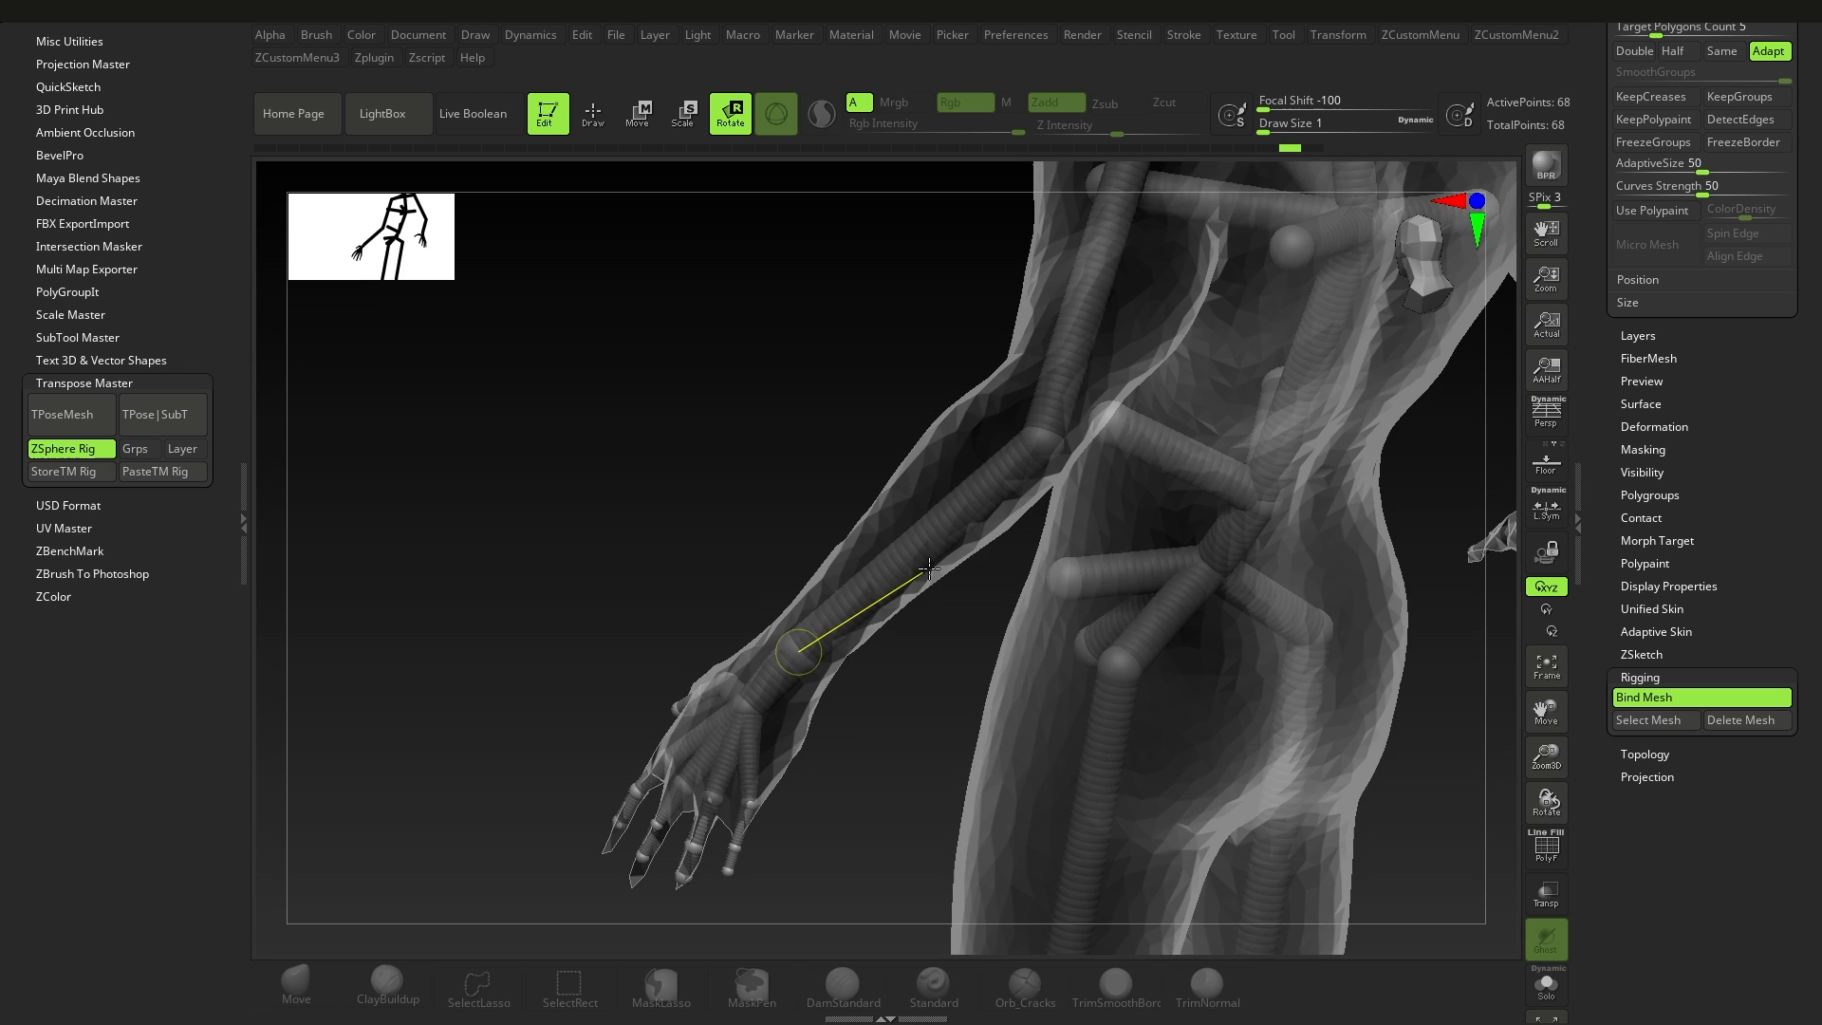
left_click_drag(929, 568, 1005, 484)
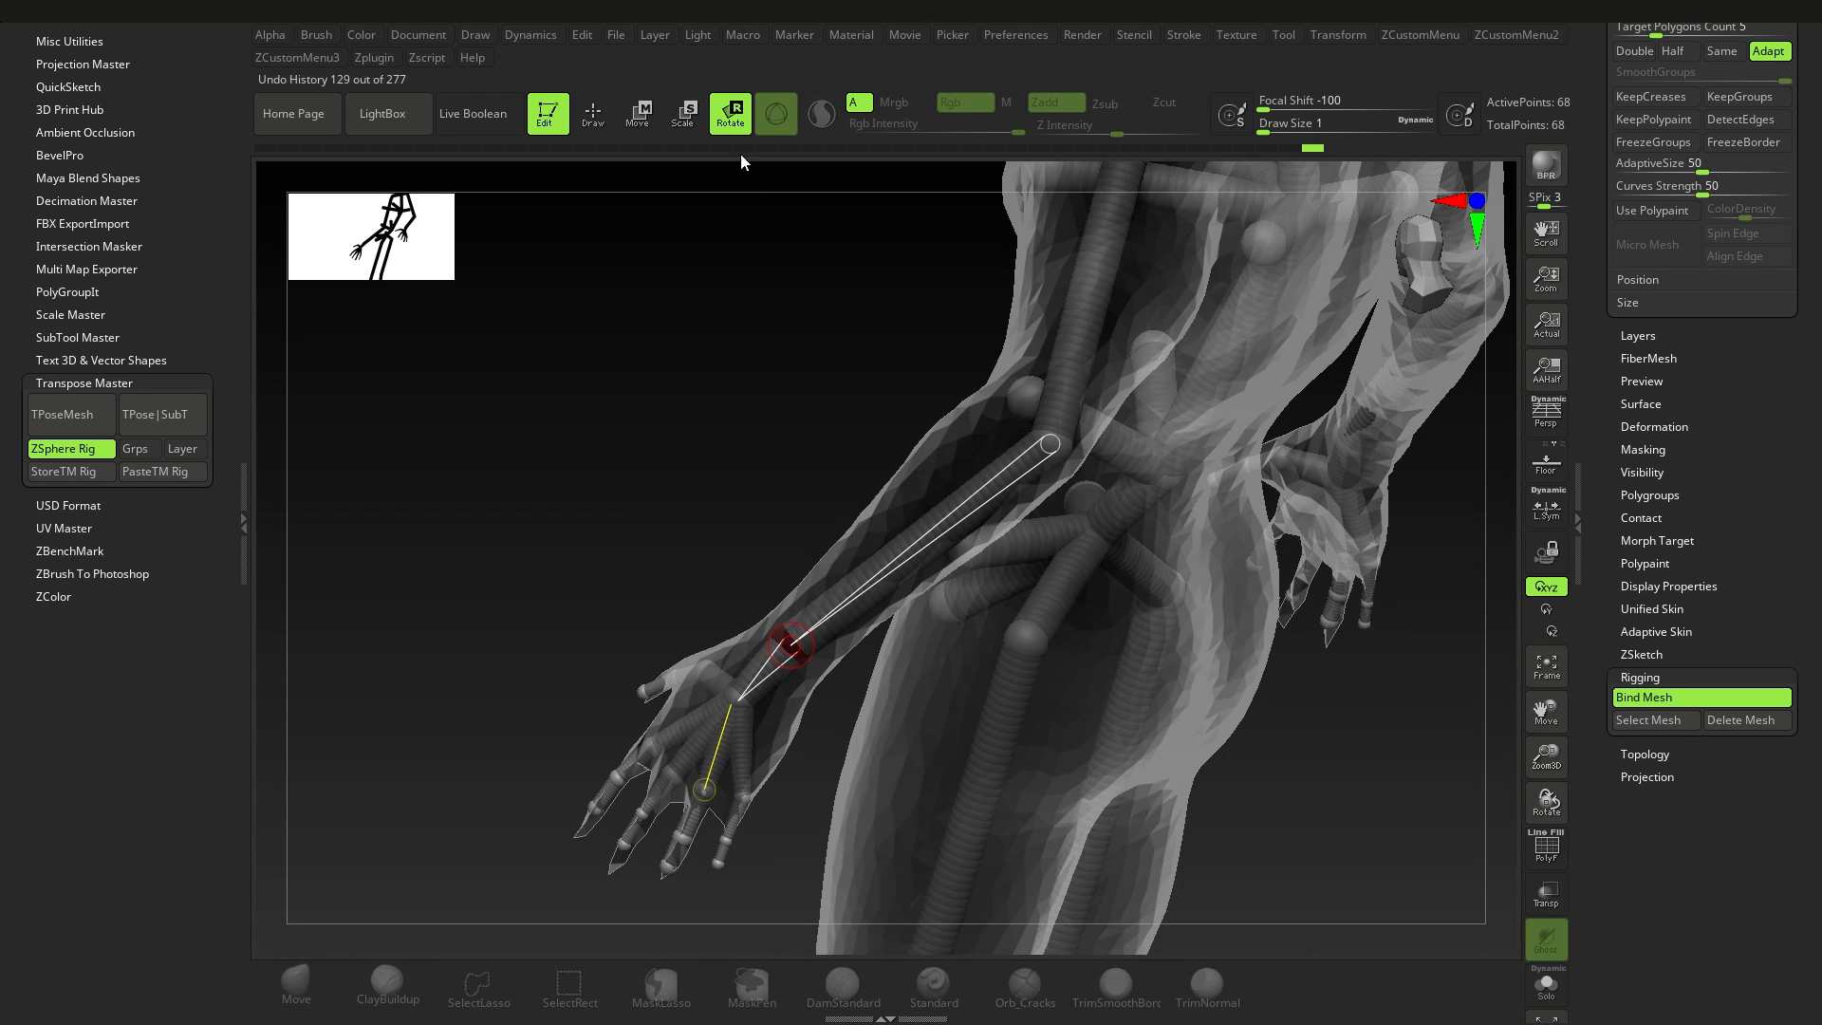
left_click_drag(790, 642, 719, 632)
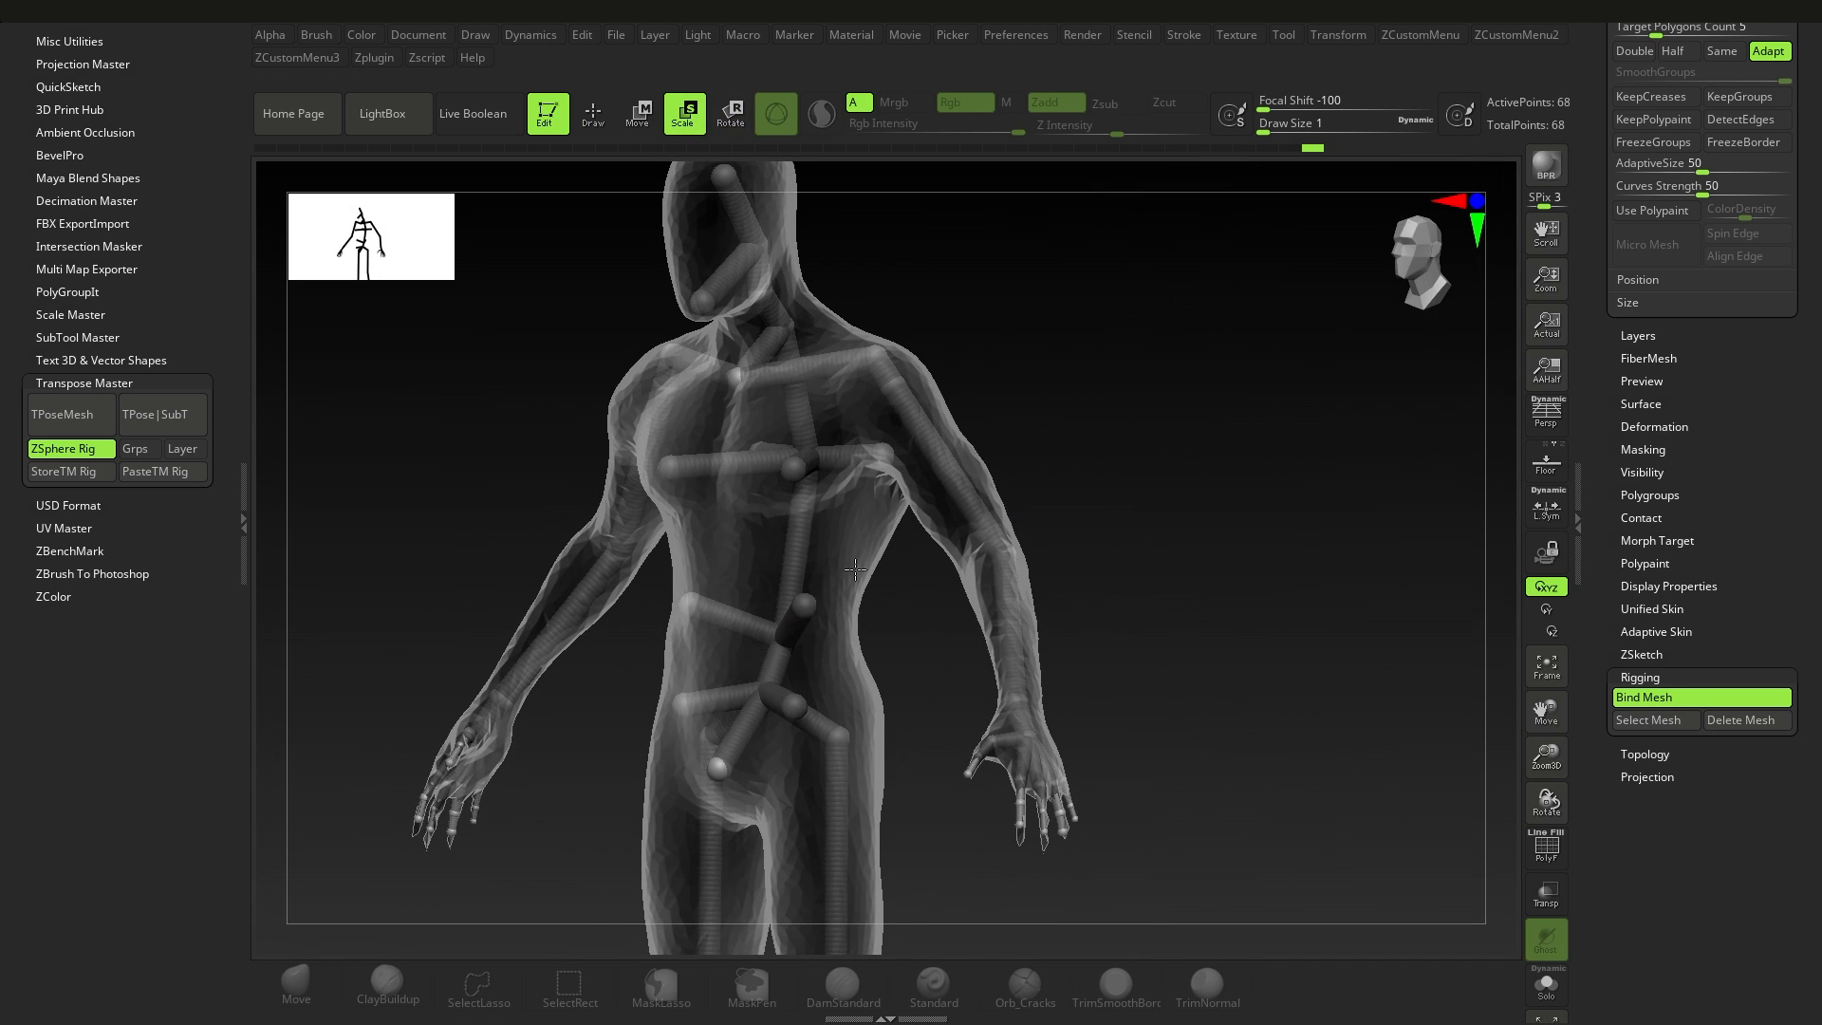
Step: Try scaling the chest and waist bones of the bound rig, and undo the changes
right_click_drag(814, 529, 802, 480, "shift")
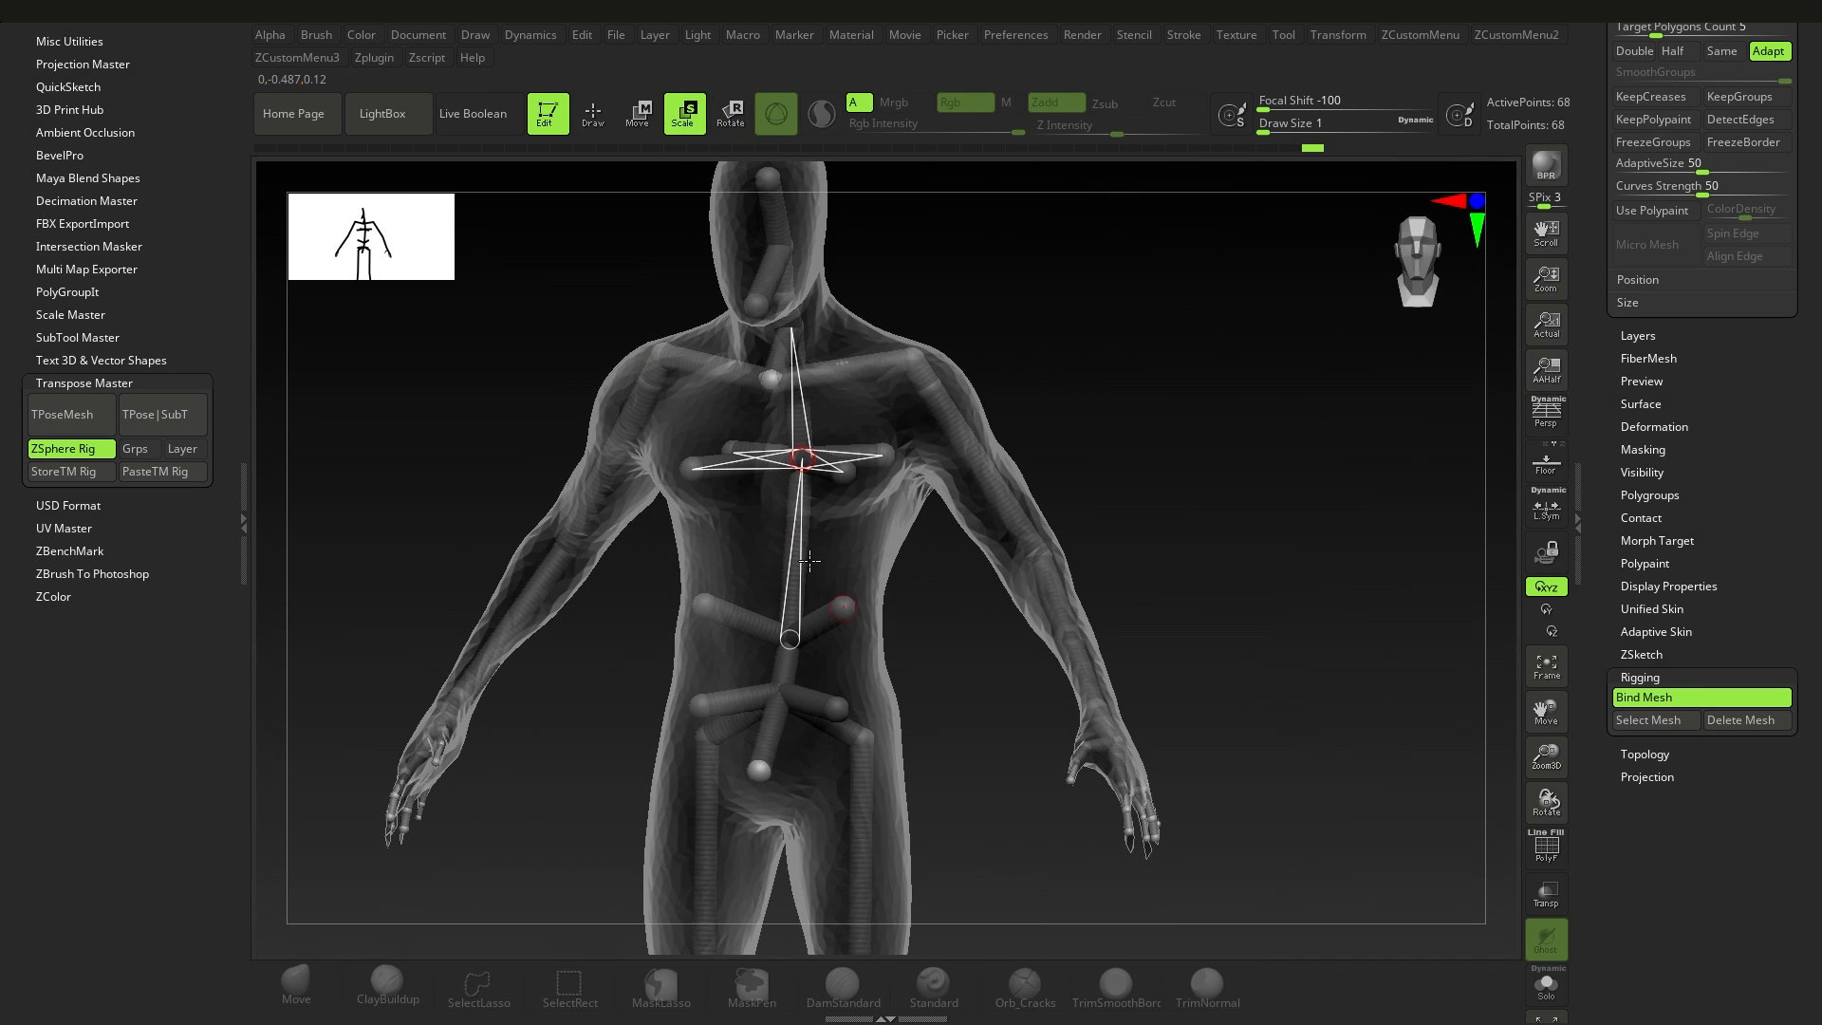
left_click_drag(799, 588, 872, 597)
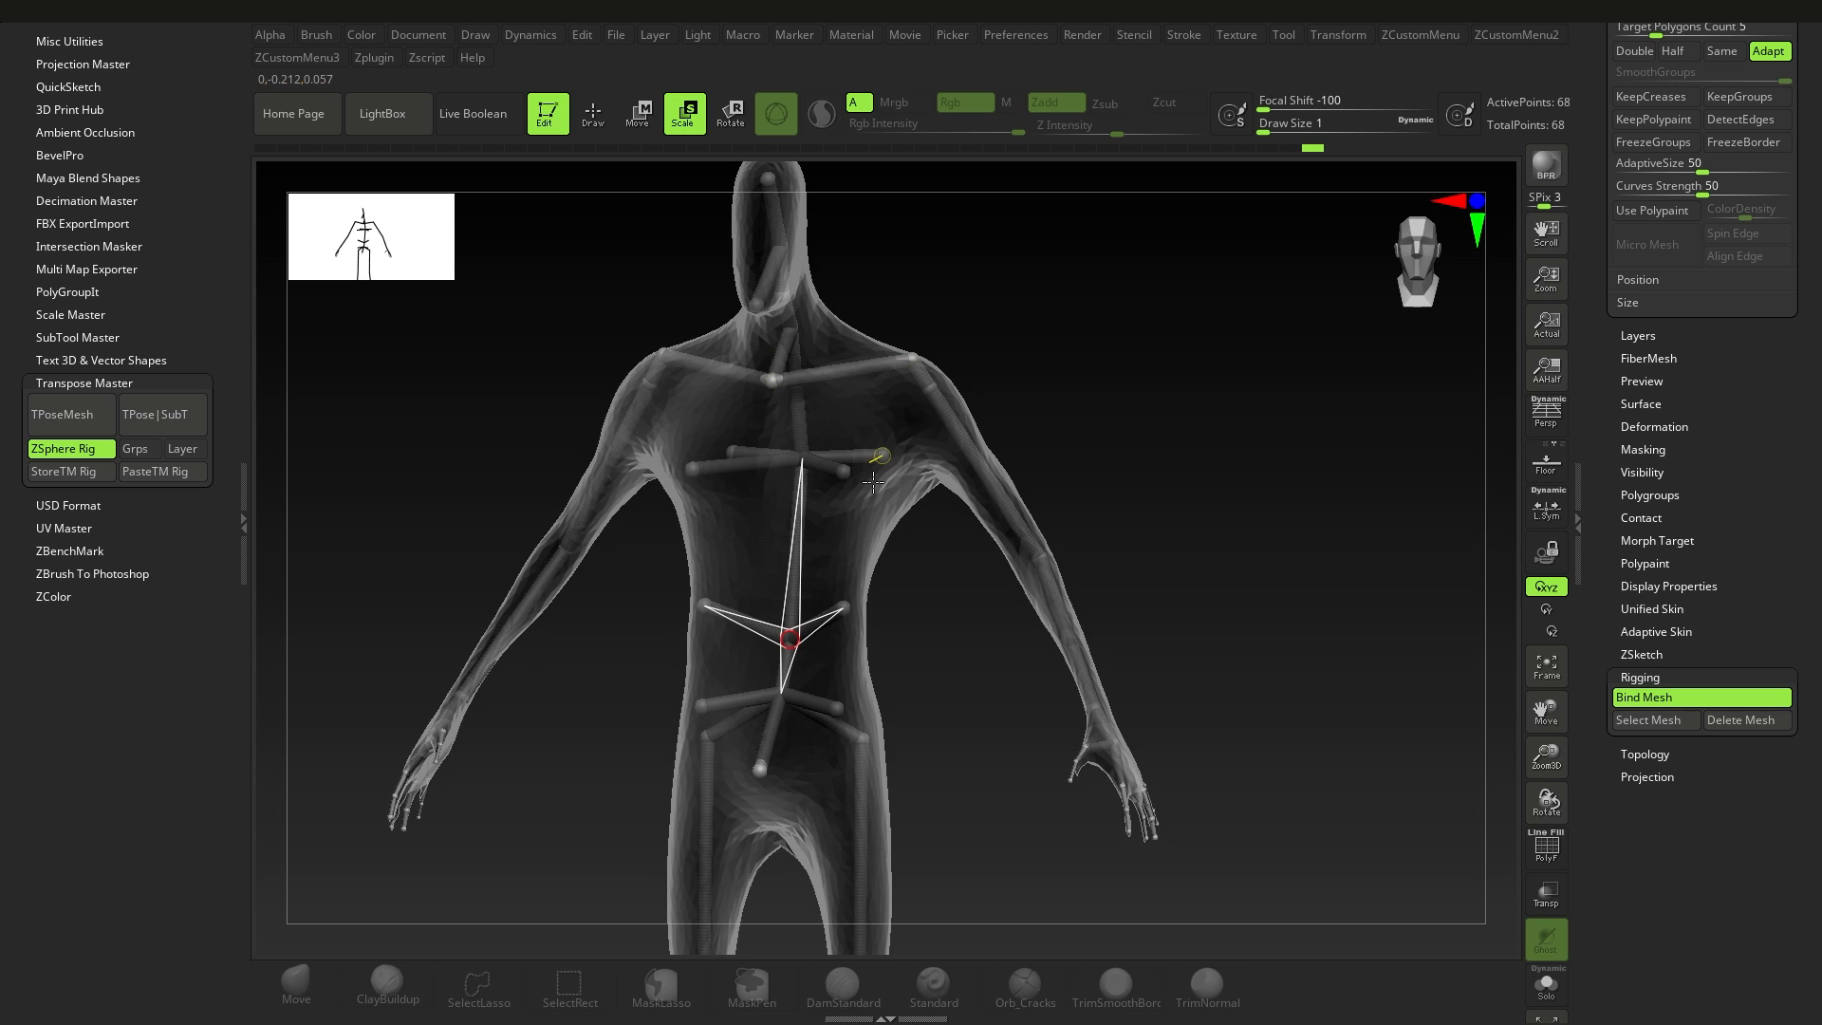
key("ctrl+z")
key("ctrl+z")
key("ctrl+z")
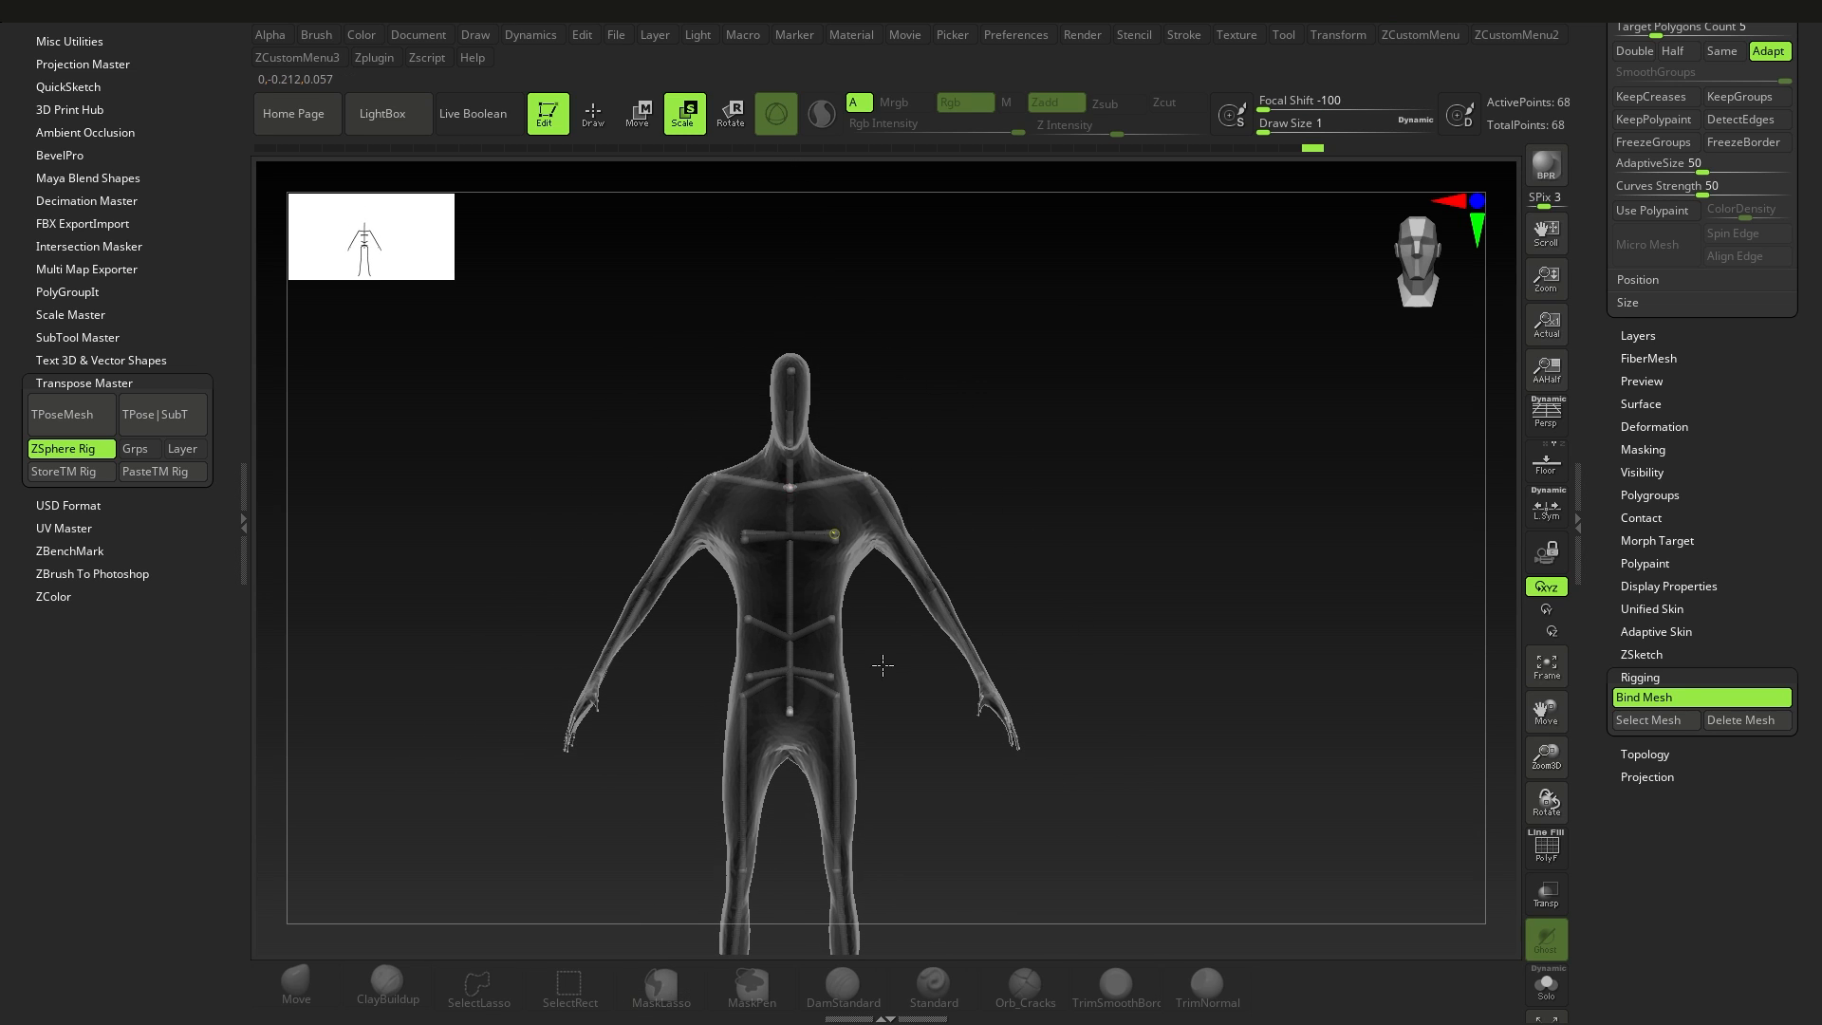
left_click_drag(883, 665, 871, 710, "alt")
key("ctrl+z")
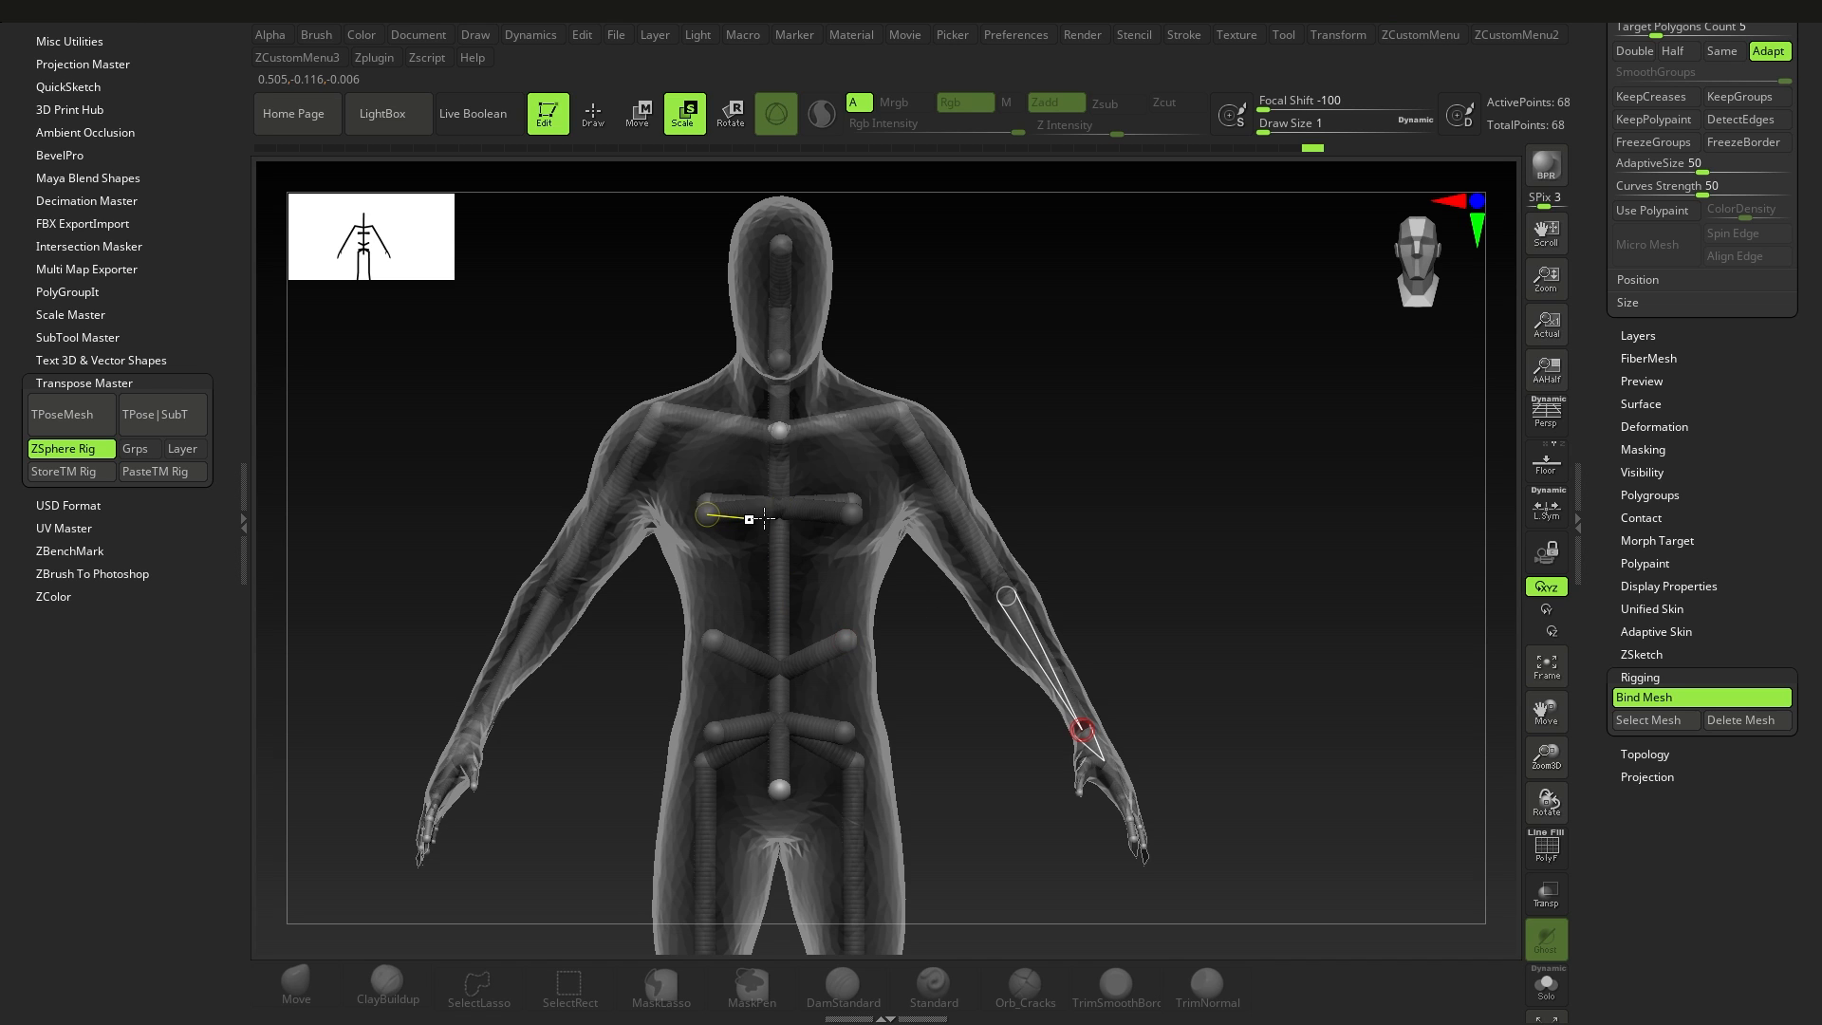
left_click_drag(906, 608, 838, 528)
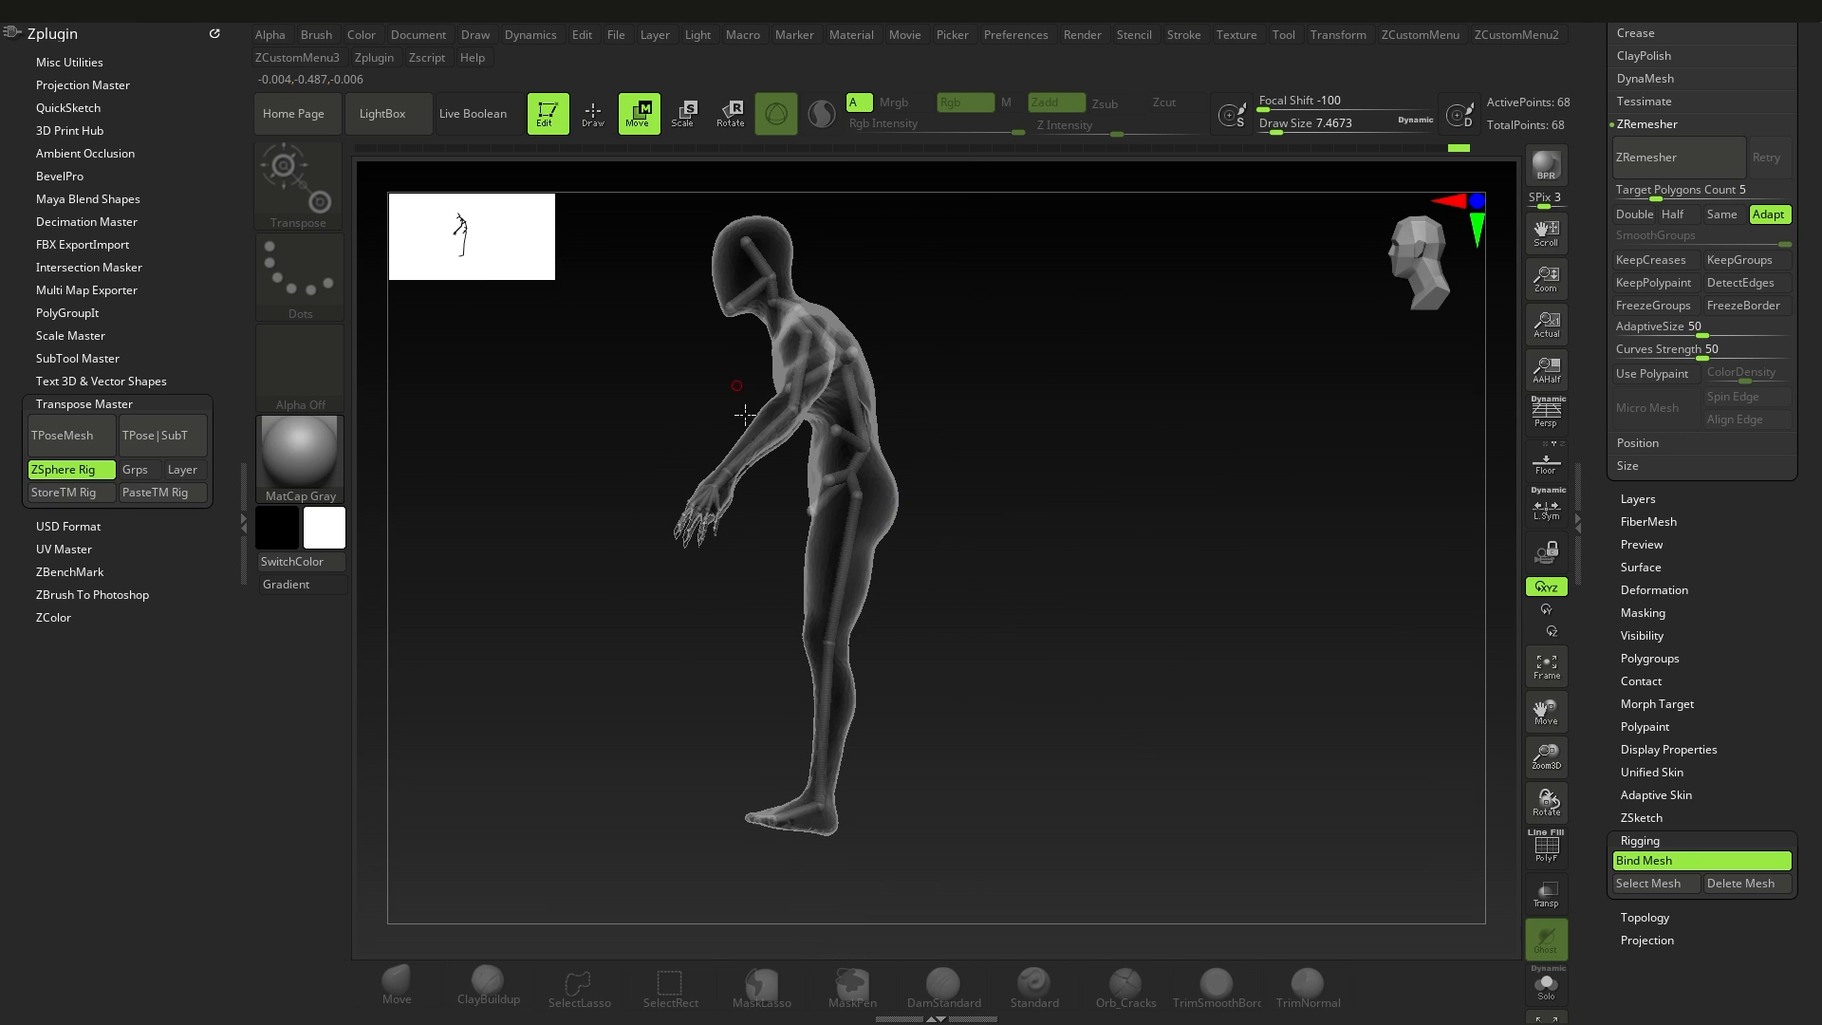
left_click_drag(818, 664, 815, 663)
key("ctrl+z")
key("ctrl+z")
Step: Rotate one leg's thigh and shin bones to swing the leg forward with a bent knee
key("r")
left_click_drag(833, 586, 792, 566)
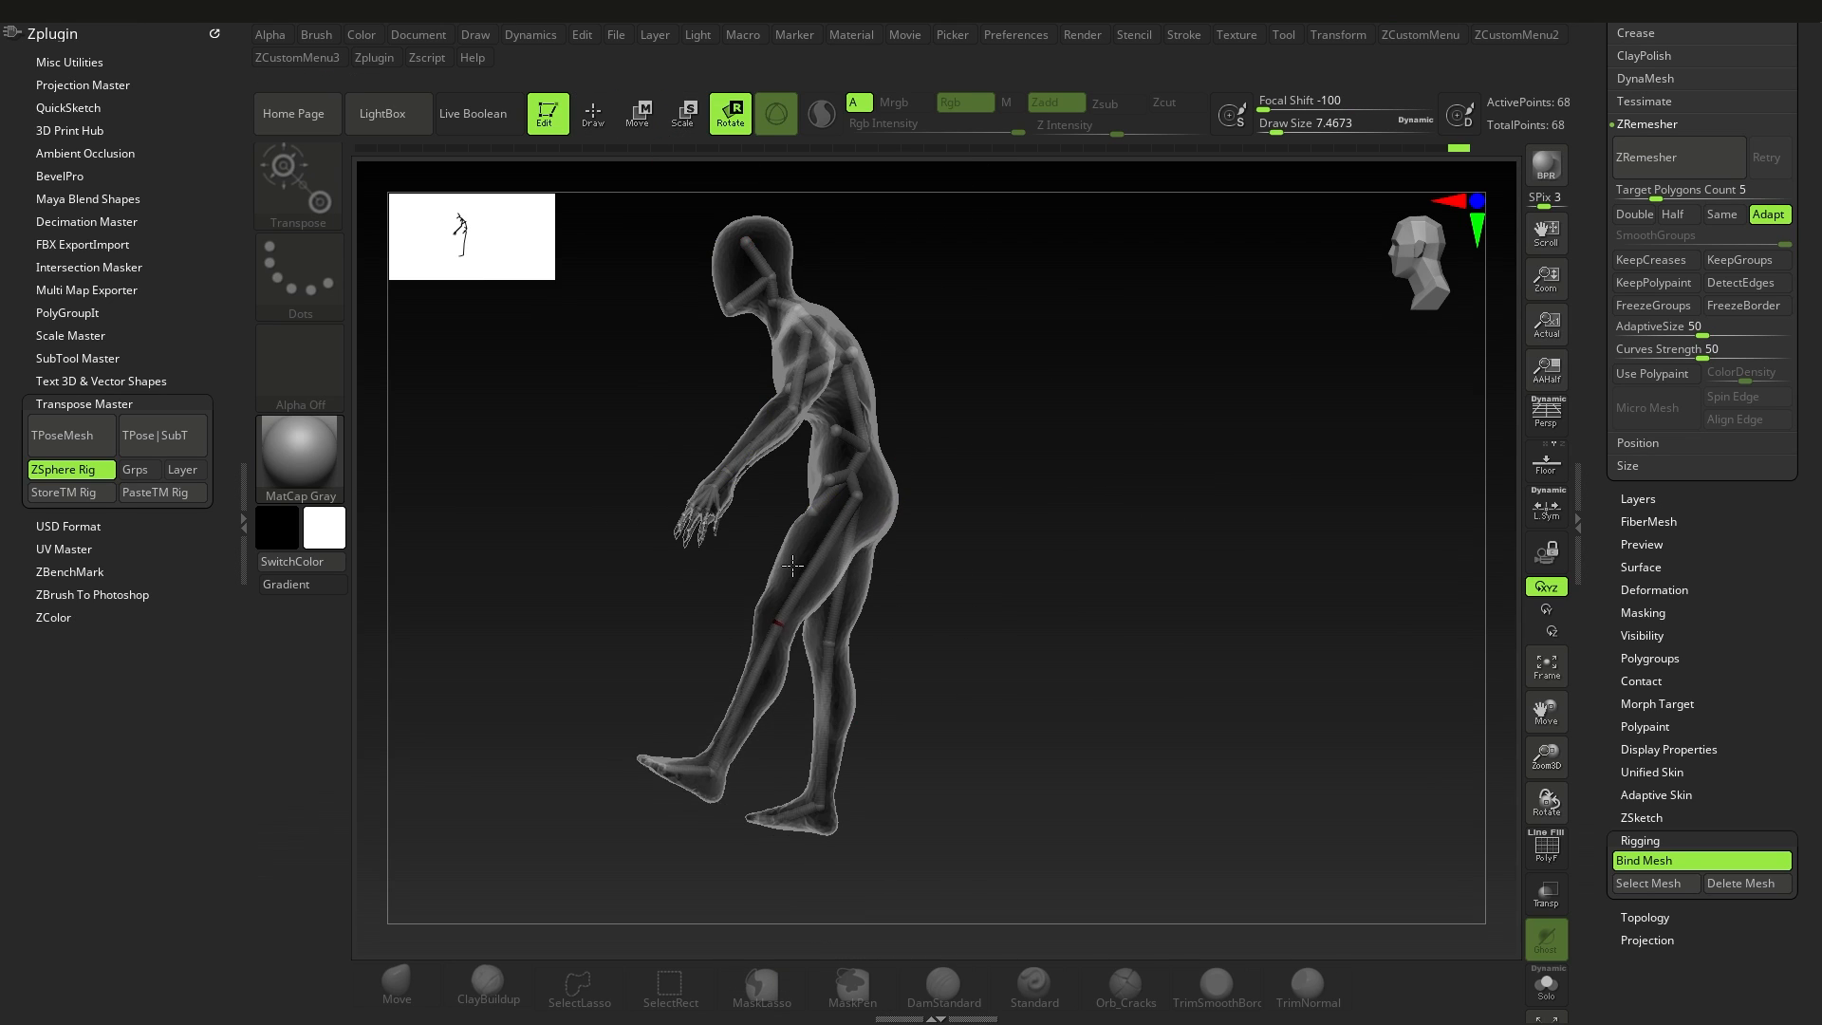
left_click_drag(742, 700, 788, 731)
left_click_drag(821, 567, 767, 536)
left_click_drag(676, 657, 723, 665)
left_click_drag(690, 742, 683, 633)
Step: Rotate the other leg's thigh and shin bones backward to complete the running pose
left_click_drag(842, 574, 894, 579)
left_click_drag(954, 707, 1029, 638)
left_click_drag(892, 574, 934, 559)
right_click_drag(1091, 598, 607, 612)
right_click_drag(901, 693, 978, 616, "ctrl")
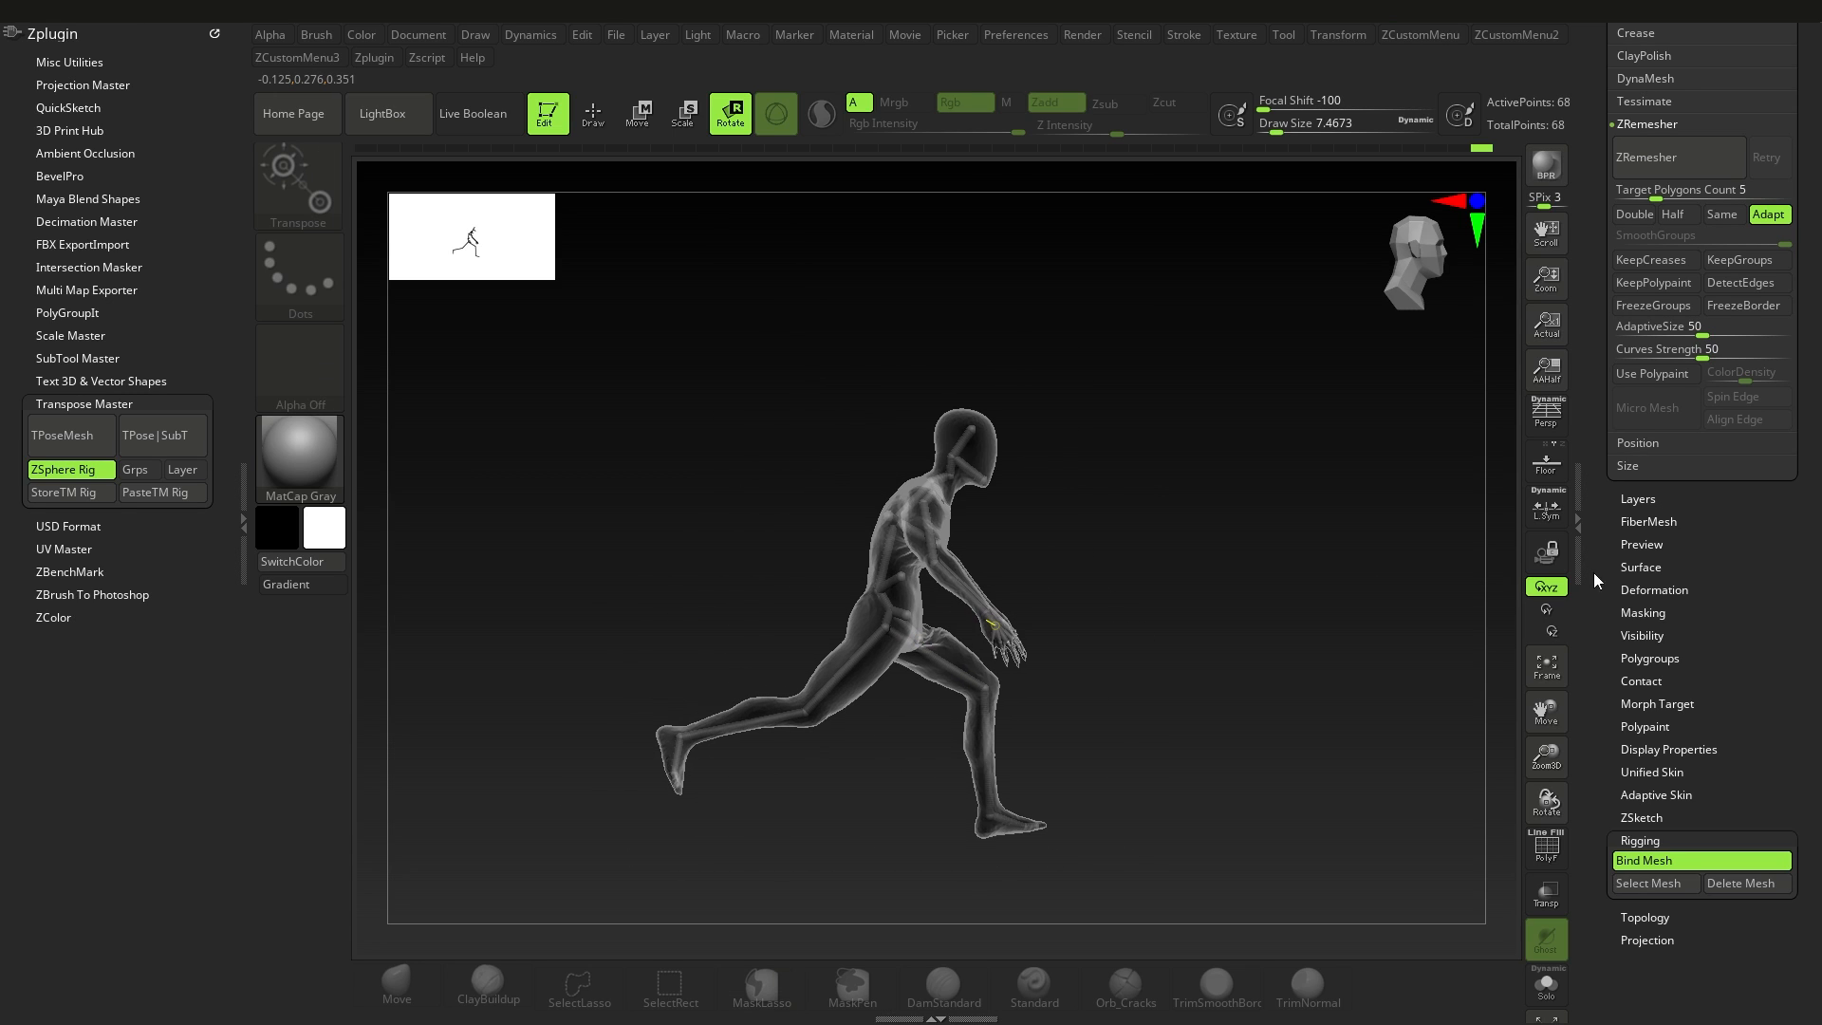
Step: Try rotating the whole posed rig with the Rotate deformation
left_click(1679, 589)
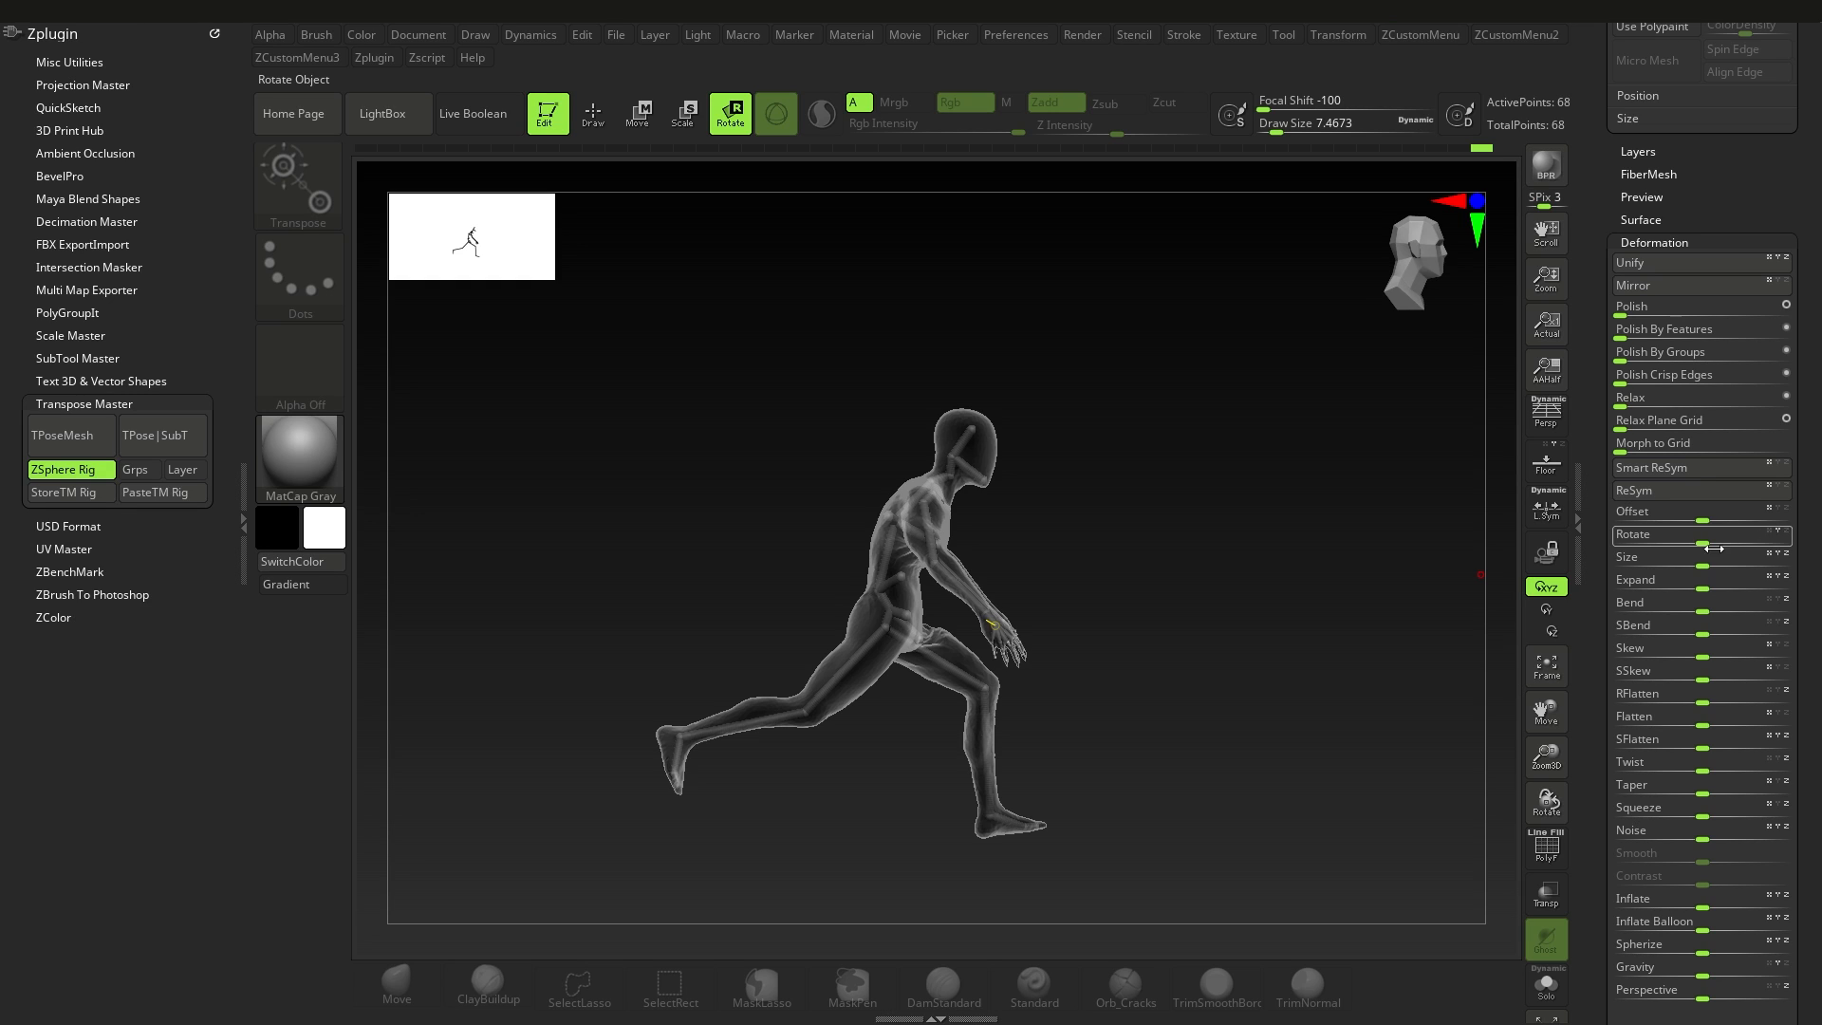
left_click_drag(1689, 542, 1718, 544)
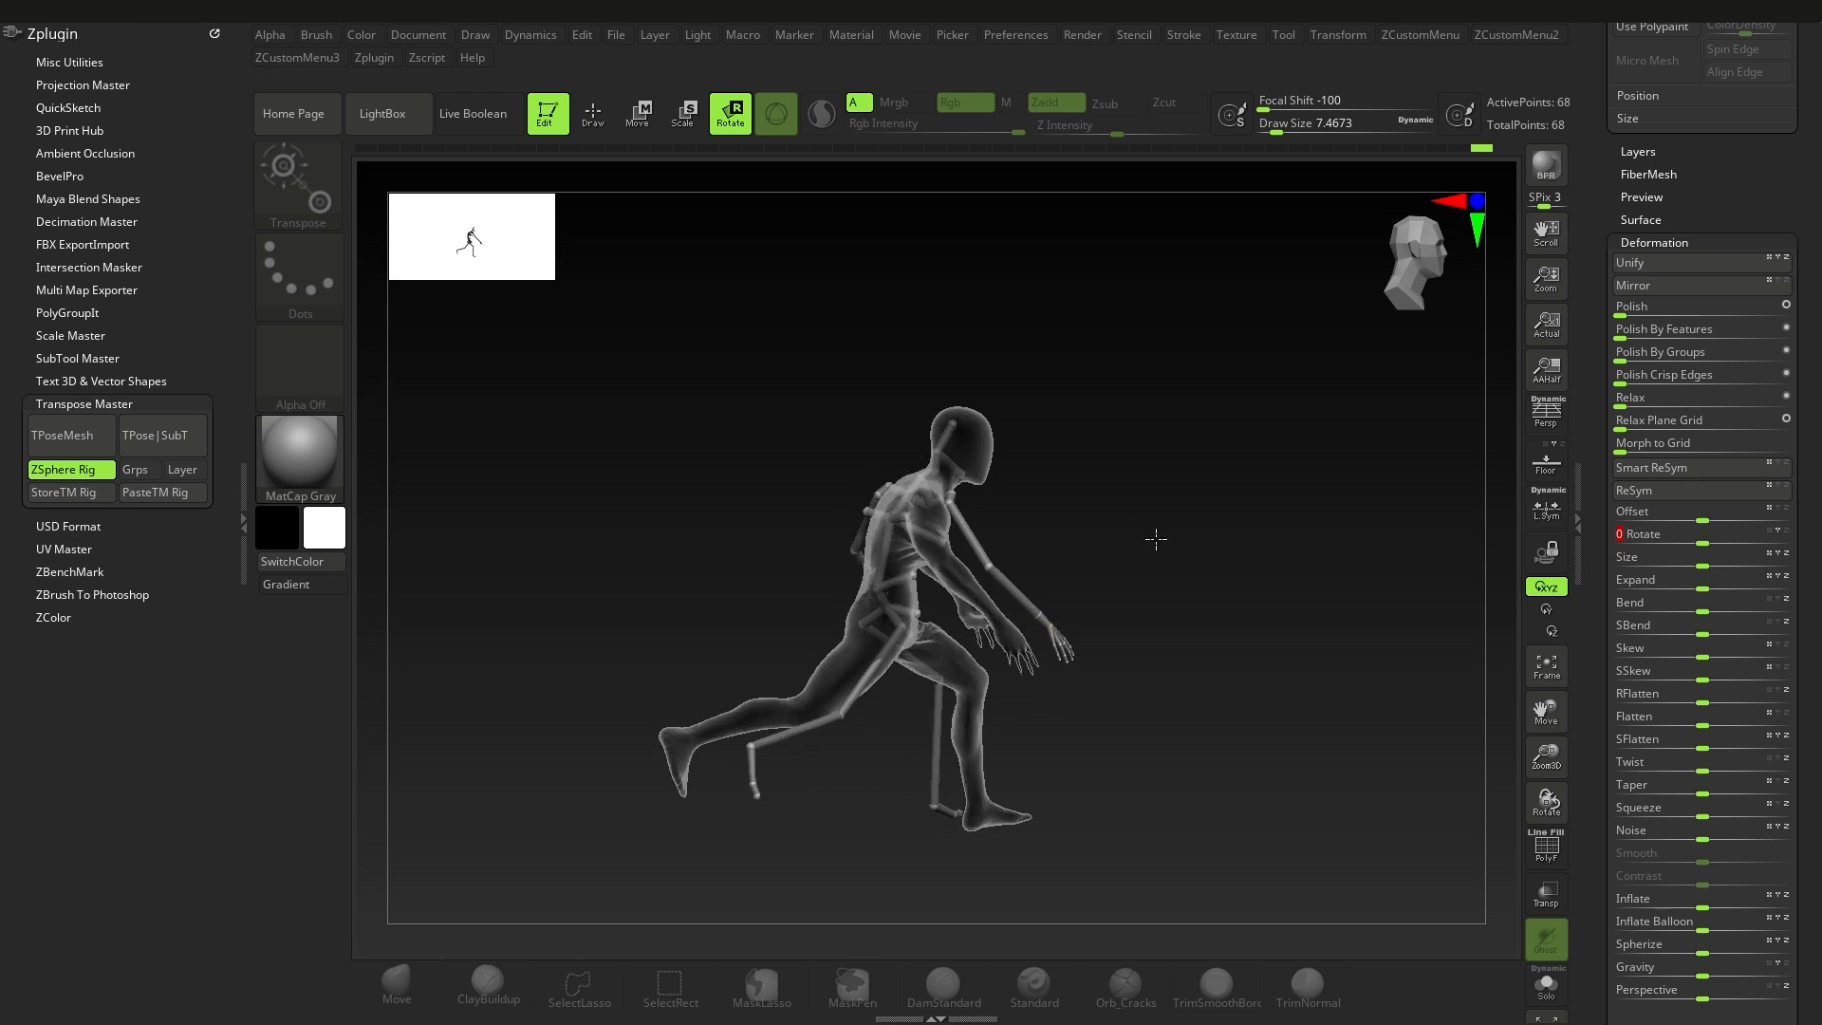
Step: Adjust the rear ankle and hip area of the posed rig in Move mode, and undo the unwanted moves
left_click(644, 128)
right_click_drag(1124, 607, 1158, 797, "ctrl")
left_click_drag(673, 750, 673, 746)
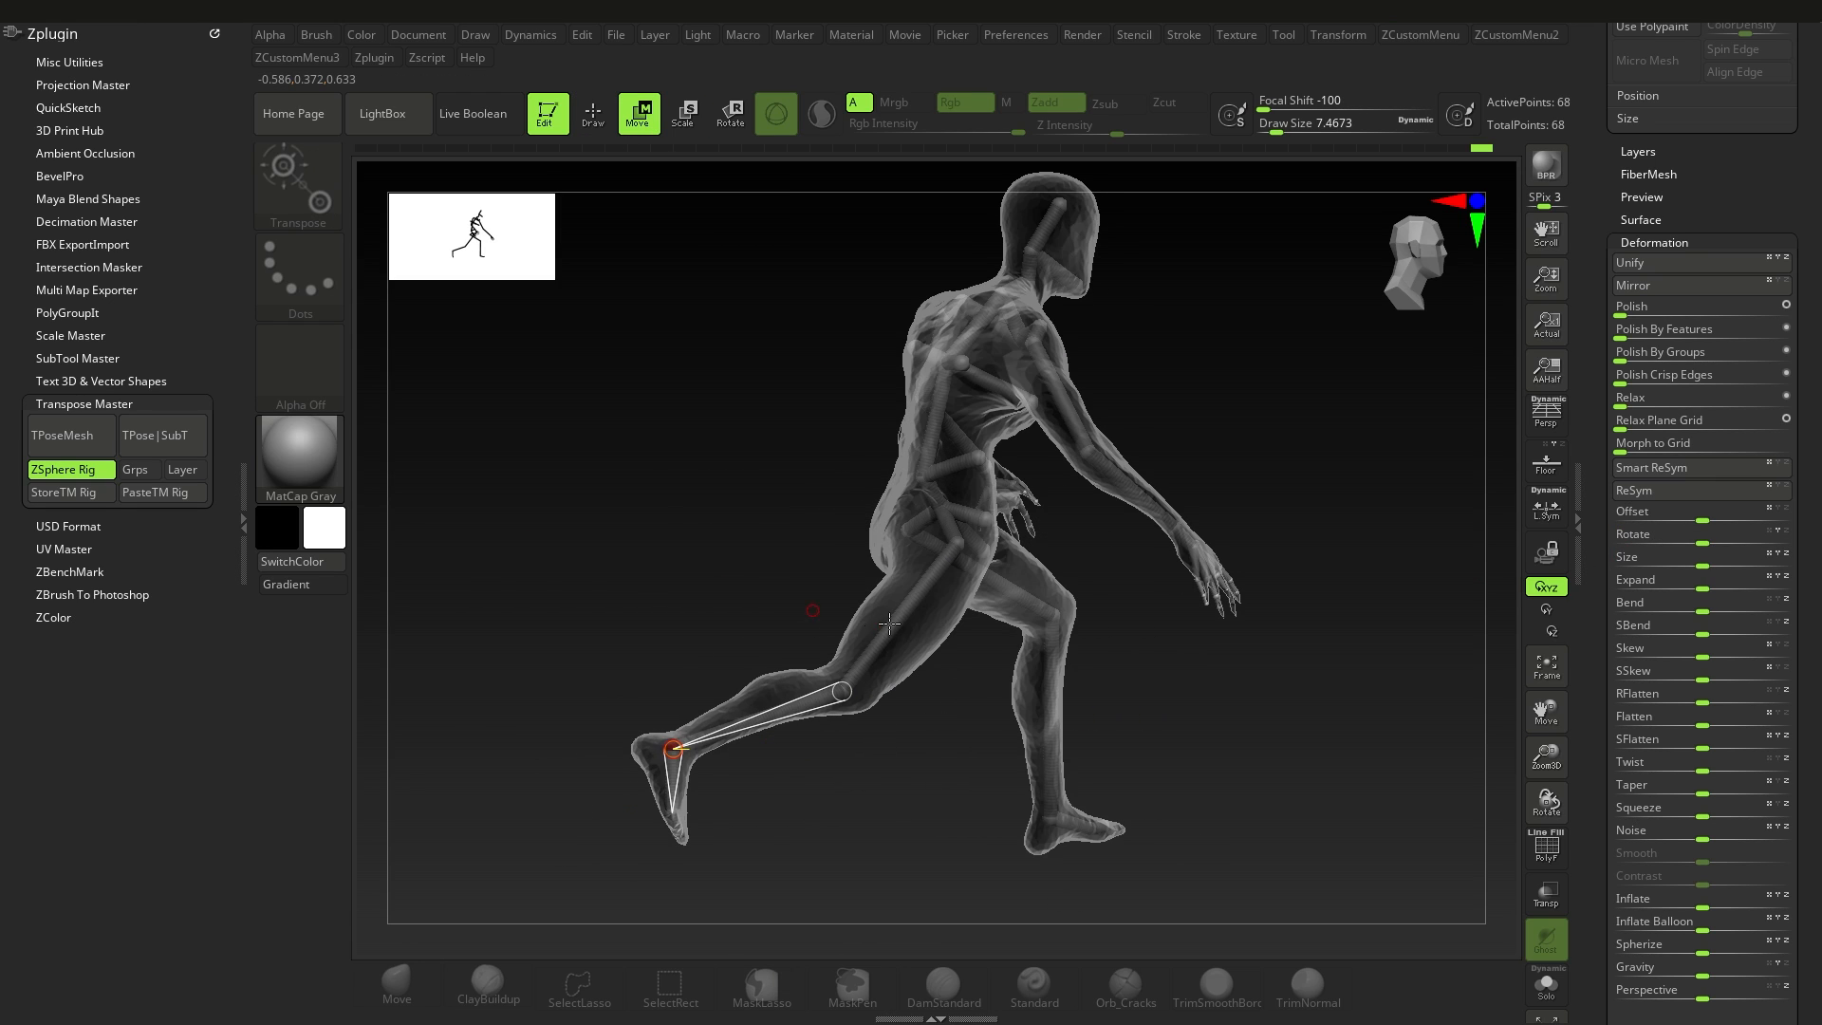
mouse_move(1119, 616)
right_mouse_down("alt")
mouse_move(1034, 721)
mouse_move(955, 723)
mouse_move(890, 643)
mouse_move(941, 634)
mouse_move(935, 560)
mouse_move(1025, 593)
mouse_move(974, 612)
mouse_move(919, 681)
mouse_move(931, 613)
right_mouse_up("alt")
mouse_move(931, 613)
right_mouse_down()
mouse_move(883, 608)
mouse_move(949, 603)
right_mouse_up()
mouse_move(1006, 517)
right_mouse_down("ctrl")
mouse_move(1013, 569)
mouse_move(1040, 574)
right_mouse_up("ctrl")
right_click_drag(919, 599, 974, 618)
mouse_move(974, 618)
right_mouse_down("ctrl")
mouse_move(1173, 649)
mouse_move(1057, 626)
mouse_move(943, 638)
mouse_move(1022, 645)
right_mouse_up("ctrl")
key("ctrl+z")
key("ctrl+z")
key("ctrl+z")
key("ctrl+shift+z")
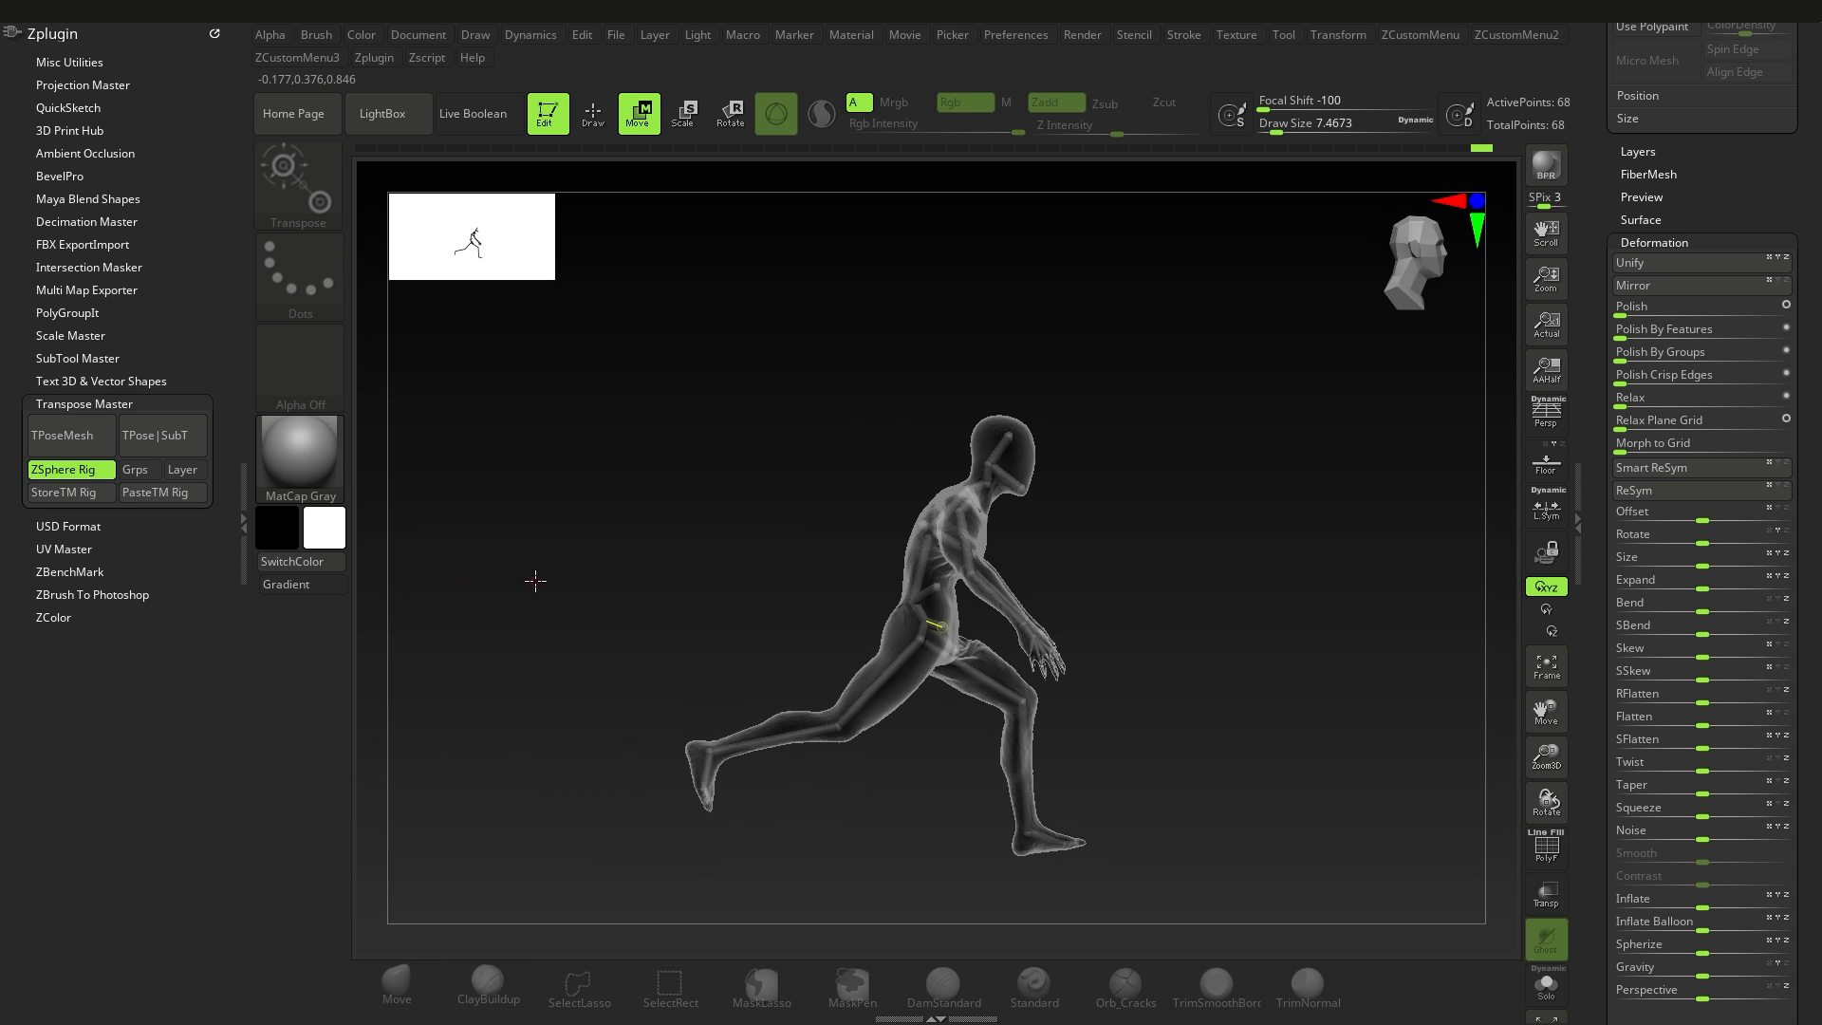
Step: Transfer the finished pose from the Transpose Master rig back to the original subtools
left_click(157, 440)
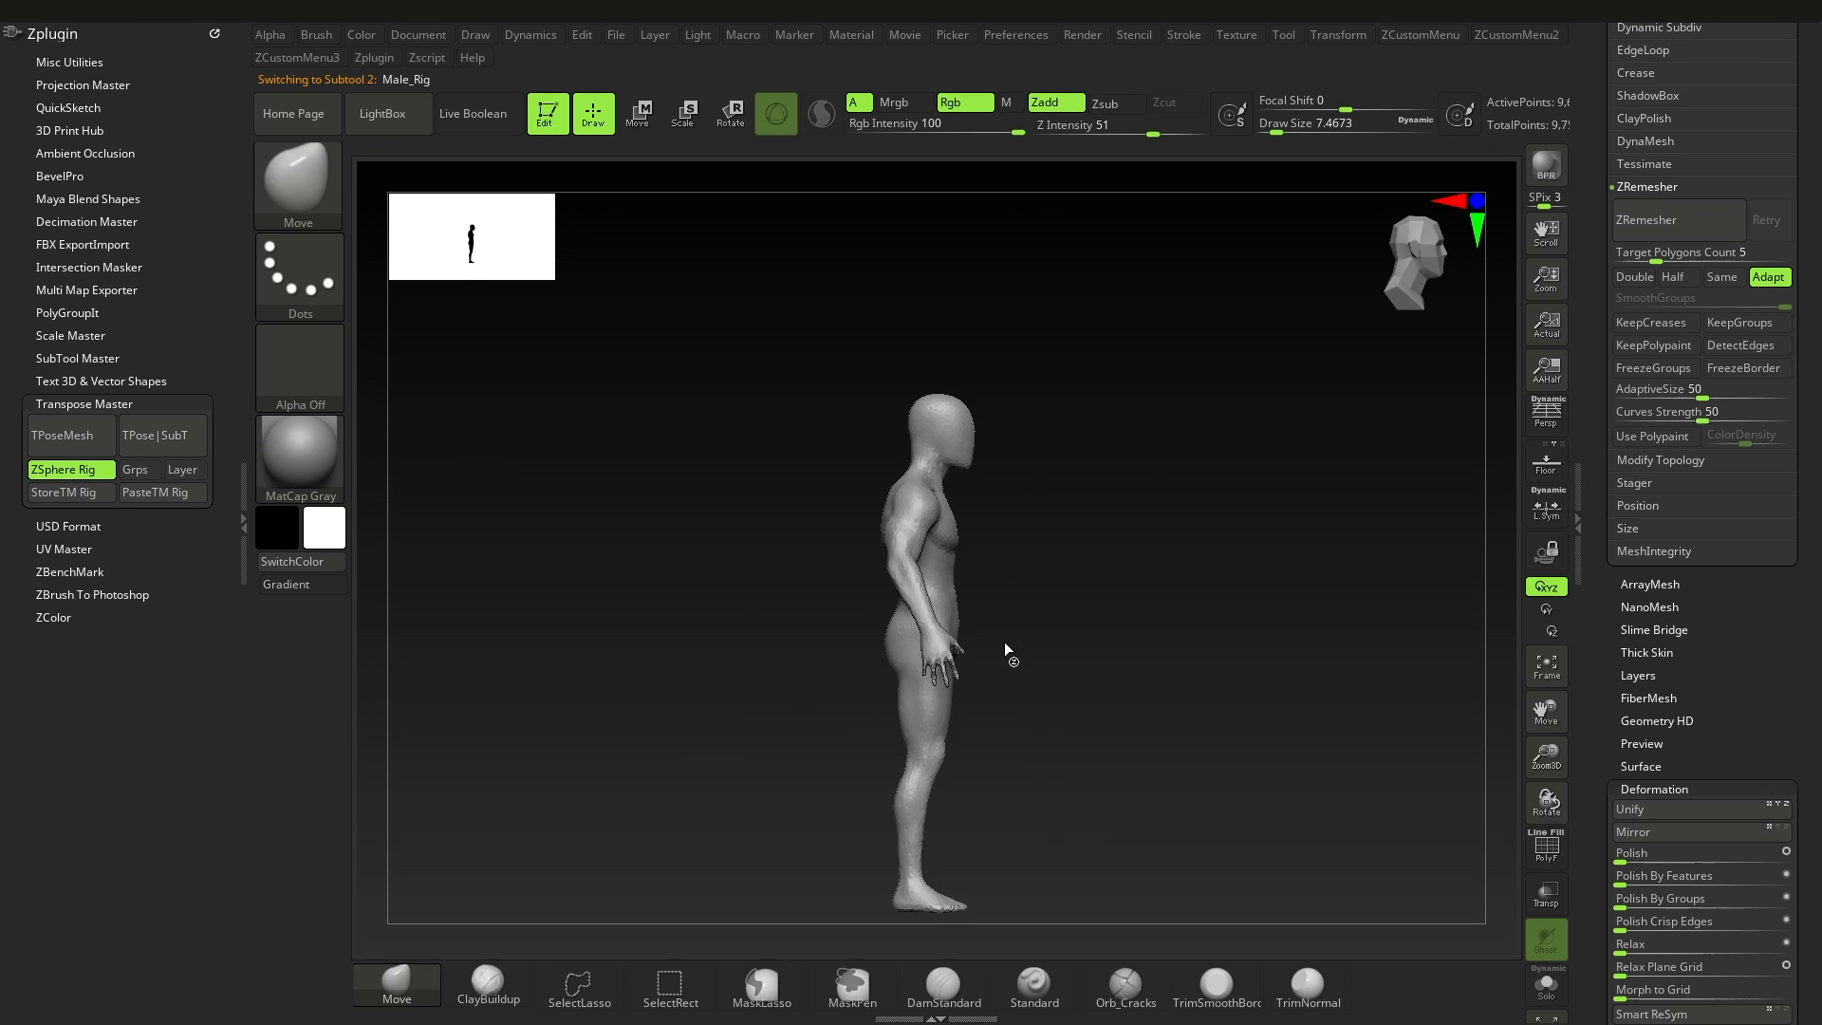
right_click_drag(1086, 566, 915, 588)
scroll(1679, 673, "up", 10)
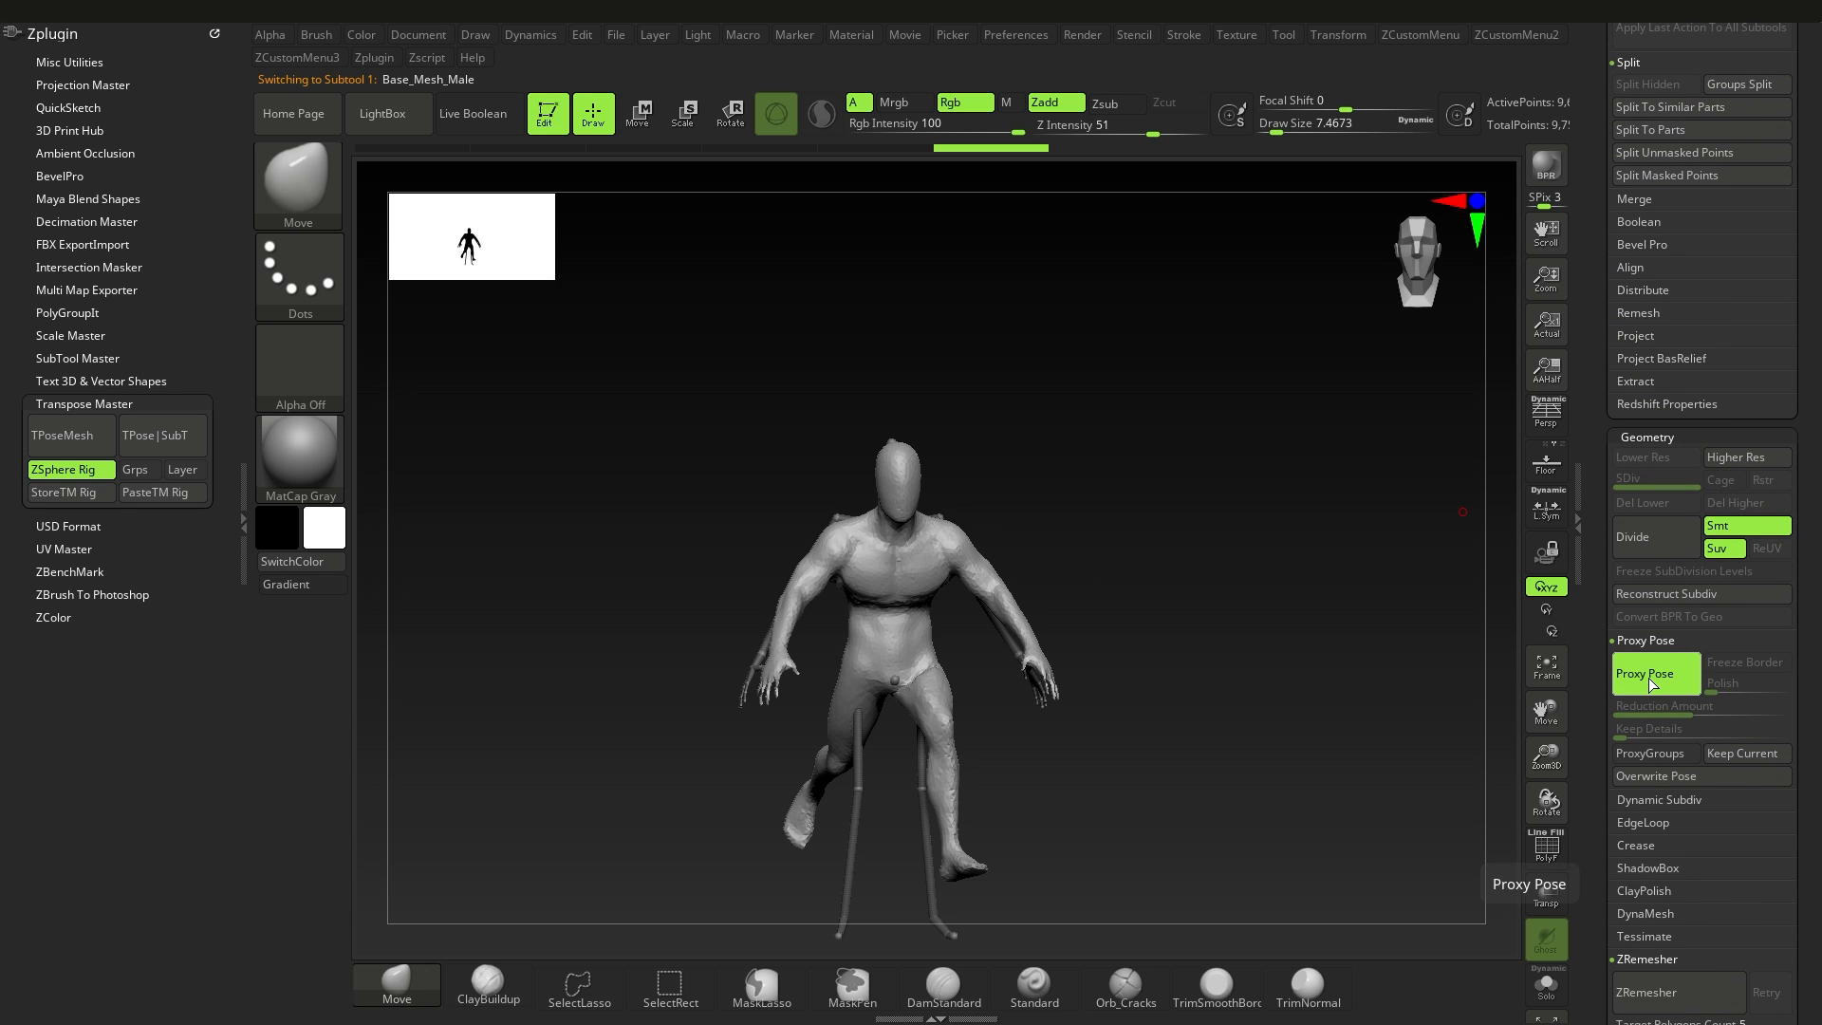
Step: Turn off Proxy Pose on Base_Mesh_Male to carry the pose over to the original mesh
left_click(1650, 684)
right_click_drag(899, 654, 867, 565, "ctrl")
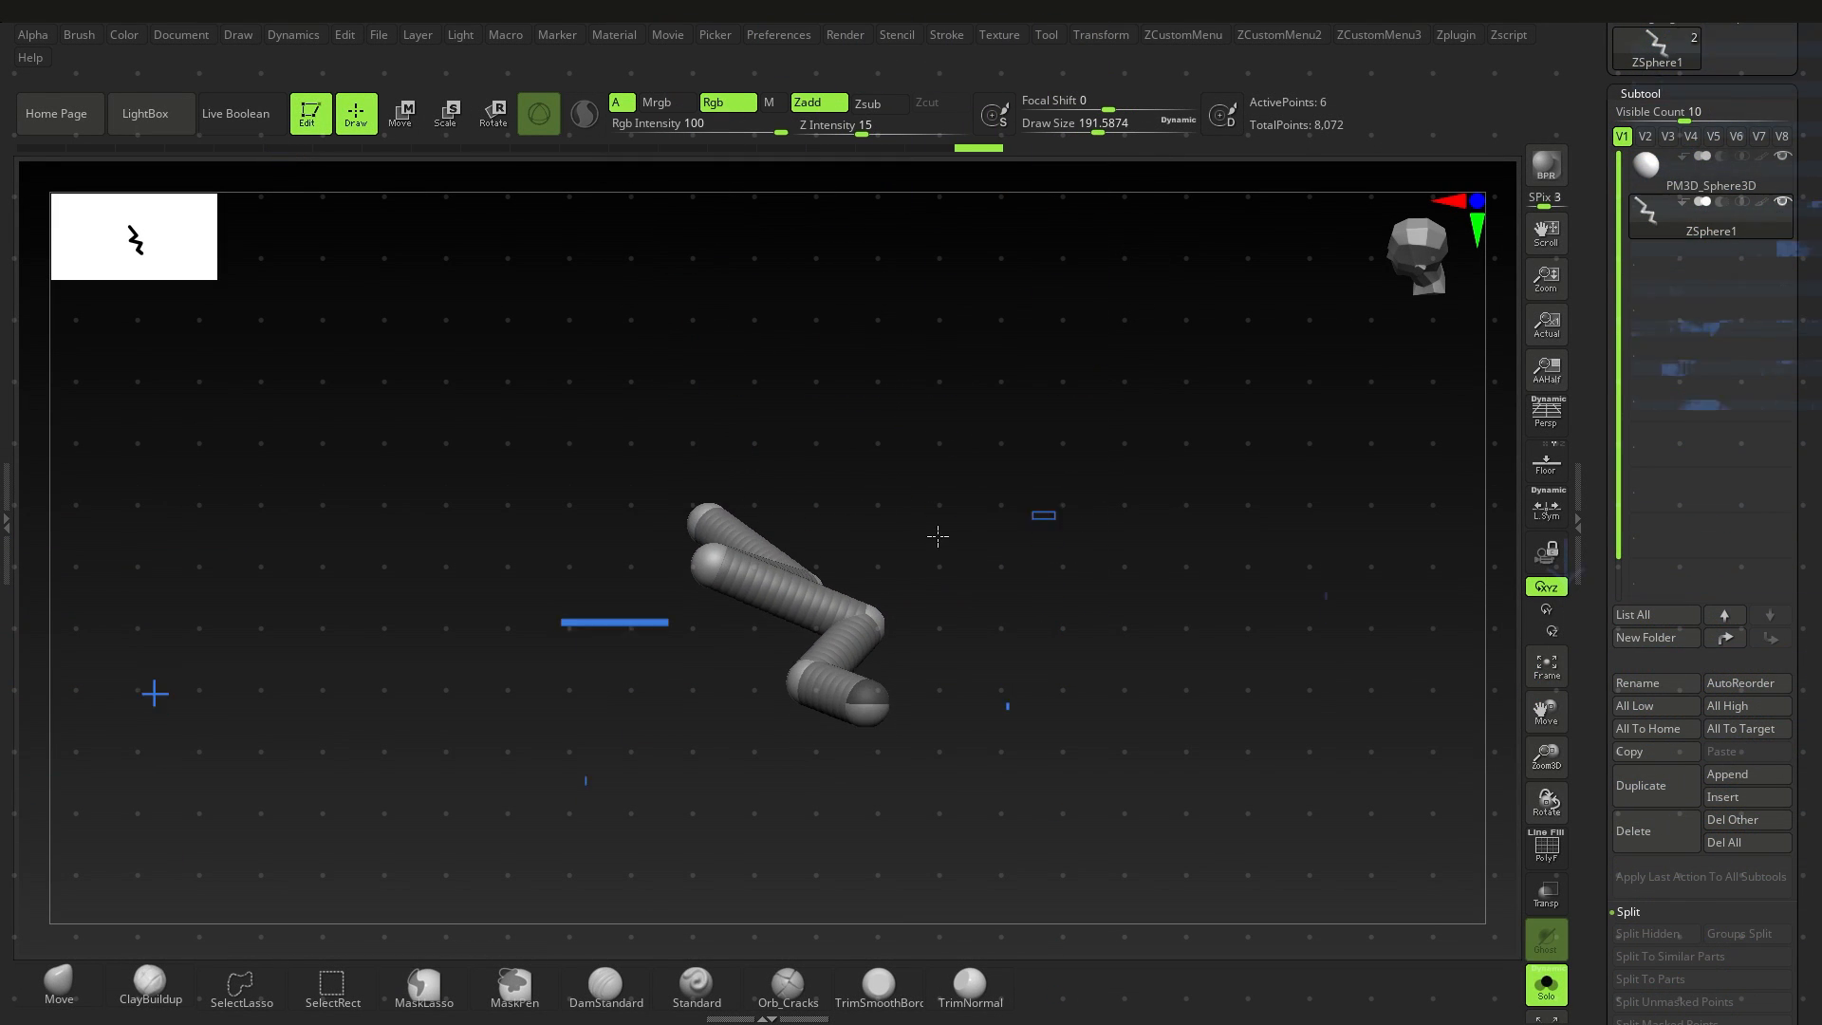
Step: Copy the zigzag ZSphere chain into memory with the Curves Helper
left_click_drag(932, 549, 968, 504)
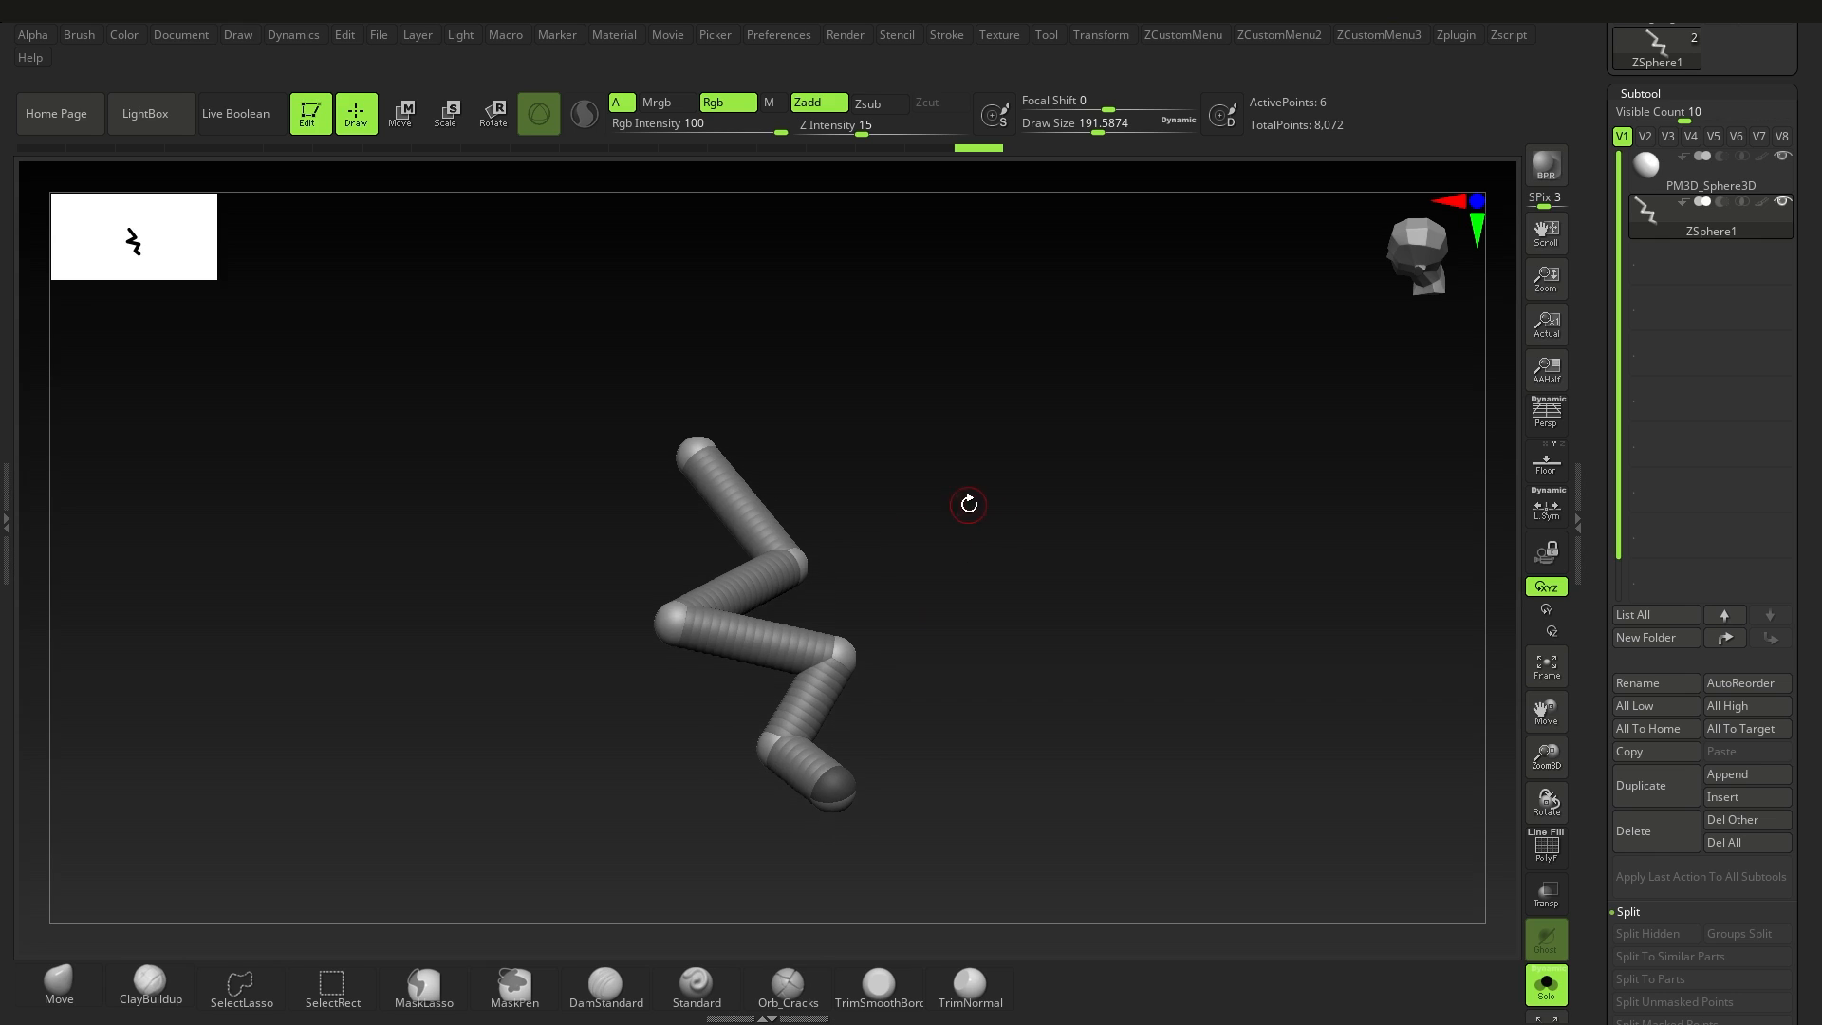
left_click(950, 38)
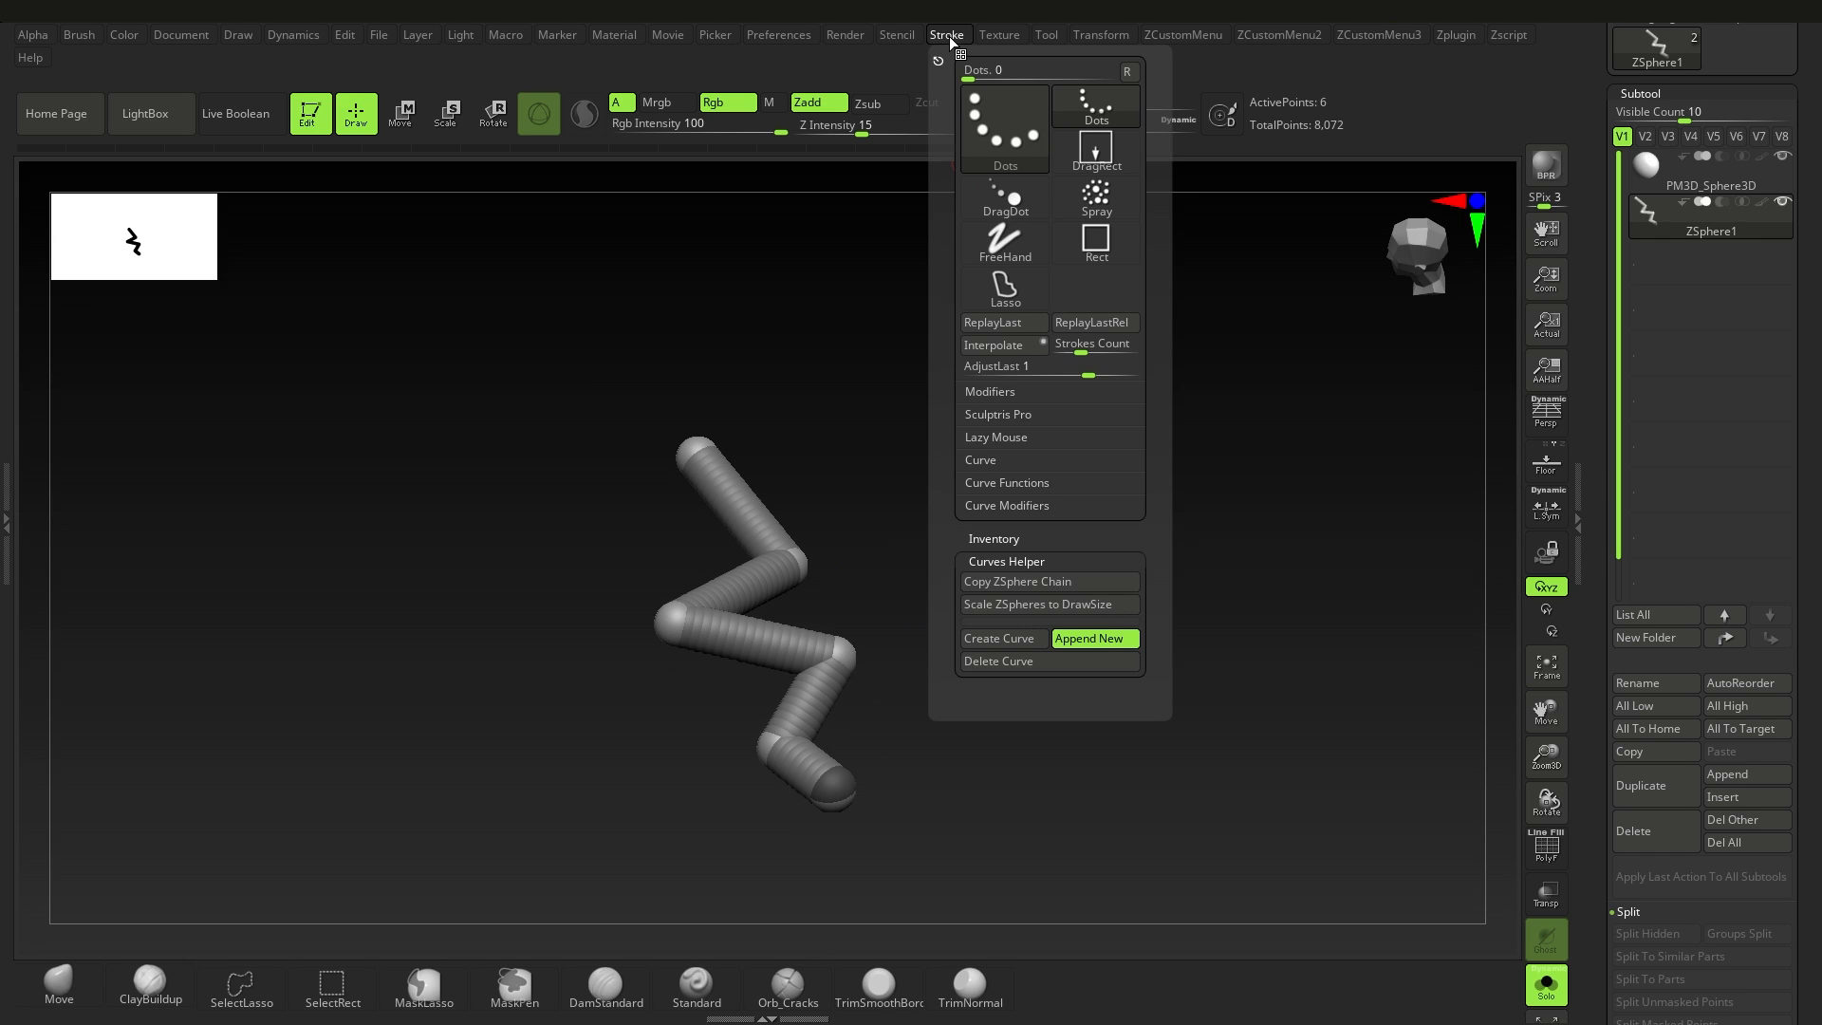
left_click(1034, 582)
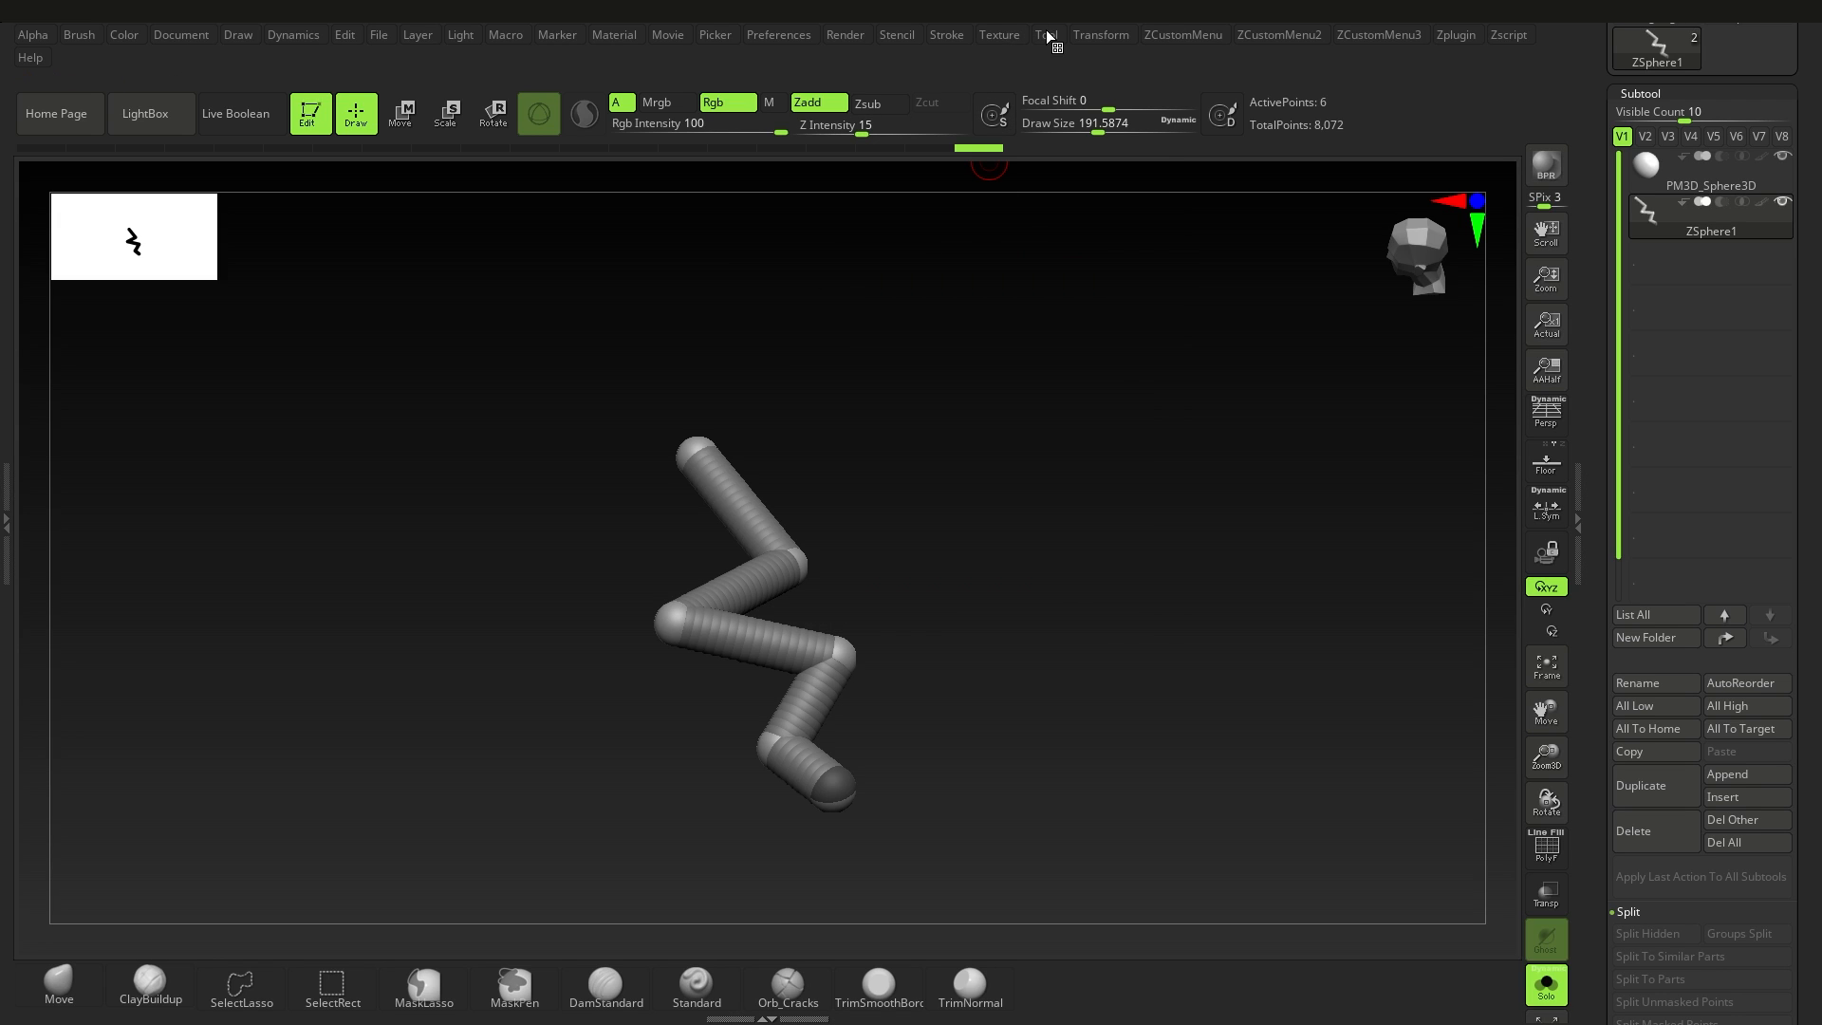
Step: Create a curve from the copied ZSphere chain on the PM3D_Gear3D1 subtool
left_click(944, 34)
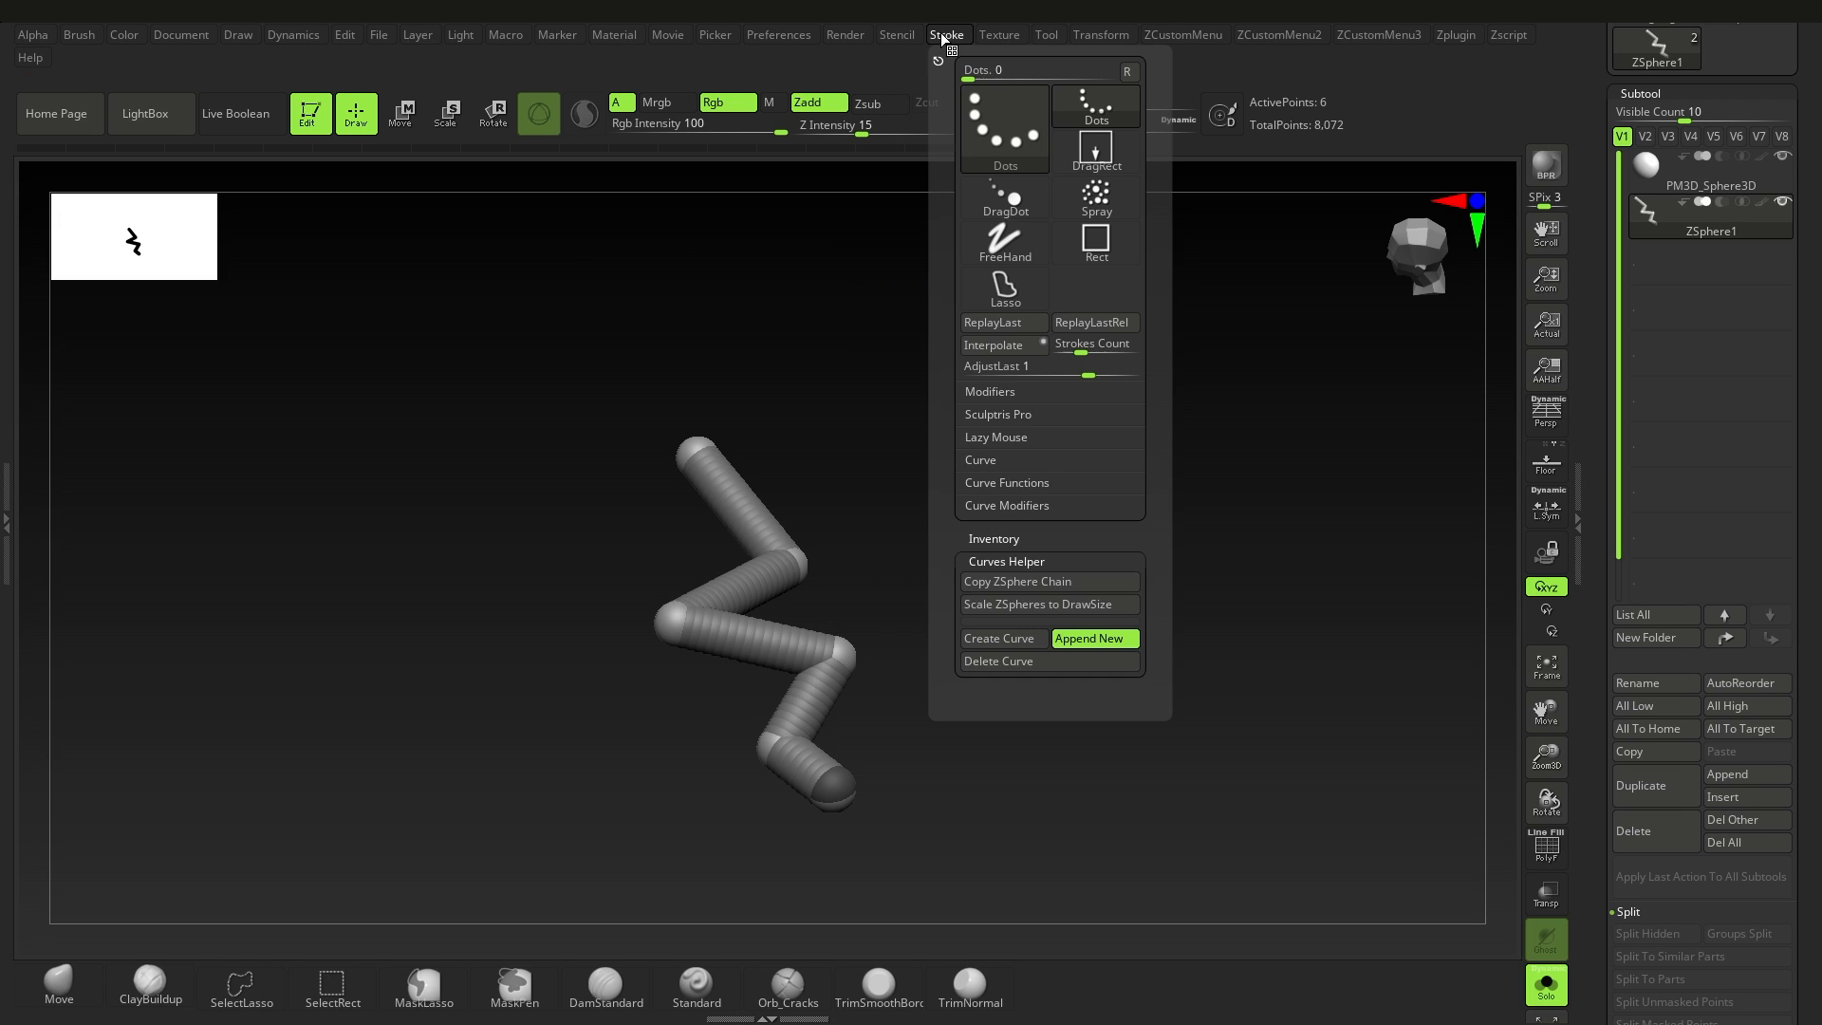
left_click(1004, 638)
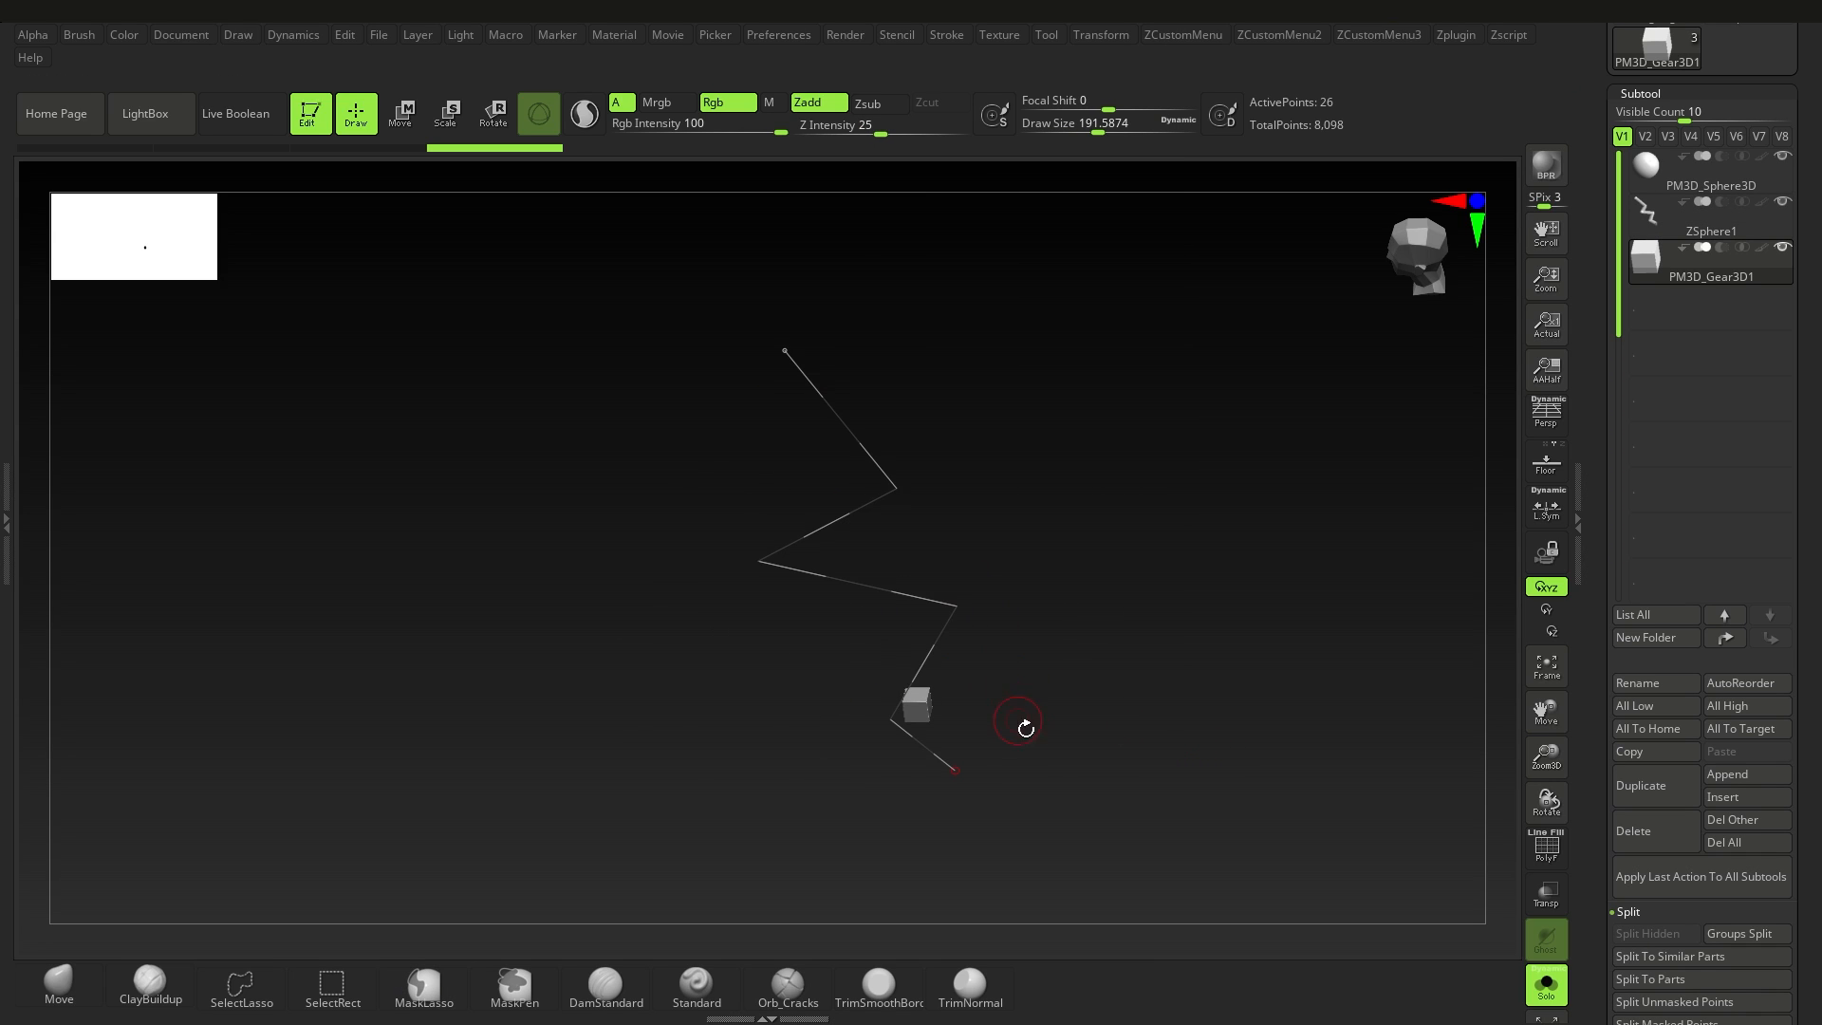
left_click_drag(1054, 635, 1149, 520)
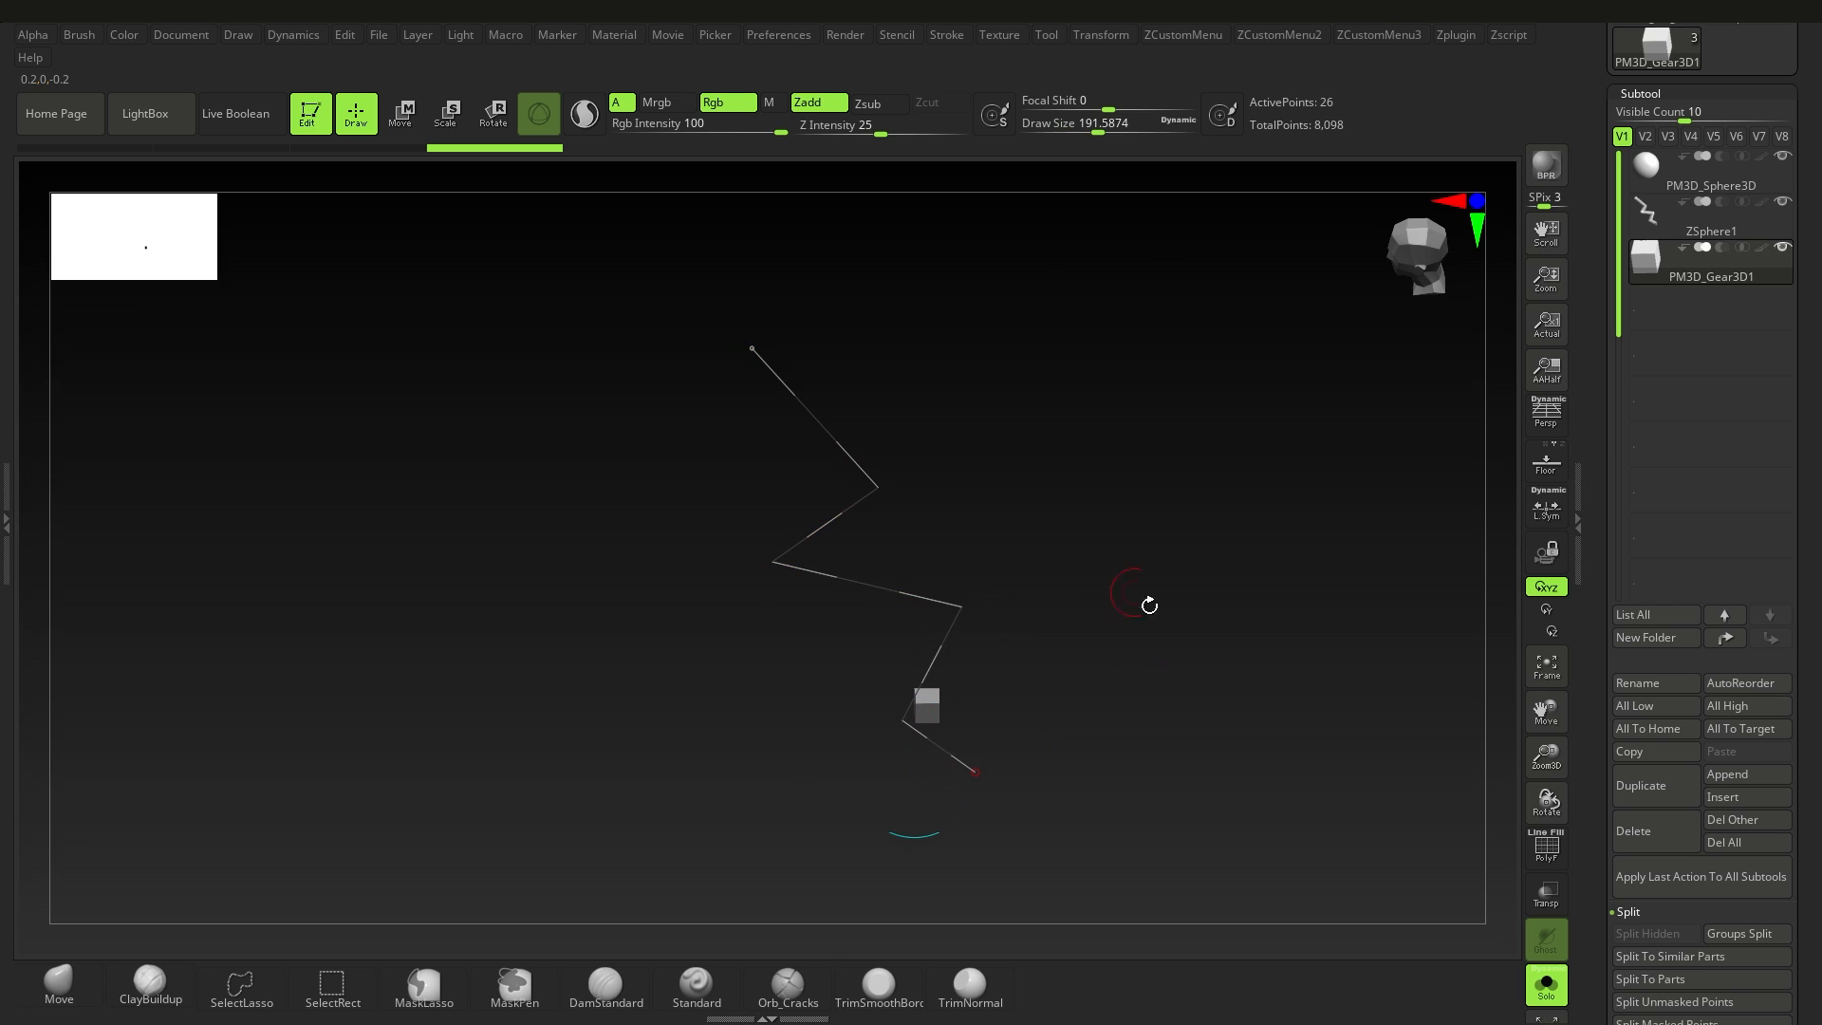
Step: Try generating a strap along the zigzag curve with the CurveStrapSnap brush at a draw size of about 228, and undo it
key("b")
key("c")
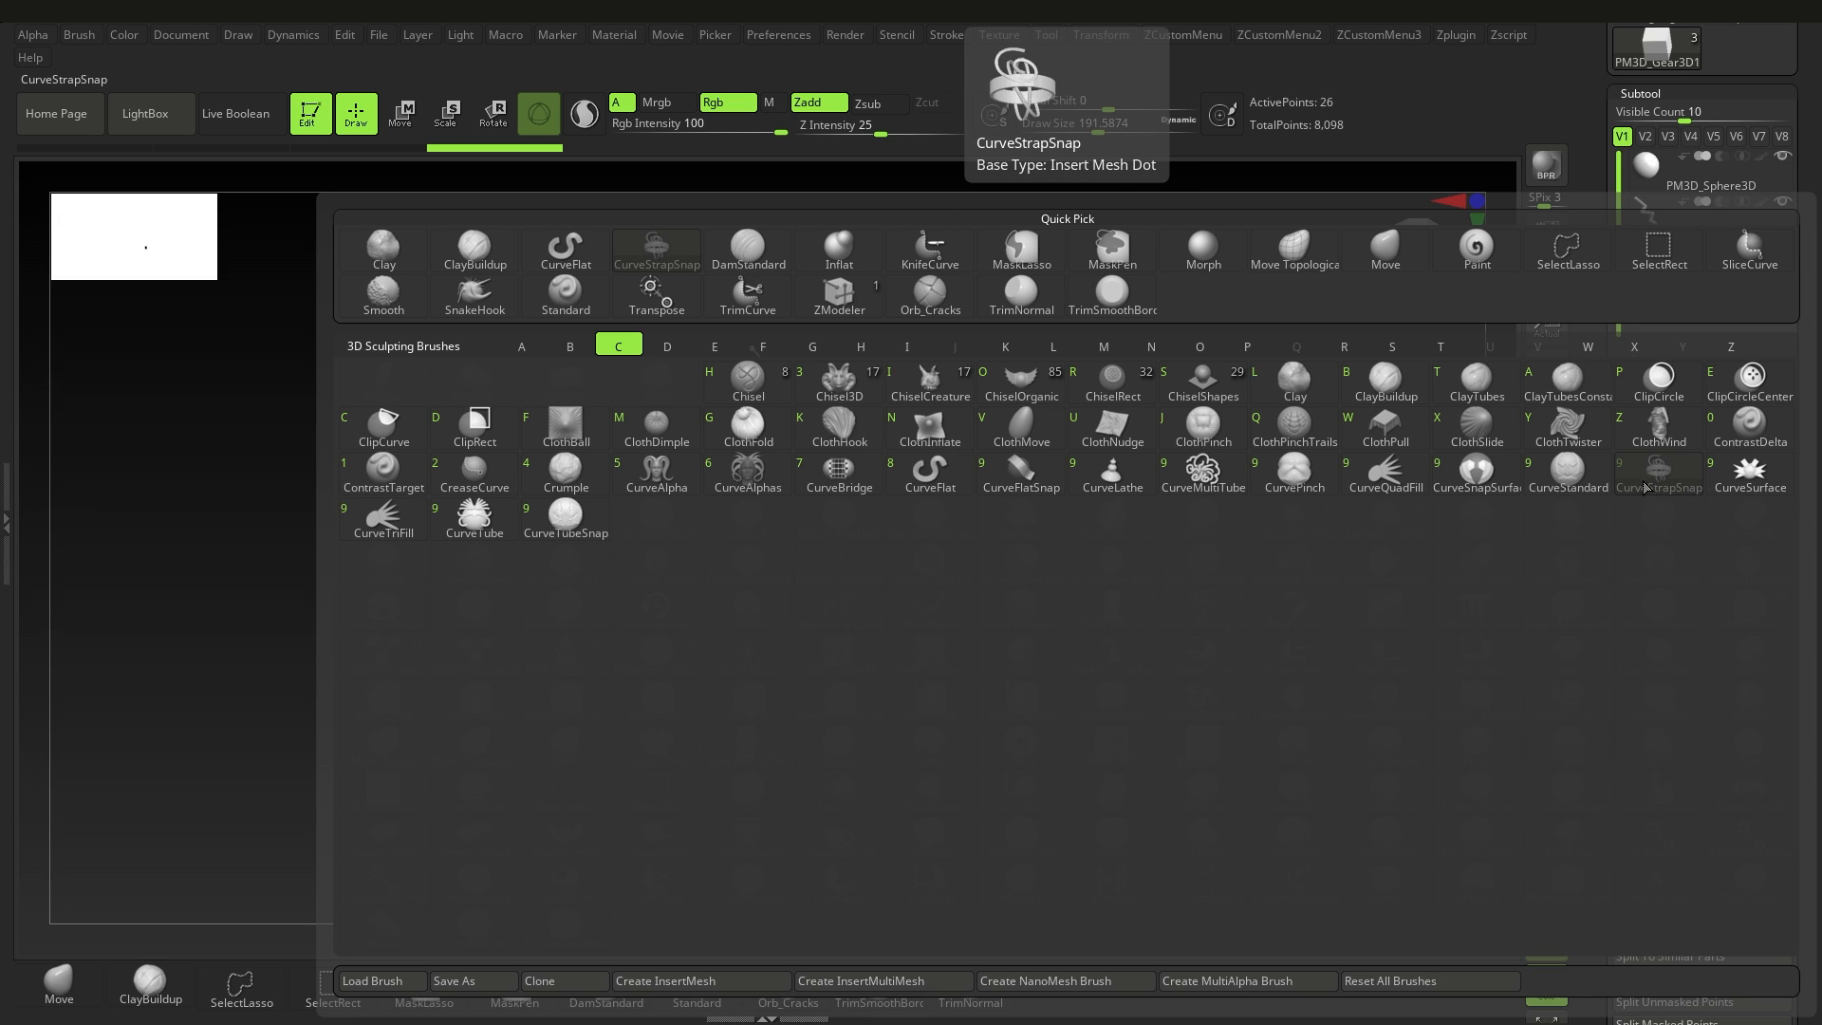
key("s")
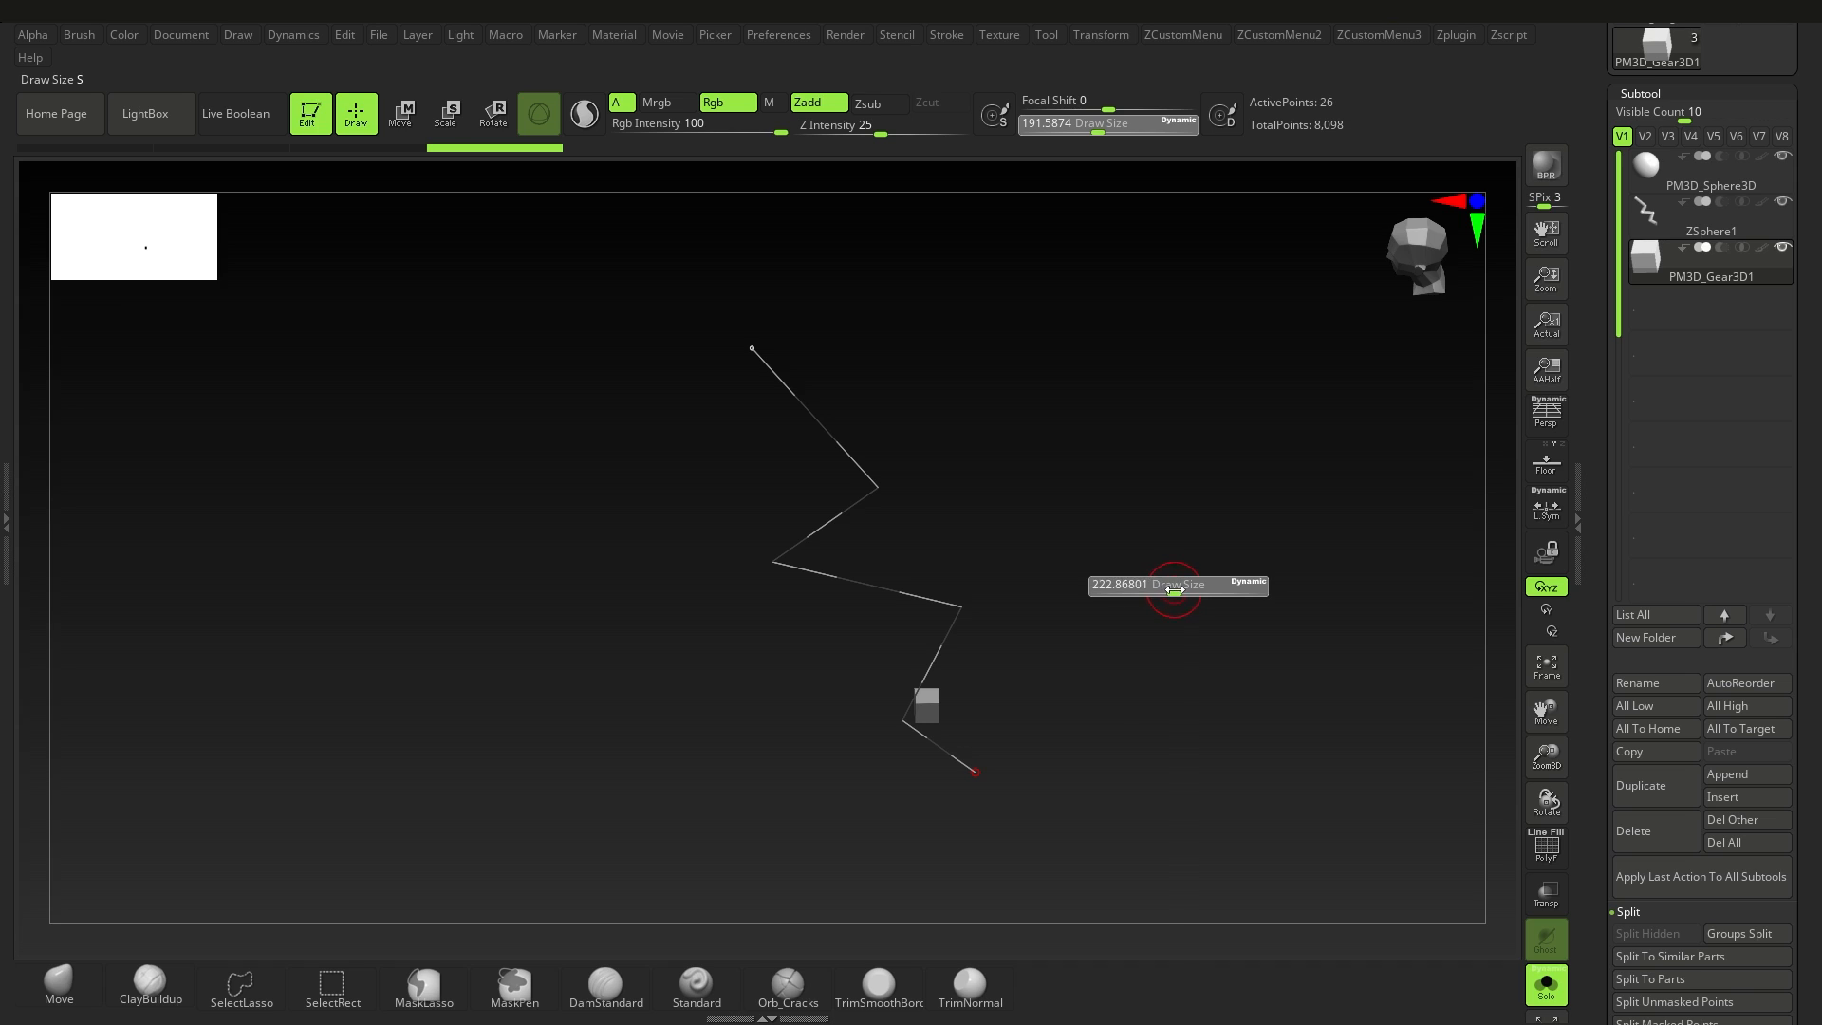
left_click(832, 577)
left_click_drag(1155, 654, 964, 765, "alt")
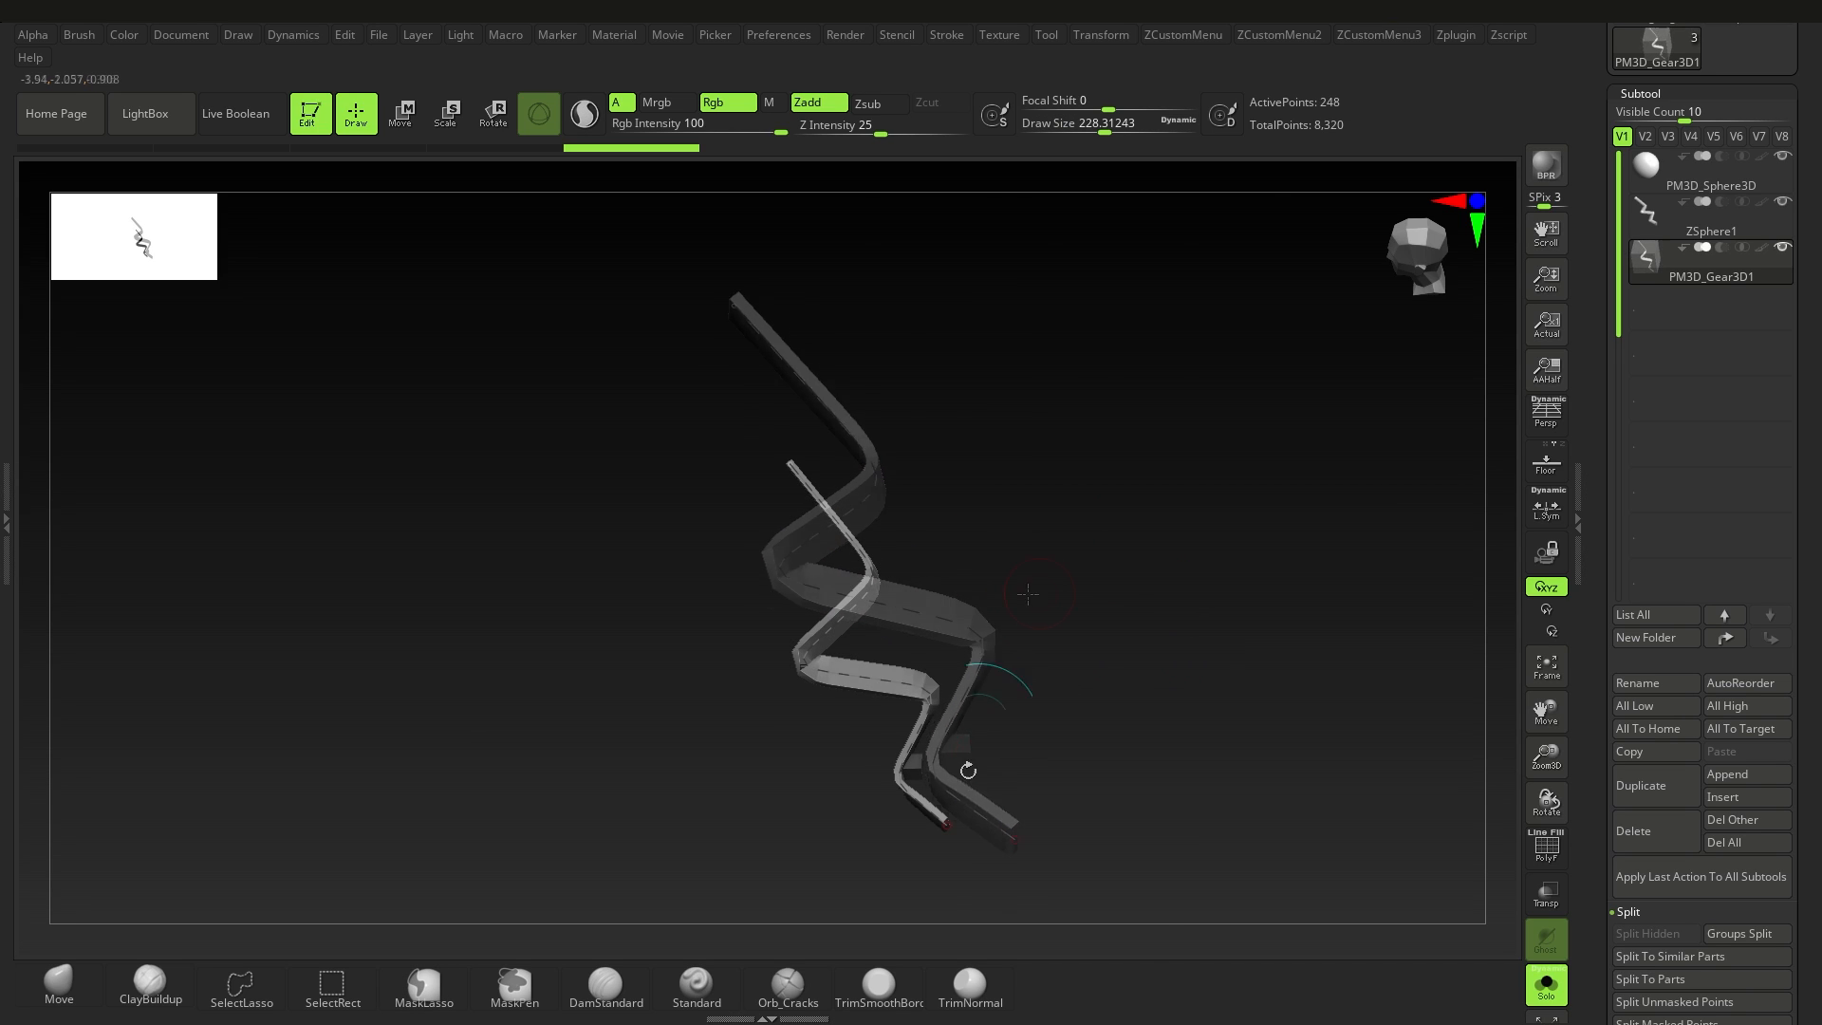
mouse_move(789, 464)
left_mouse_down()
mouse_move(774, 456)
mouse_move(787, 462)
left_mouse_up()
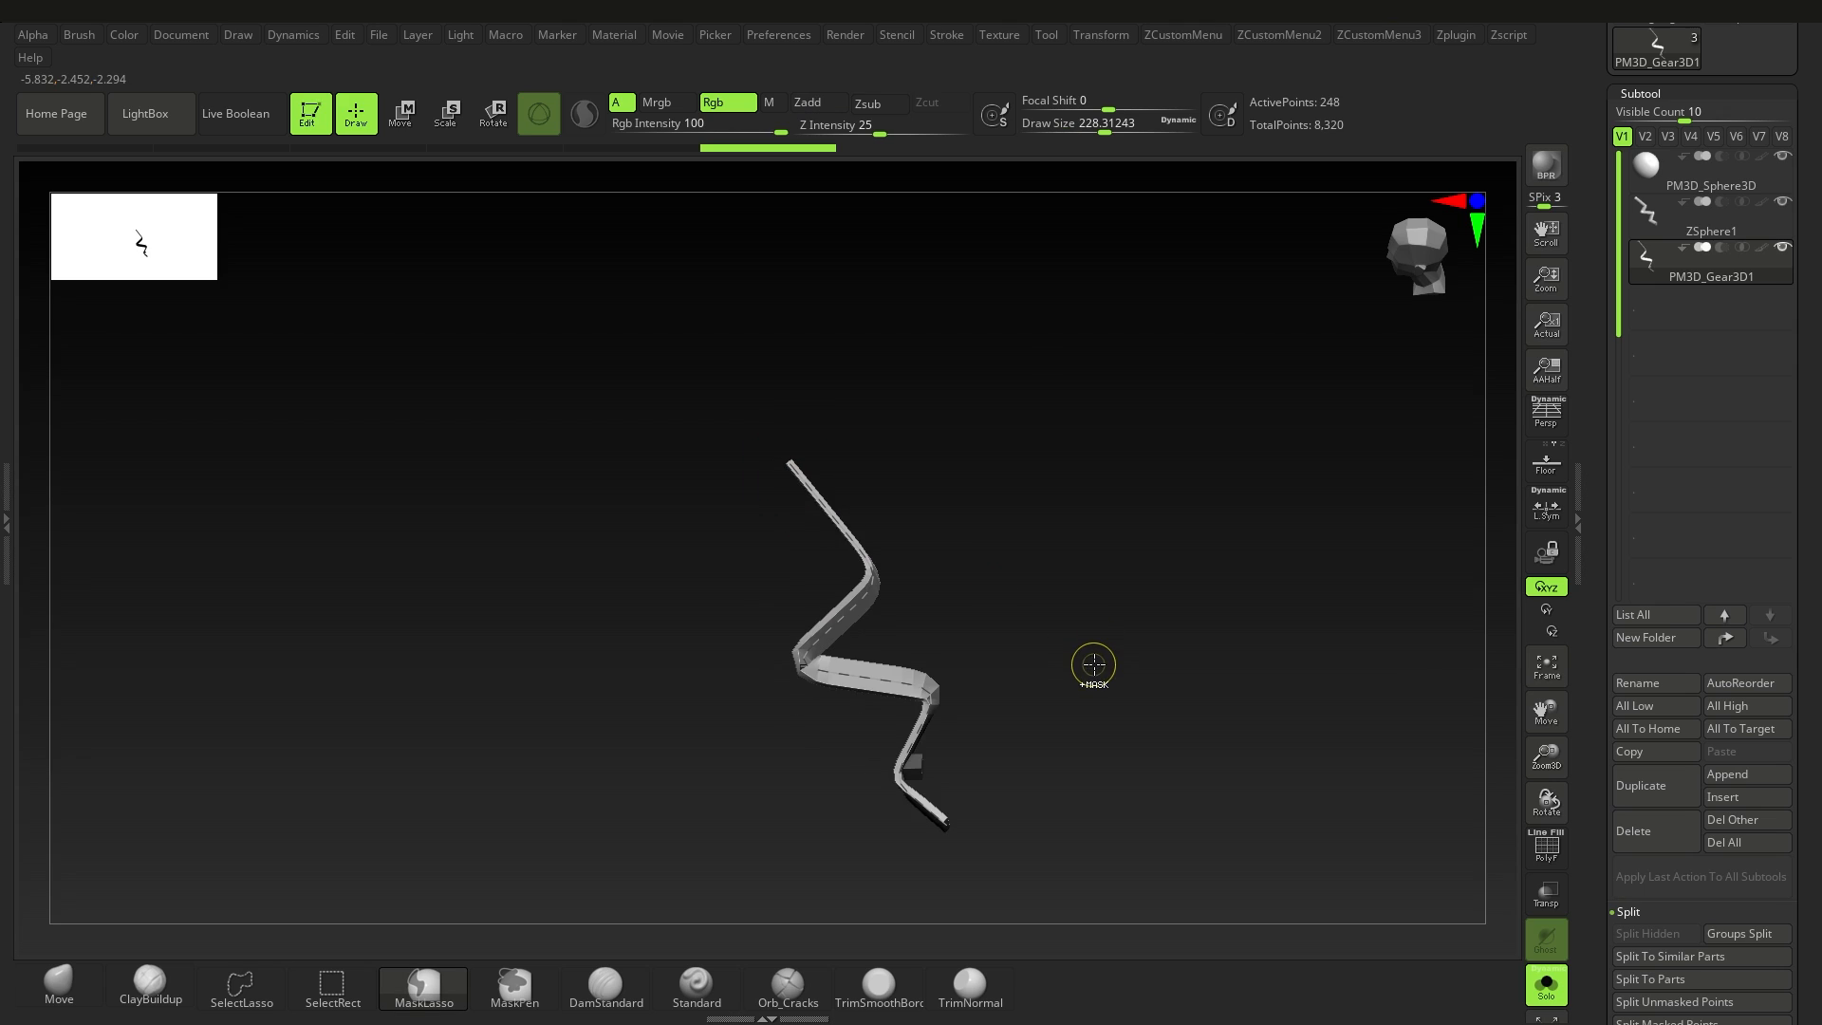
key("ctrl+z")
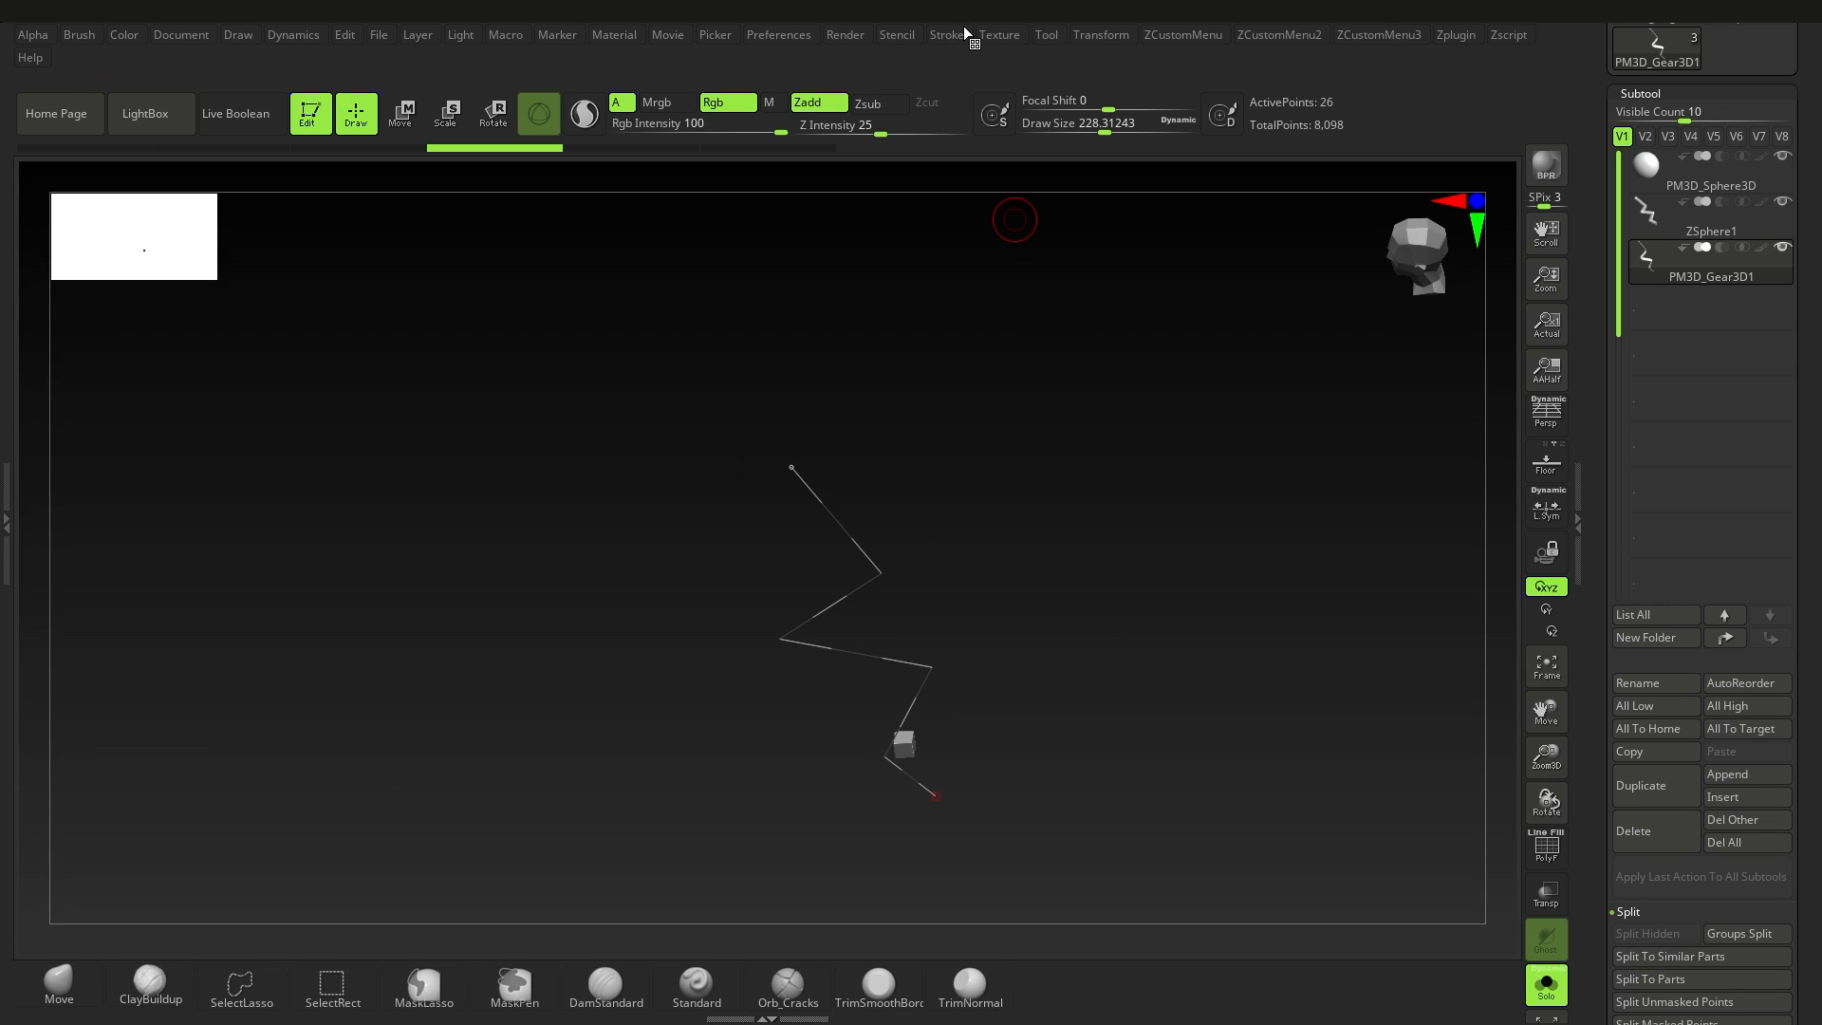
Step: Smooth the zigzag curve using the Smooth curve function
left_click(959, 34)
left_click(1015, 507)
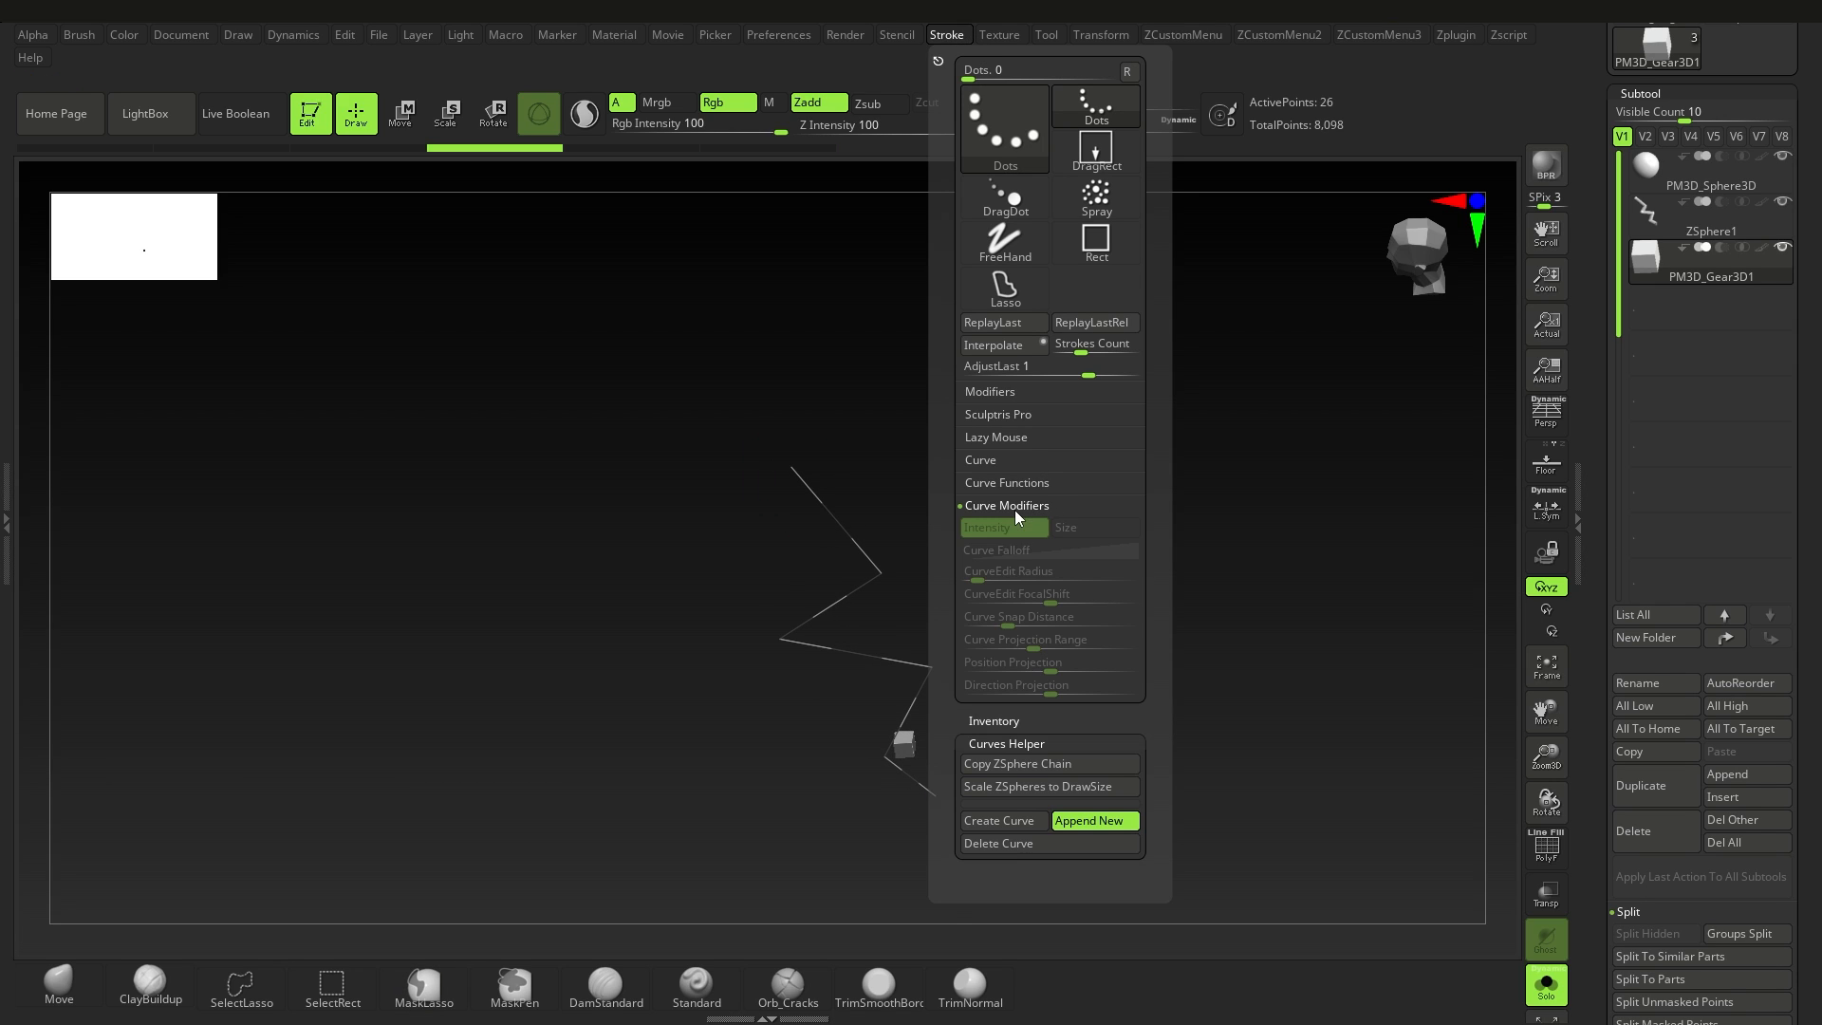
left_click(1019, 482)
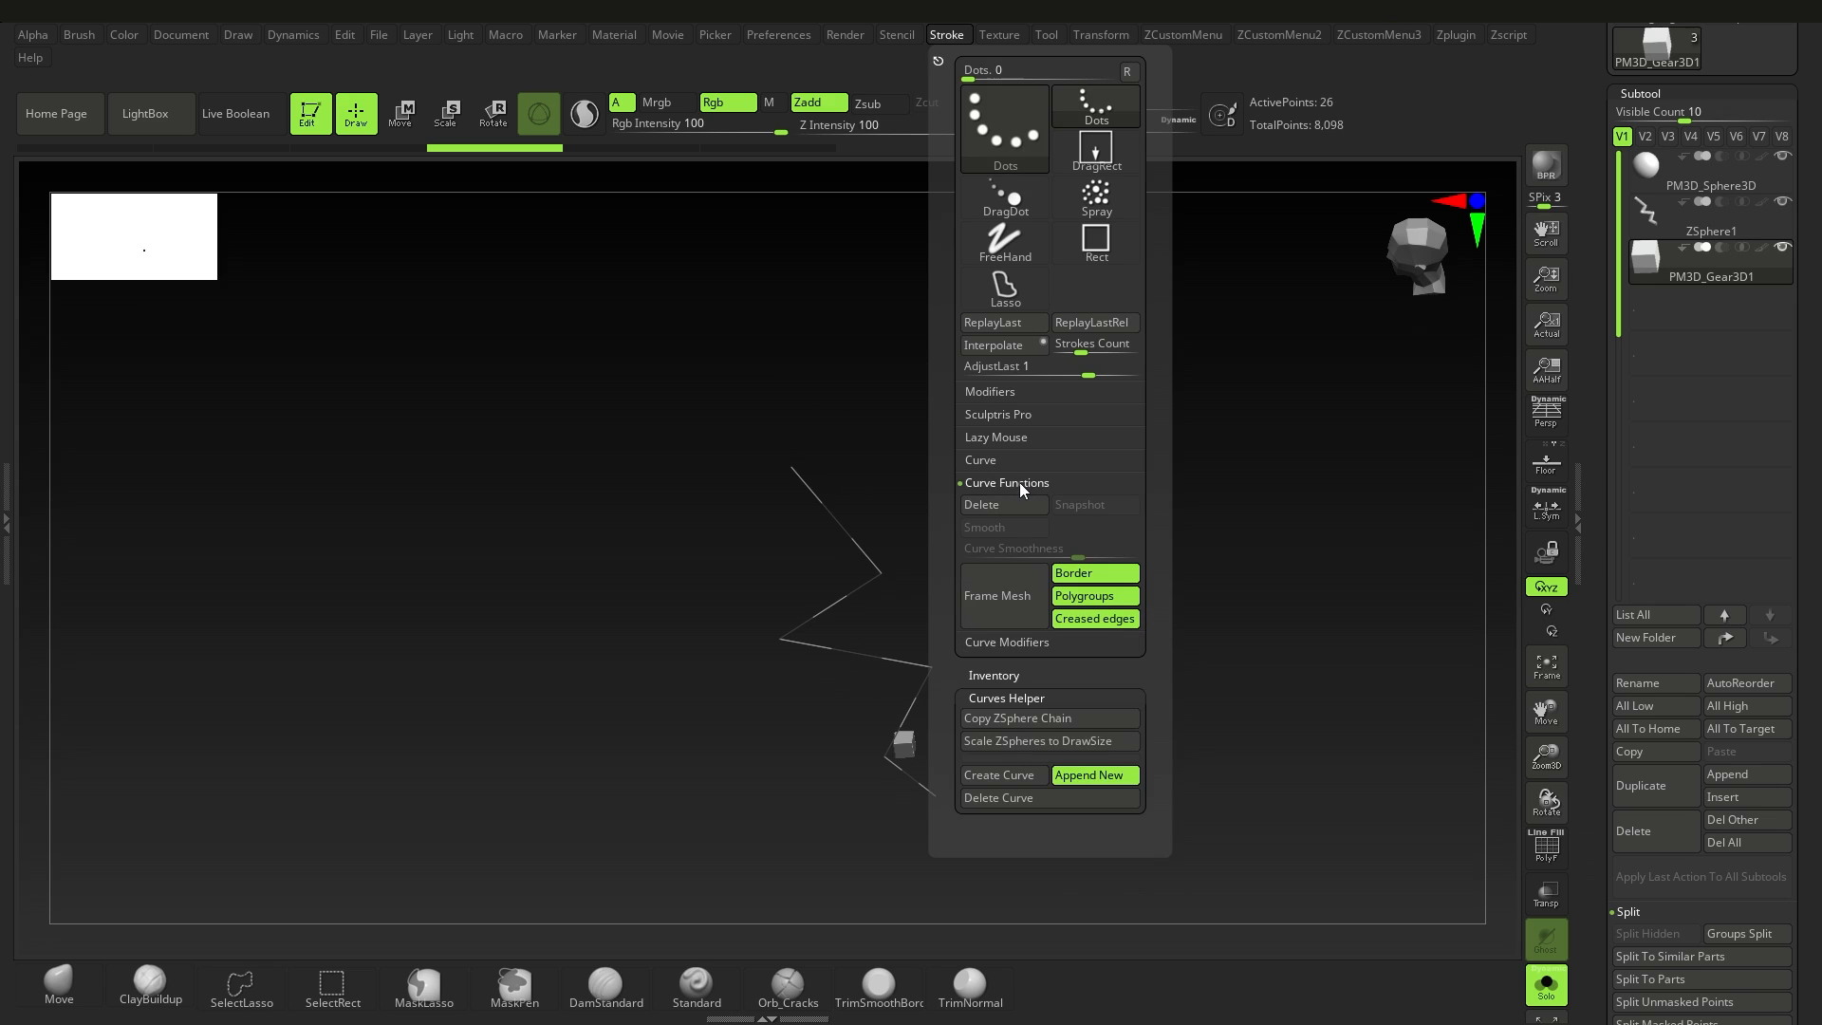
left_click(1004, 528)
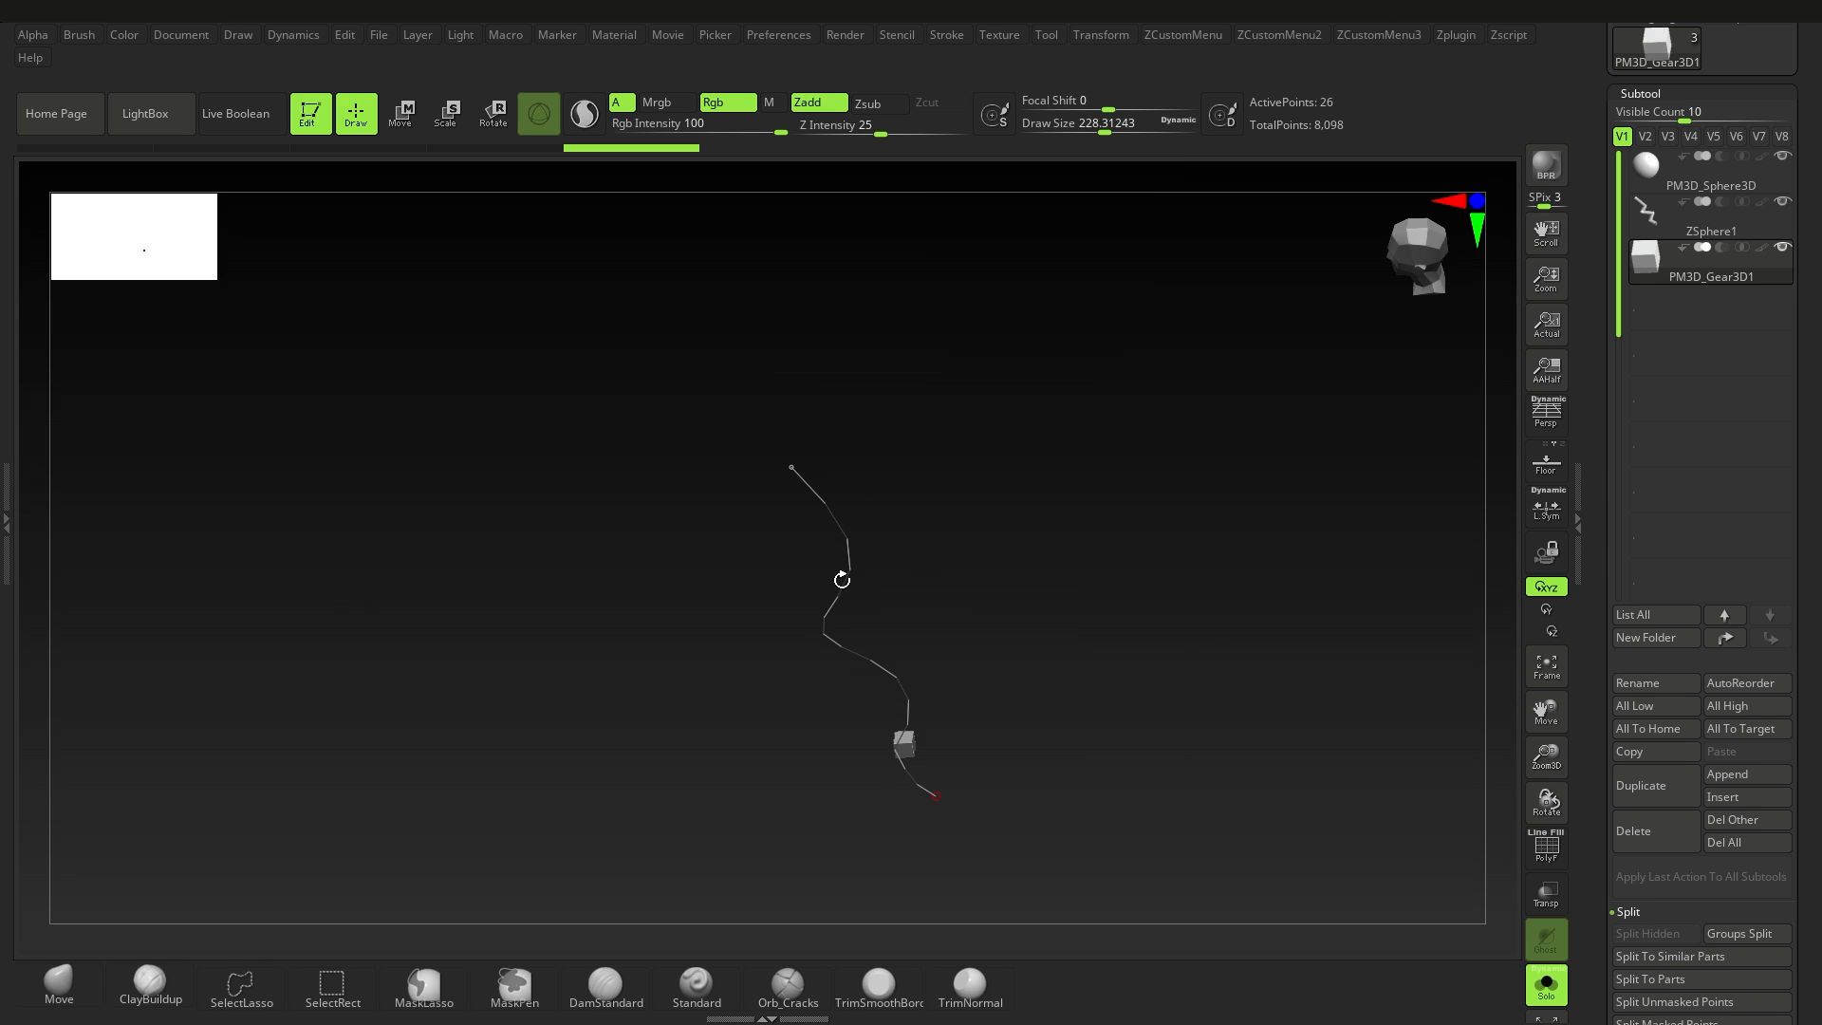
Step: Generate a strap along the smoothed curve and replace it with a tube using the CurveTube brush at draw size 64
left_click(823, 539)
left_click_drag(1004, 674, 806, 579)
key("b")
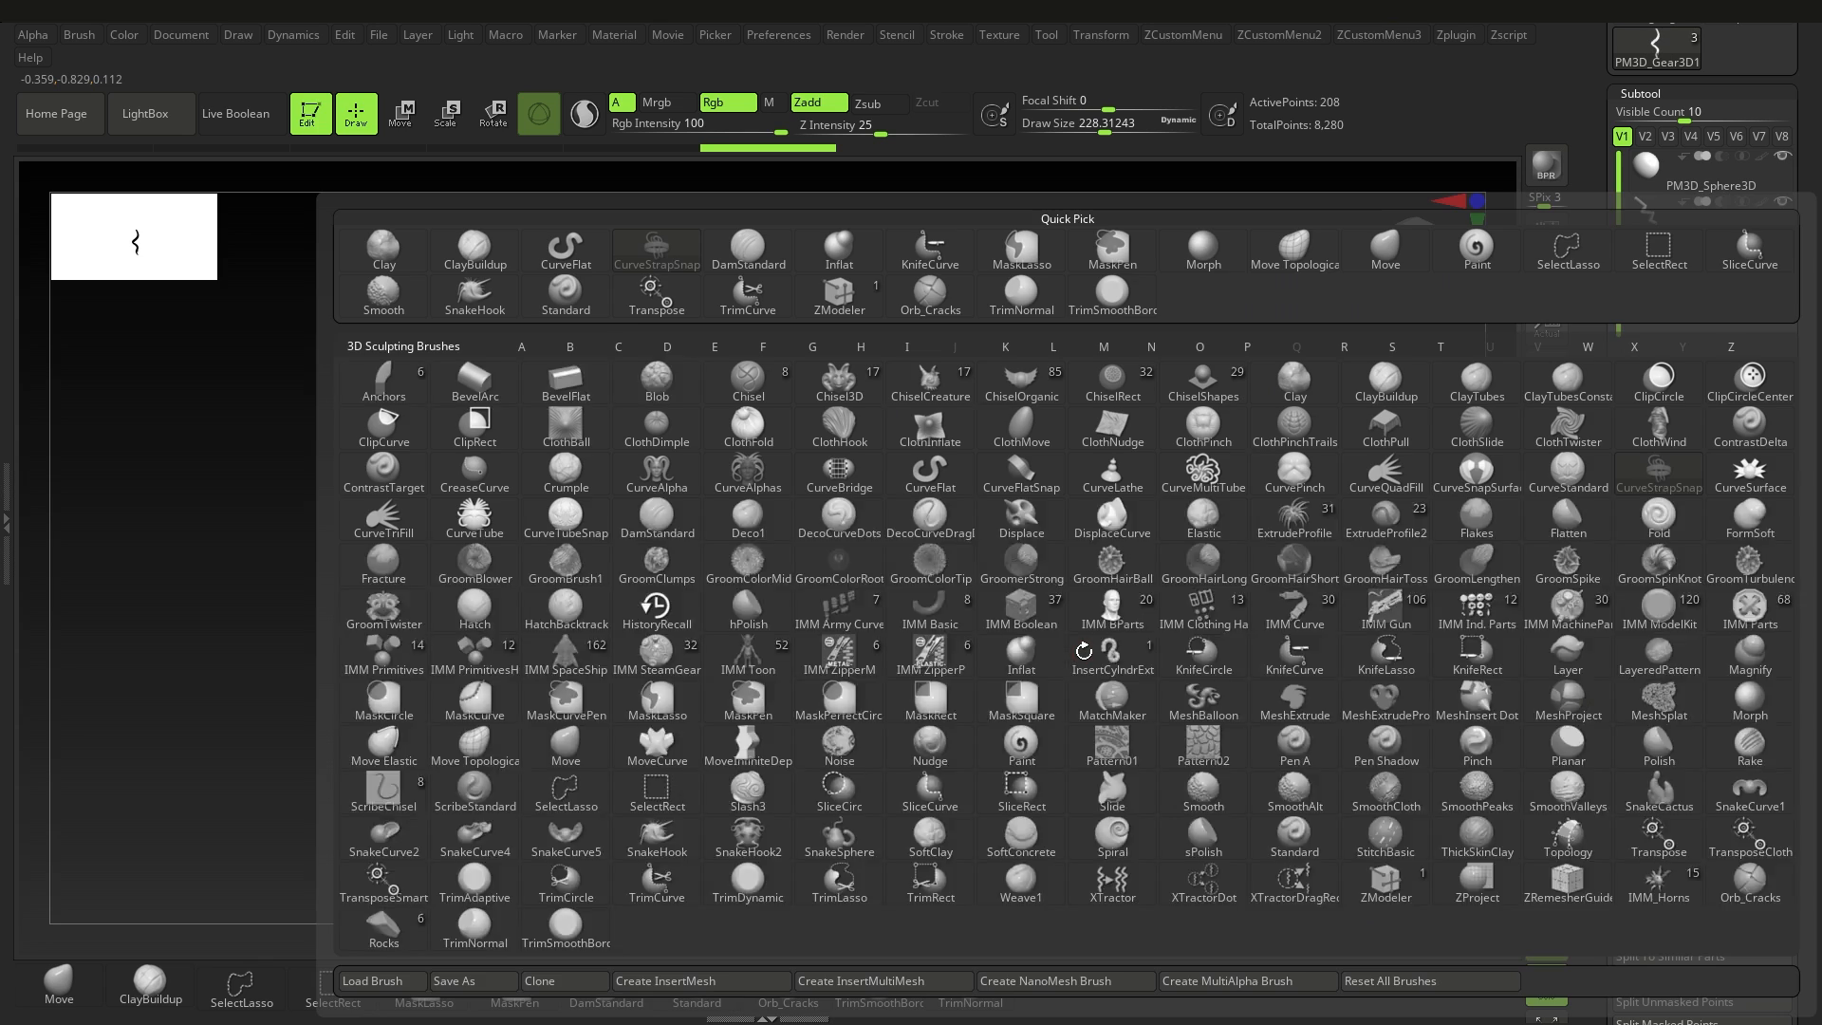
key("c")
left_click(475, 520)
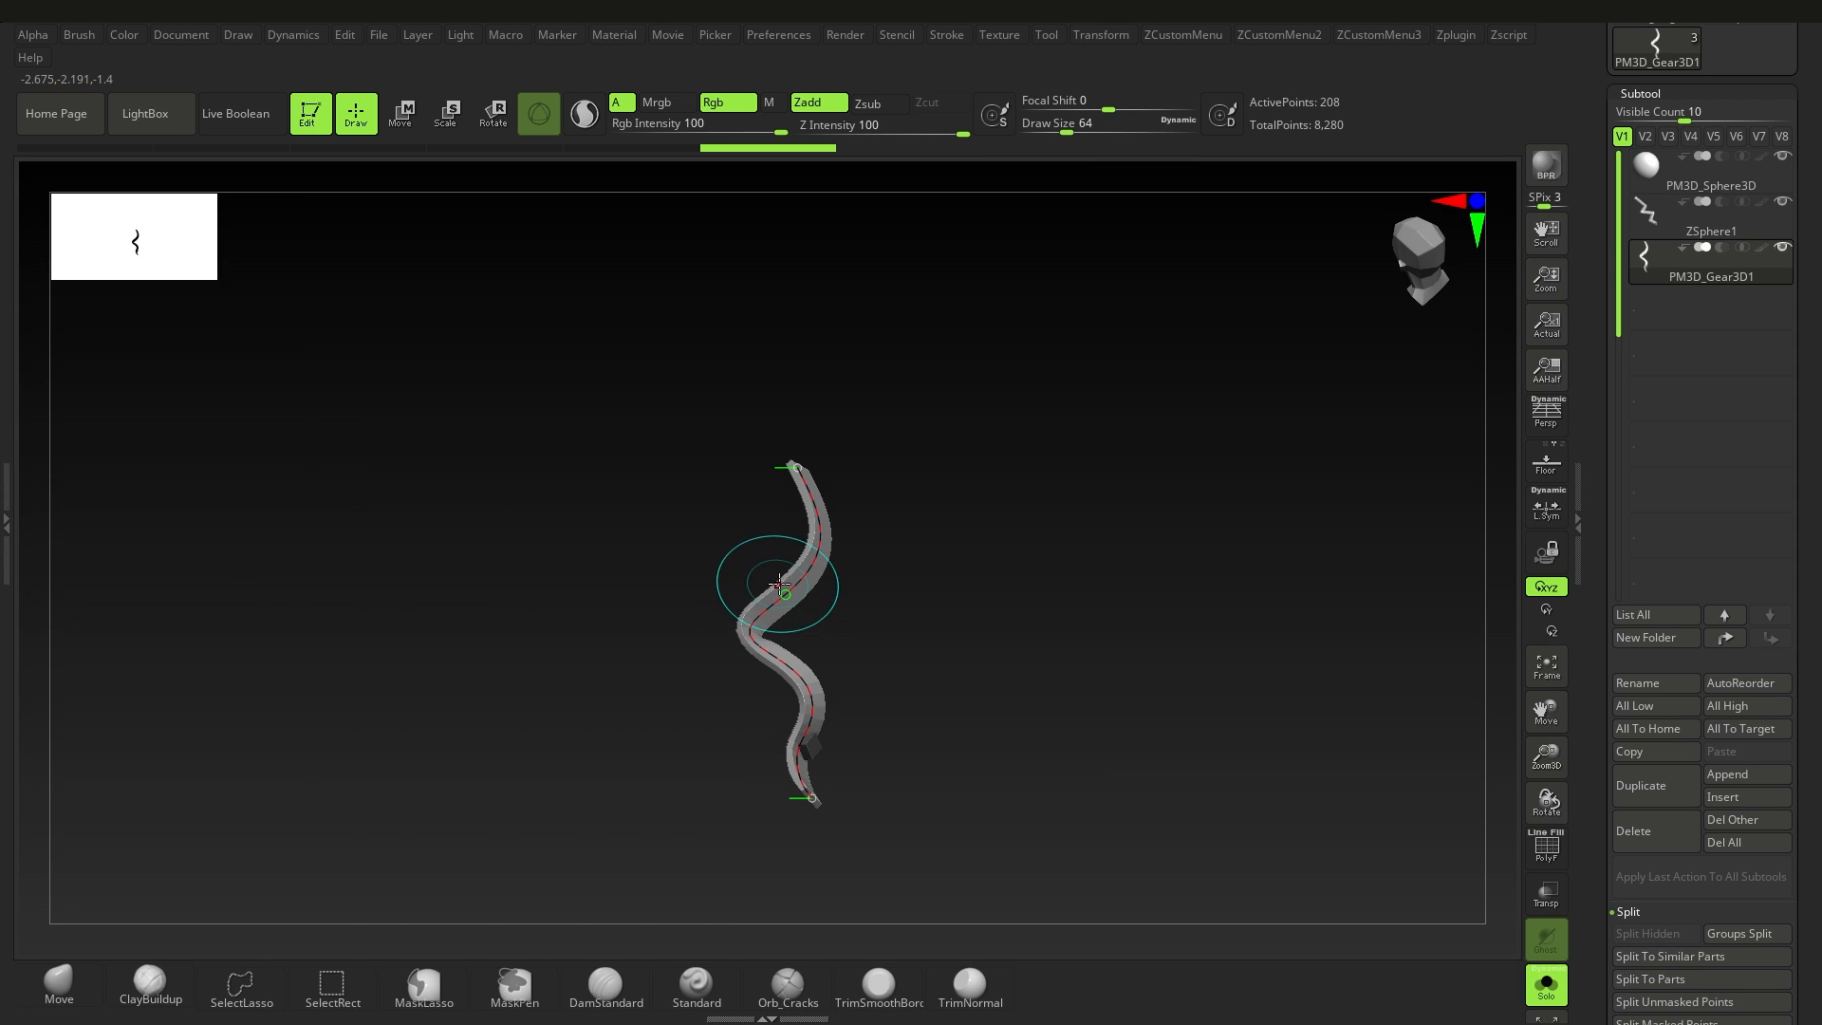
left_click(779, 584)
left_click_drag(929, 650, 806, 738)
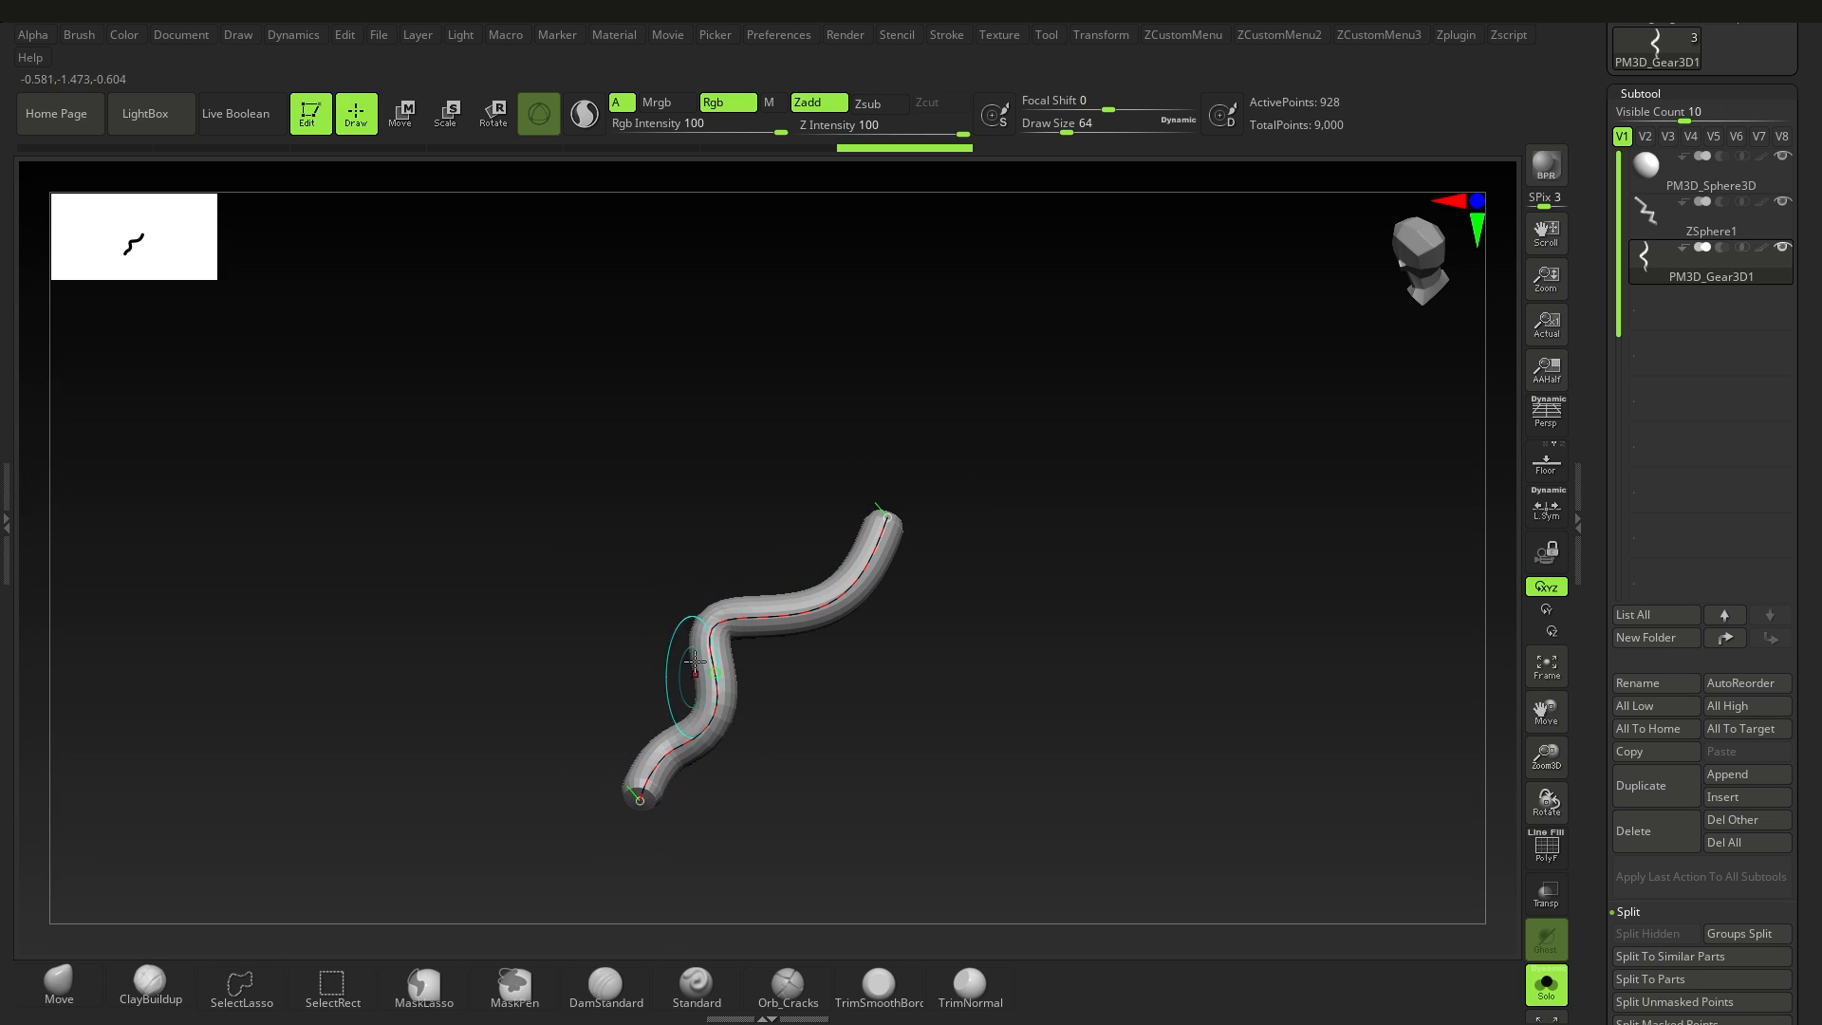
left_click(936, 724)
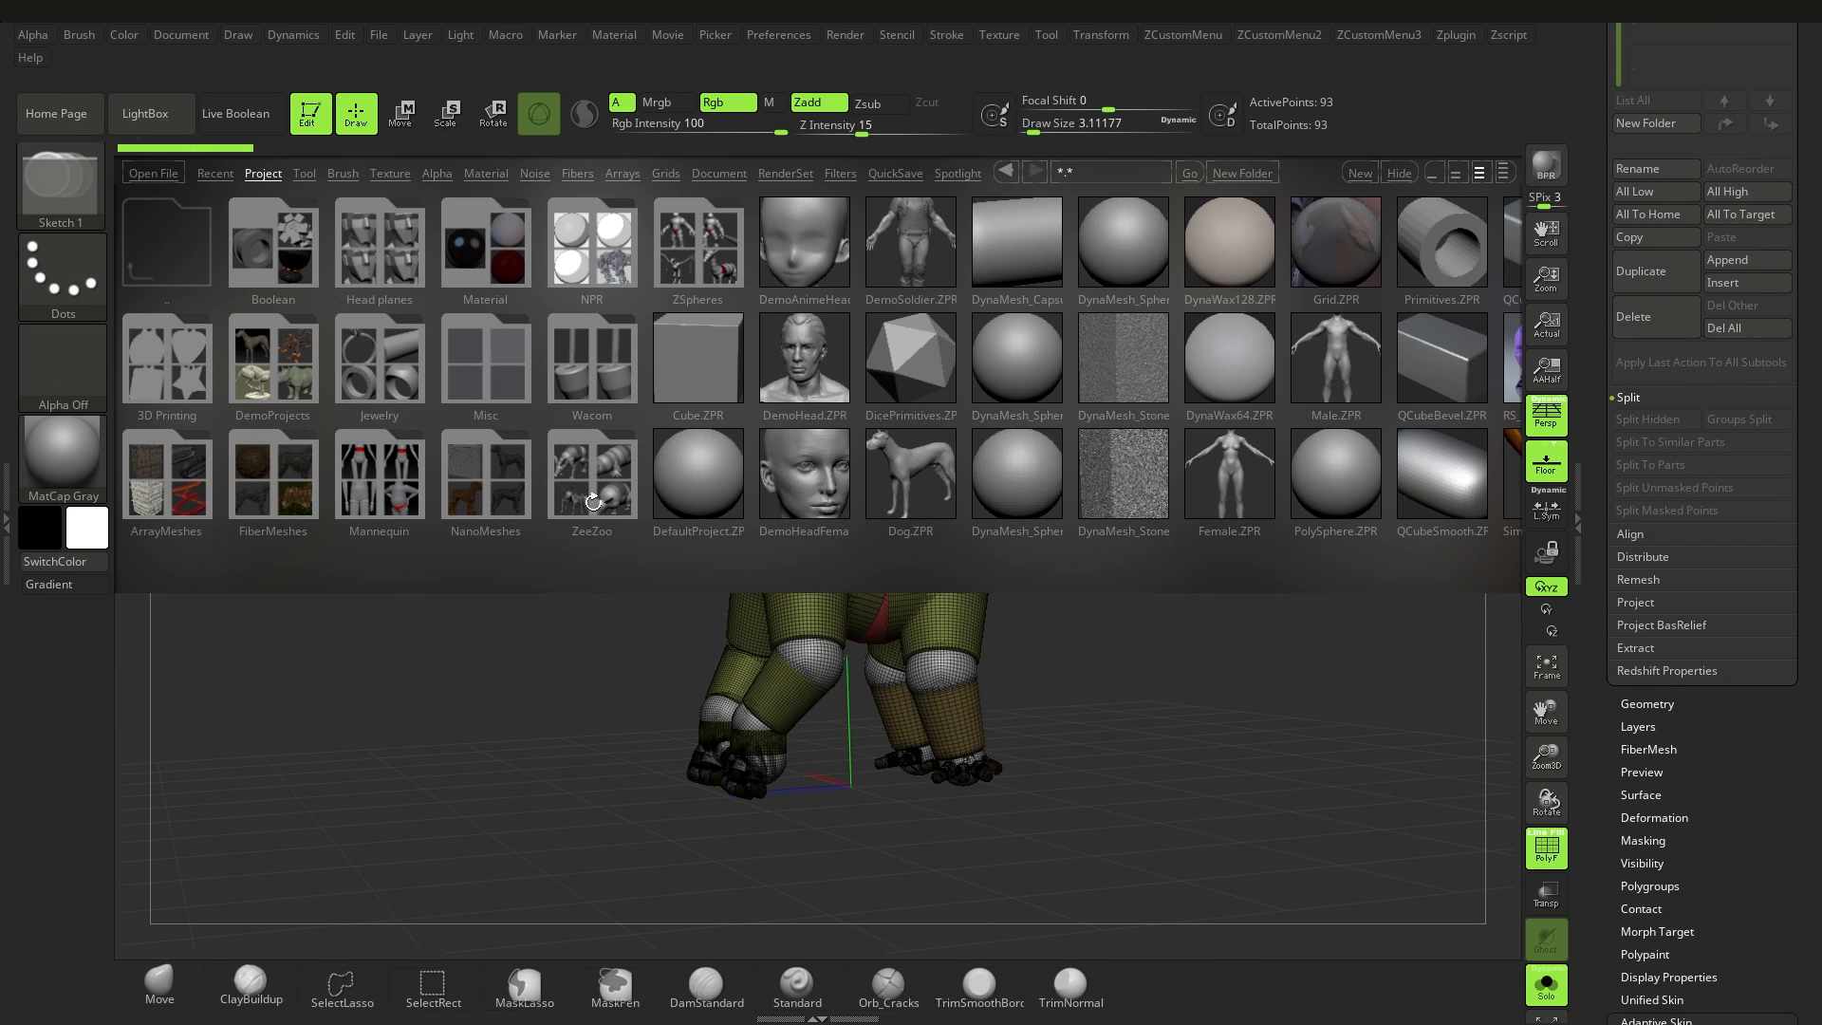
Step: Open the ZeeZoo project folder in LightBox and look through its ZSphere animal projects
double_click(593, 502)
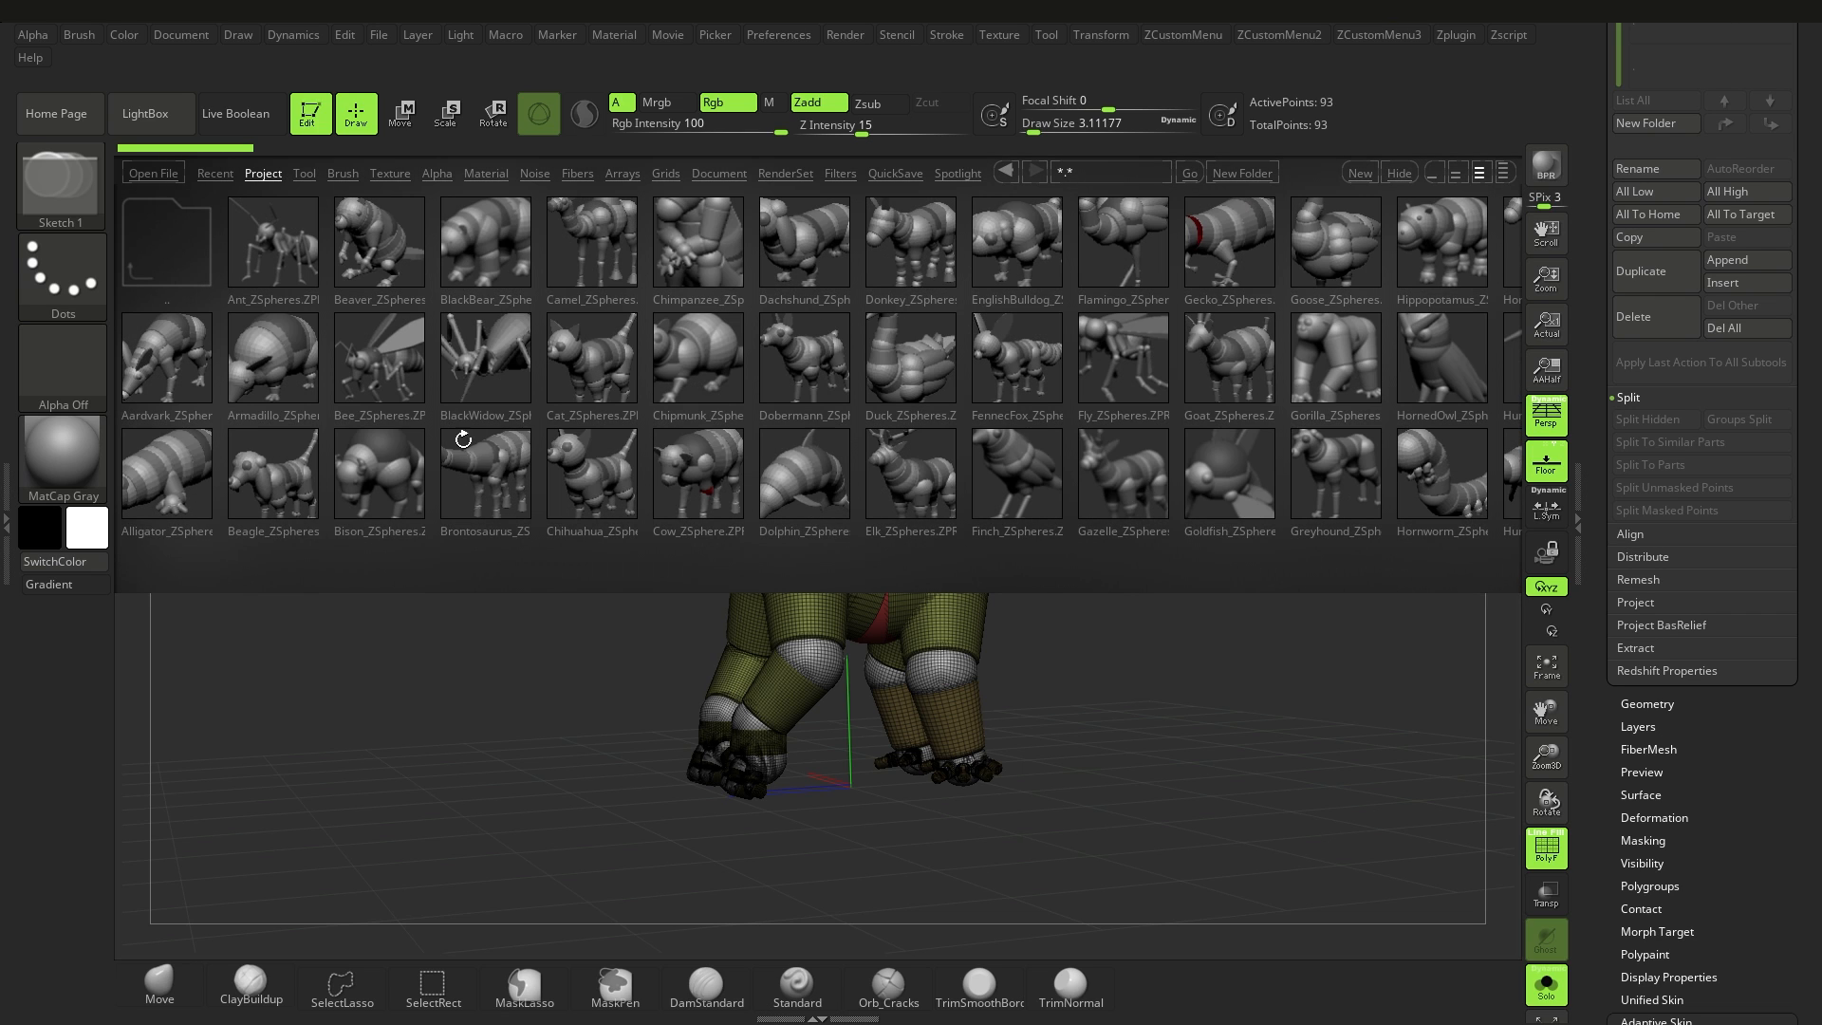
left_click(893, 390)
scroll(948, 392, "down", 5)
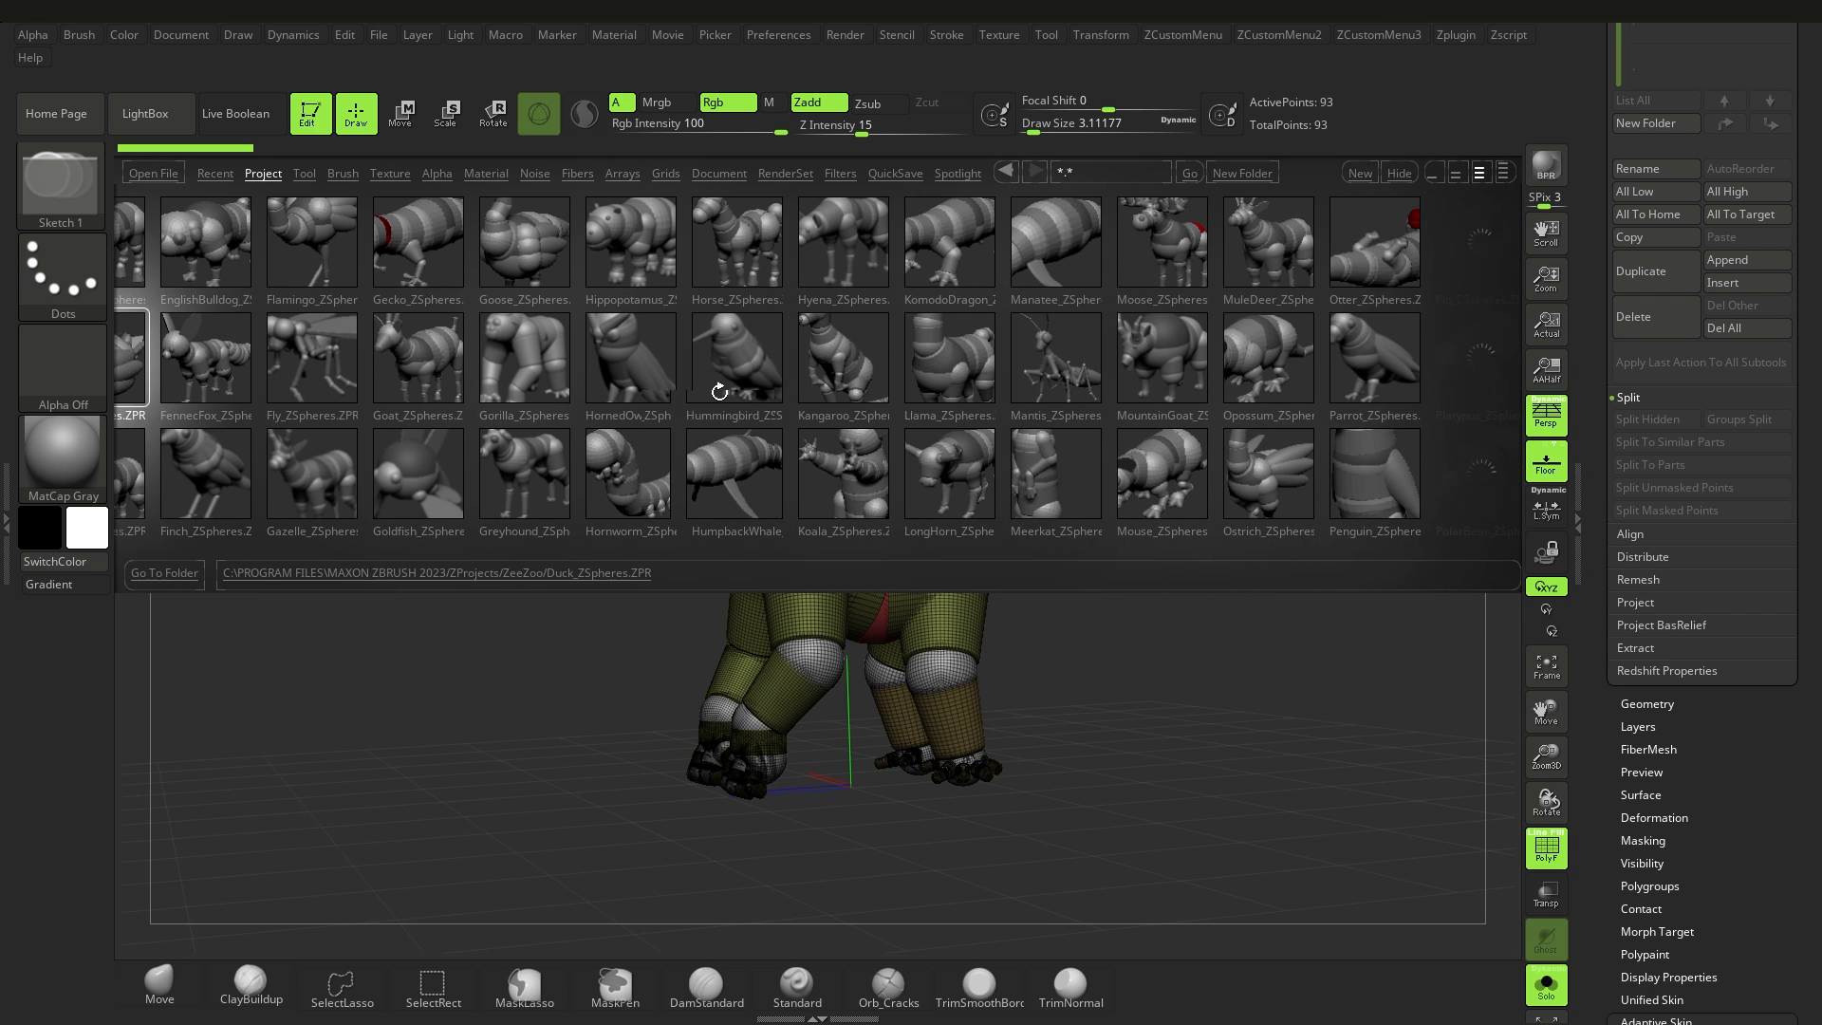
left_click(1007, 394)
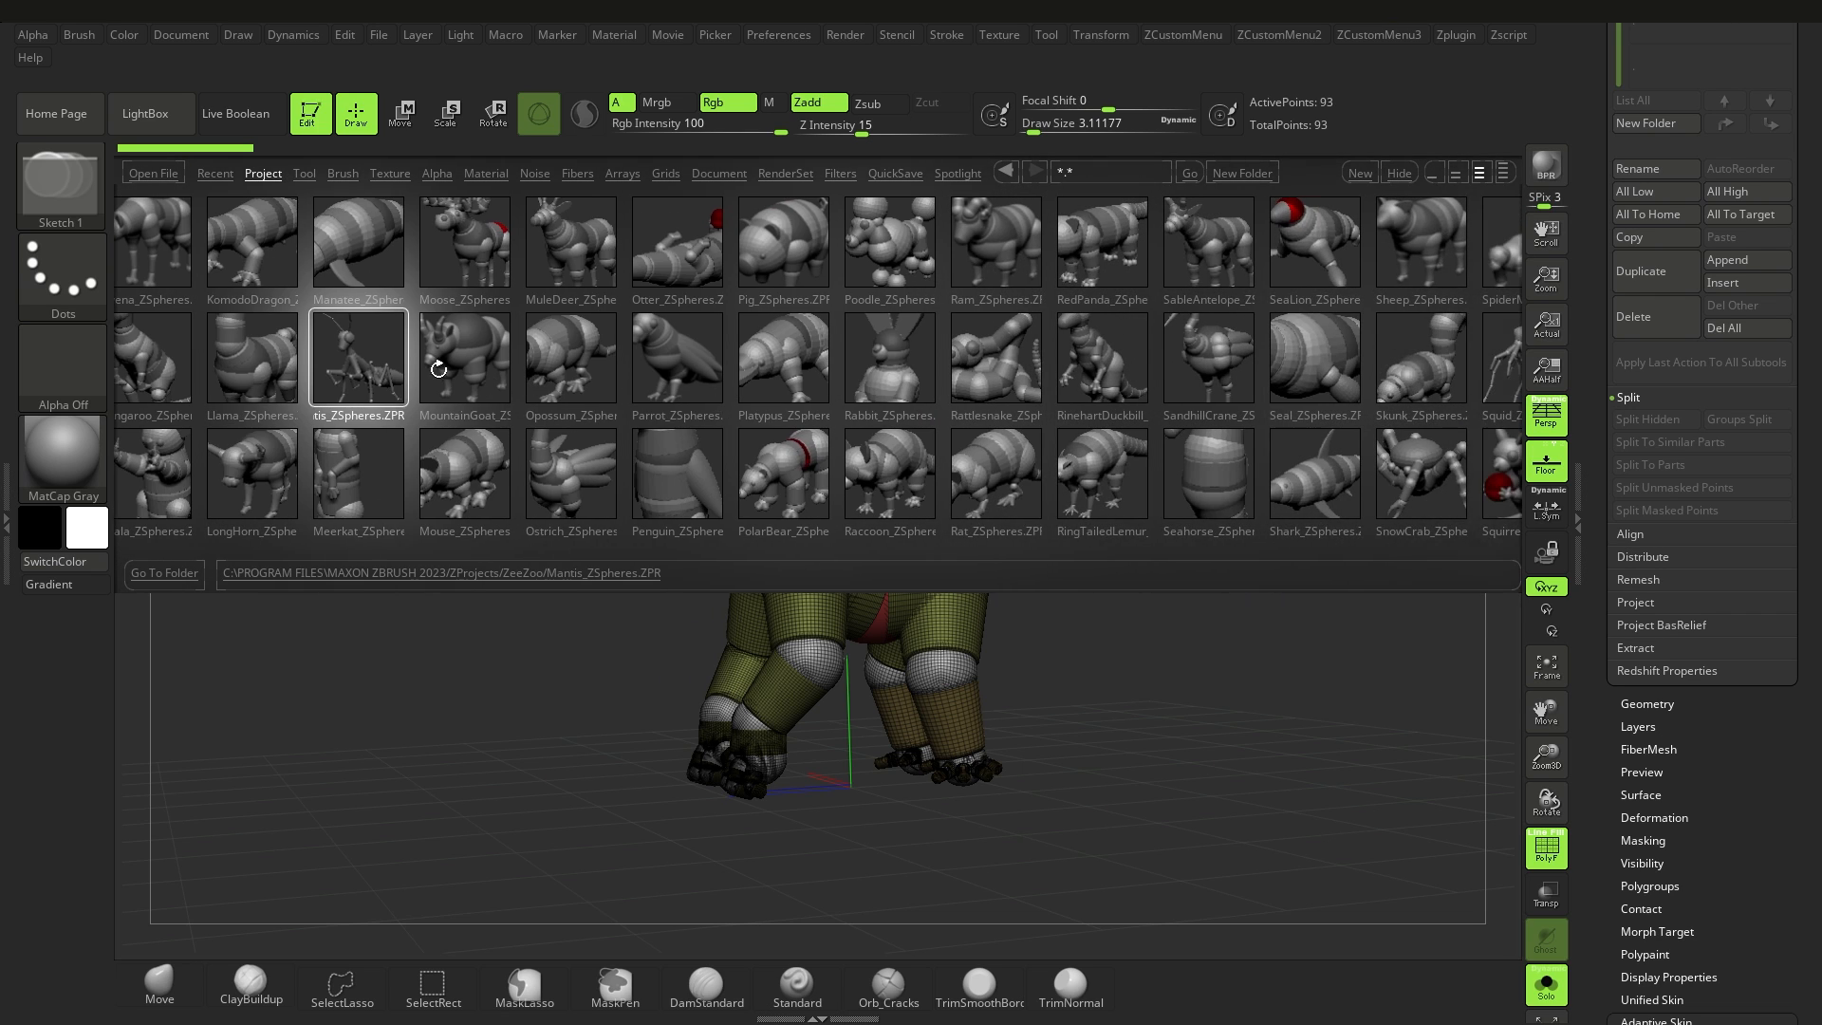
left_click(962, 380)
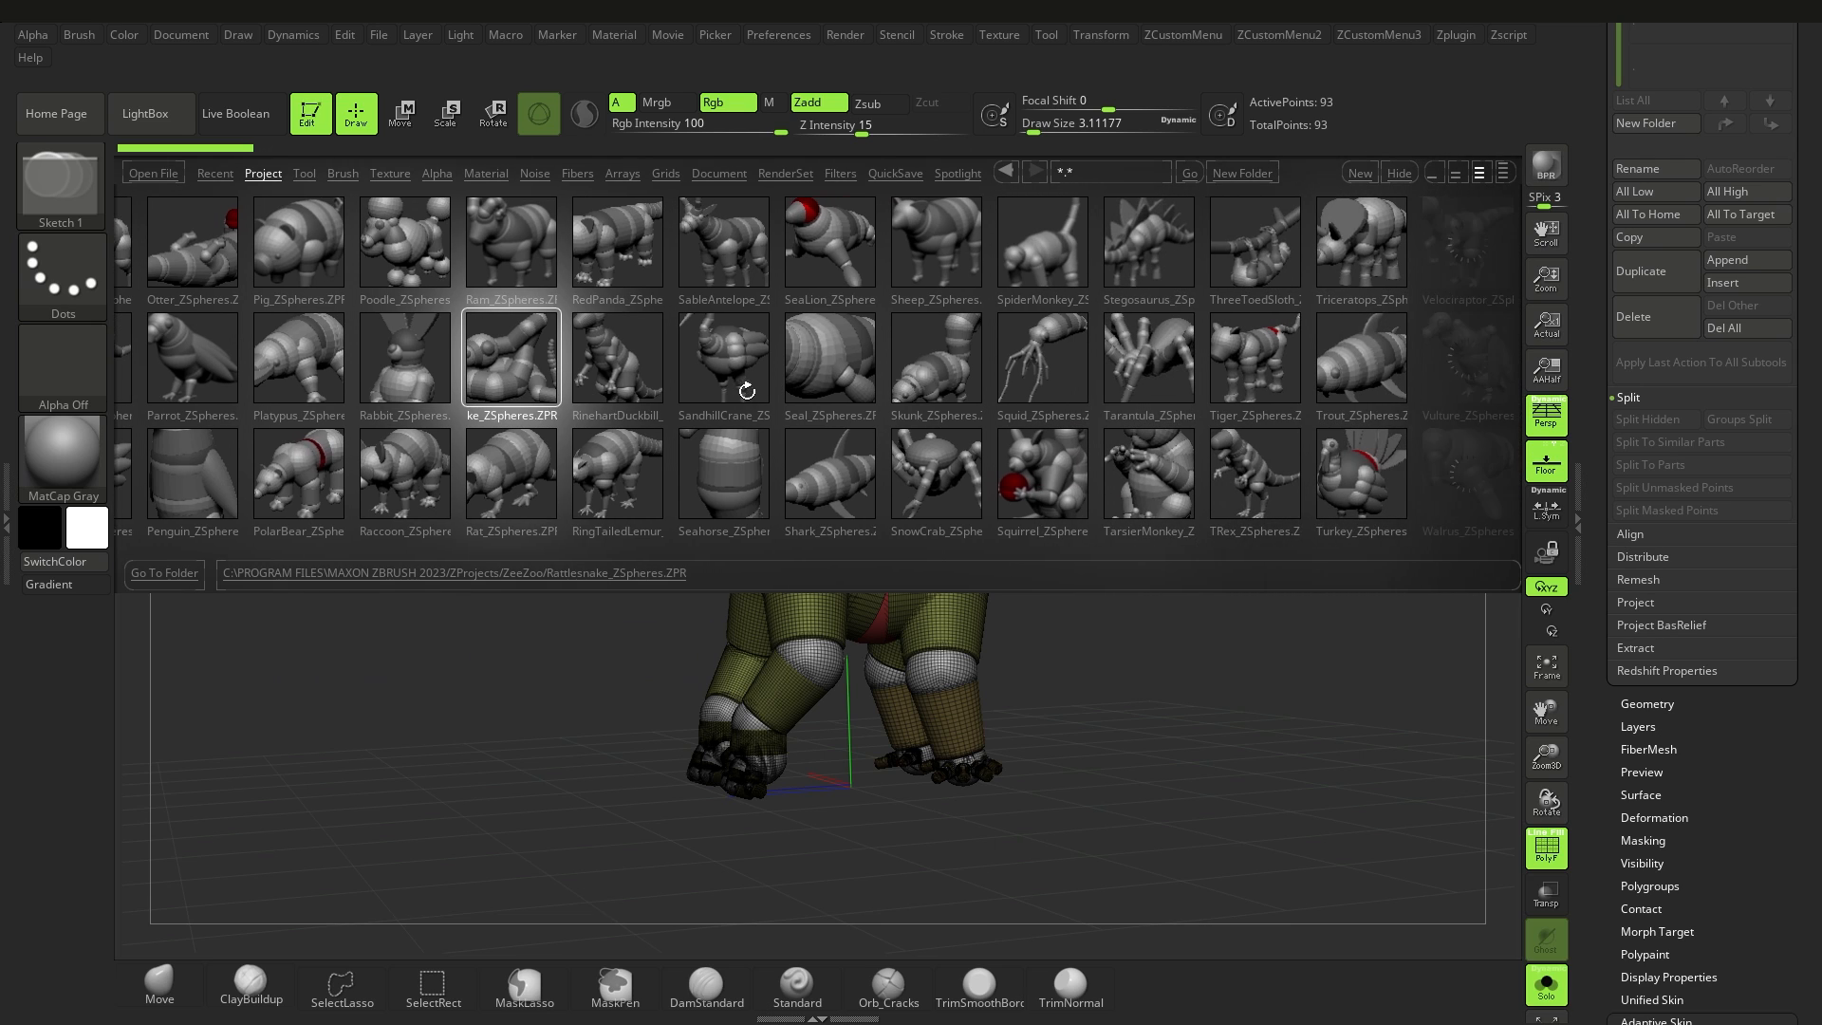
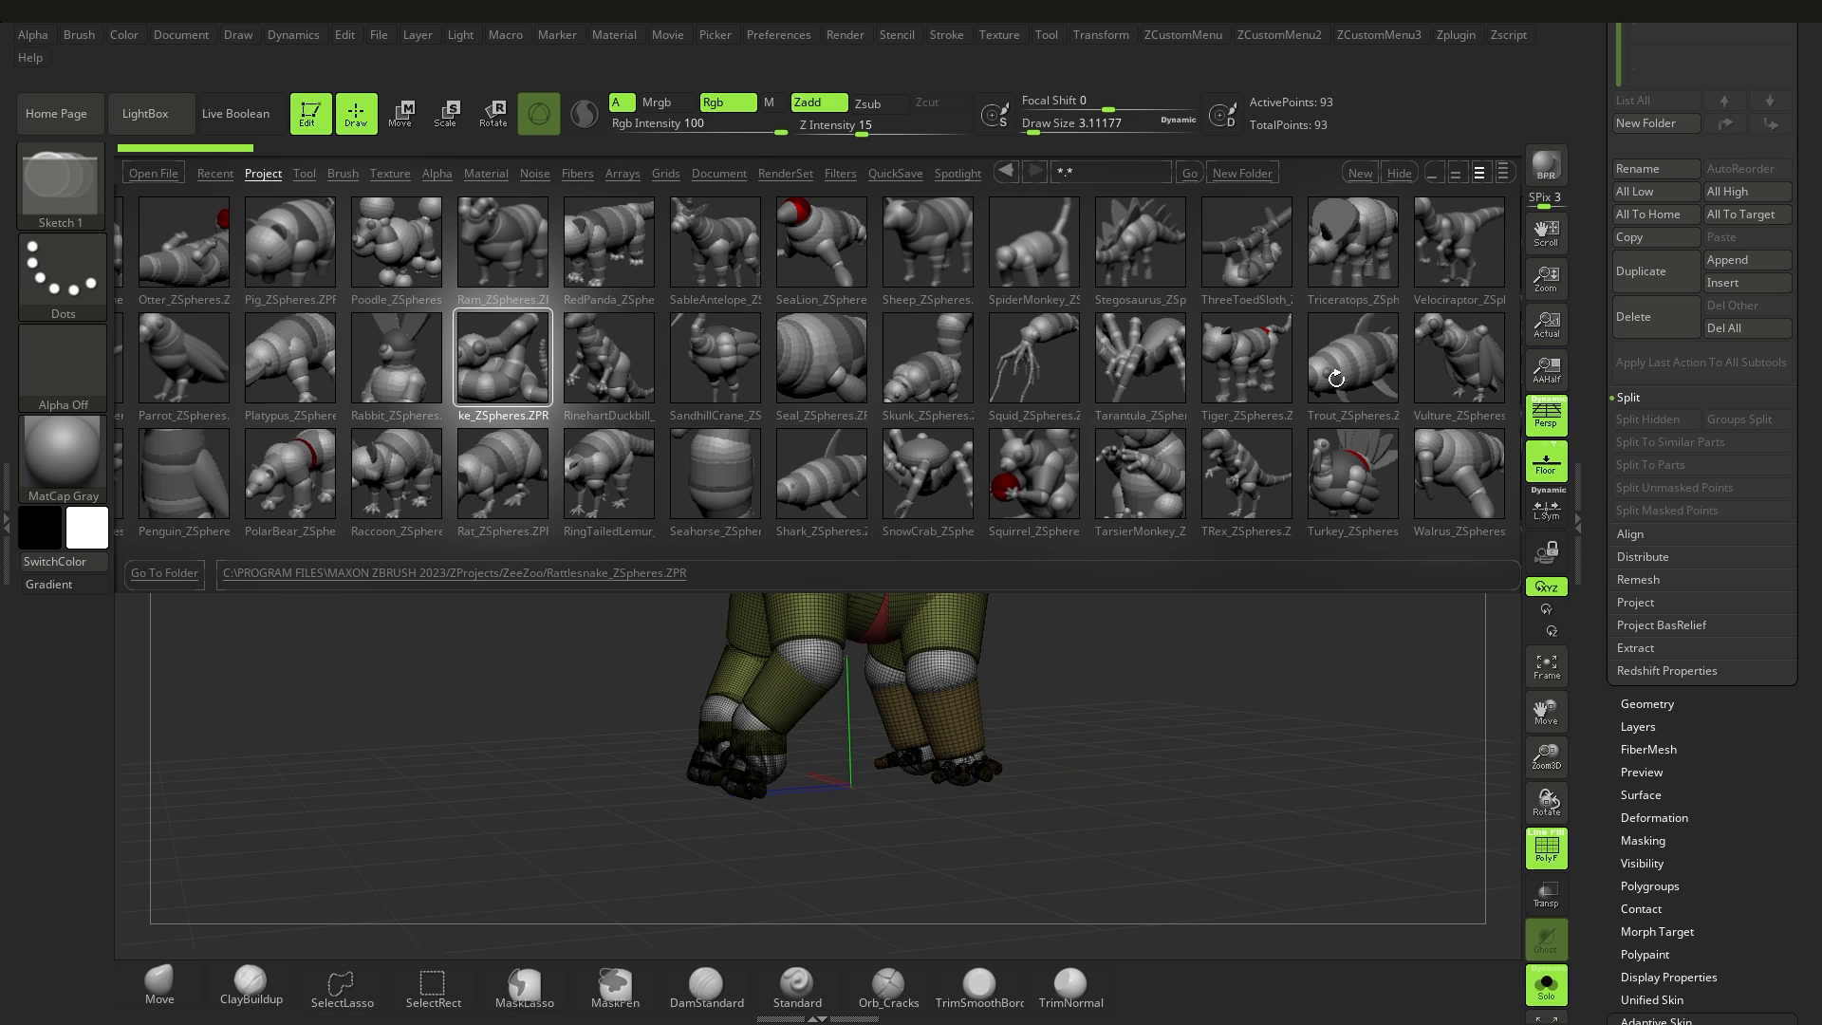
Step: Browse the remaining ZeeZoo animal projects in LightBox and look over the gorilla ZSphere model
left_click_drag(361, 386, 305, 404)
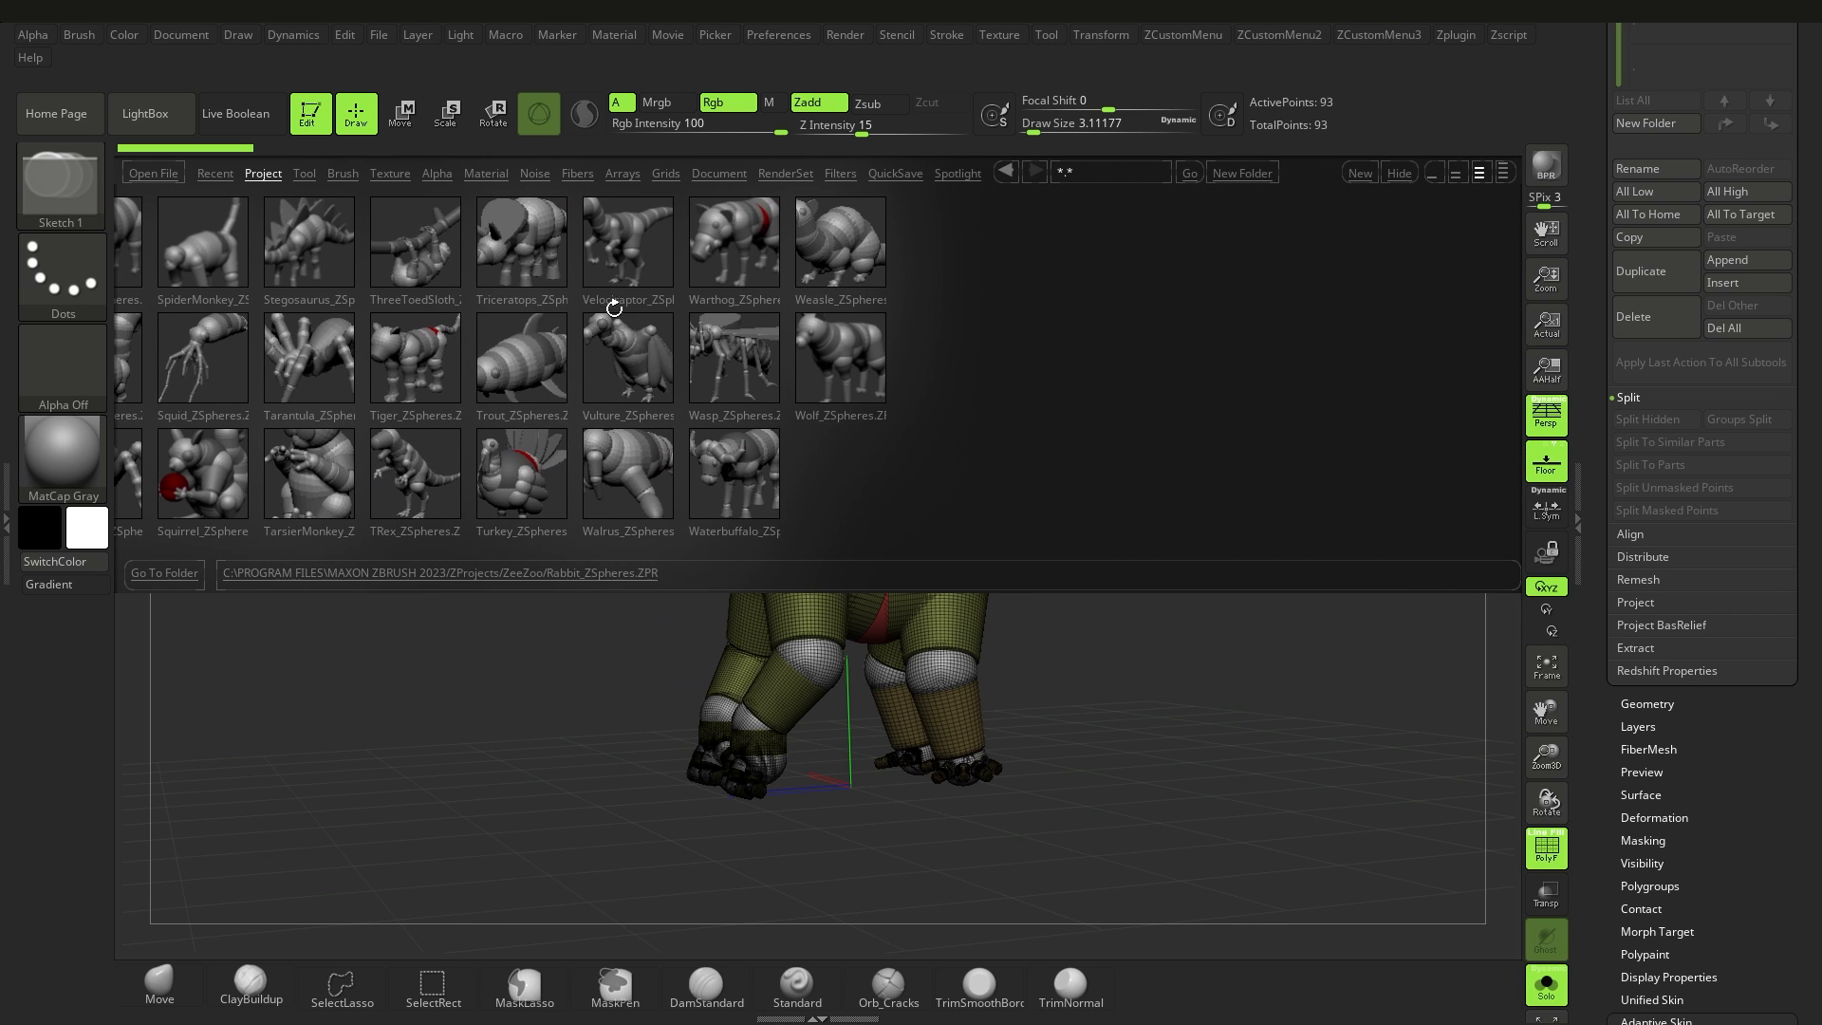
left_click_drag(399, 353, 622, 392)
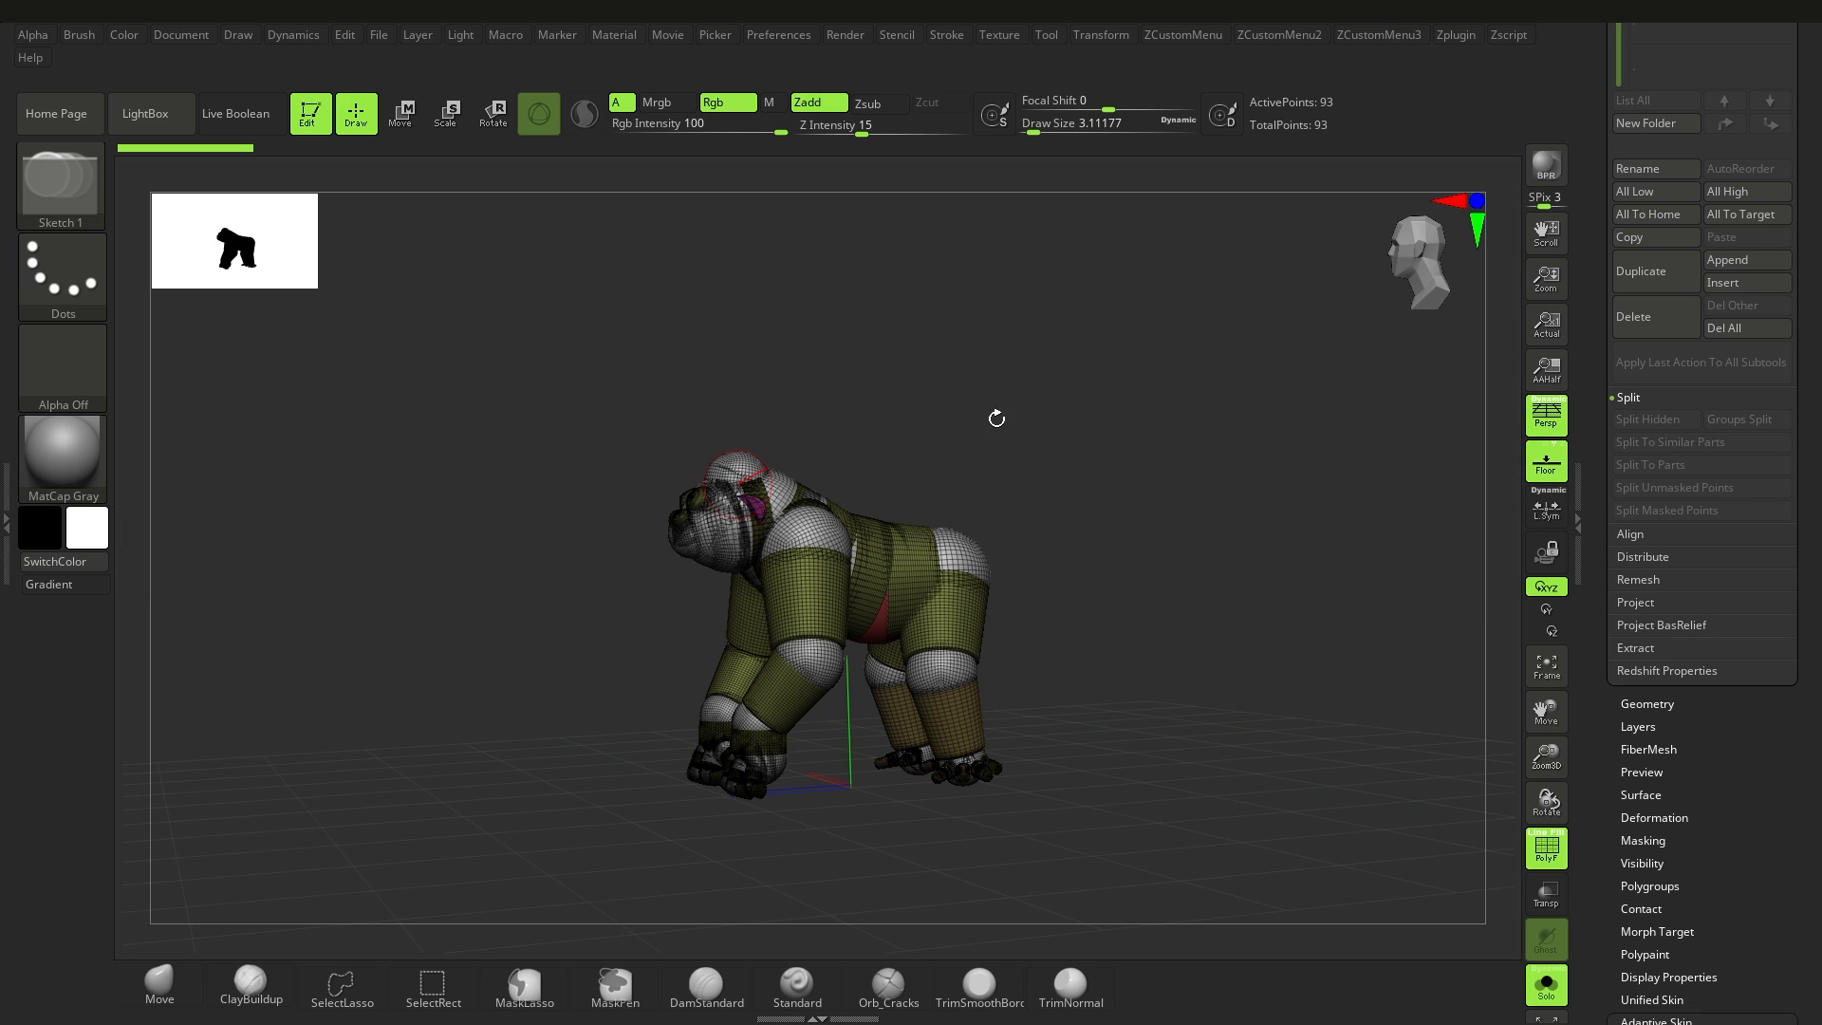
right_click_drag(837, 567, 673, 562, "ctrl")
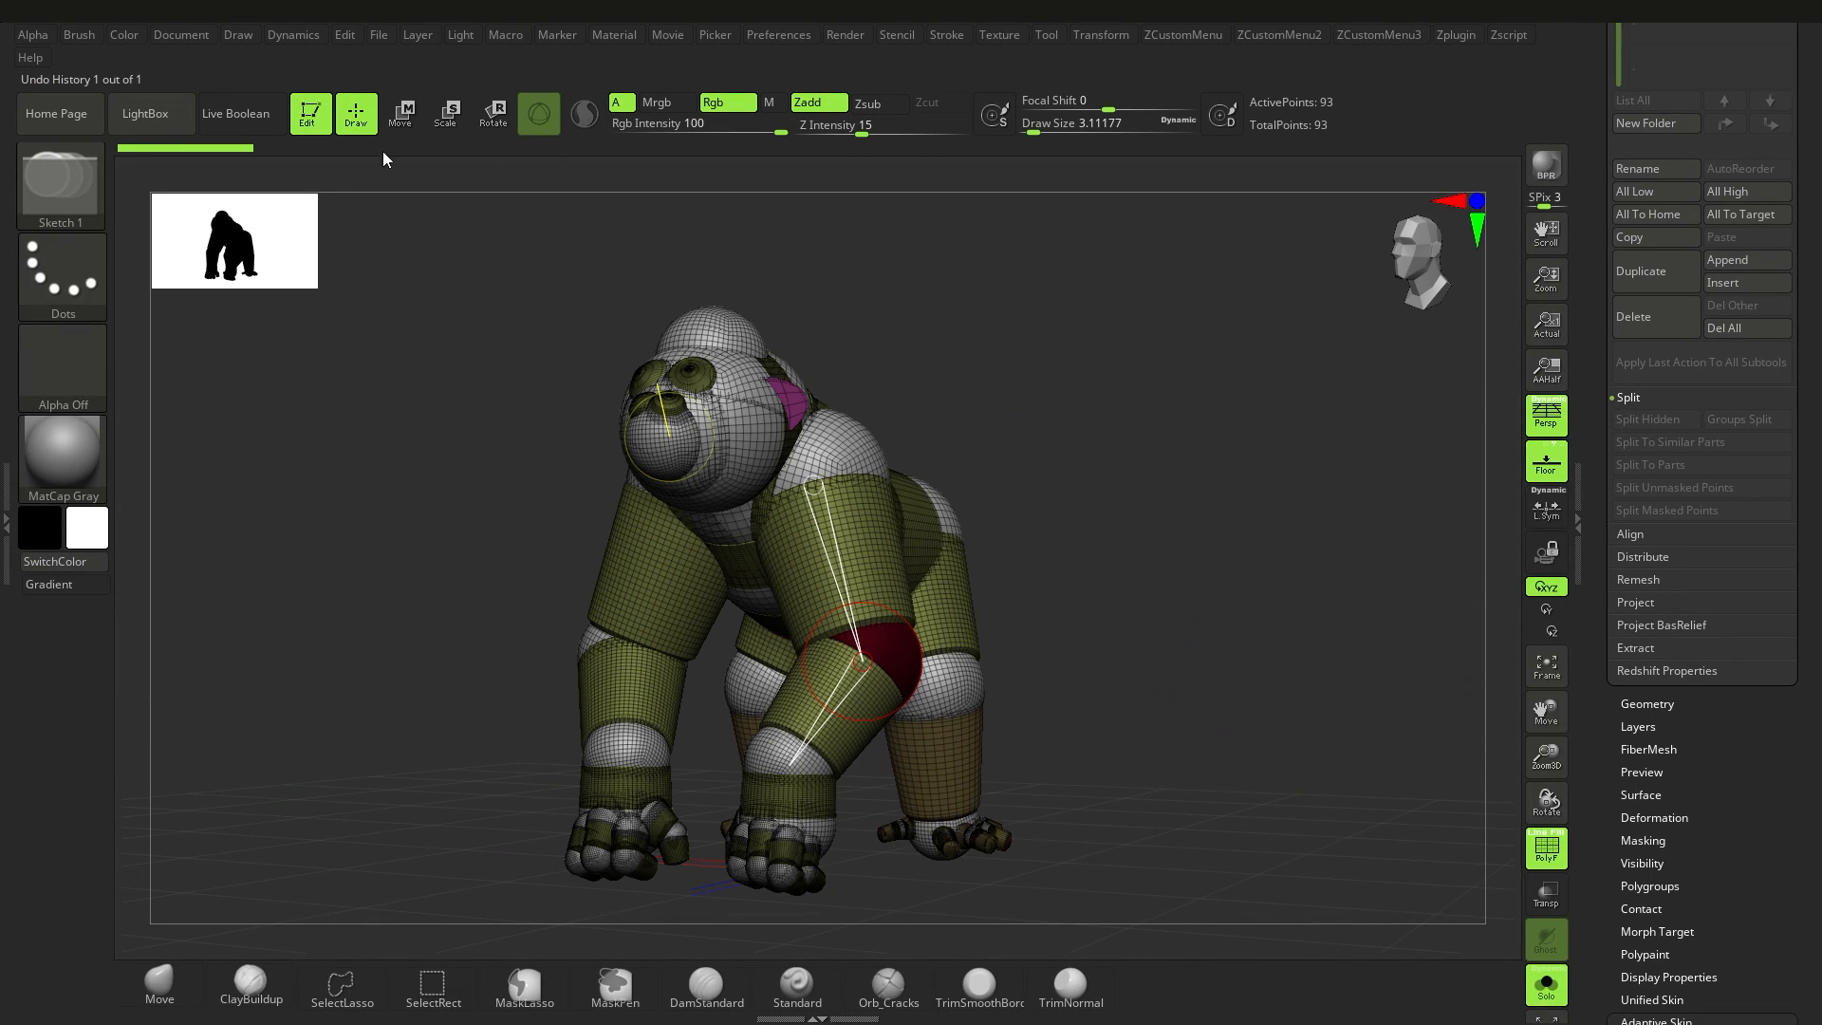
Step: Try adding a symmetrical pair of ZSphere limbs at the gorilla's shoulders and swinging them up and back
right_click_drag(705, 410, 949, 450, "ctrl")
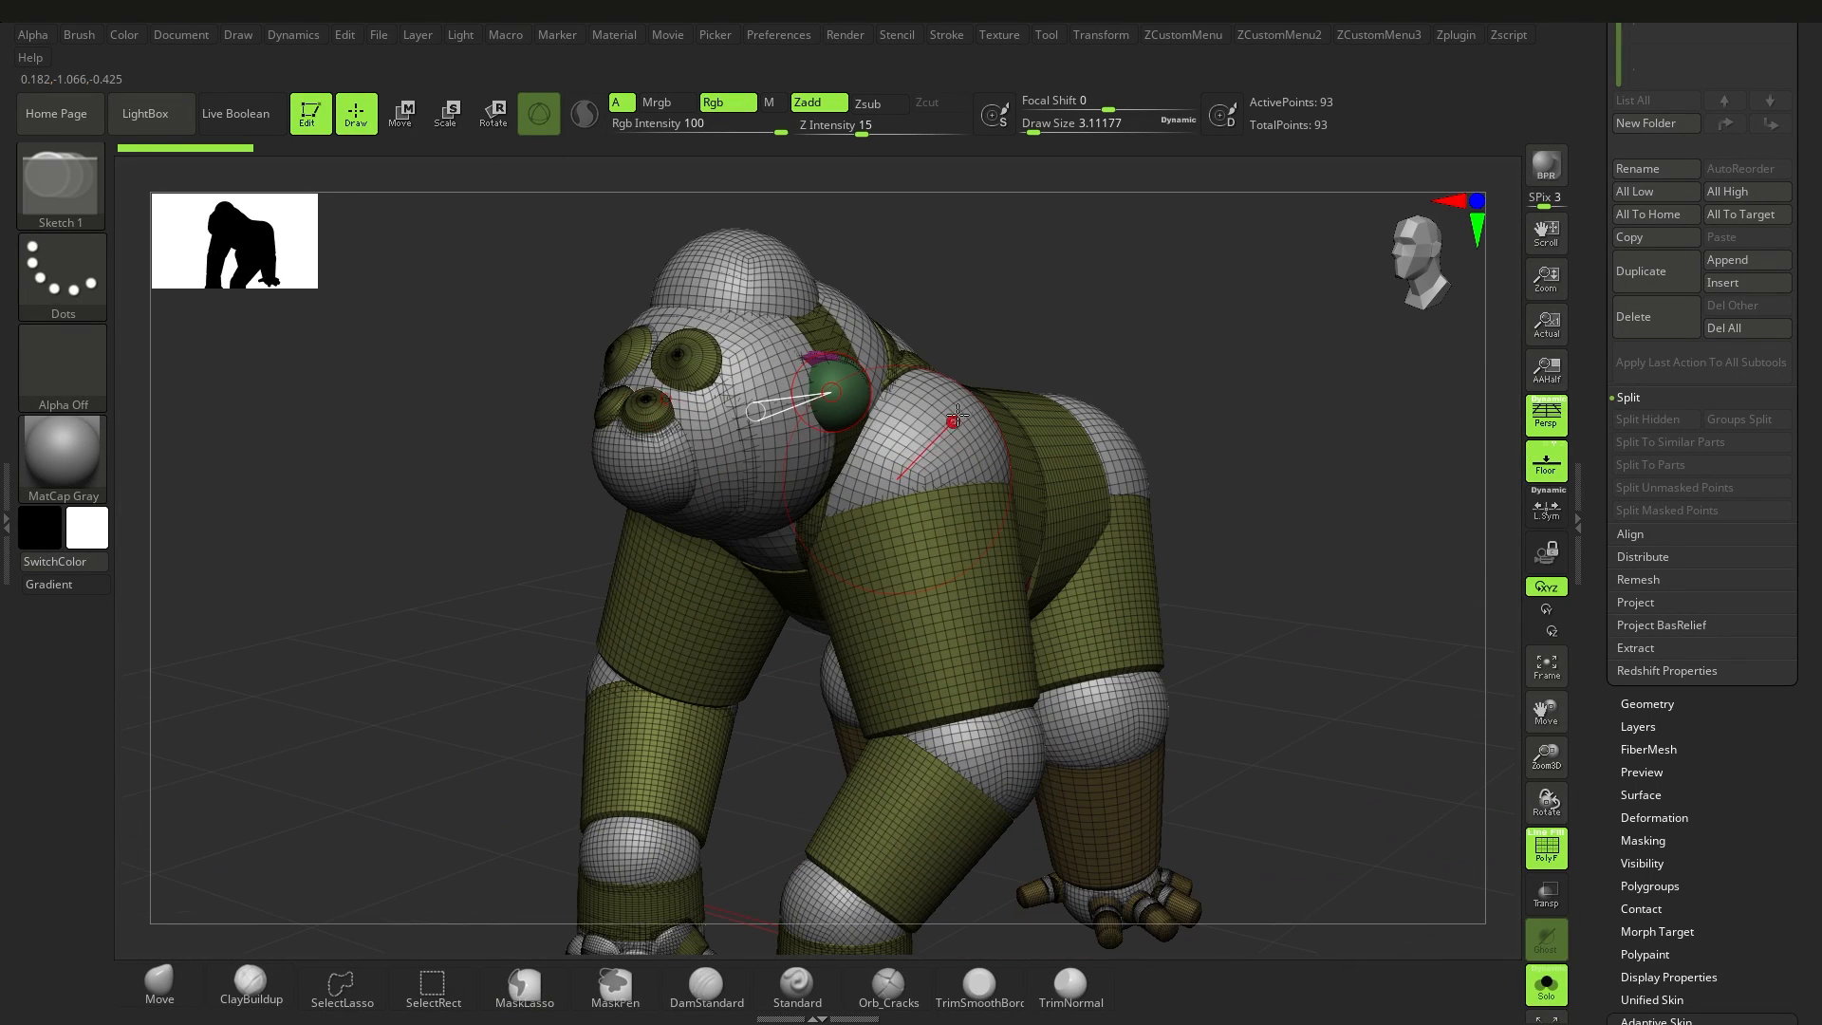
left_click_drag(986, 439, 999, 456)
right_click_drag(999, 456, 934, 448)
mouse_move(934, 448)
right_mouse_down("ctrl")
mouse_move(908, 408)
mouse_move(847, 392)
mouse_move(878, 452)
mouse_move(759, 446)
mouse_move(834, 480)
mouse_move(770, 398)
right_mouse_up("ctrl")
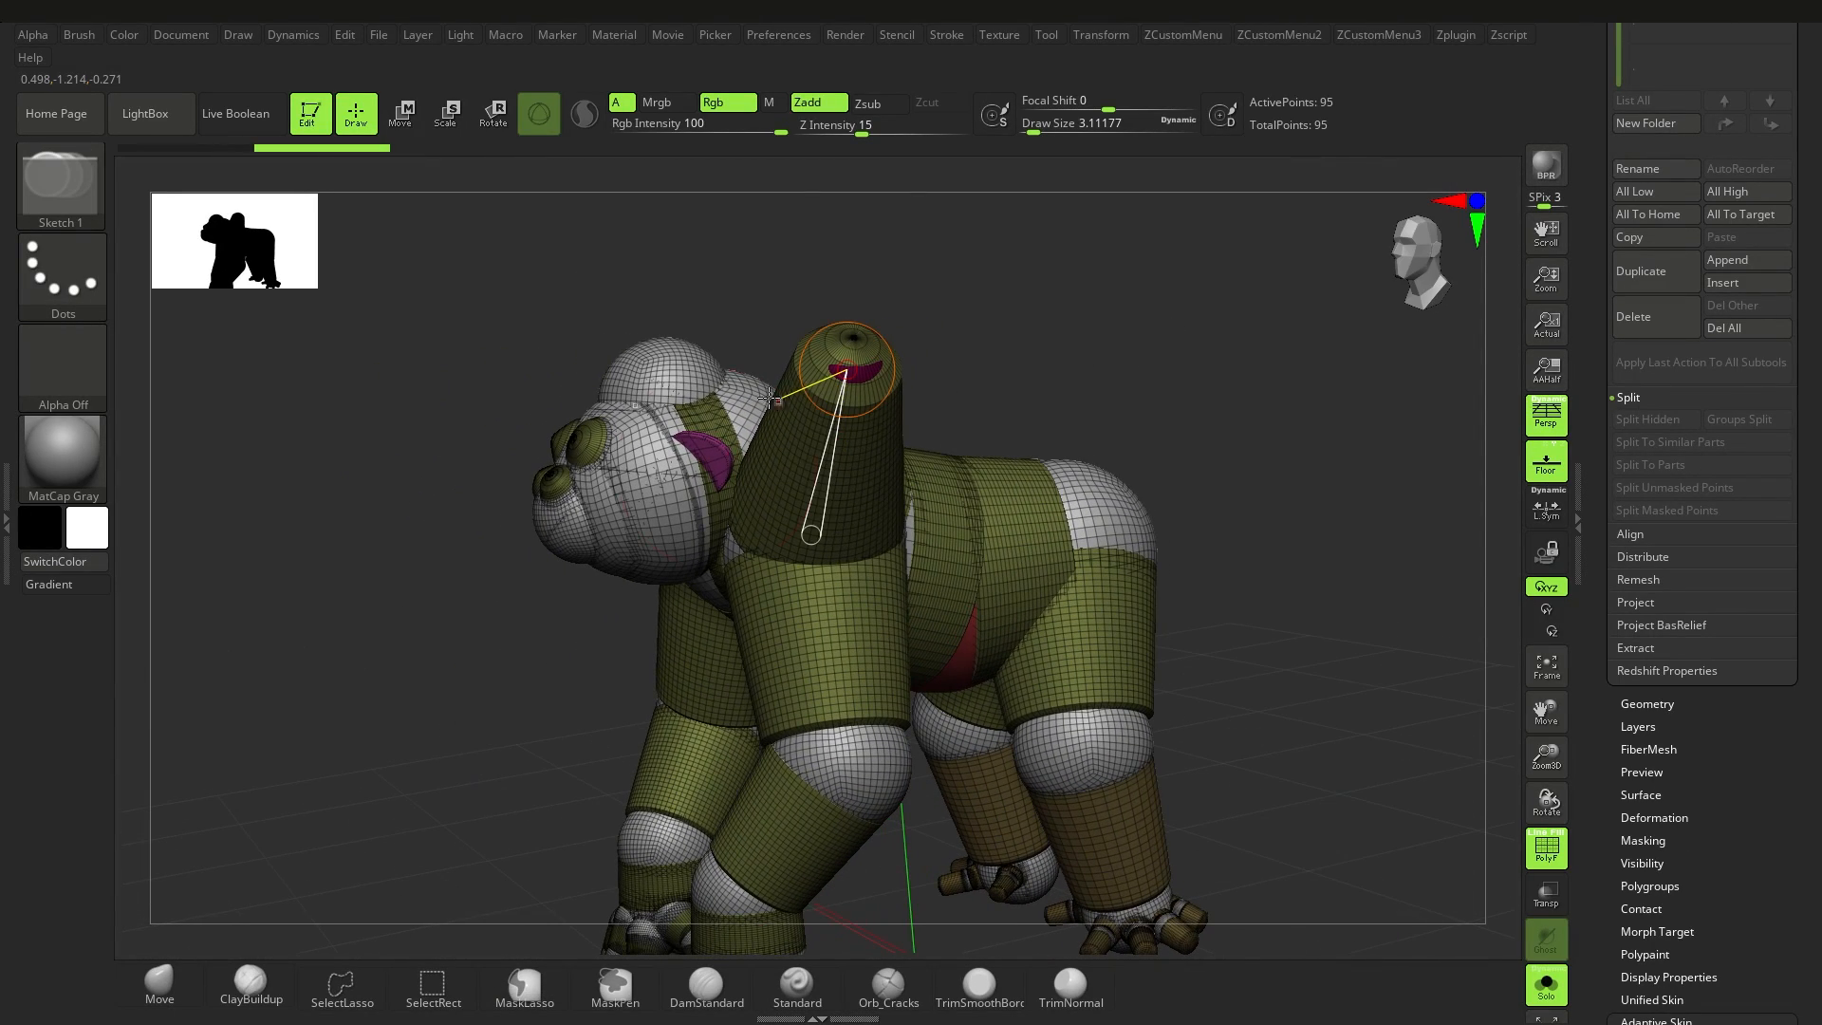
left_click(428, 131)
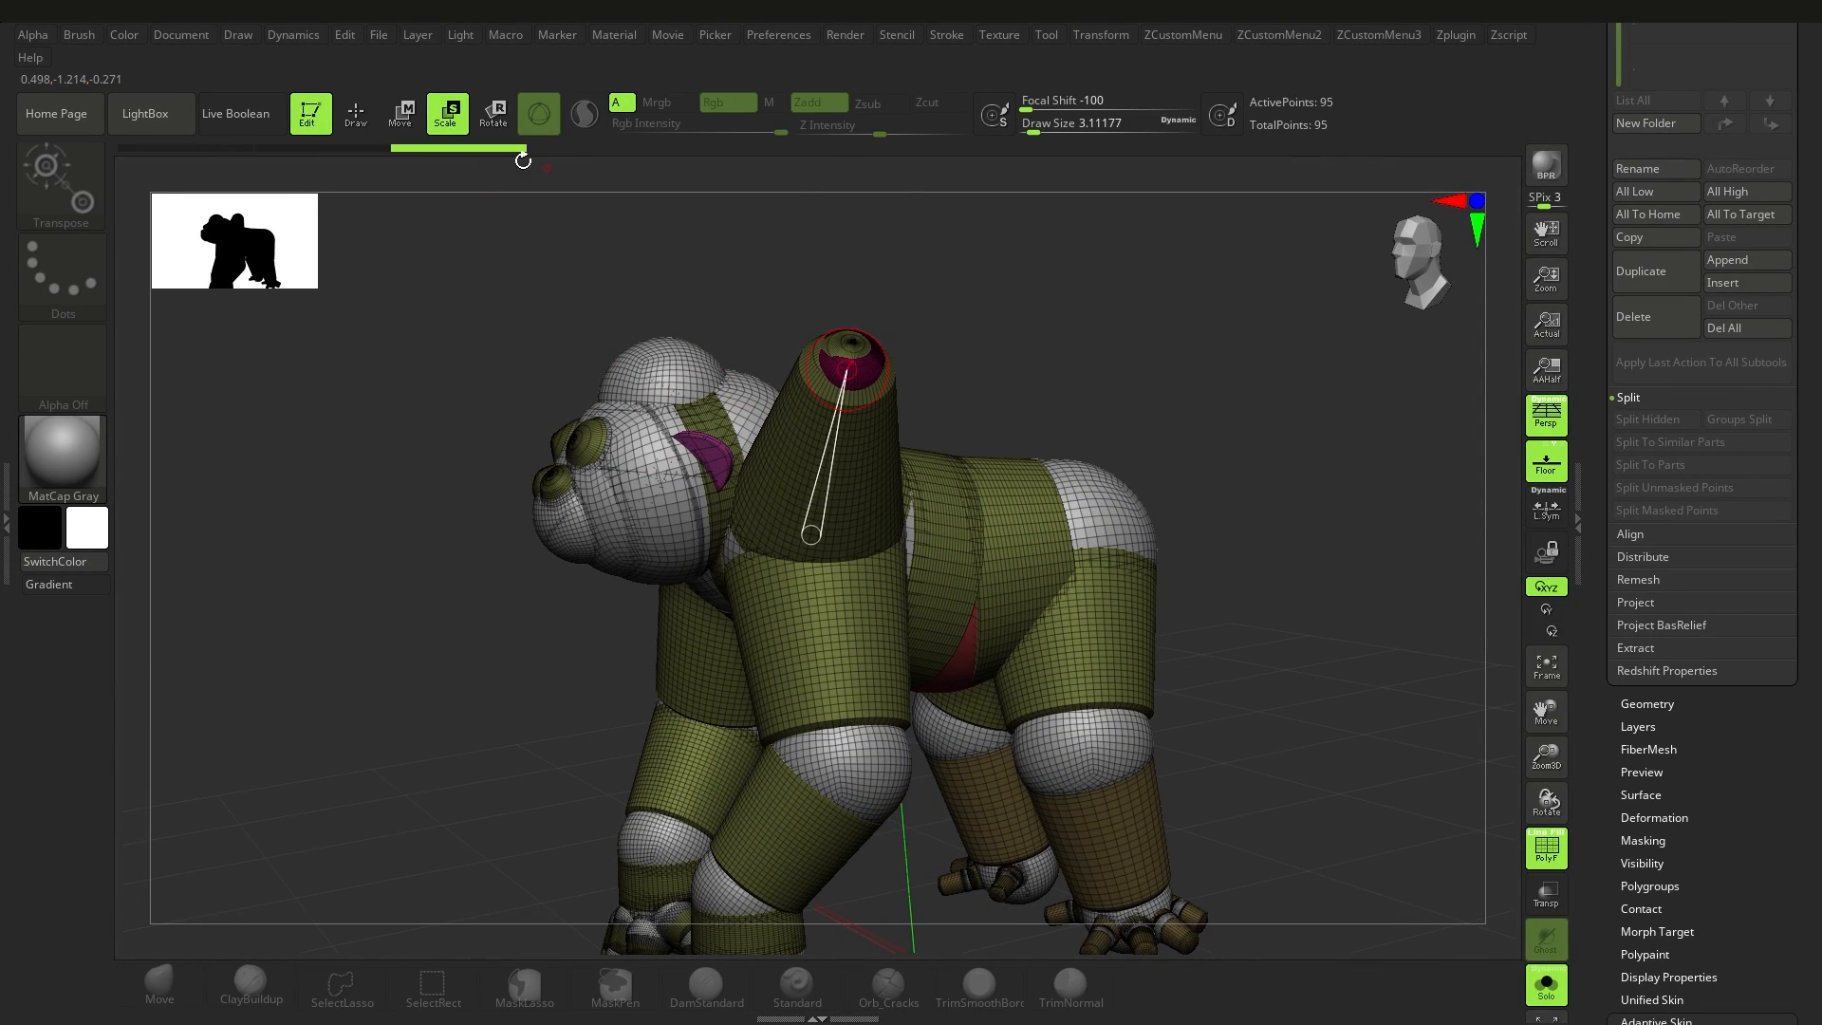
left_click(380, 142)
left_click_drag(917, 380, 1043, 316)
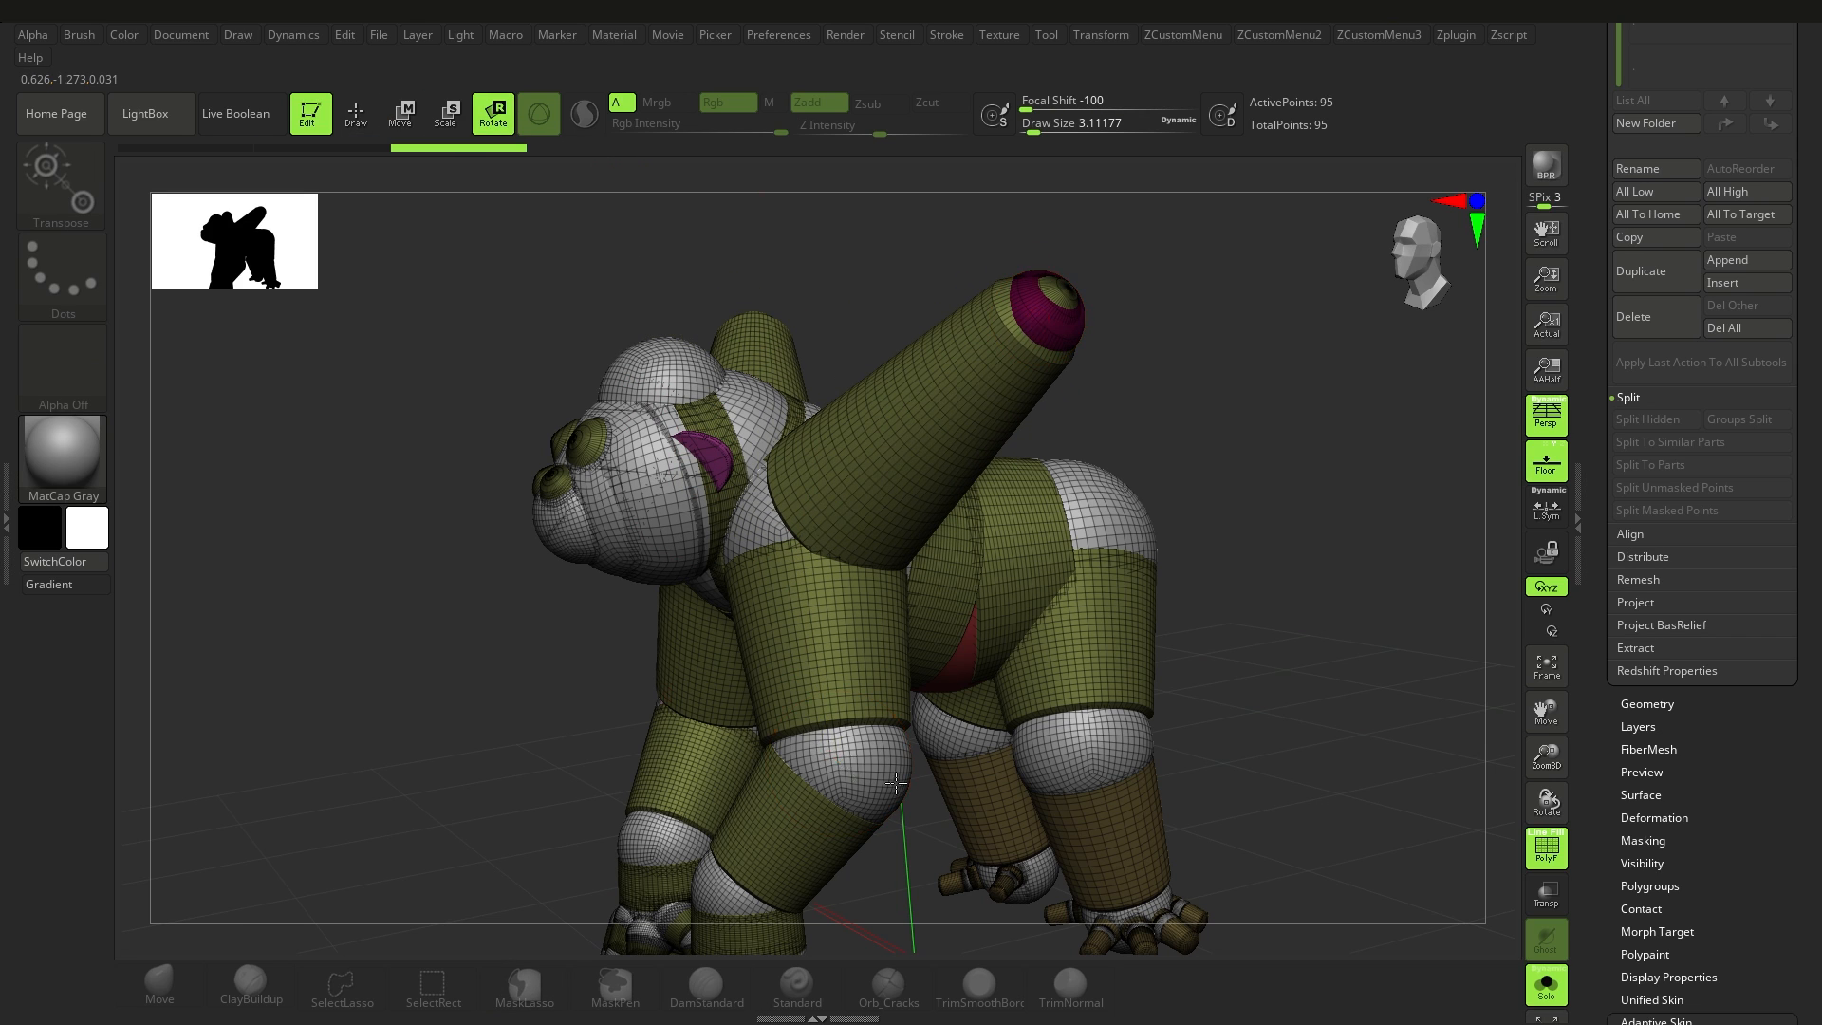
Step: Try rotating the gorilla's front arm at the elbow, and undo the rotation and the added shoulder limbs
left_click_drag(895, 783, 899, 762)
mouse_move(899, 760)
right_mouse_down("alt")
mouse_move(806, 607)
mouse_move(804, 667)
mouse_move(788, 631)
mouse_move(767, 697)
mouse_move(826, 612)
mouse_move(858, 697)
mouse_move(832, 655)
mouse_move(884, 676)
mouse_move(879, 646)
mouse_move(937, 629)
right_mouse_up("alt")
key("ctrl+z")
left_click(885, 640)
key("ctrl+z")
Step: Turn on the Adaptive Skin preview for the gorilla ZSphere model
key("e")
left_click(708, 593)
right_click_drag(1119, 685, 1122, 633, "ctrl")
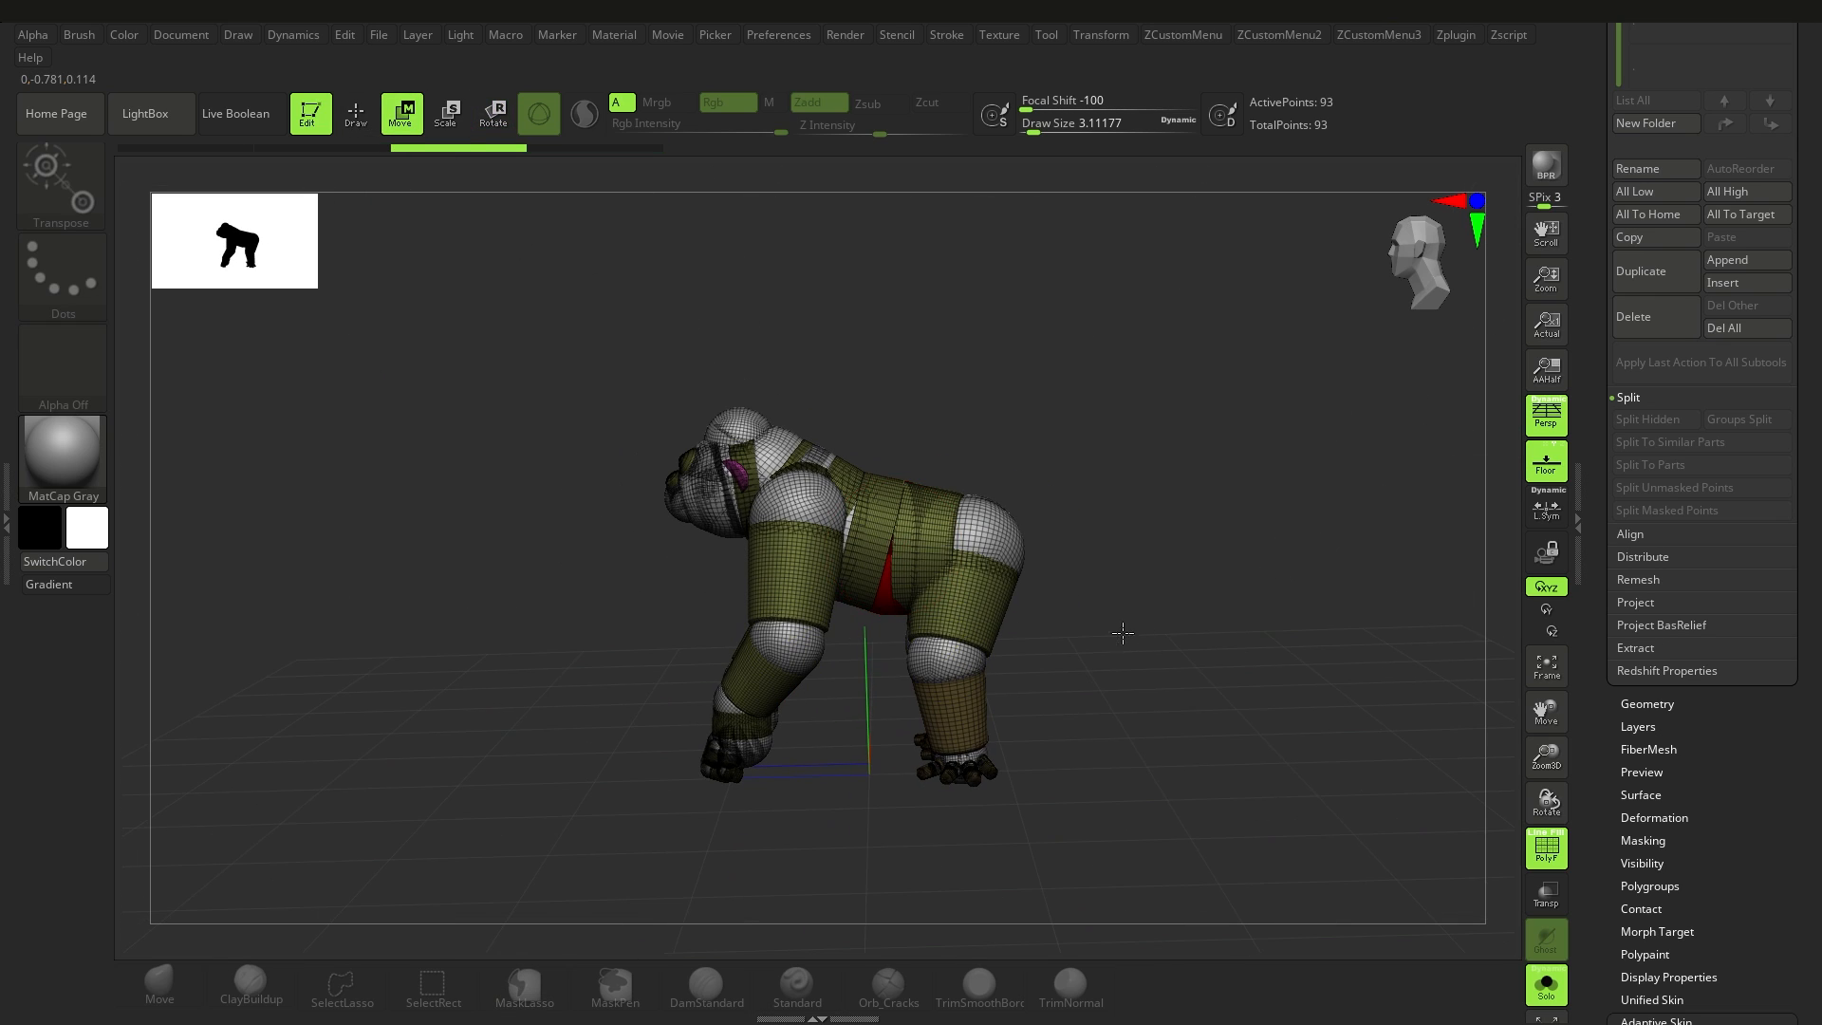
right_click_drag(1242, 563, 1214, 625)
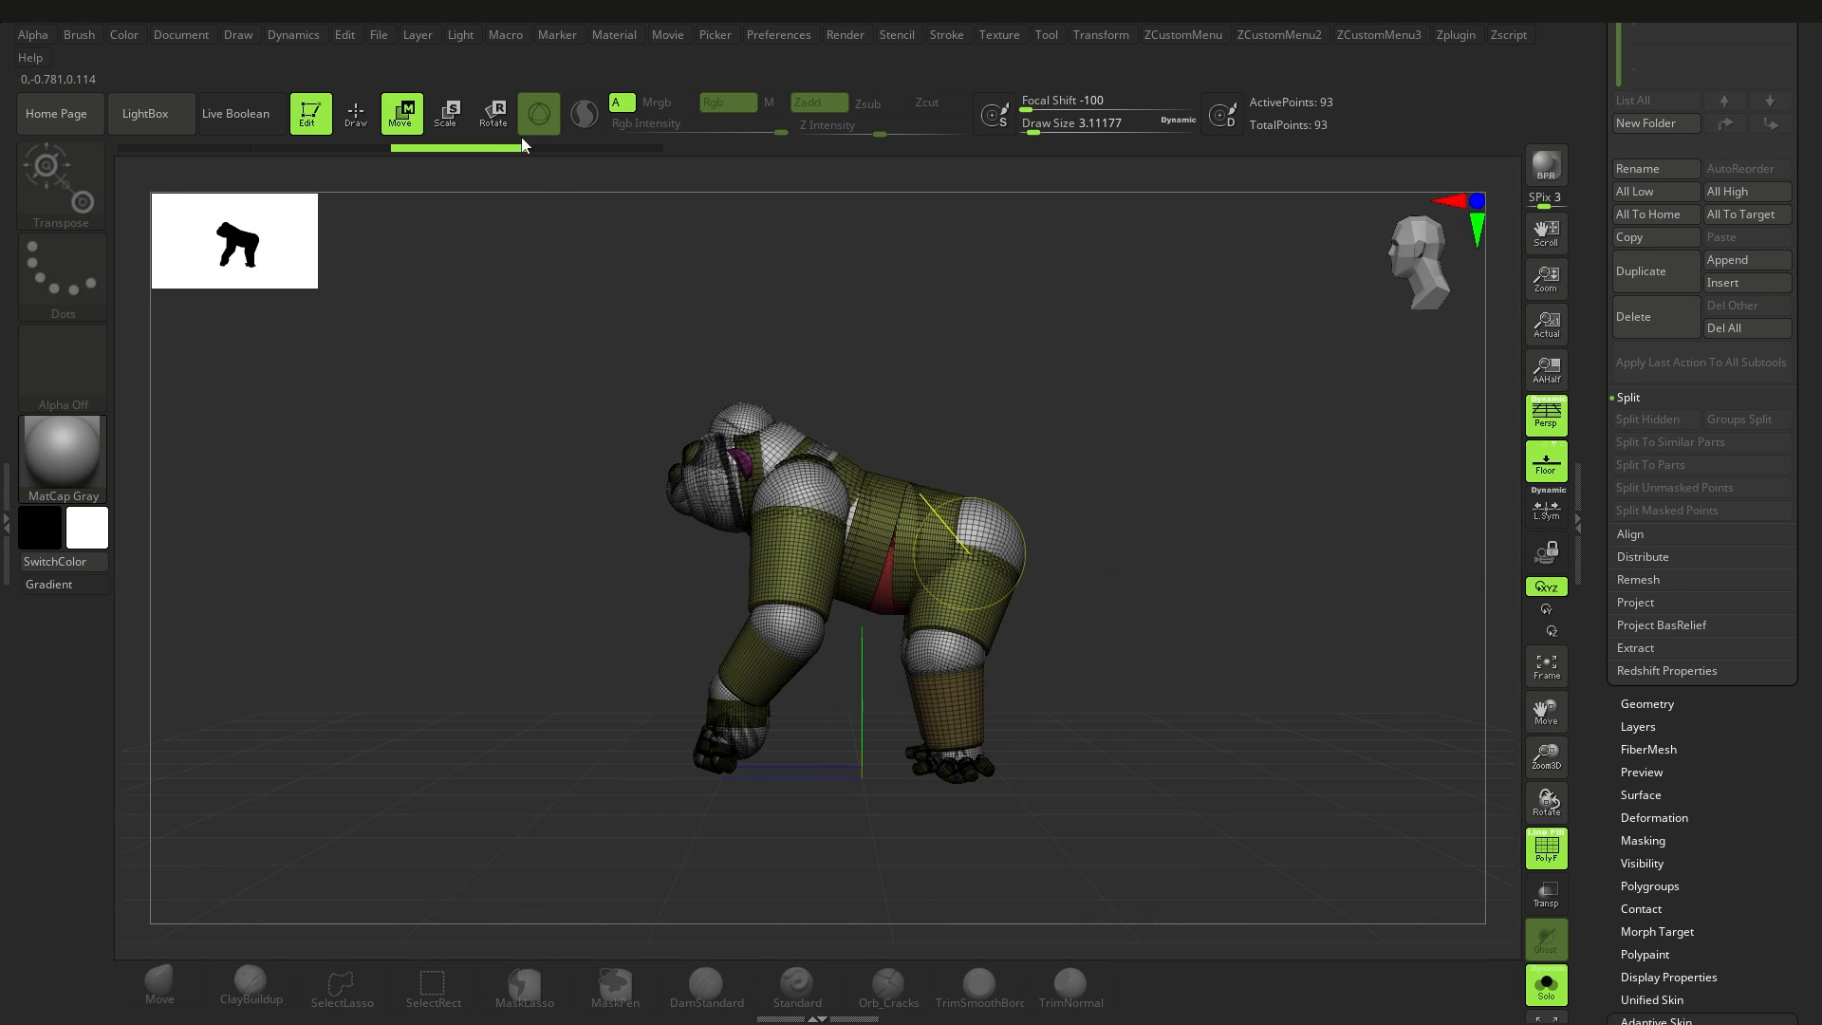
right_click_drag(896, 526, 992, 570, "ctrl")
right_click_drag(868, 463, 854, 548, "ctrl")
left_click_drag(1817, 683, 1817, 486)
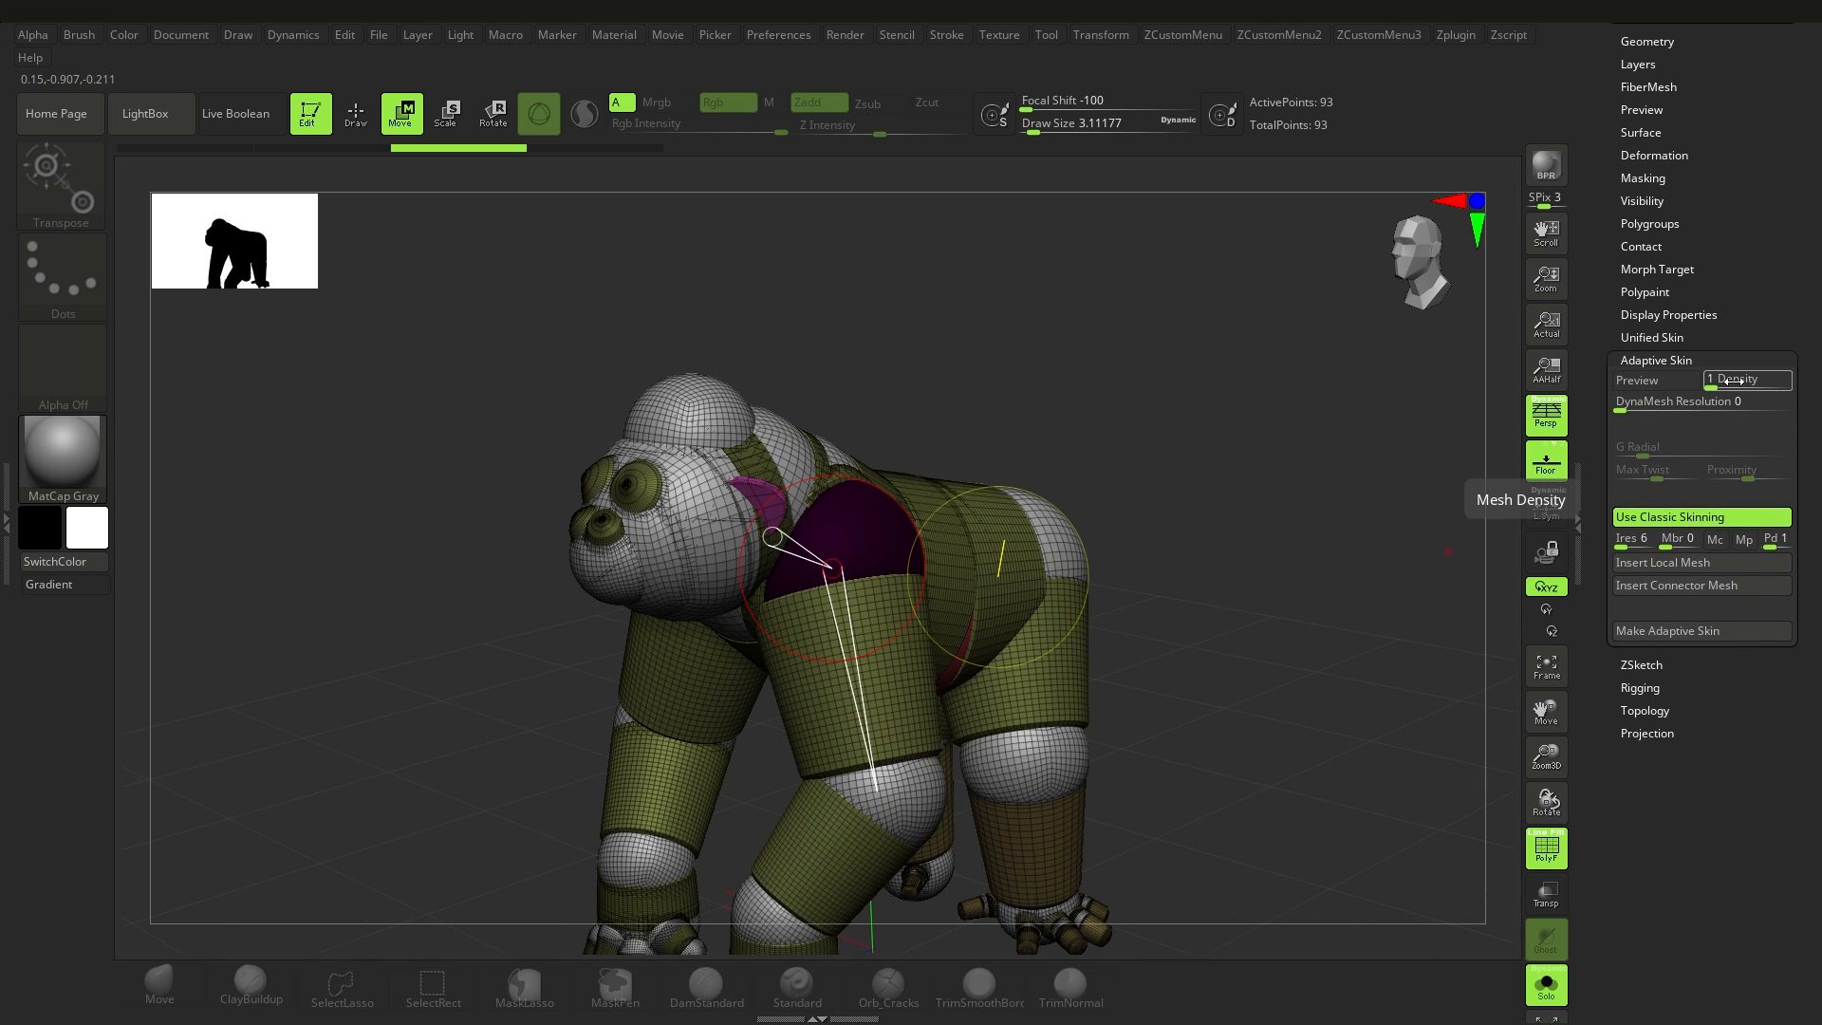
left_click(1661, 381)
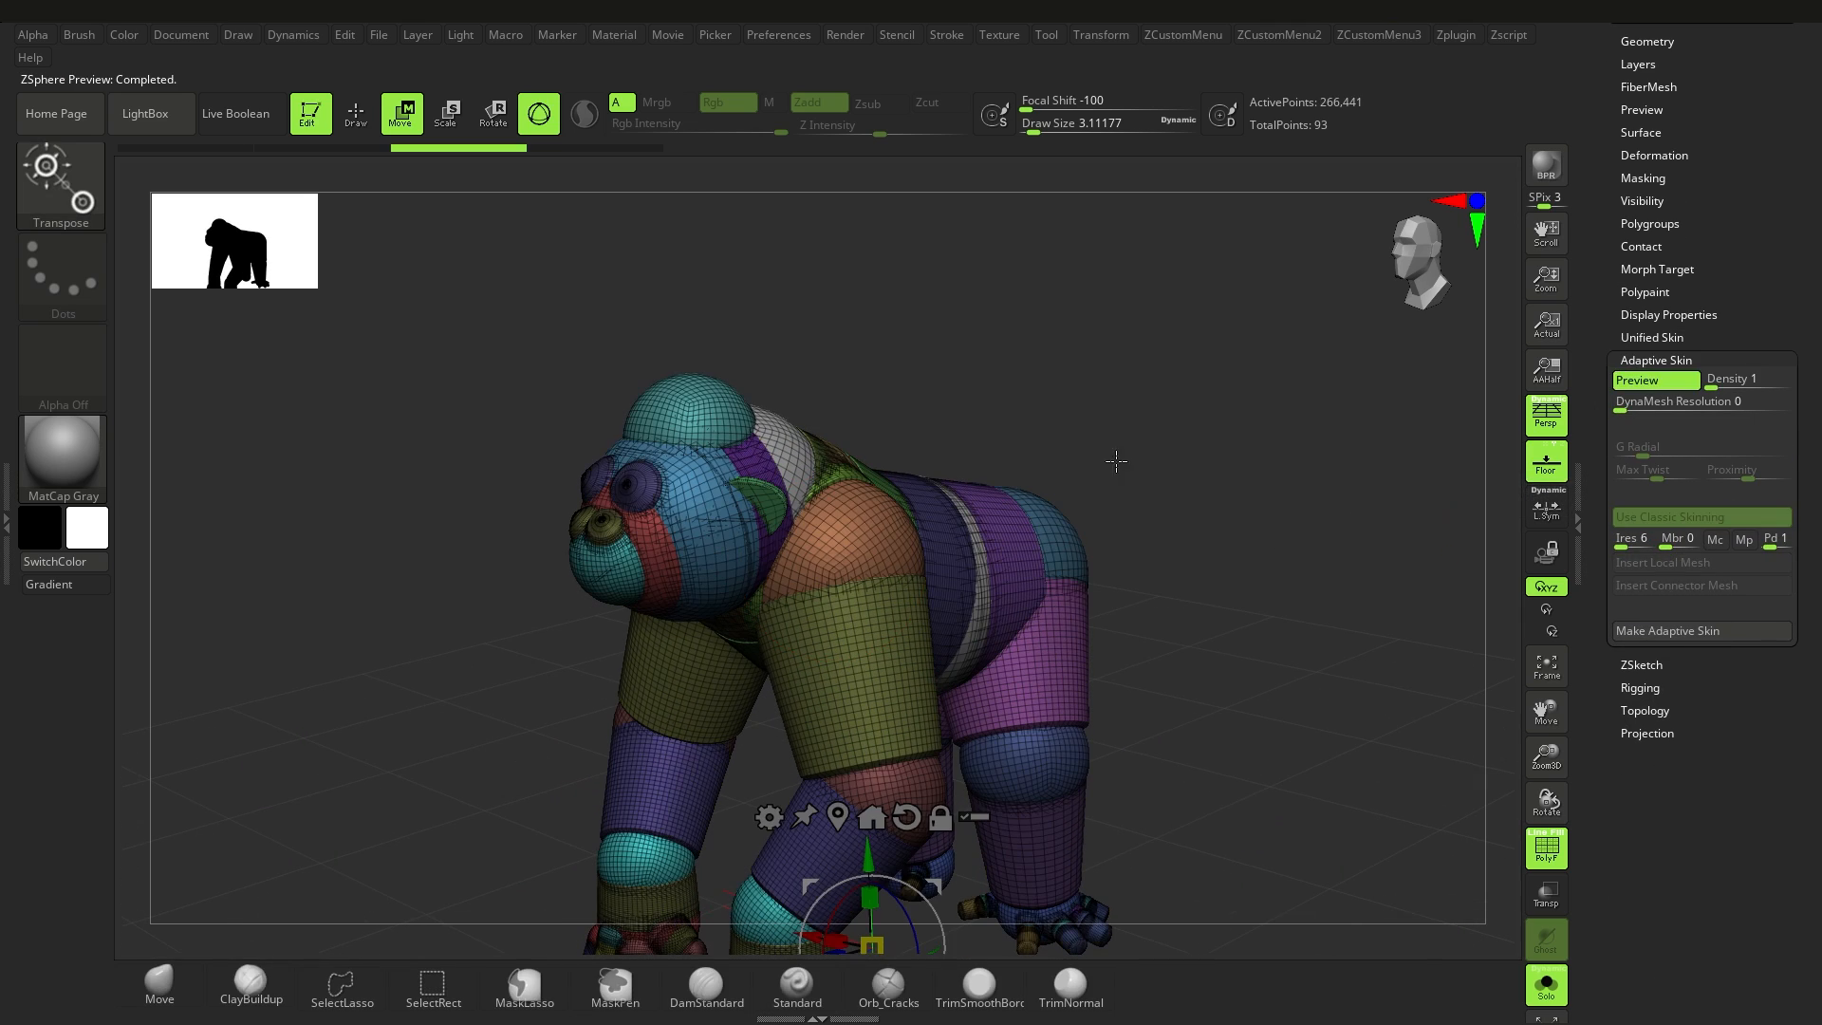
Step: Set the adaptive skin density to 2 and the DynaMesh resolution to 112, and regenerate the gorilla's skin preview
right_click_drag(1105, 479, 1107, 560)
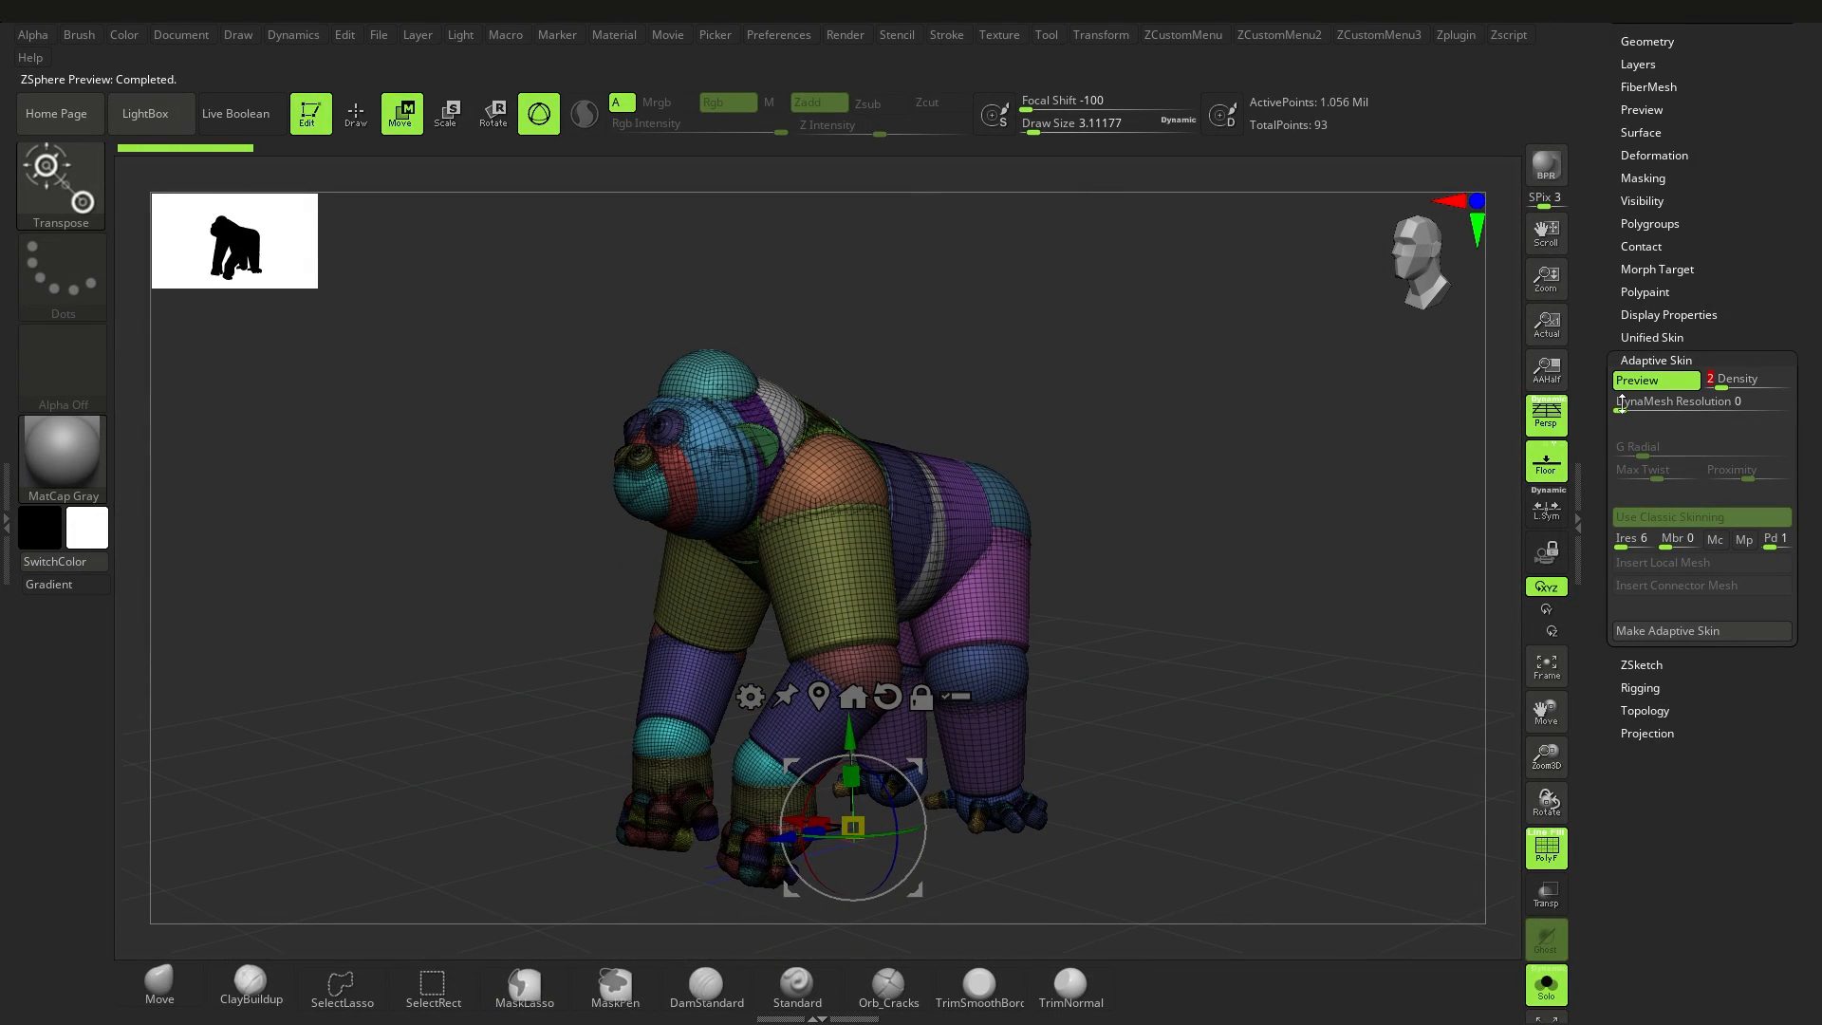
left_click_drag(1621, 406, 1627, 406)
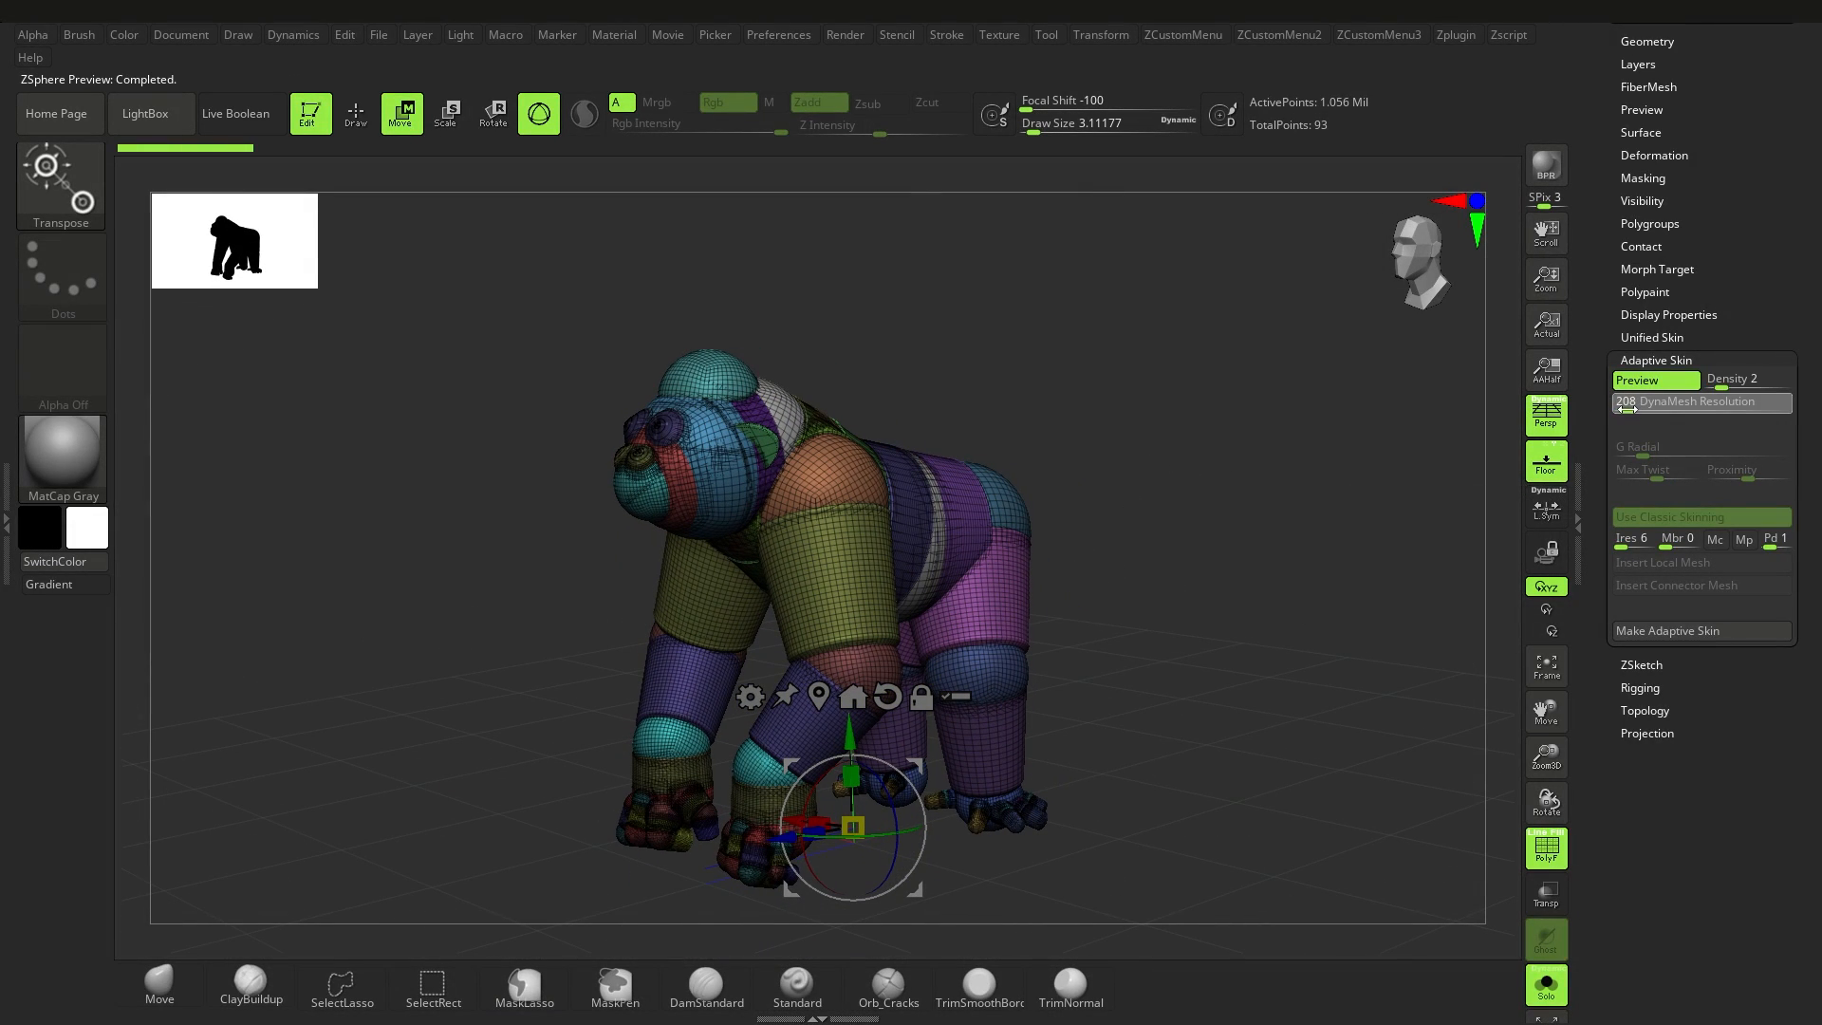
left_click(1651, 384)
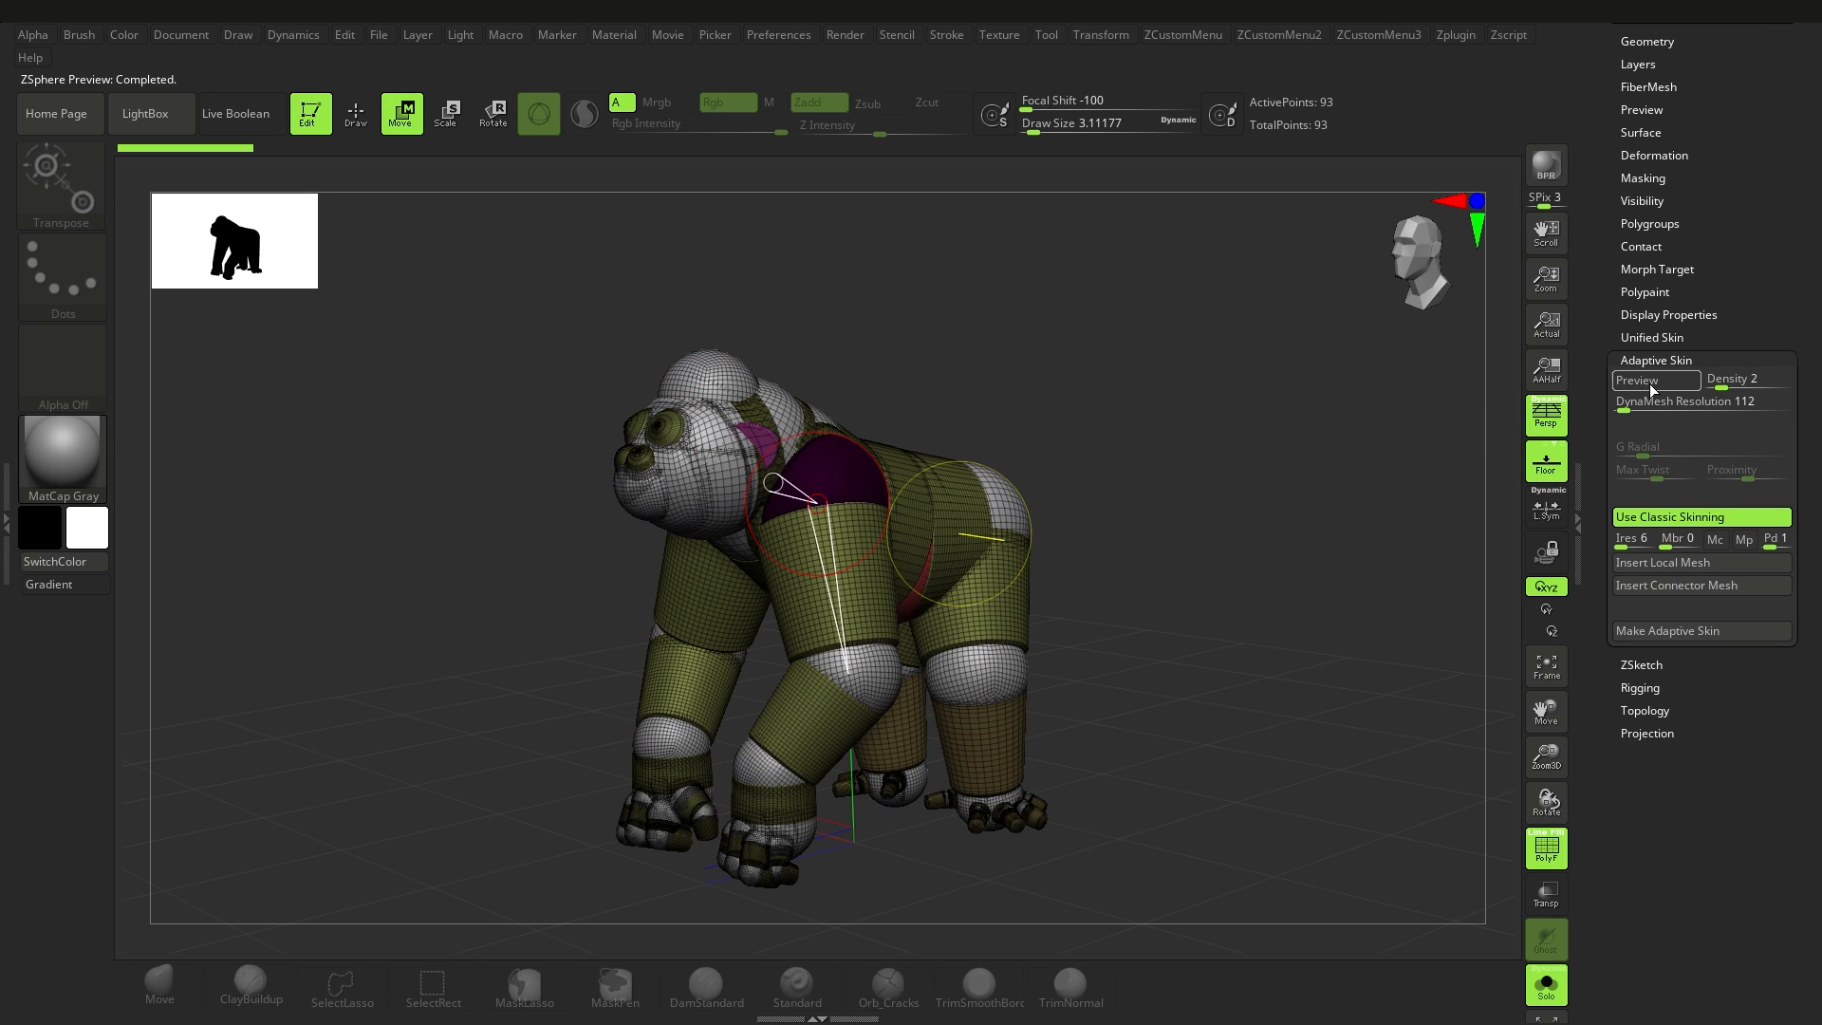
key("a")
left_click_drag(1173, 610, 1183, 573)
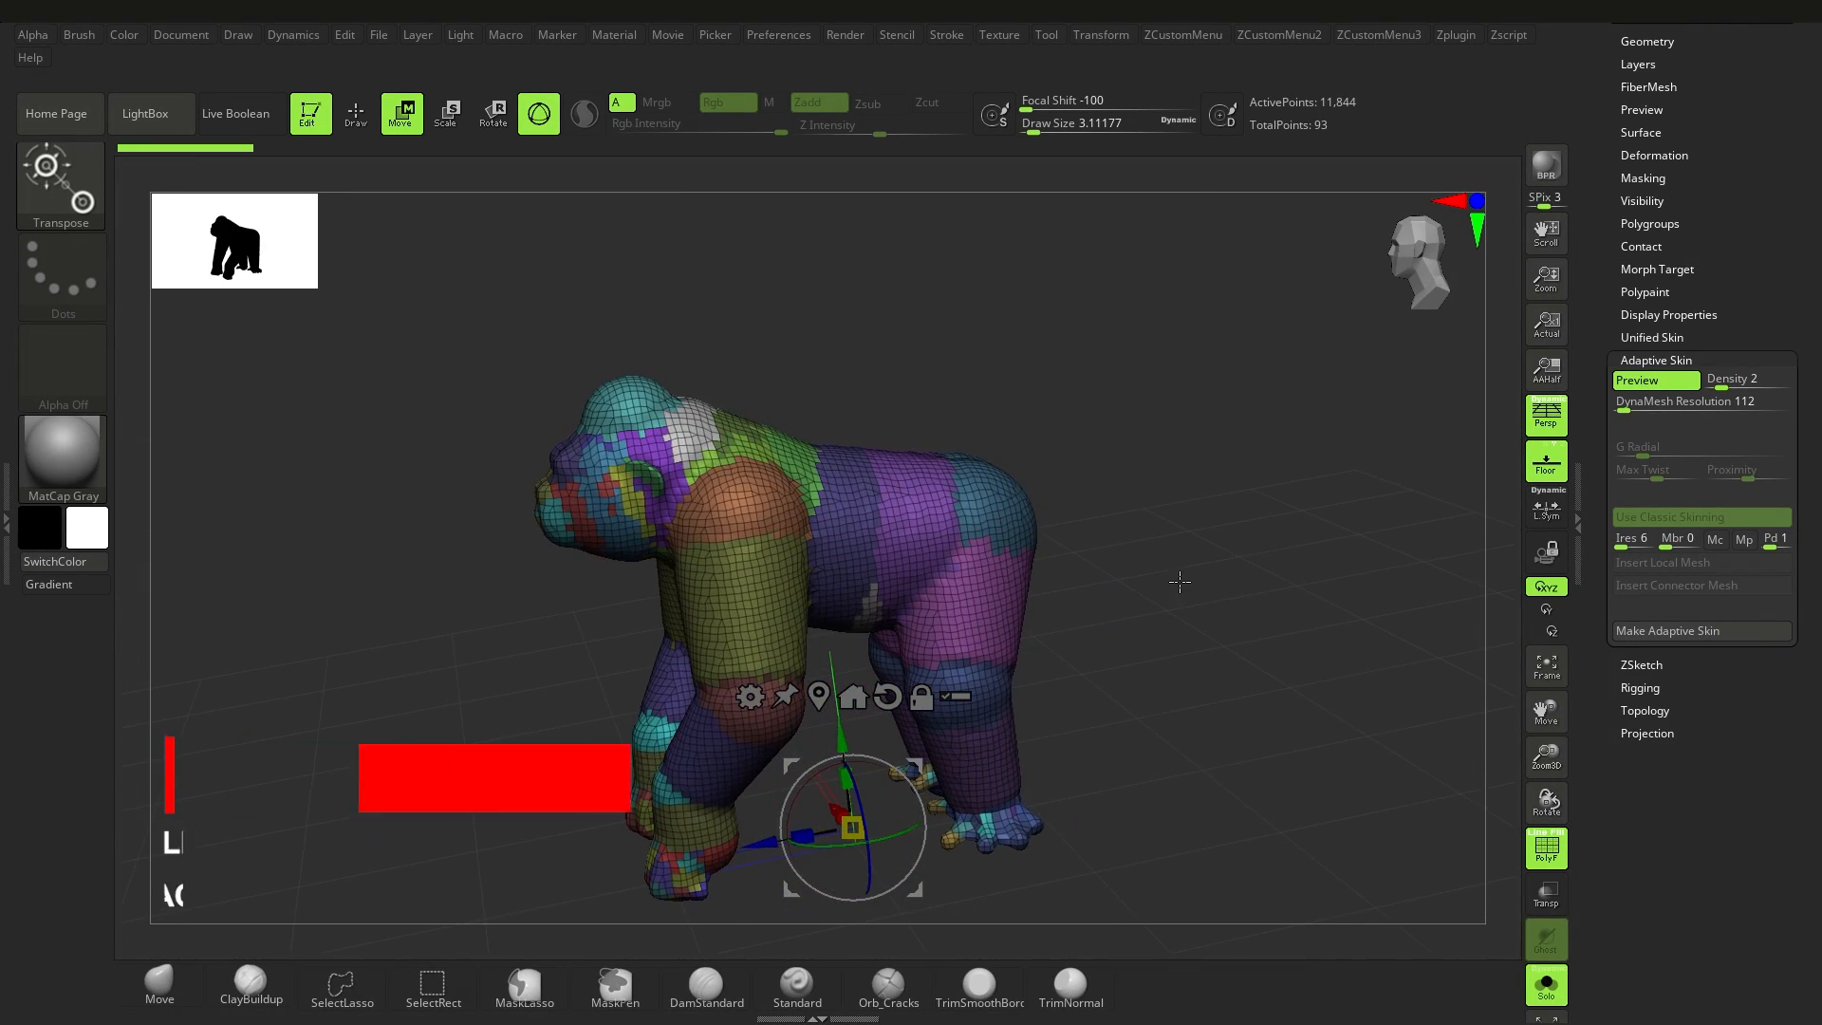
Step: Set the DynaMesh resolution to 0 and the adaptive skin density to 1, and rebuild the gorilla's skin preview
left_click_drag(1624, 409, 1609, 410)
left_click(1752, 384)
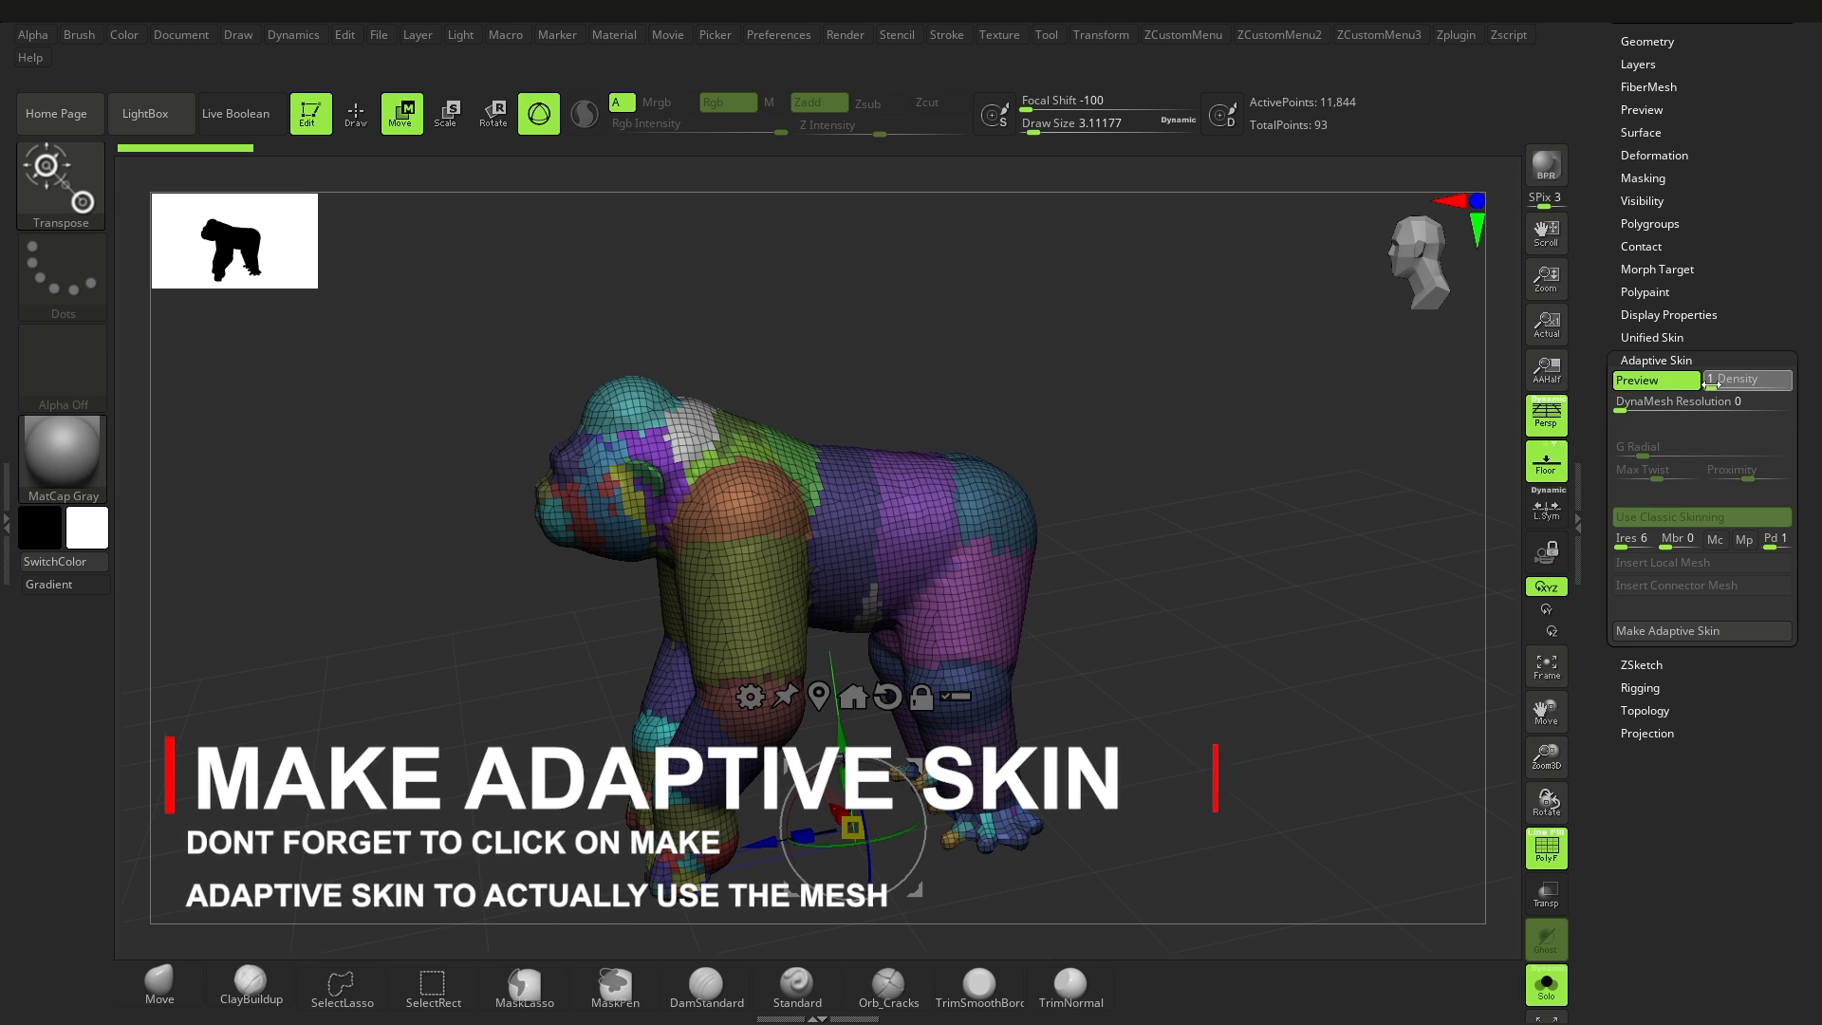
left_click_drag(1746, 385, 1680, 387)
left_click_drag(1119, 518, 1149, 494)
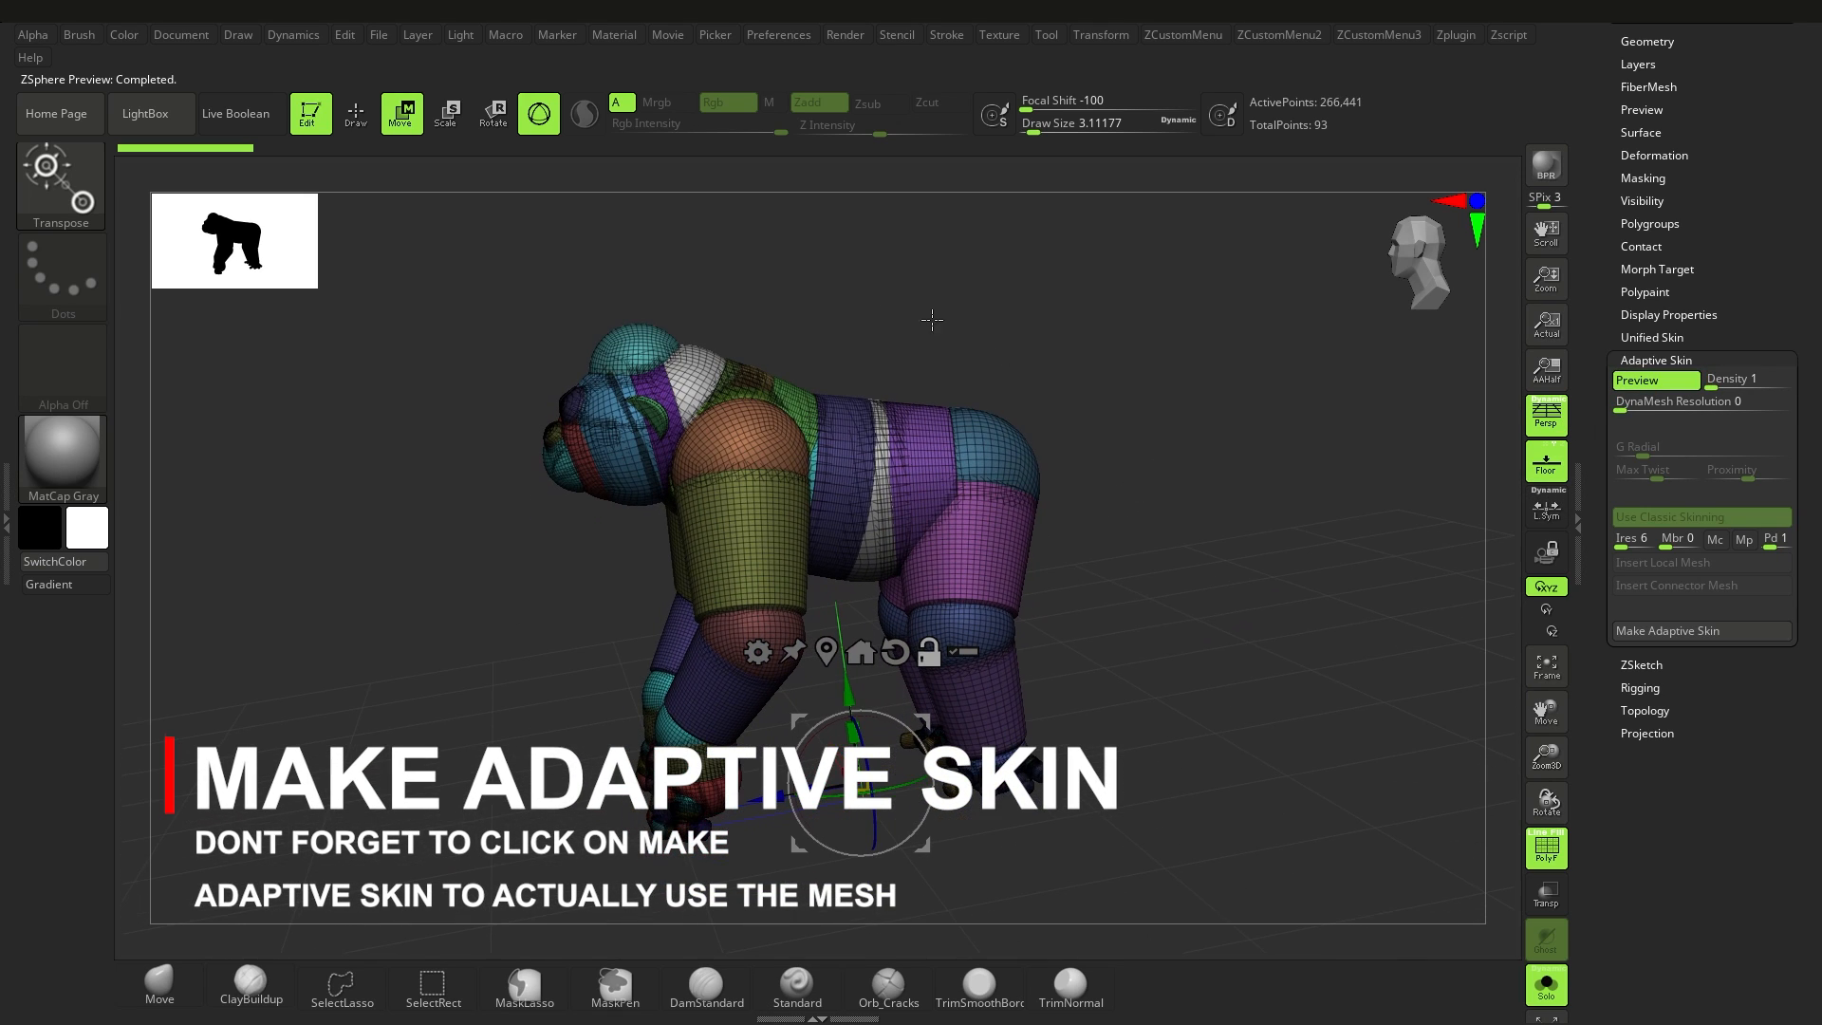
key("q")
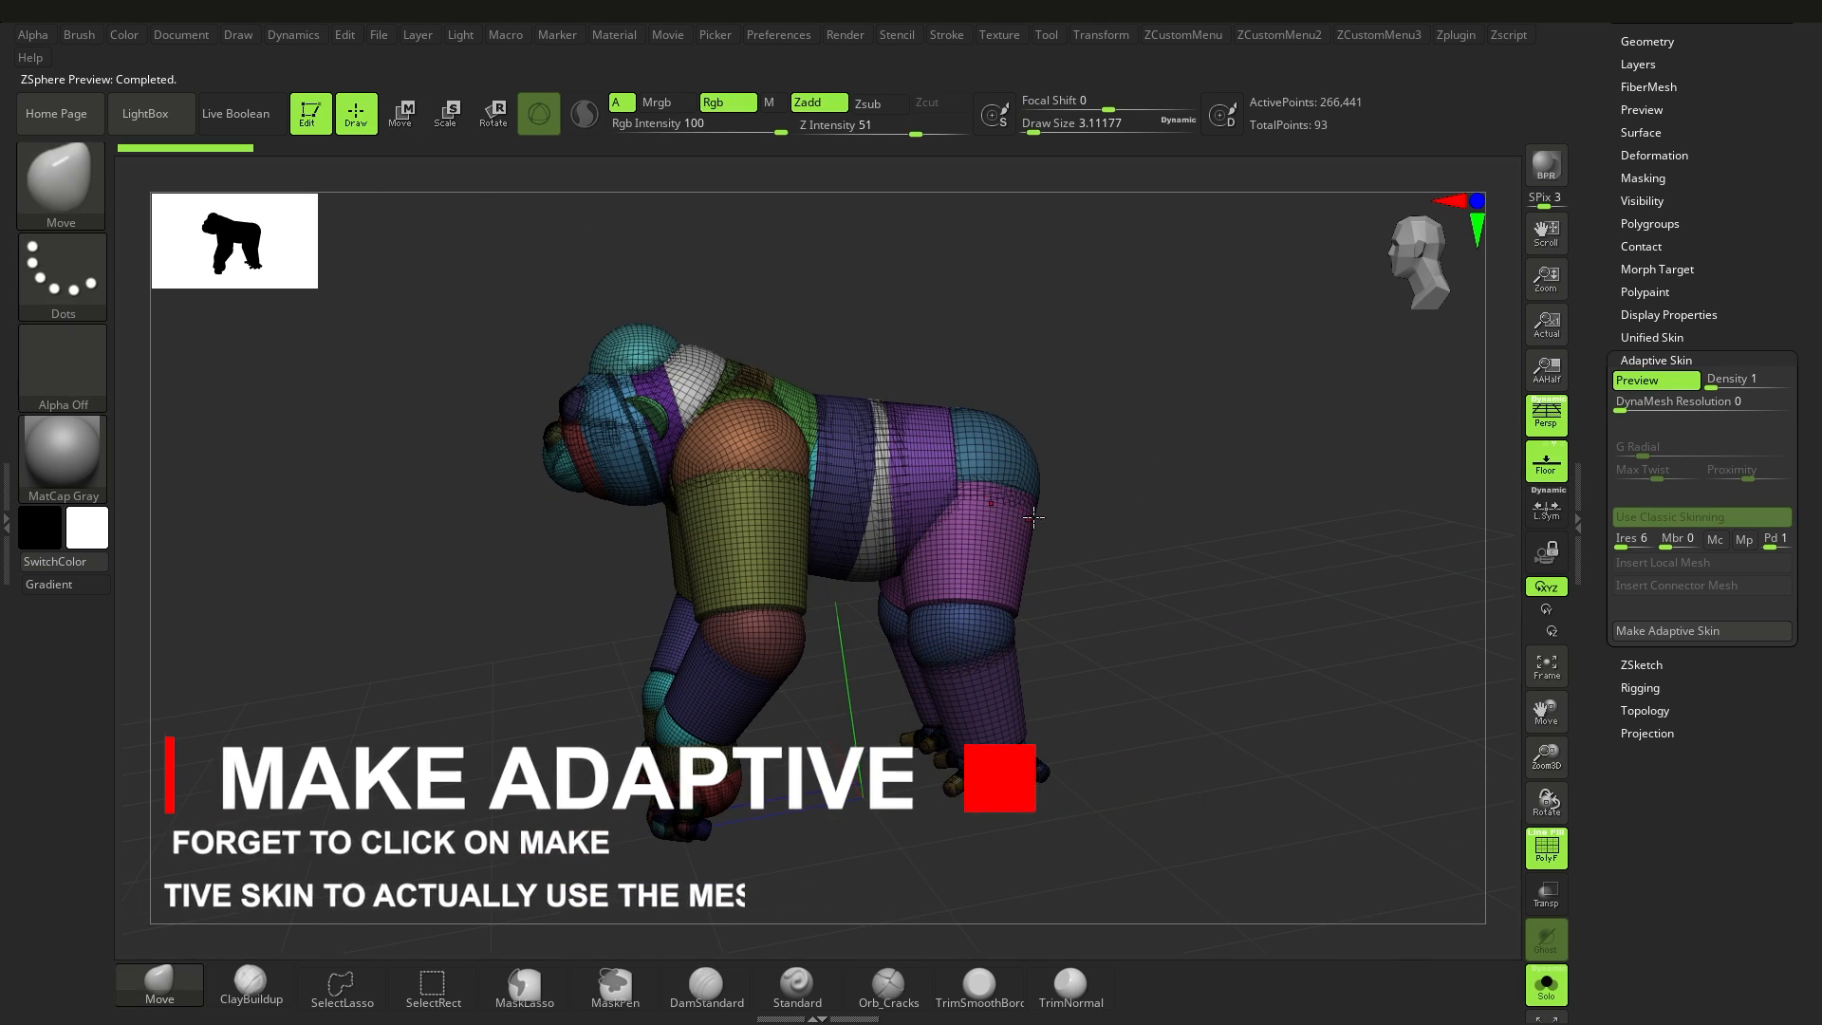
left_click_drag(986, 361, 991, 407, "alt")
mouse_move(826, 542)
right_mouse_down()
mouse_move(911, 581)
mouse_move(1062, 514)
right_mouse_up()
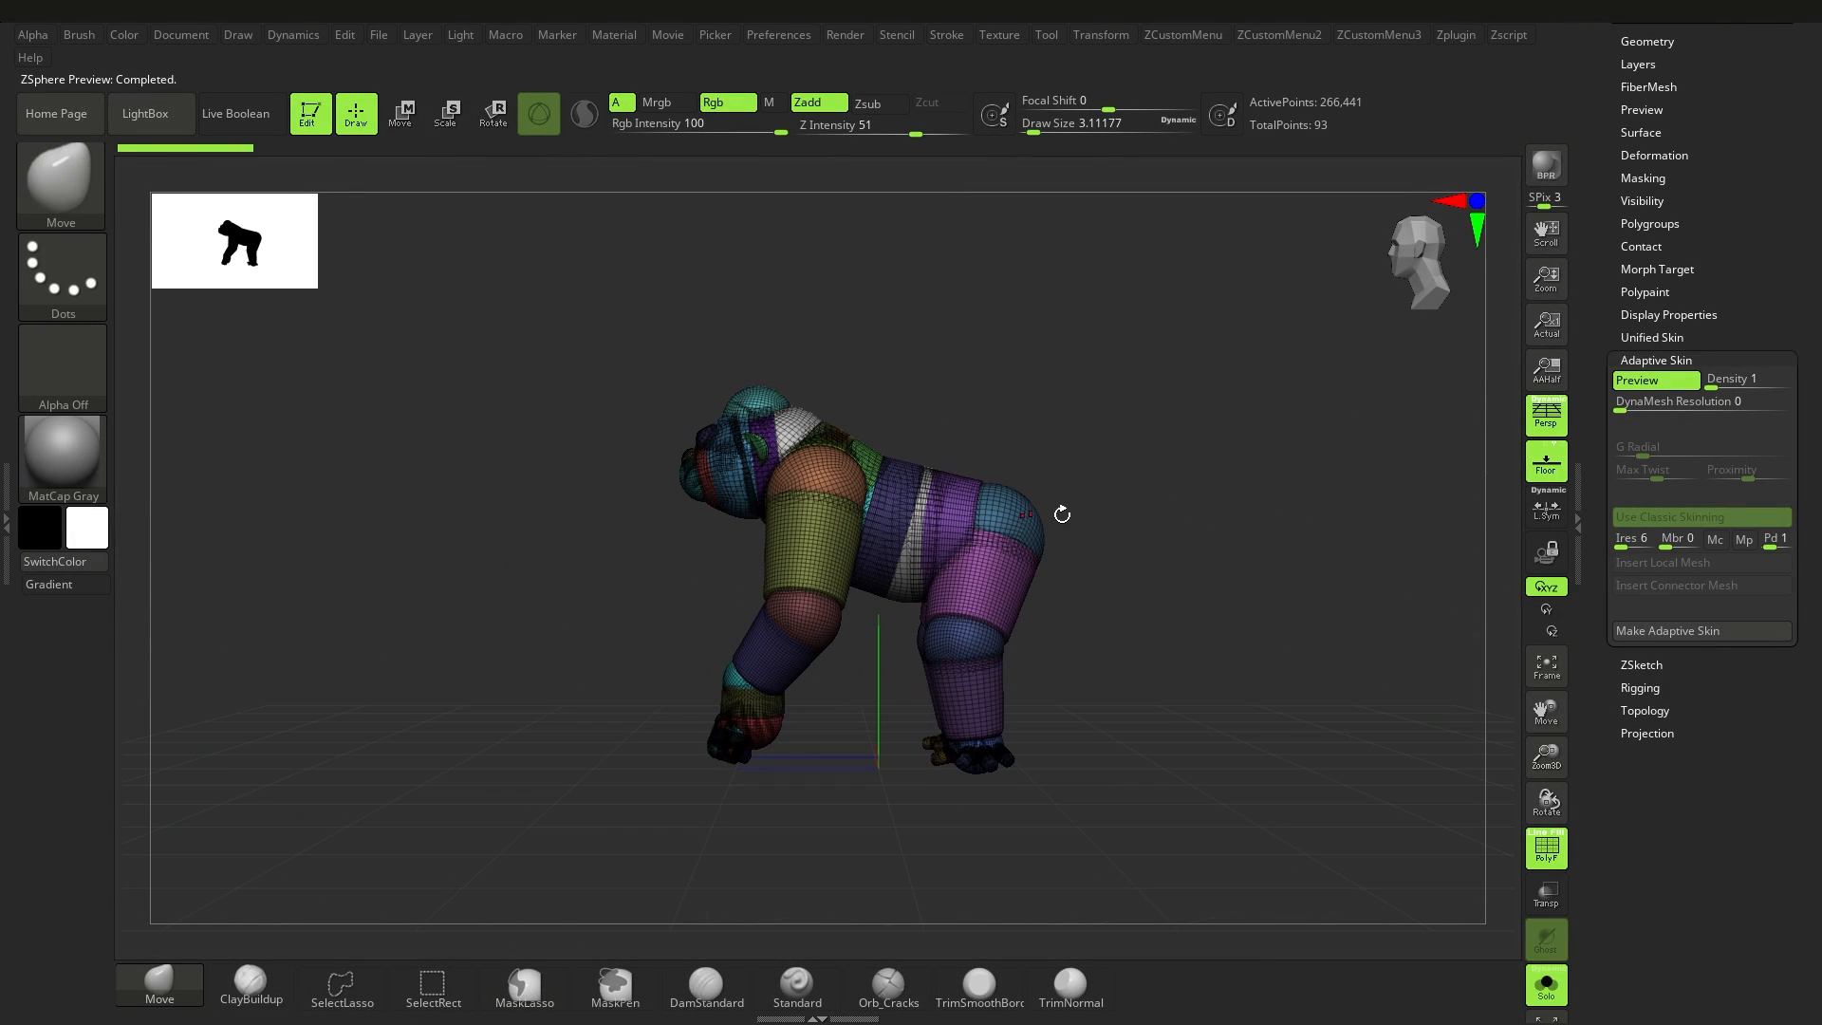
Step: Switch the active tool from the gorilla to the Cylinder3D primitive and turn off perspective
left_click_drag(1819, 231, 1819, 538)
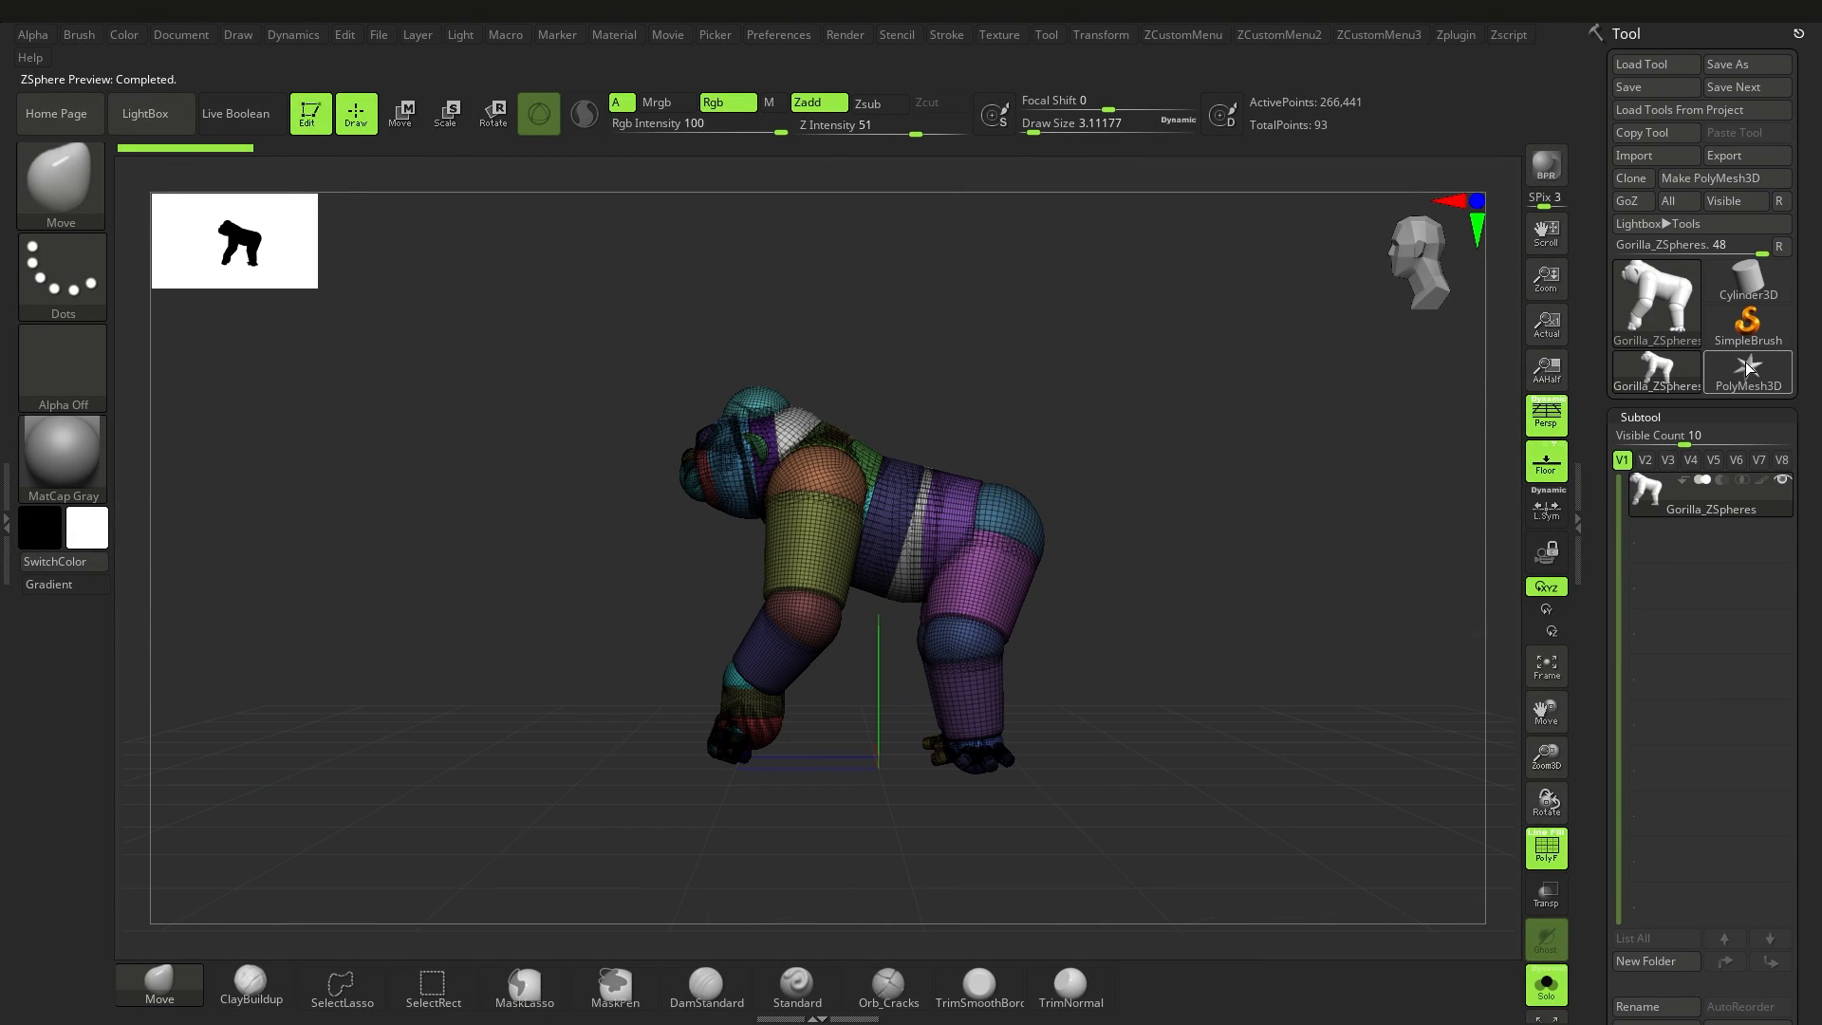
left_click(1749, 291)
left_click_drag(1814, 730, 1814, 465)
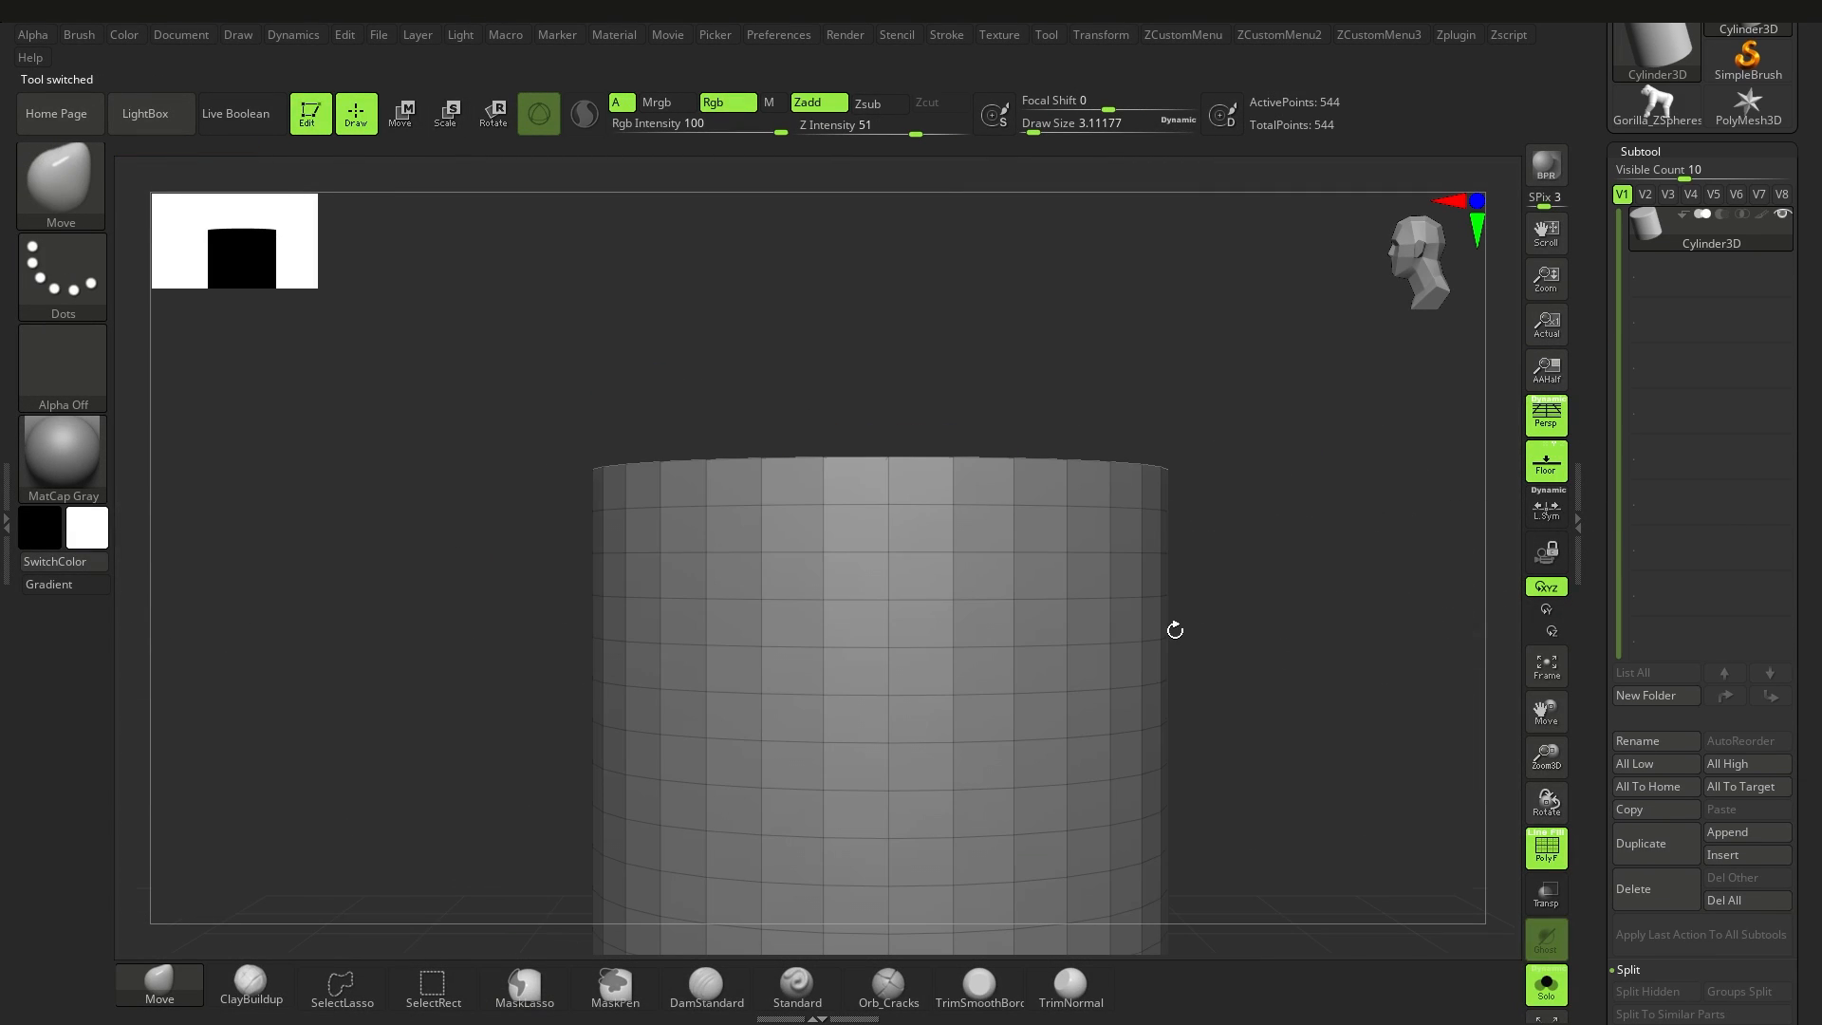
key("p")
right_click_drag(1074, 619, 1573, 455, "ctrl")
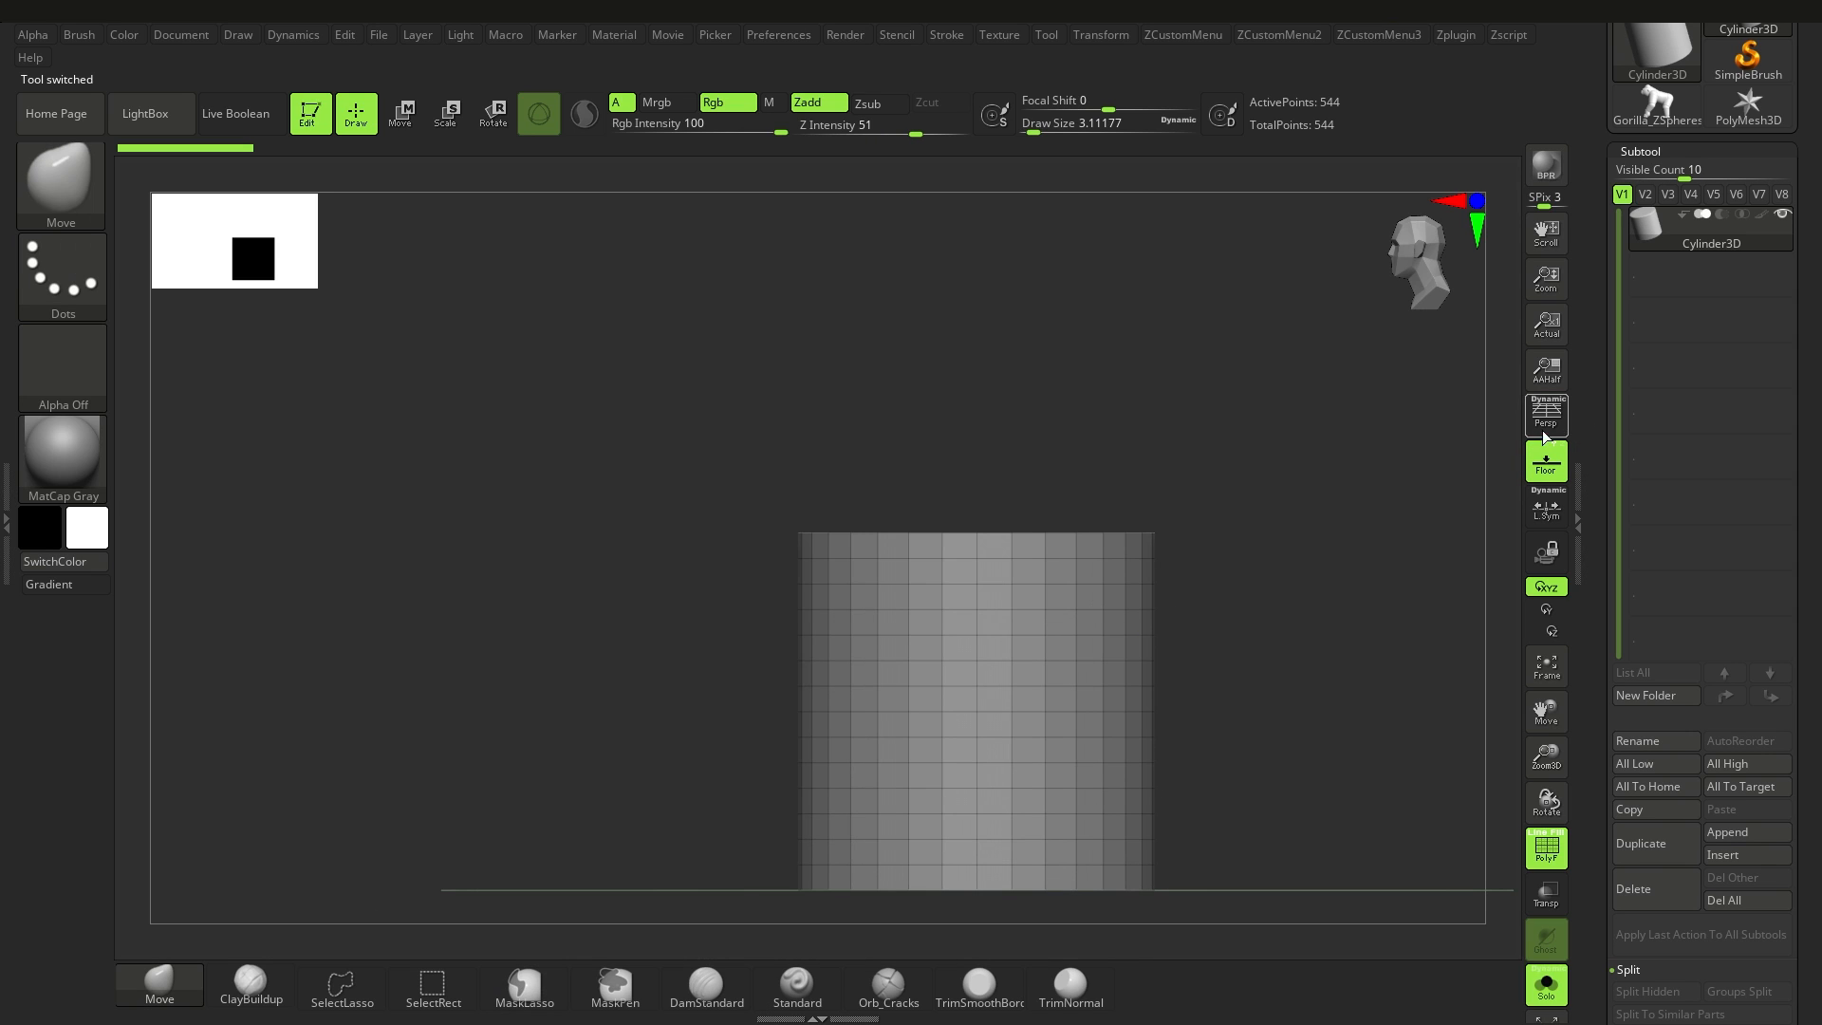
right_click_drag(1154, 617, 1090, 599, "alt")
mouse_move(1810, 751)
left_mouse_down()
mouse_move(1817, 679)
mouse_move(1807, 722)
left_mouse_up()
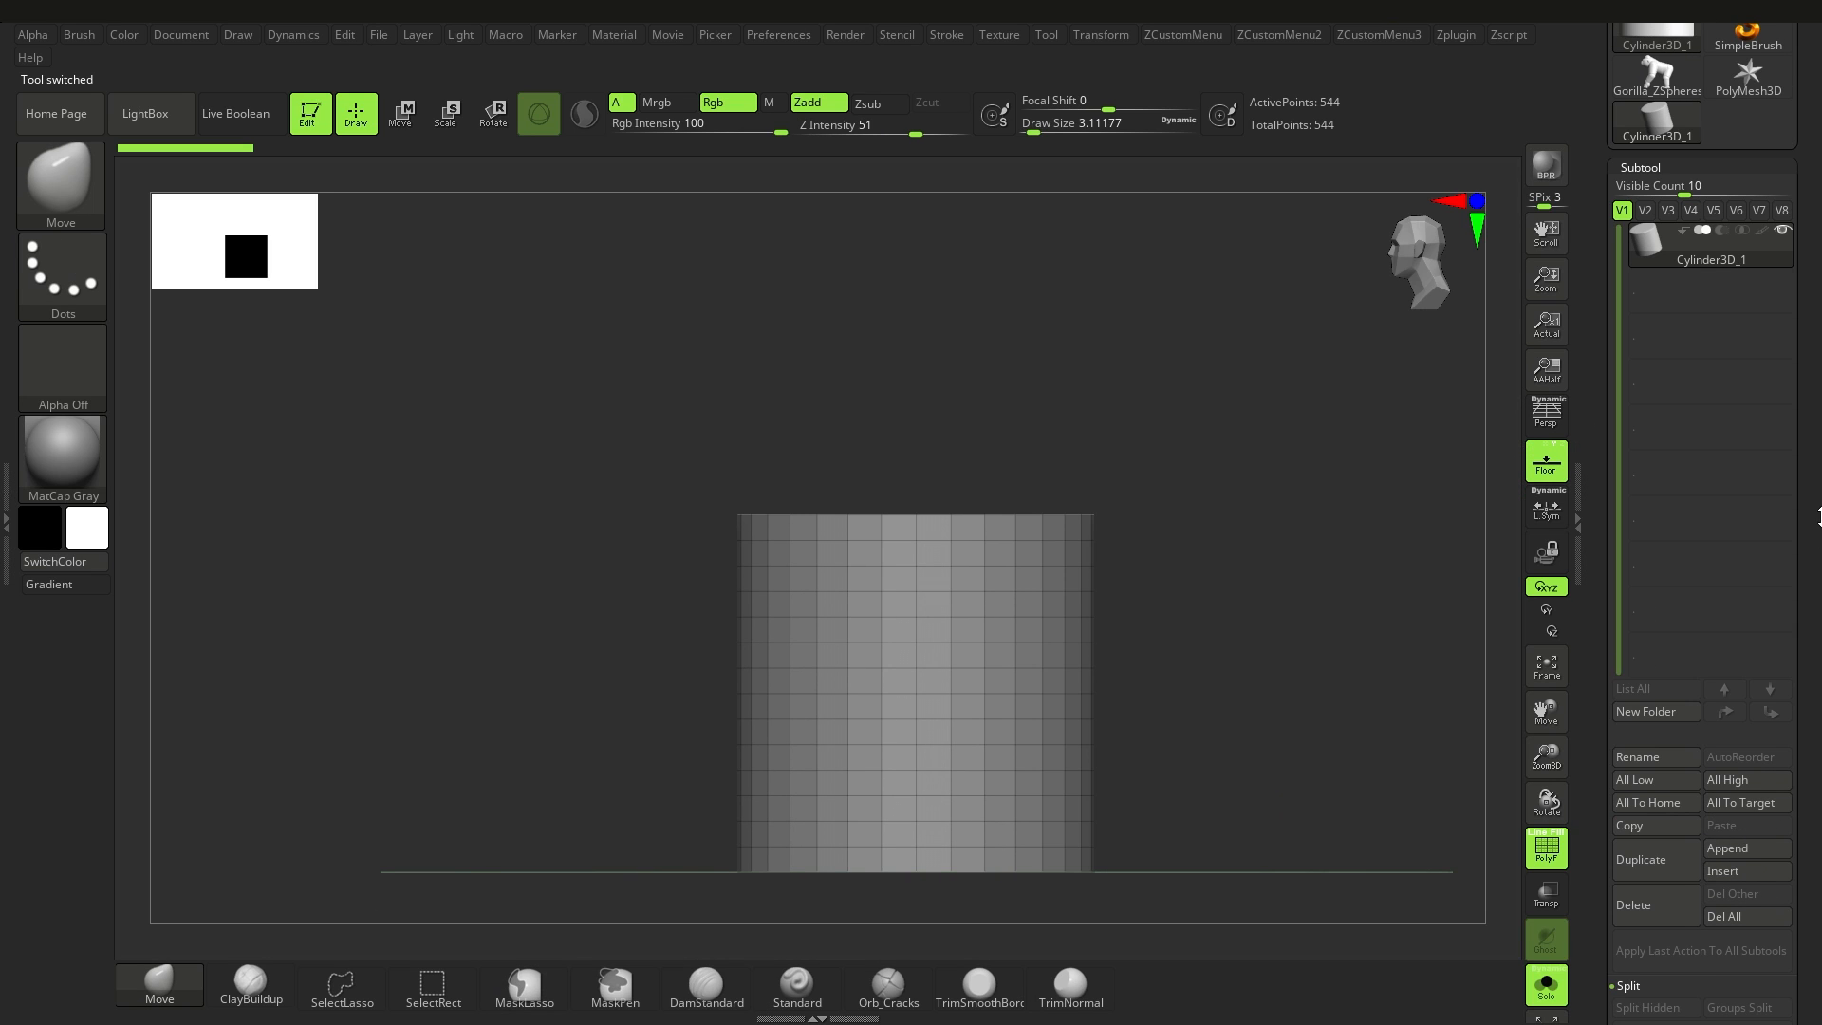
Step: Cycle the active tool through the PolyMesh3D star, Sphere3D and Cylinder3D primitives
scroll(1767, 415, "up", 3)
left_click(1746, 370)
left_click(1656, 299)
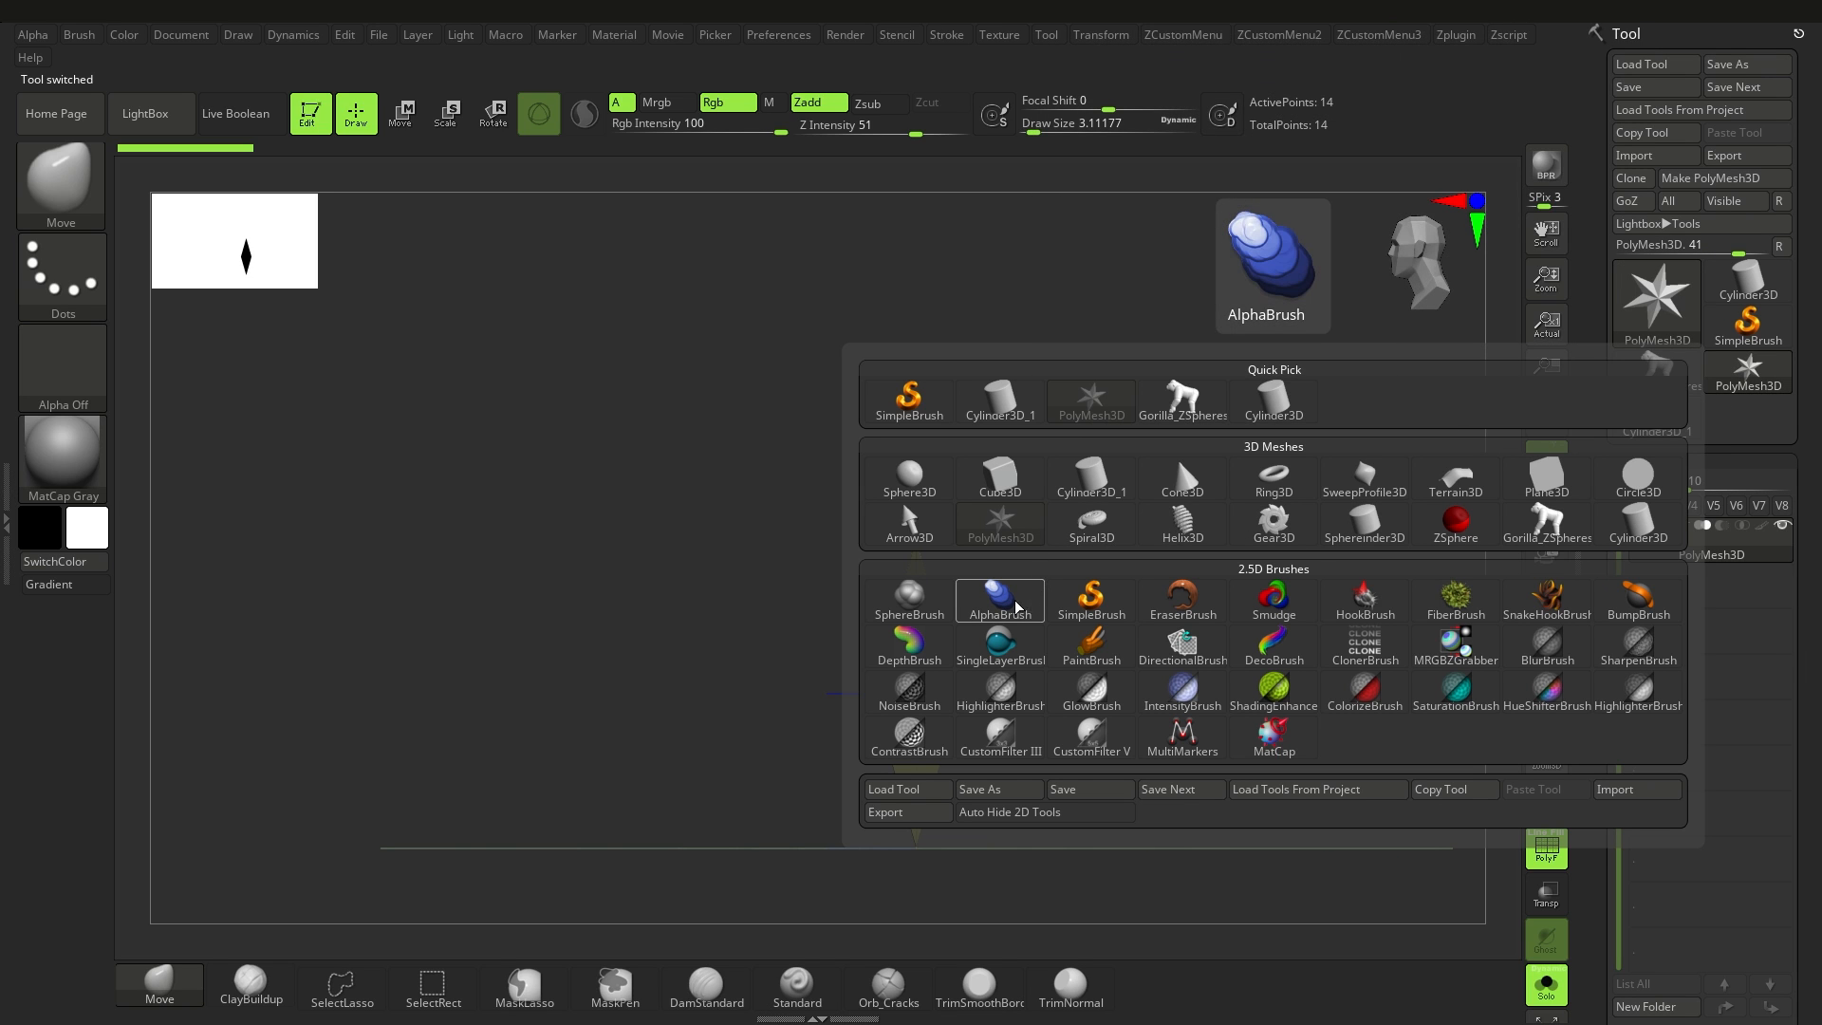
left_click(909, 475)
left_click(1750, 282)
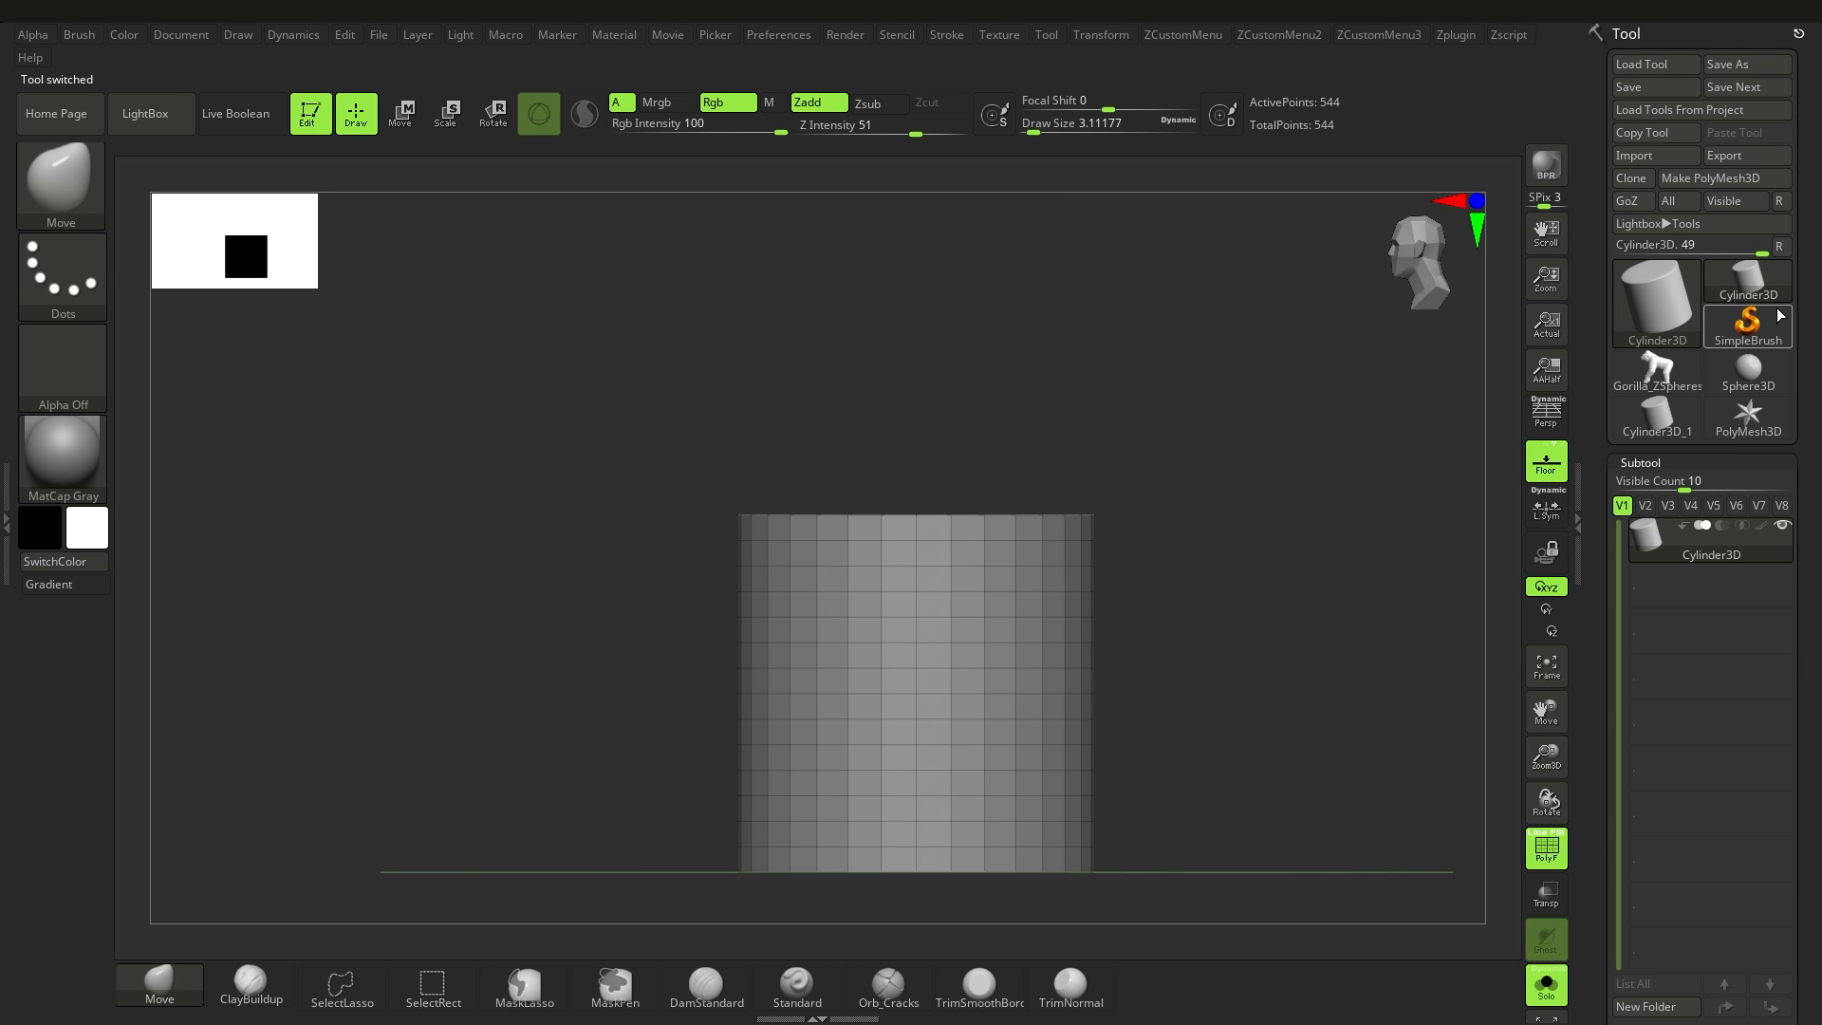
Step: Switch the active tool to the Sphereinder3D primitive and view it from the side
left_click(1655, 298)
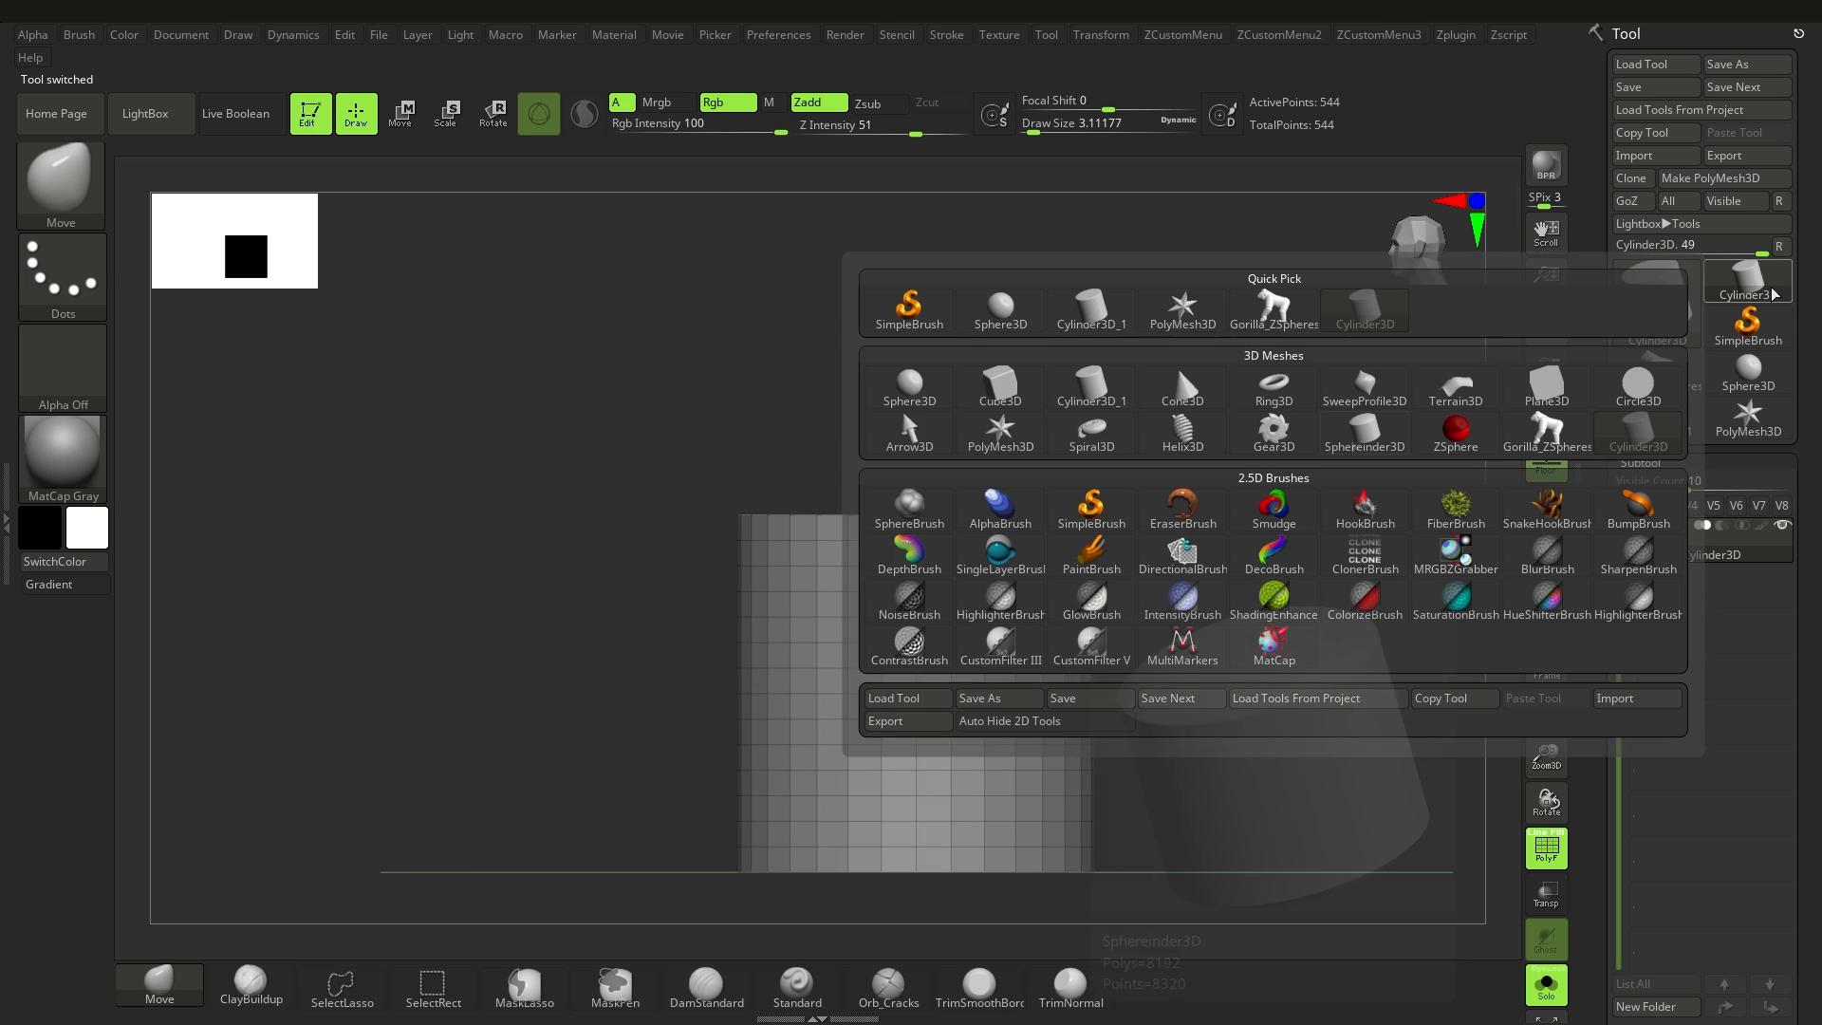
left_click(1366, 441)
left_click_drag(1170, 682, 1135, 610)
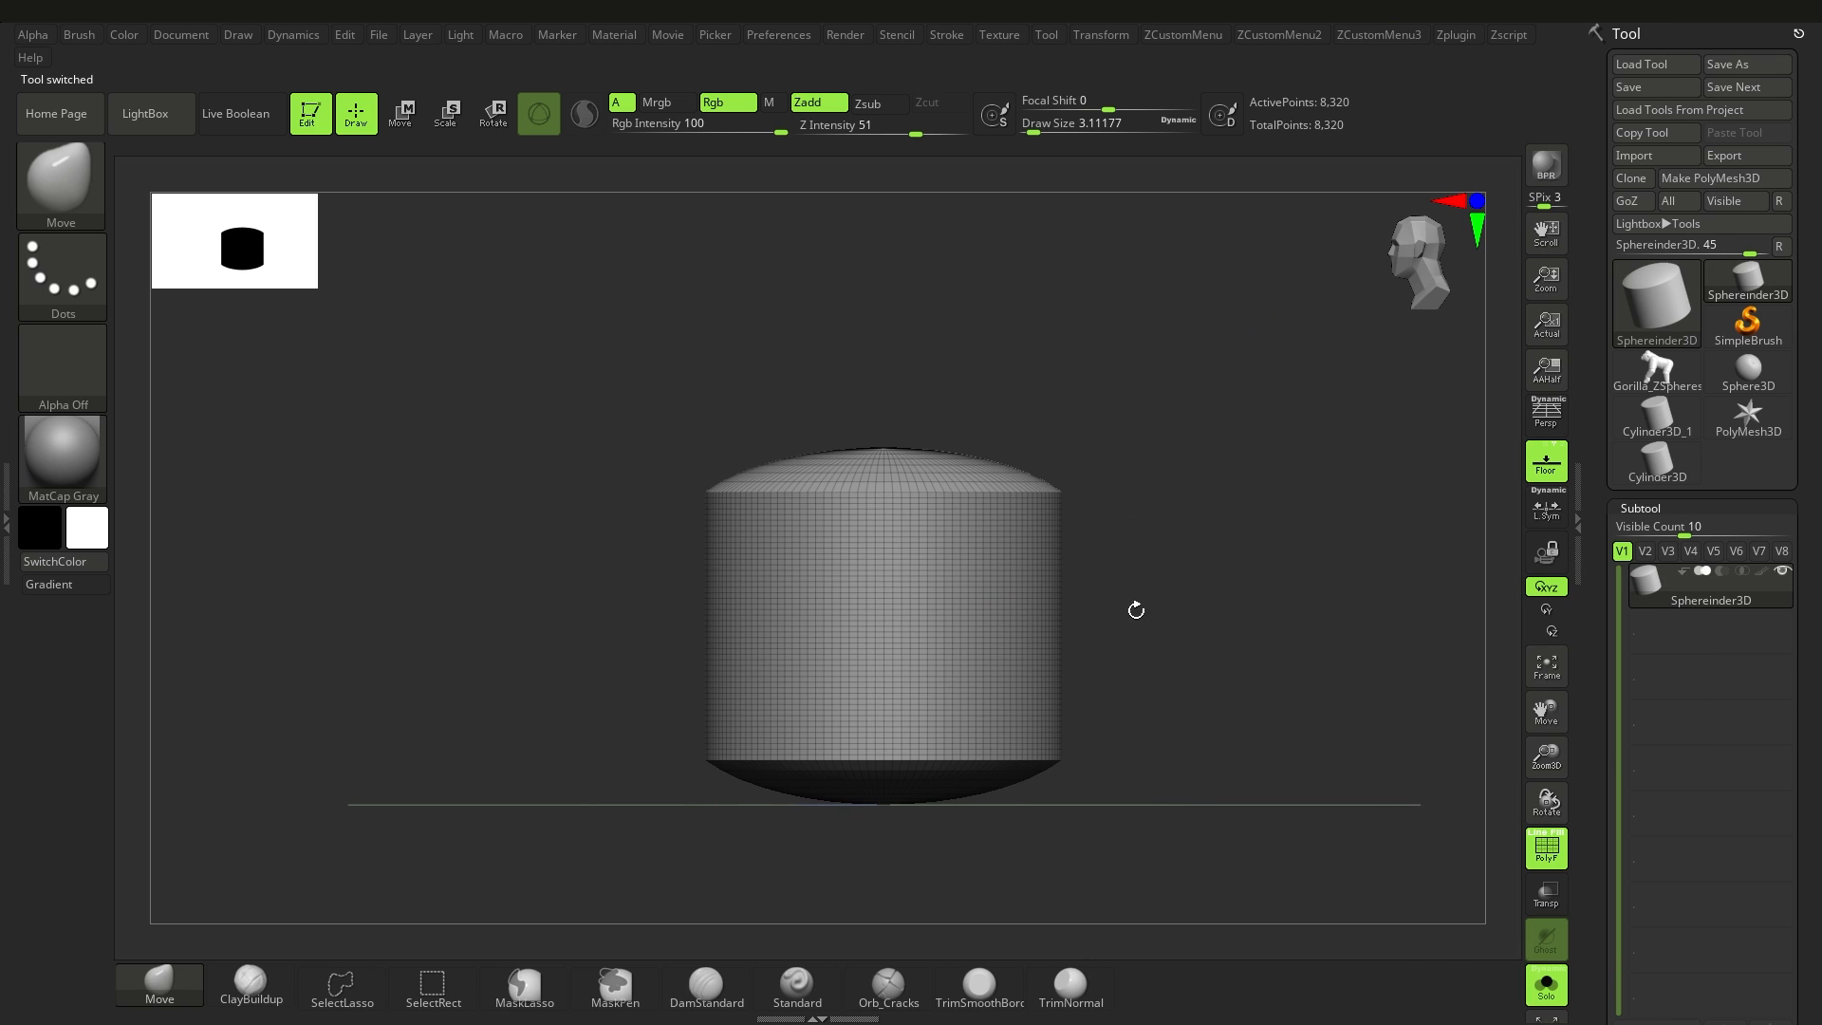
Step: Set the Sphereinder3D's initial HDivide to 30 and reduce its VDivide
left_click(1763, 516)
key("shift")
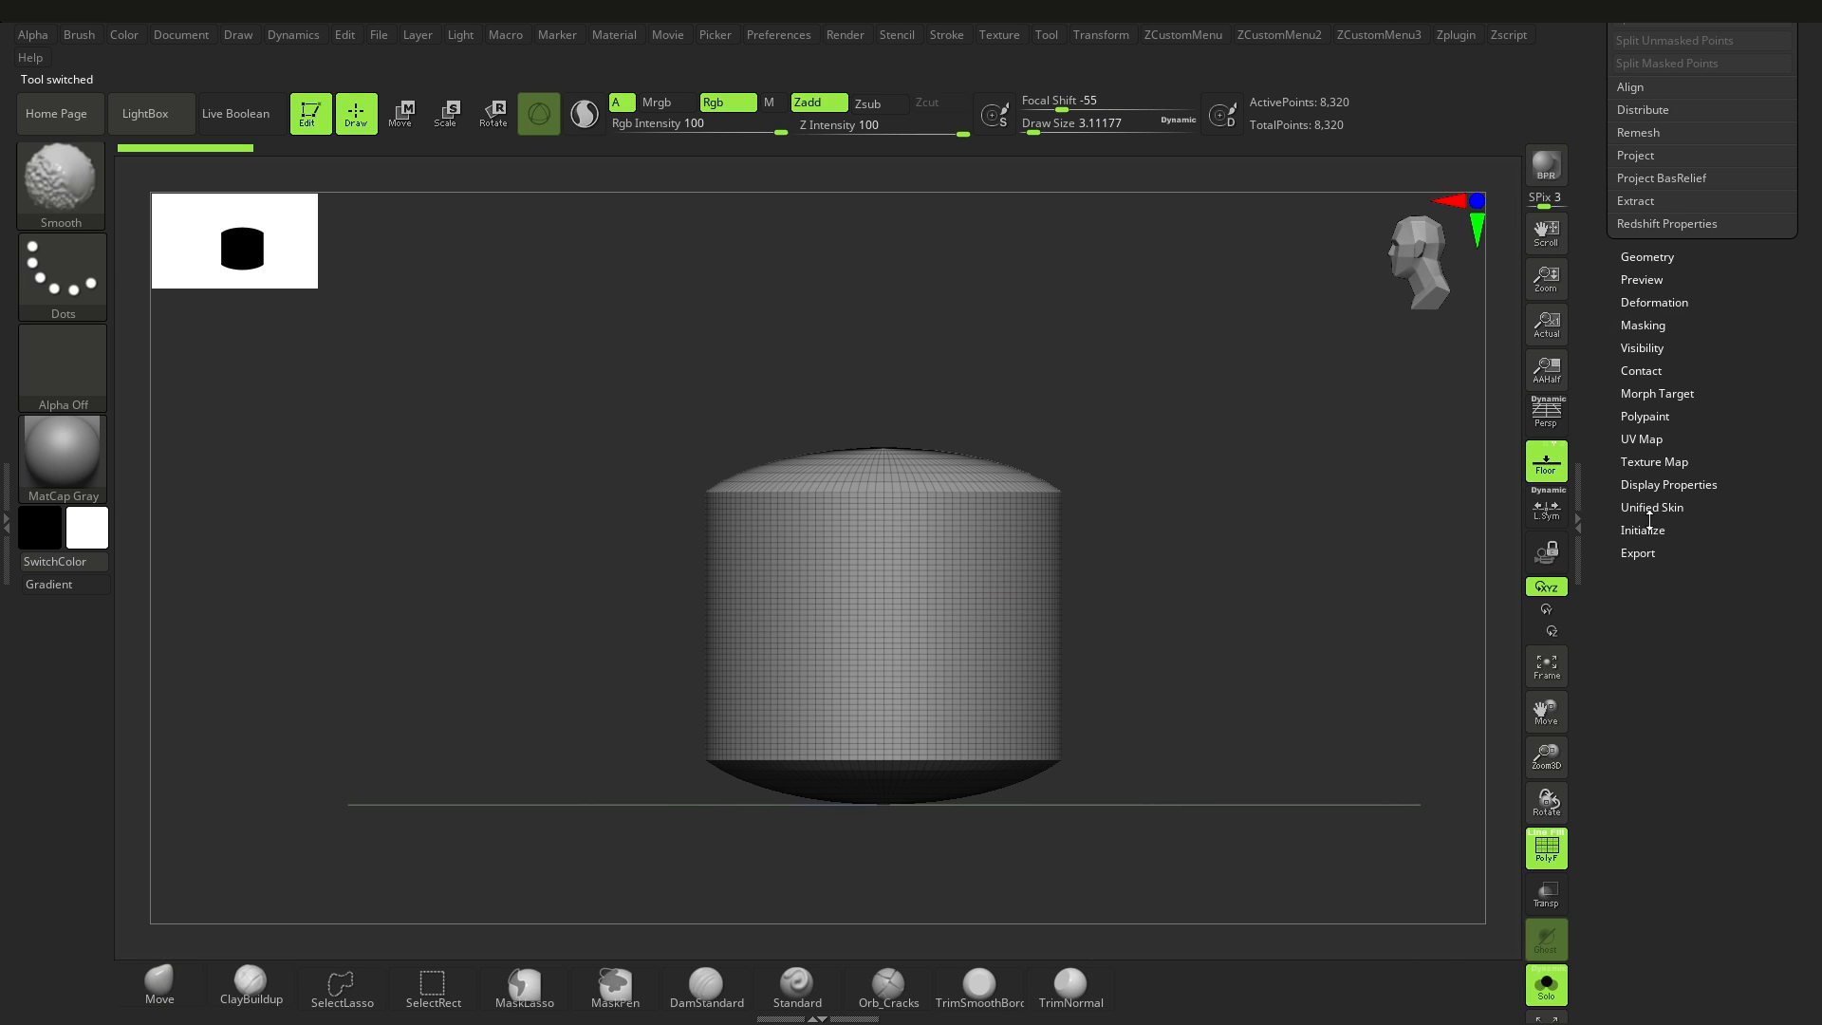
left_click(1652, 529)
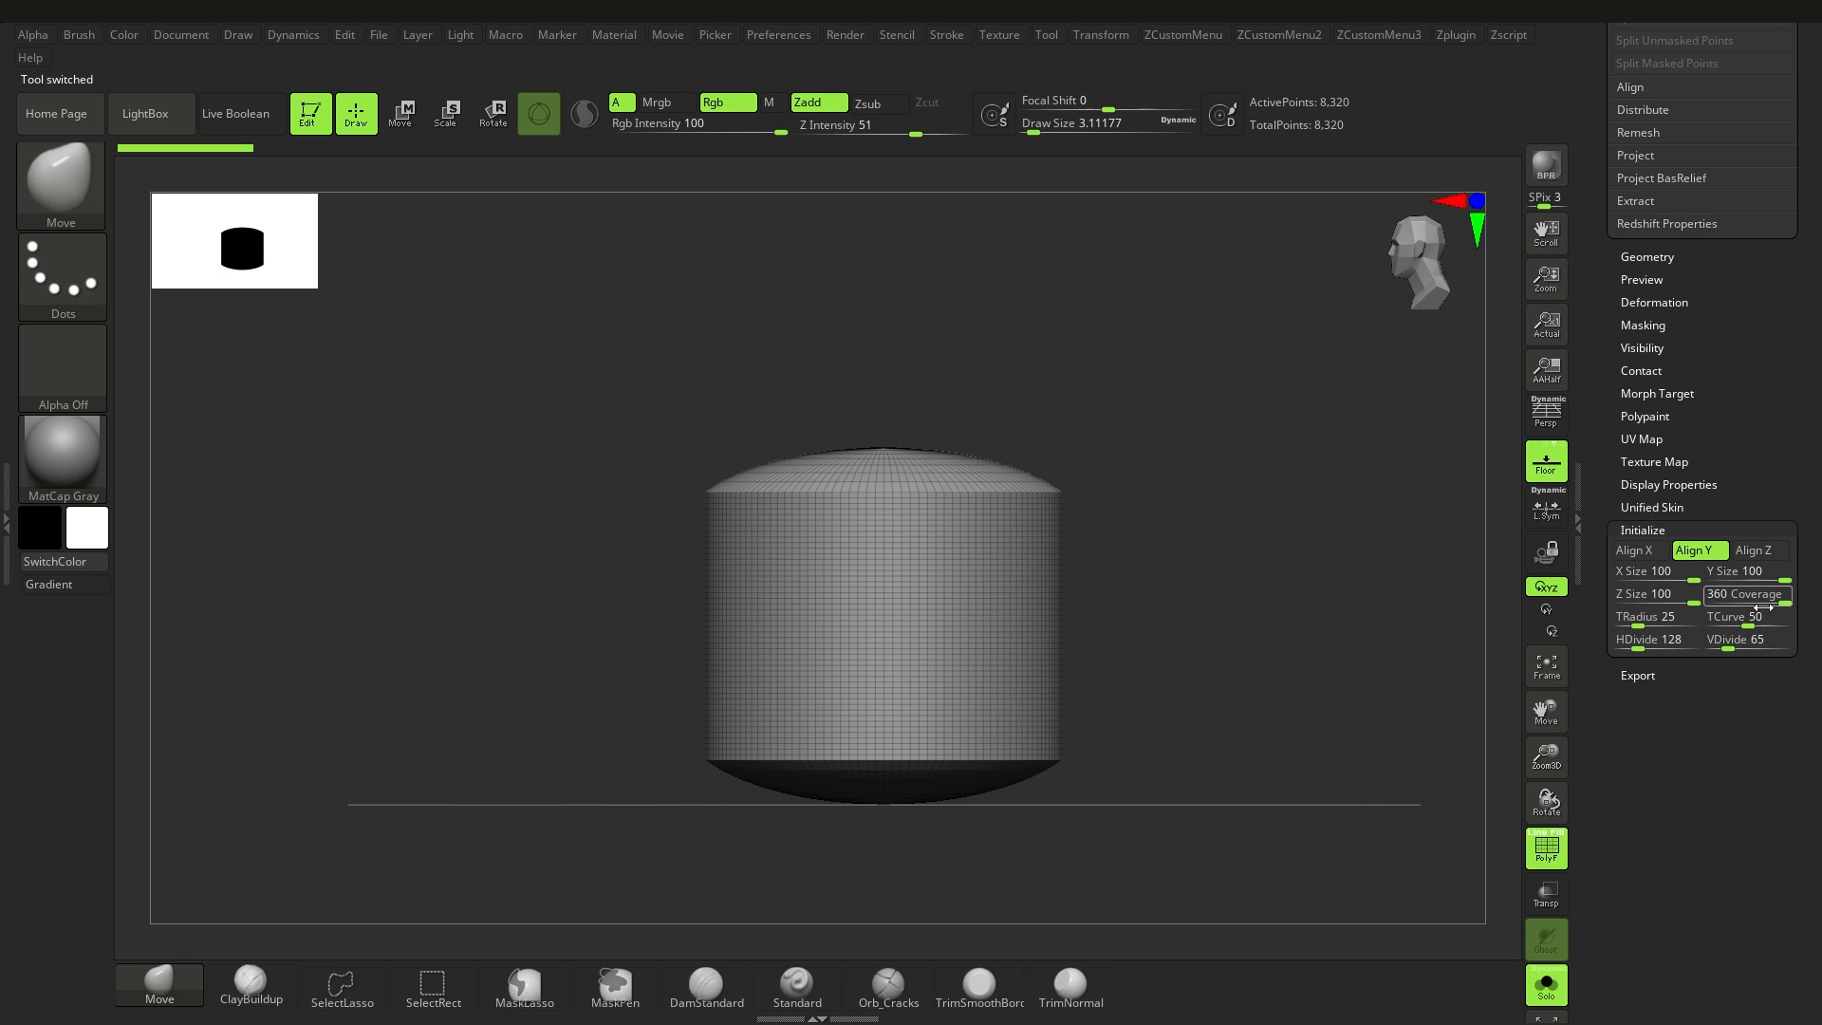
left_click(1652, 643)
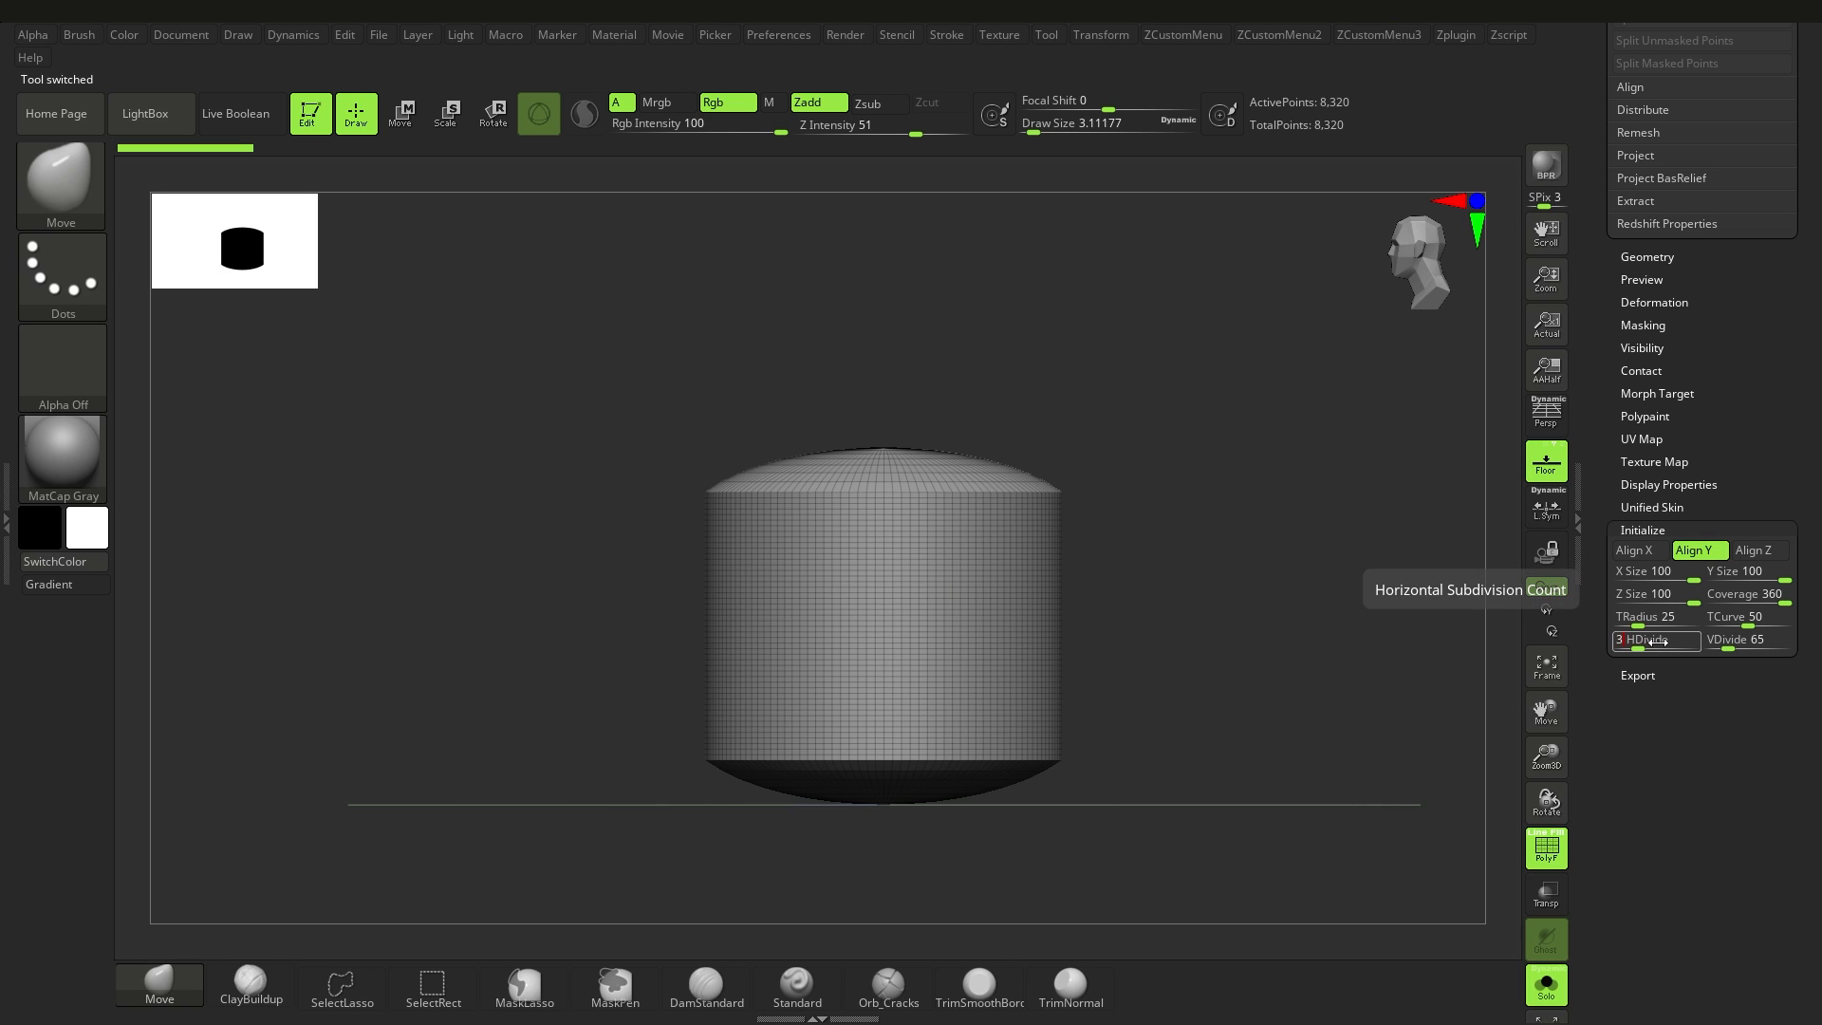
type("30")
key("Return")
left_click(1739, 642)
type("3")
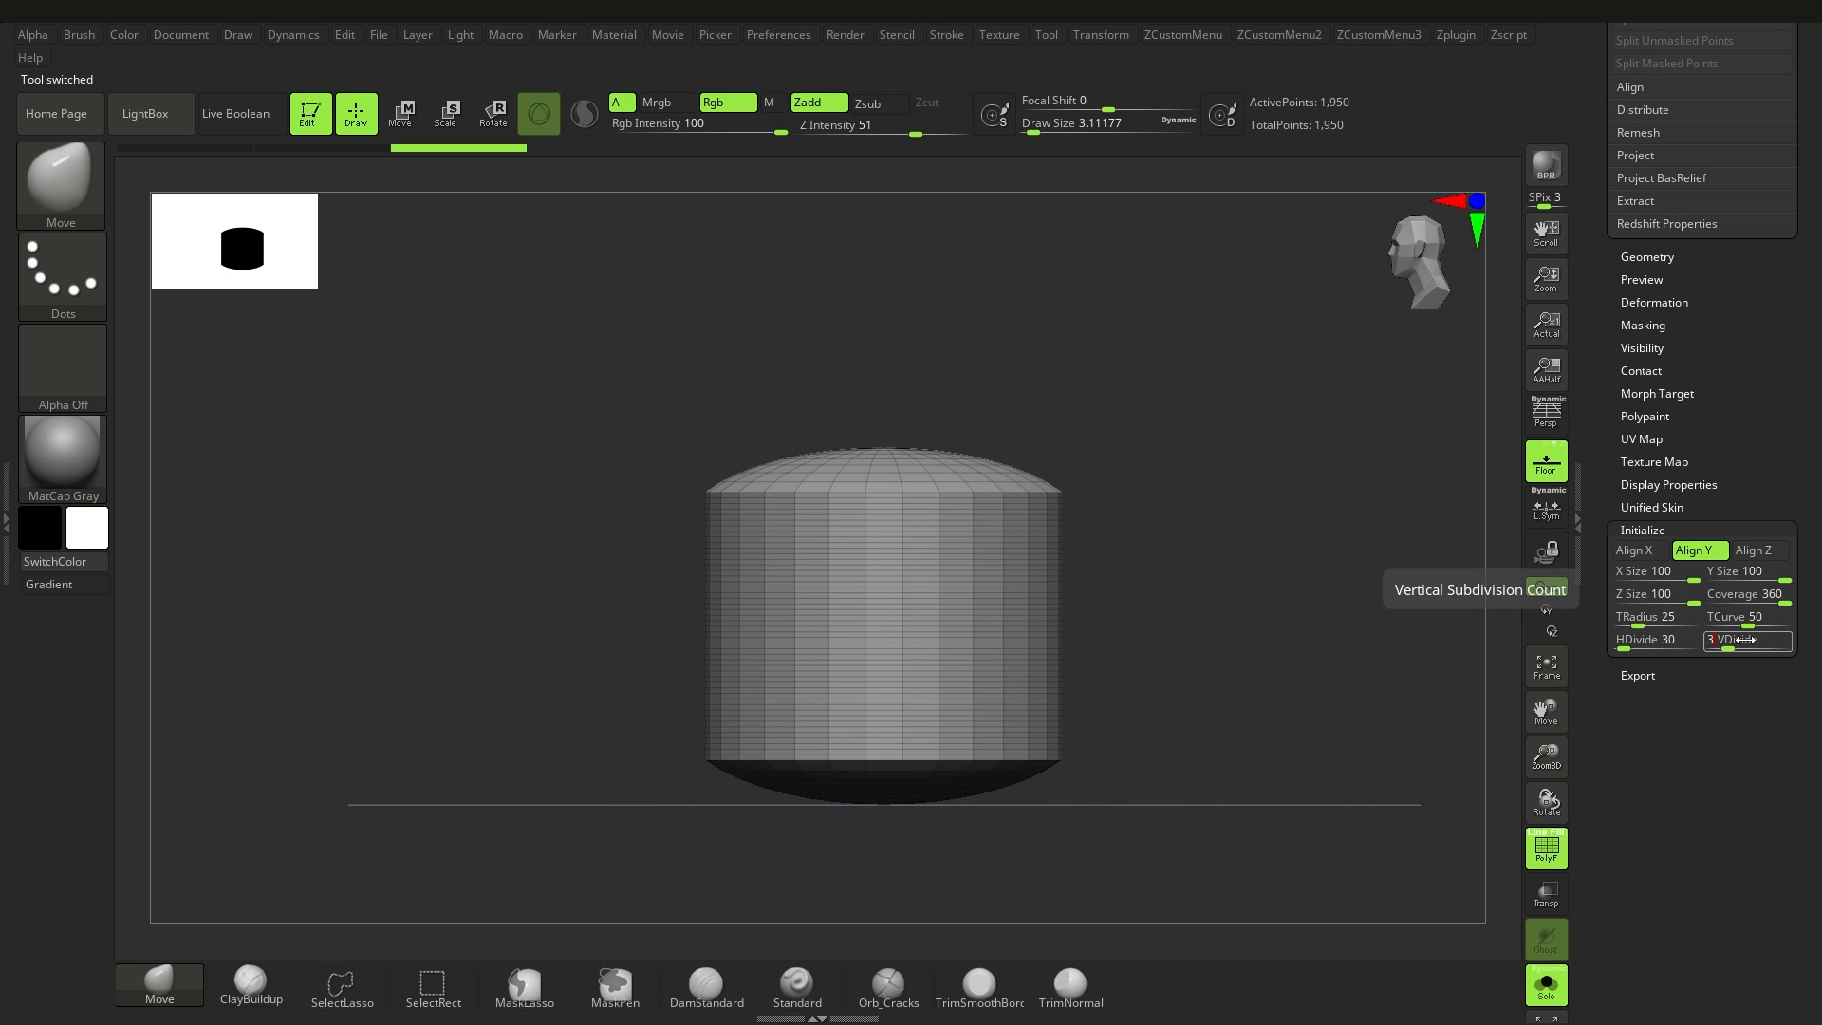
key("Return")
Step: Switch to the Sphere3D primitive and set its initial HDivide and VDivide to 30
left_click_drag(1816, 541, 1746, 612)
left_click_drag(1817, 366, 1798, 616)
left_click(1746, 305)
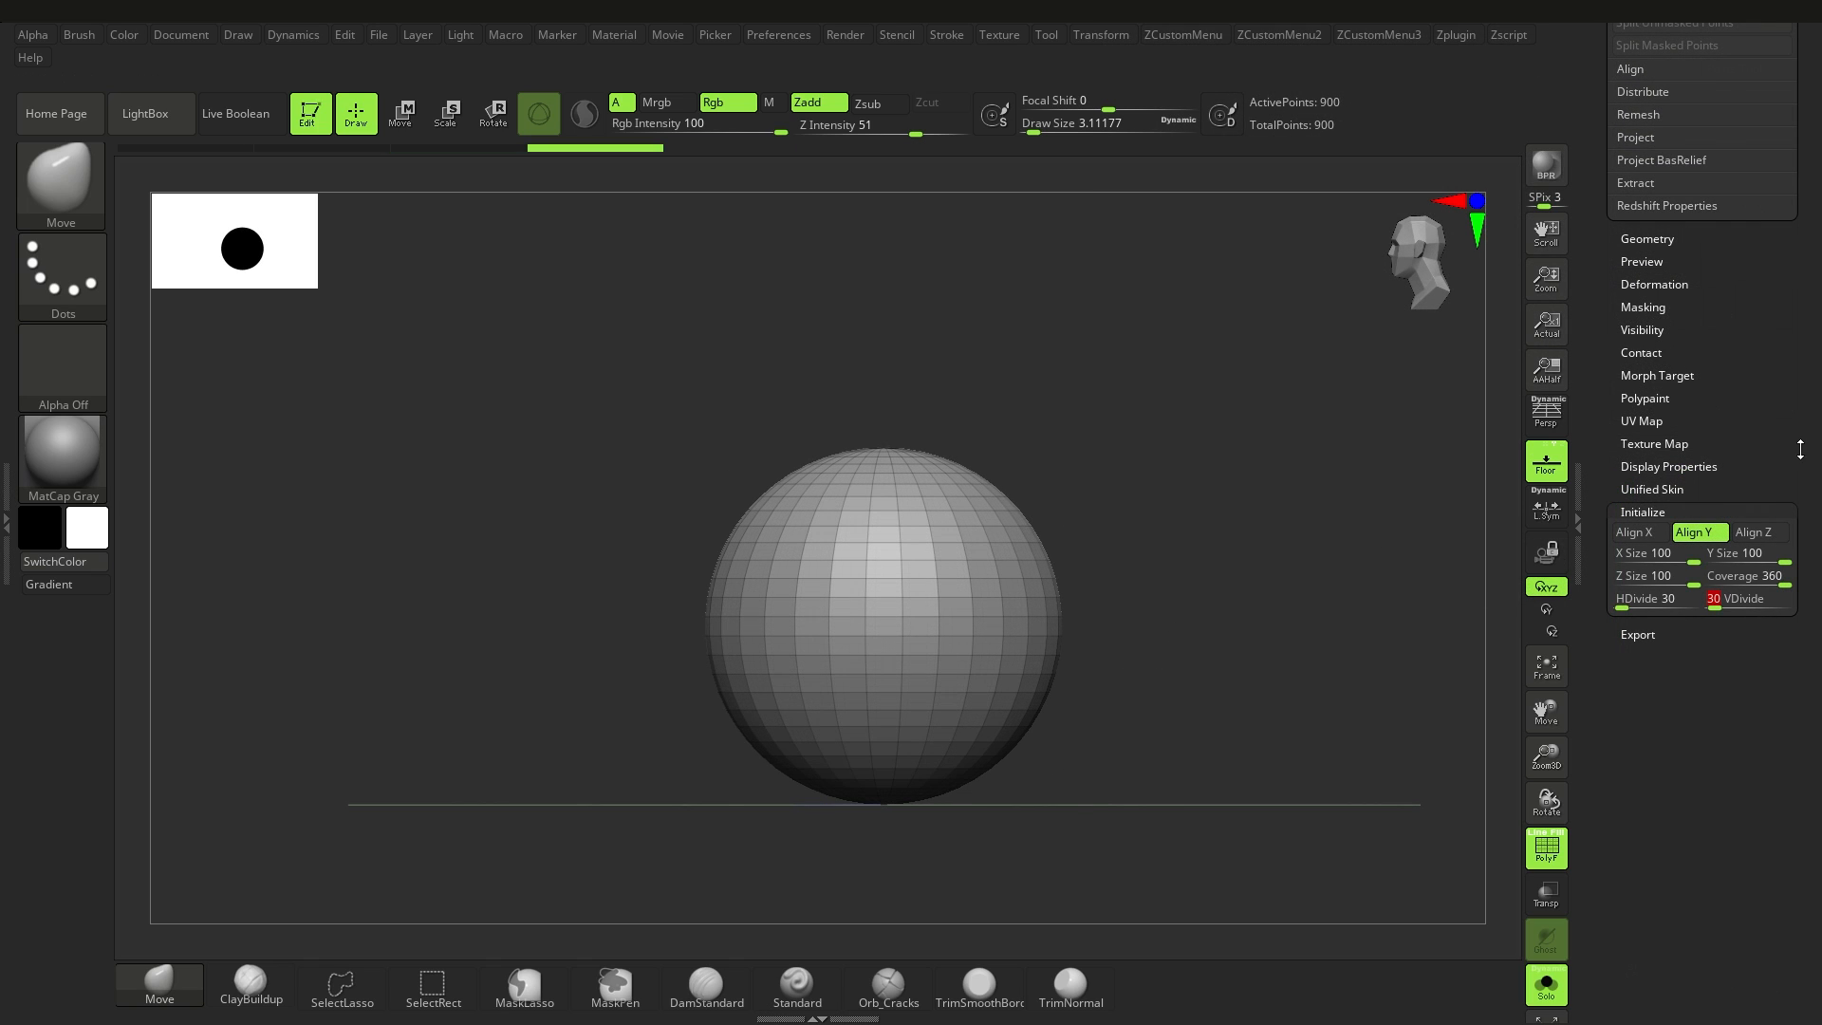
left_click_drag(1819, 418, 1789, 803)
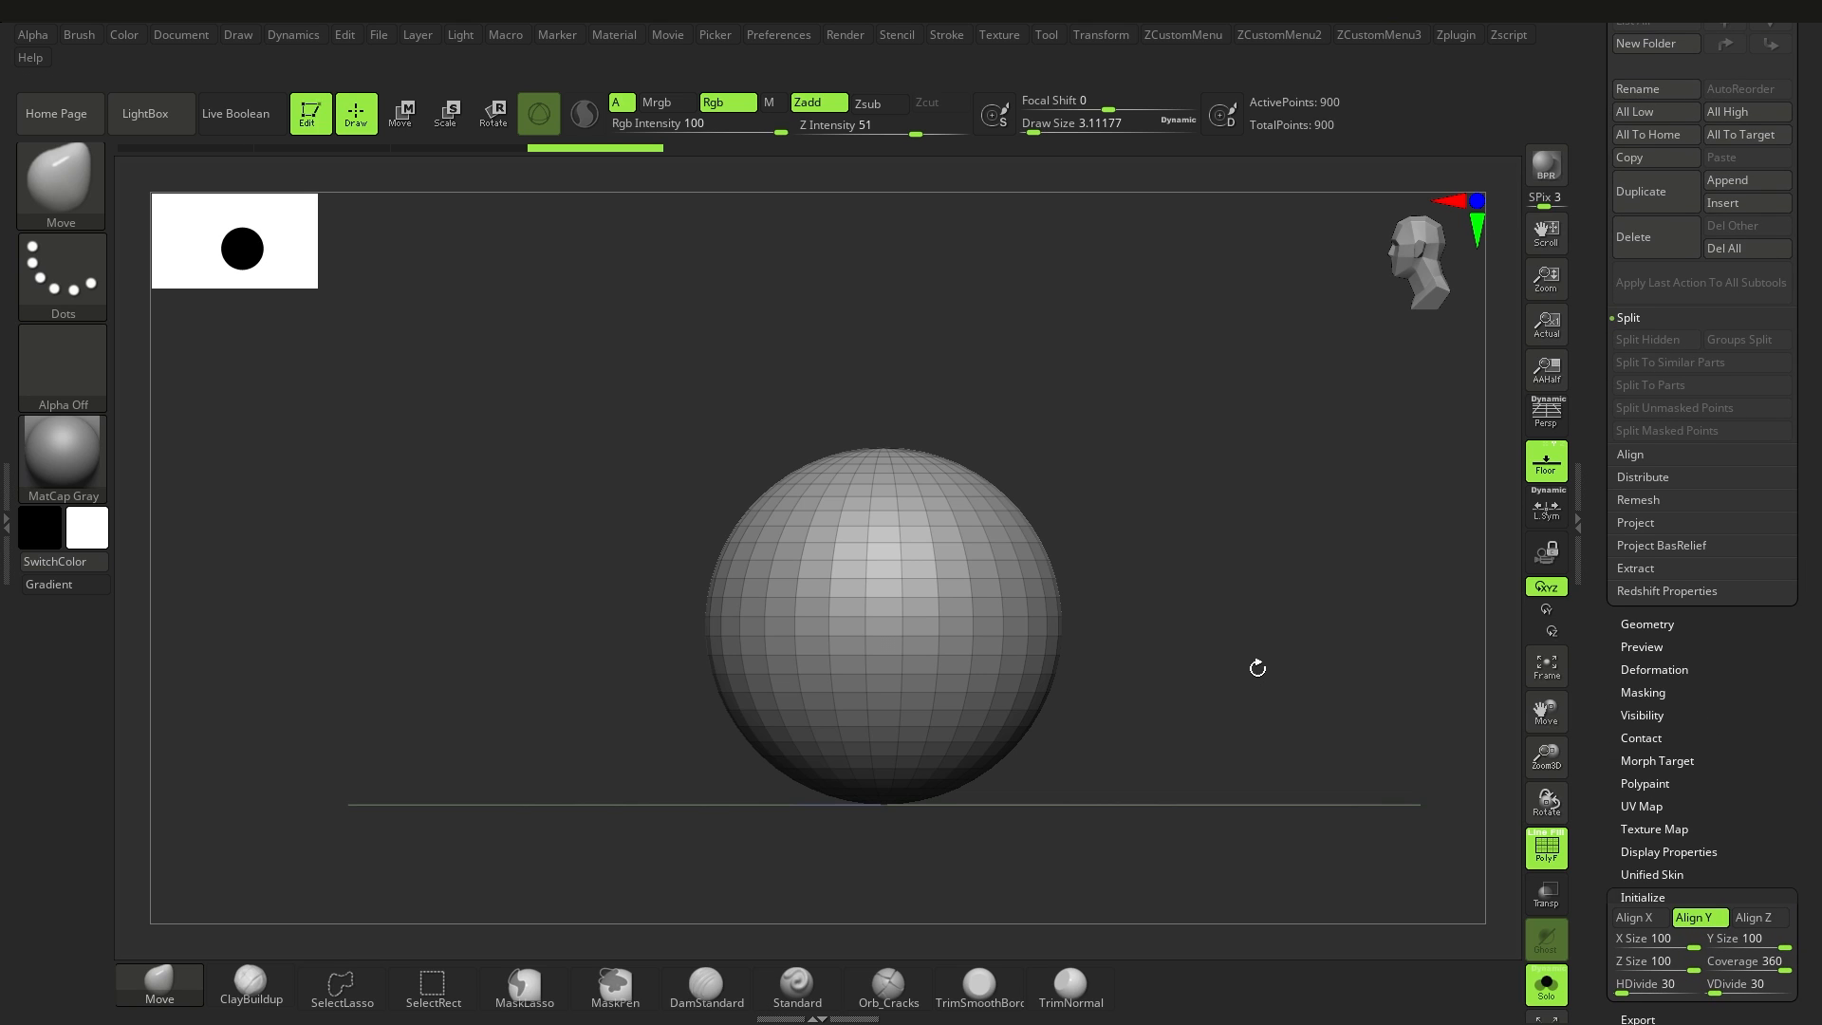
Step: Show the sphere's transform gizmo and convert the sphere primitive into a PolyMesh3D
key("w")
mouse_move(949, 608)
left_mouse_down()
mouse_move(888, 544)
mouse_move(858, 542)
left_mouse_up()
right_click_drag(977, 607, 1083, 634)
right_click_drag(1083, 634, 1110, 664, "ctrl")
left_click_drag(1815, 342, 1817, 735)
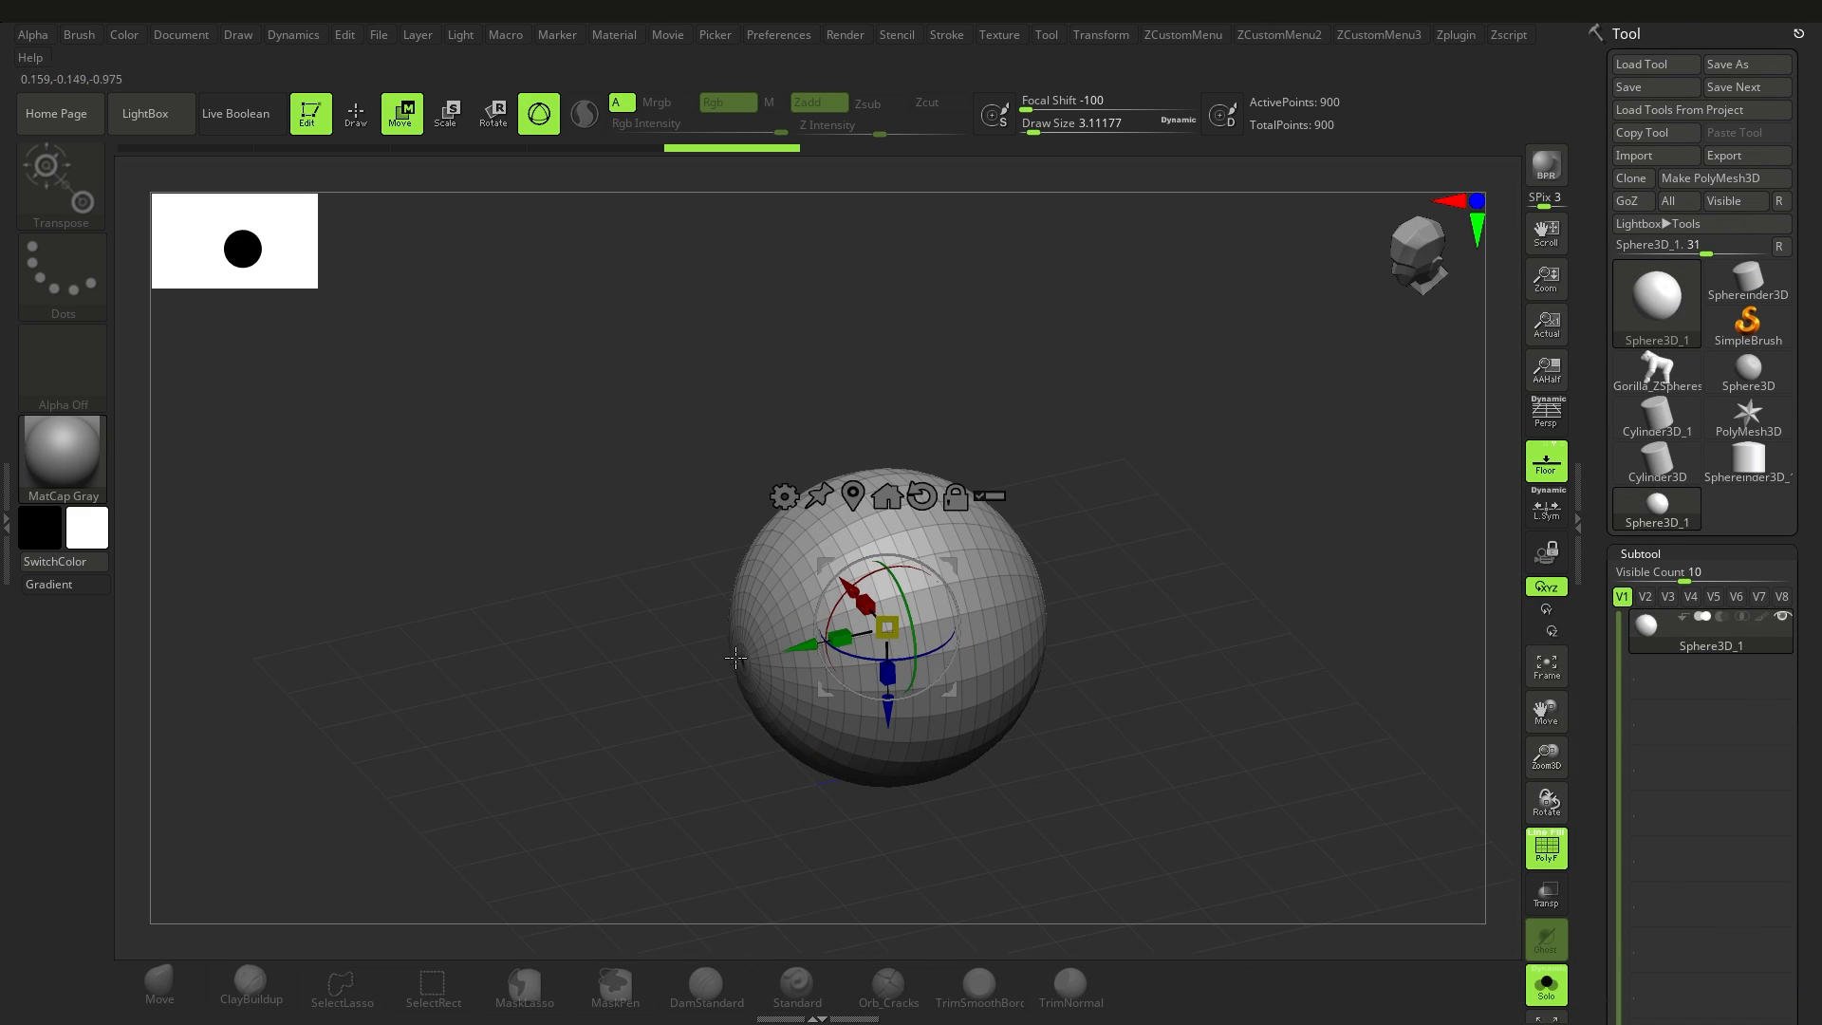
left_click(1728, 178)
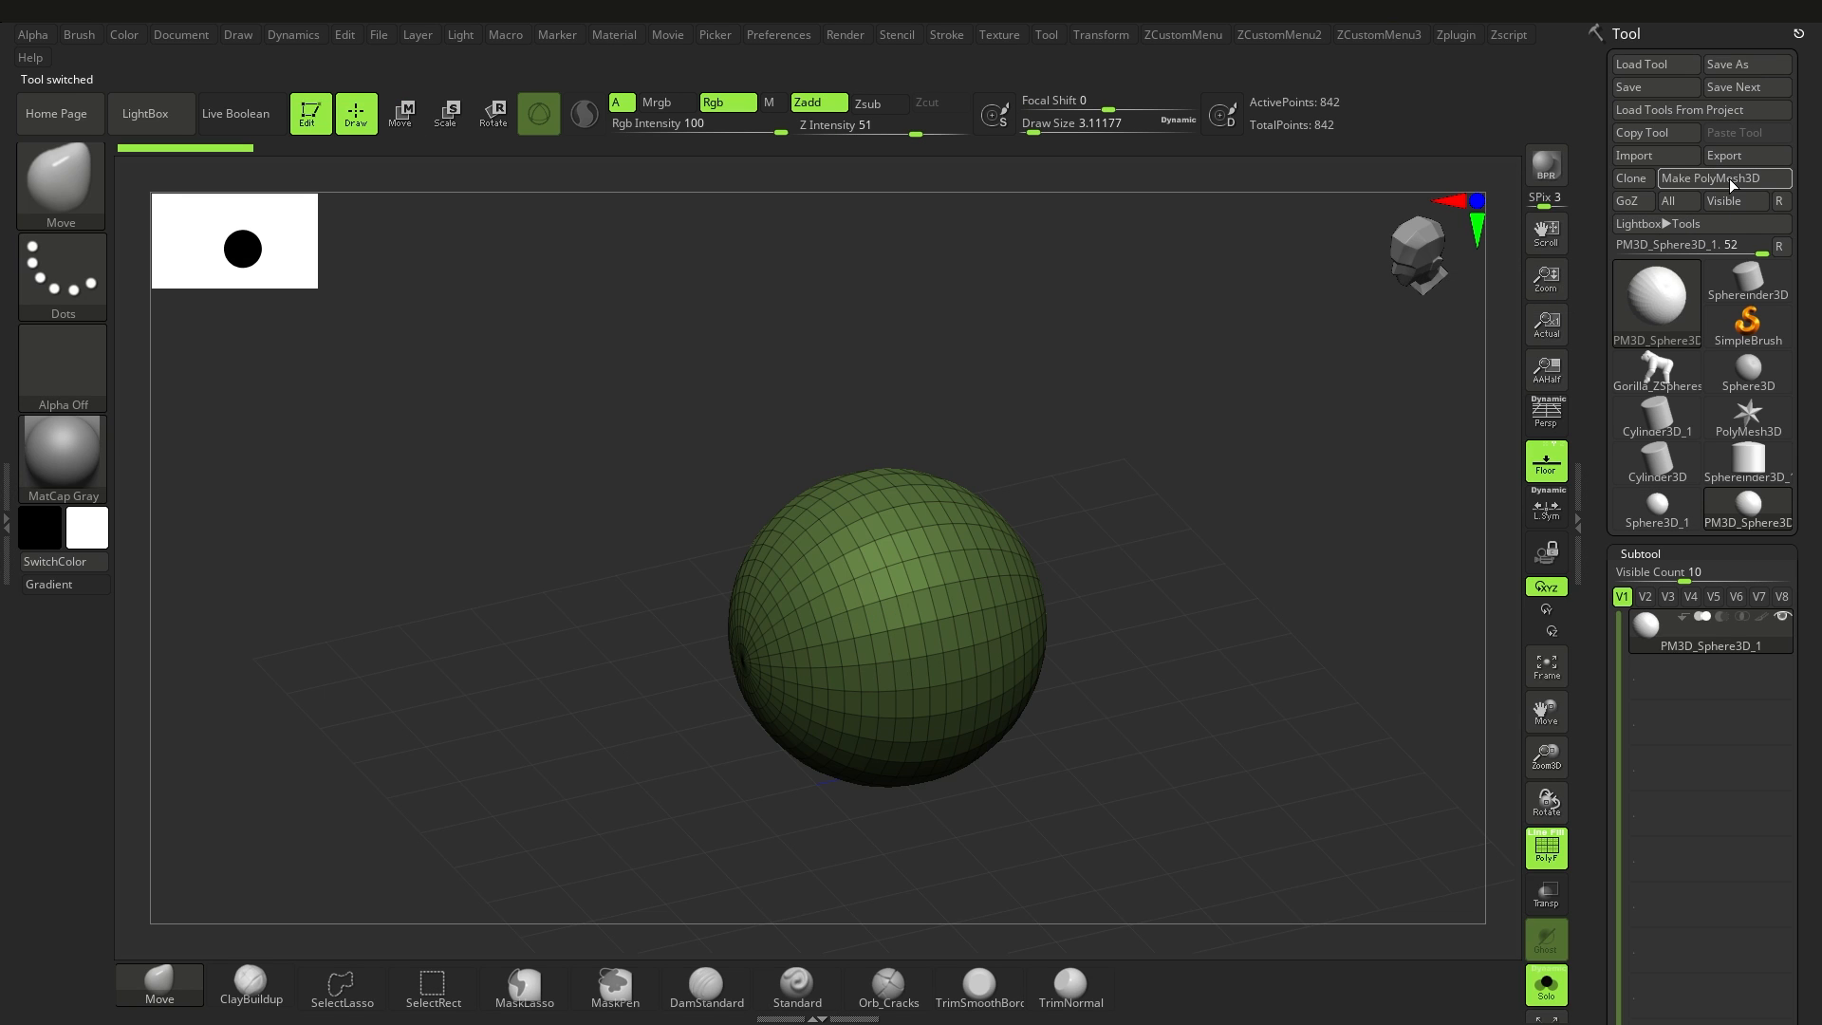
Step: Rename the converted sphere subtool as Main
left_click_drag(1818, 645, 1810, 504)
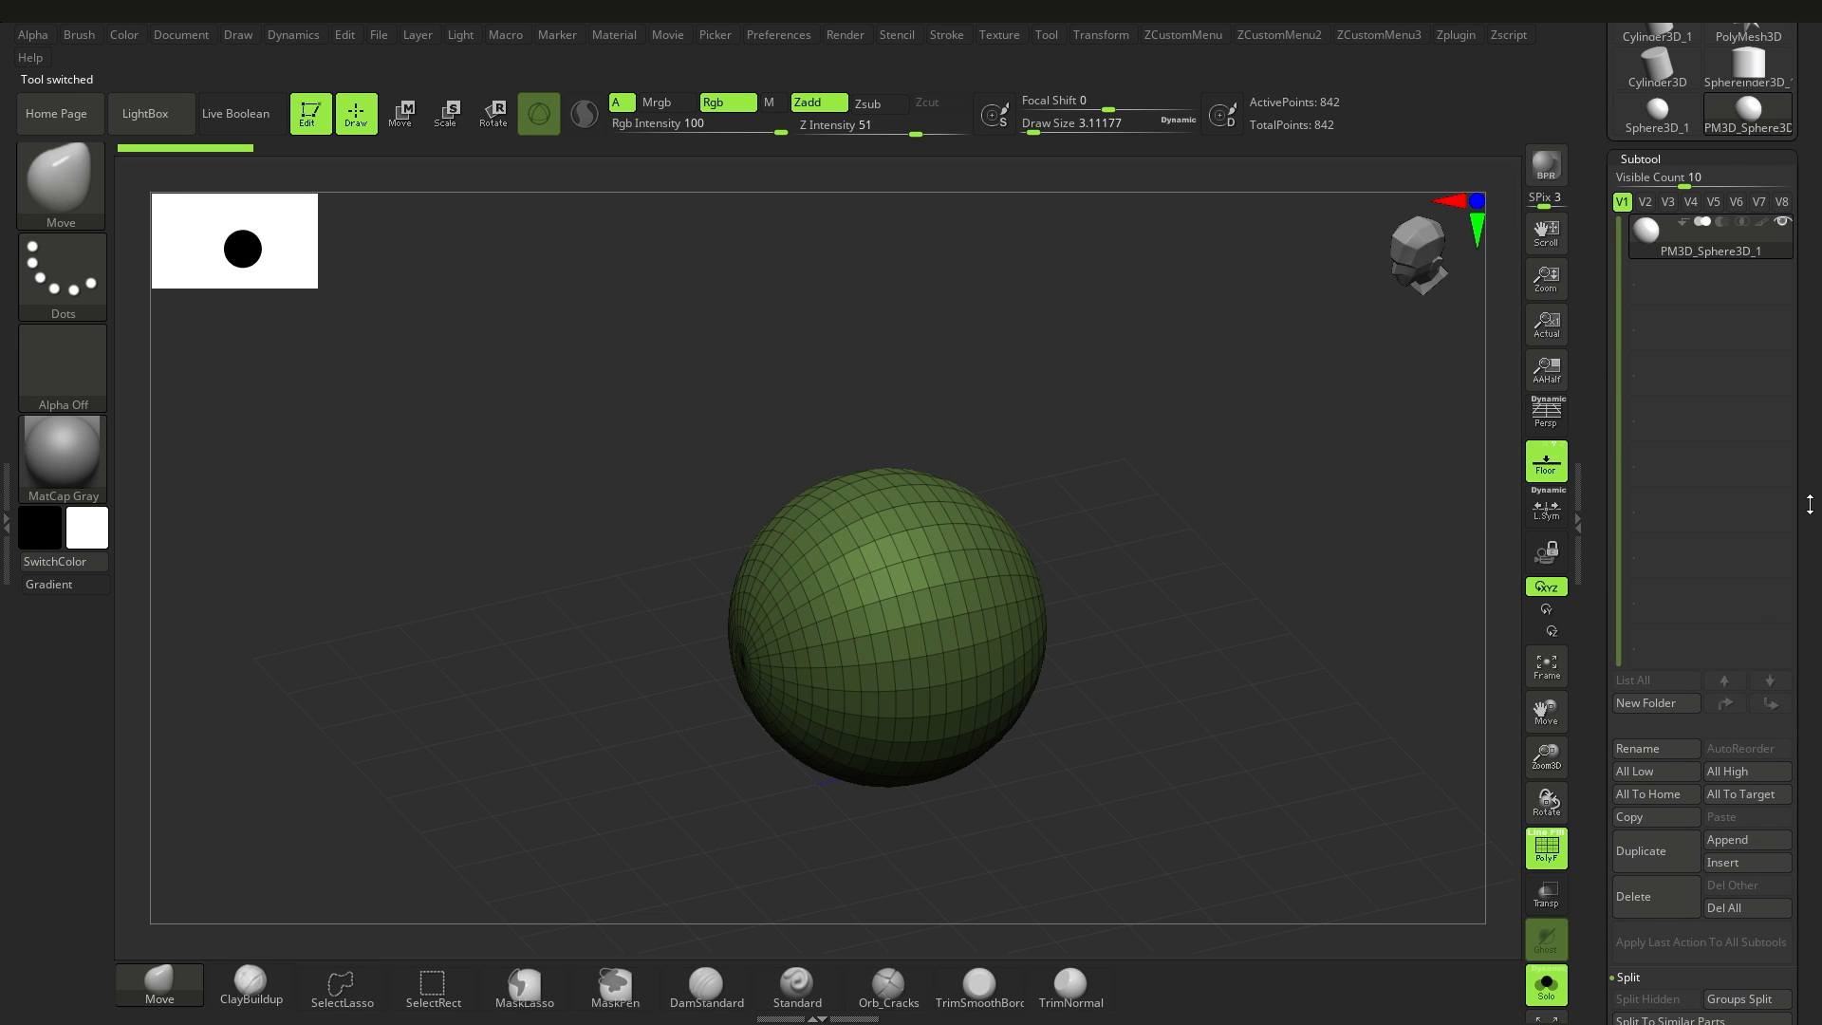
left_click(1655, 752)
type("Main")
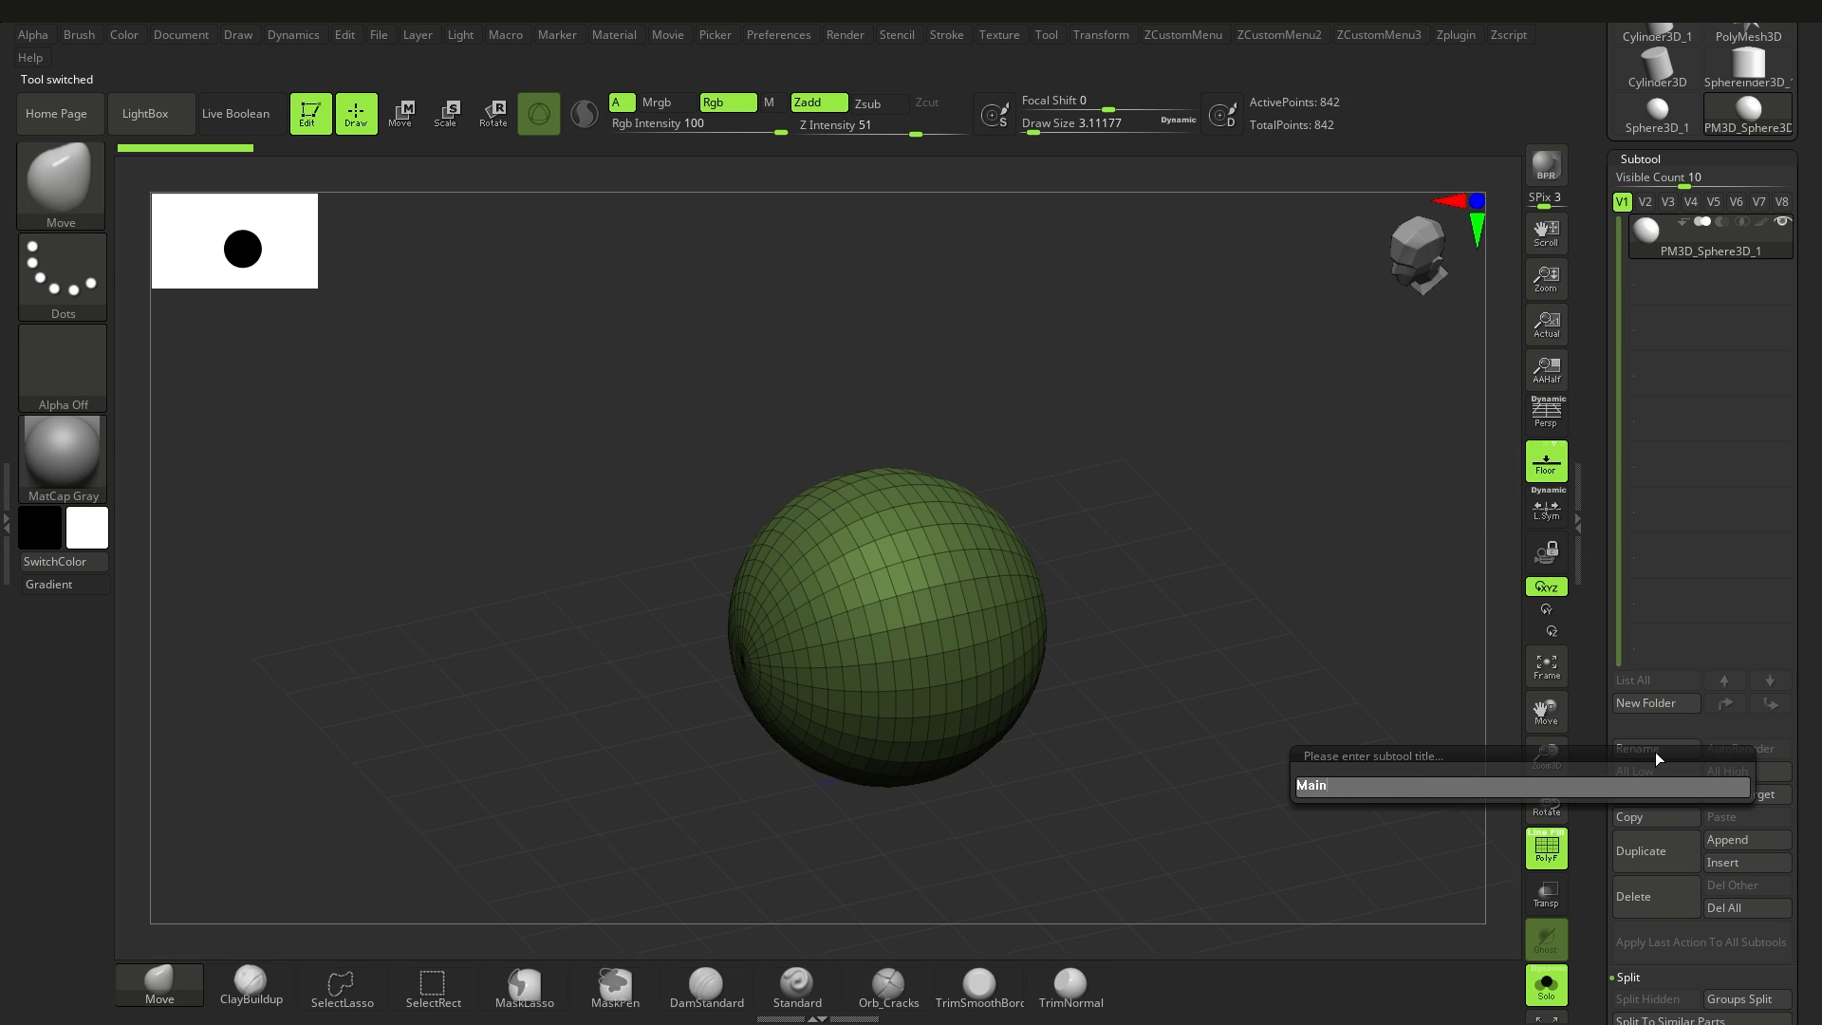
key("Return")
Step: Switch to the edited Sphereinder3D tool and rotate it with the gizmo so that it lies on its side
mouse_move(1817, 411)
left_mouse_down()
mouse_move(1817, 479)
mouse_move(1808, 438)
left_mouse_up()
left_click(1746, 321)
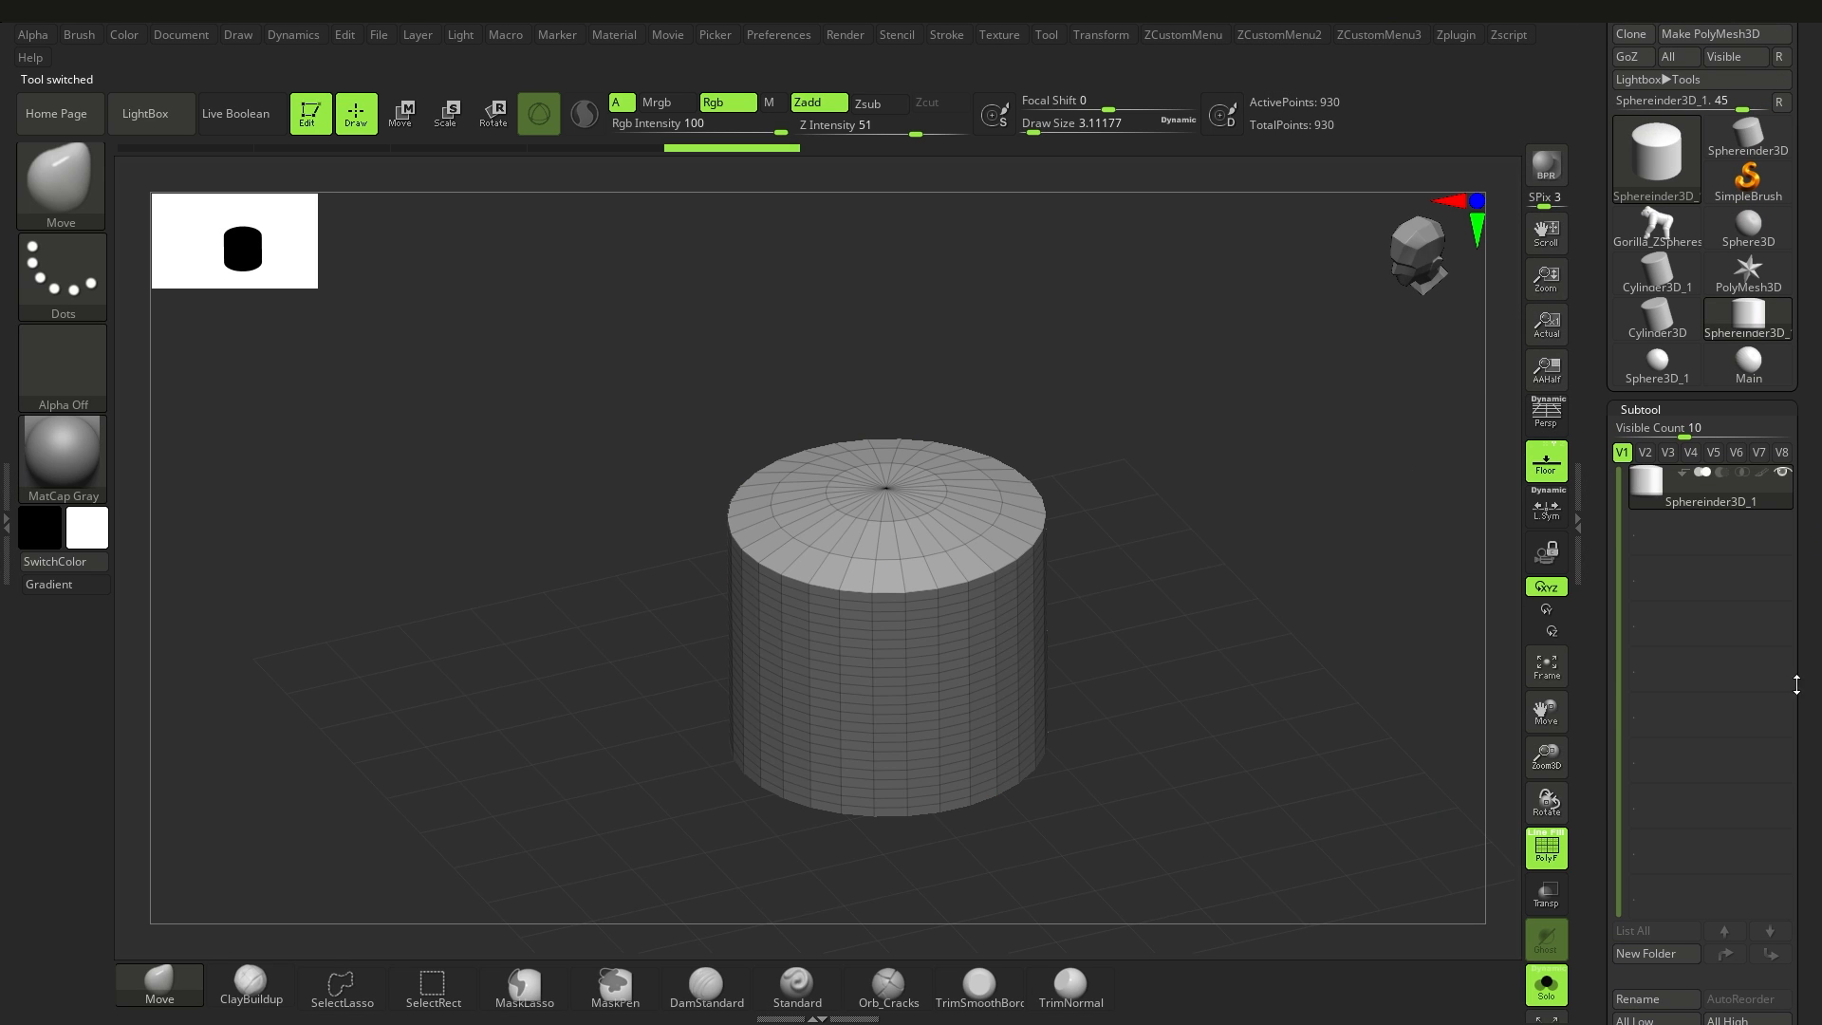
key("w")
left_click_drag(916, 575, 784, 680, "shift")
key("ctrl+z")
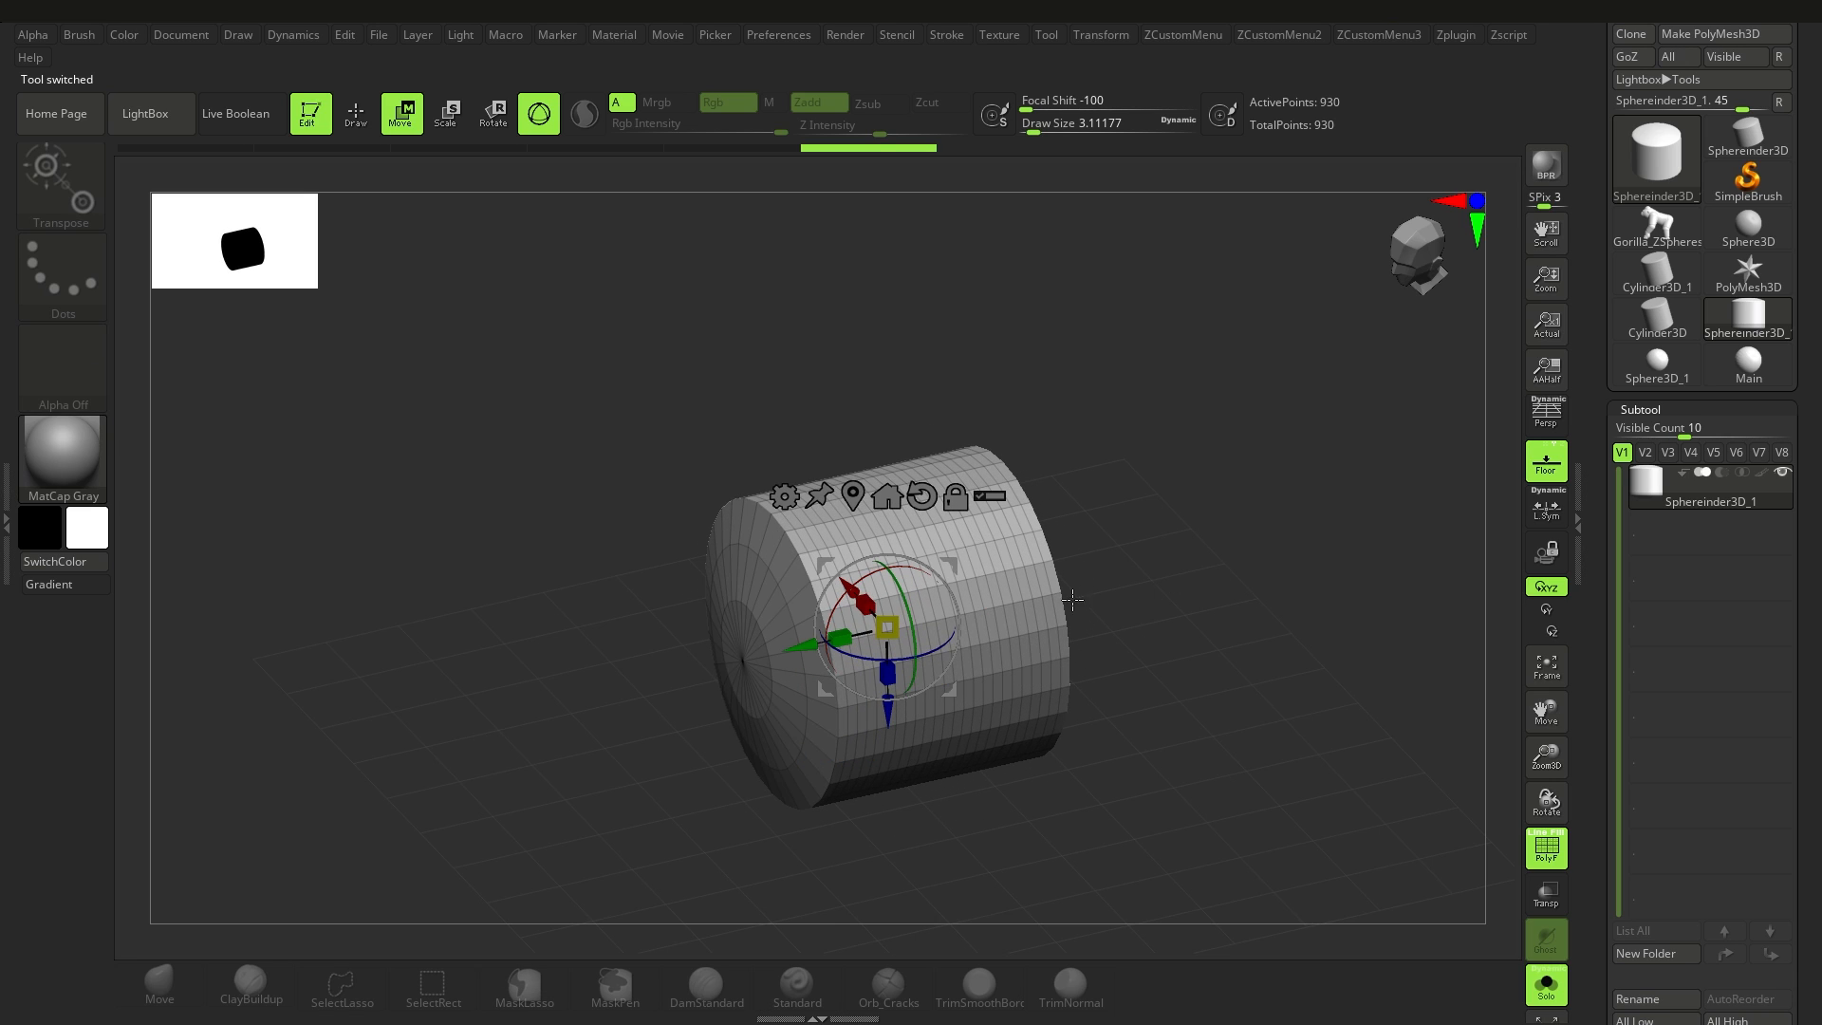
key("q")
right_click_drag(1033, 662, 1071, 633)
Step: Convert the rotated Sphereinder3D into a PolyMesh3D and rename its subtool as Sub
left_click_drag(1806, 437, 1802, 581)
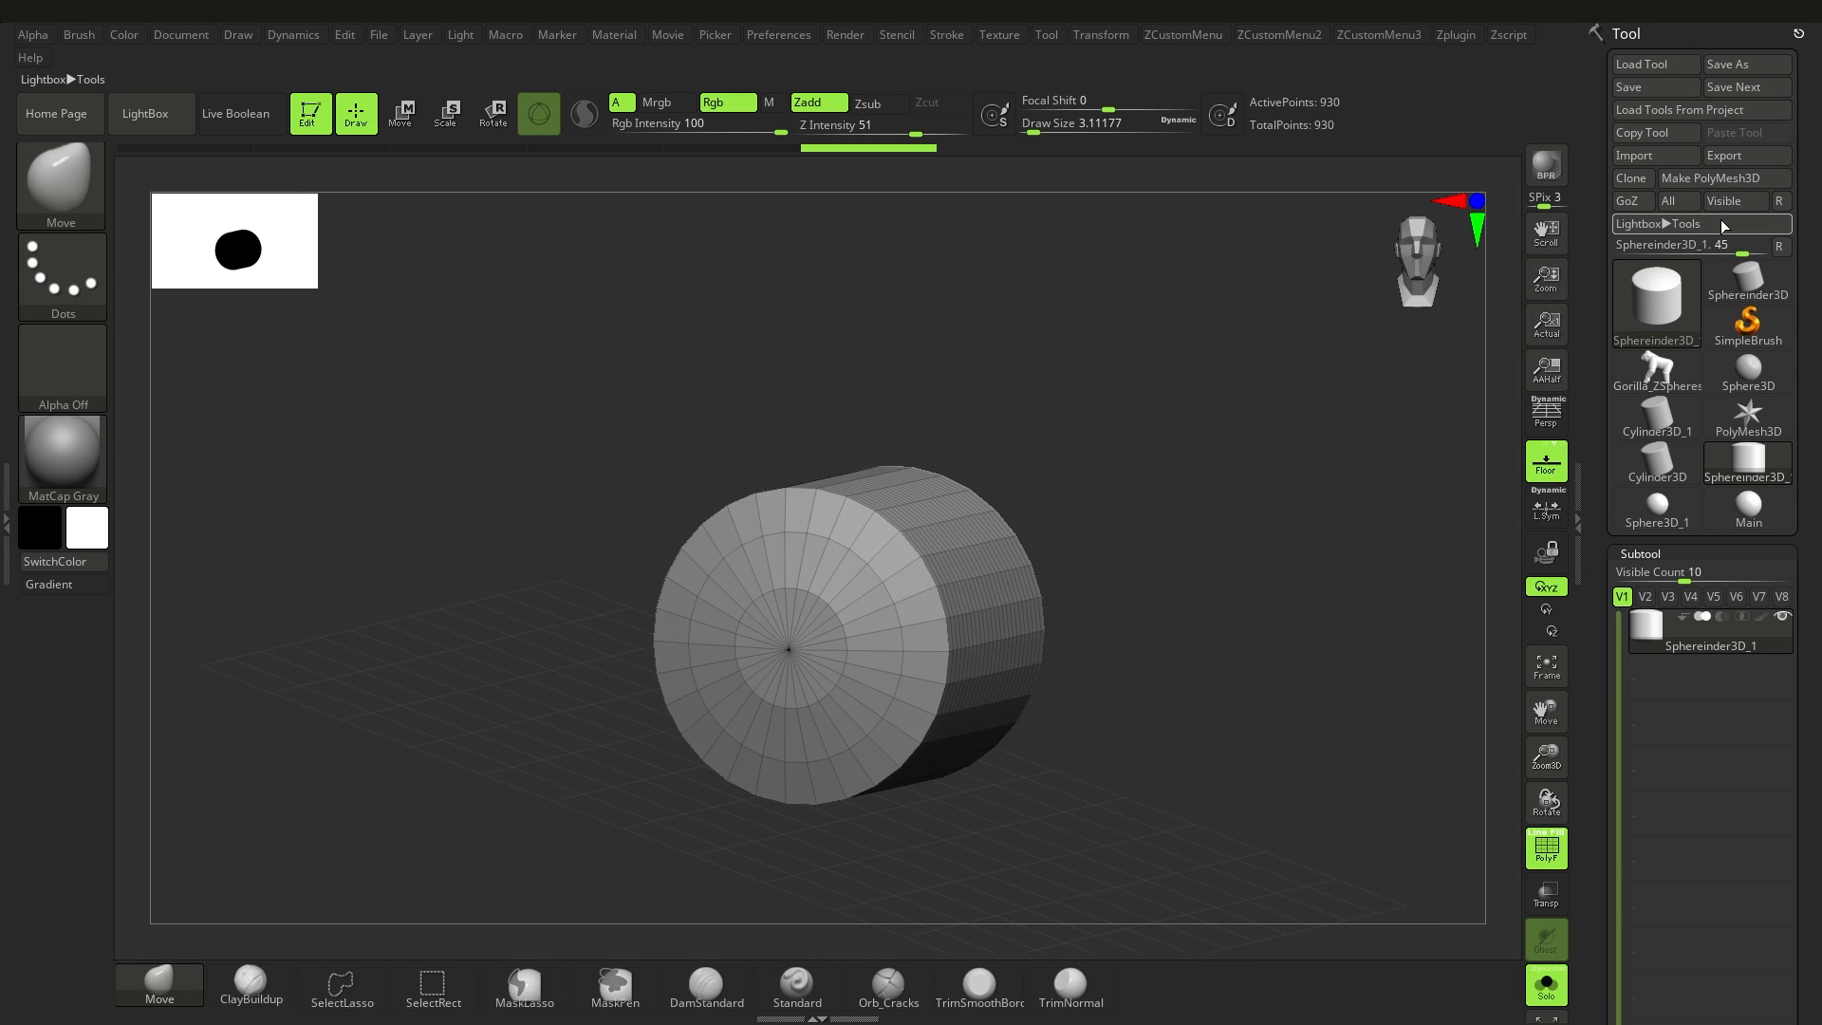
left_click(1713, 178)
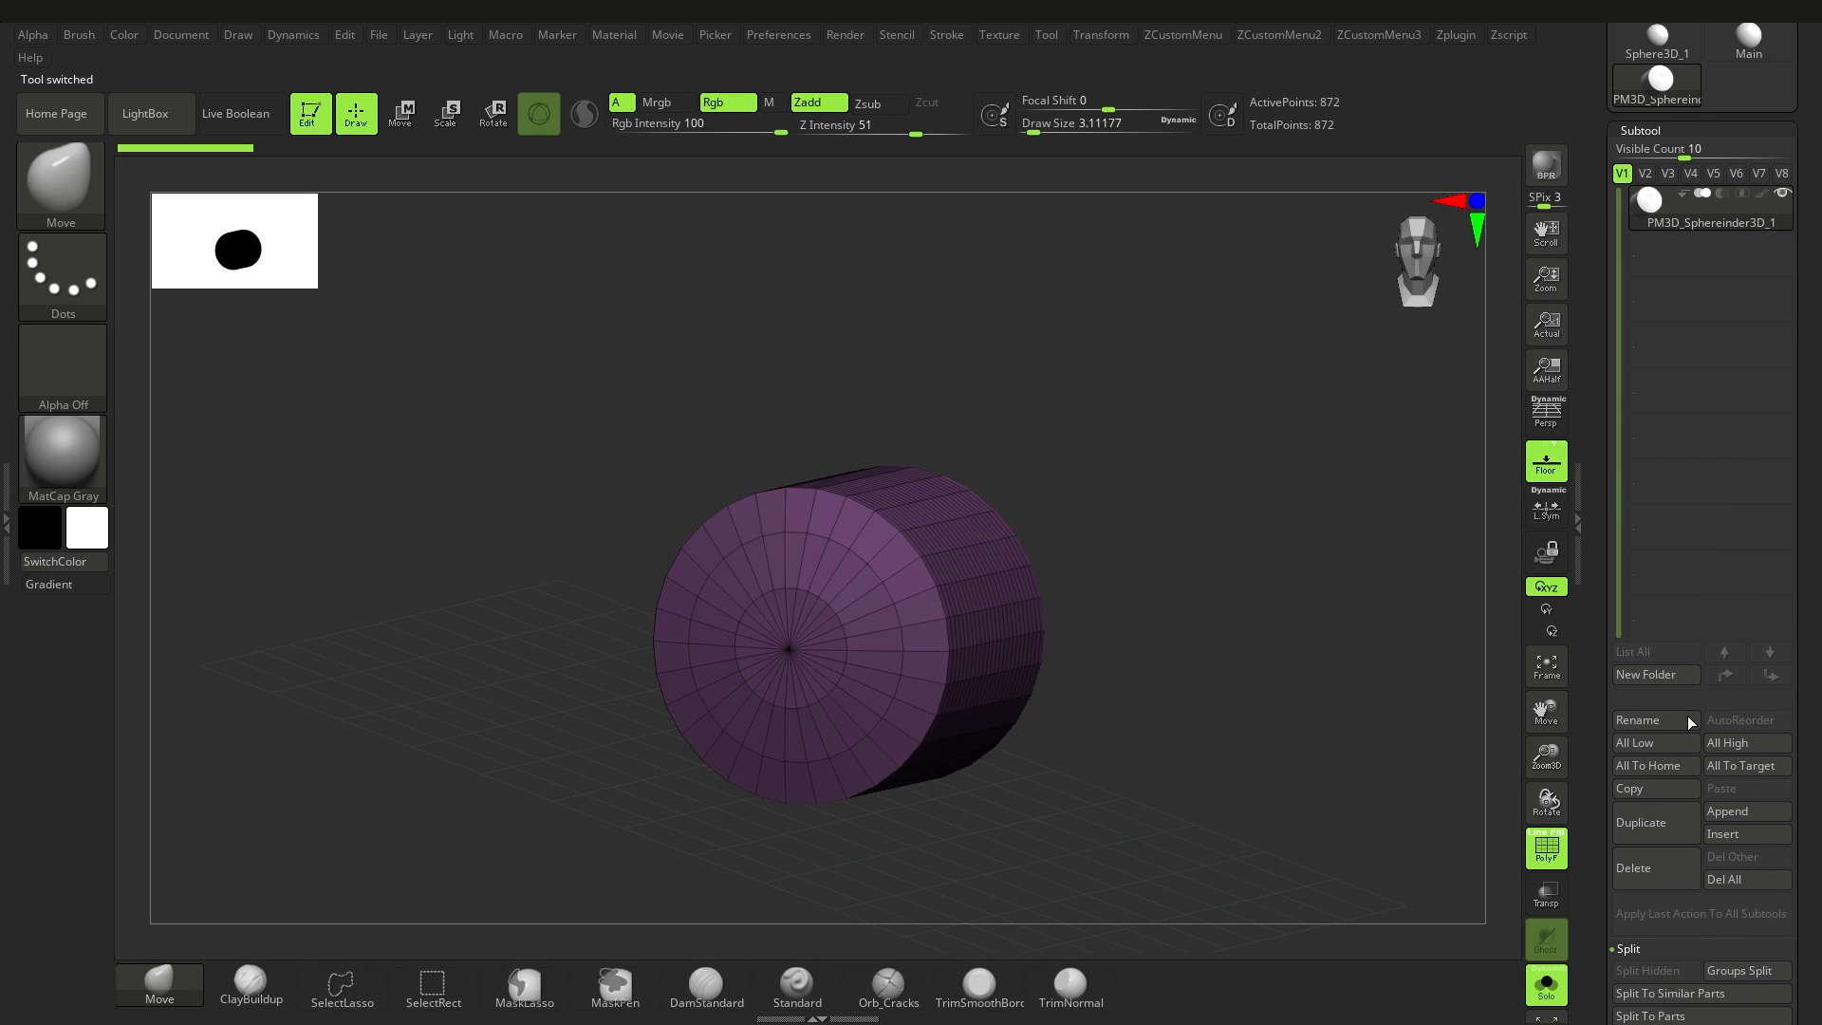
left_click(1681, 718)
type("Sub")
key("Return")
Step: Switch to the Cylinder3D_1 tool and append a ZSphere as a new subtool
scroll(1764, 361, "up", 5)
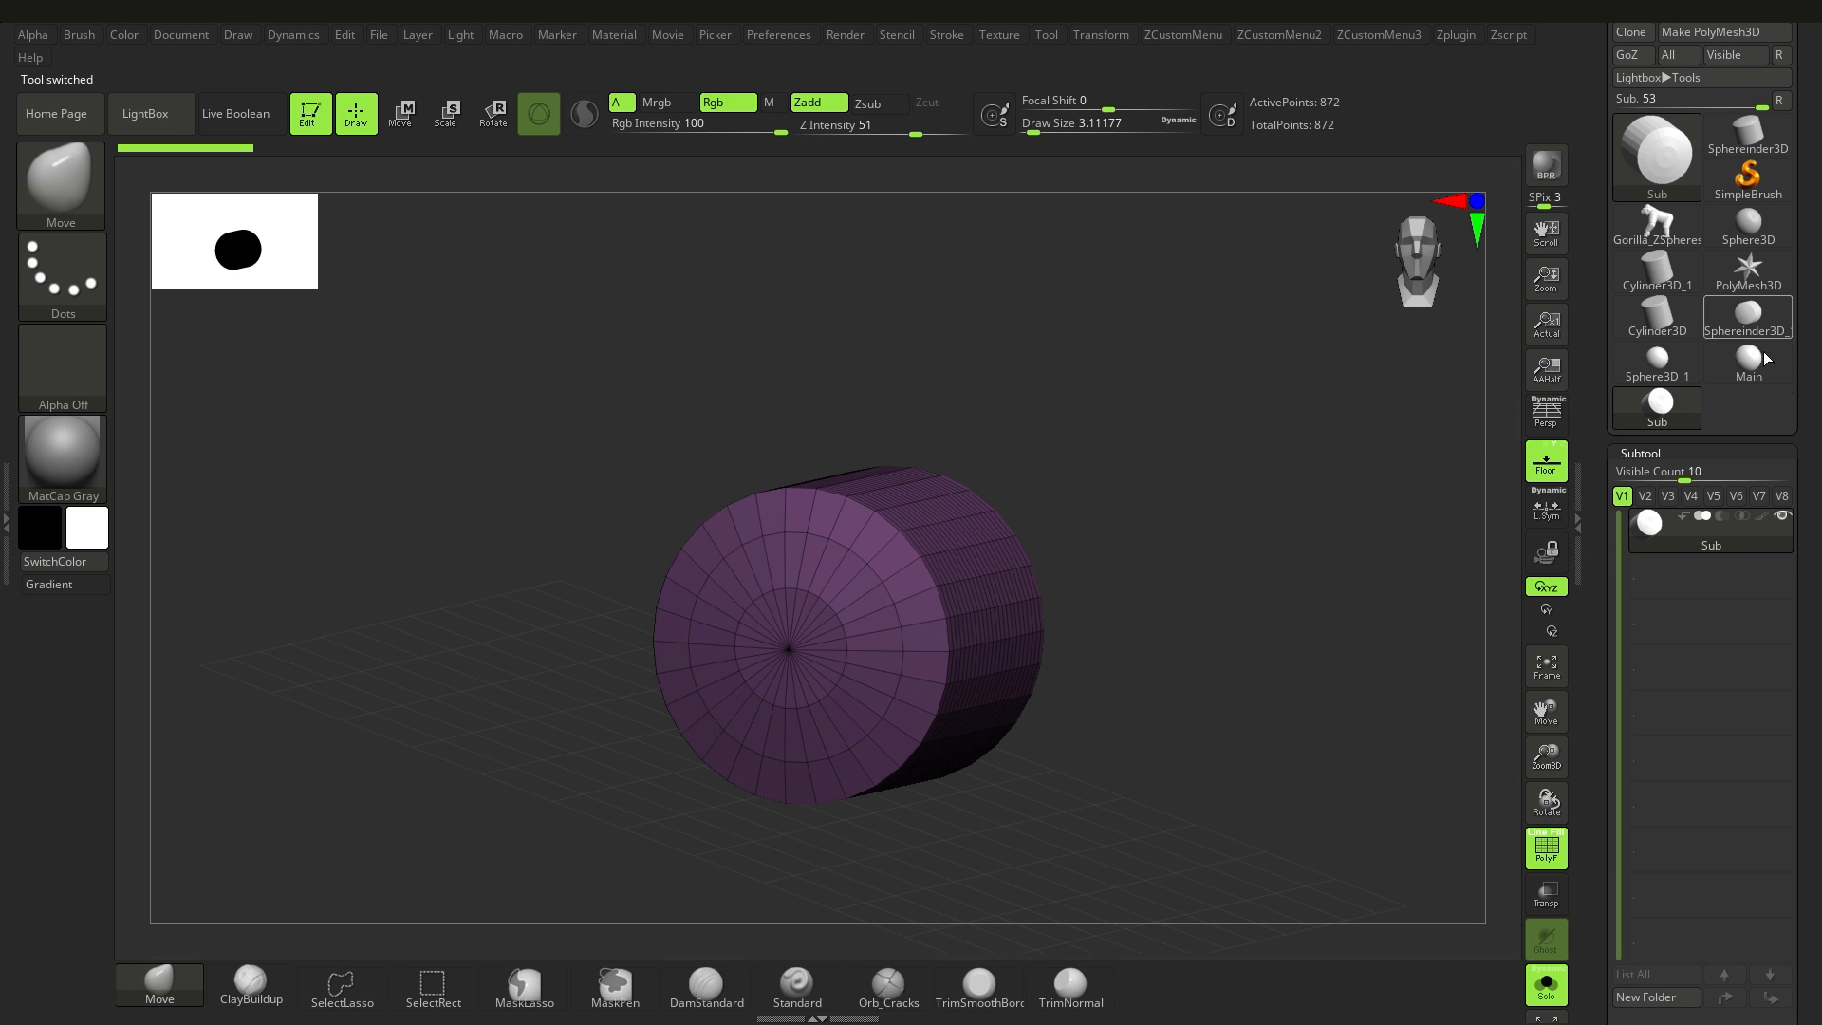
scroll(1686, 208, "down", 2)
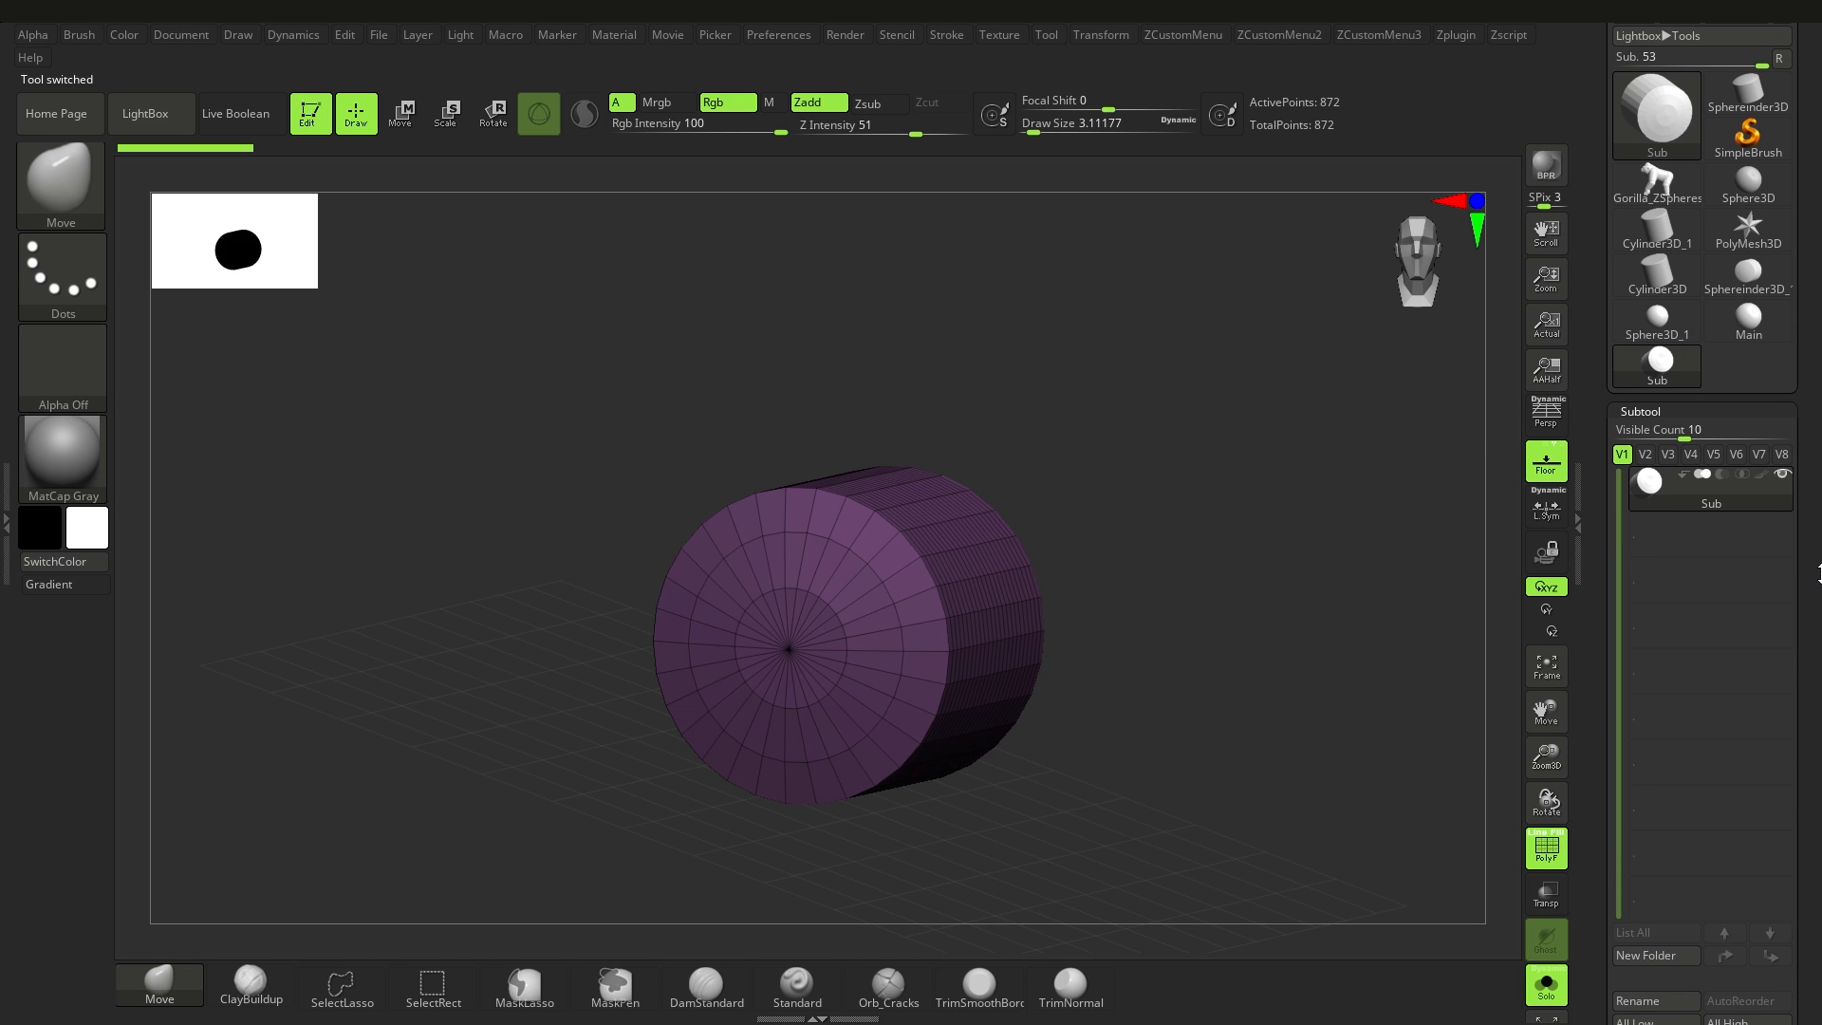
left_click(1662, 254)
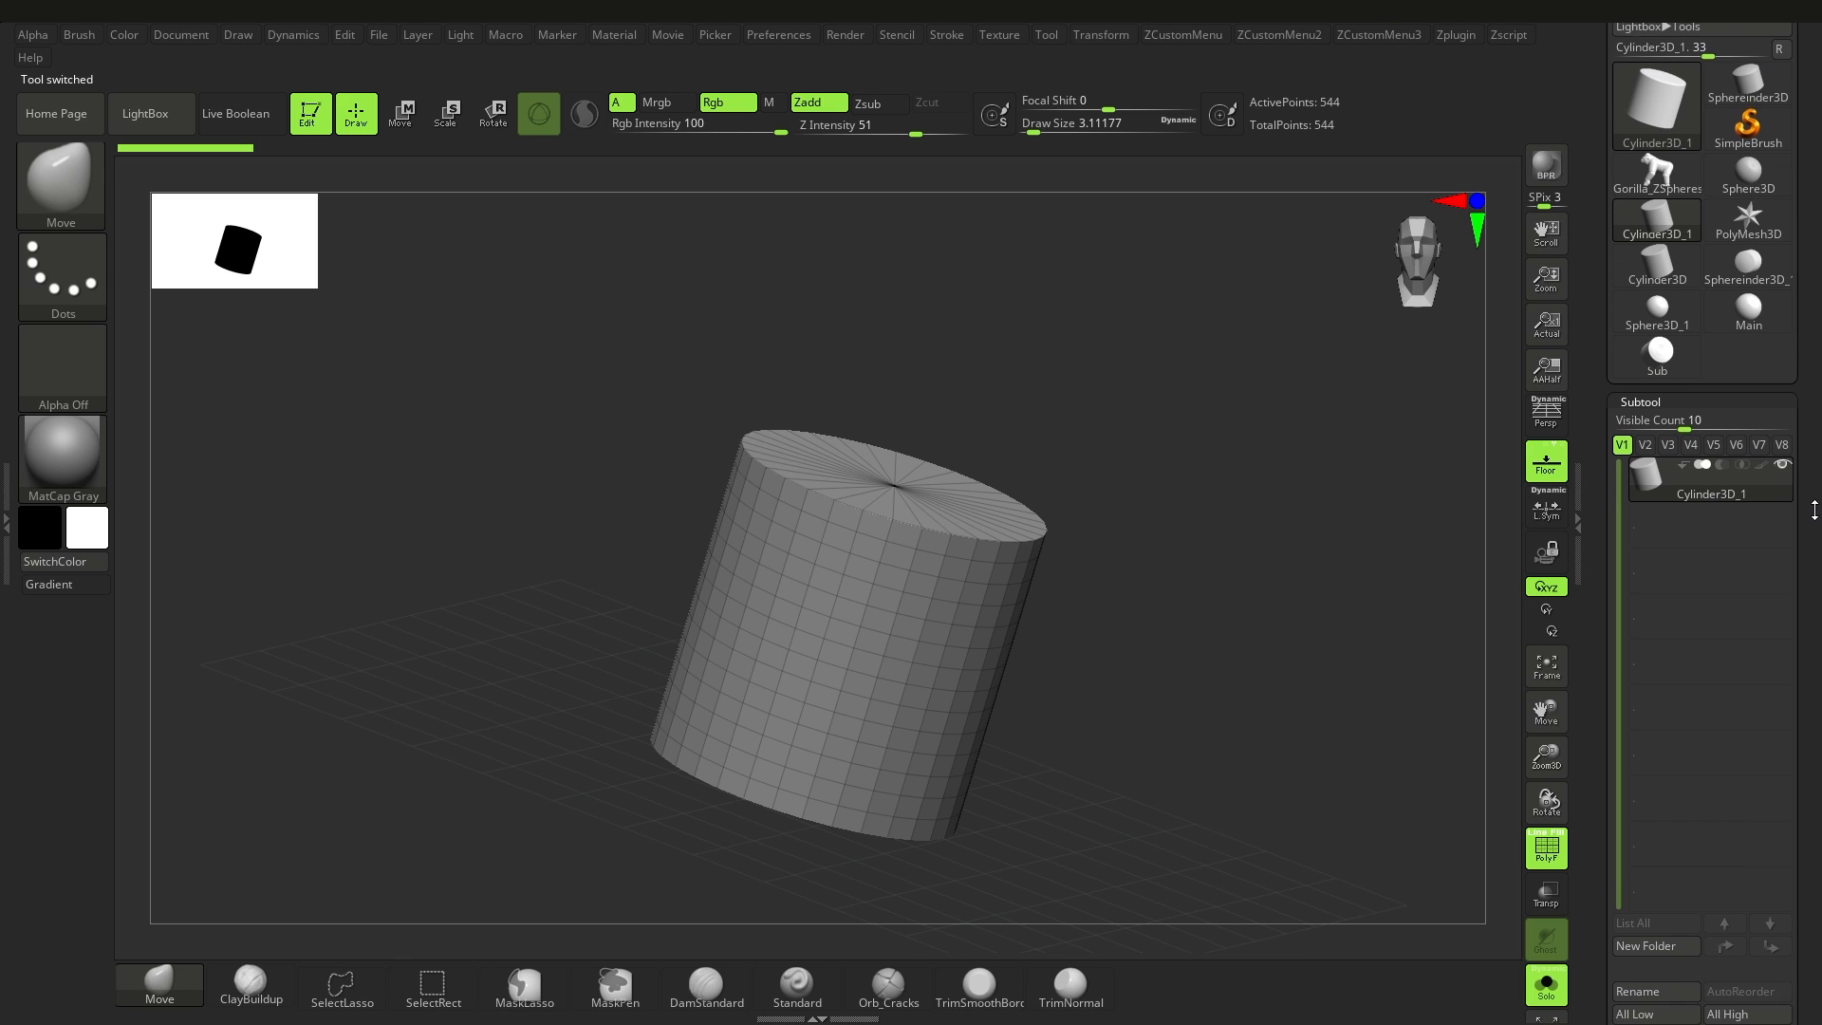
scroll(1708, 474, "down", 6)
left_click(1744, 744)
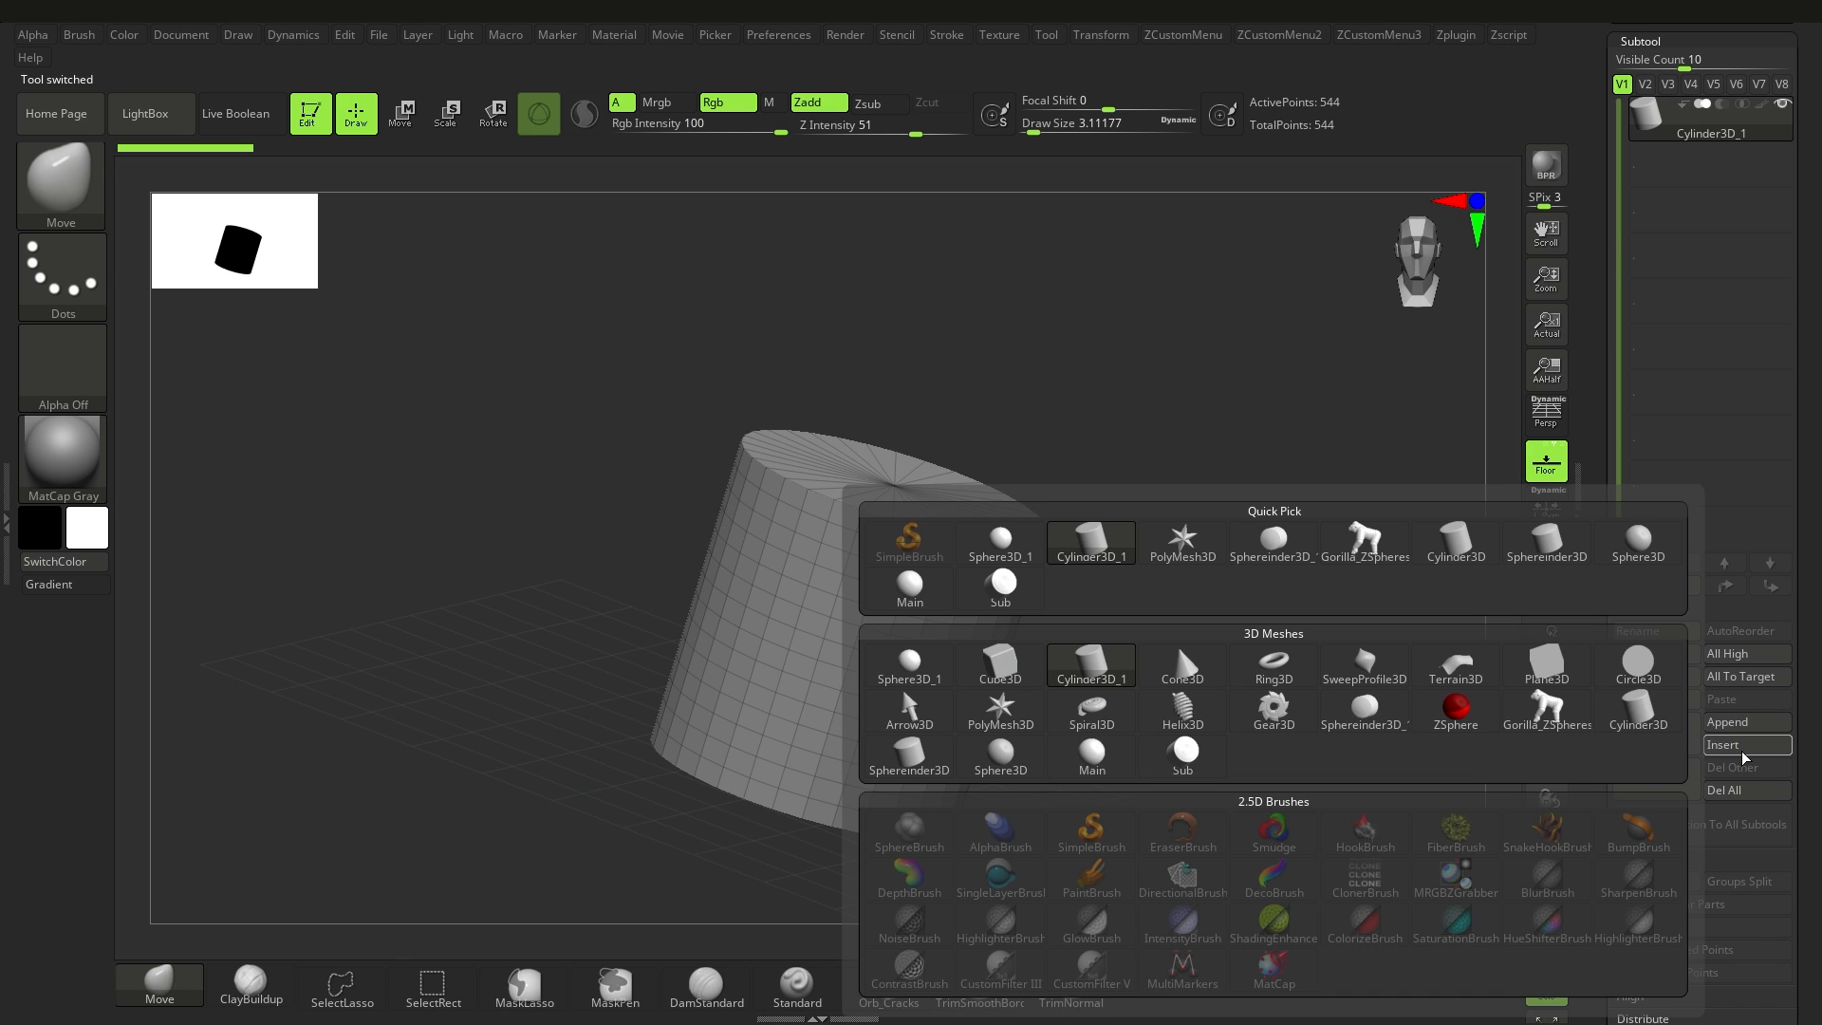
left_click(1456, 707)
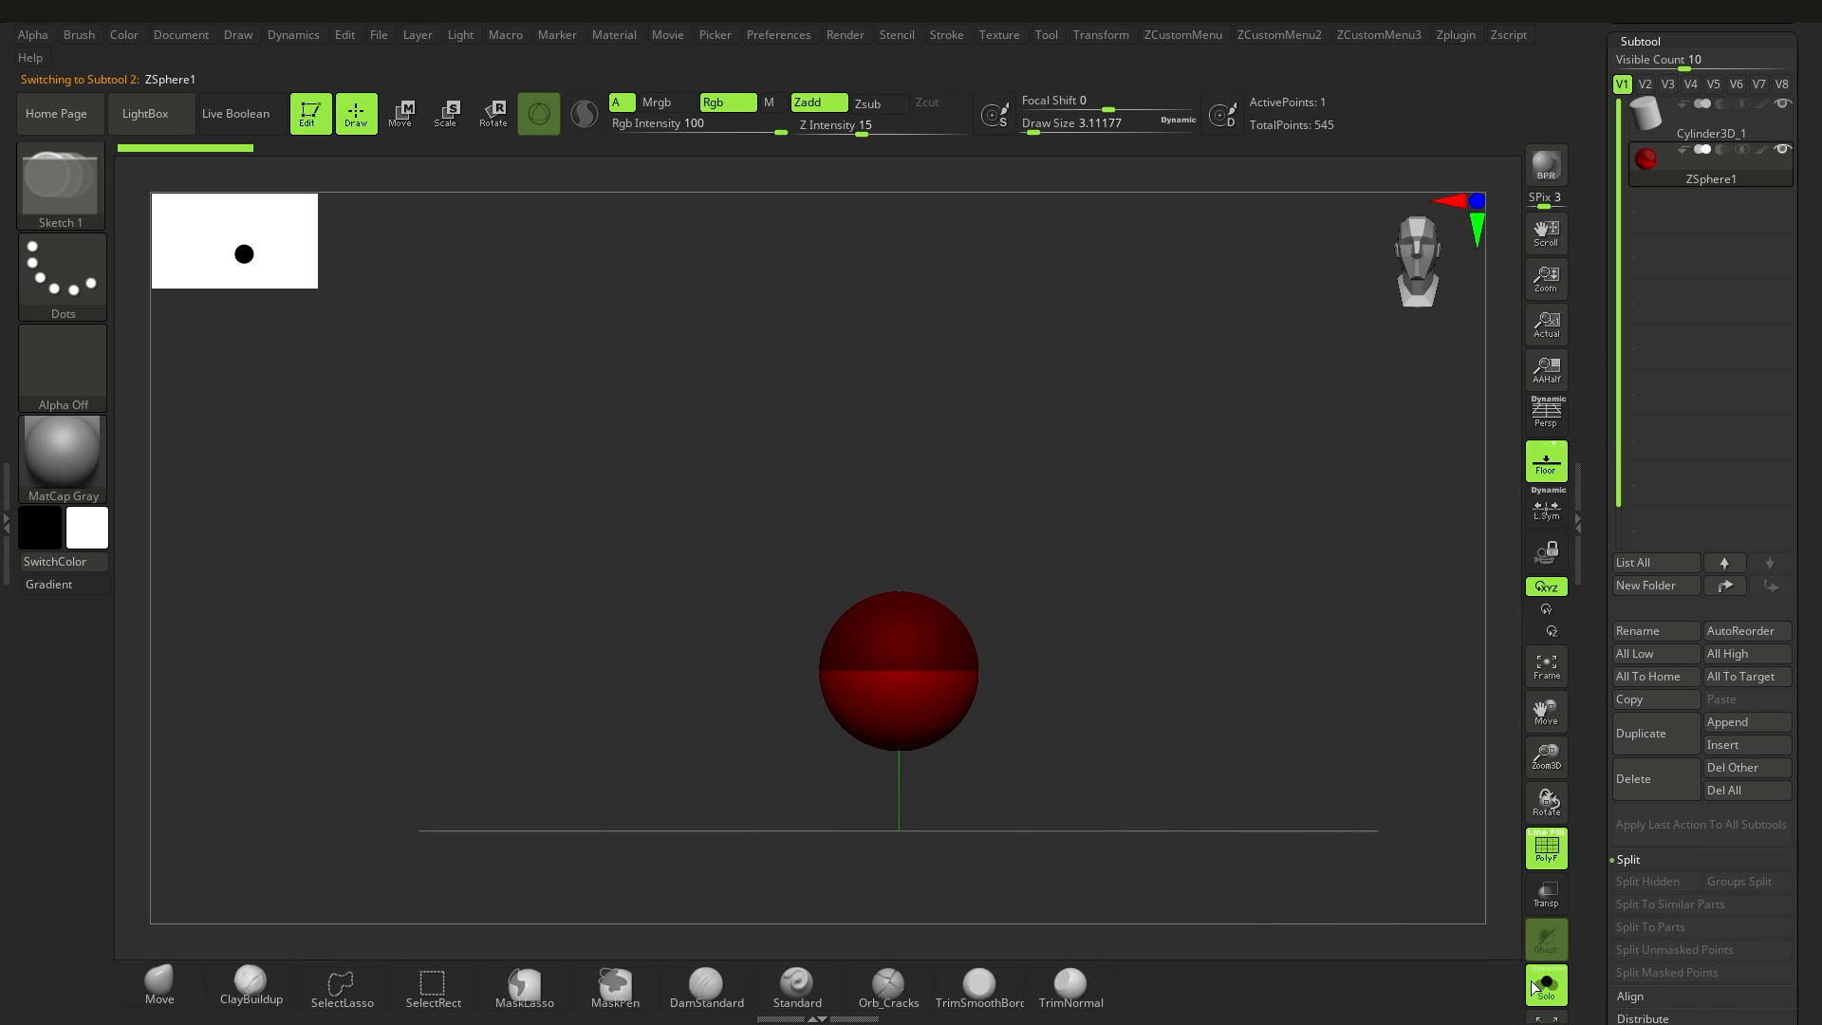
Step: Turn on Use Classic Skinning for the appended ZSphere's adaptive skin
mouse_move(1007, 698)
left_mouse_down()
mouse_move(952, 671)
mouse_move(1010, 650)
mouse_move(995, 703)
left_mouse_up()
key("a")
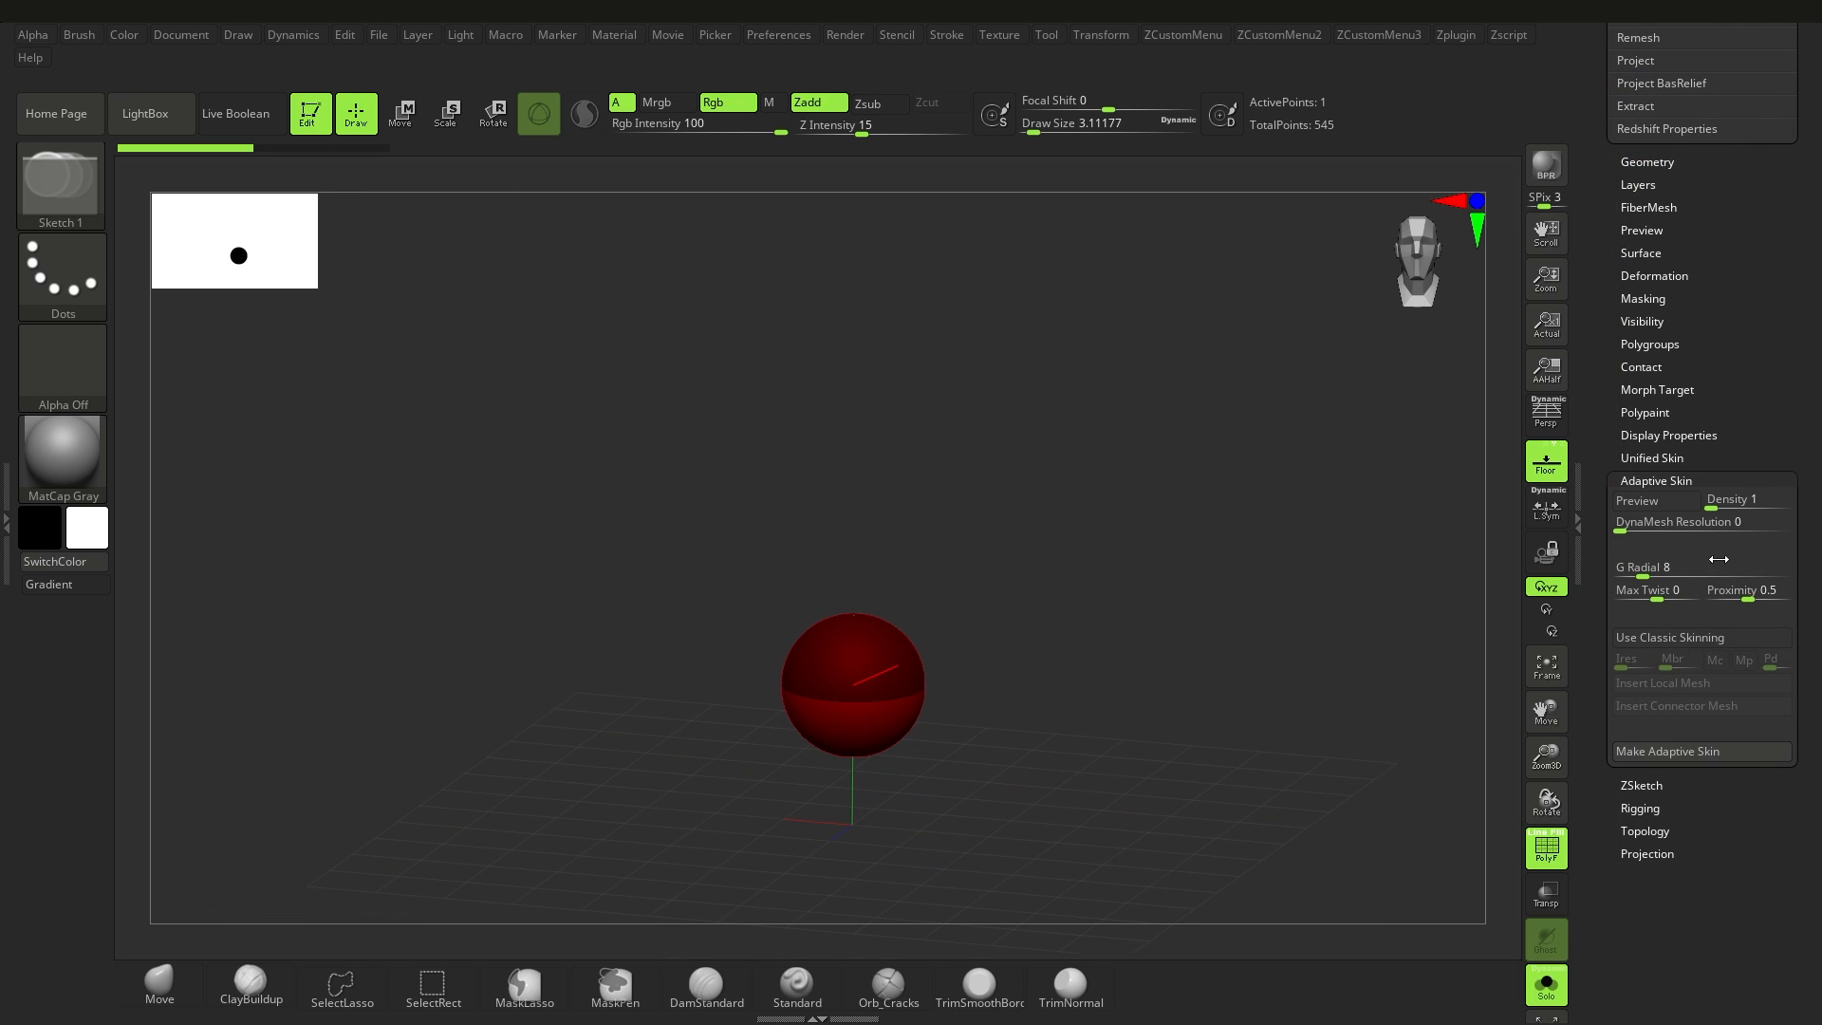
left_click(1677, 640)
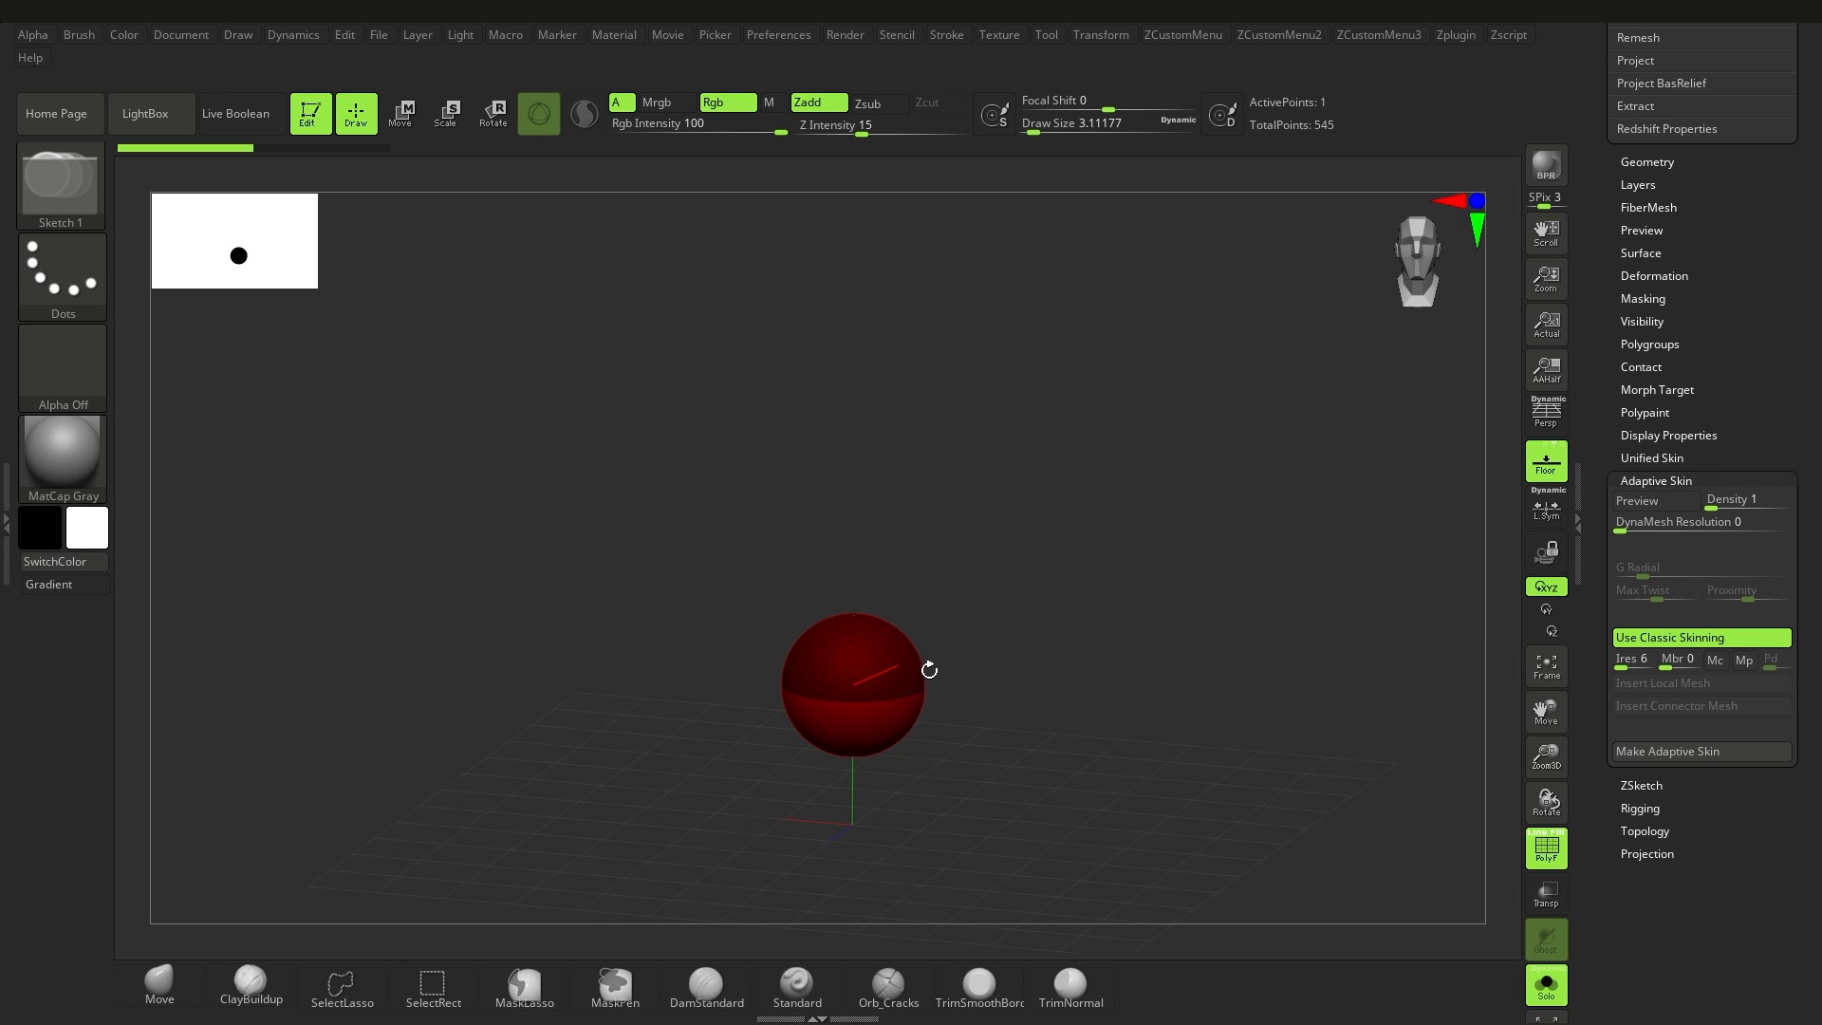
Step: Extend the root ZSphere into a mirrored V-shaped pair of links and insert Sub as the connector mesh
mouse_move(913, 658)
left_mouse_down()
mouse_move(952, 688)
mouse_move(1050, 573)
mouse_move(987, 638)
mouse_move(1011, 572)
mouse_move(1089, 520)
mouse_move(1008, 627)
left_mouse_up()
key("w")
right_click_drag(1140, 649, 1043, 612, "ctrl")
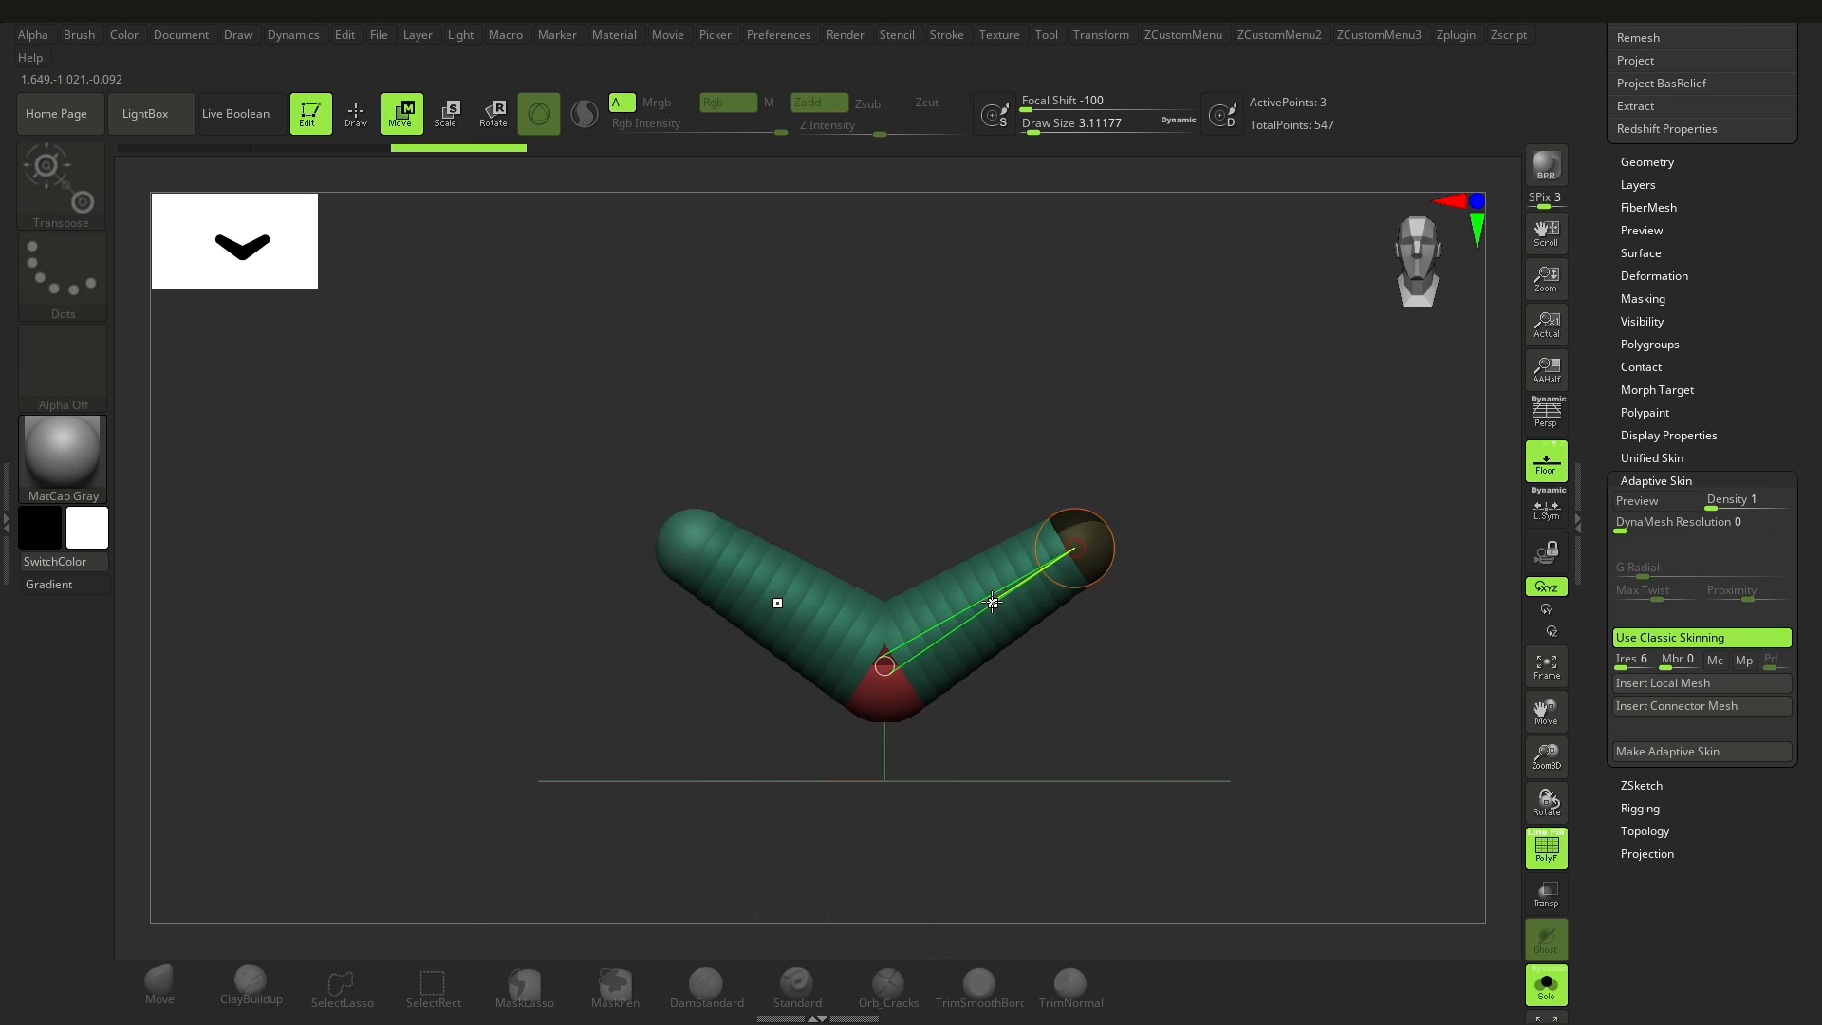
left_click(1688, 699)
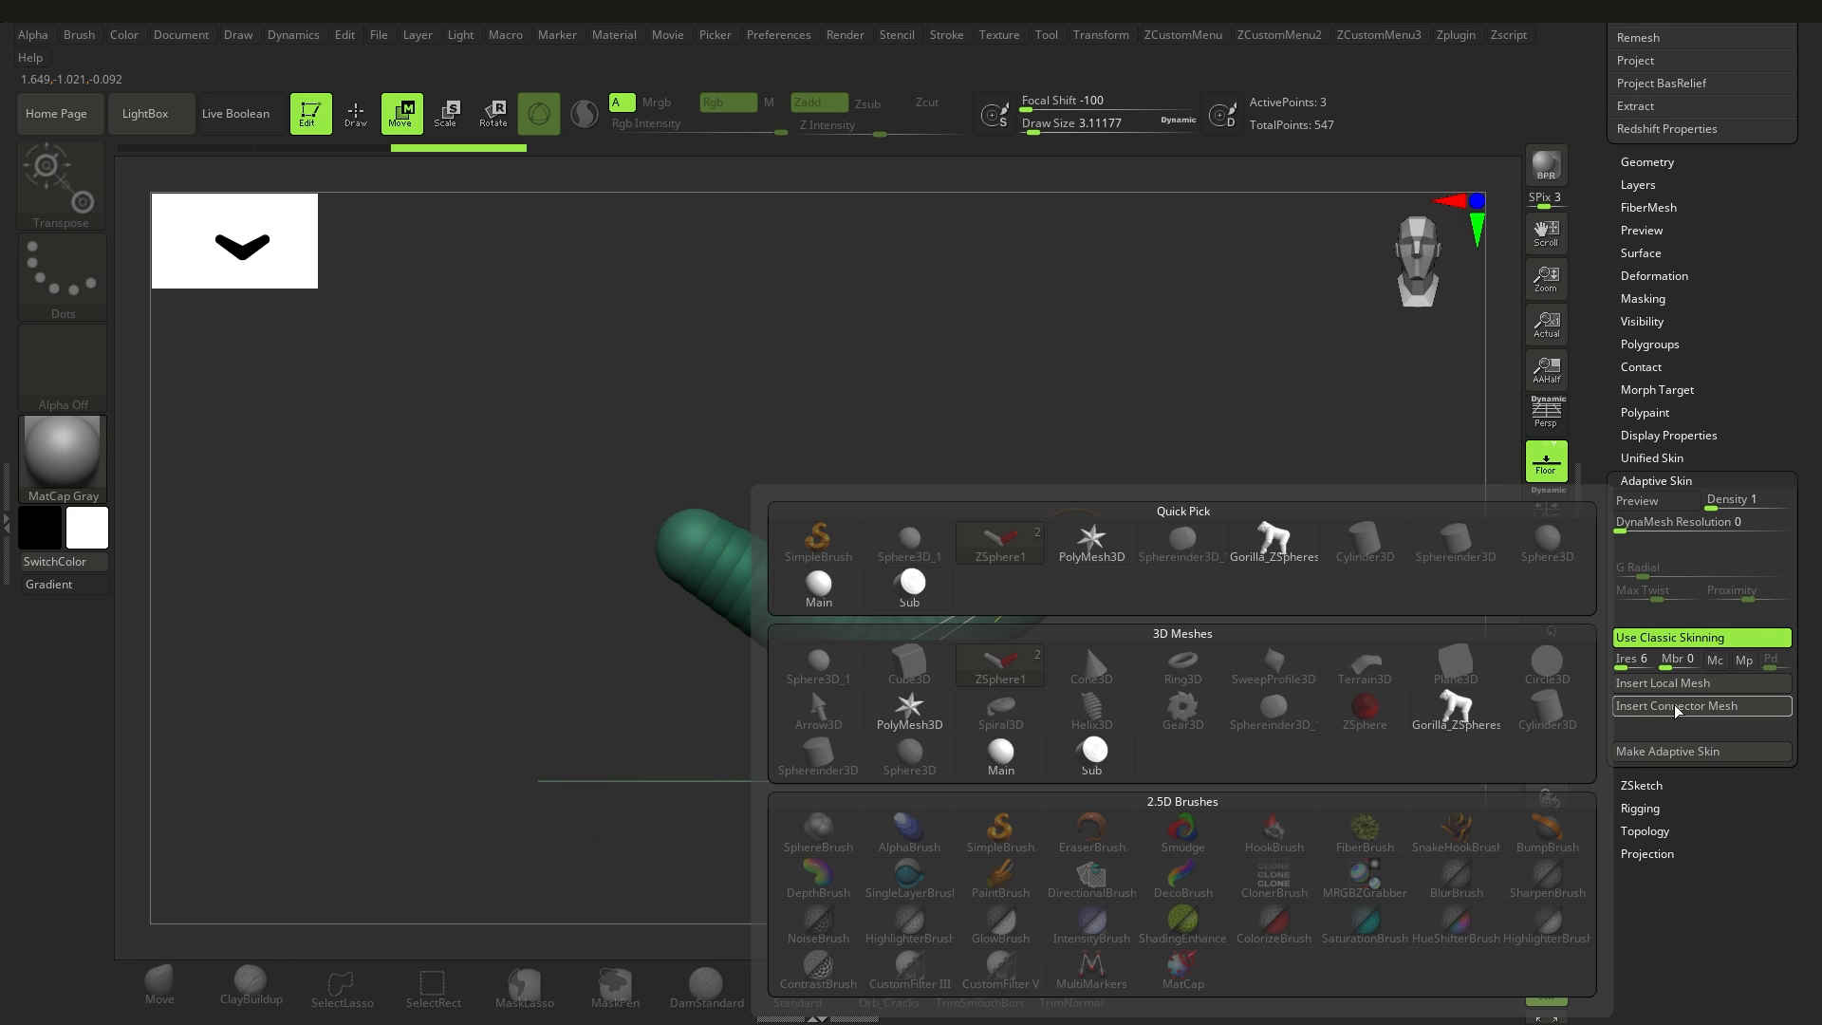
left_click(1090, 754)
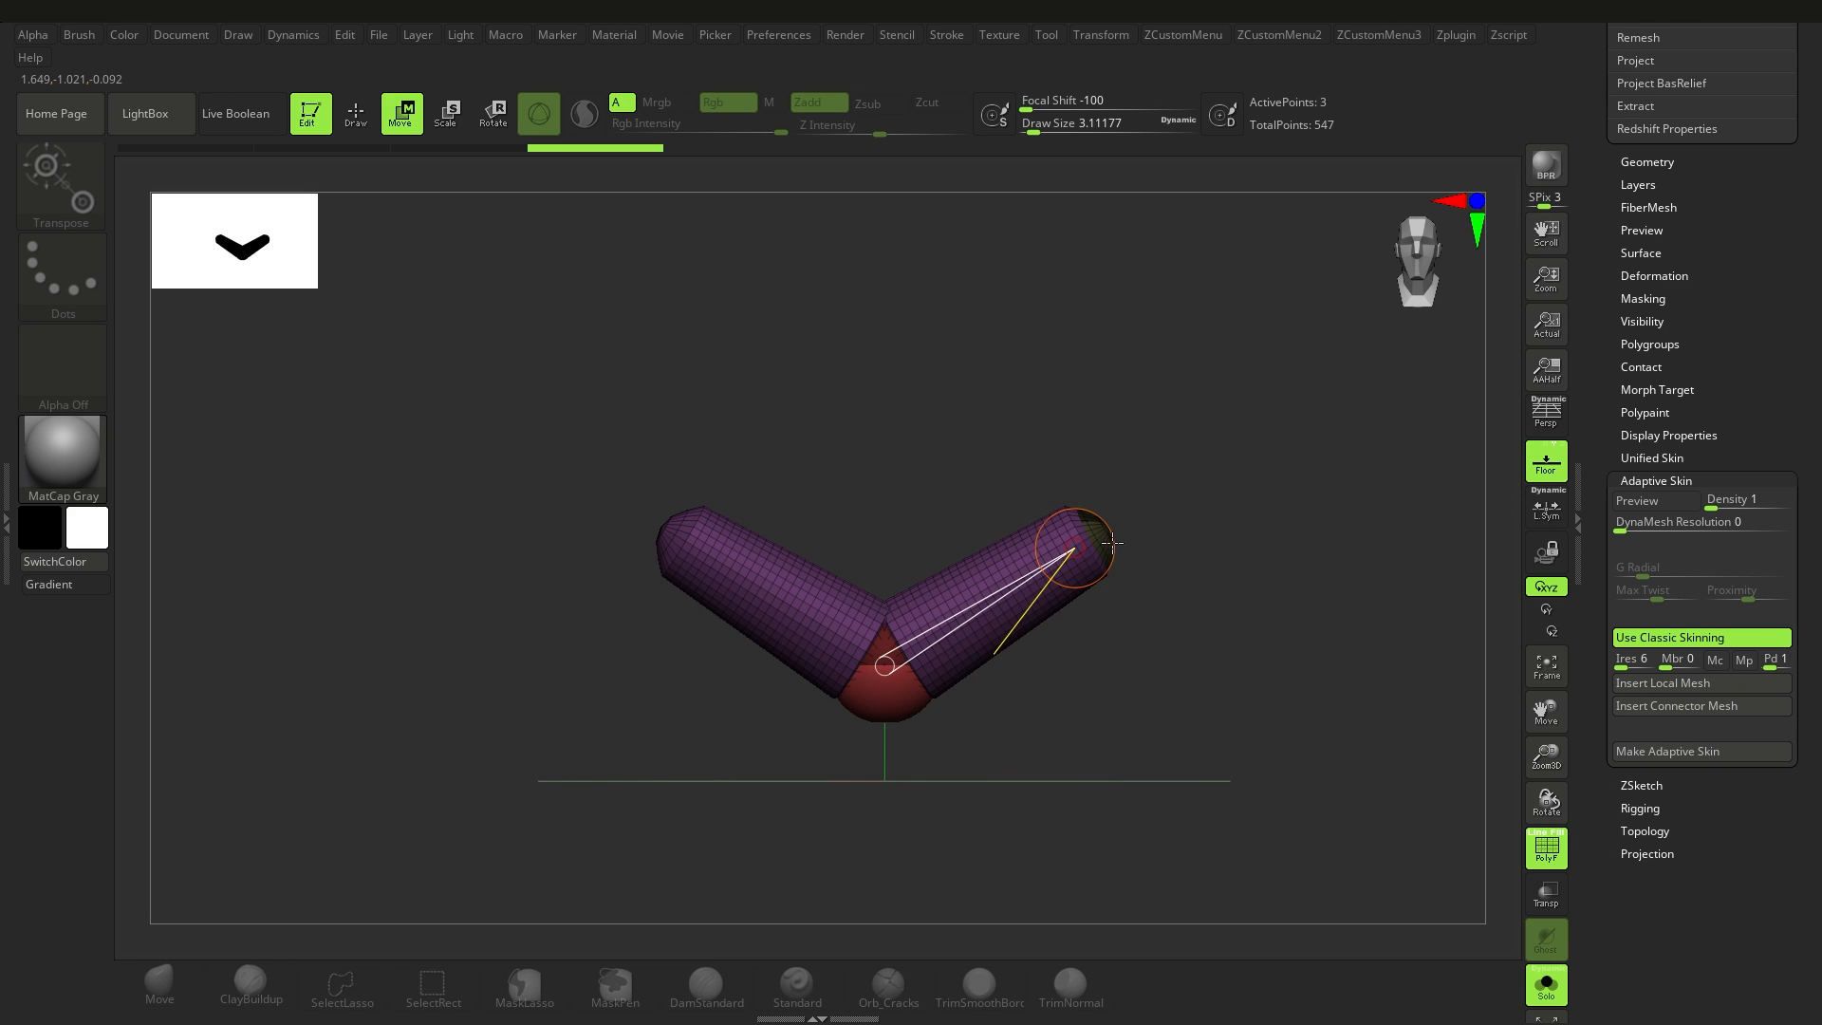
Step: Insert Main as the local mesh of the root ZSphere and toggle the adaptive skin preview
mouse_move(954, 705)
right_mouse_down()
mouse_move(956, 681)
mouse_move(959, 706)
right_mouse_up()
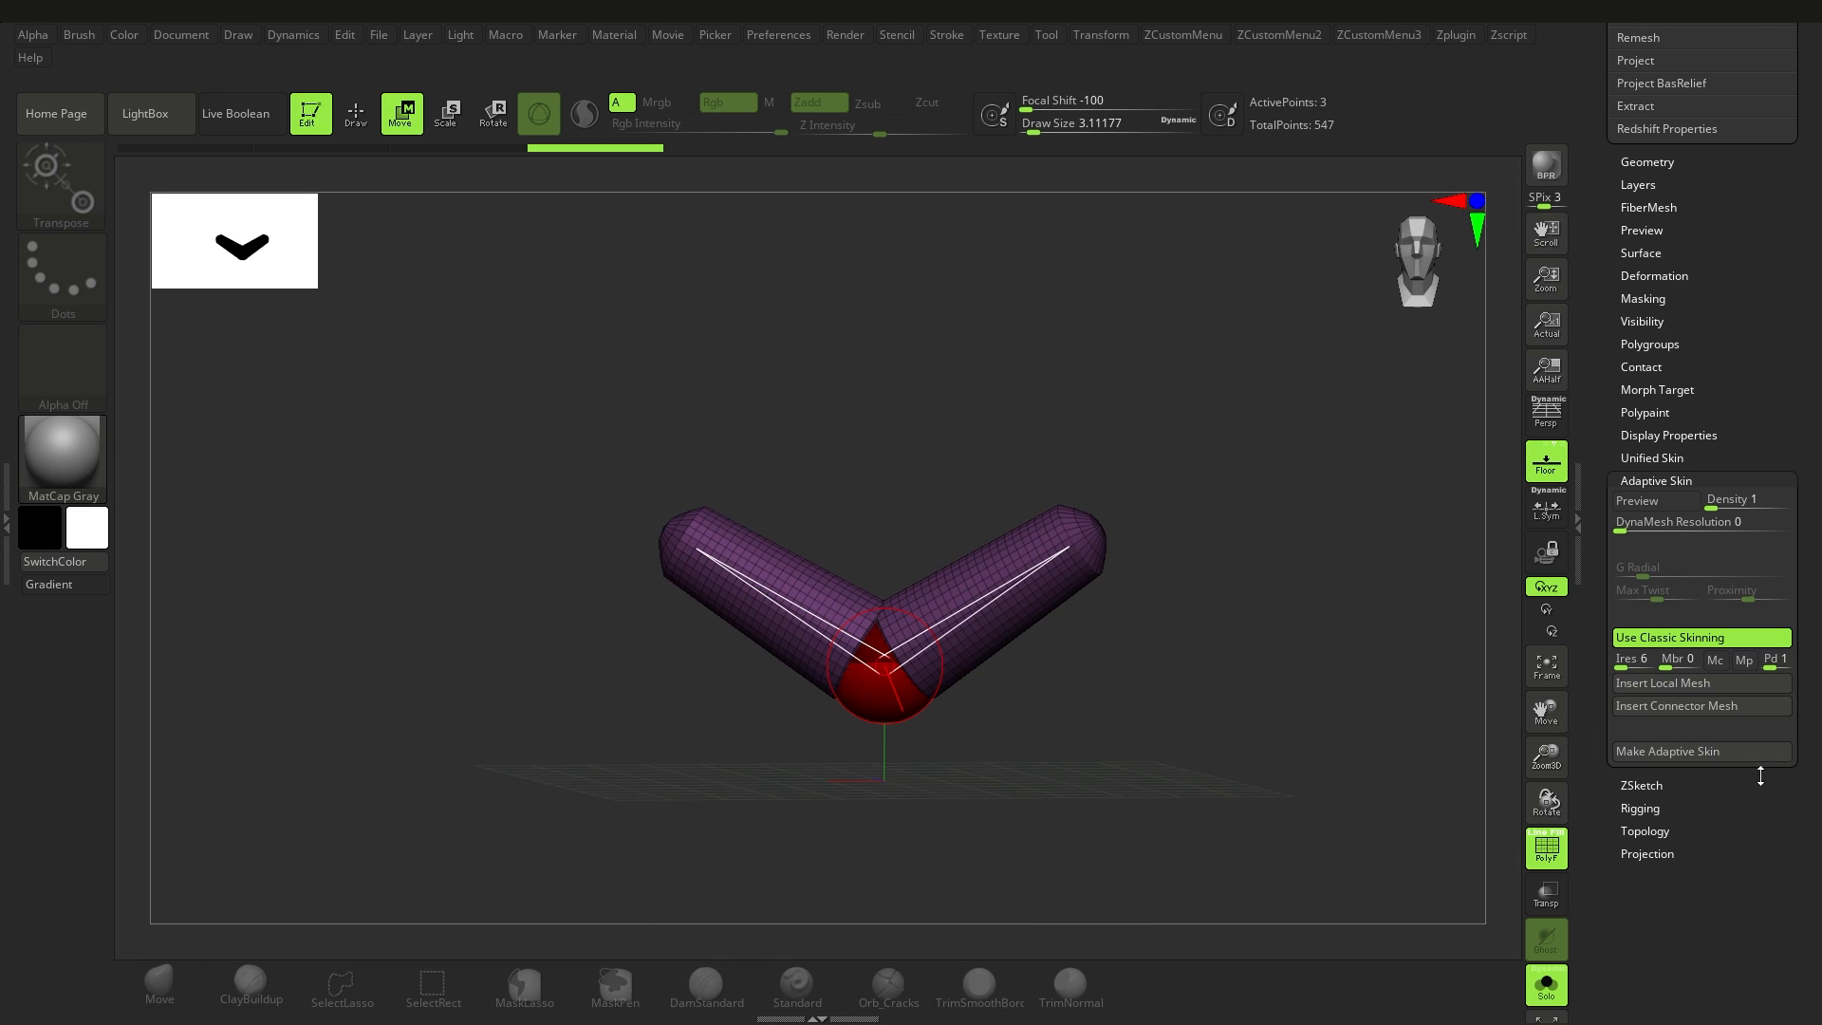
left_click(1690, 687)
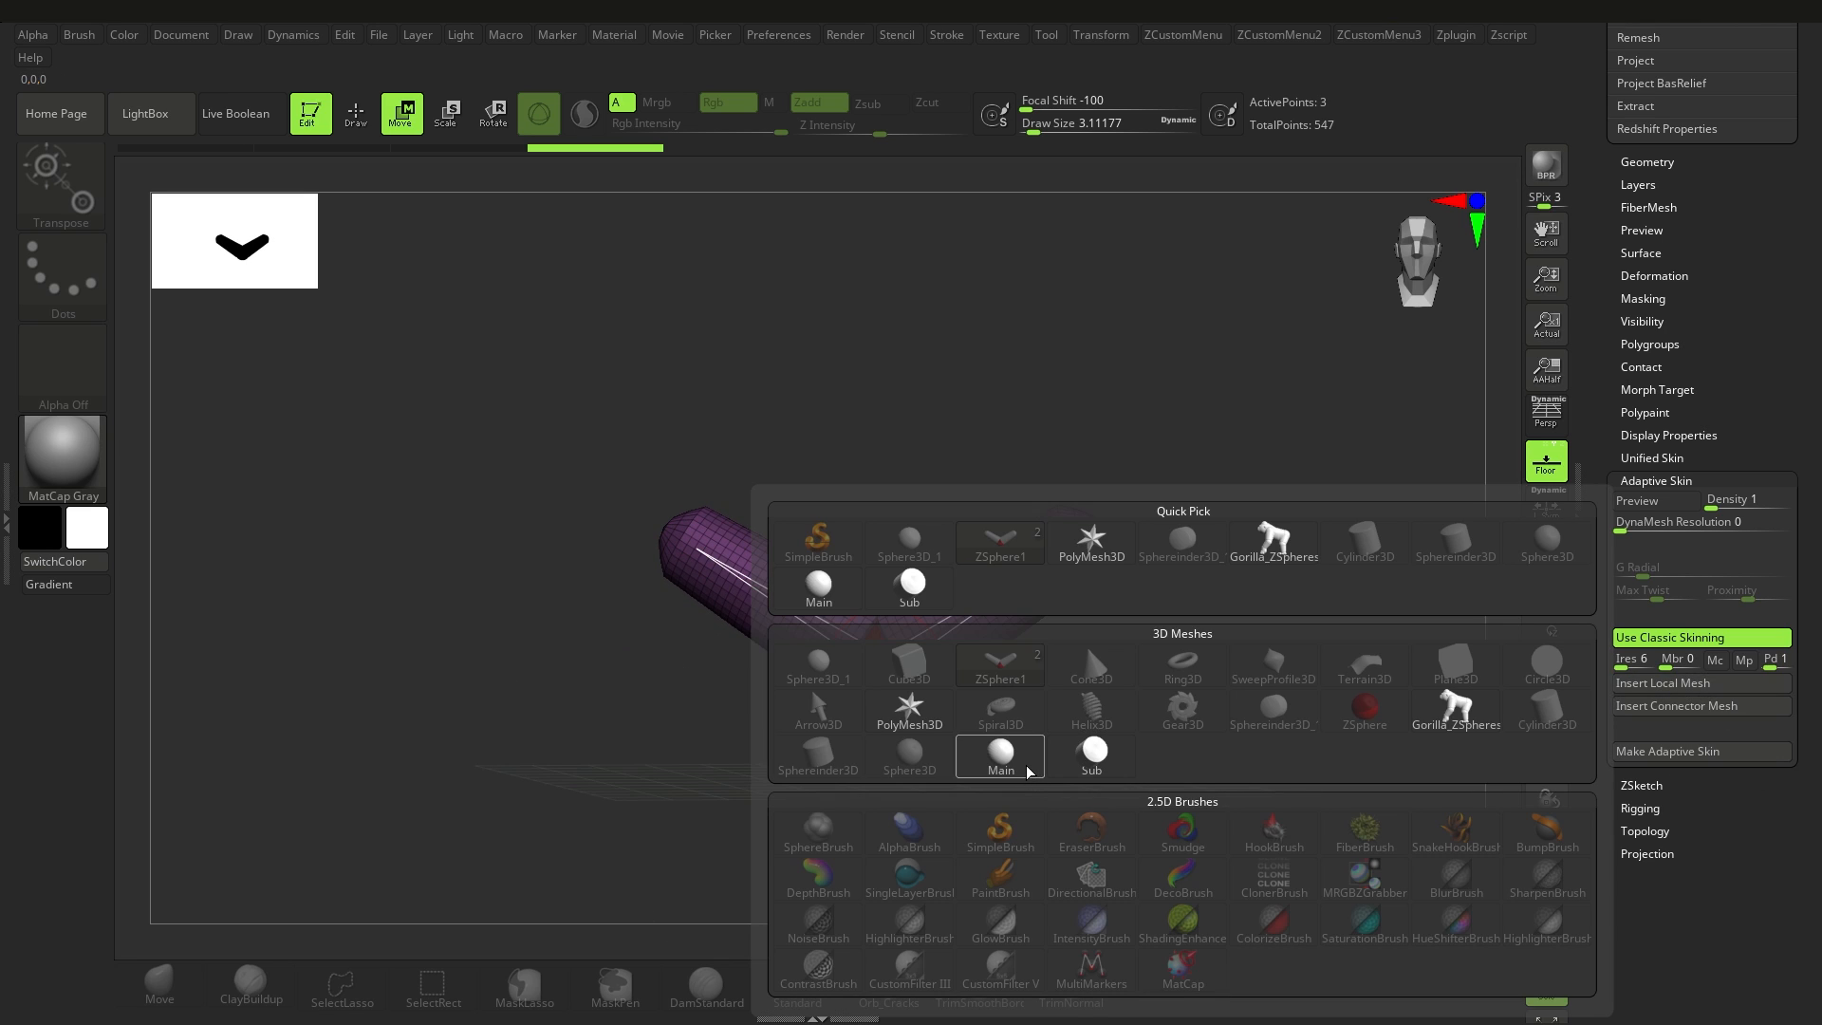
left_click(1003, 756)
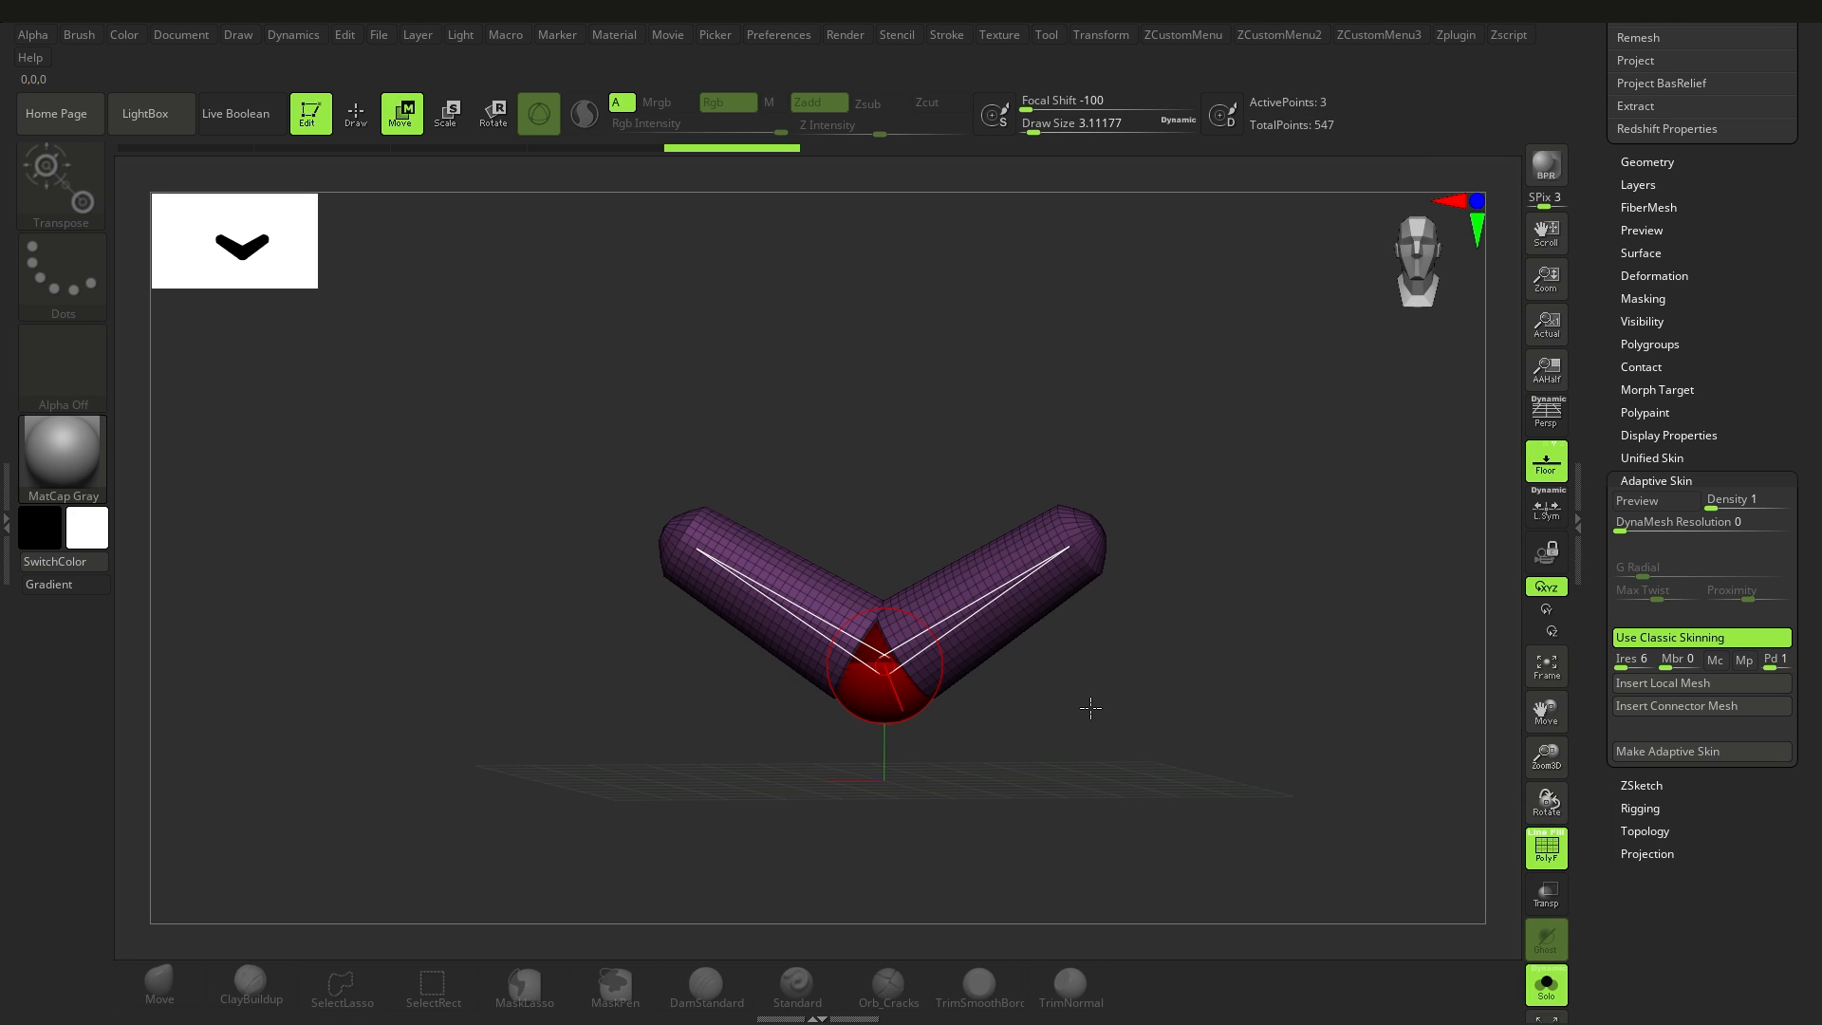
key("a")
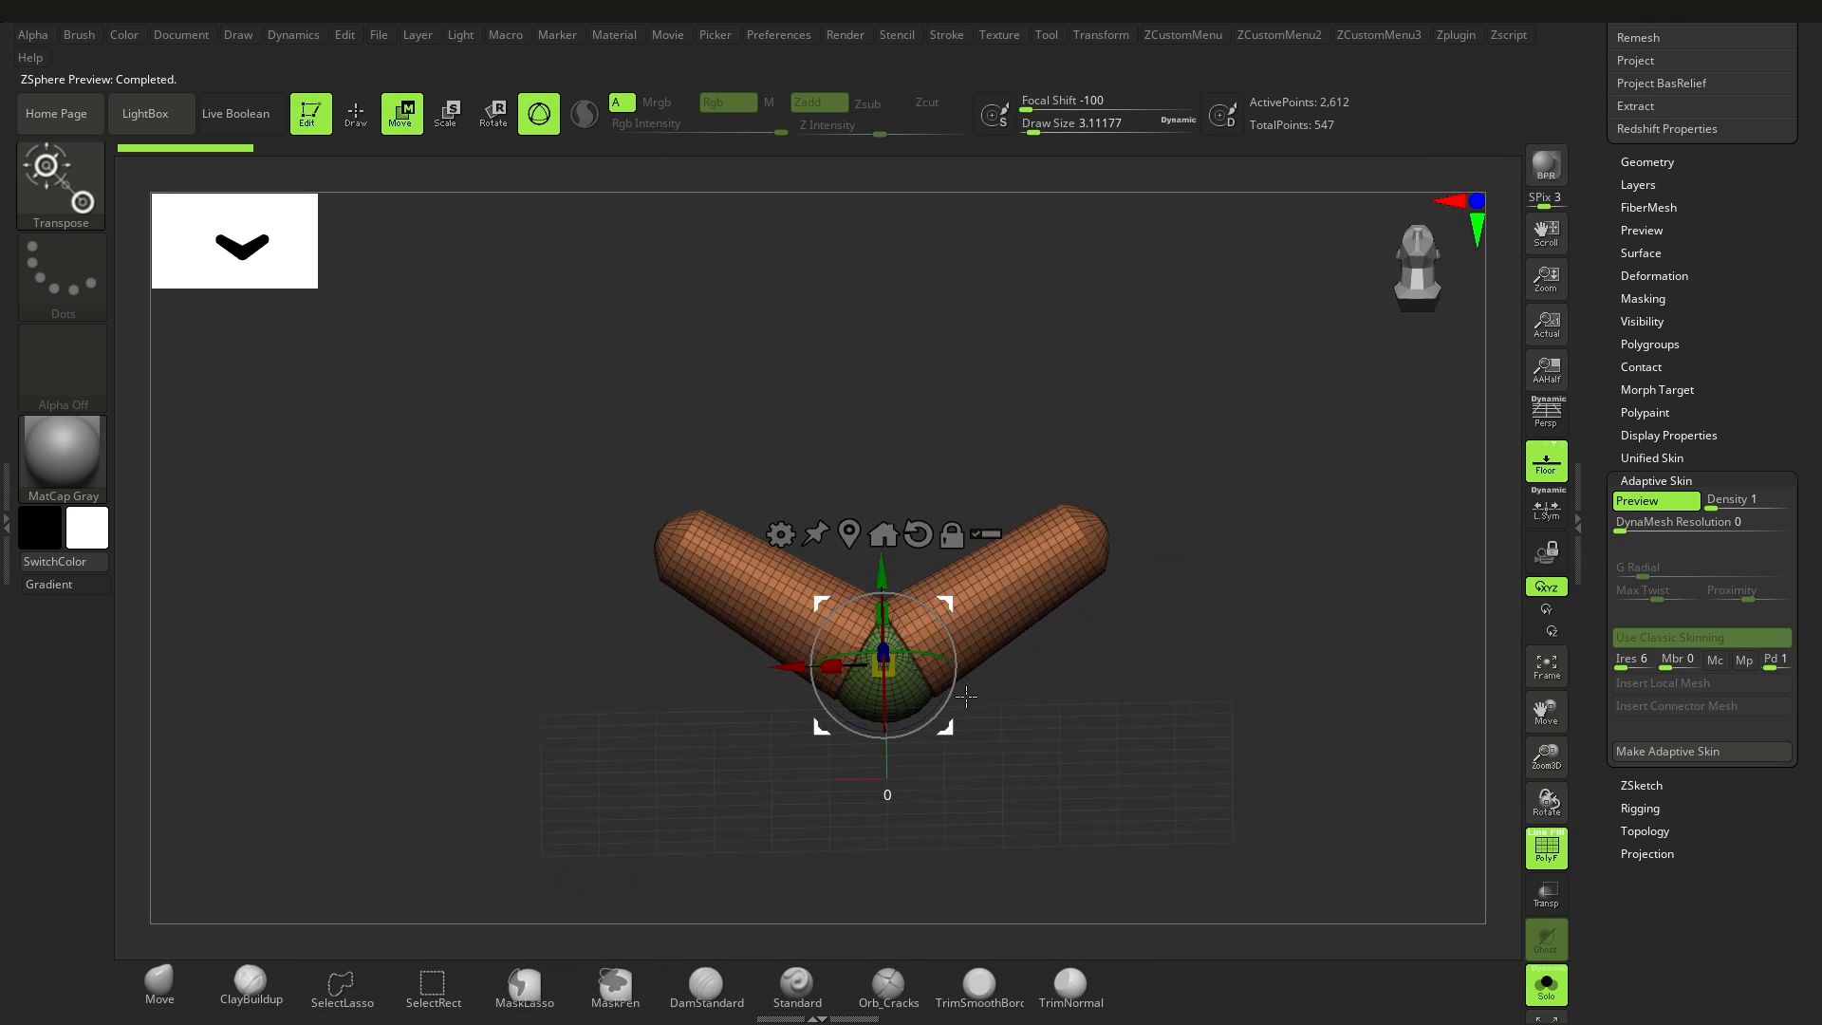
key("a")
Step: Draw a mirrored pair of child ZSpheres at the V's ends and move them outward to extend both limbs
left_click(360, 120)
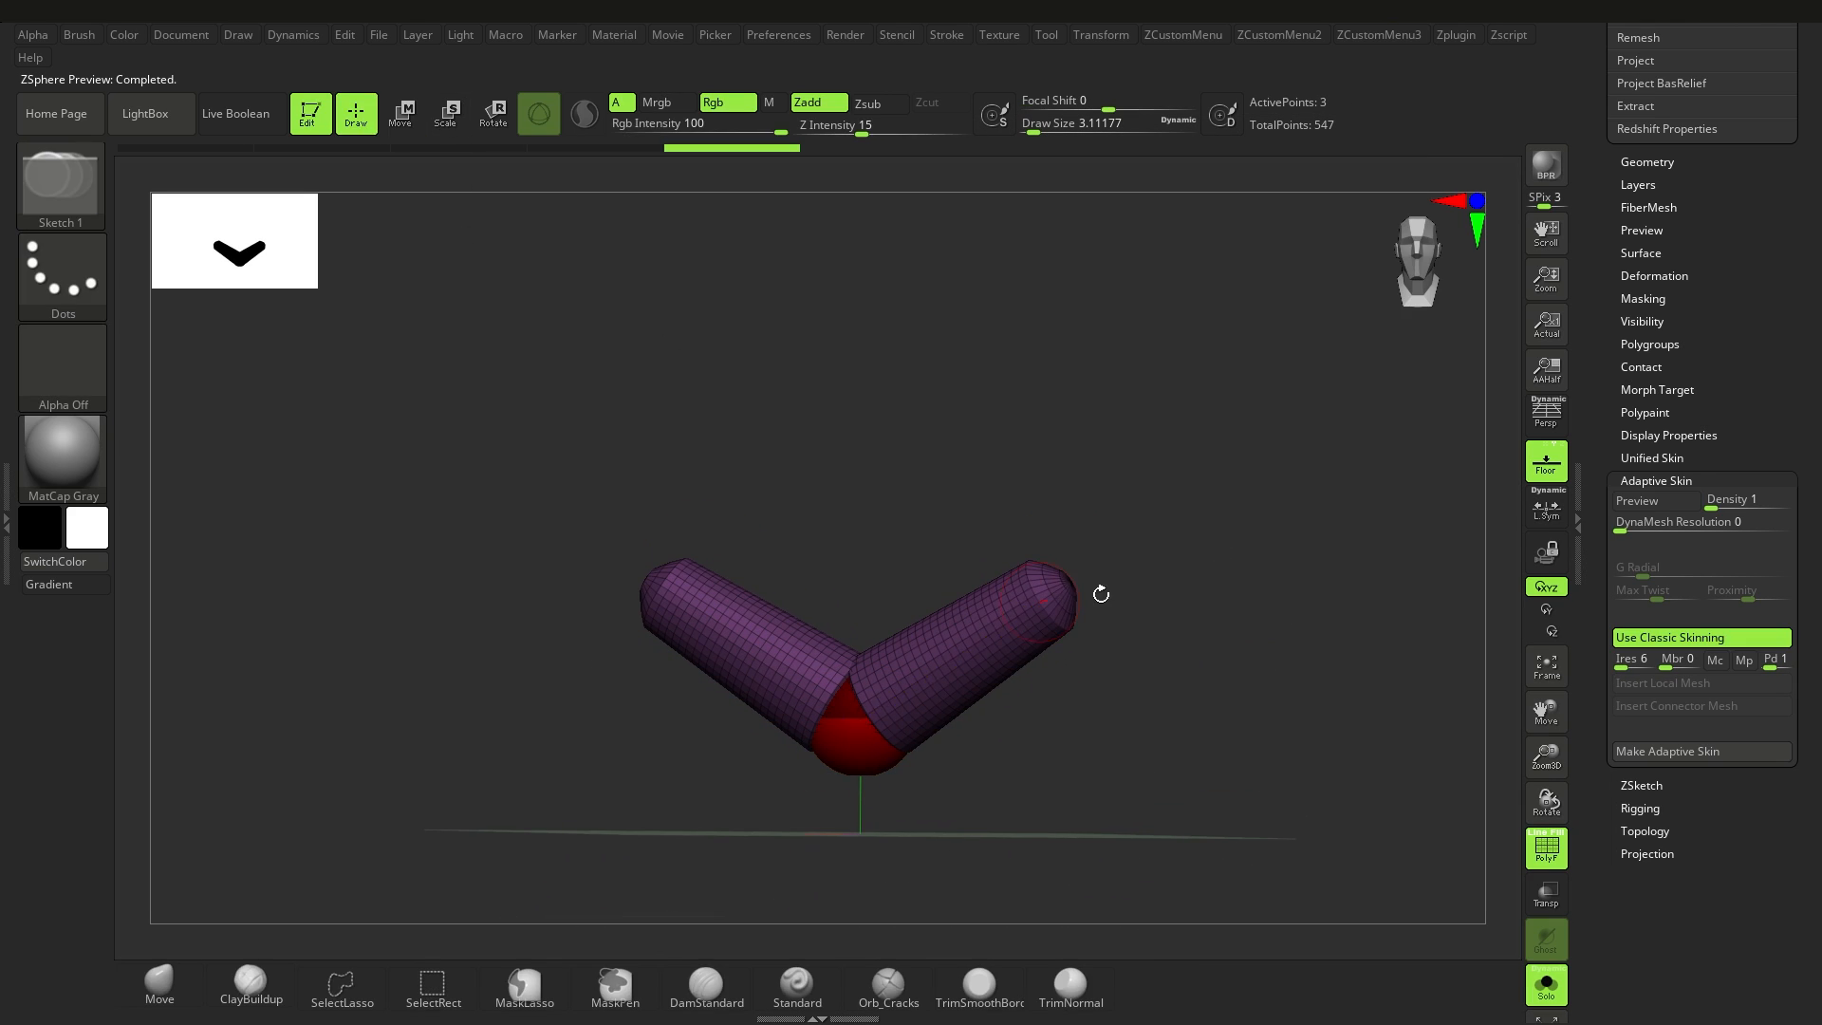
mouse_move(1099, 595)
left_mouse_down()
mouse_move(1107, 633)
mouse_move(1174, 703)
mouse_move(1178, 816)
left_mouse_up()
right_click_drag(1179, 816, 1172, 740, "ctrl")
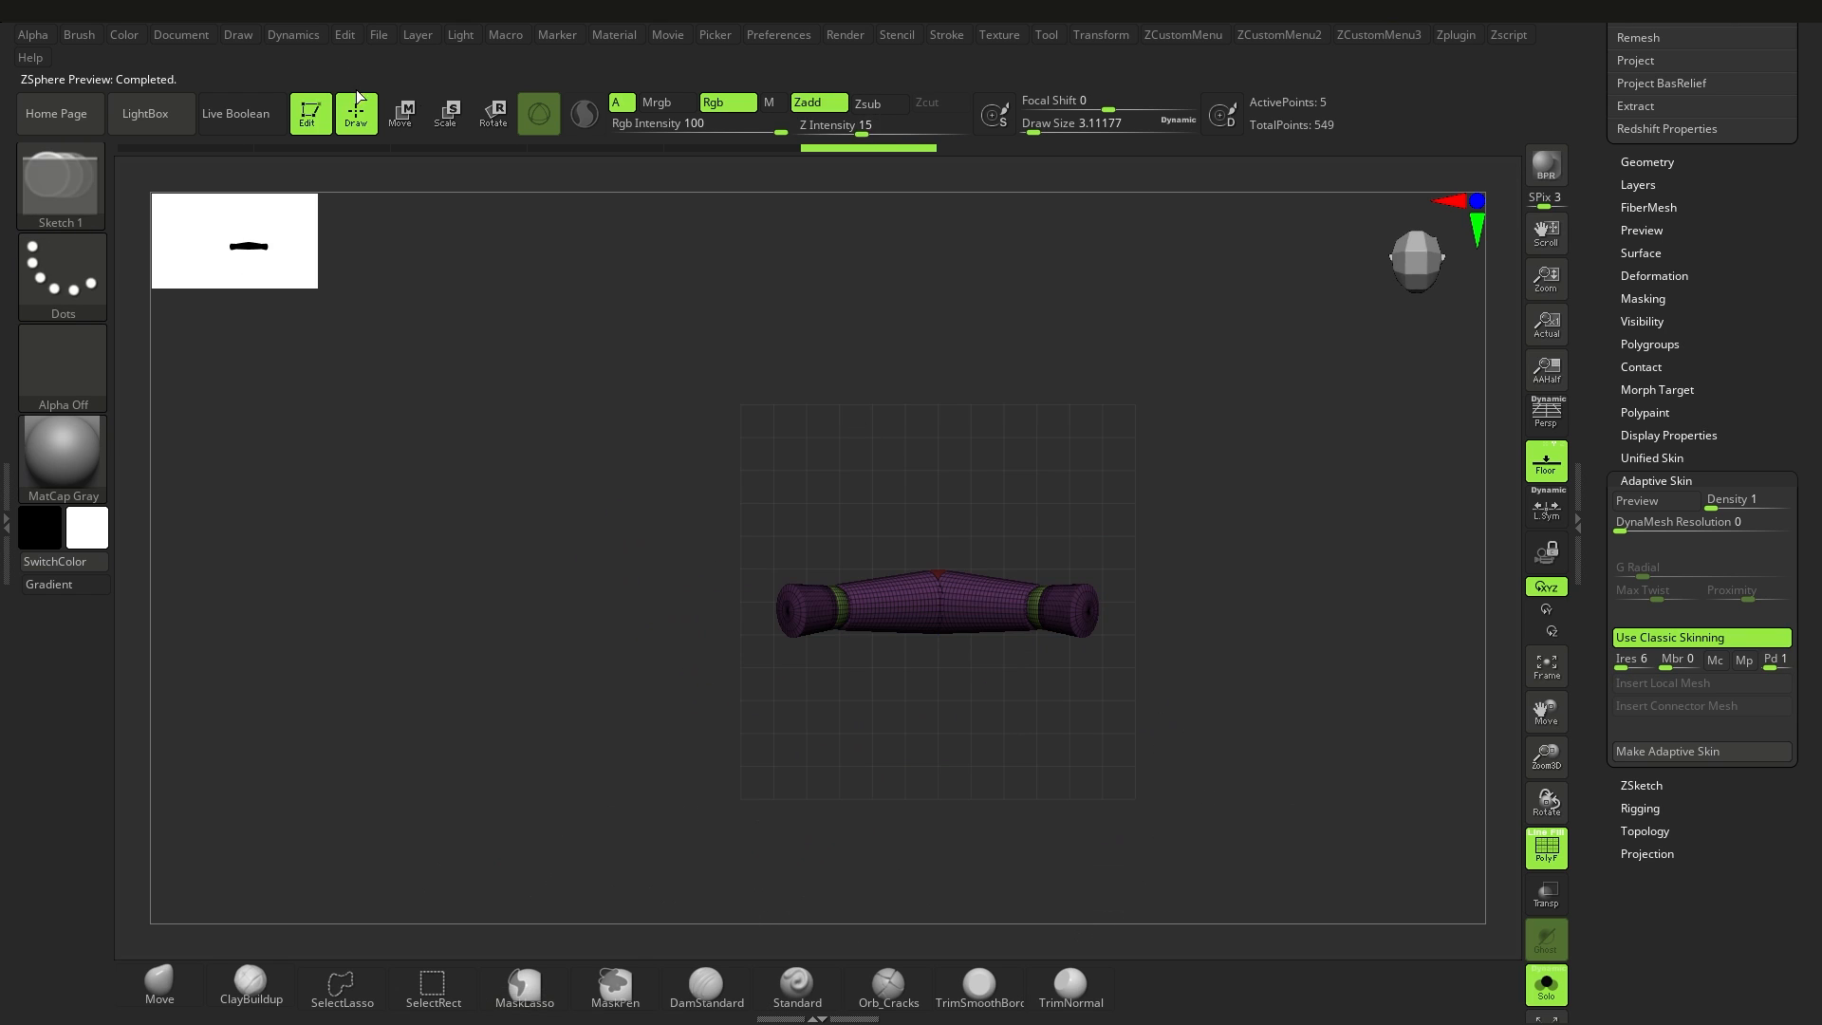
left_click(401, 116)
left_click_drag(1055, 605, 1204, 602)
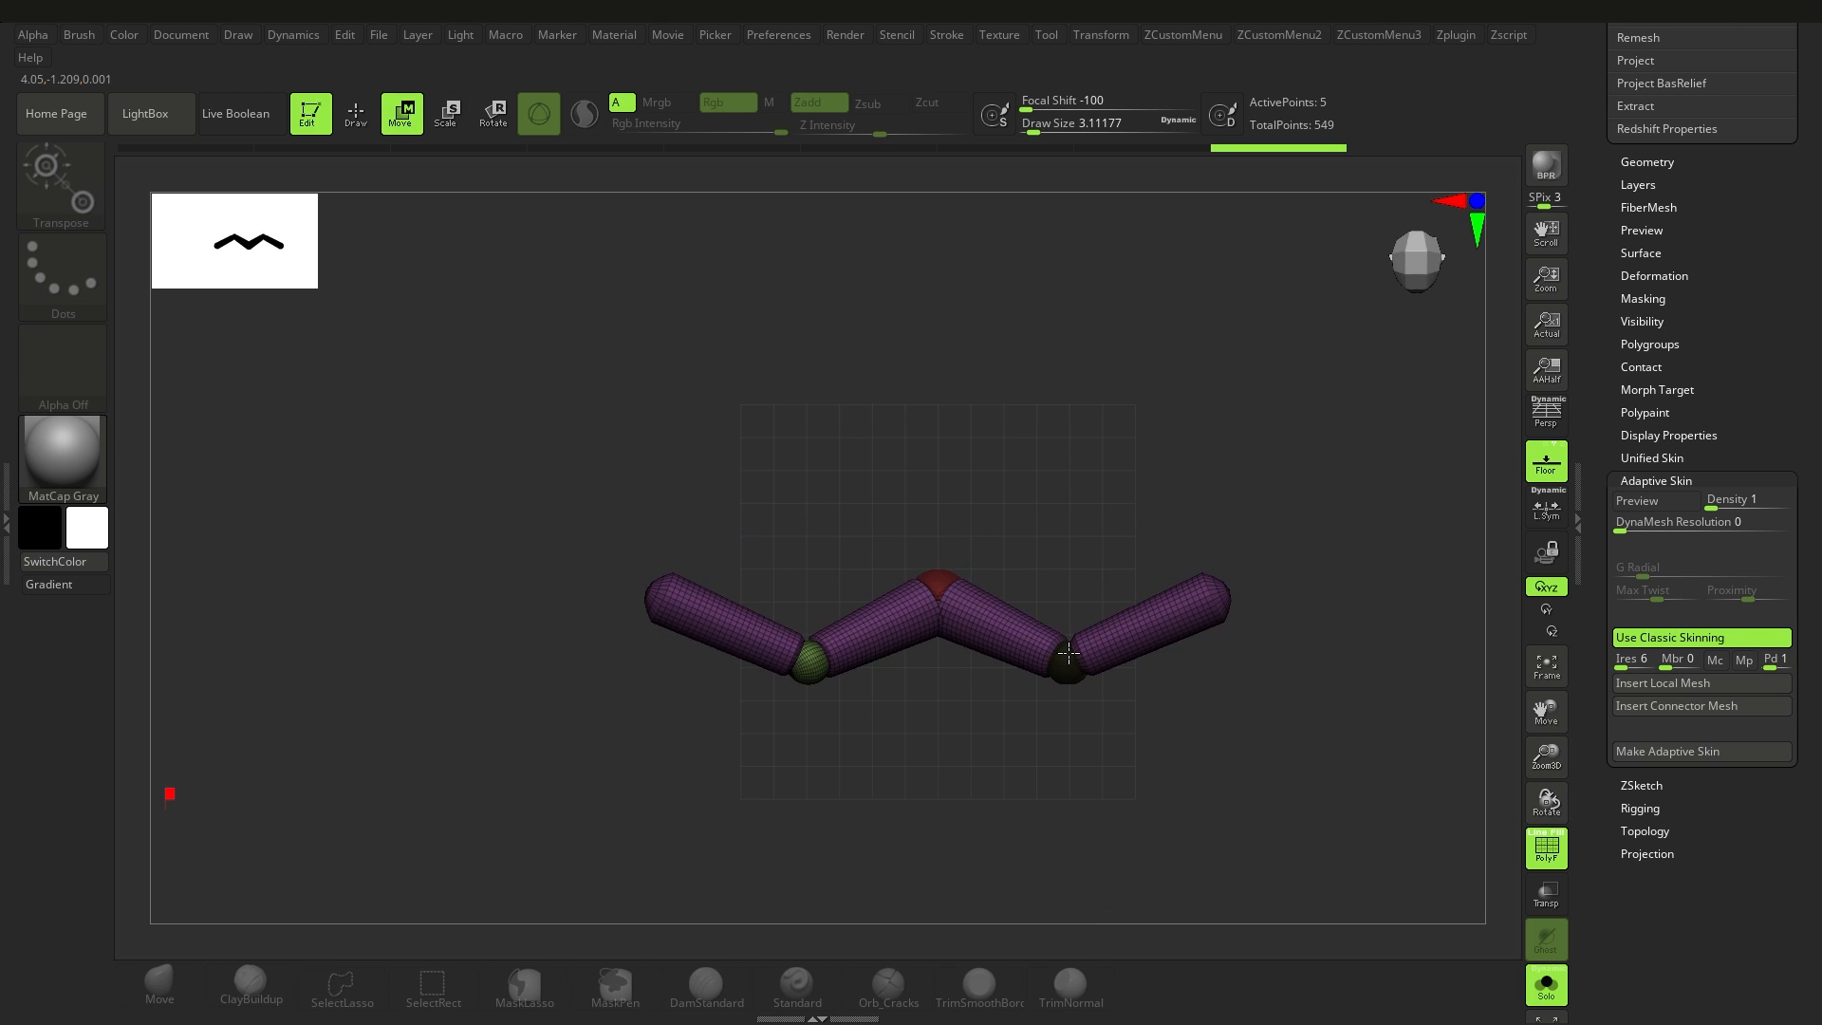
Step: Draw a second mirrored pair of links diagonally outward from the root ZSphere and insert Sub as their connector mesh
left_click(935, 570)
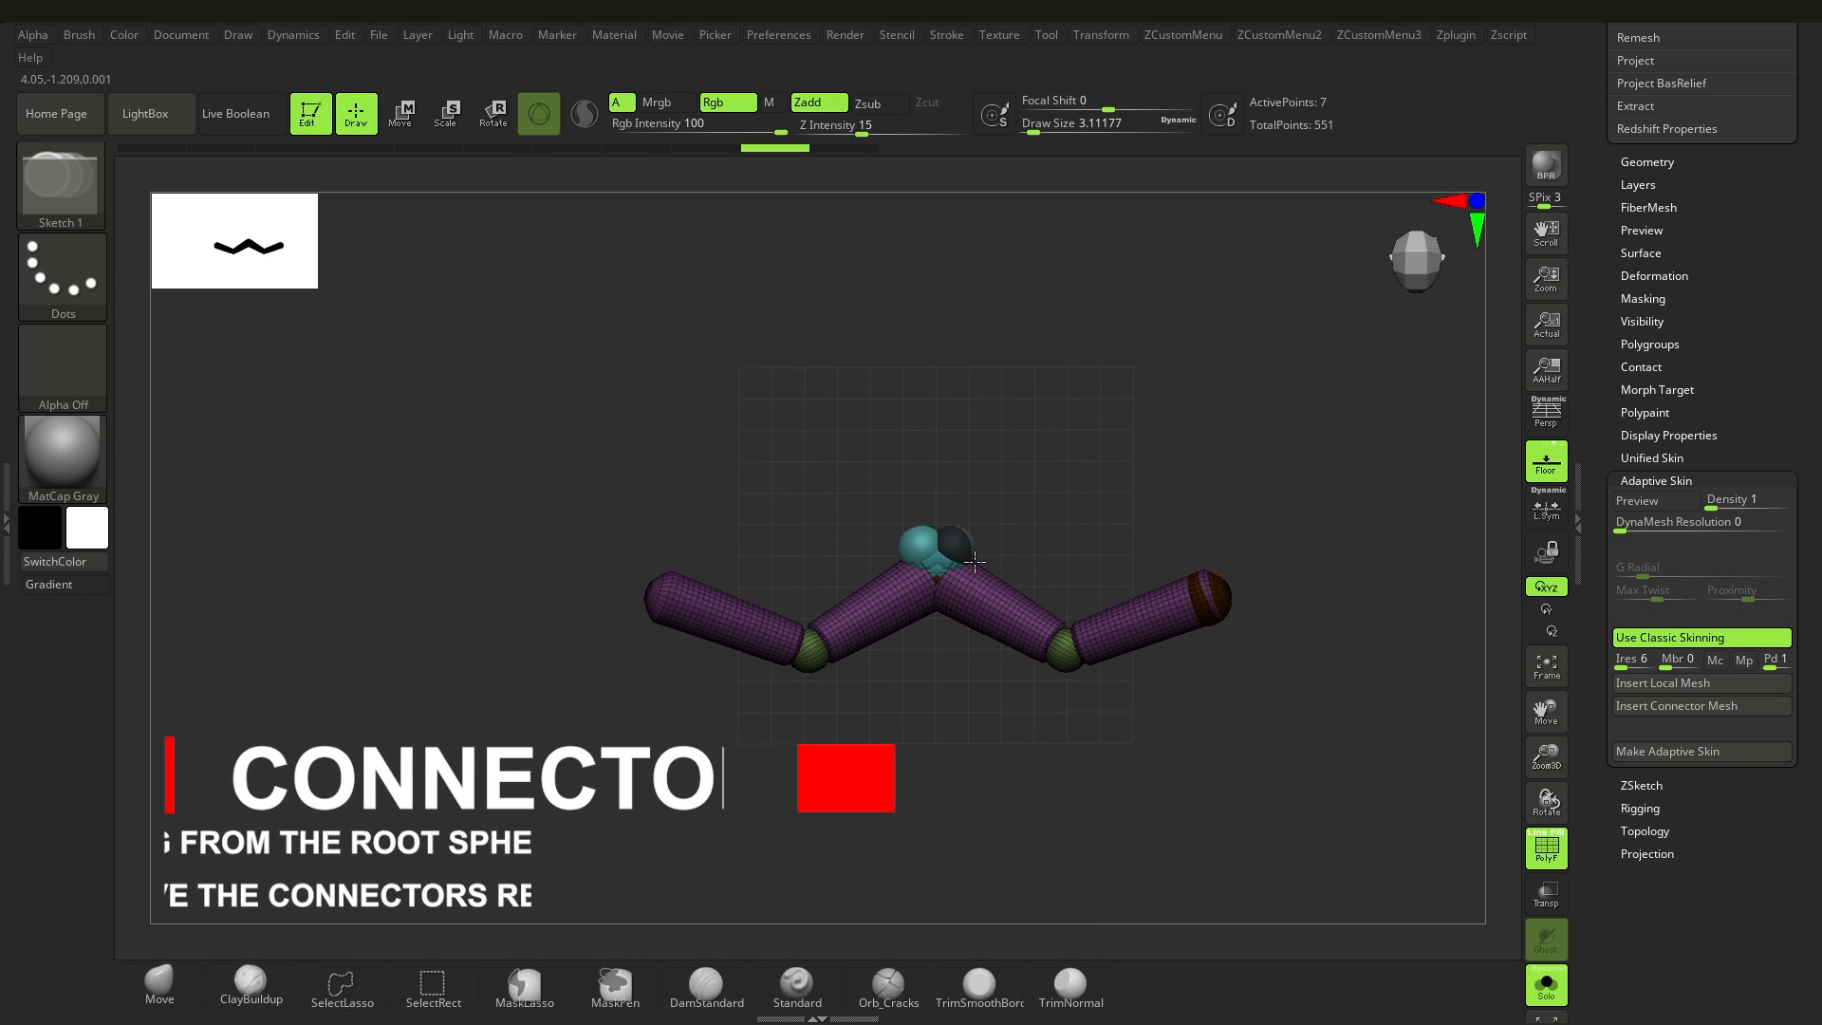
key("w")
left_click_drag(954, 548, 1065, 464)
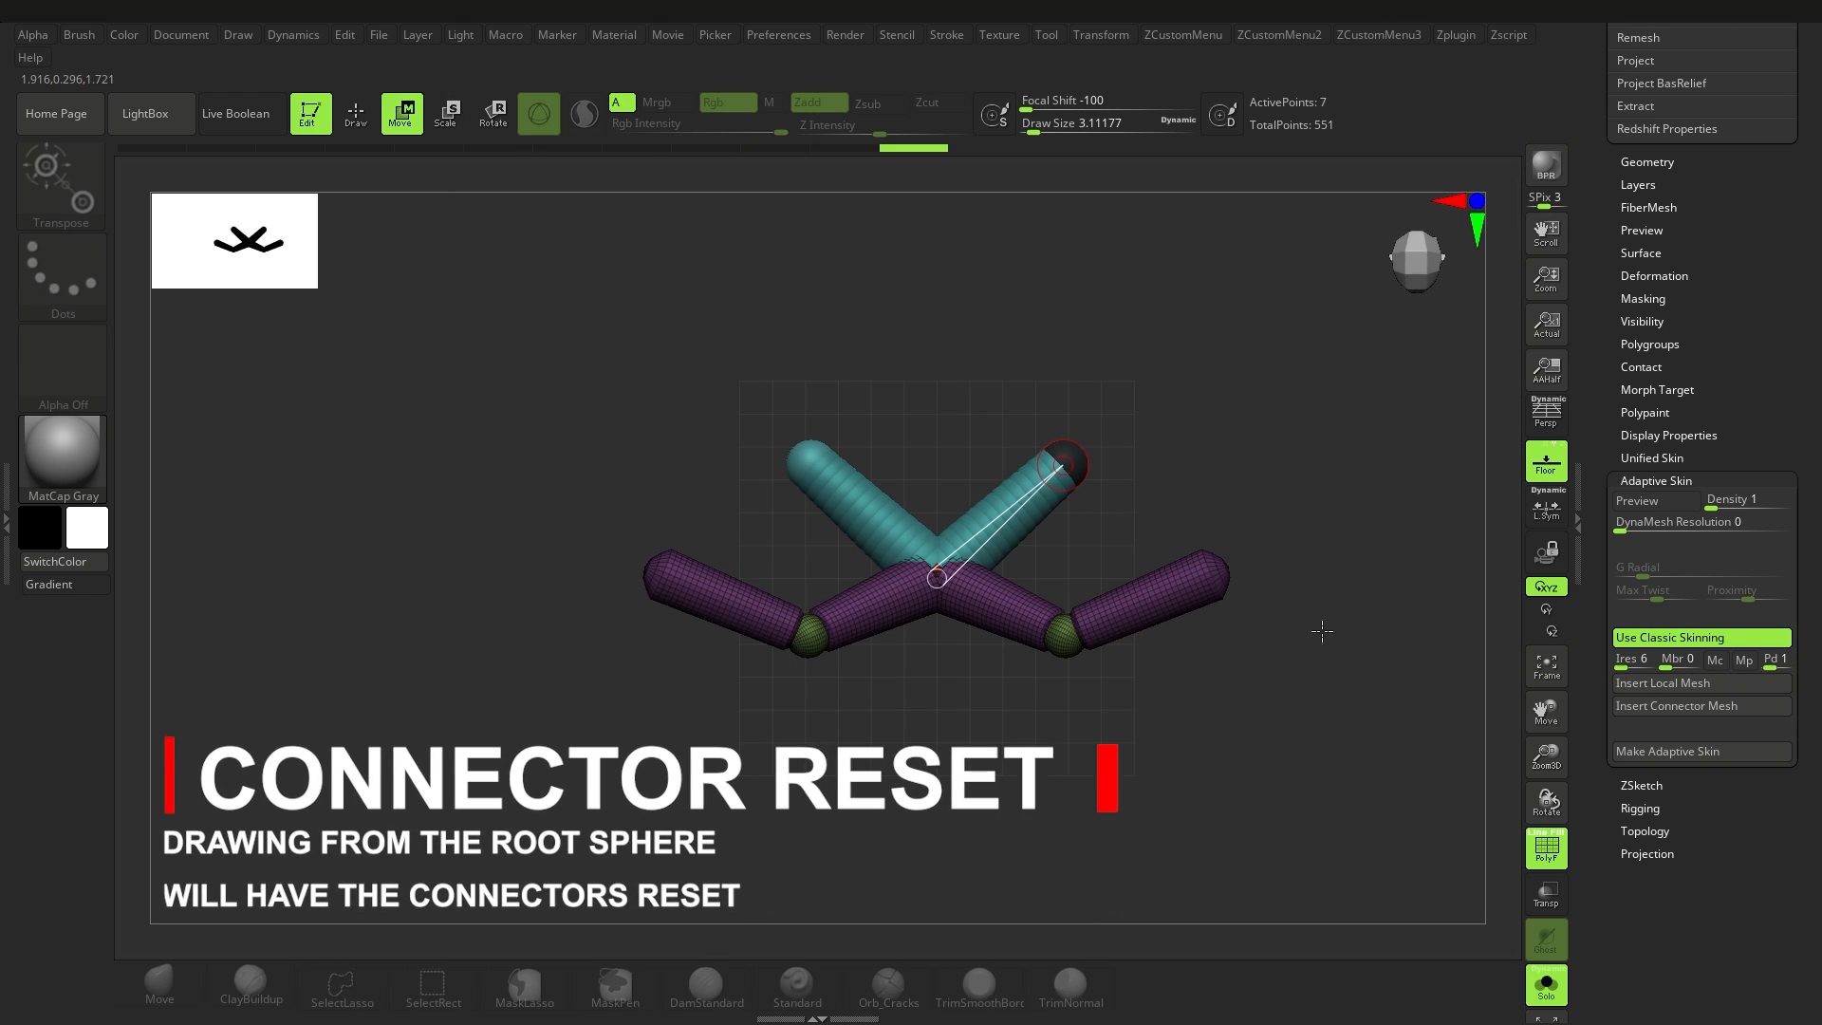
right_click_drag(1322, 630, 1320, 666, "ctrl")
left_click(1660, 714)
left_click(1085, 641)
Step: Add further mirrored ZSpheres at the ends of the second limb pair and move them to form jointed legs
key("q")
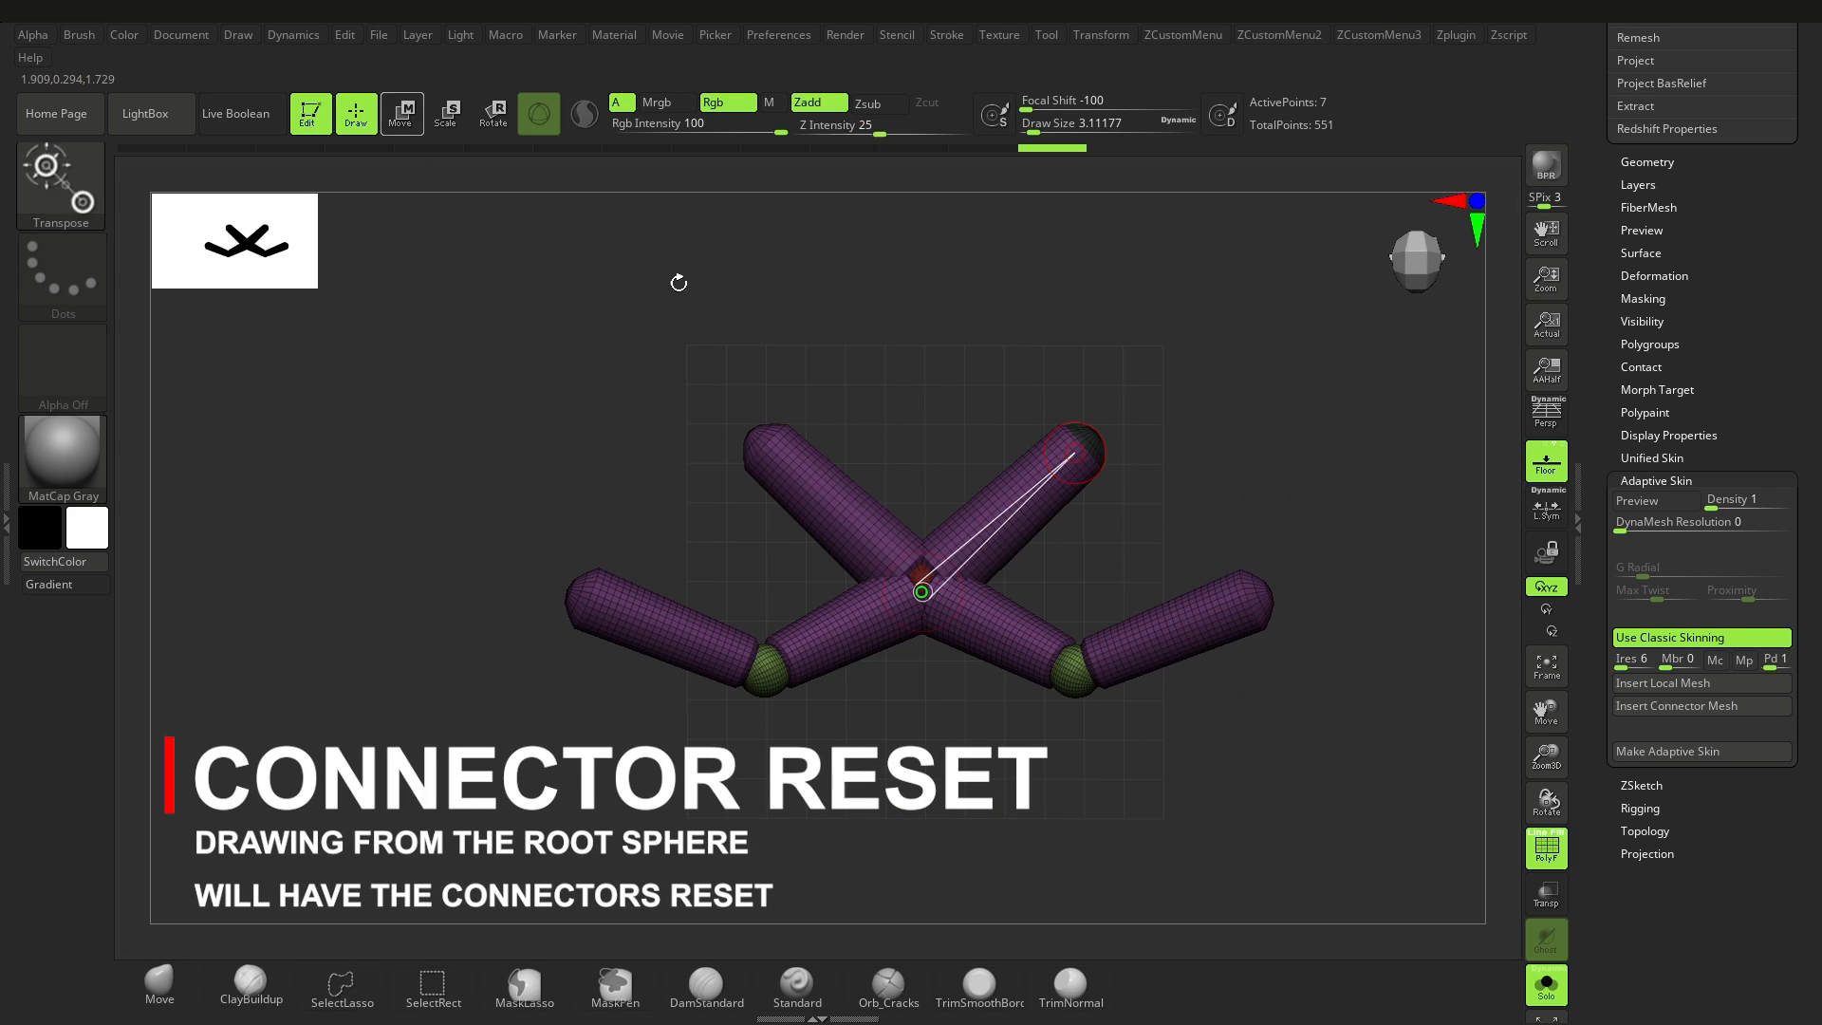
left_click_drag(679, 281, 685, 302)
mouse_move(1080, 444)
left_mouse_down()
mouse_move(1169, 402)
mouse_move(1091, 417)
left_mouse_up()
key("w")
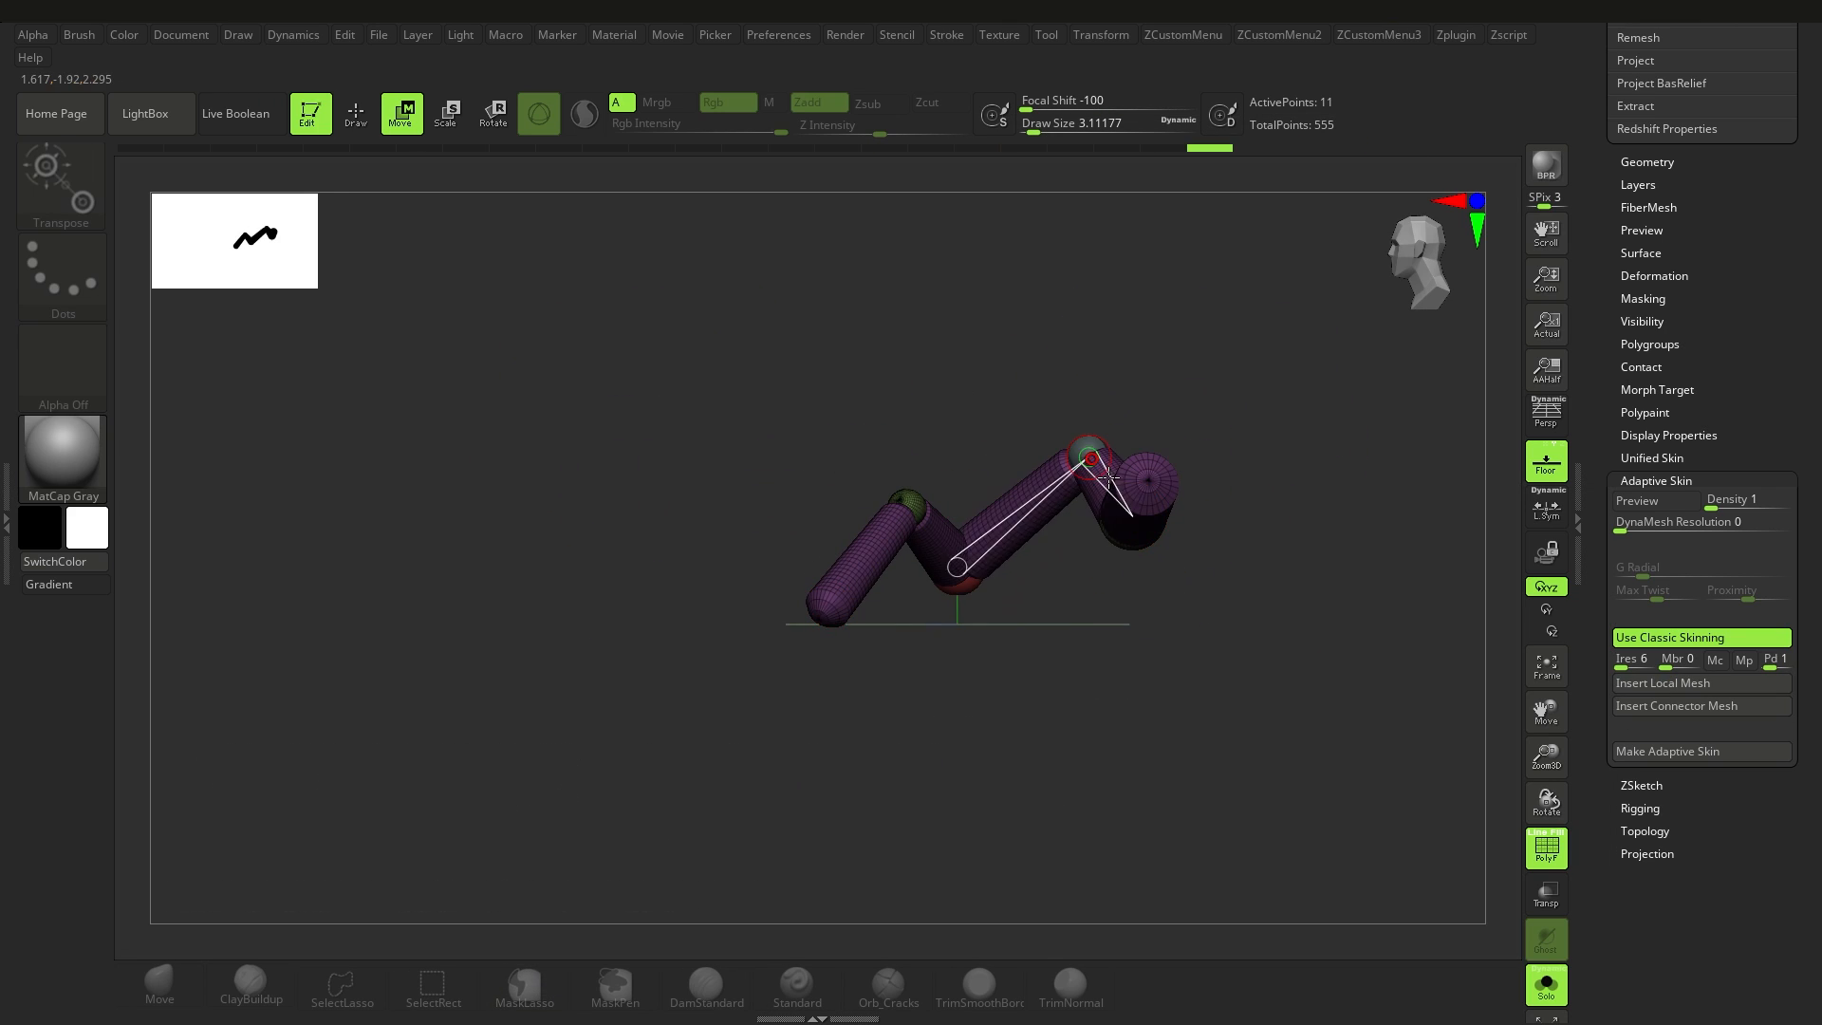
left_click_drag(1153, 532, 1070, 615)
right_click_drag(1072, 615, 1009, 579)
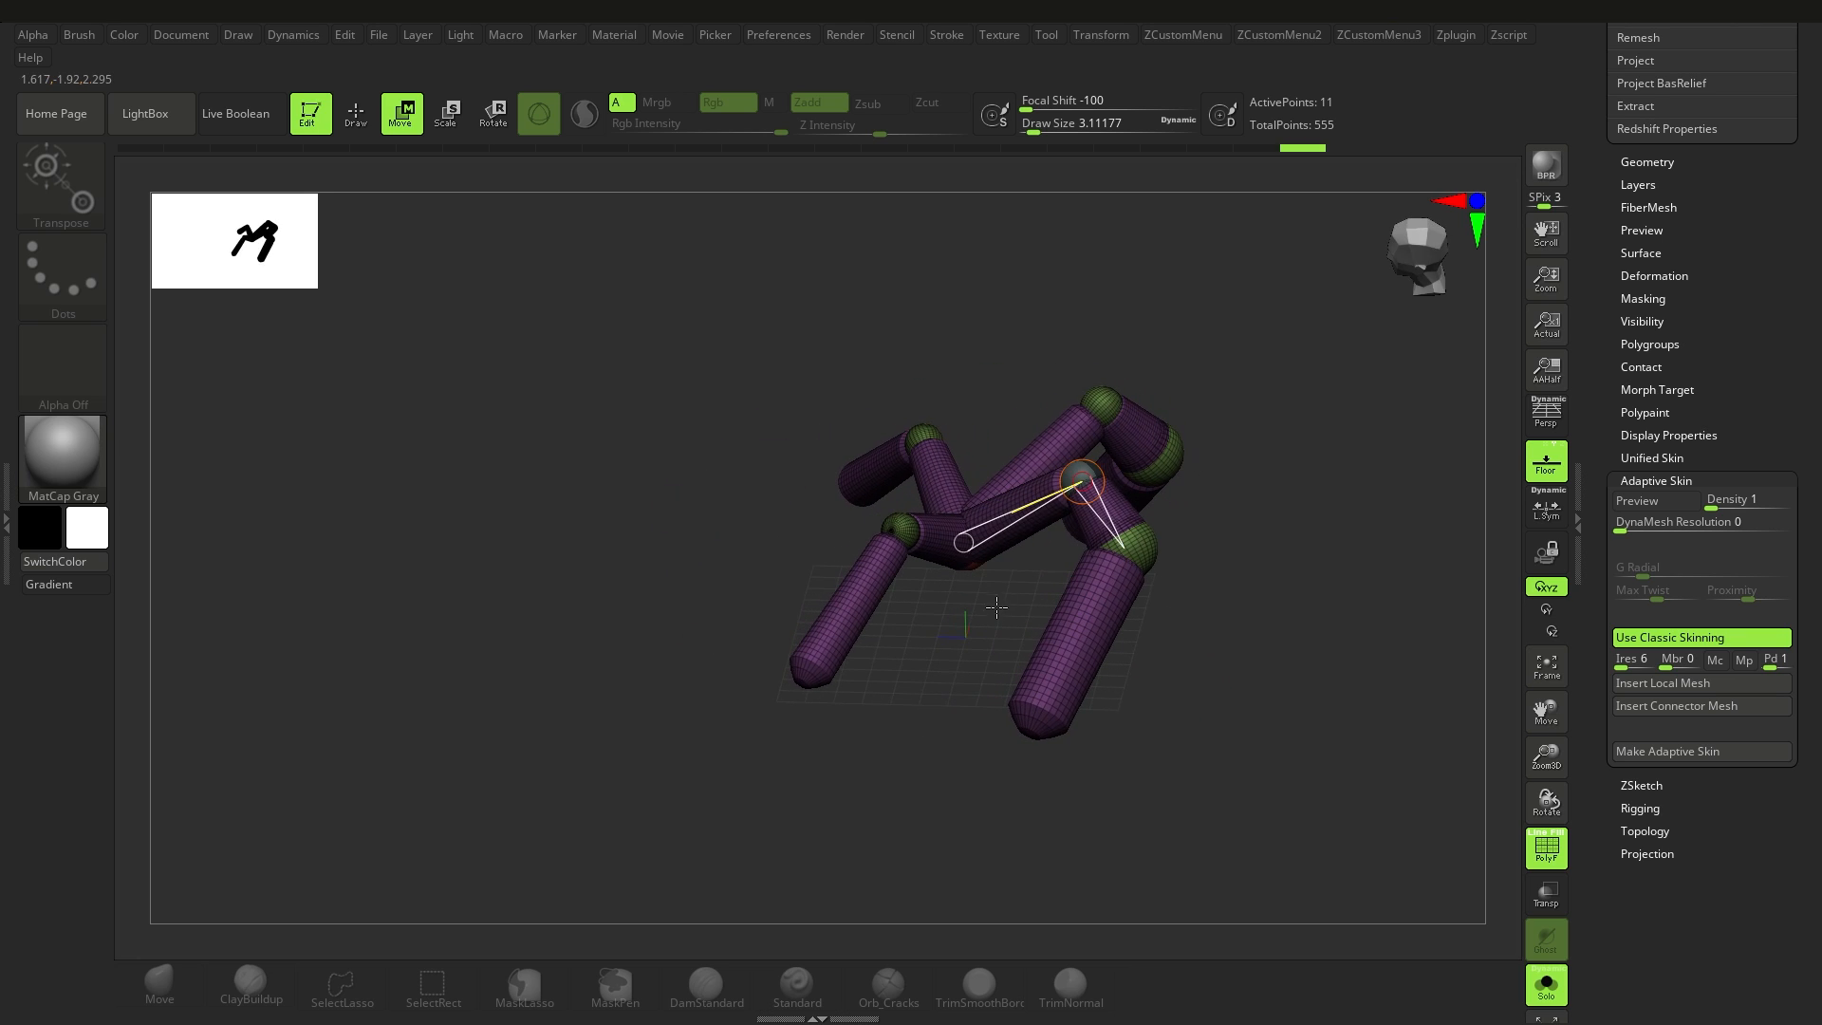
Step: Browse the ZeeZoo ZSphere projects in LightBox, including FennecFox and BlackWidow
key("comma")
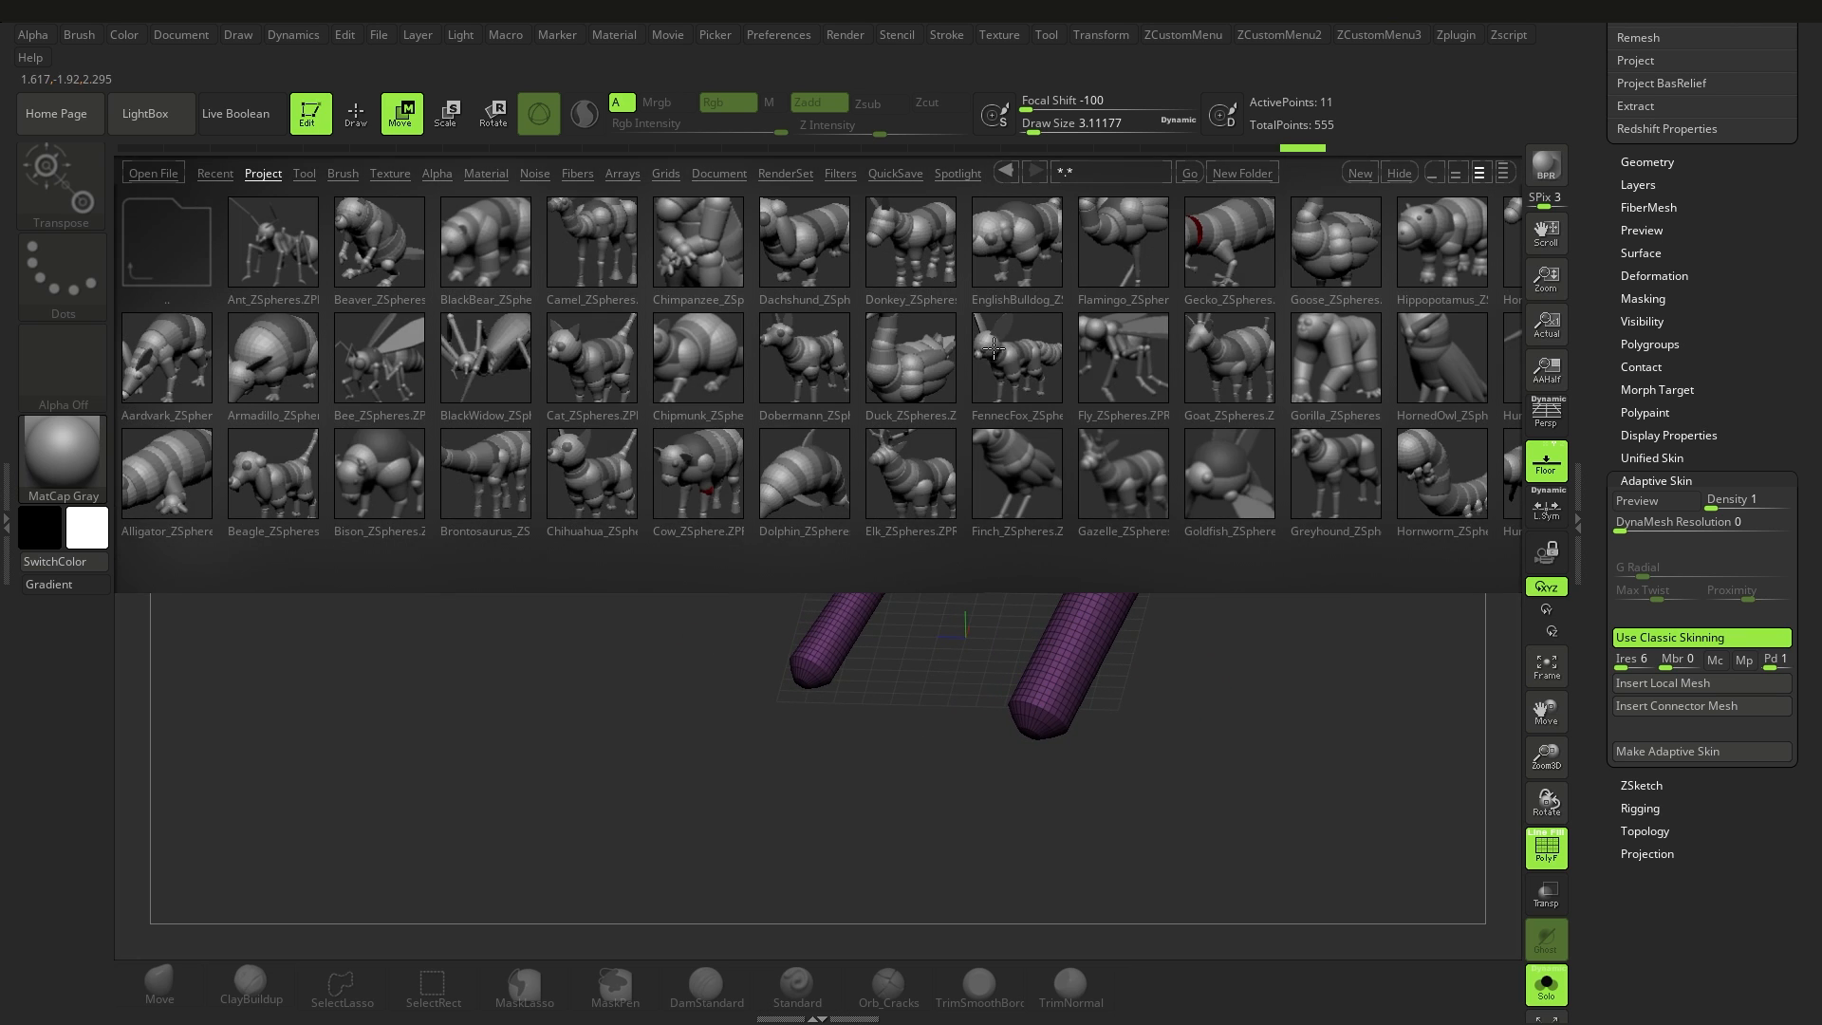
mouse_move(996, 349)
left_mouse_down()
mouse_move(896, 356)
mouse_move(1028, 360)
left_mouse_up()
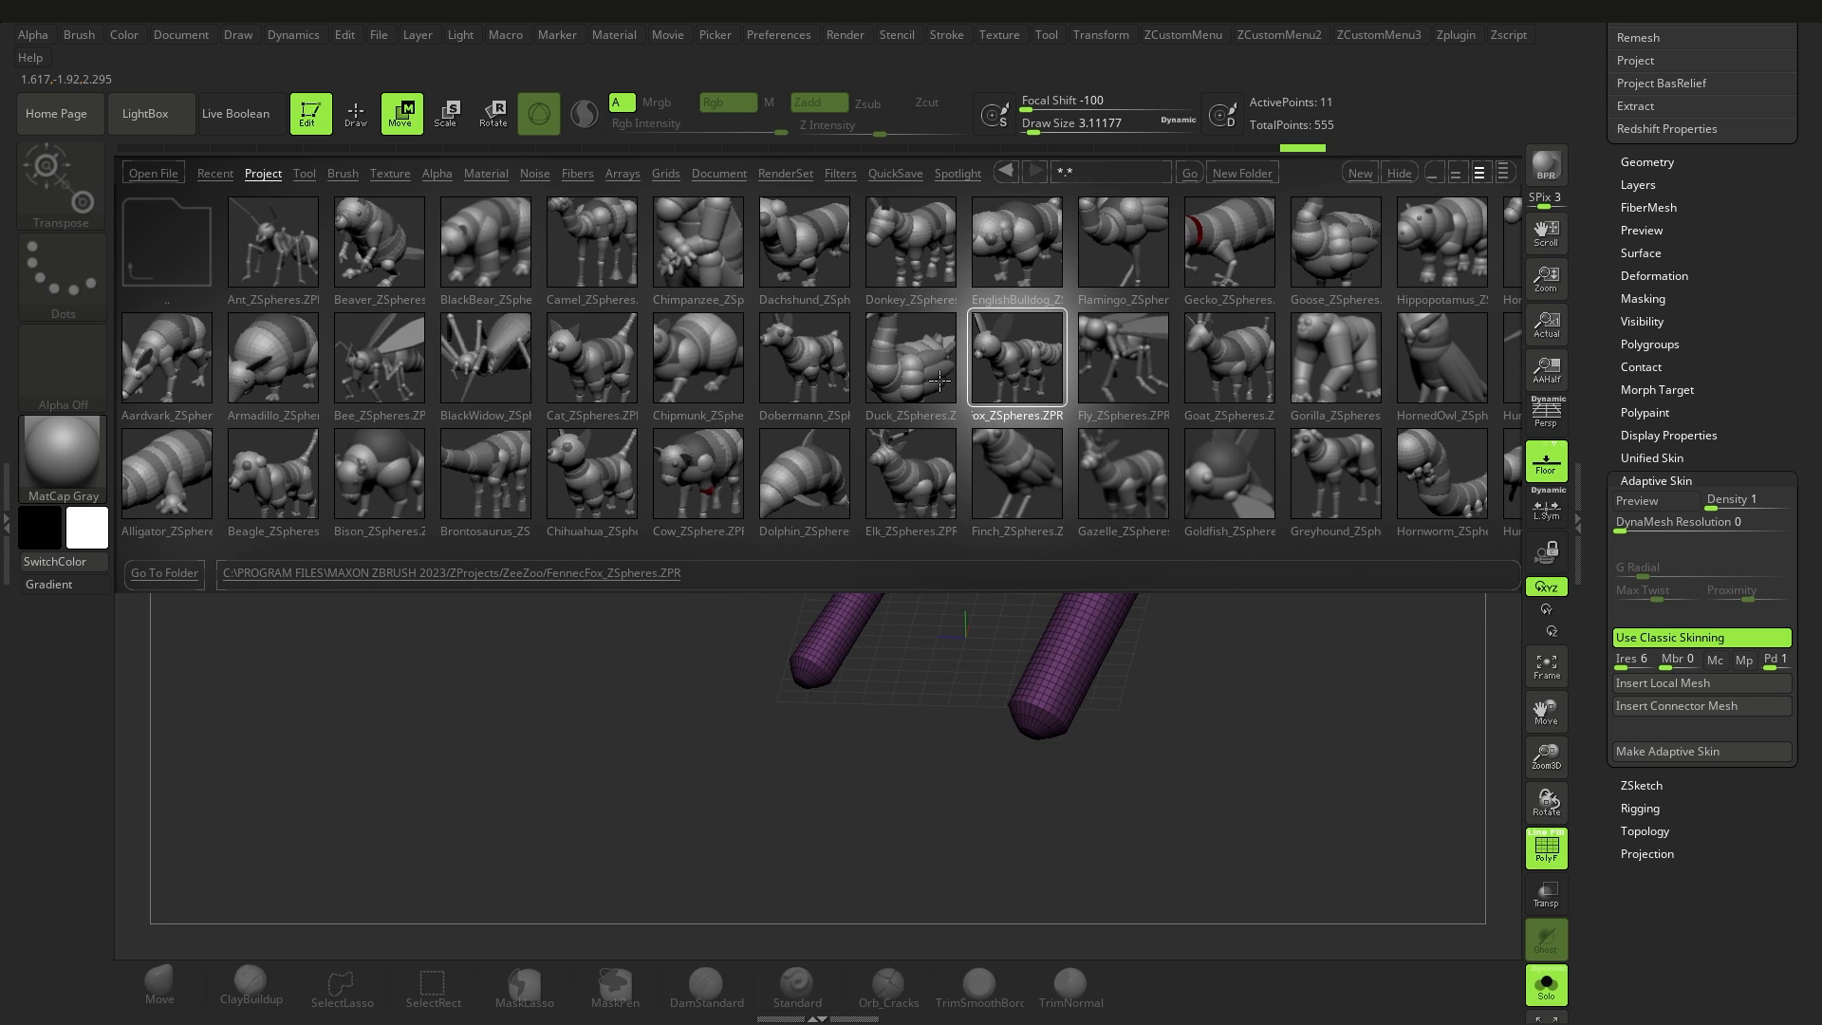
left_click(466, 370)
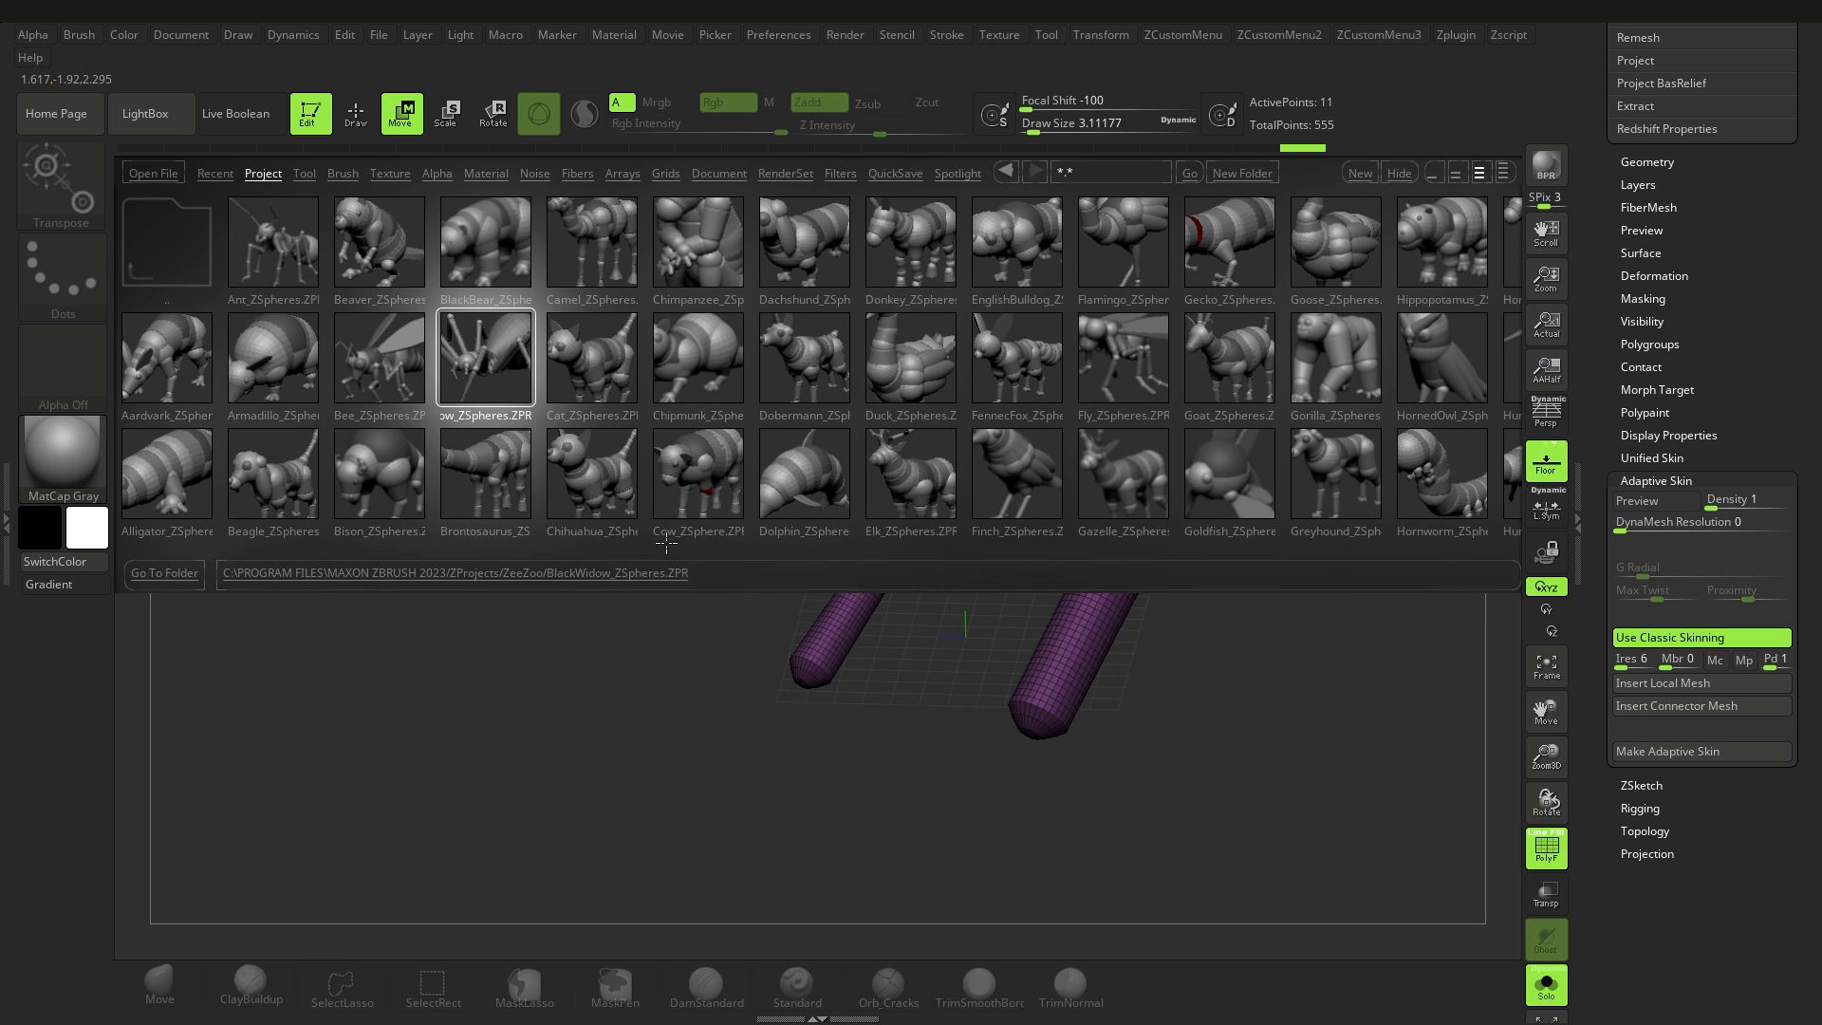
key("comma")
left_click_drag(936, 638, 981, 574)
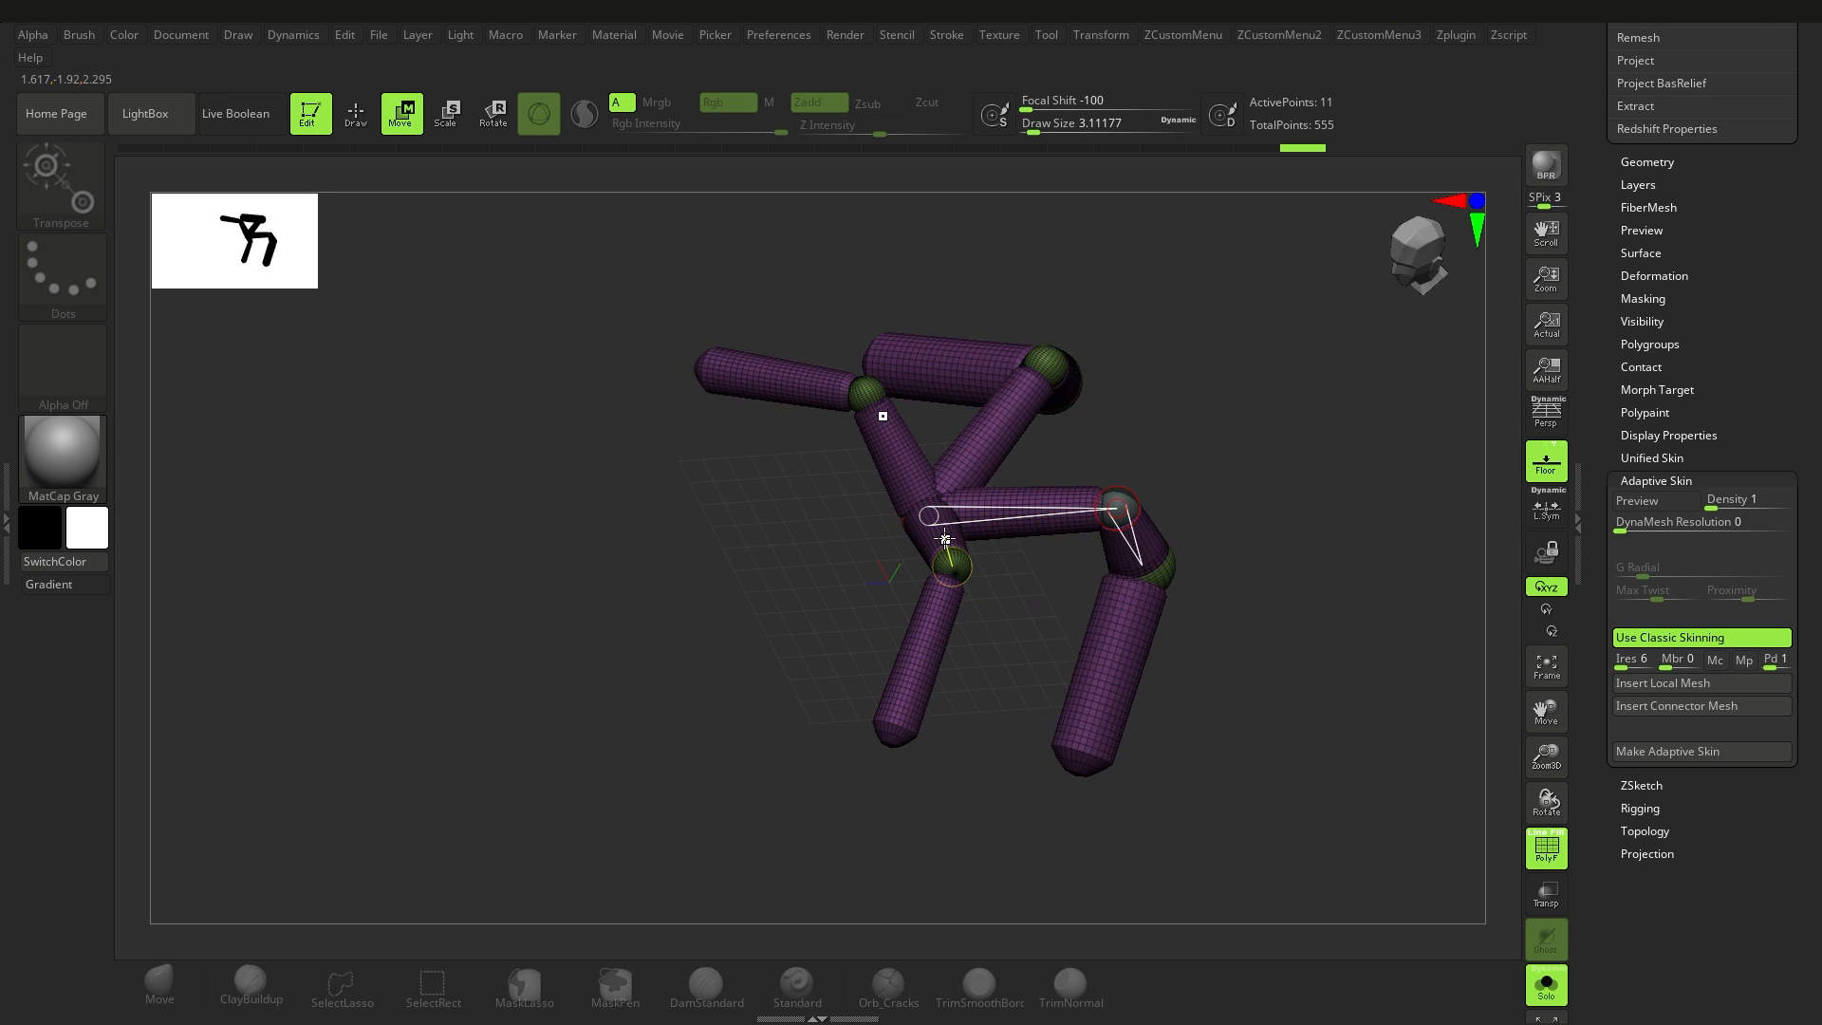
Step: Switch to the Gorilla_ZSpheres tool and turn off its adaptive skin preview
left_click_drag(1815, 437, 1789, 633)
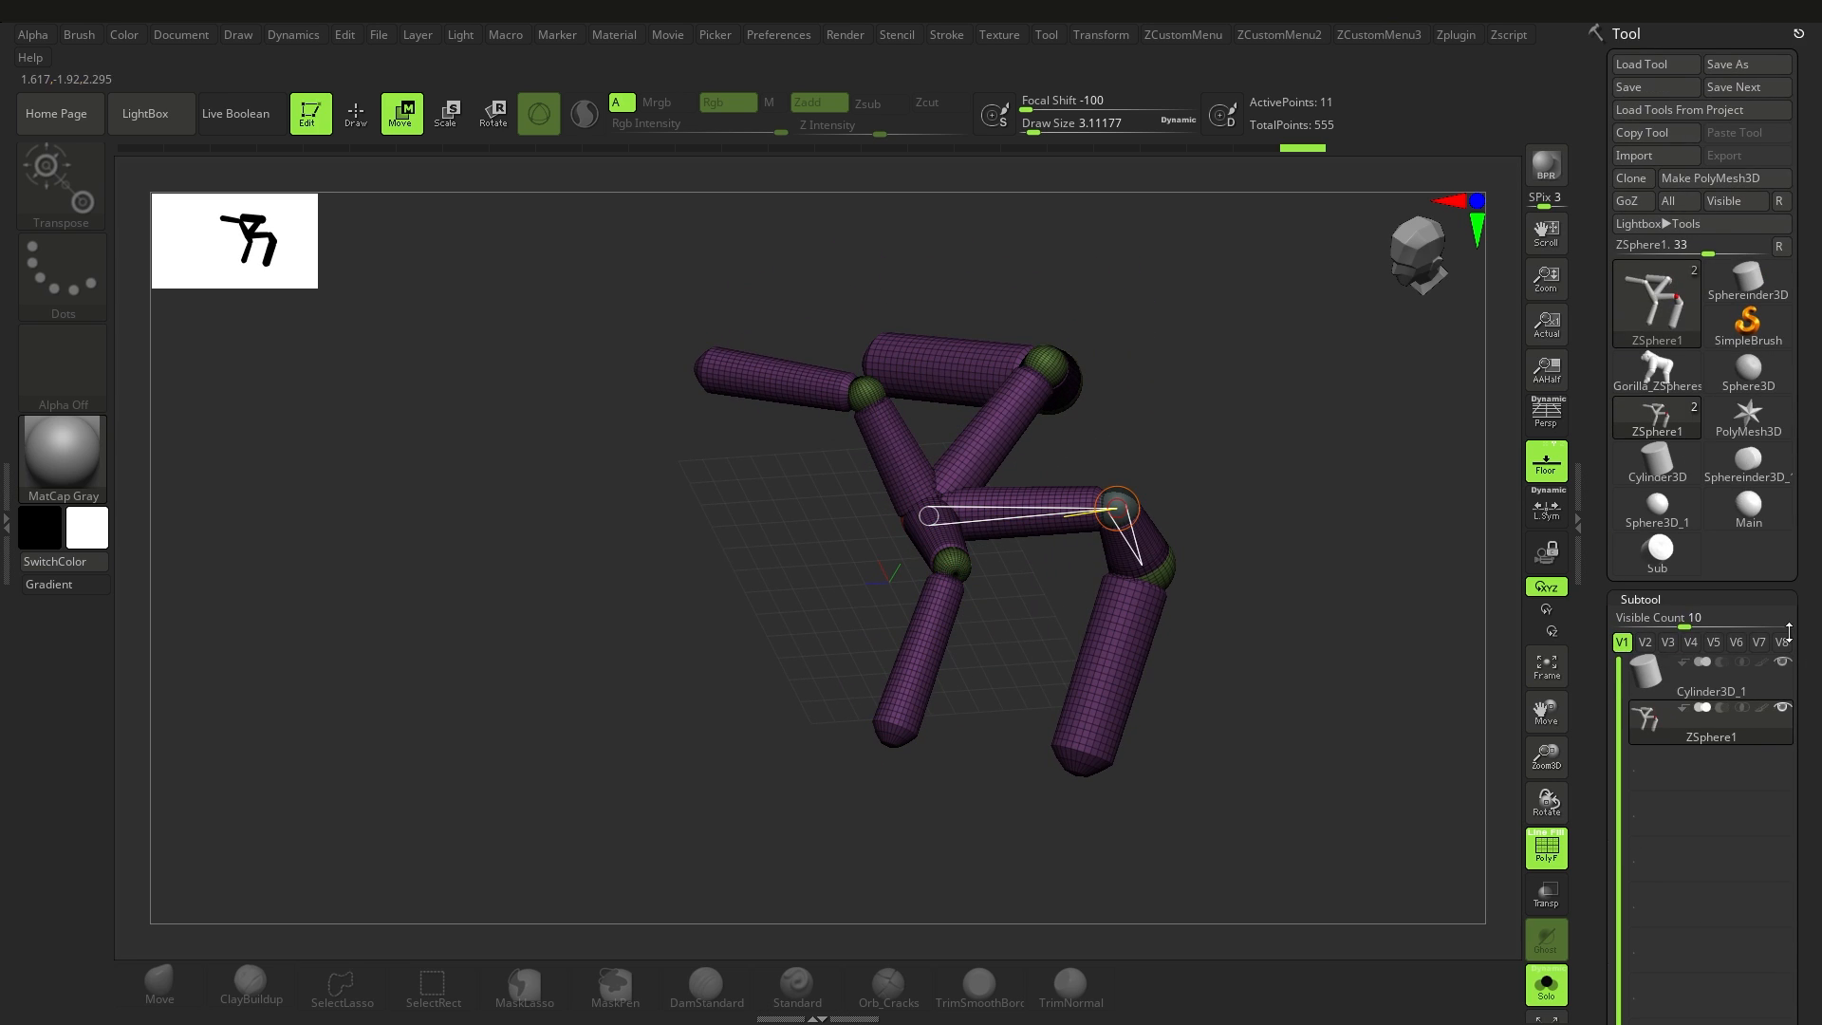
left_click(1655, 372)
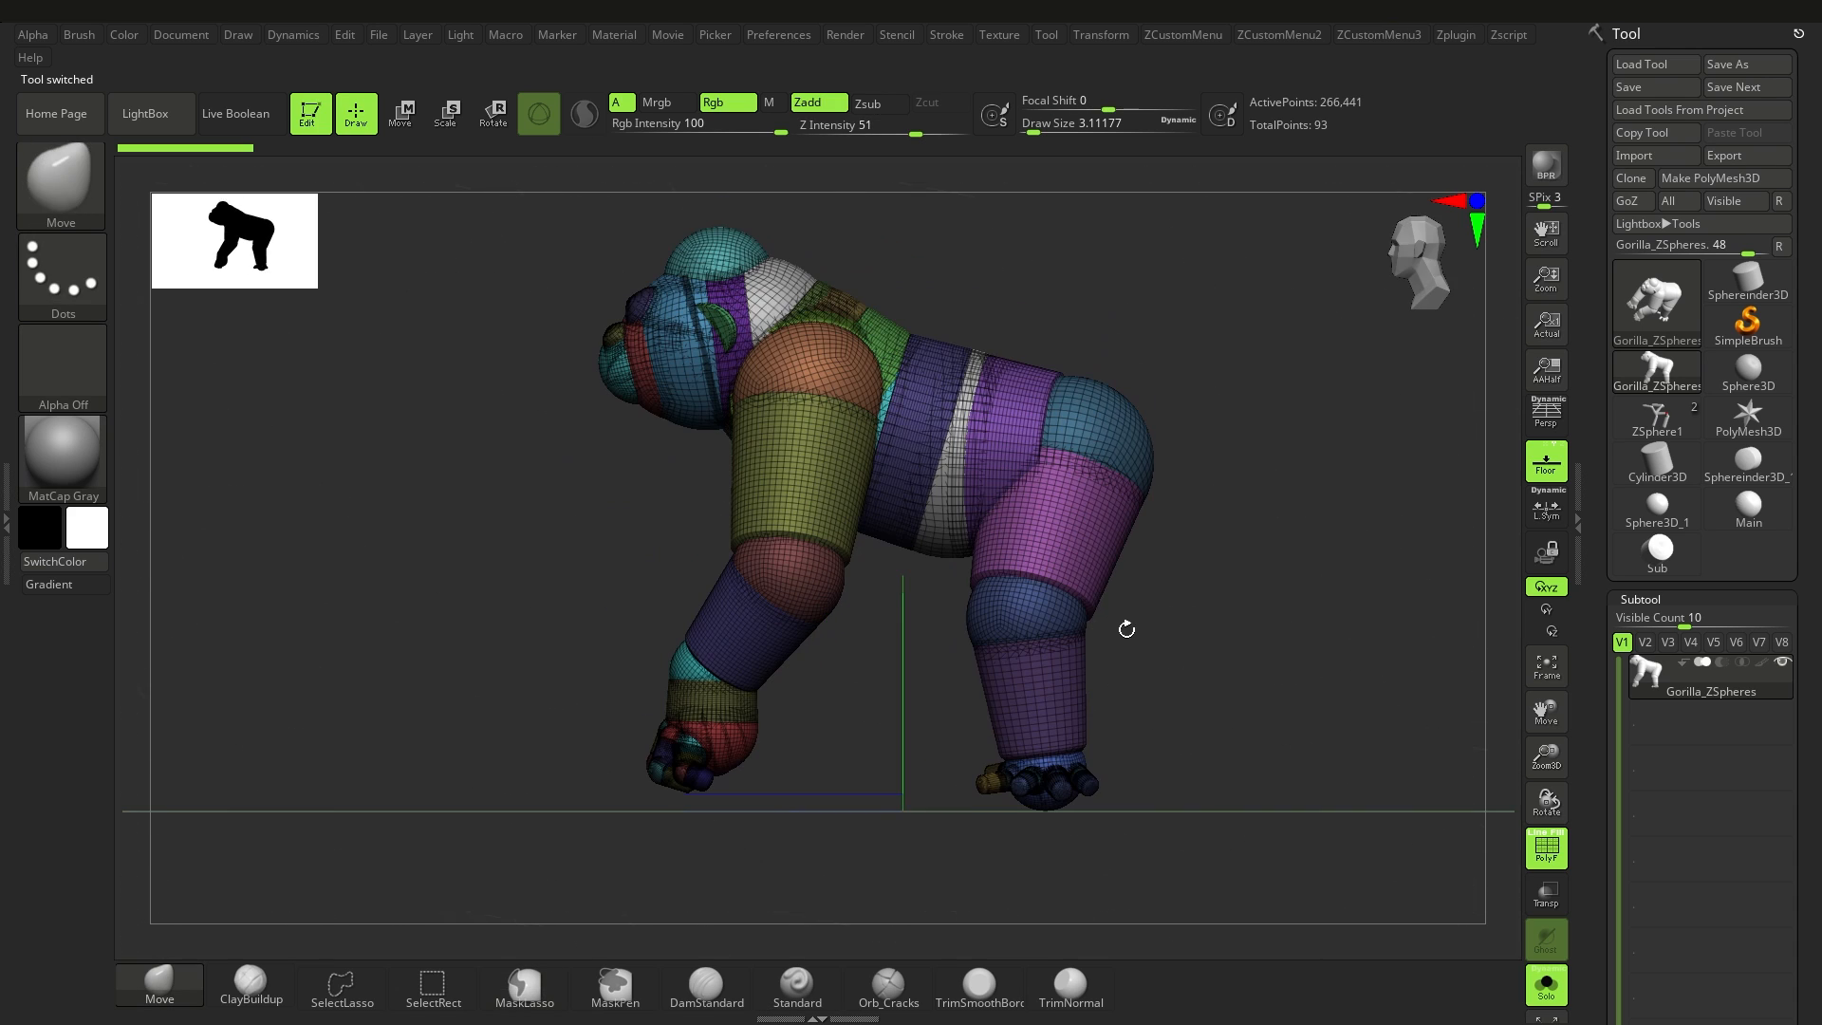
left_click(417, 121)
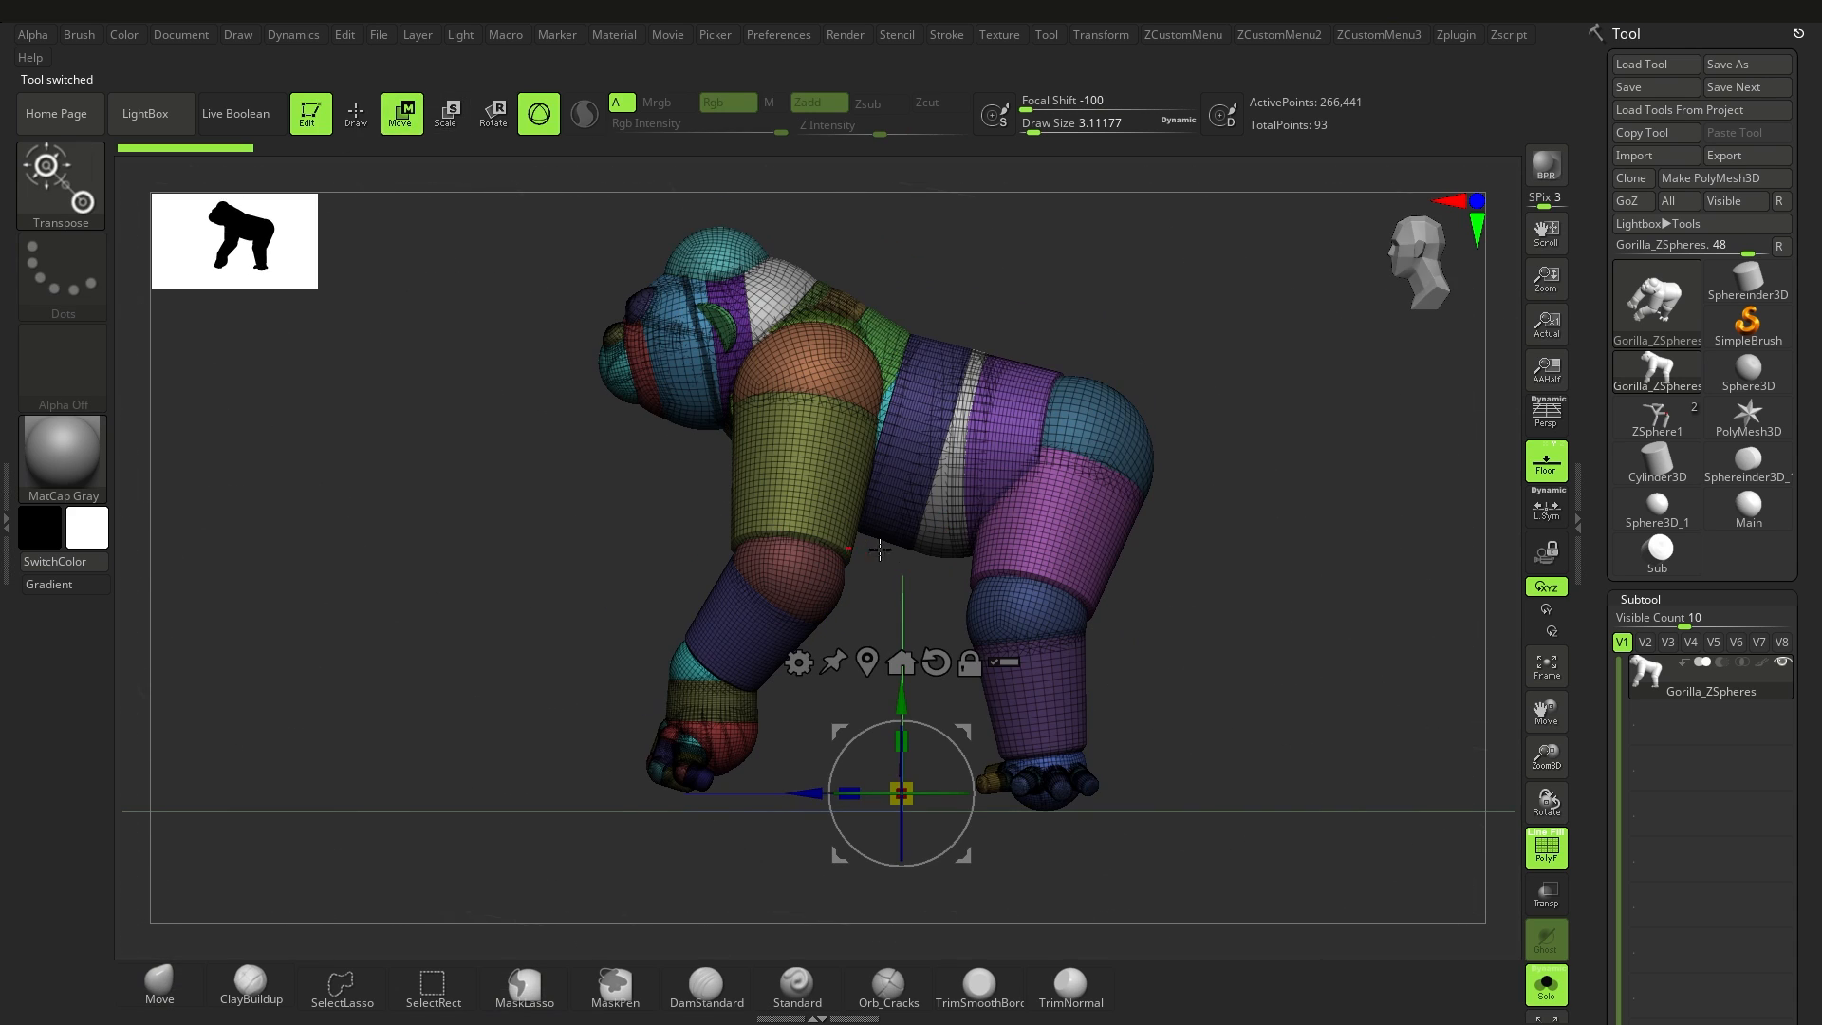
key("q")
right_click_drag(939, 544, 952, 549)
key("a")
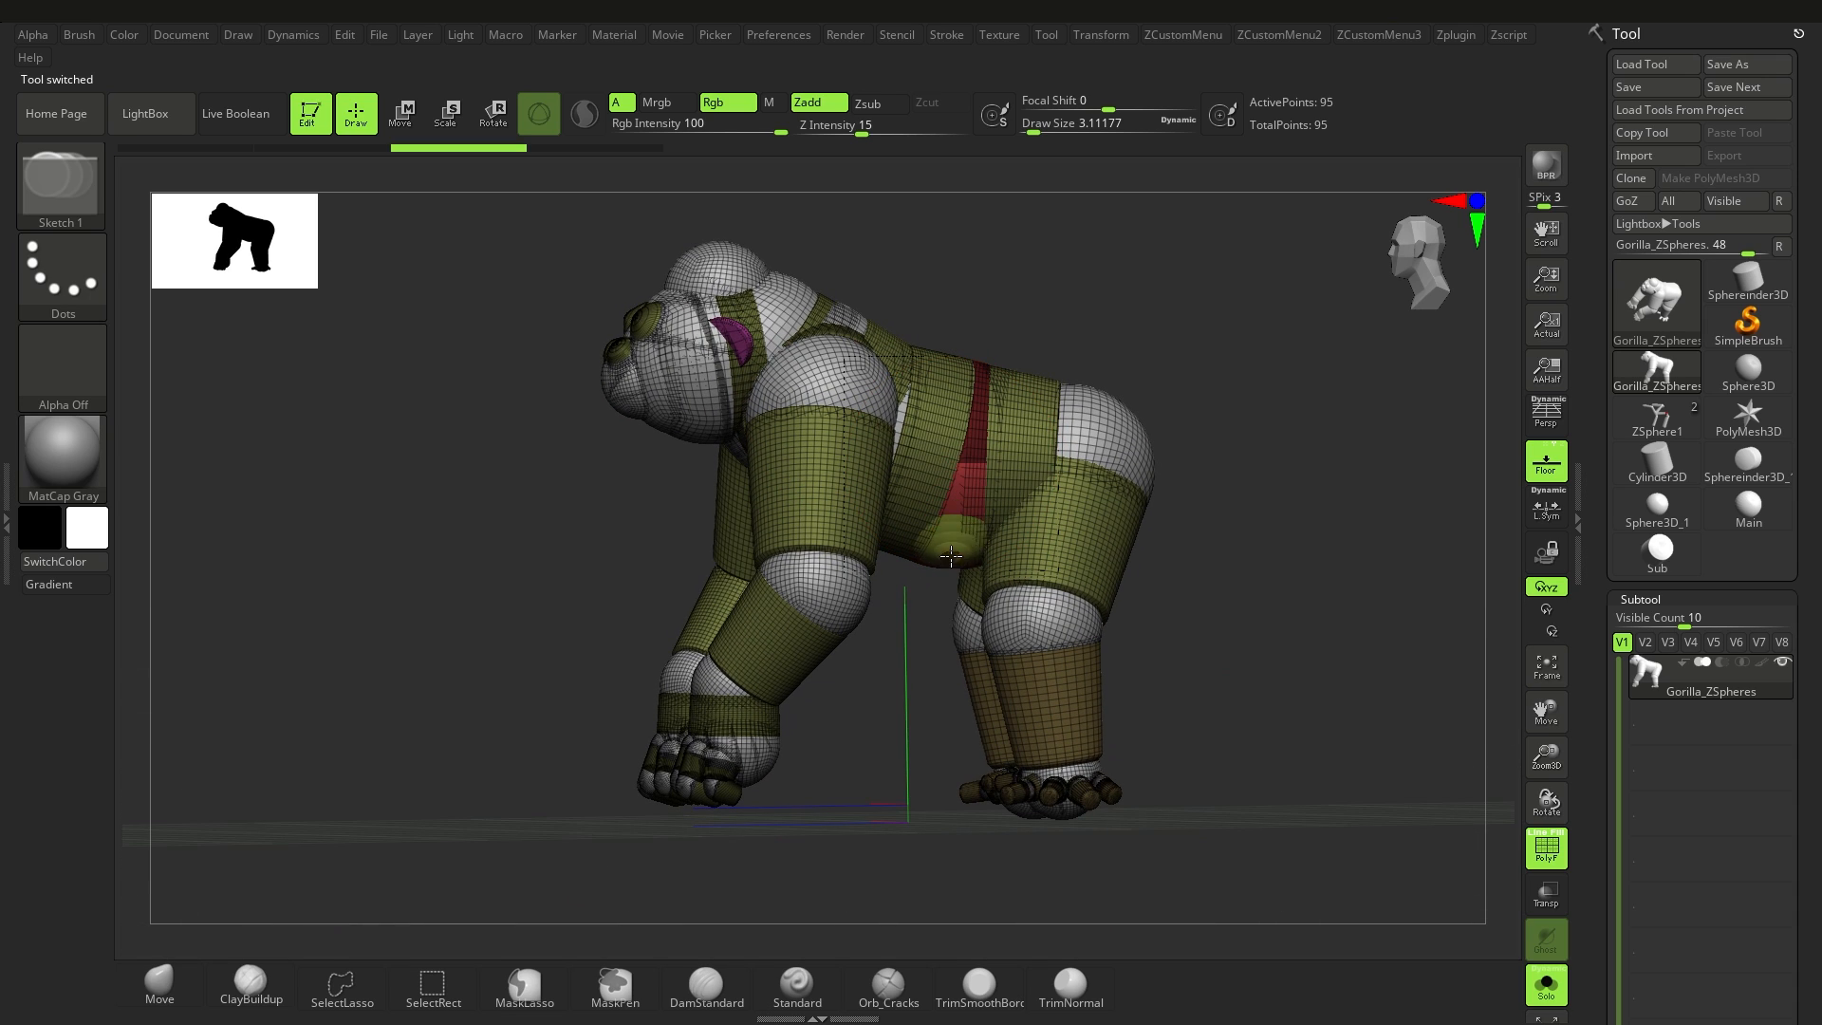
Step: Replace the gorilla's round joints by inserting a custom polymesh as the local mesh of its ZSpheres
left_click(417, 122)
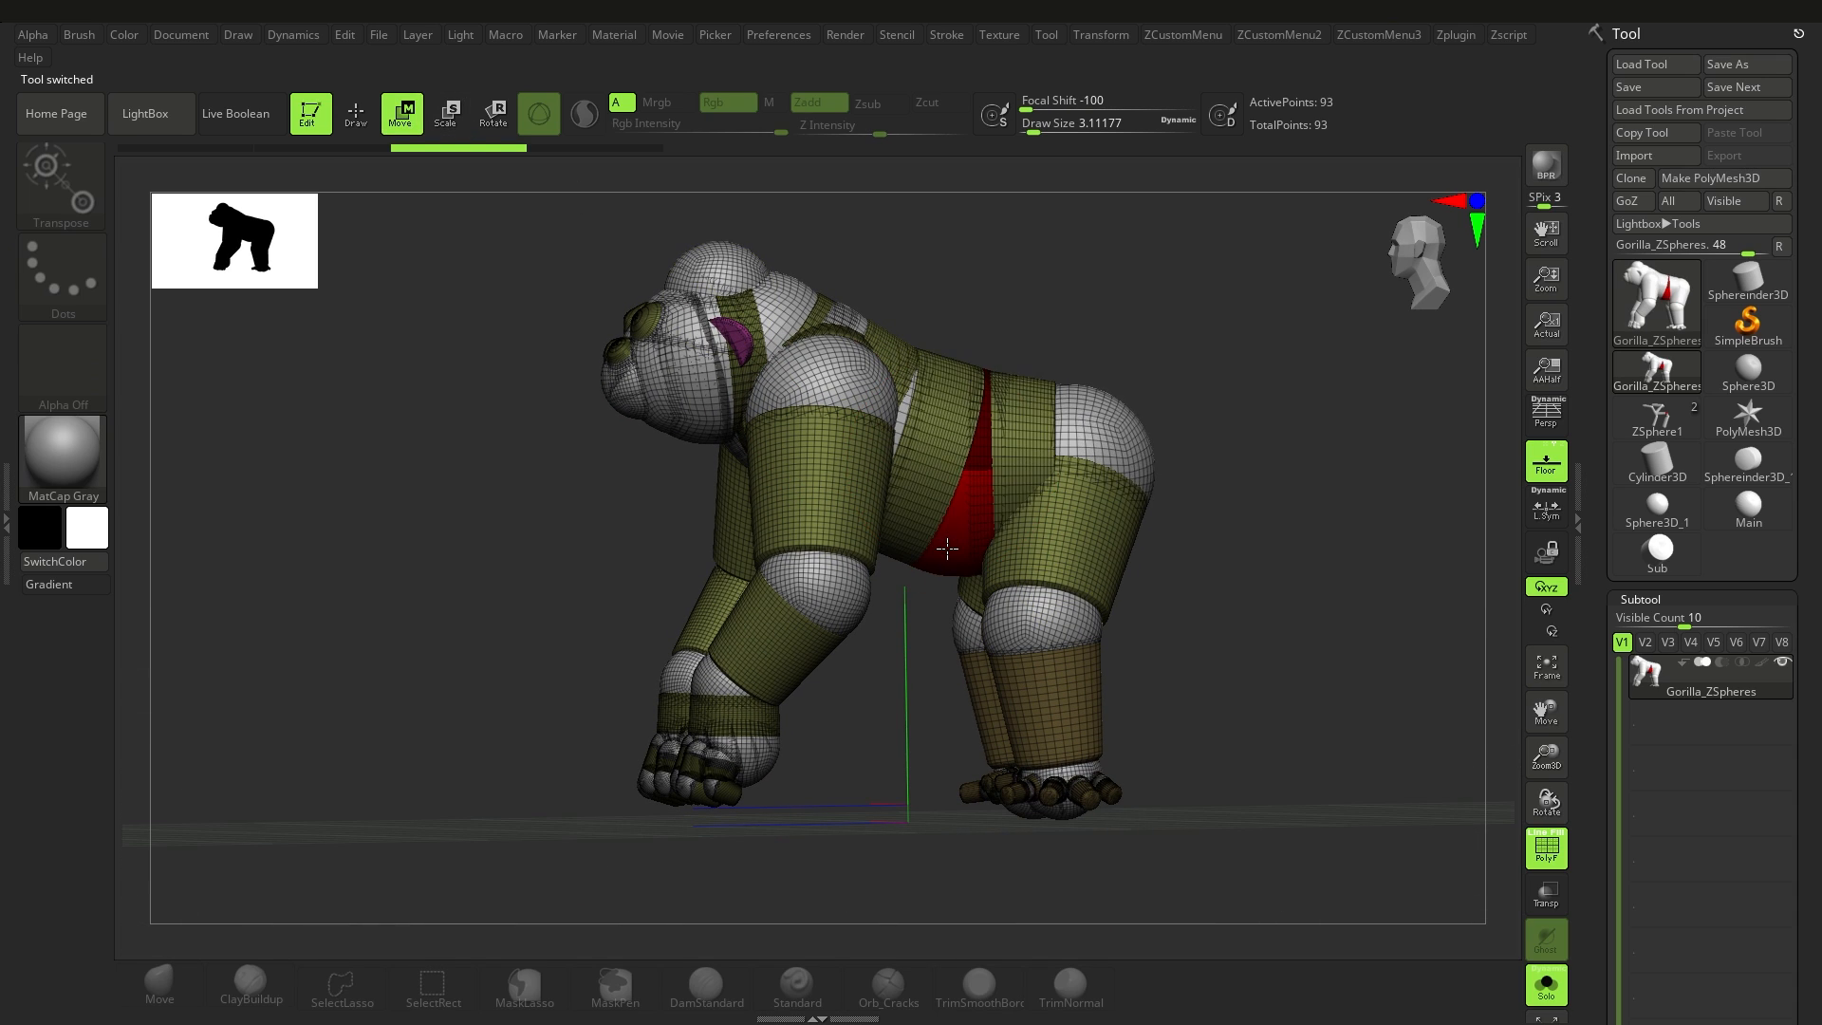
scroll(1818, 588, "down", 5)
scroll(1817, 588, "down", 8)
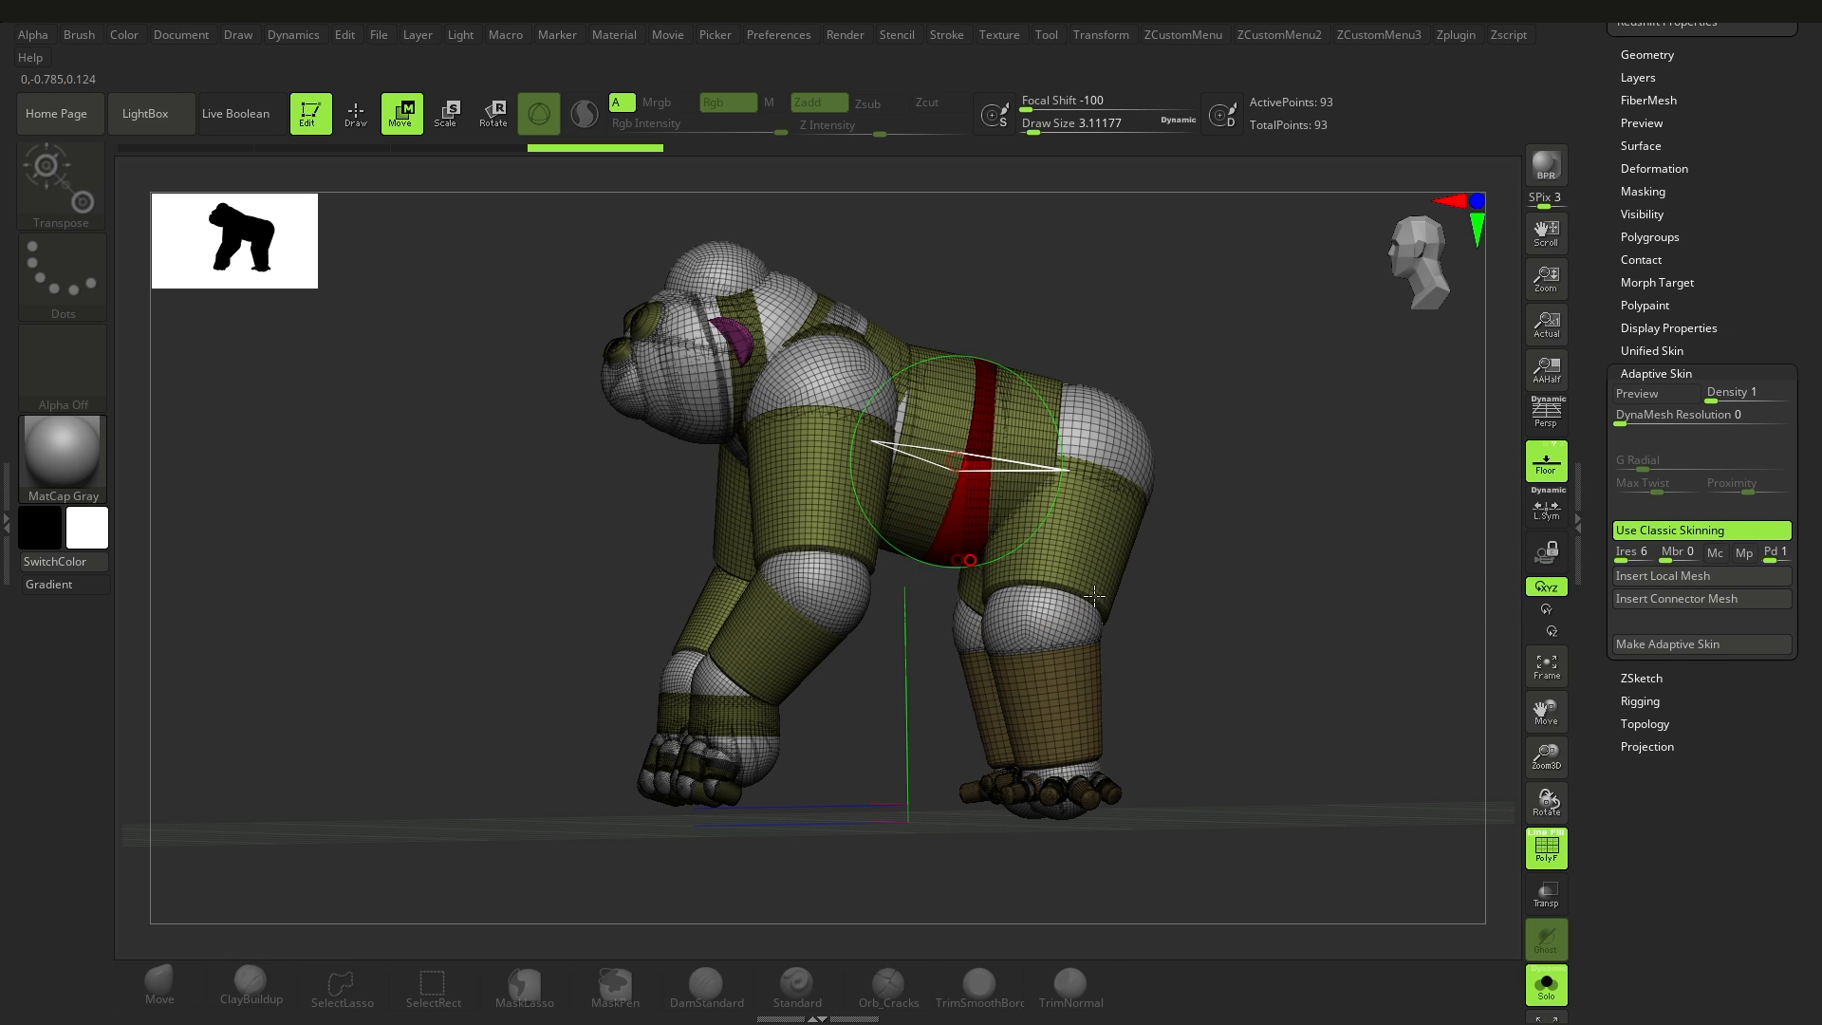
left_click(1662, 576)
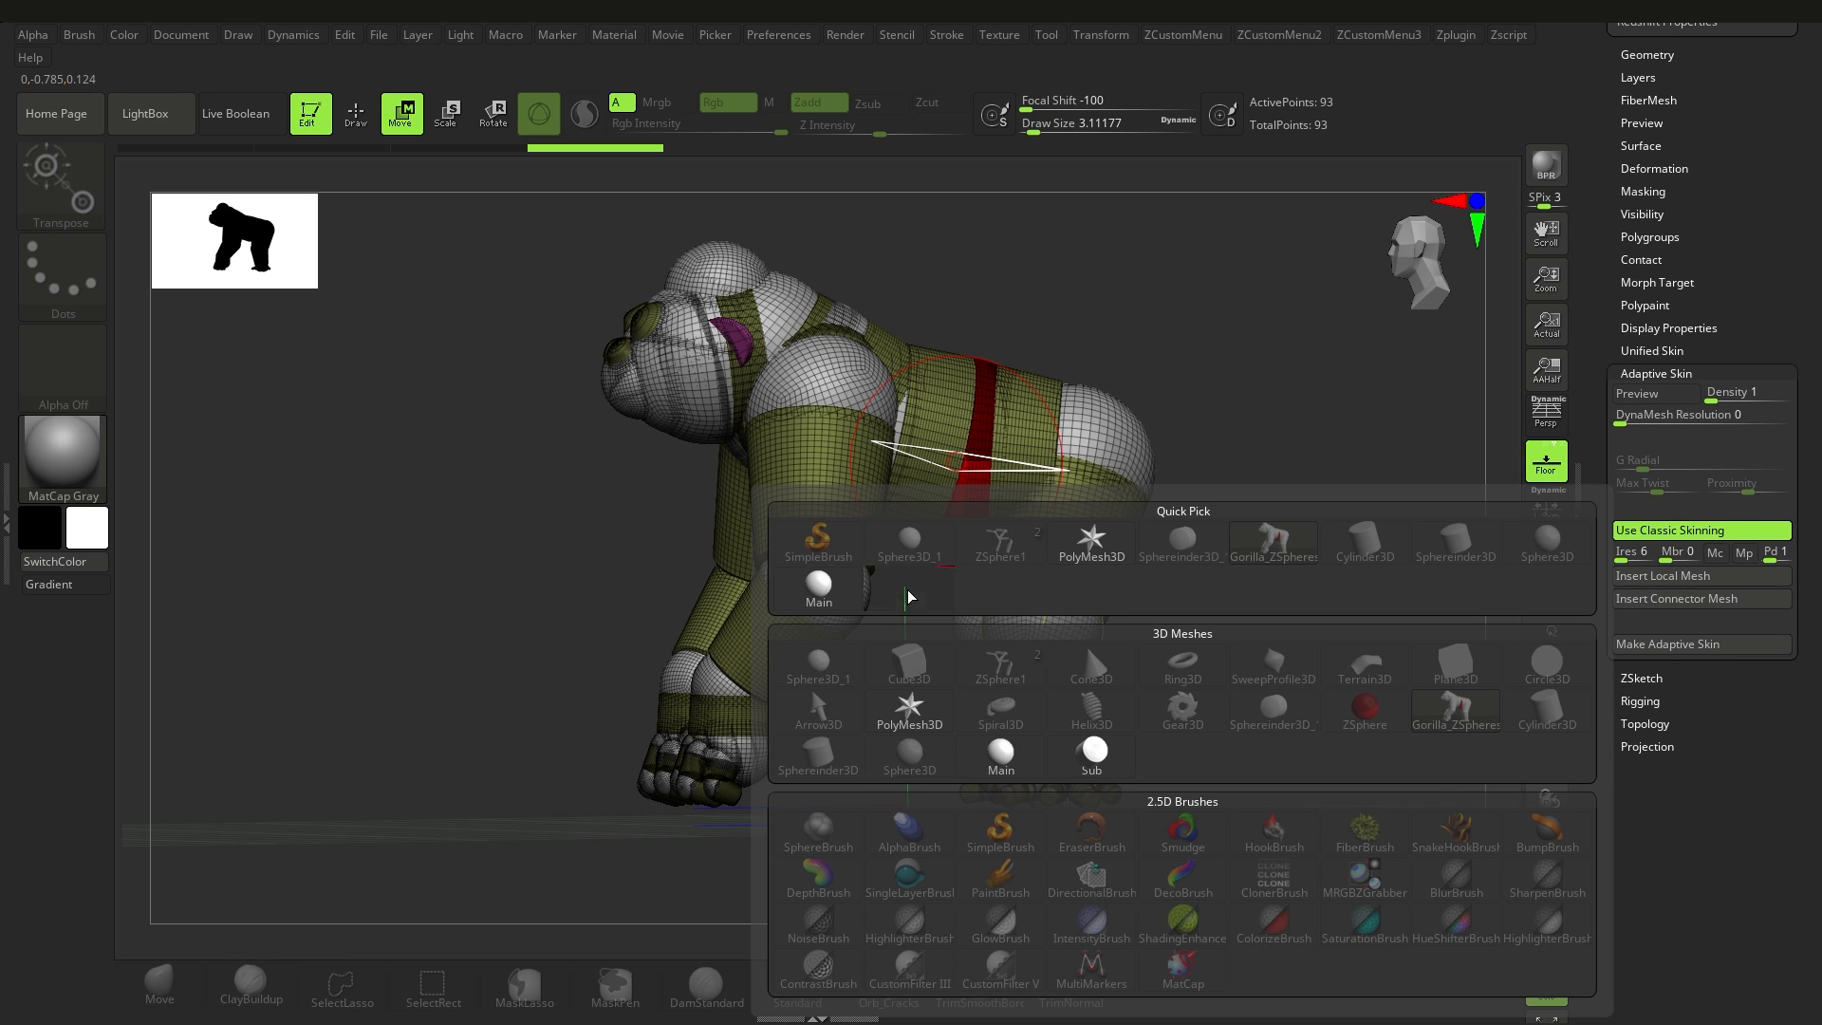
left_click(908, 595)
left_click_drag(1166, 636, 1257, 630)
right_click_drag(1015, 471, 939, 613, "alt")
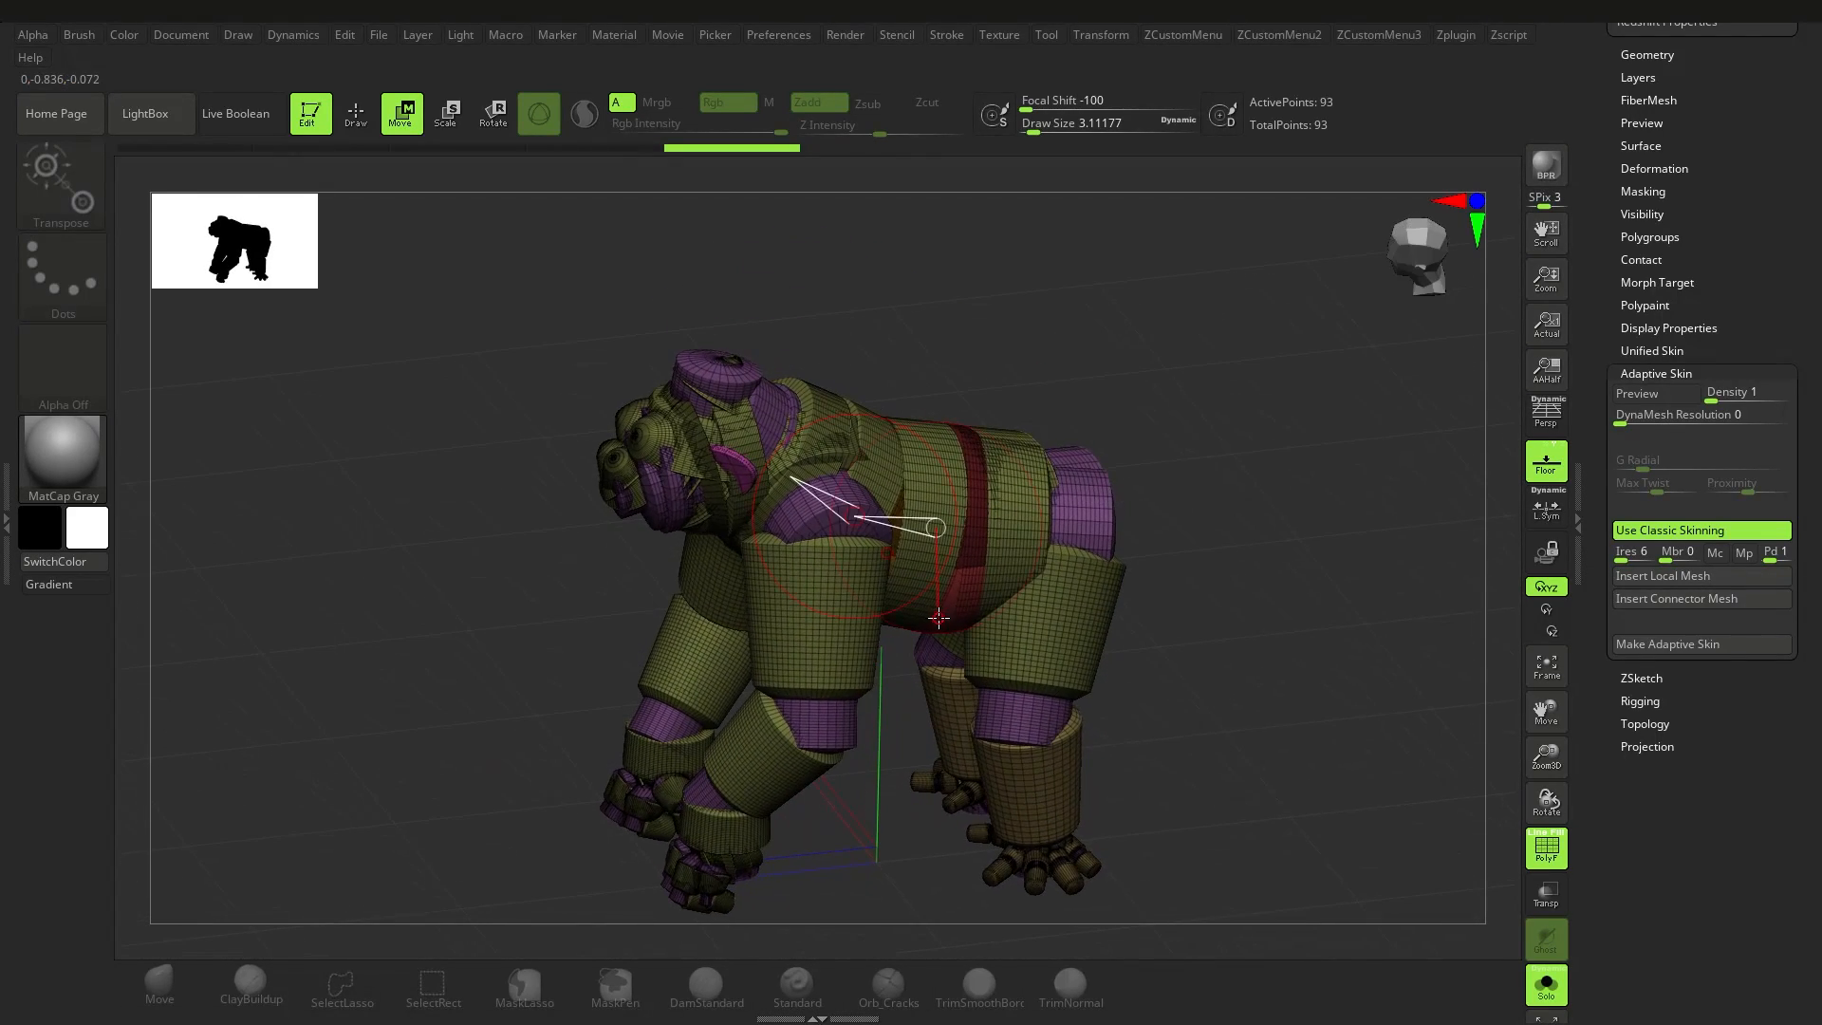
Step: Move the gorilla's ear ZSphere outward and back to stretch the ear into a long lobe
mouse_move(786, 504)
right_mouse_down("ctrl")
mouse_move(813, 594)
mouse_move(802, 510)
right_mouse_up("ctrl")
left_click_drag(819, 499, 1001, 411)
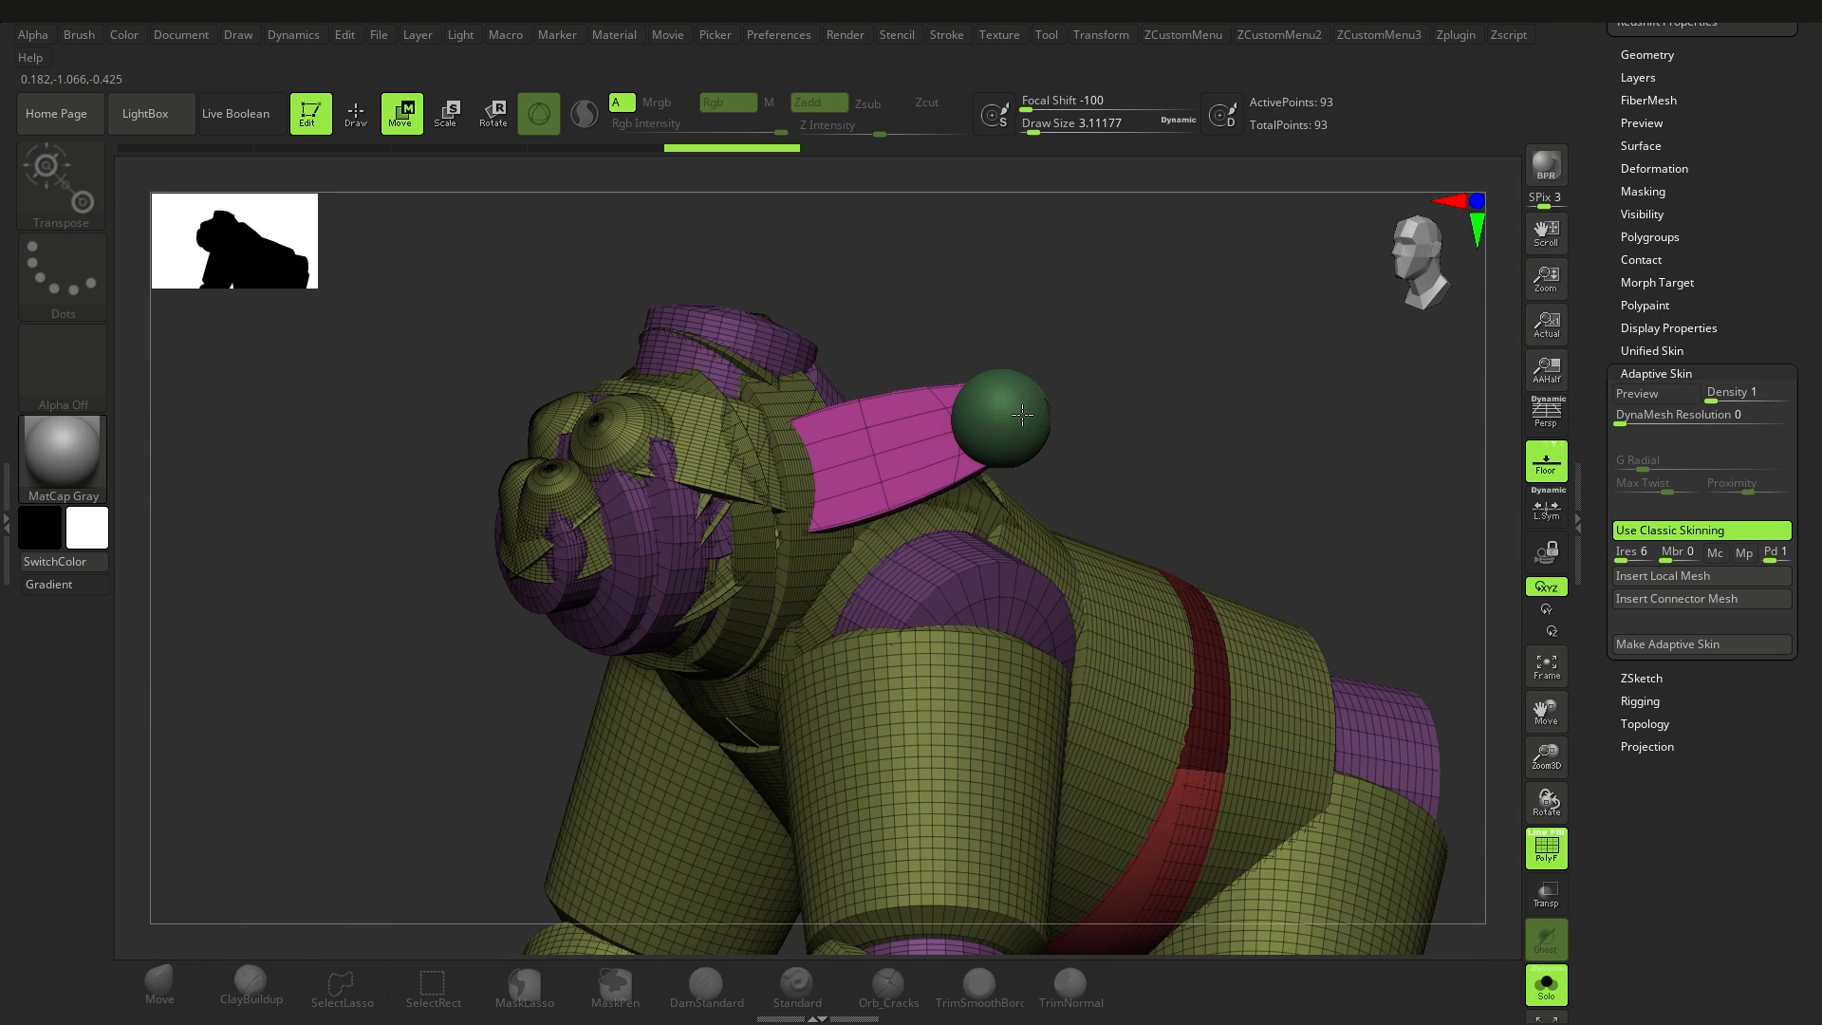
key("f")
Step: Add a mirrored pair of ZSpheres at the gorilla's hips and move them backward and up to form two rear limbs
left_click_drag(1602, 471, 1819, 865)
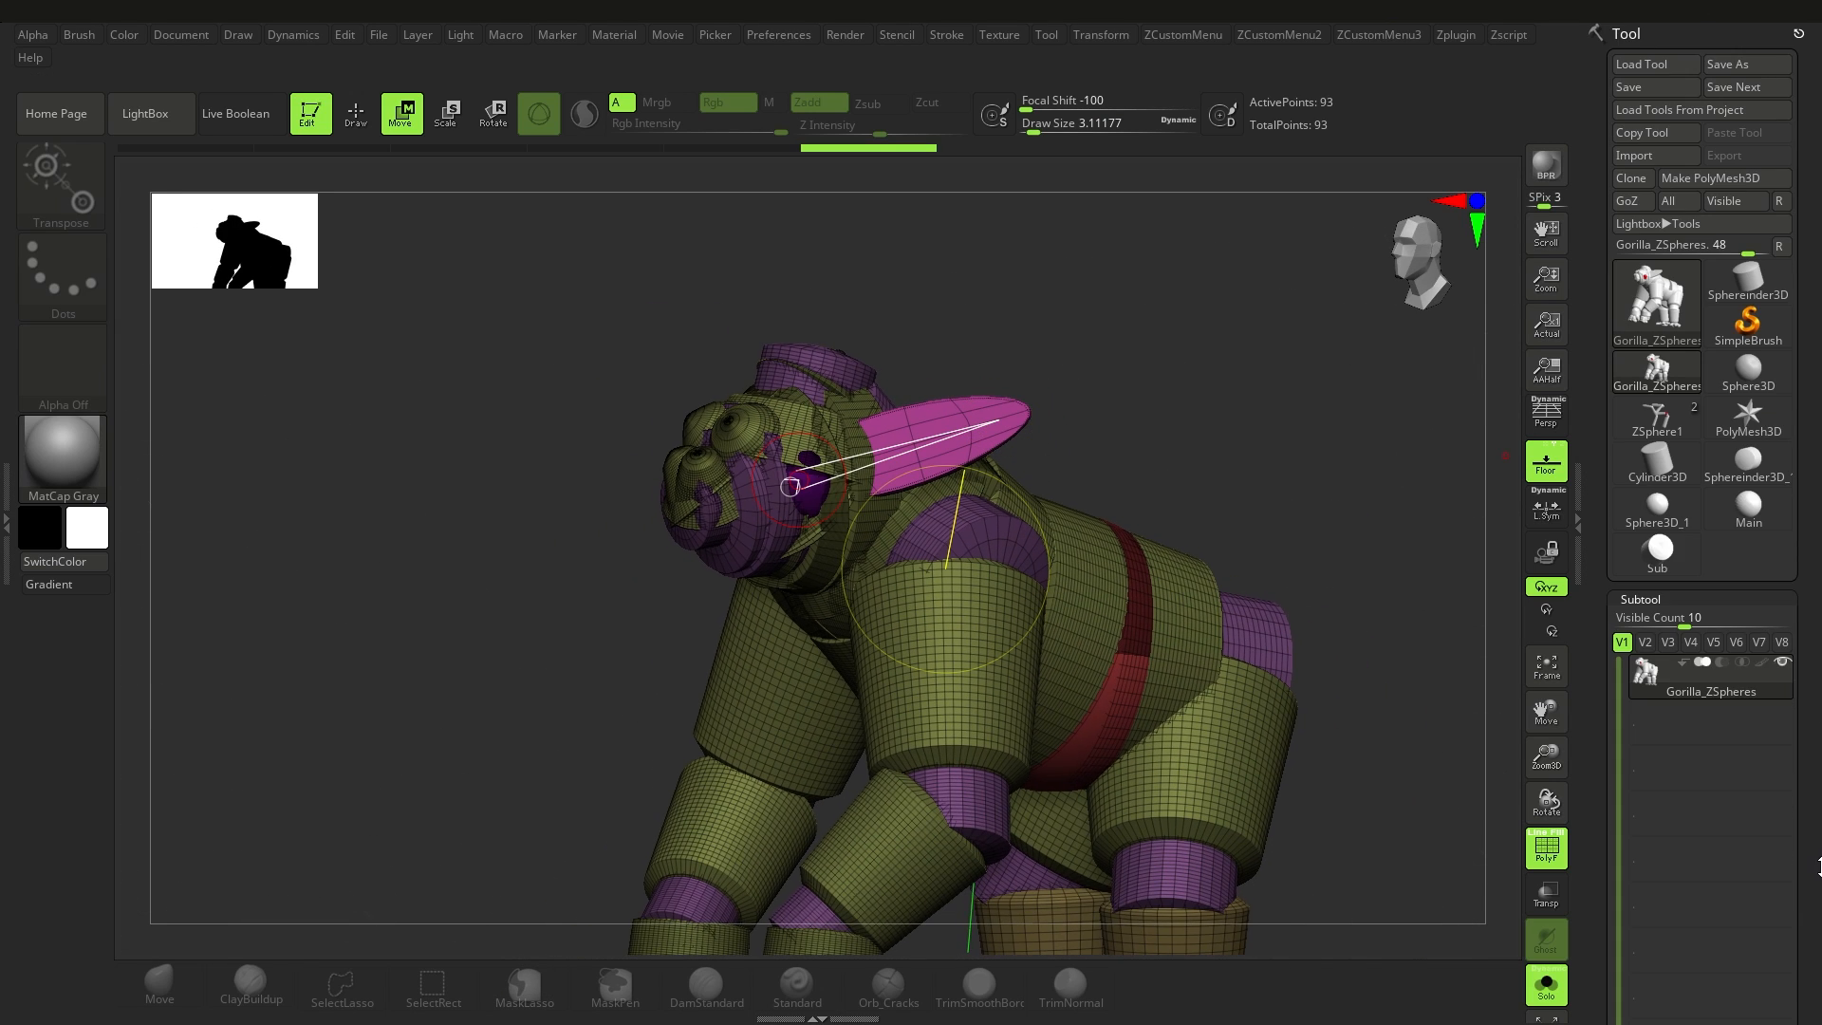
mouse_move(1113, 474)
right_mouse_down("alt")
mouse_move(973, 474)
mouse_move(947, 456)
mouse_move(960, 535)
right_mouse_up("alt")
left_click(356, 113)
mouse_move(1050, 543)
left_mouse_down()
mouse_move(1074, 565)
mouse_move(1160, 506)
mouse_move(1332, 454)
left_mouse_up()
left_click(403, 114)
right_click_drag(1298, 530, 1112, 498, "alt")
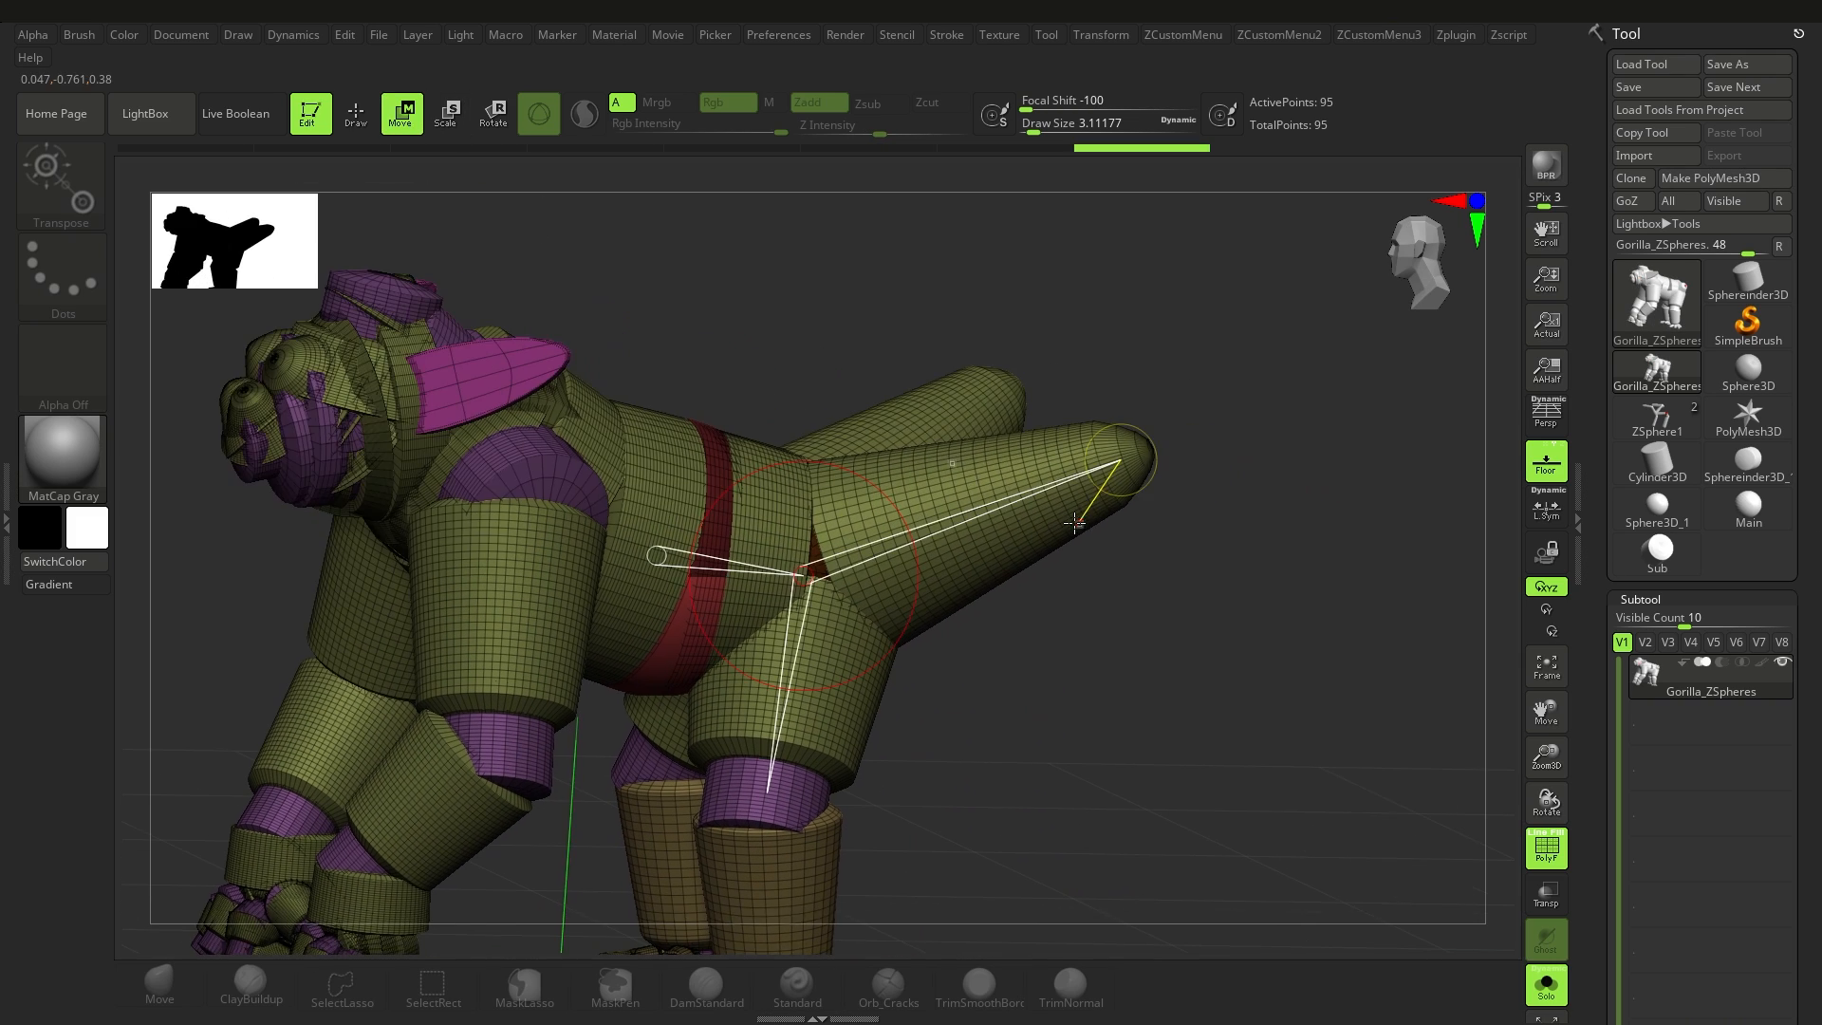
Step: Switch to Sphereinder3D_1, flatten it into a thin disc and convert it to a polymesh named Ear
right_click_drag(1101, 560, 1159, 592, "ctrl")
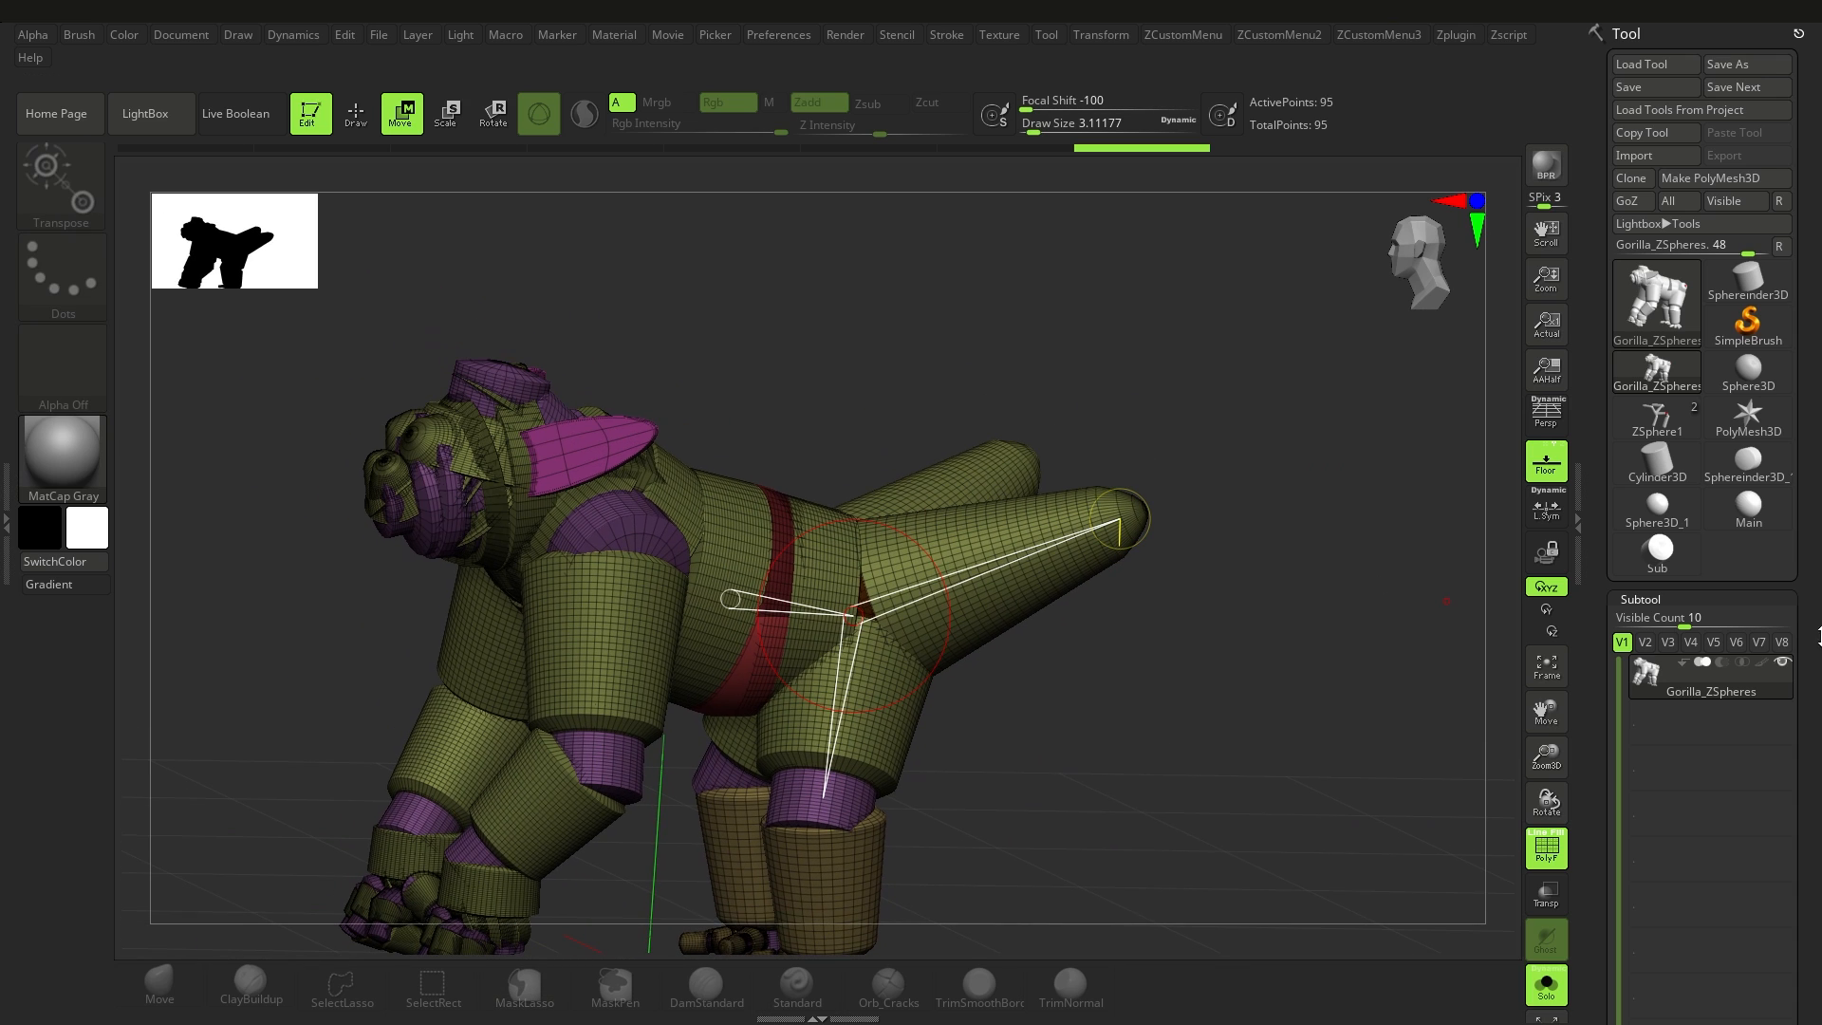
left_click(1754, 471)
mouse_move(1211, 621)
right_mouse_down("shift")
mouse_move(1177, 654)
mouse_move(949, 658)
right_mouse_up("shift")
key("w")
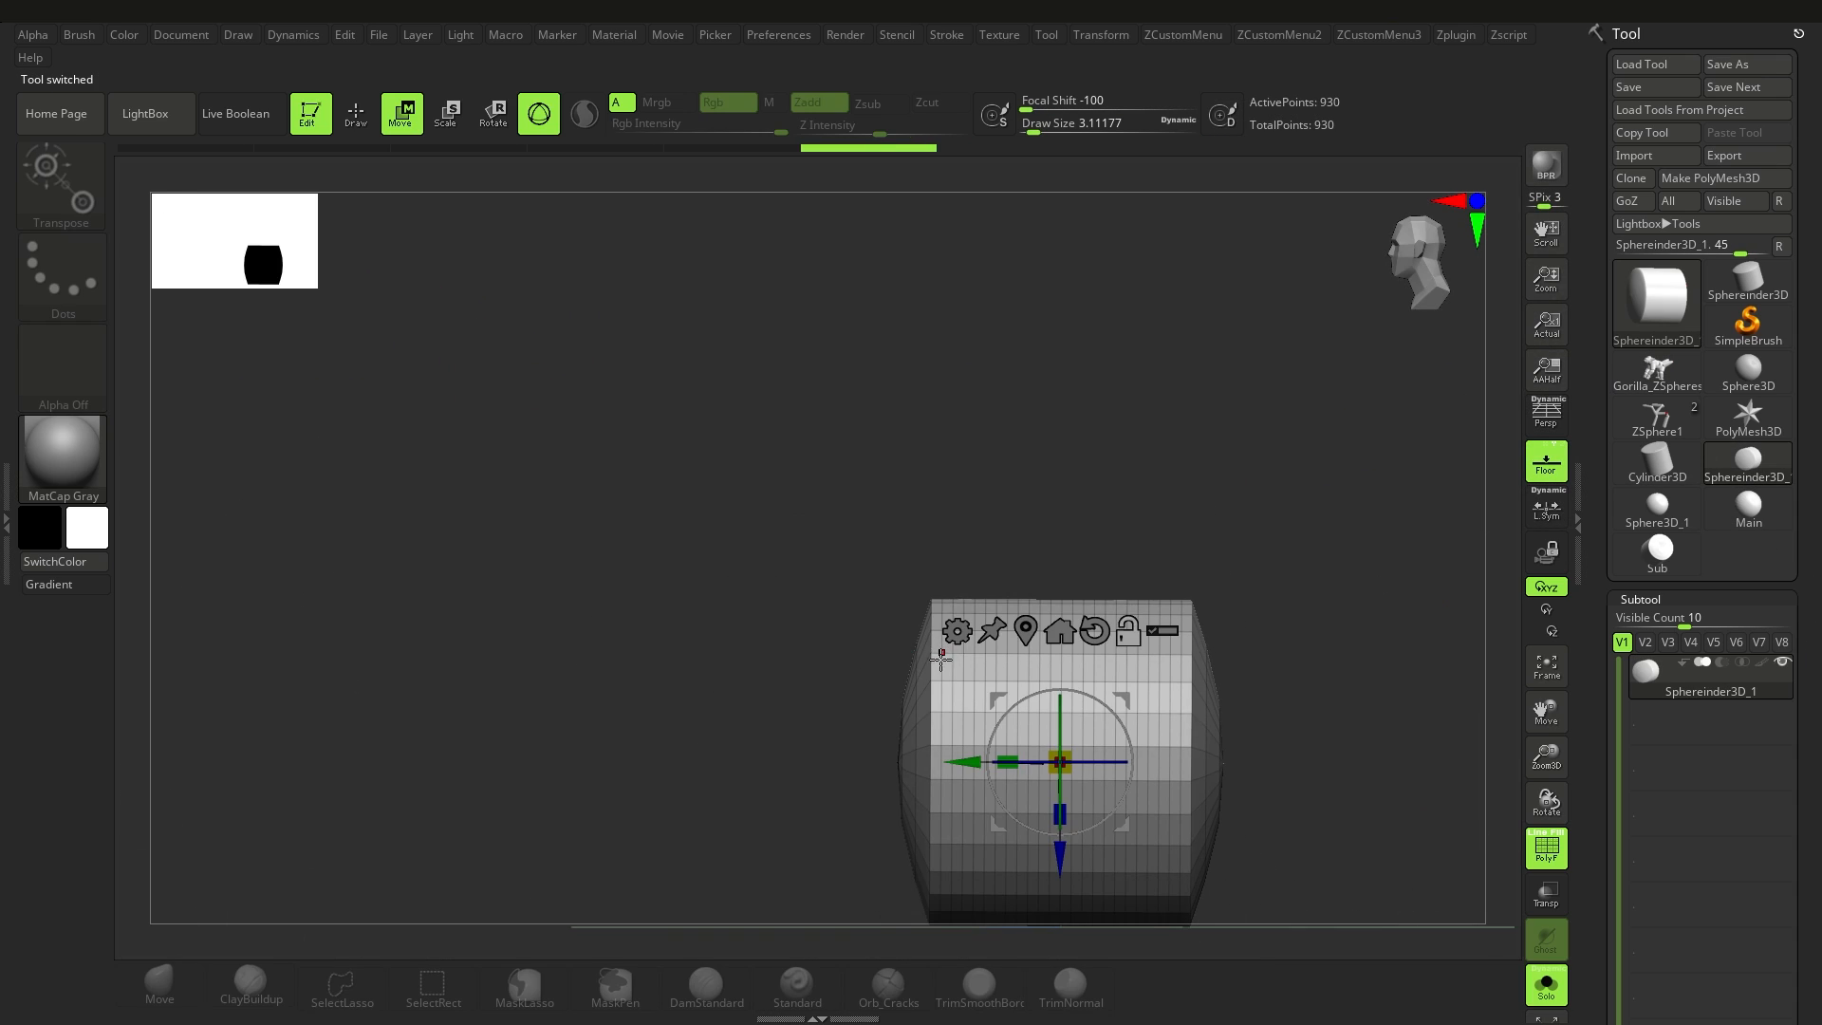
left_click_drag(907, 696, 1144, 713)
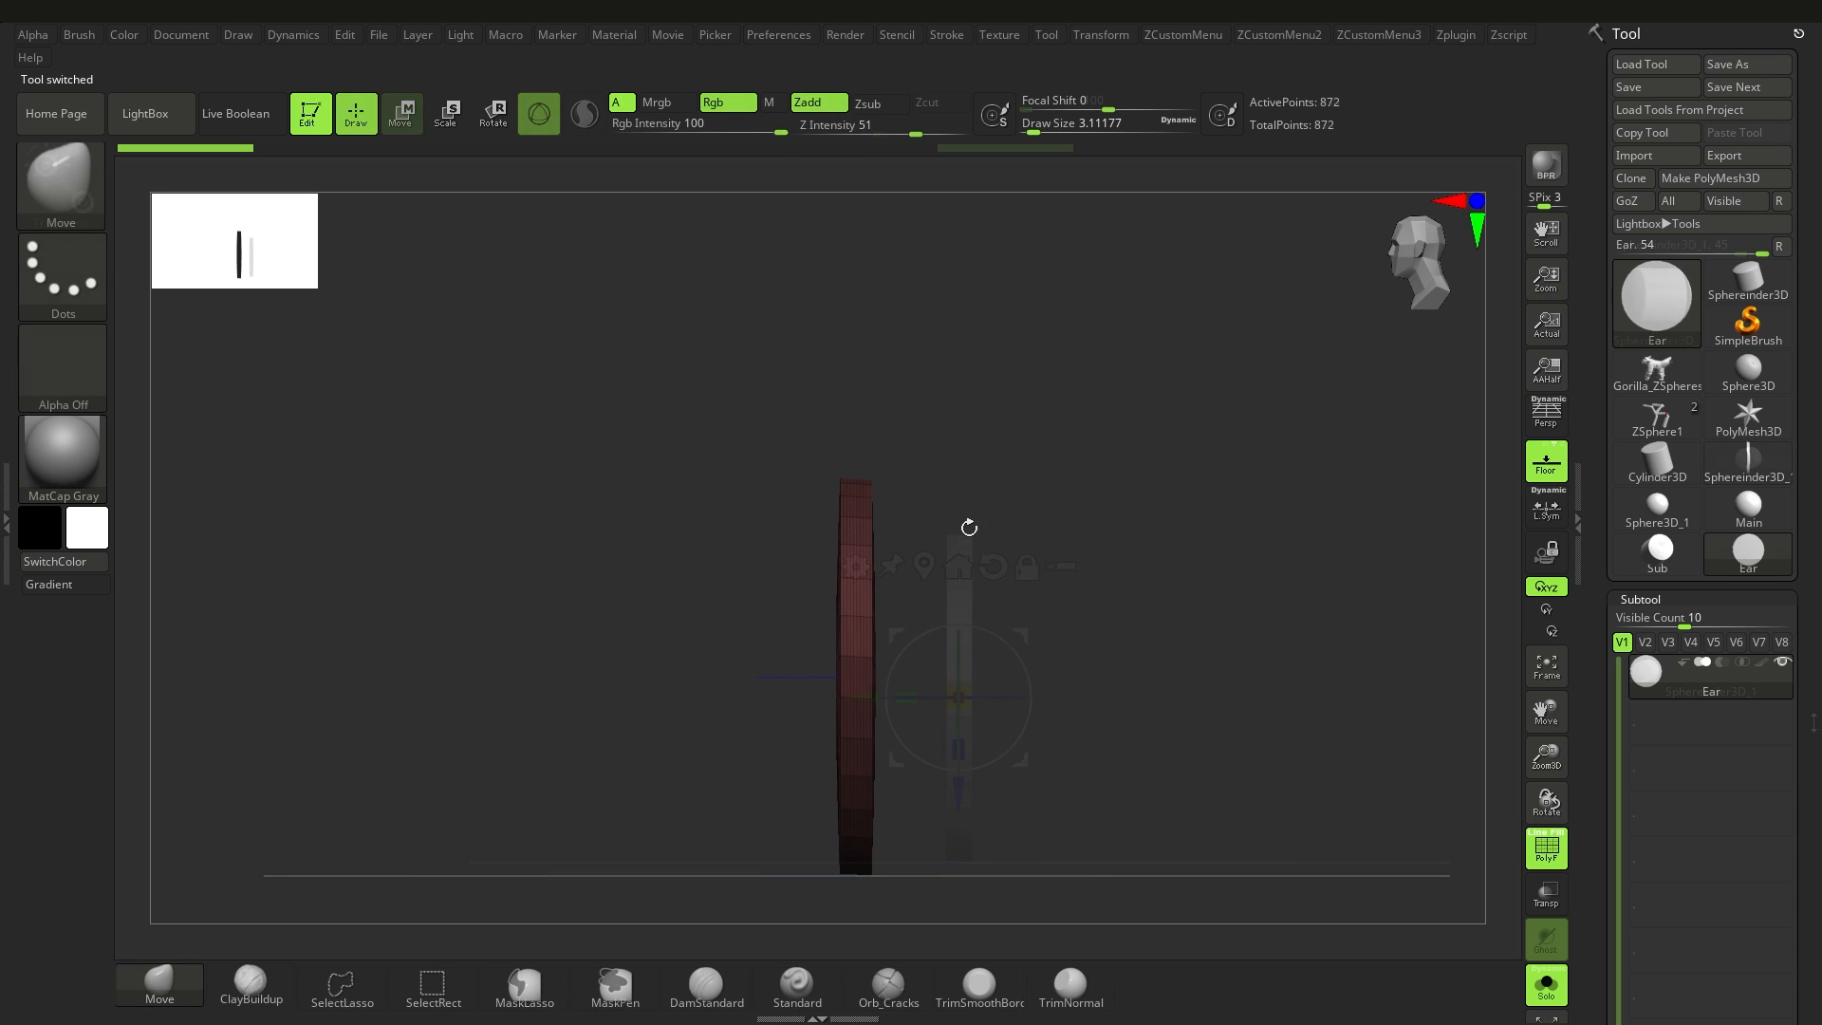
Step: Rotate the Ear disc 90 degrees so that it lies flat on the floor plane
key("w")
left_click_drag(786, 716, 815, 607)
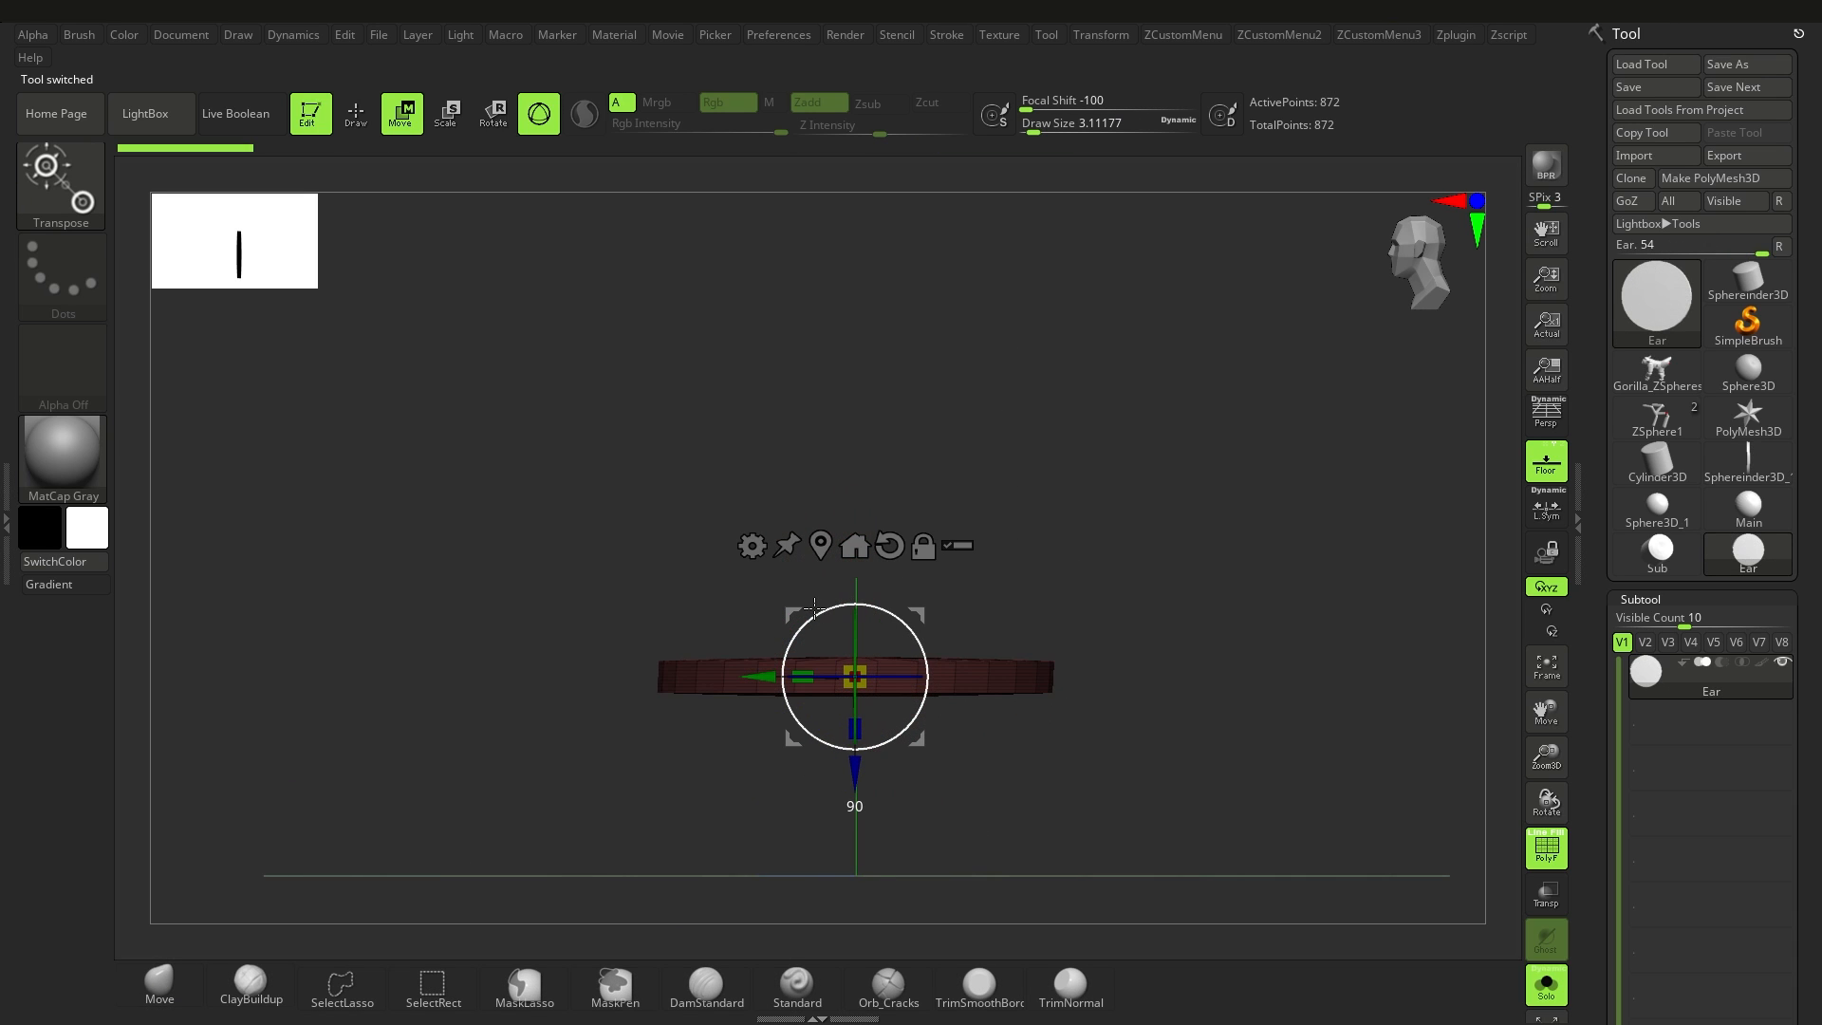
key("q")
mouse_move(919, 650)
right_mouse_down()
mouse_move(865, 654)
mouse_move(891, 654)
mouse_move(918, 573)
mouse_move(1389, 481)
right_mouse_up()
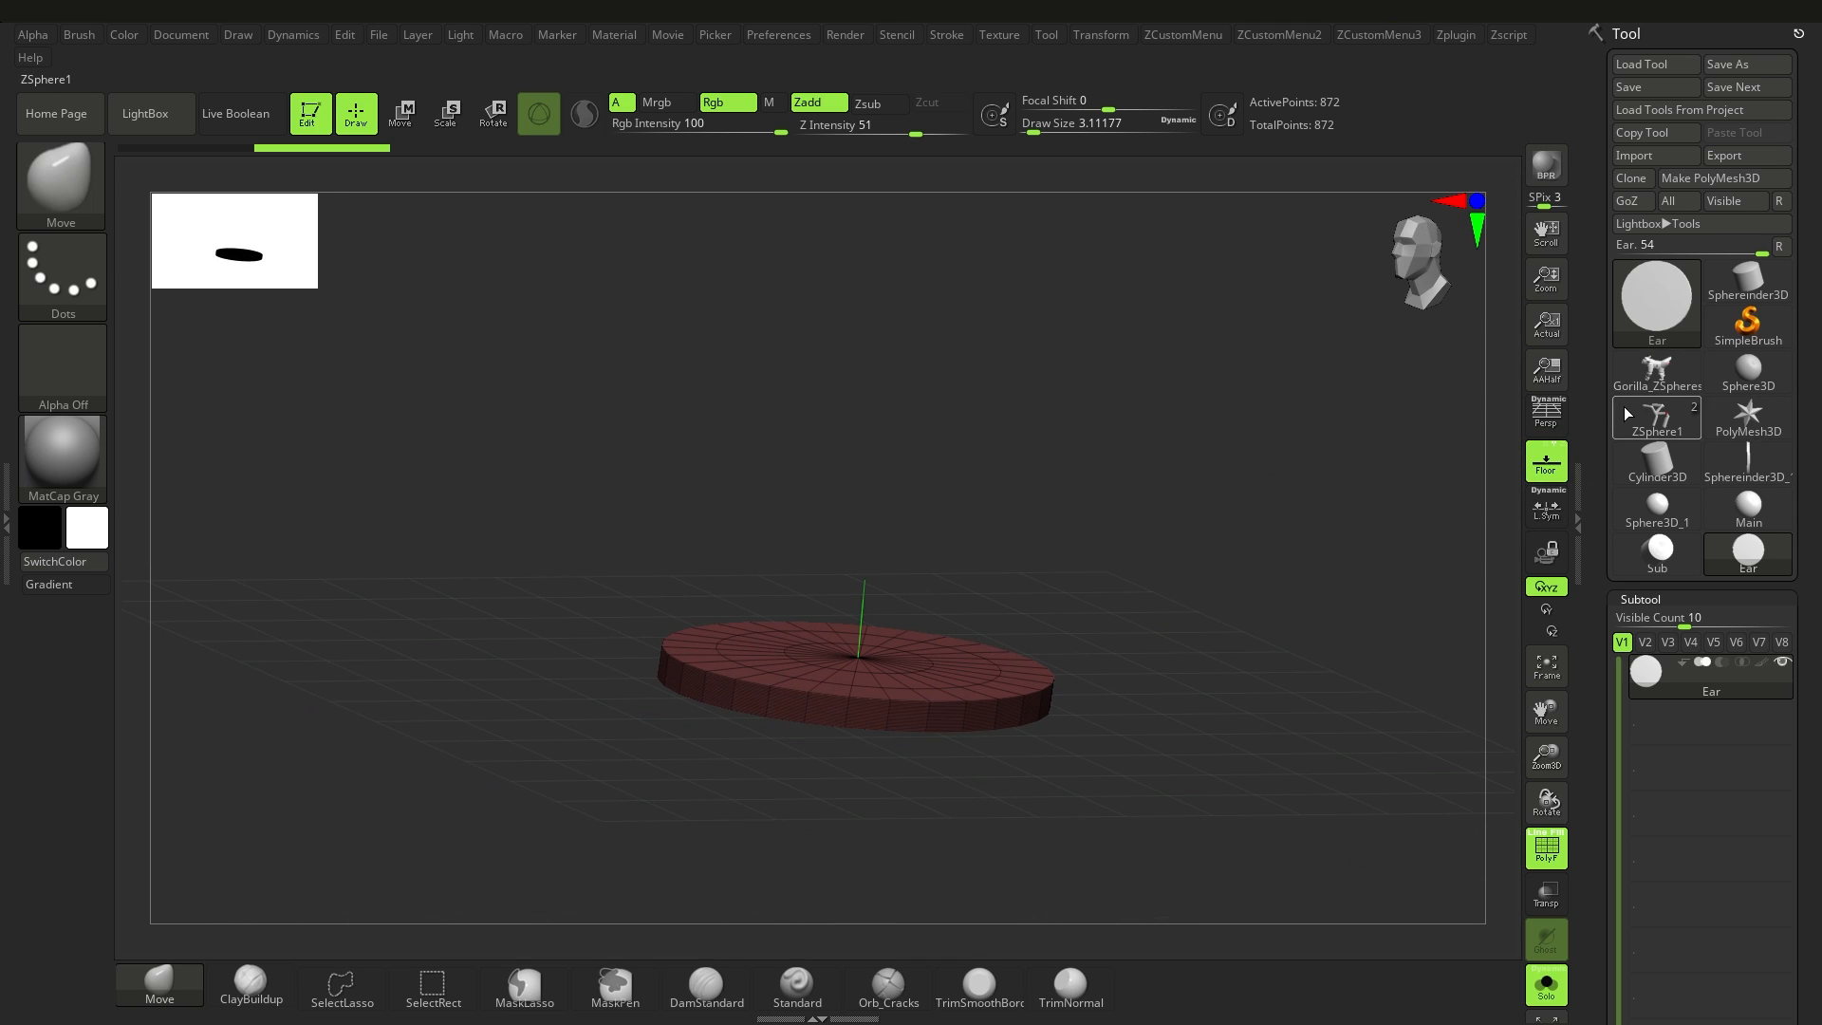
Step: Return to the Gorilla_ZSpheres tool and insert Ear as the connector mesh of the two new rear limbs
left_click(1657, 370)
key("f")
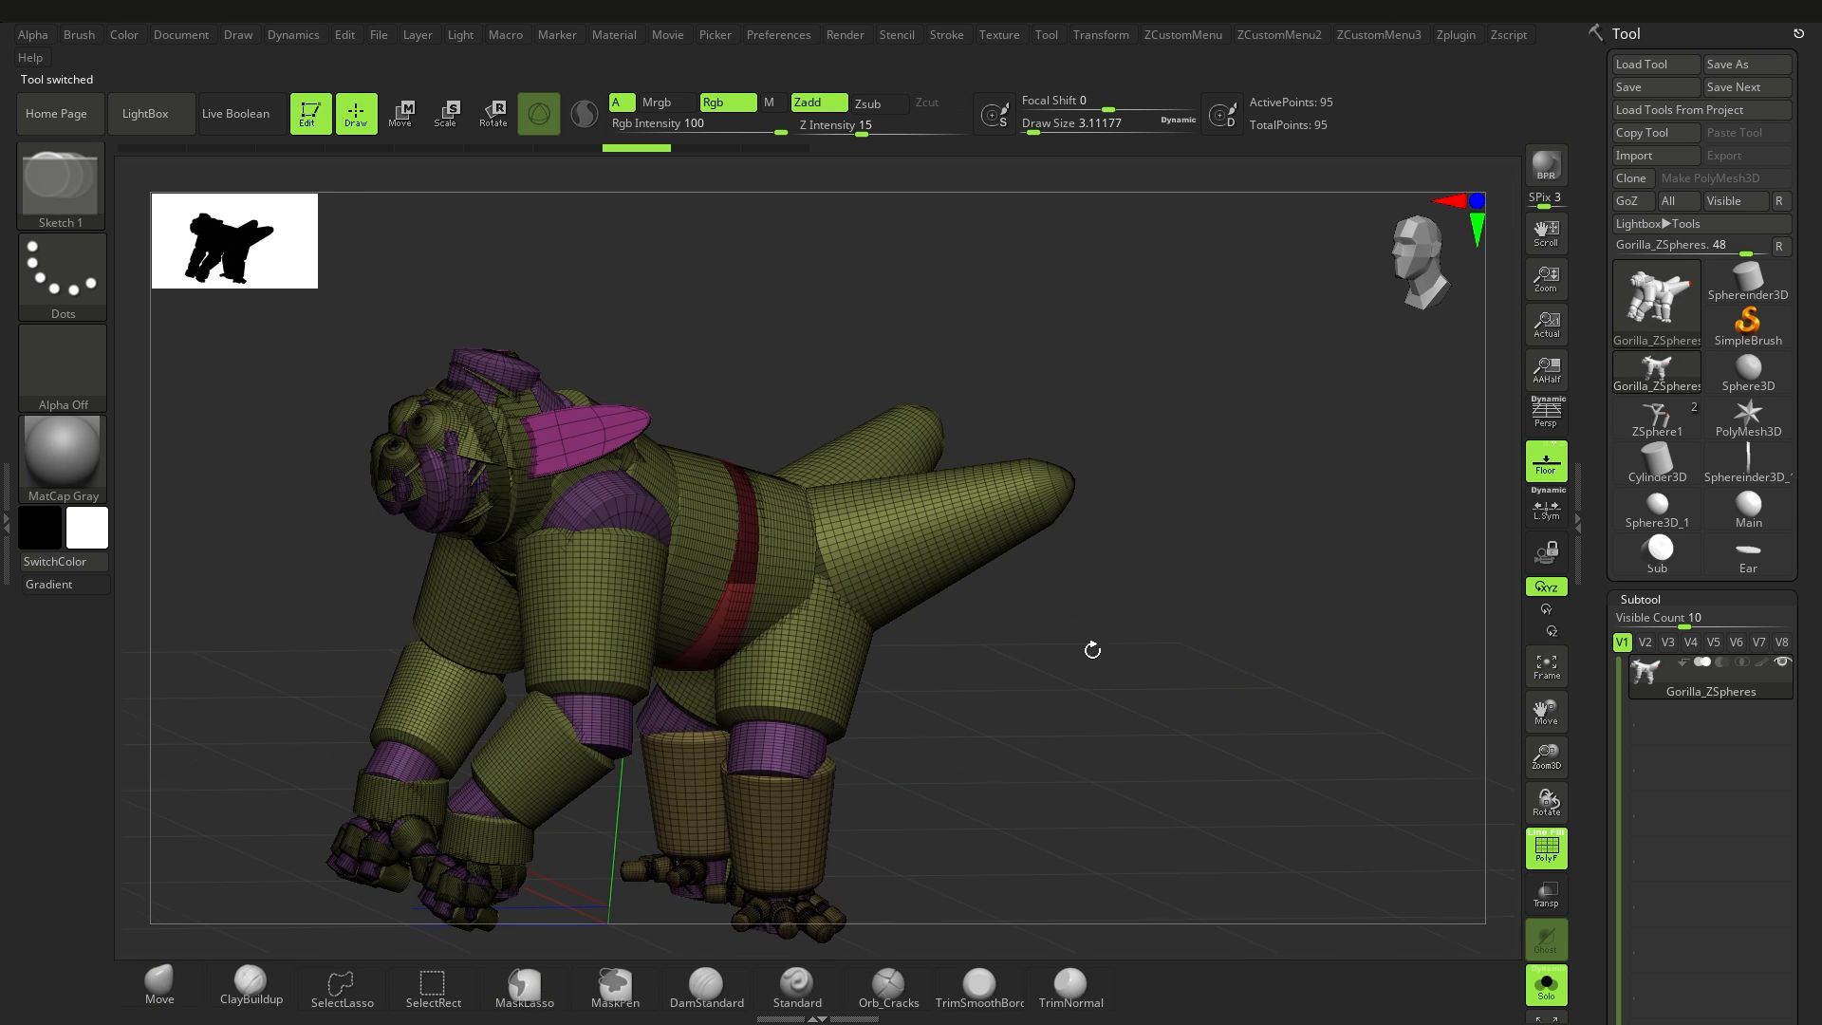
key("w")
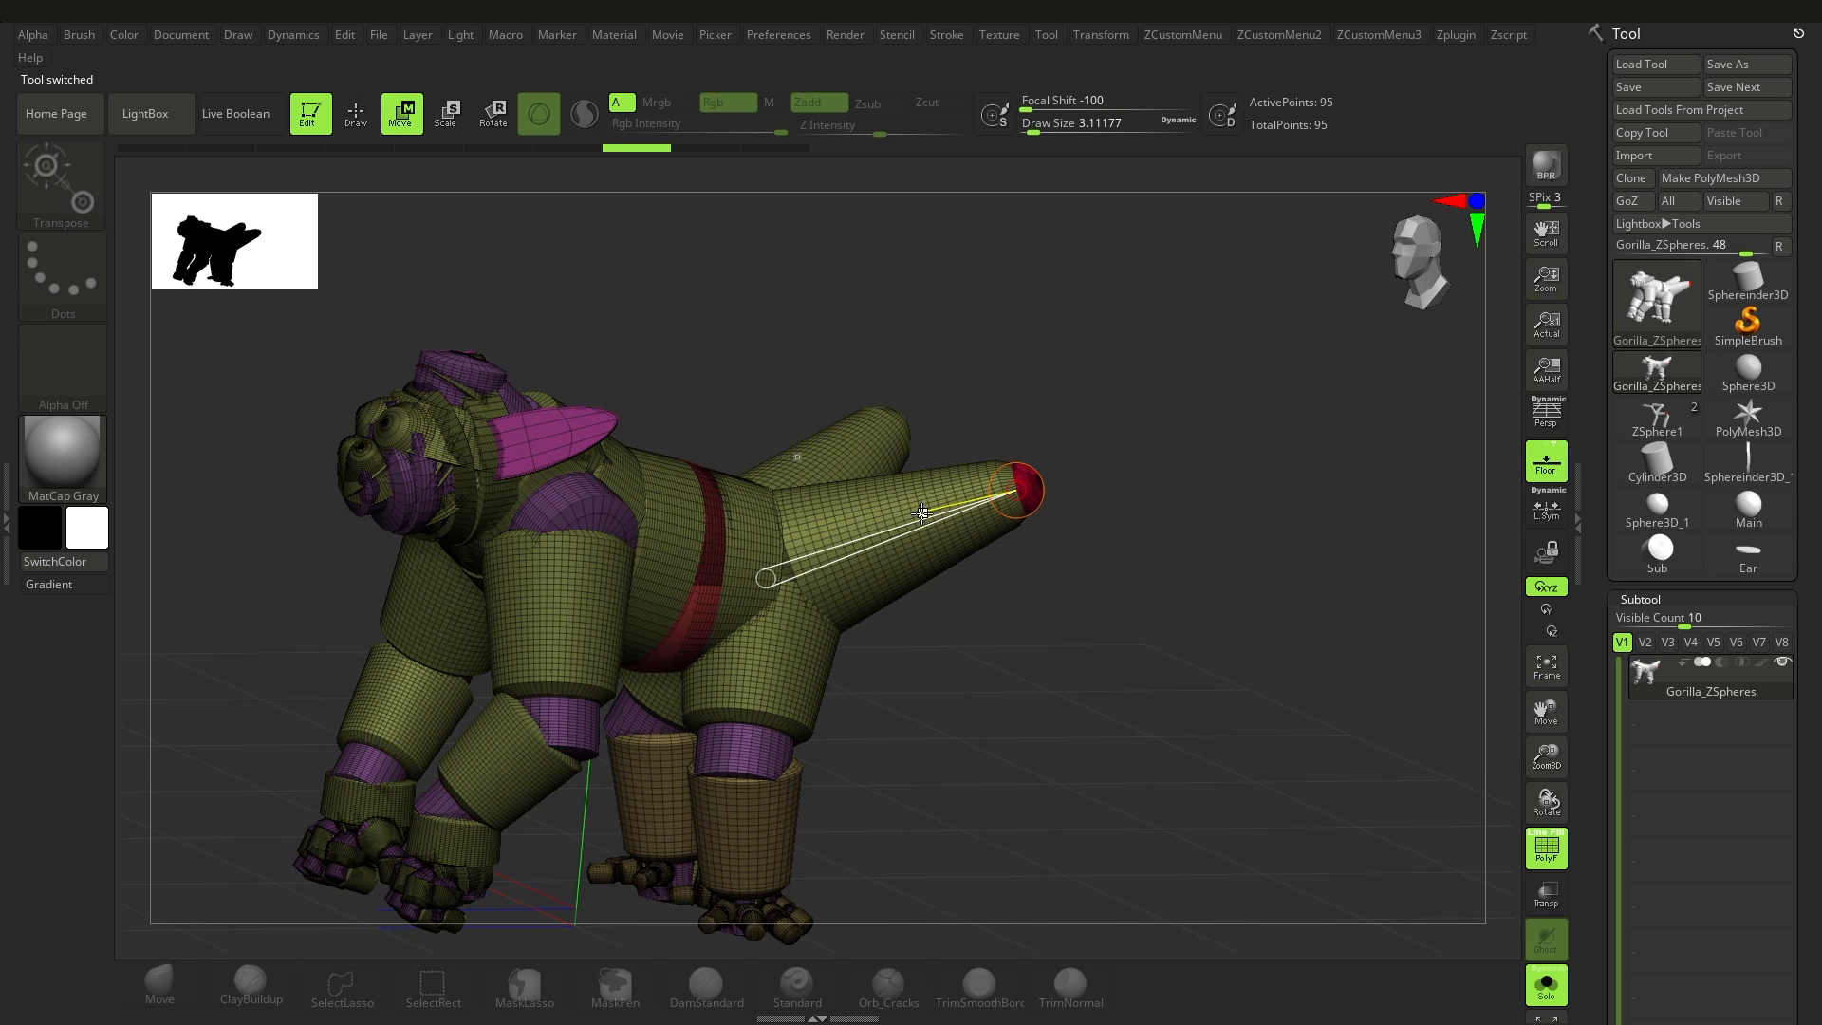
left_click_drag(1818, 893, 1819, 615)
left_click(1680, 517)
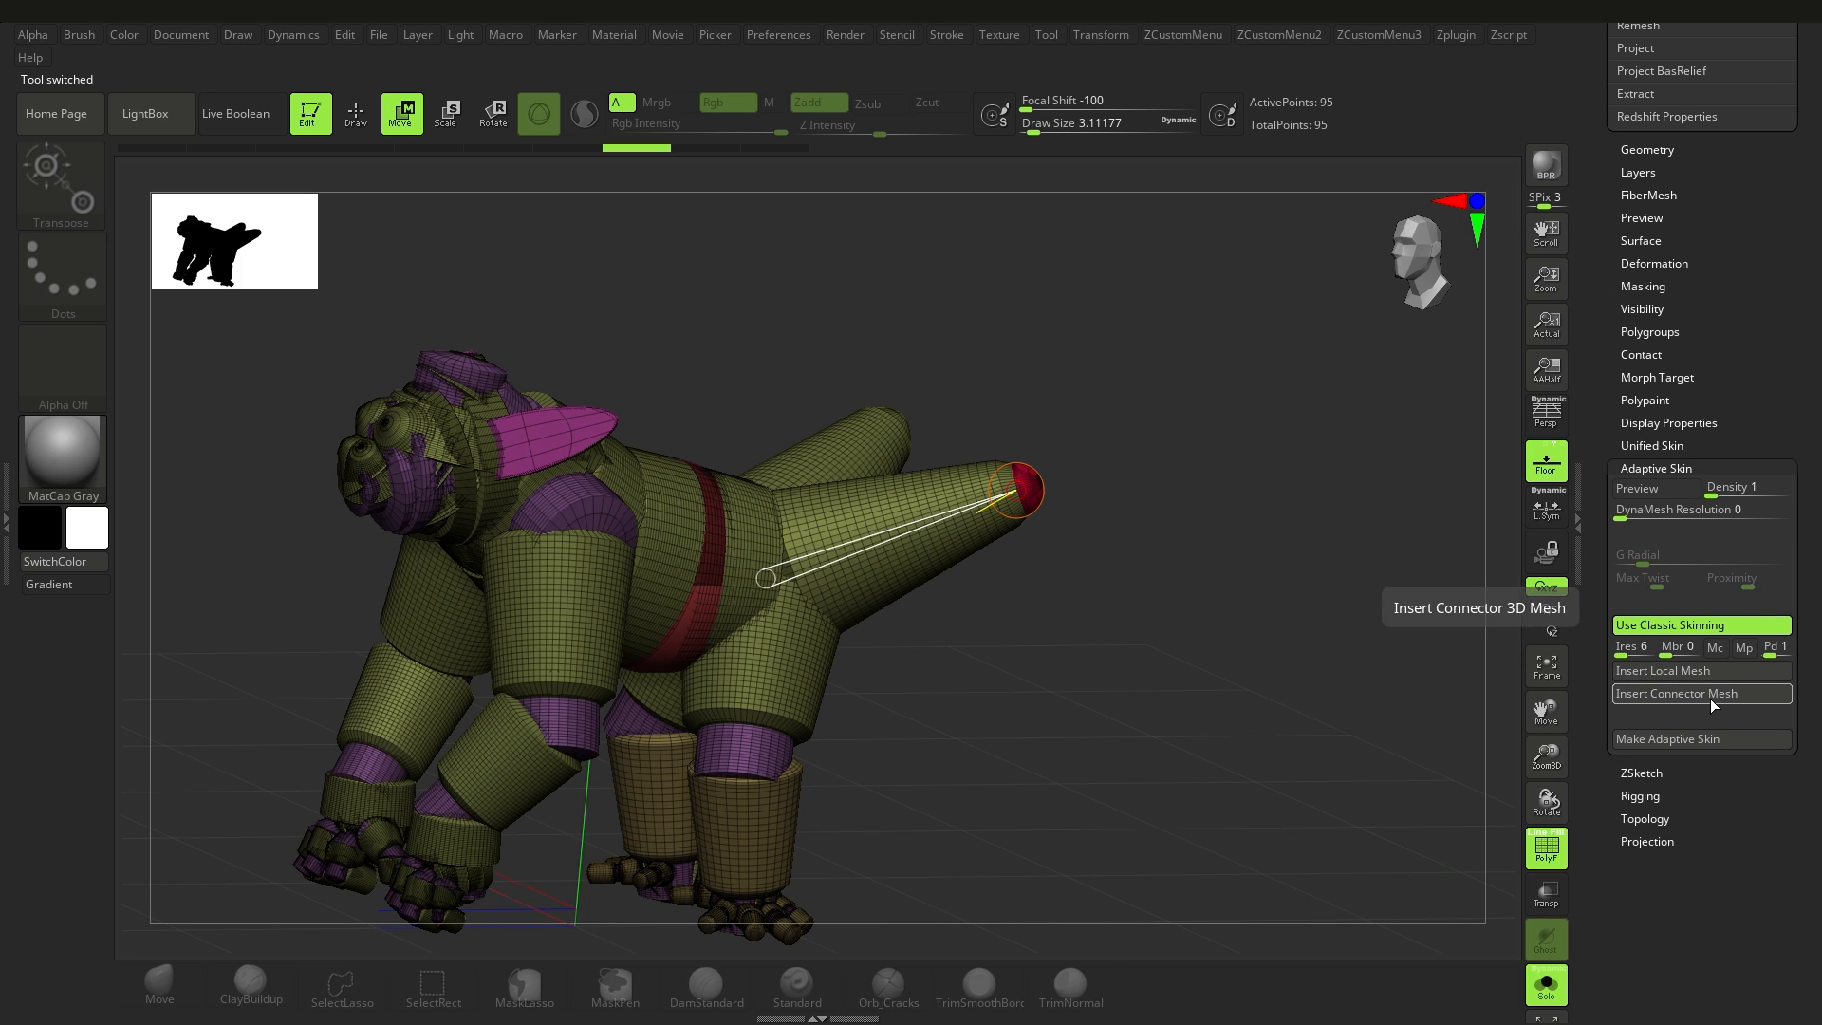
left_click(1708, 695)
left_click(909, 764)
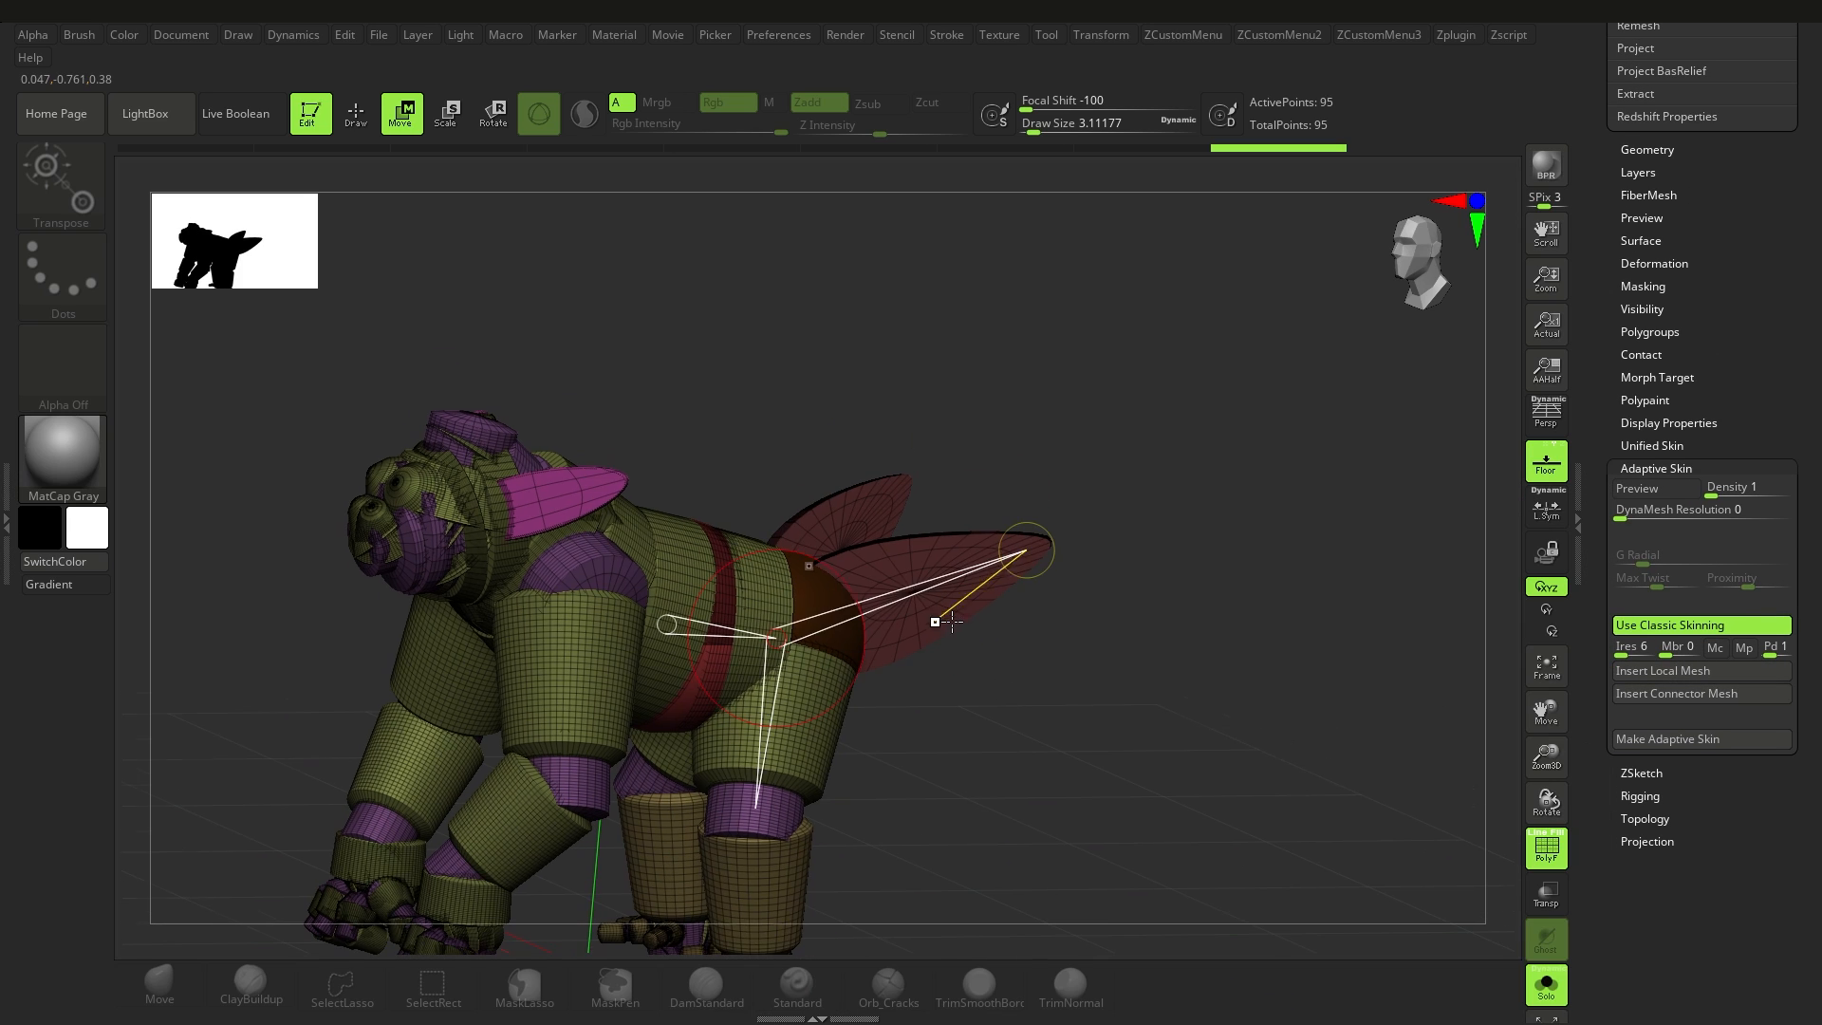
mouse_move(1002, 548)
left_mouse_down()
mouse_move(1117, 524)
mouse_move(1220, 607)
mouse_move(1037, 597)
mouse_move(1016, 549)
mouse_move(1013, 569)
left_mouse_up()
key("ctrl+z")
Step: Turn on the adaptive skin preview and inspect the gorilla with its custom joints and wing-like rear limbs from several angles
key("a")
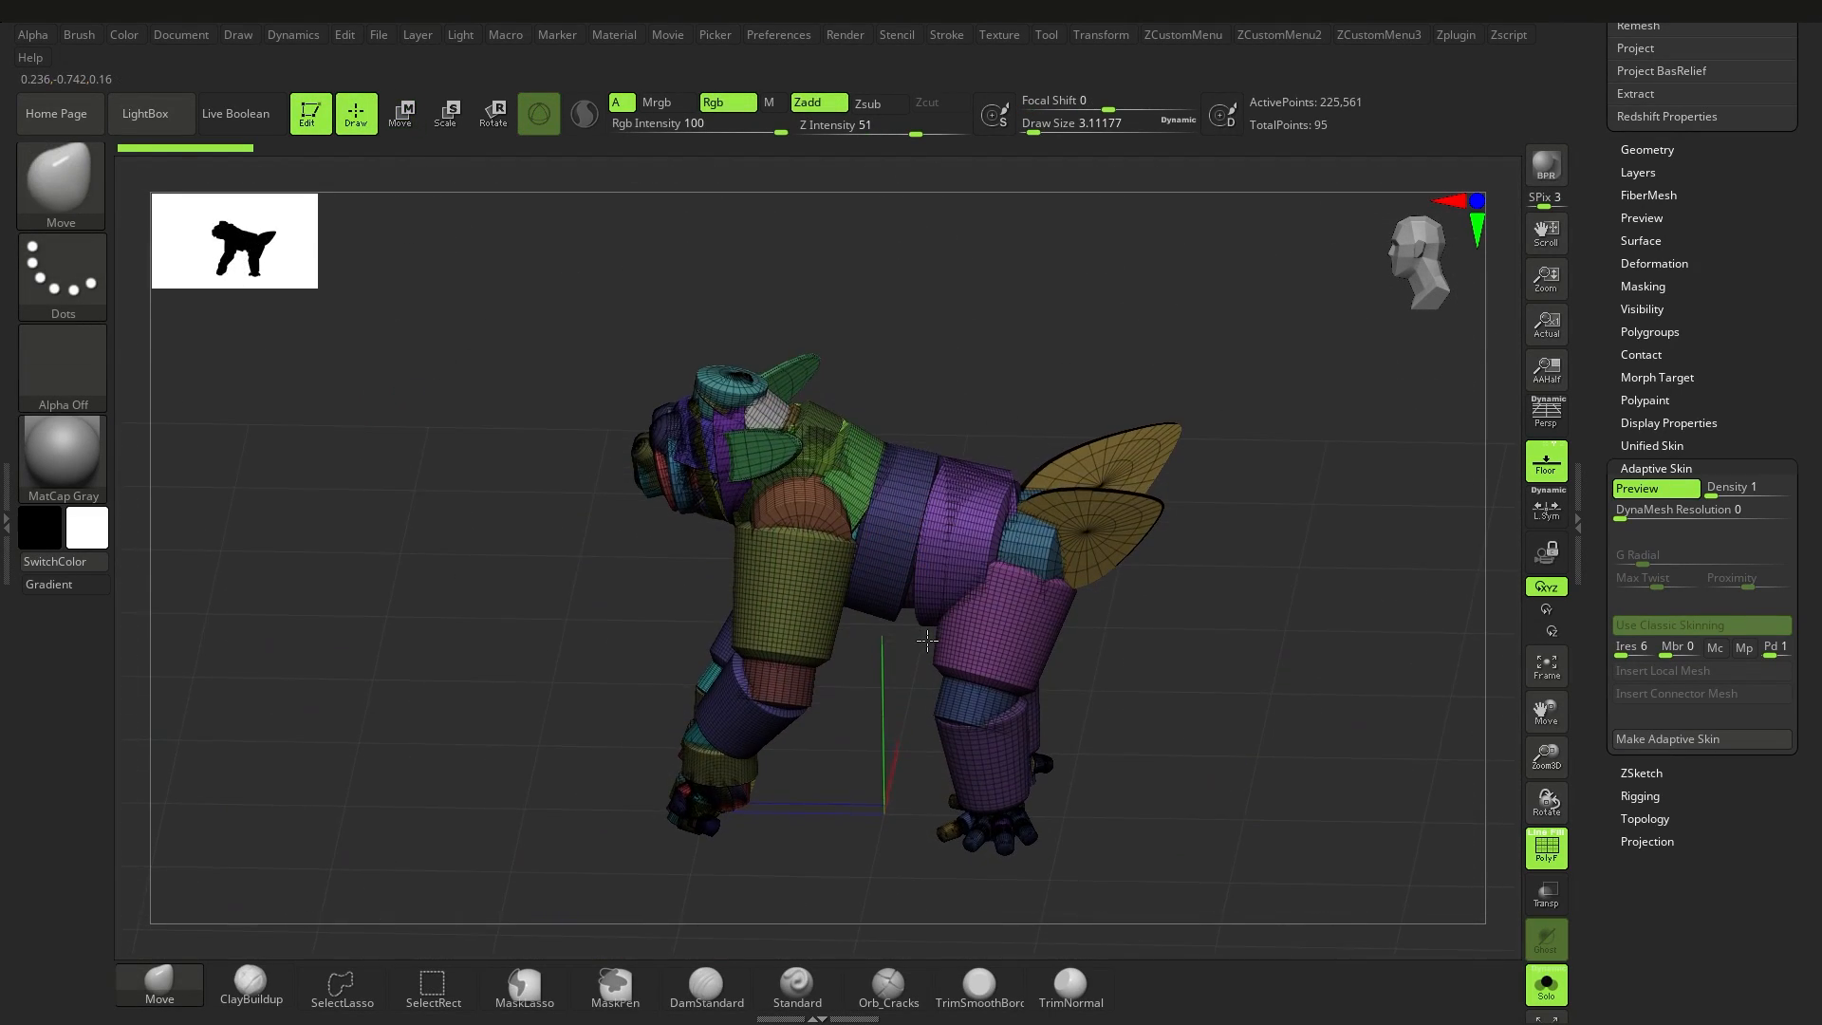
mouse_move(932, 587)
left_mouse_down()
mouse_move(949, 620)
mouse_move(949, 598)
mouse_move(911, 583)
left_mouse_up()
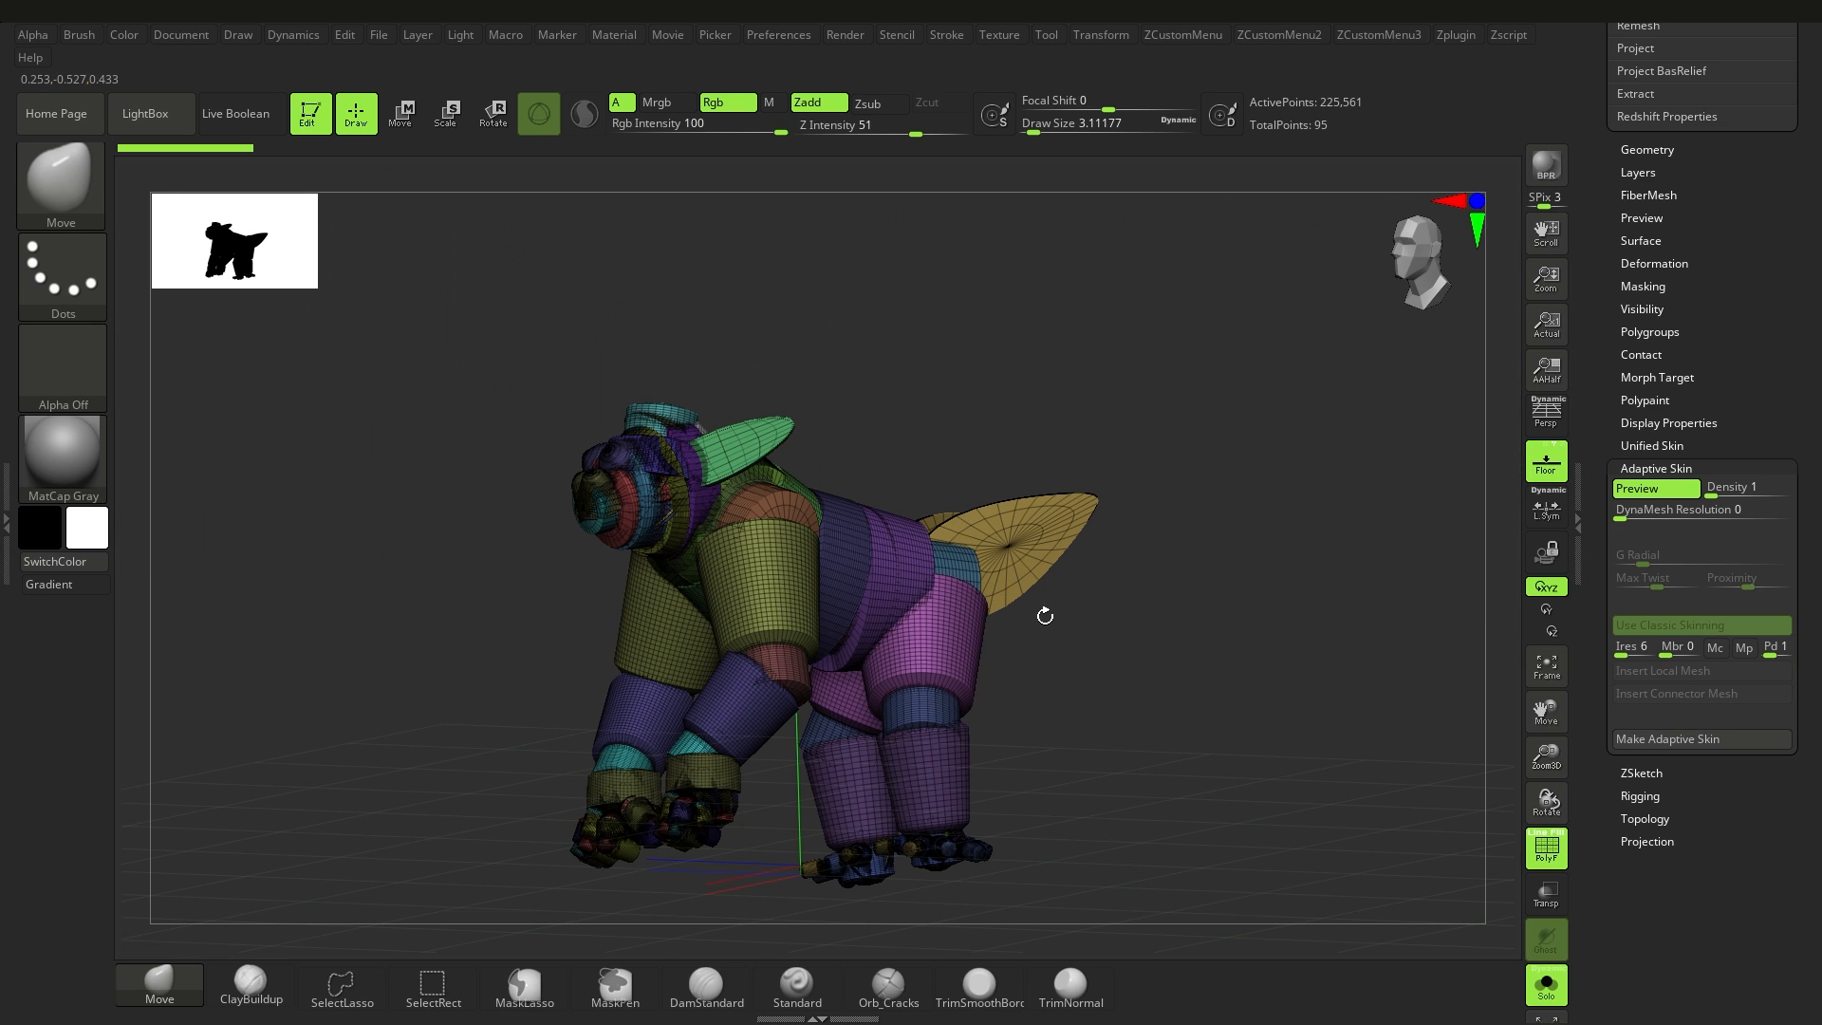
left_click_drag(1044, 616, 974, 637)
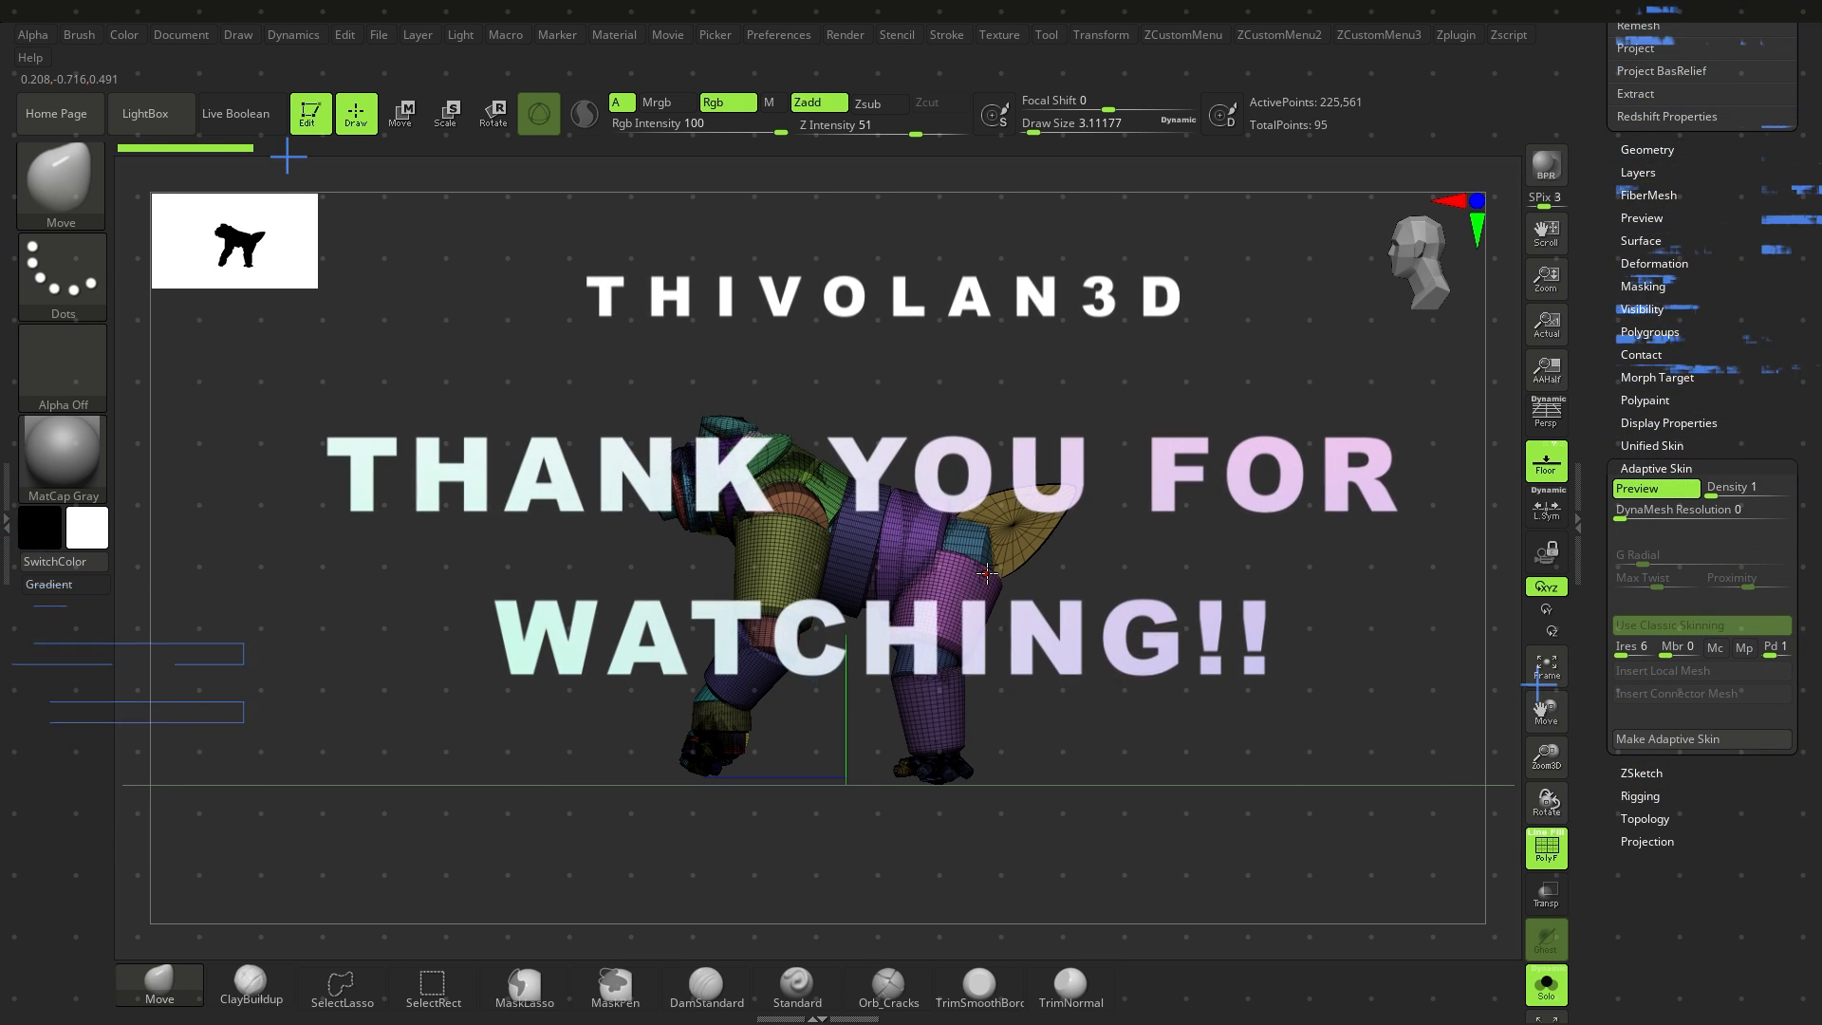
right_click_drag(1039, 558, 939, 550)
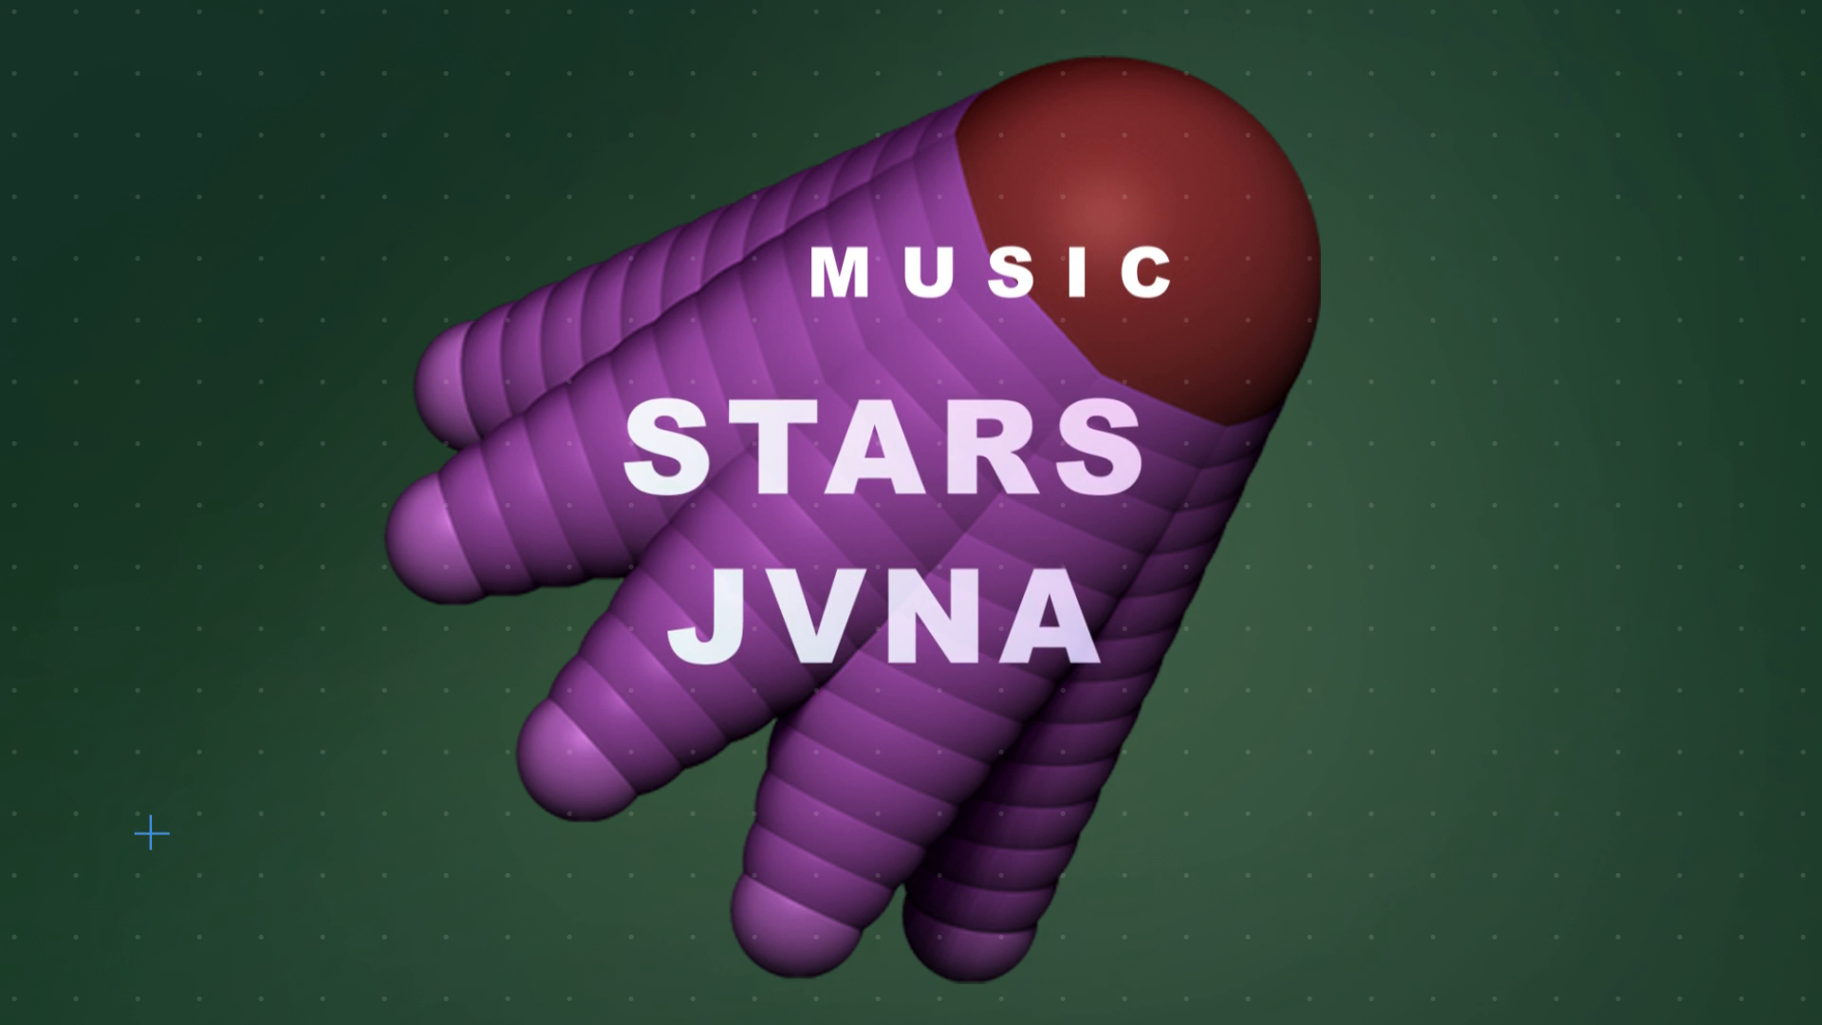